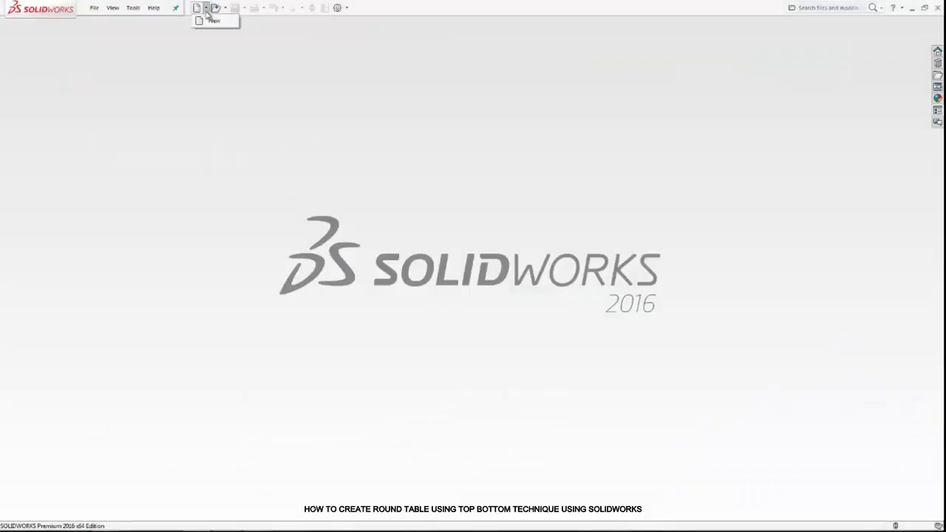
Step: Create a new assembly document, skipping the Begin Assembly component insertion
click(196, 7)
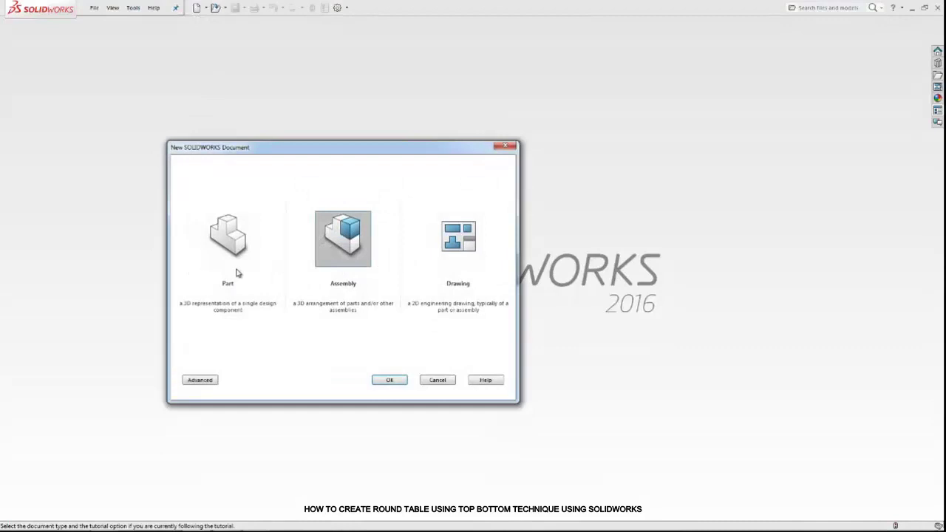
click(391, 382)
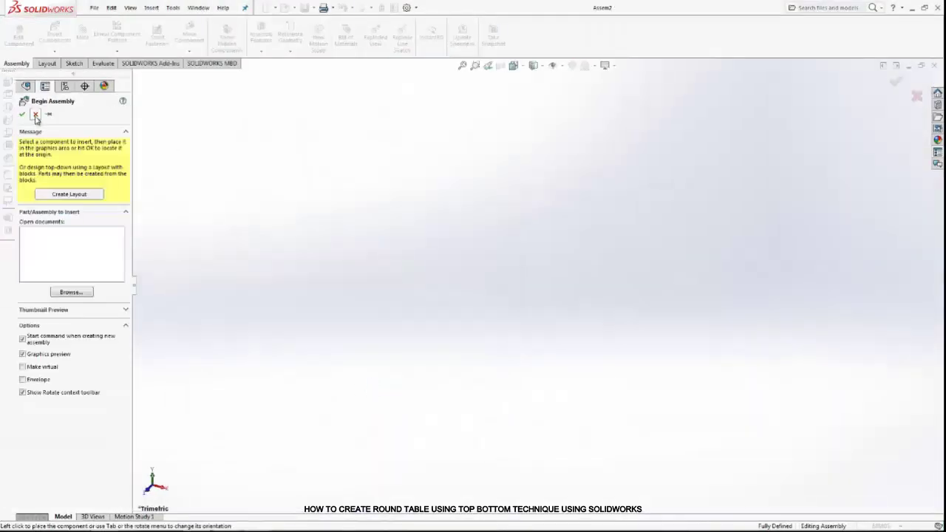
click(34, 115)
Step: Insert a new blank Part2 on the top plane, discard its automatic sketch, and expand it
click(55, 49)
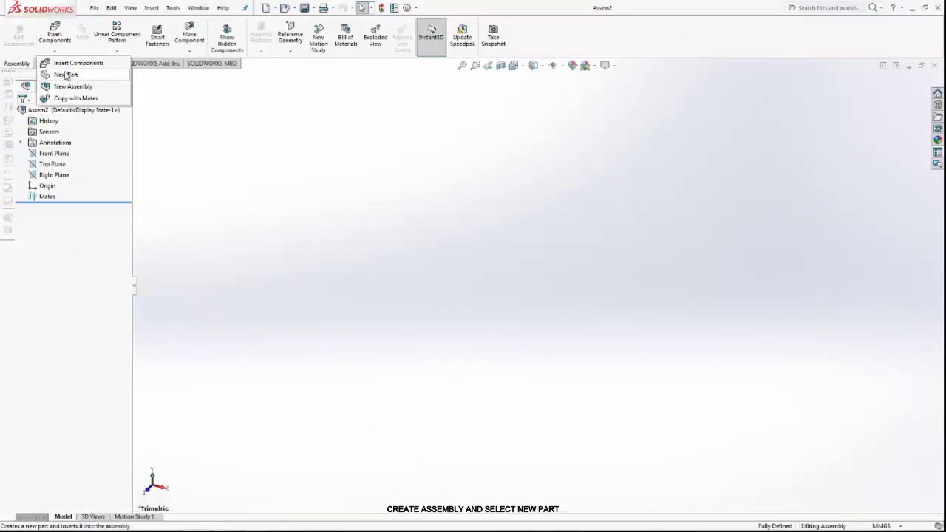
click(65, 73)
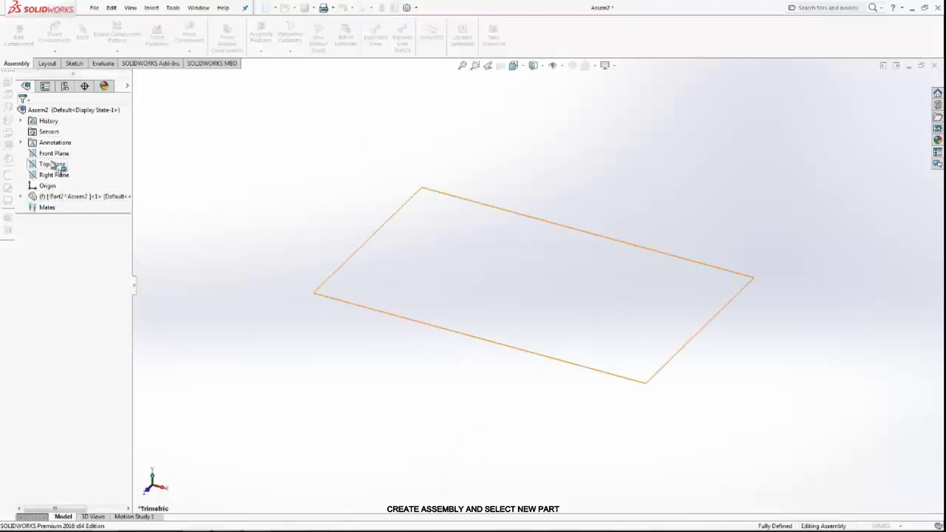
click(53, 164)
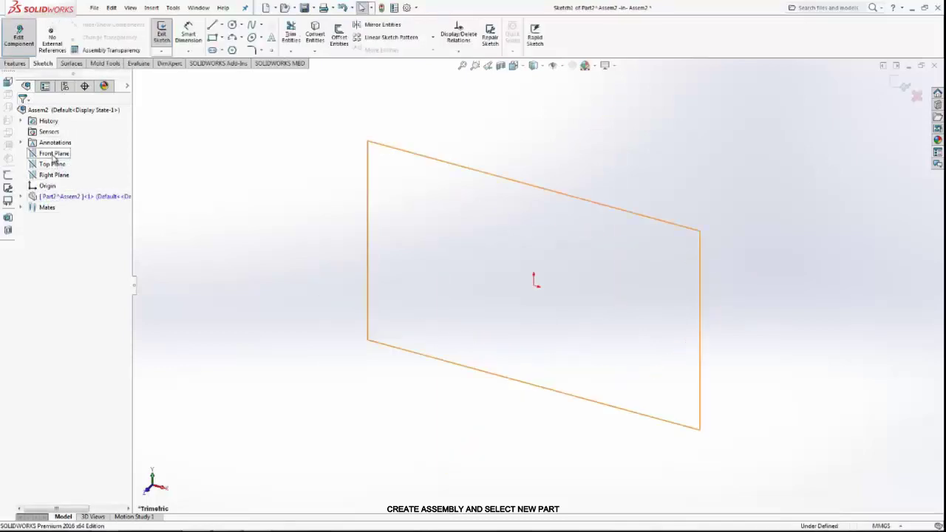
click(916, 95)
click(458, 276)
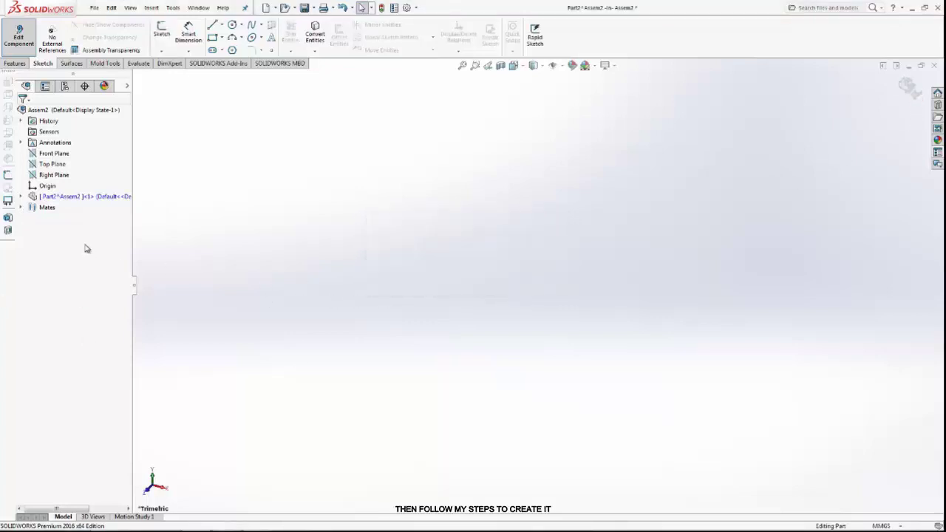
click(21, 196)
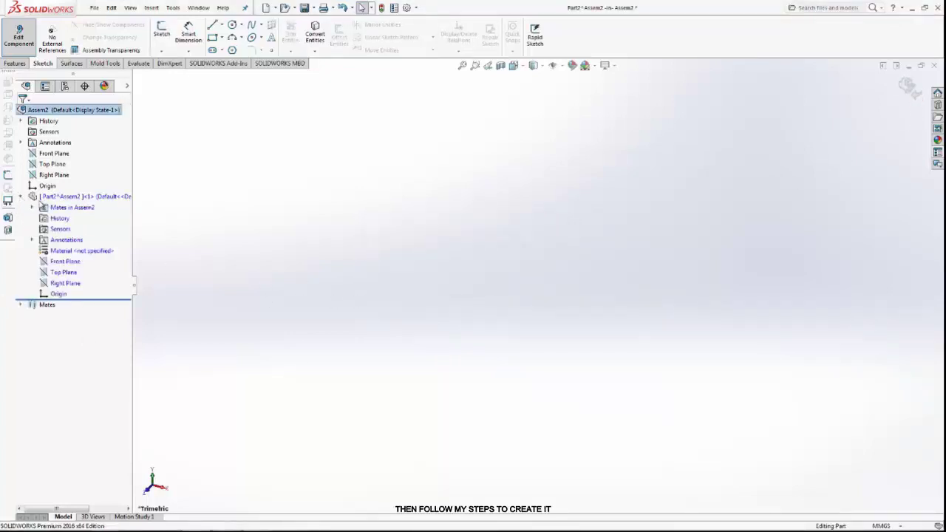
Step: On Part2's Top Plane, sketch a circle at the origin dimensioned to 692 mm diameter
click(62, 274)
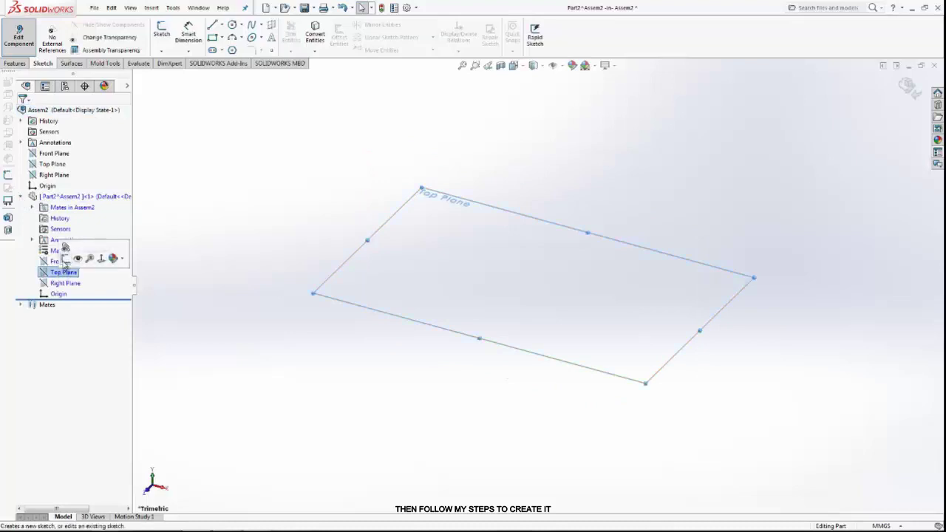
click(63, 248)
click(437, 193)
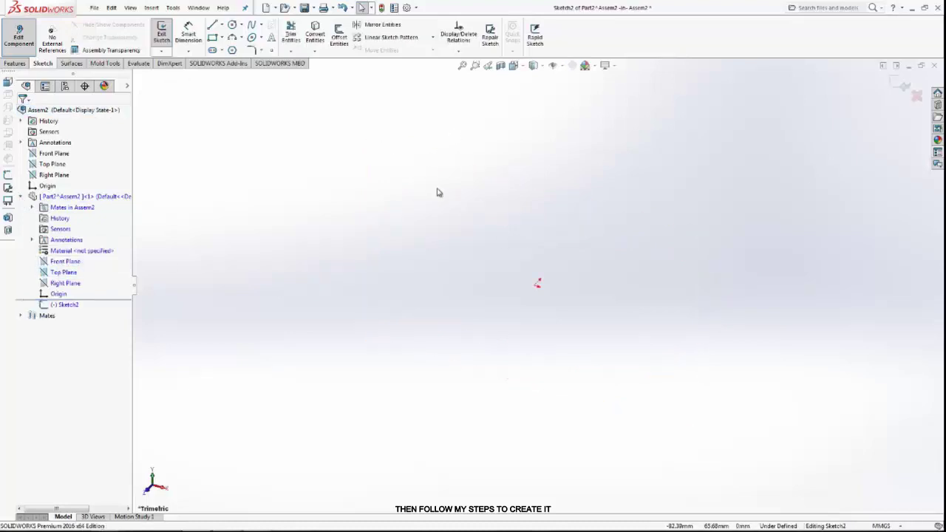
click(231, 26)
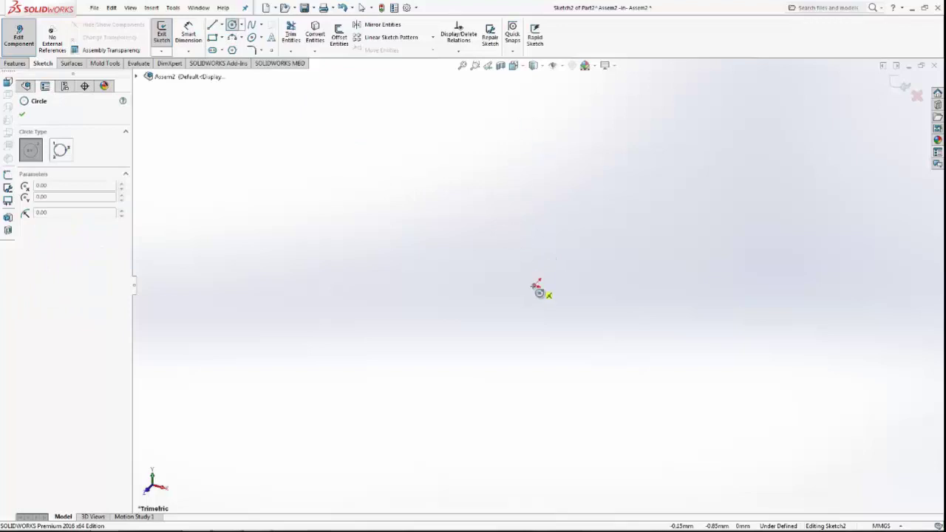
drag(537, 286, 556, 289)
key(Escape)
scroll(546, 299, down, 2)
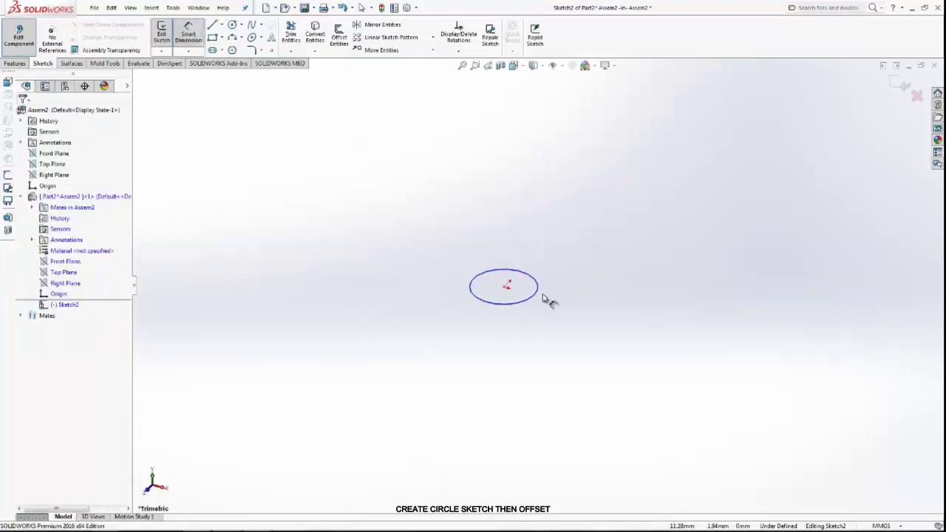
click(532, 299)
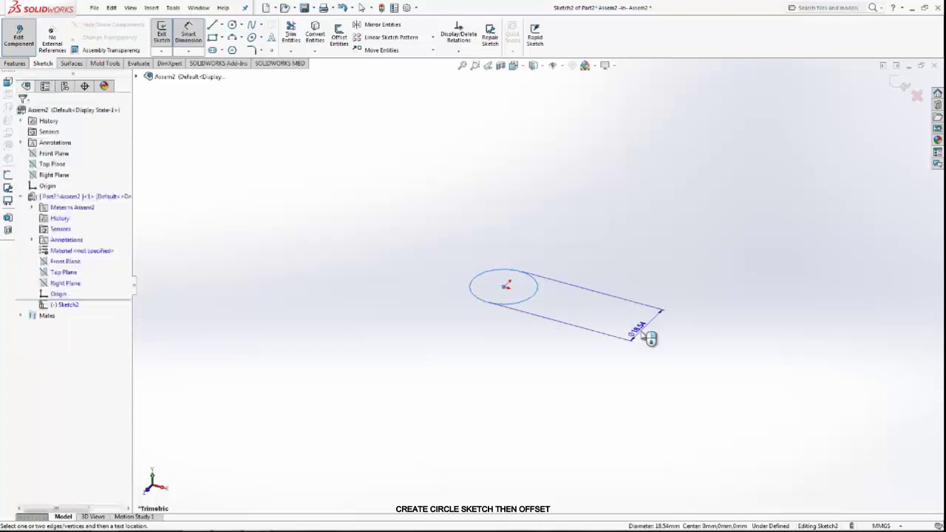
click(644, 332)
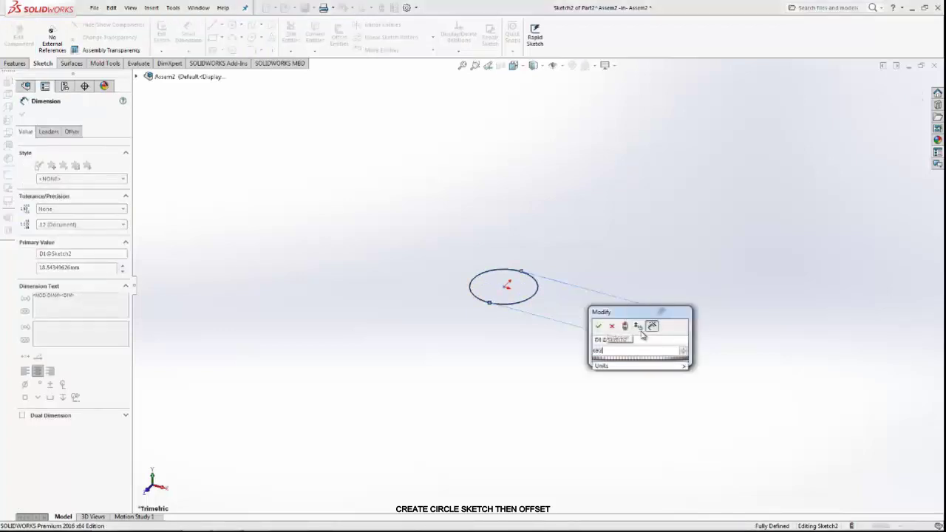
key(Return)
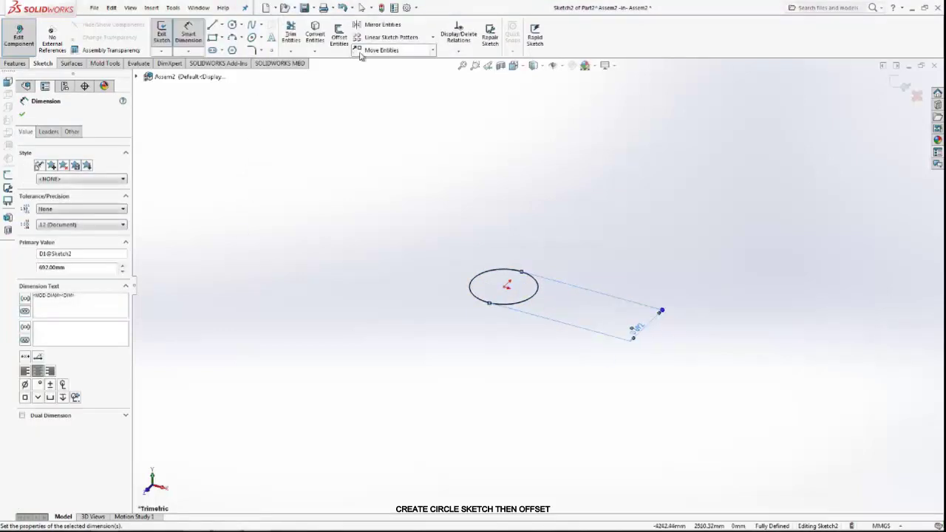
Step: View the sketch from the top and offset the 692 mm circle slightly inward
click(512, 65)
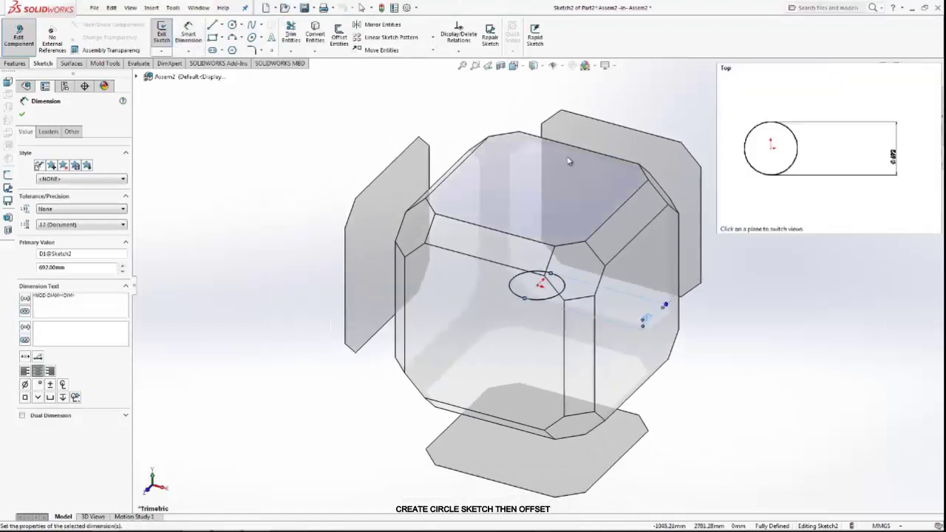
click(568, 161)
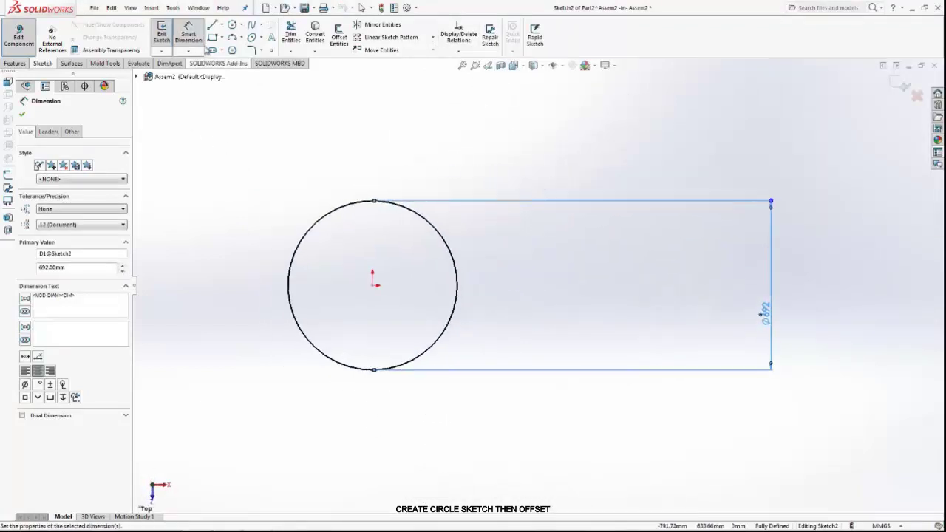
click(339, 35)
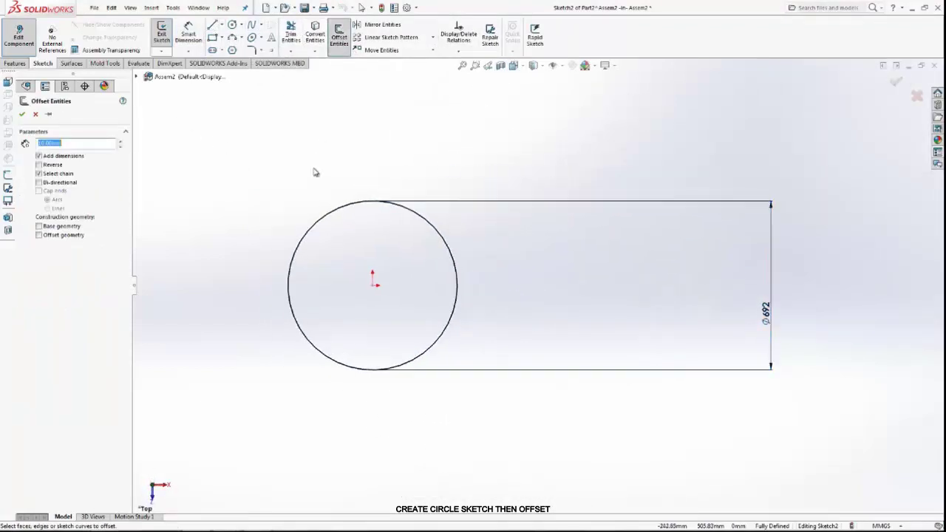
click(345, 217)
click(358, 260)
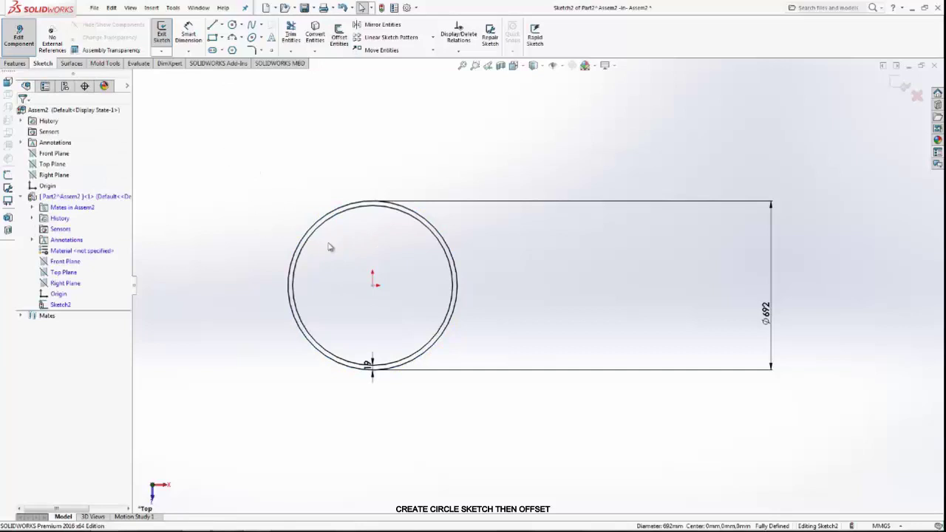
click(322, 216)
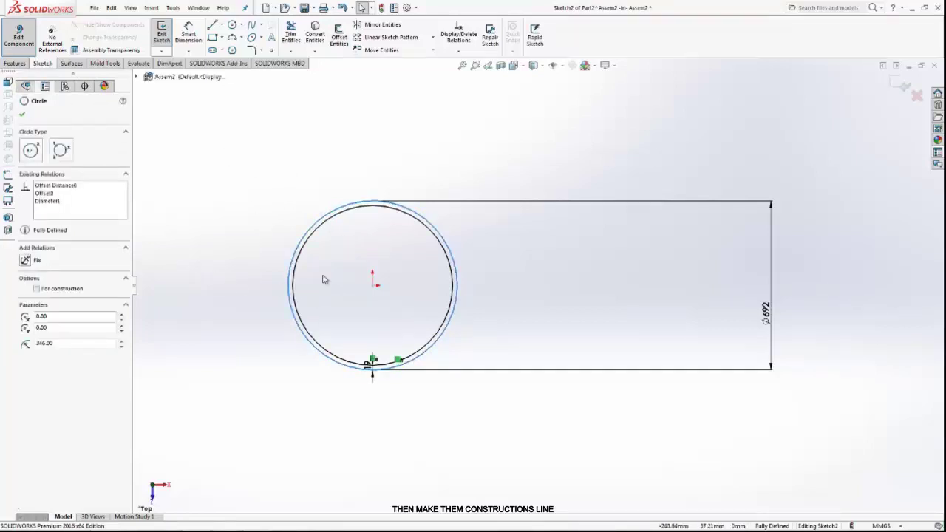
Step: Make both Sketch2 circles construction geometry, tidy the diameter dimension, and exit the sketch
drag(322, 276, 229, 360)
click(36, 361)
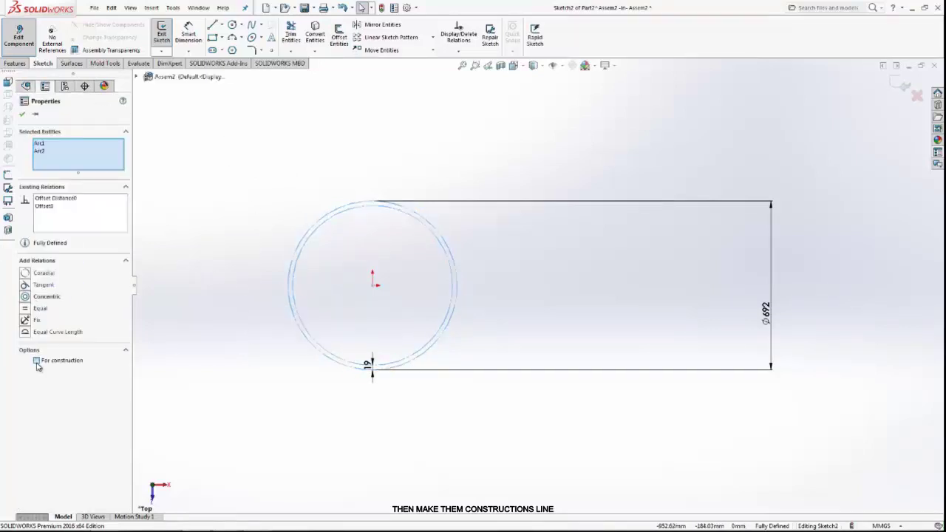
click(22, 114)
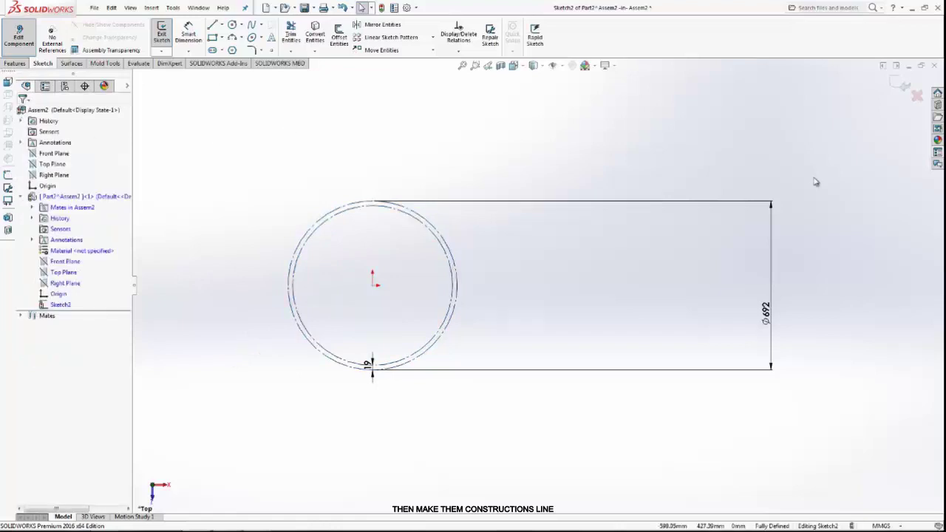
drag(771, 313, 510, 309)
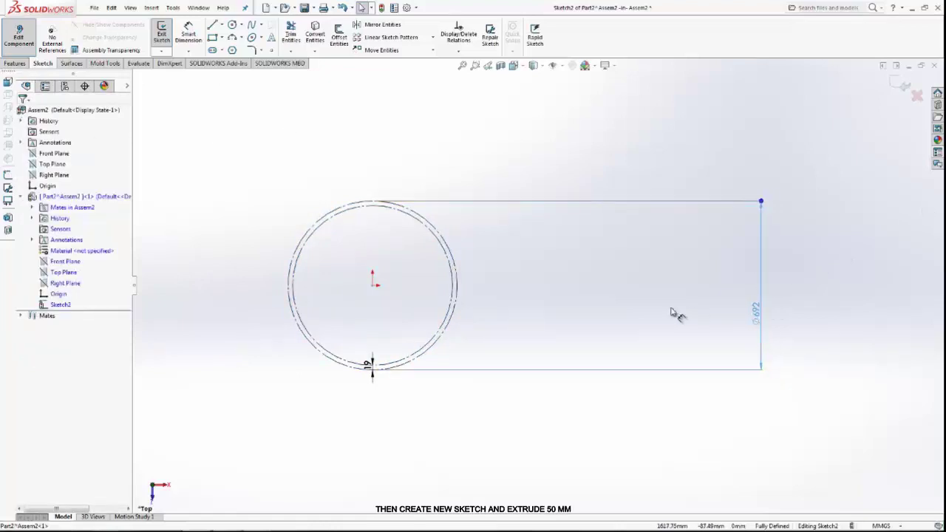
click(902, 85)
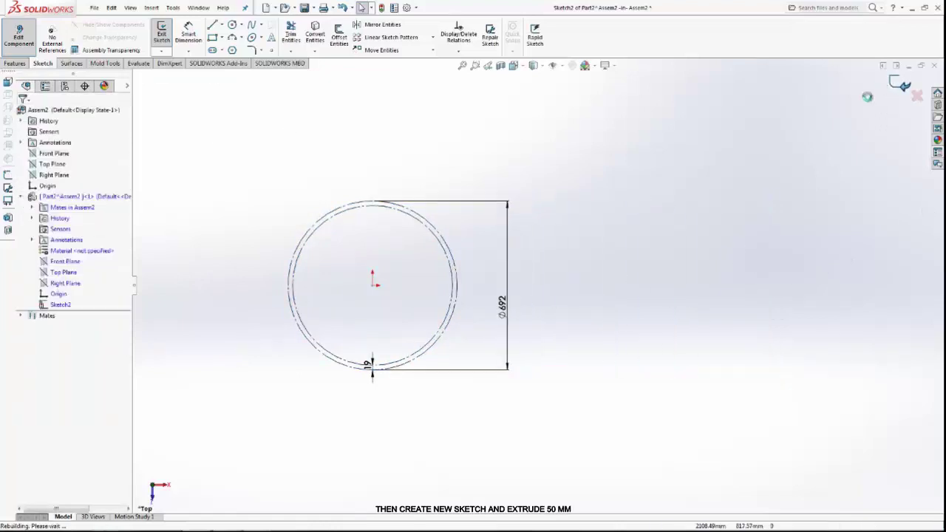
Step: Start a new sketch on the Top Plane and convert both construction circles into it
click(66, 273)
click(73, 257)
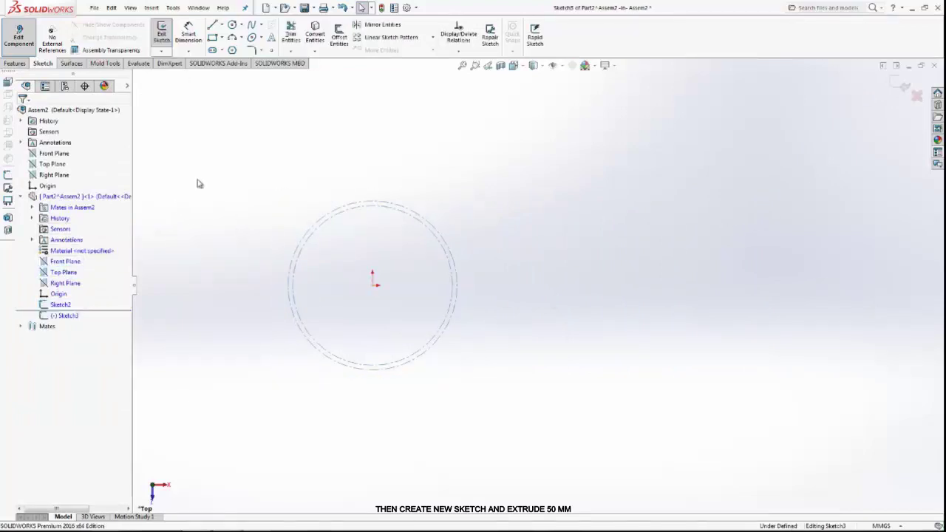
click(314, 36)
click(325, 216)
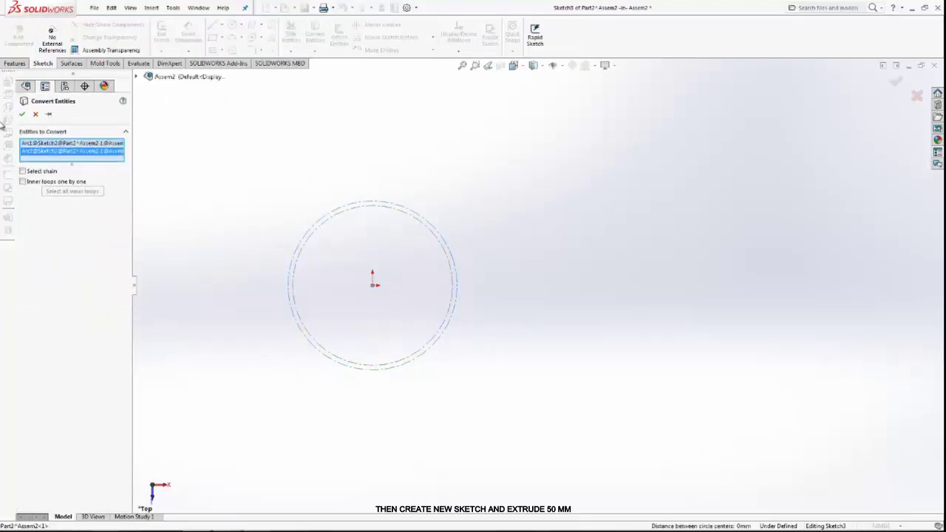
click(22, 113)
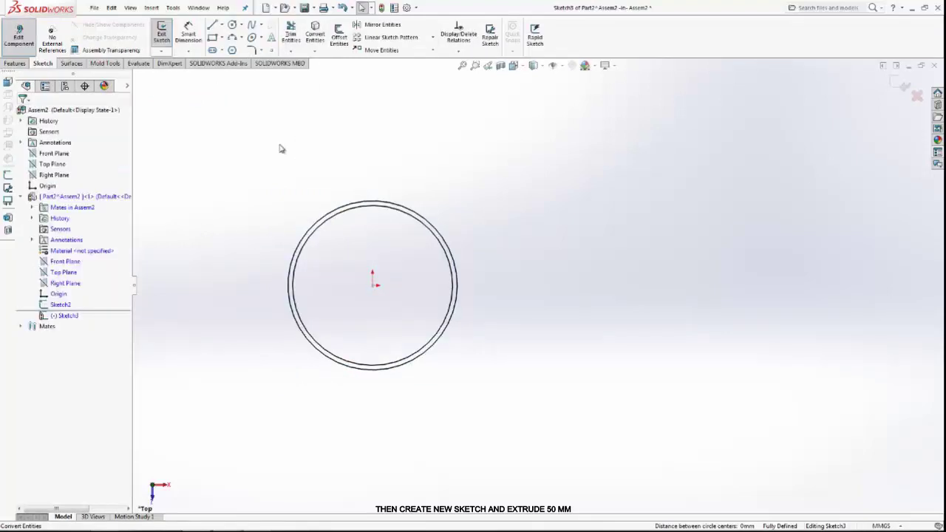
Step: Draw a vertical and a horizontal line from the origin to the outer circle
click(214, 26)
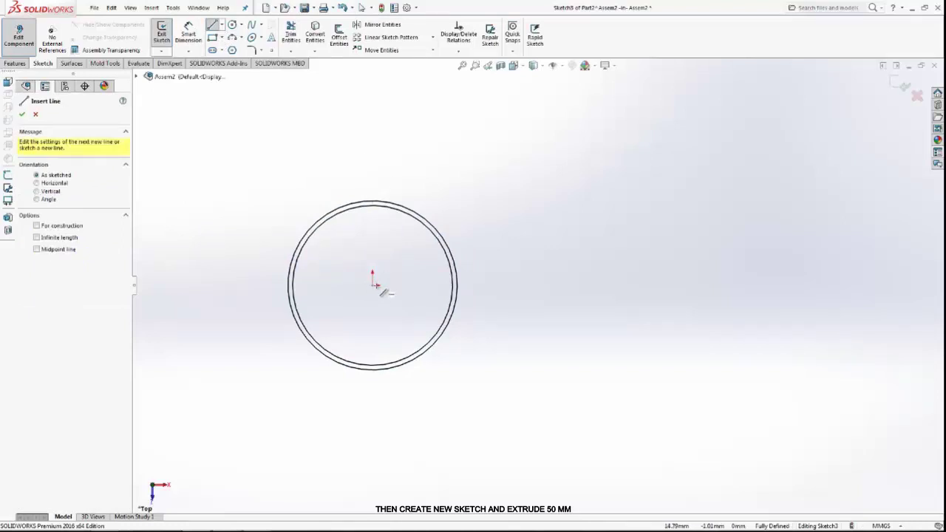
click(373, 286)
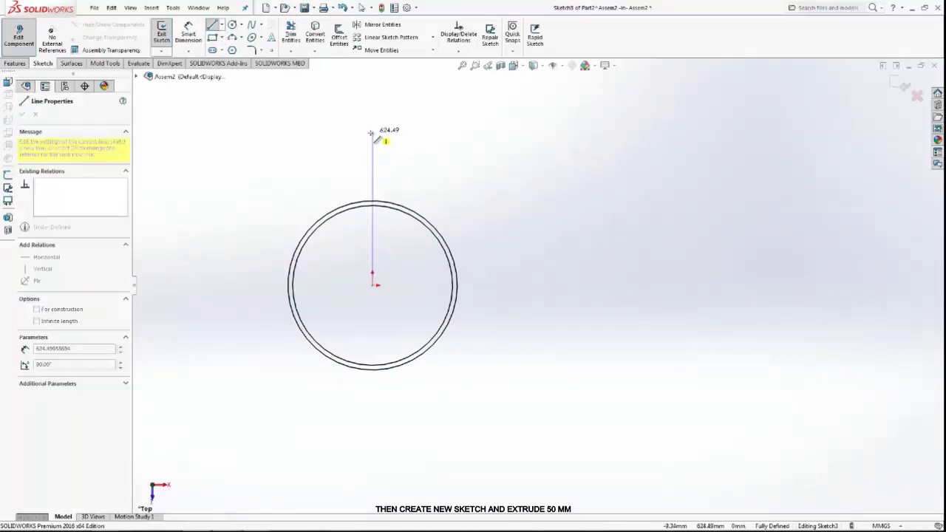
click(373, 201)
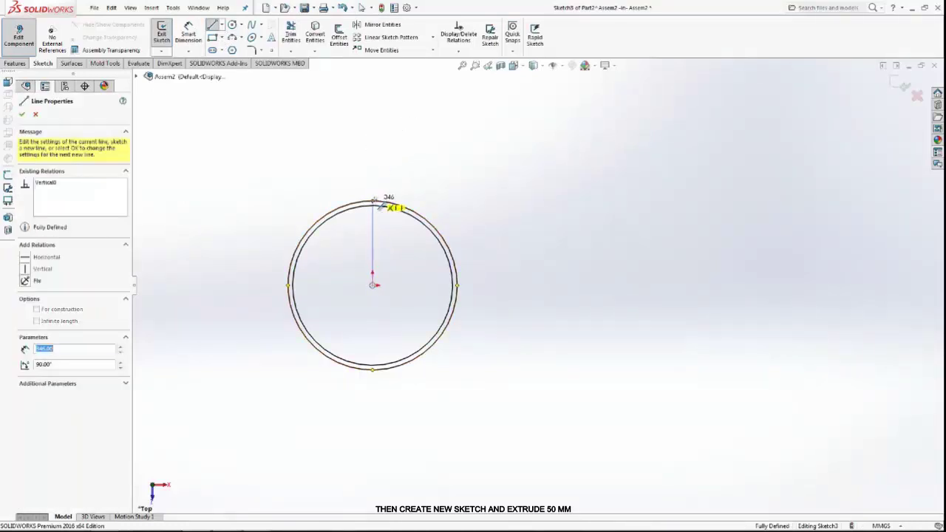
right_click(430, 189)
click(448, 197)
click(212, 24)
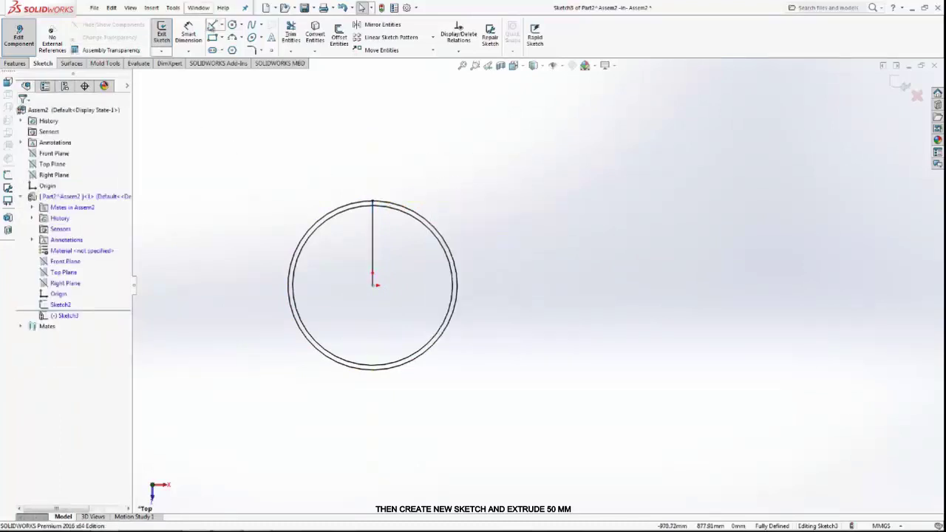
click(374, 287)
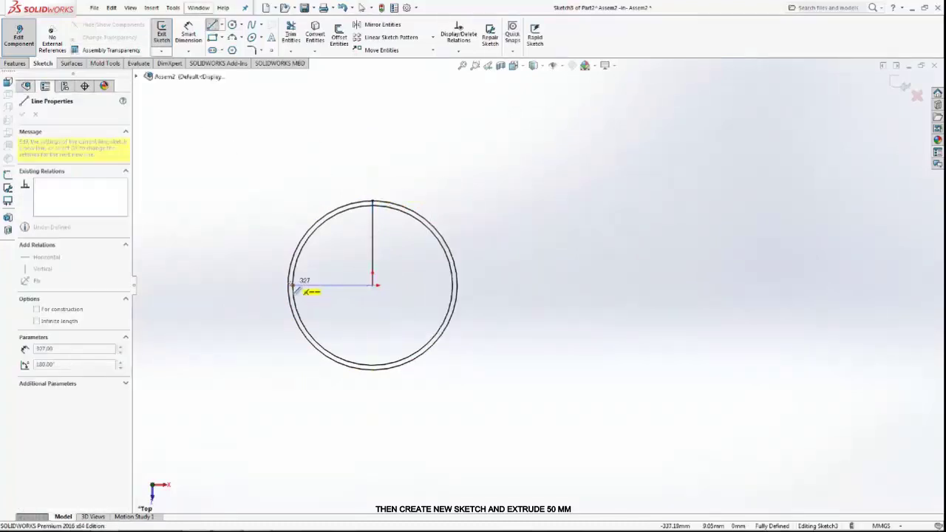
click(289, 286)
right_click(290, 213)
click(295, 225)
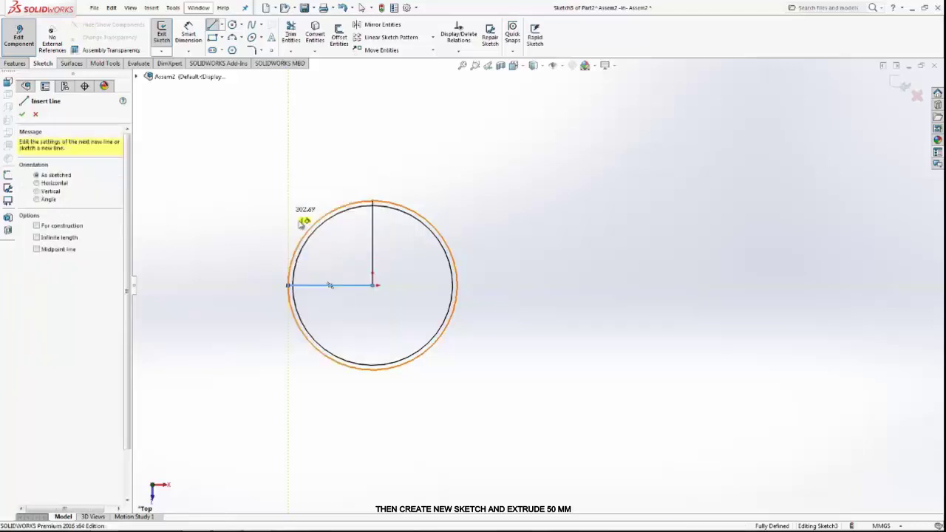
key(Escape)
Step: Power-trim the arcs and lines, leaving only the upper-left quarter ring
click(292, 29)
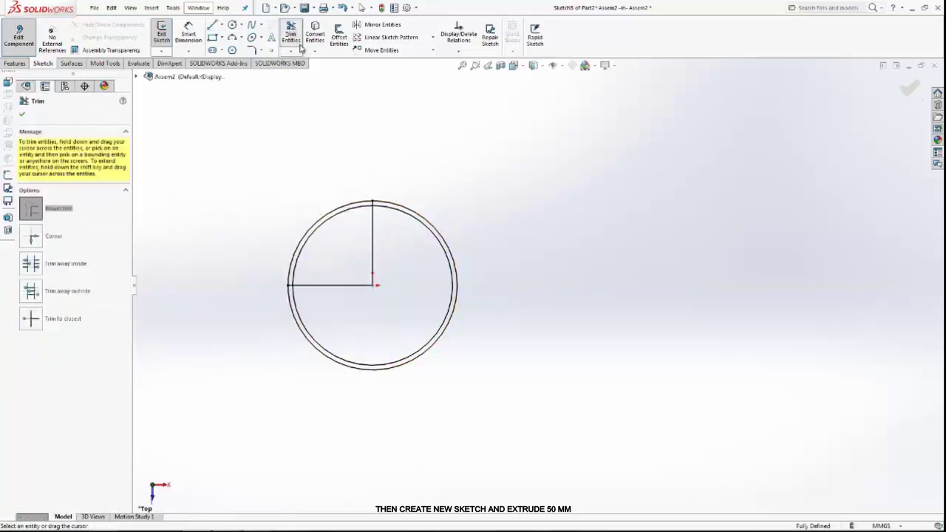
drag(418, 173, 414, 351)
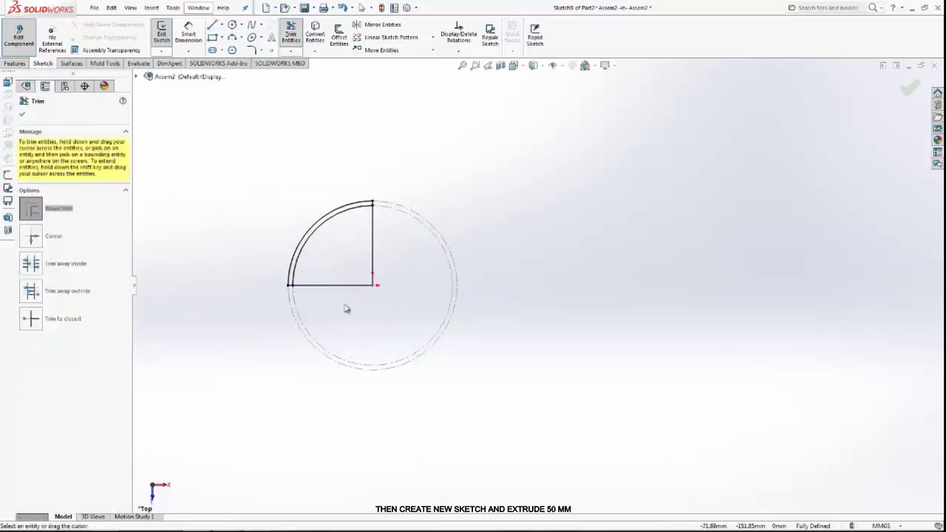
drag(346, 309, 391, 241)
click(22, 115)
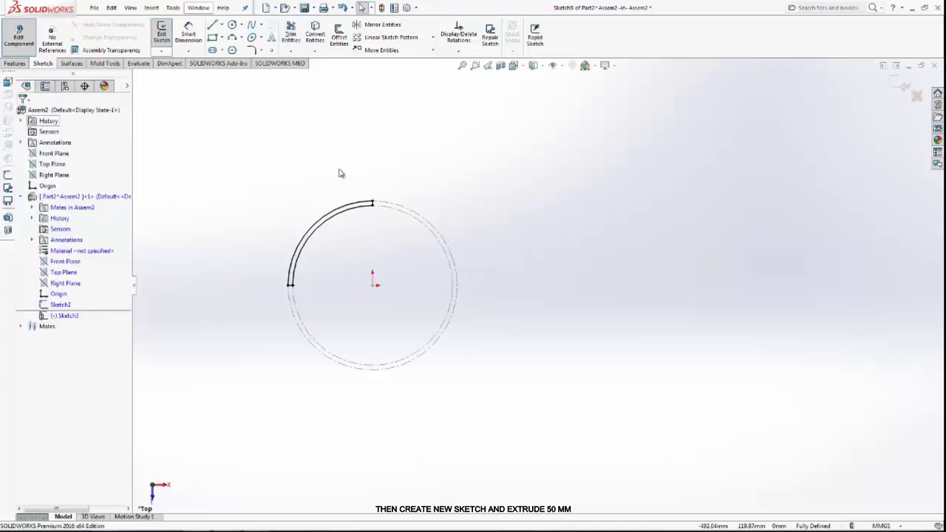
Step: Extrude Sketch3's quarter-ring profile to a 50 mm depth as Boss-Extrude1
click(15, 63)
click(166, 34)
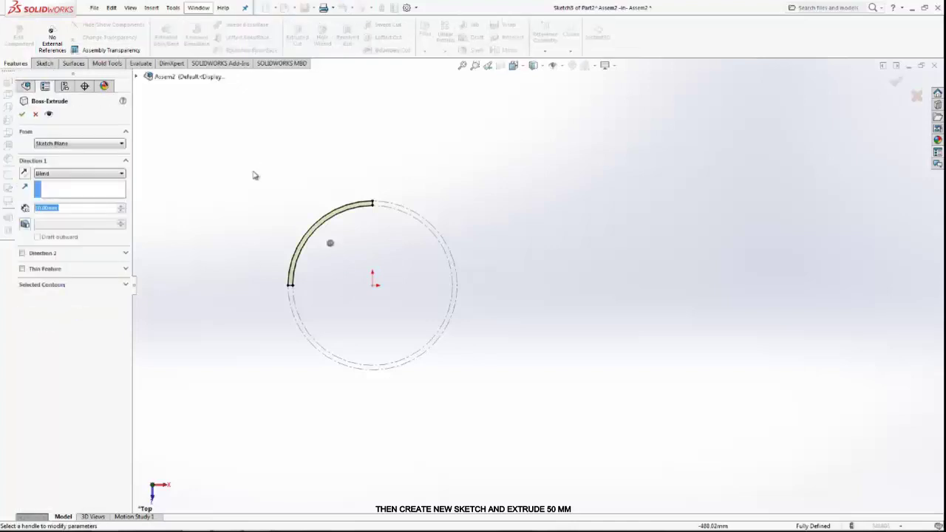
text(50)
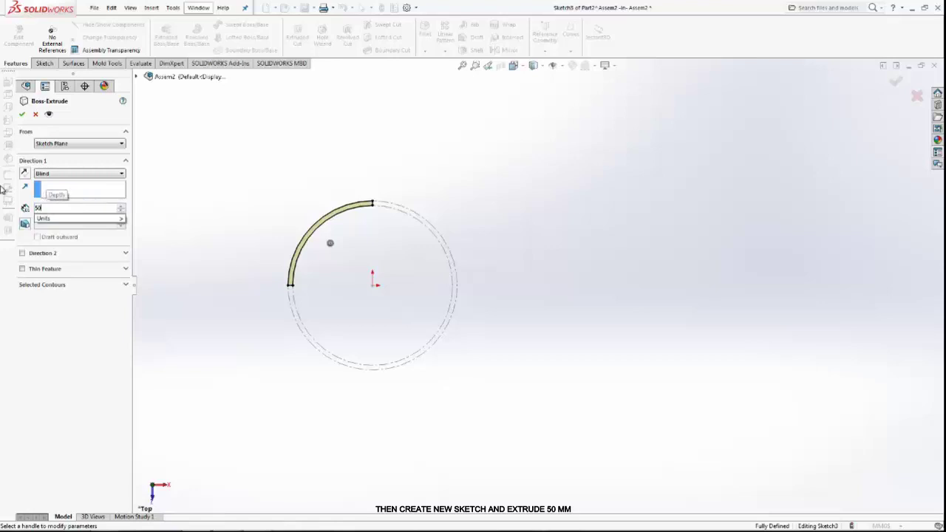
key(Return)
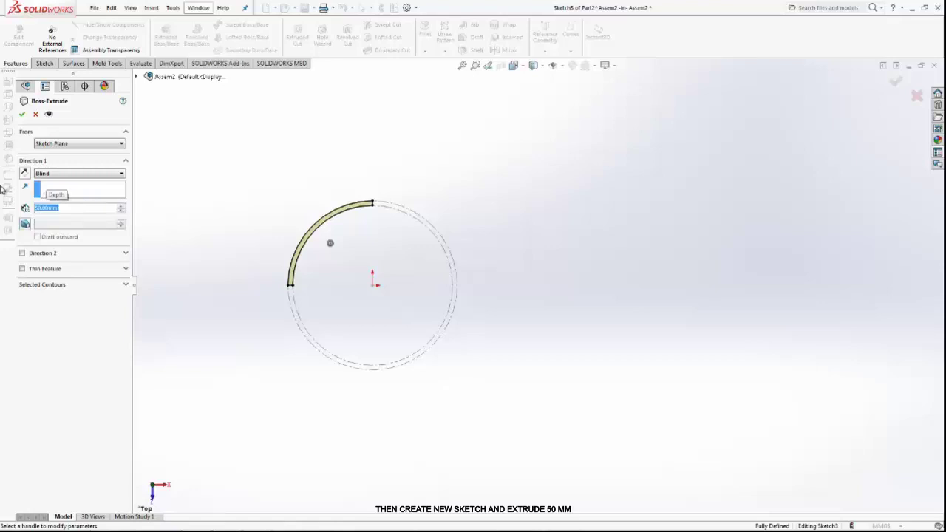
middle_drag(355, 264, 246, 231)
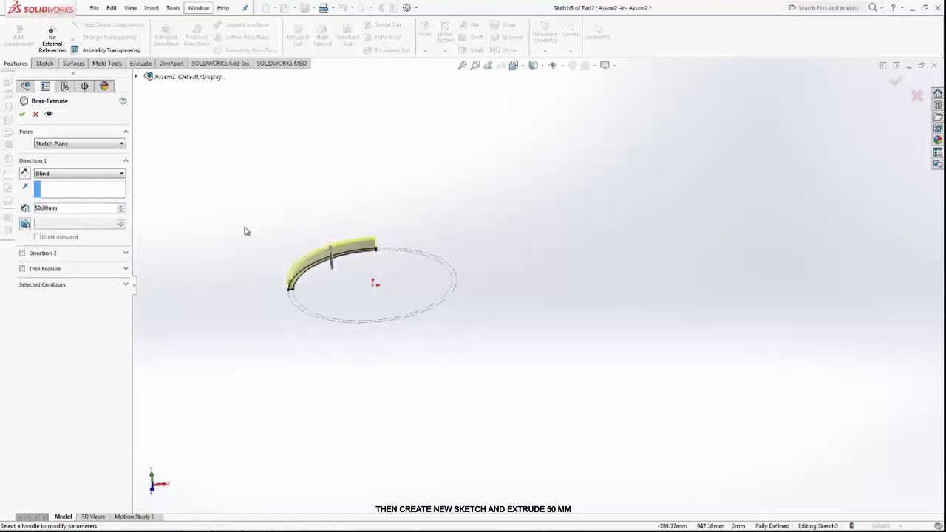
click(22, 114)
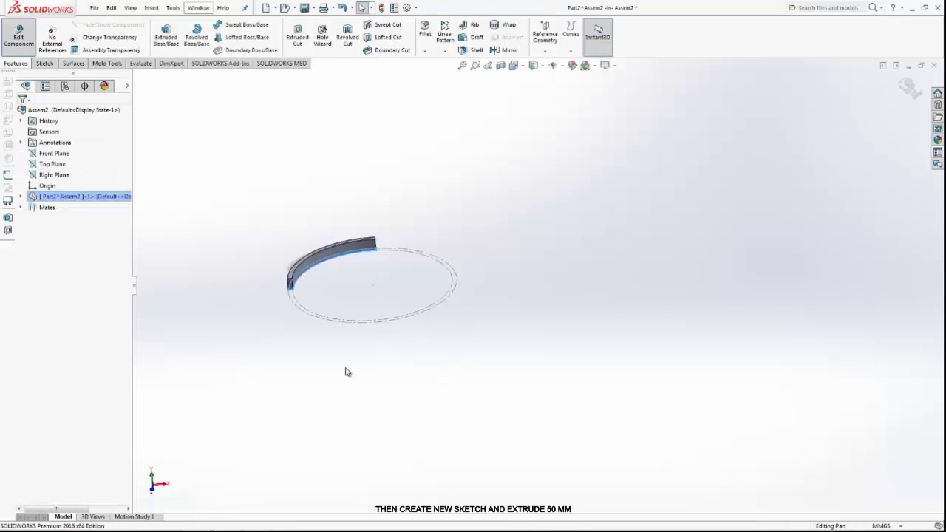
mouse_move(344, 333)
middle_down()
mouse_move(329, 354)
mouse_move(327, 249)
middle_up()
Step: Start a sketch on the rim's top face and convert its inner curved edge
click(337, 255)
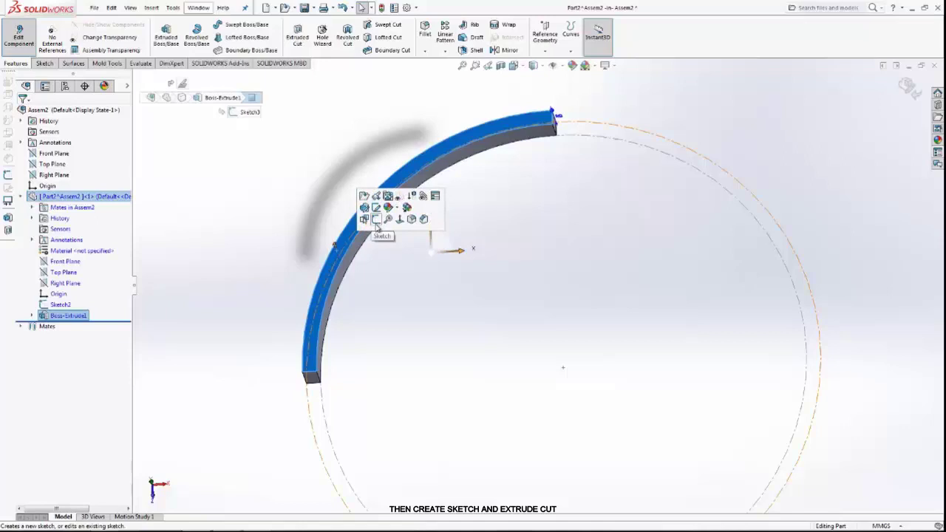
click(376, 220)
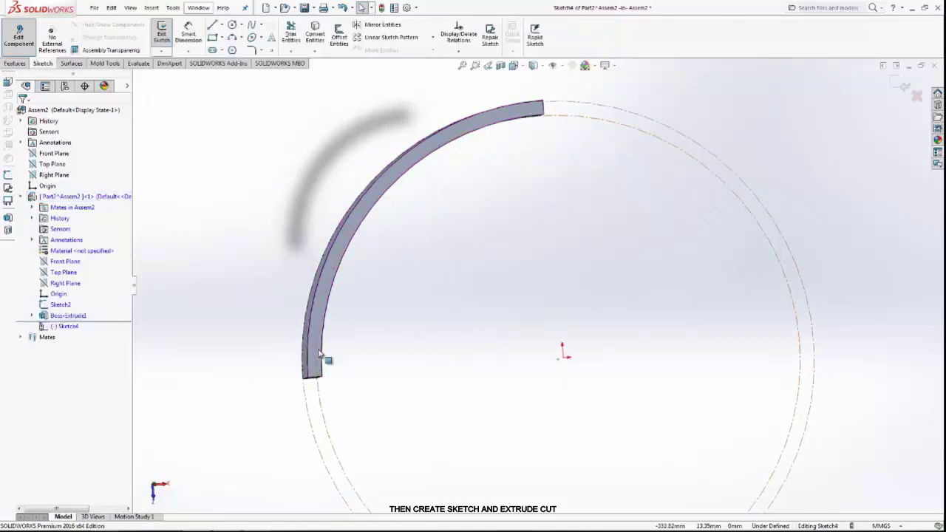
click(315, 33)
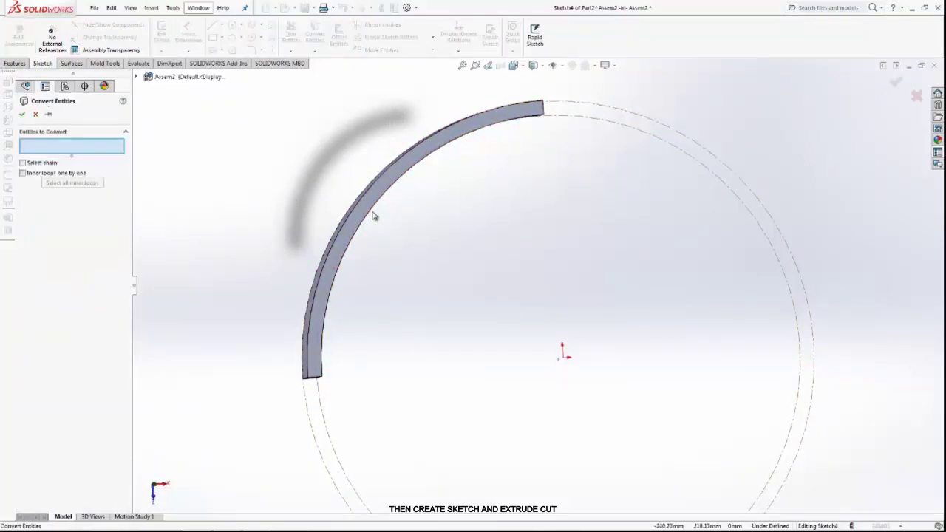
click(370, 220)
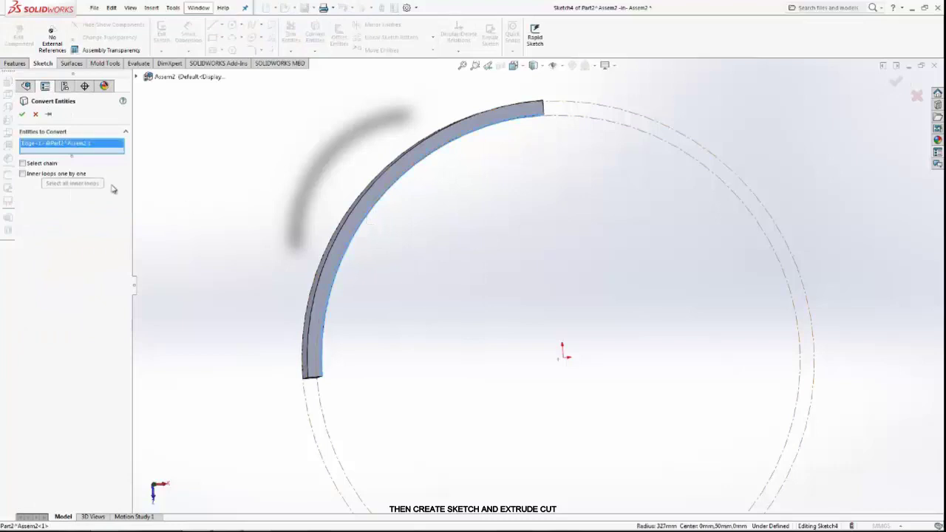
click(22, 115)
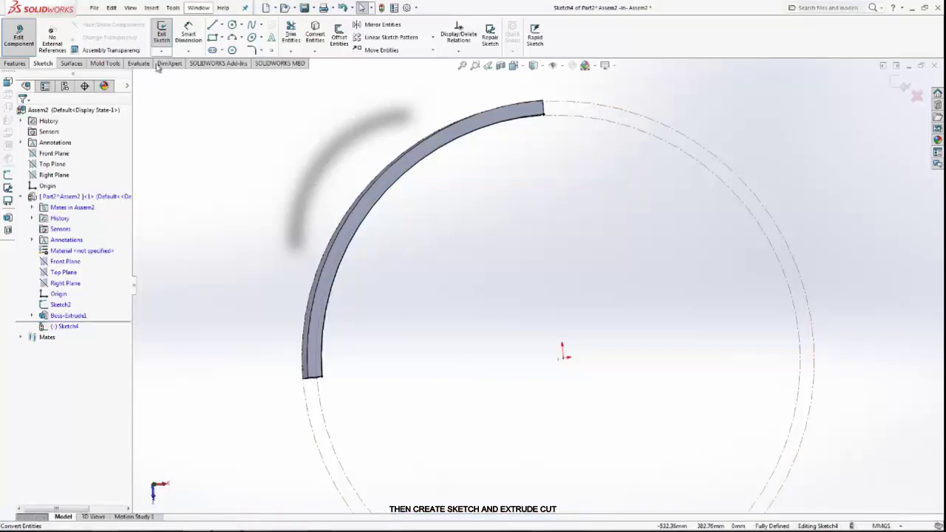
Step: Offset the converted inner arc across the rim's top face
click(338, 35)
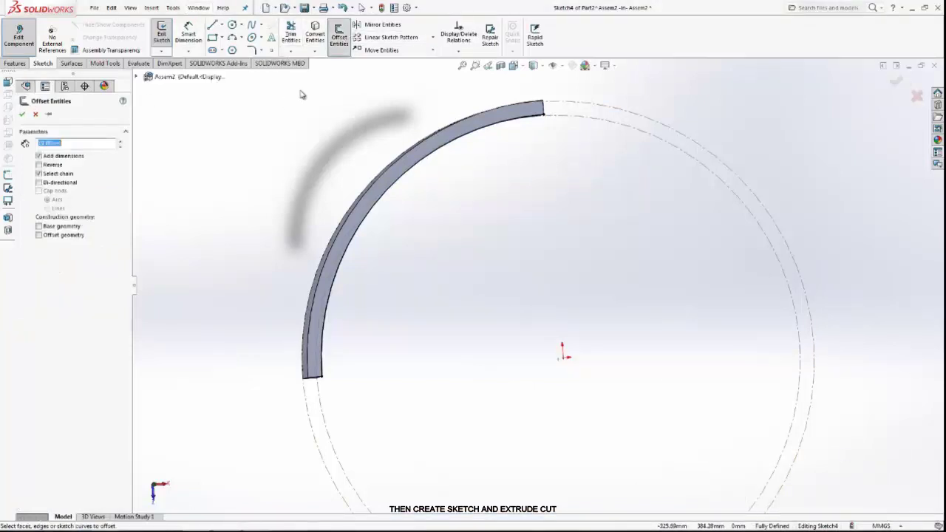
click(369, 229)
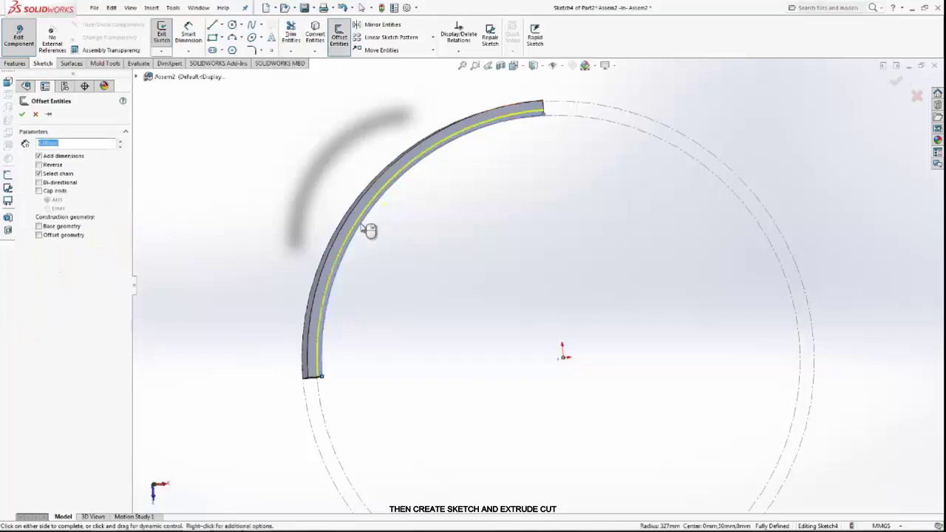
click(366, 229)
middle_drag(351, 302, 342, 277)
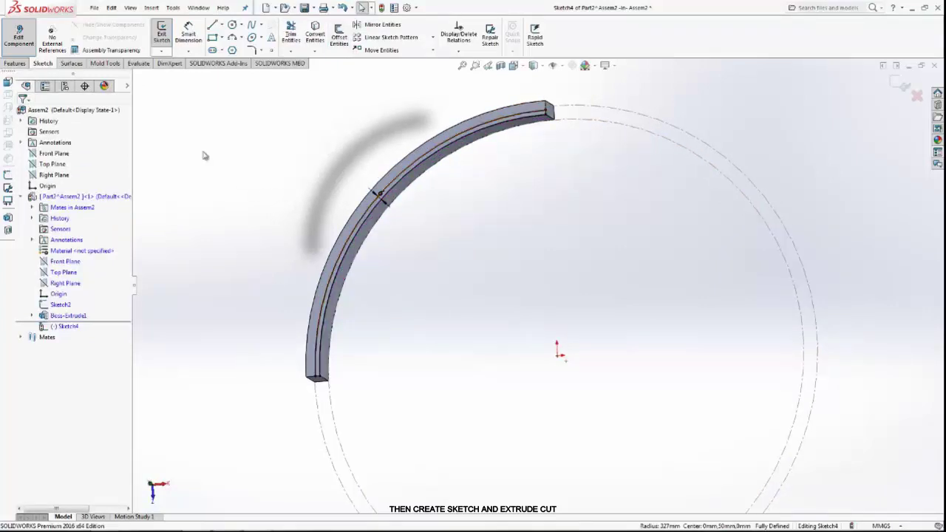
Step: Draw a short line closing the strip at the rim's upper end
click(212, 25)
scroll(277, 283, down, 3)
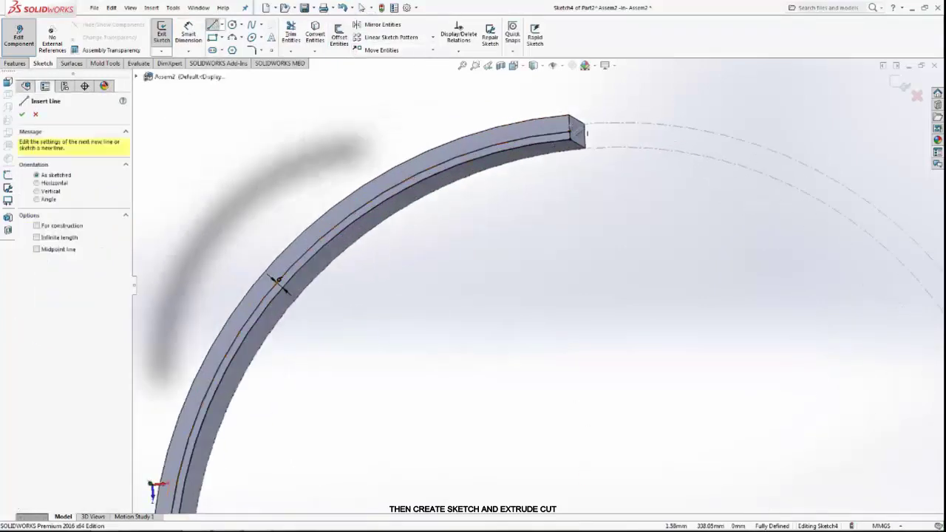
click(582, 141)
right_click(613, 208)
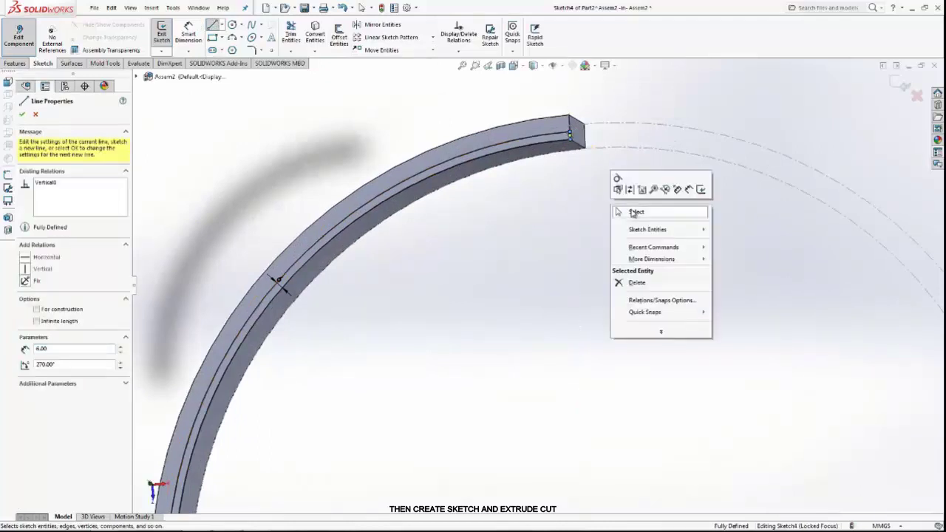
click(617, 211)
scroll(530, 274, up, 3)
scroll(382, 443, down, 2)
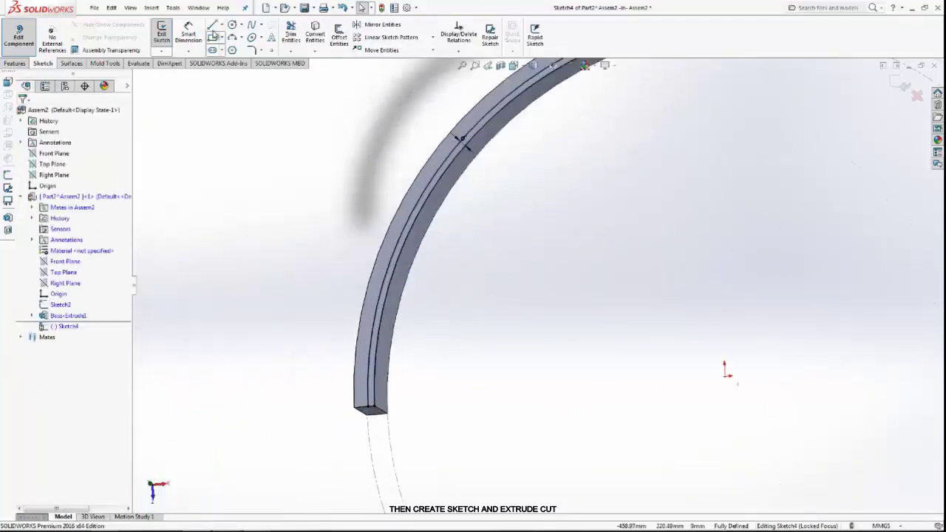
Step: Draw a line closing the strip at the rim's lower end
click(212, 24)
scroll(401, 436, down, 2)
scroll(395, 336, down, 2)
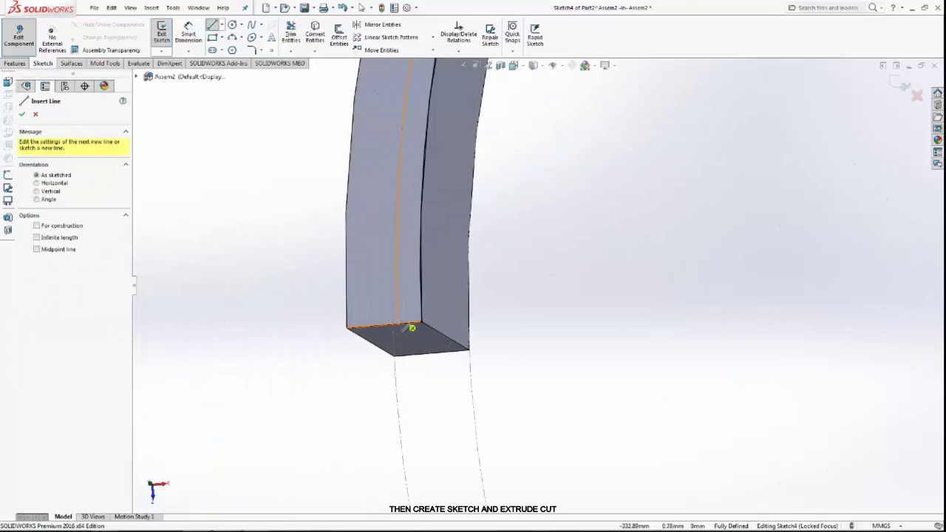
click(399, 323)
click(421, 323)
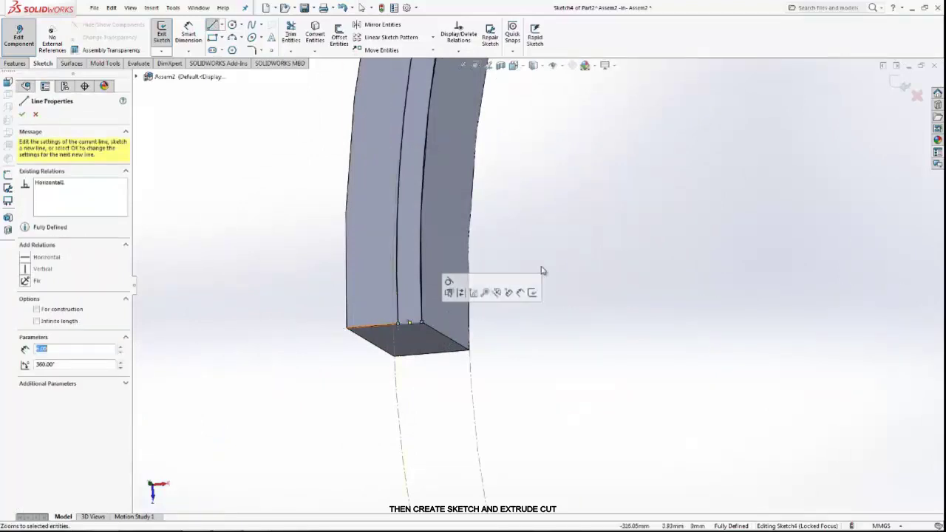
right_click(554, 263)
click(574, 268)
scroll(581, 274, up, 2)
scroll(517, 222, up, 2)
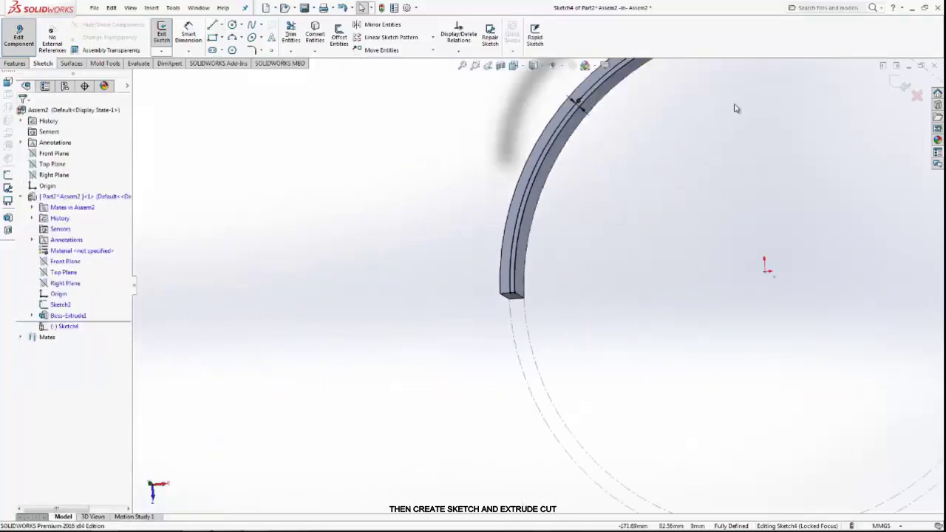
scroll(599, 214, up, 2)
Step: Cut-extrude the strip sketch 5 mm deep to form the groove along the rim
click(22, 64)
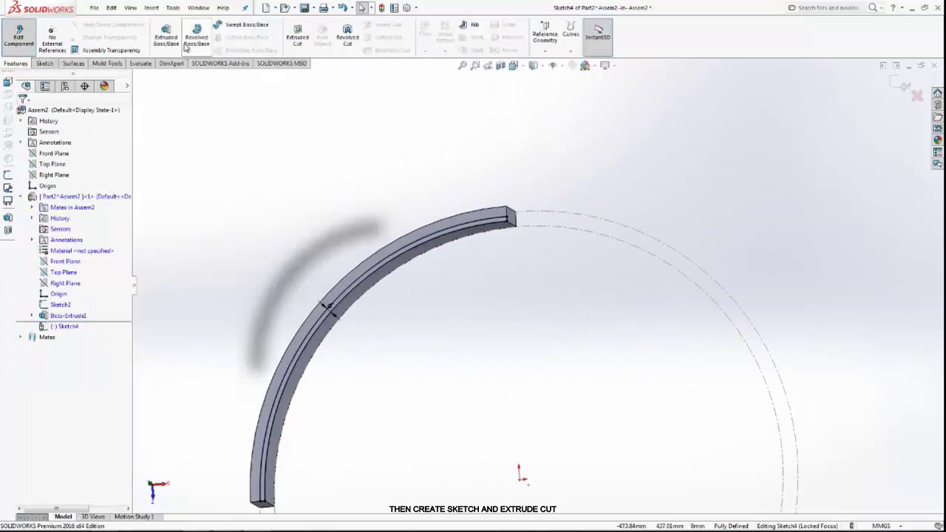
click(297, 37)
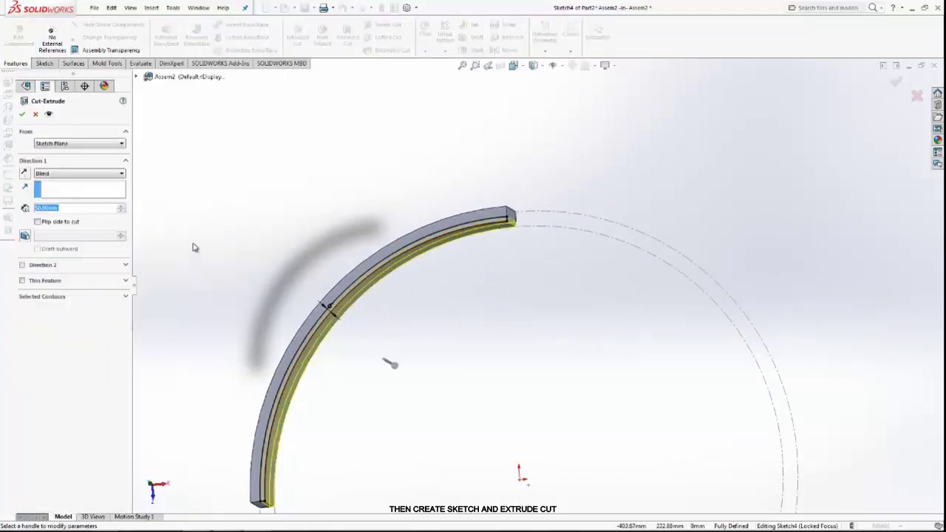
text(5)
key(Return)
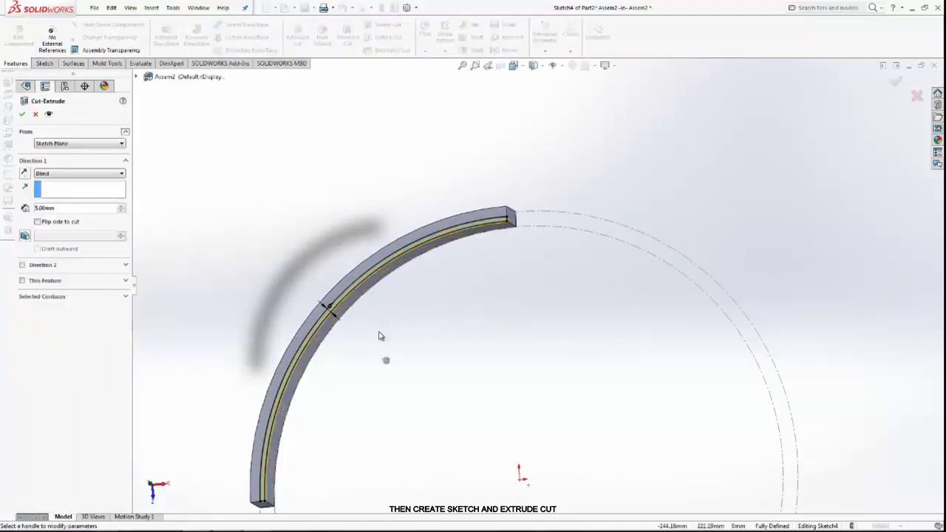
middle_drag(379, 334, 381, 226)
scroll(218, 425, down, 3)
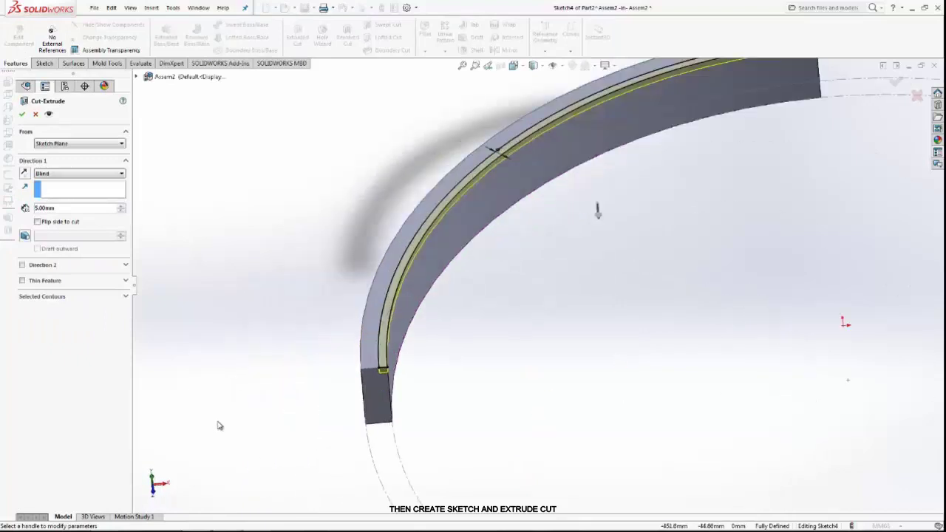
click(22, 114)
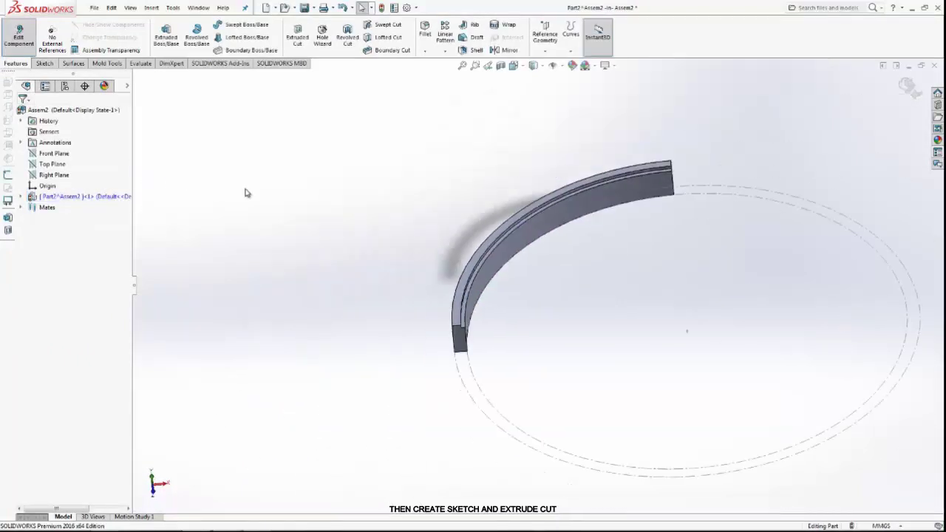
Step: Exit in-context part editing to return to the Assem2 assembly
middle_drag(628, 234, 606, 254)
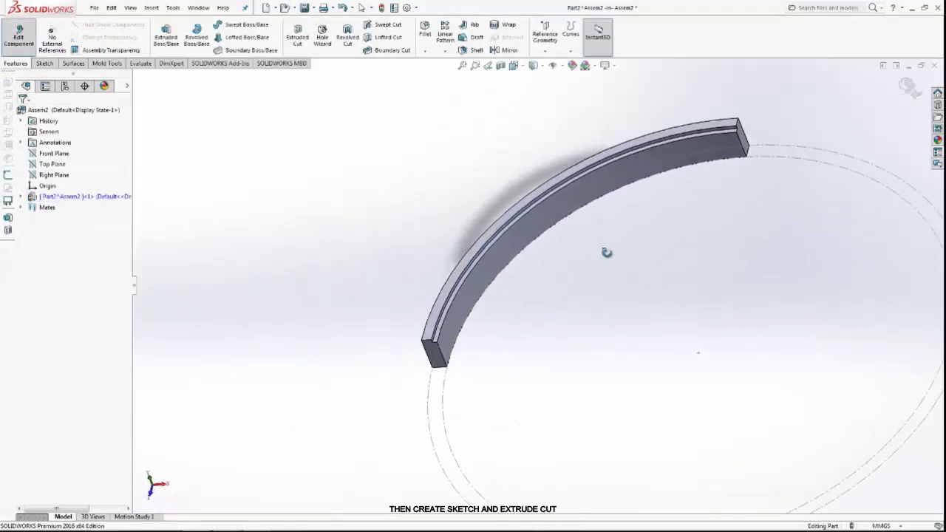
click(895, 91)
middle_drag(468, 269, 490, 293)
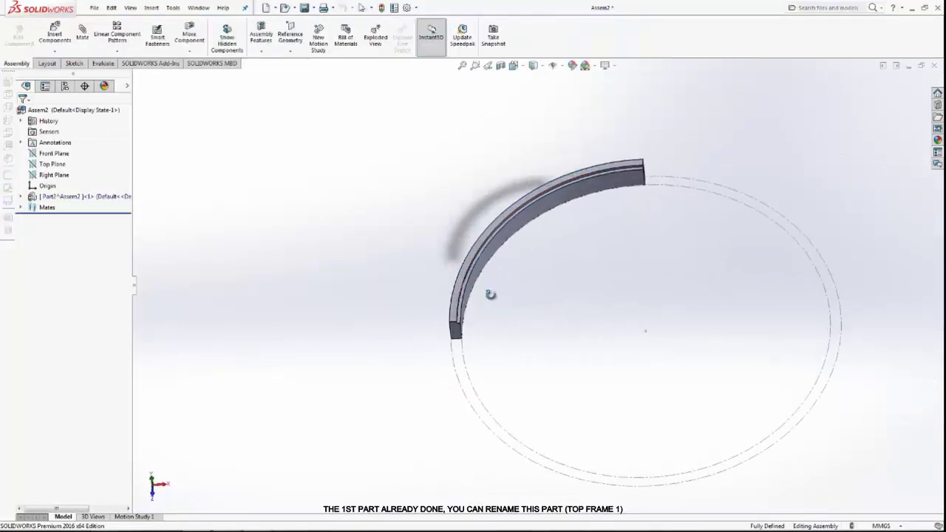
Step: Rename Part2 to 'top frame 1' in the FeatureManager tree
click(382, 9)
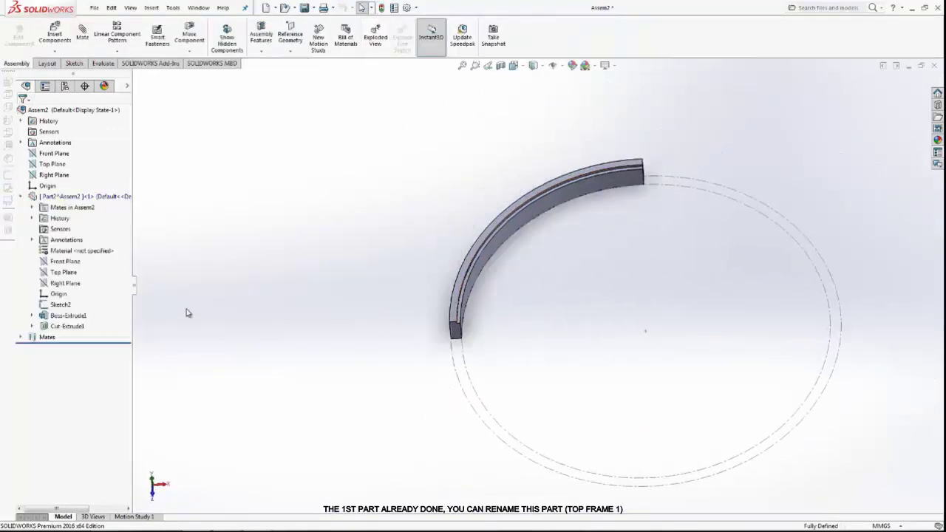
right_click(85, 197)
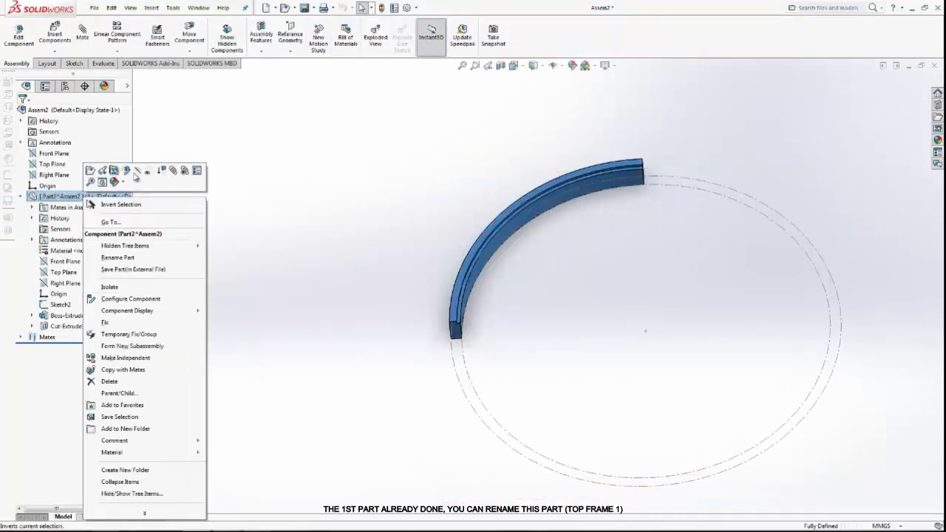
click(123, 258)
text(top frame 1)
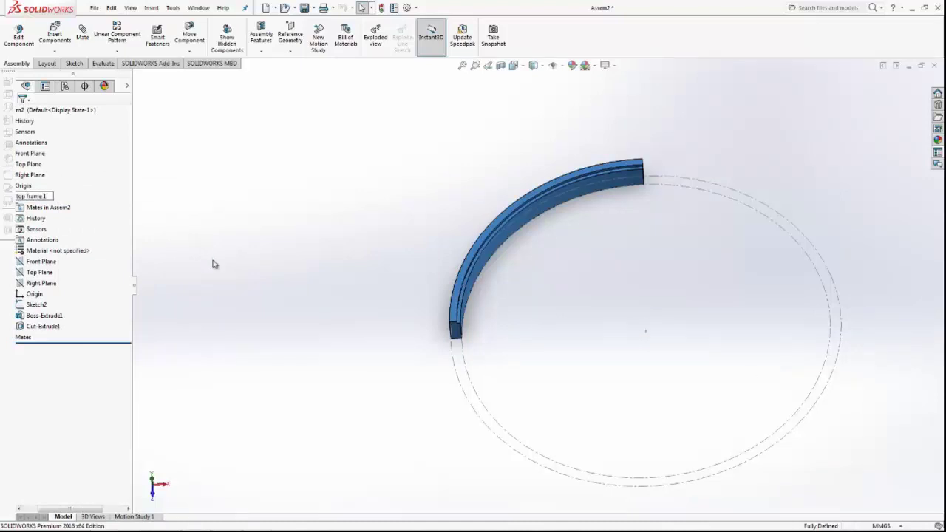
click(297, 274)
scroll(616, 254, up, 2)
middle_drag(616, 254, 641, 301)
scroll(635, 306, up, 2)
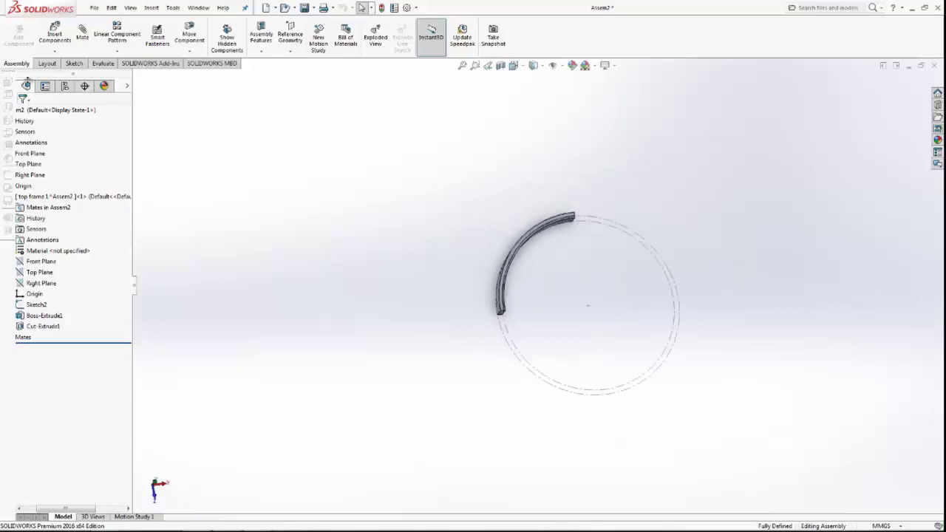
click(55, 51)
Step: Insert new blank Part3 by placing it on a face of the ring, opening its sketch
click(56, 74)
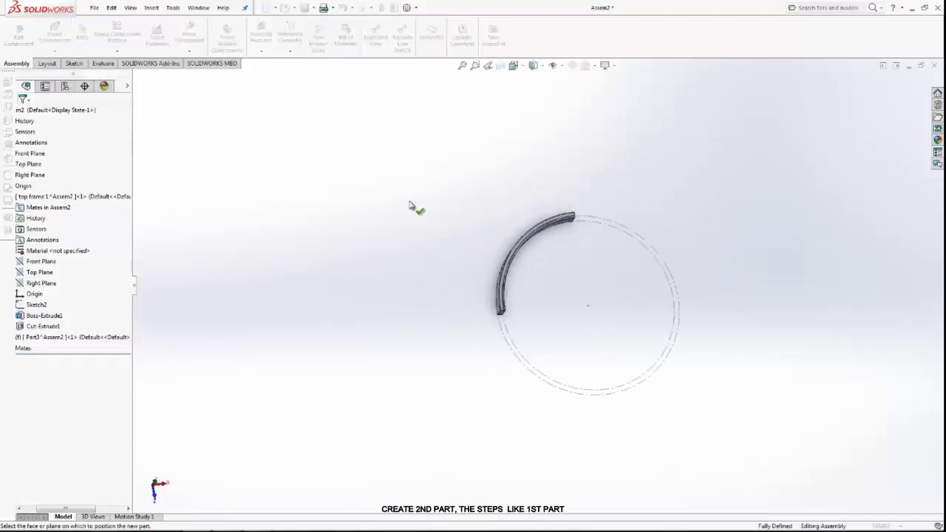
mouse_move(571, 343)
middle_down()
mouse_move(507, 269)
mouse_move(524, 280)
mouse_move(524, 268)
mouse_move(458, 338)
mouse_move(487, 199)
mouse_move(449, 334)
middle_up()
scroll(511, 301, down, 2)
scroll(512, 302, down, 1)
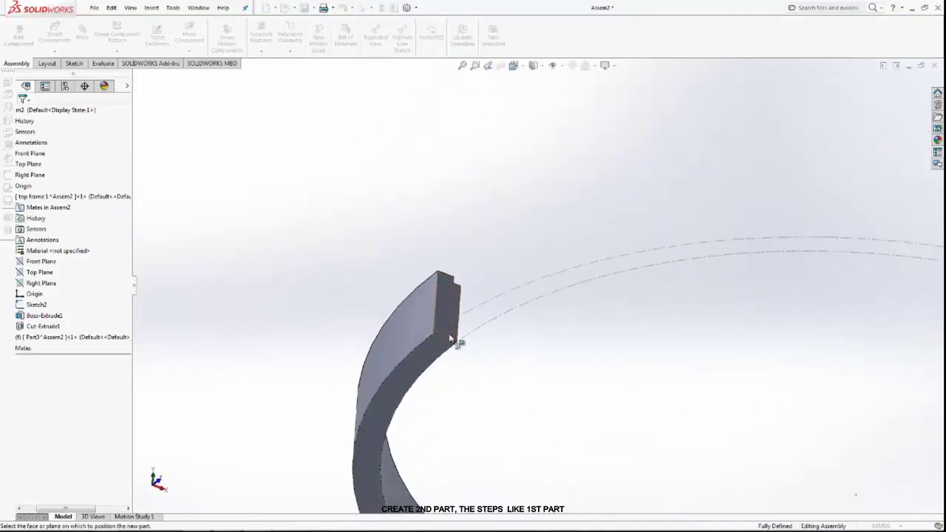
click(448, 333)
scroll(517, 332, up, 3)
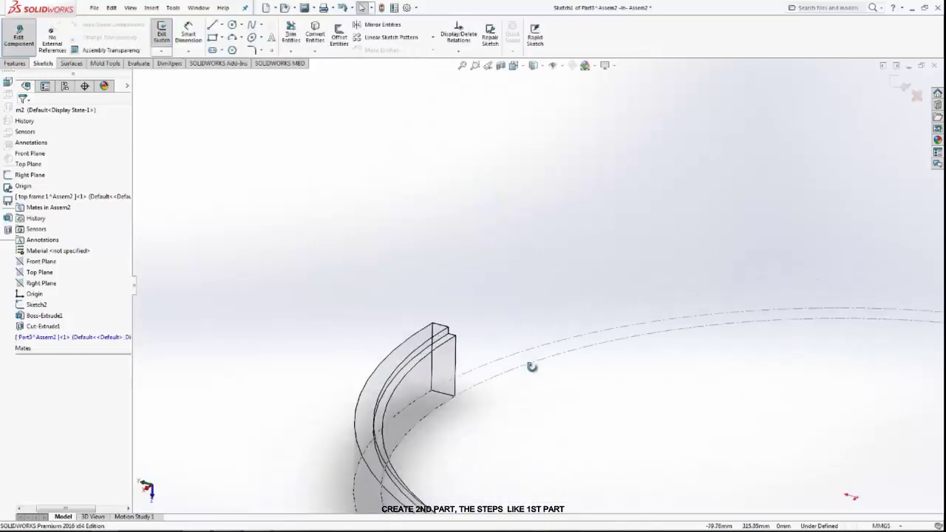
mouse_move(528, 365)
middle_down()
mouse_move(532, 380)
mouse_move(760, 426)
mouse_move(540, 307)
middle_up()
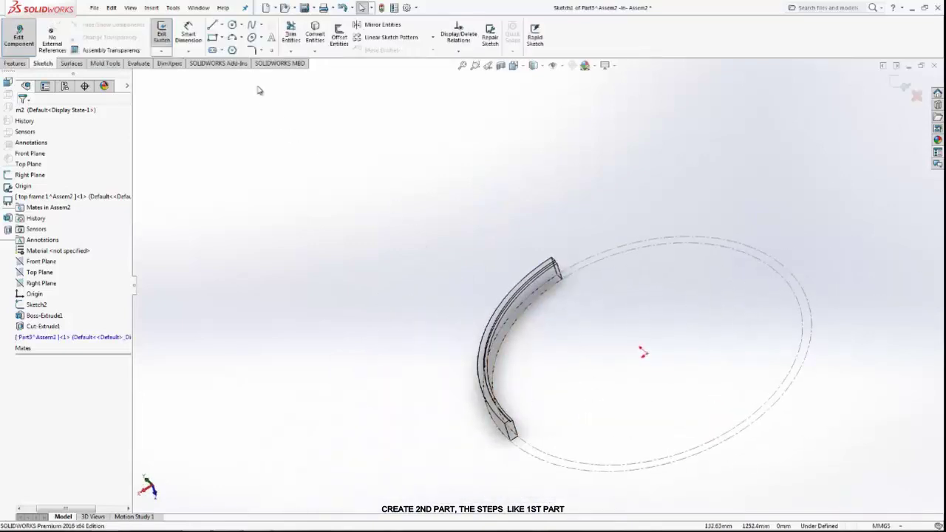
Step: Convert both circles from top frame 1's Sketch2 into Part3's sketch, dismissing the script errors
click(236, 31)
scroll(669, 380, up, 2)
mouse_move(670, 379)
middle_down()
mouse_move(621, 359)
mouse_move(608, 325)
middle_up()
click(538, 266)
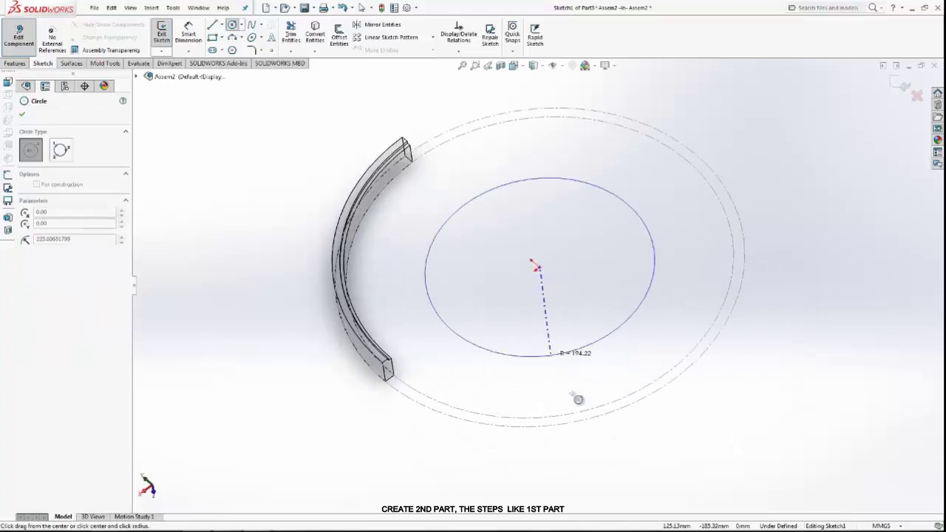
key(Escape)
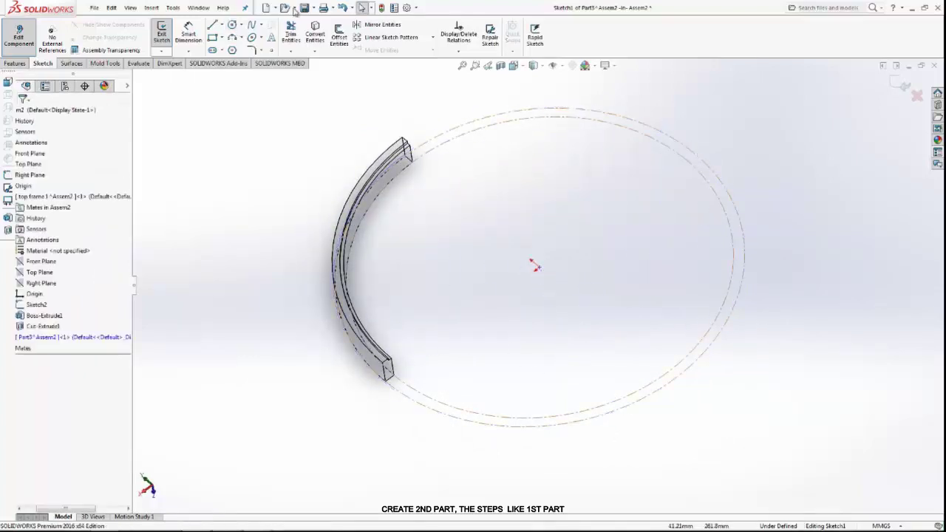
click(315, 33)
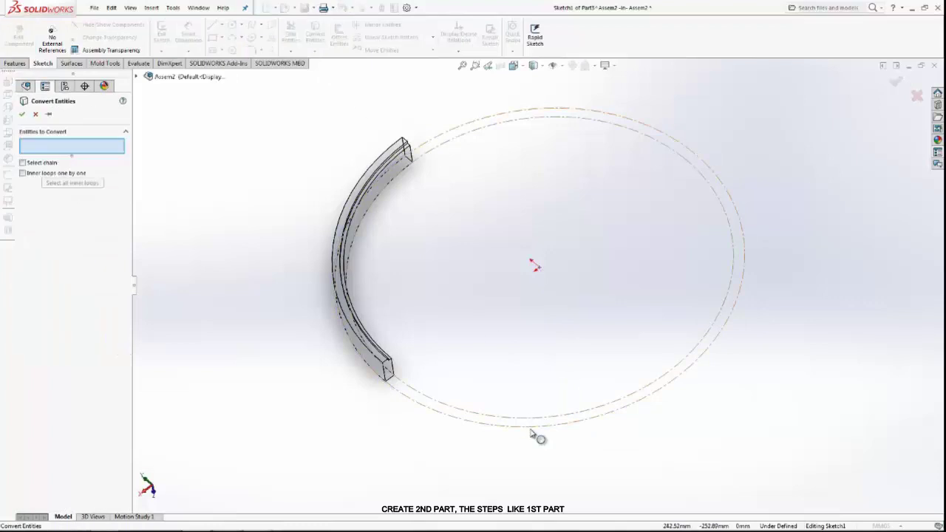
click(530, 429)
click(520, 427)
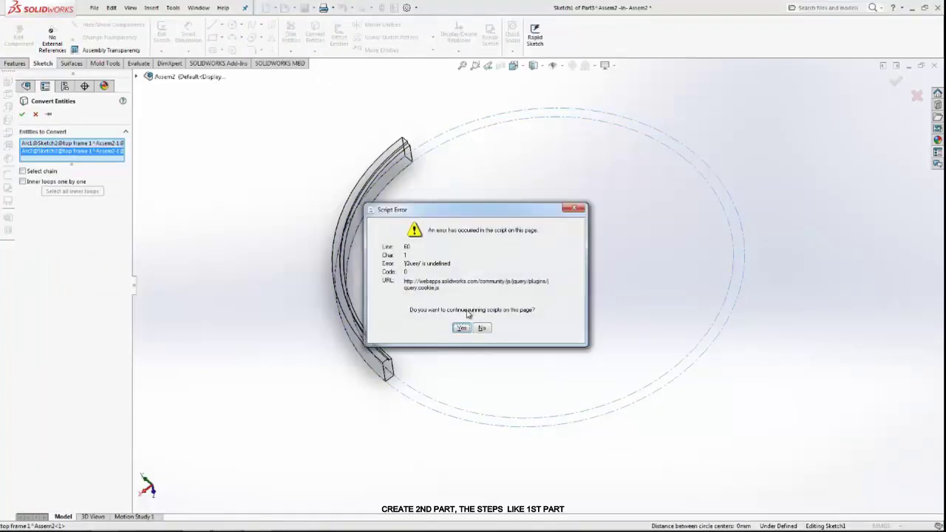
click(462, 327)
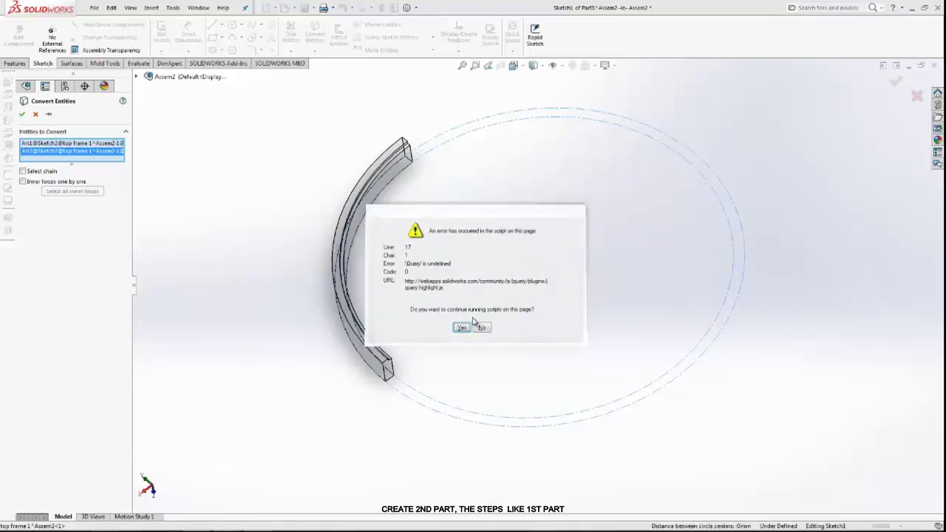
click(460, 328)
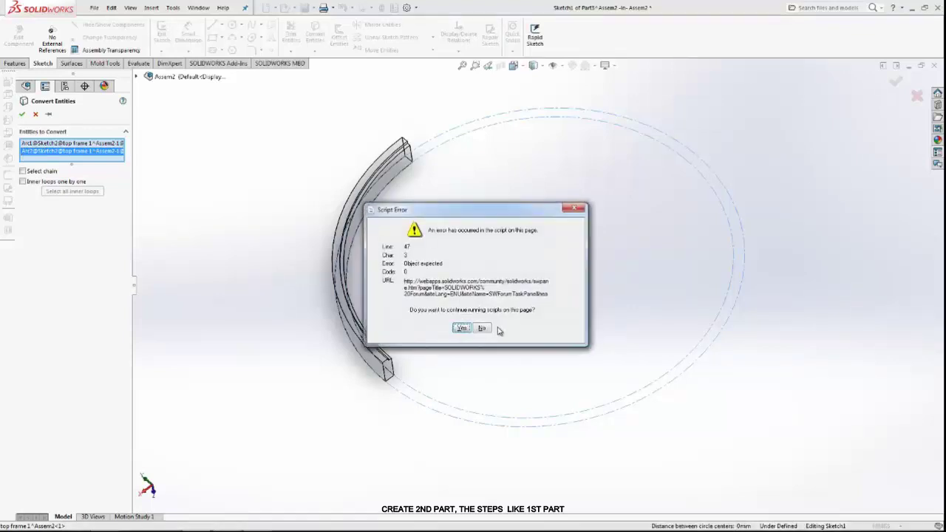
click(491, 330)
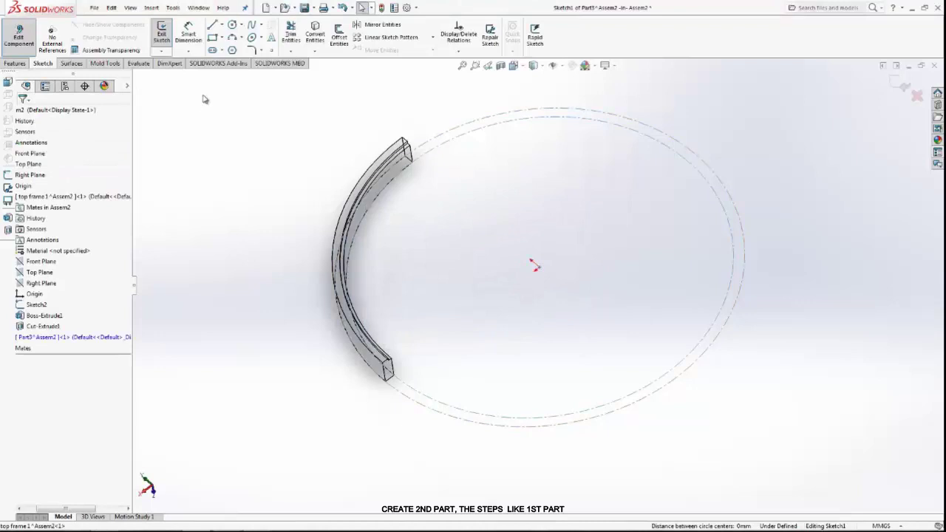
click(231, 24)
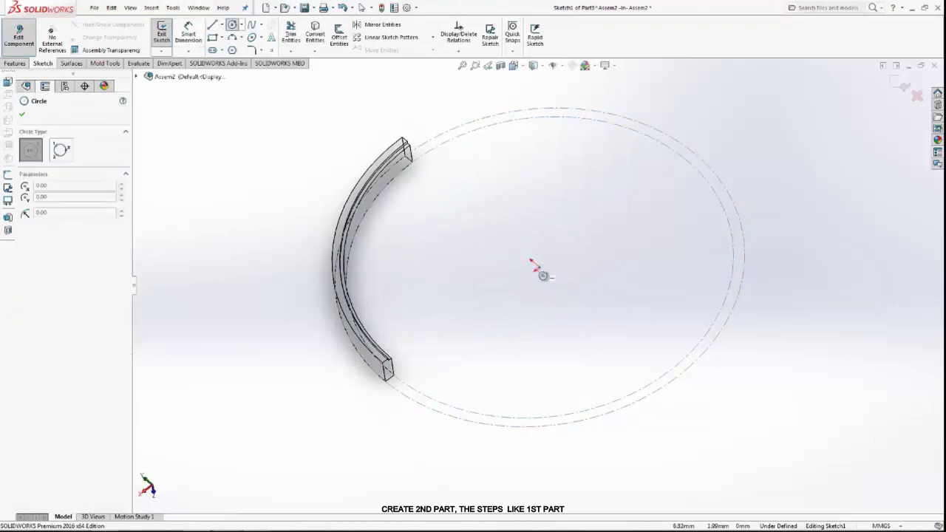
Step: In Part3's Sketch1, draw an origin circle dimensioned to 692 mm, then offset it 19 mm
click(537, 267)
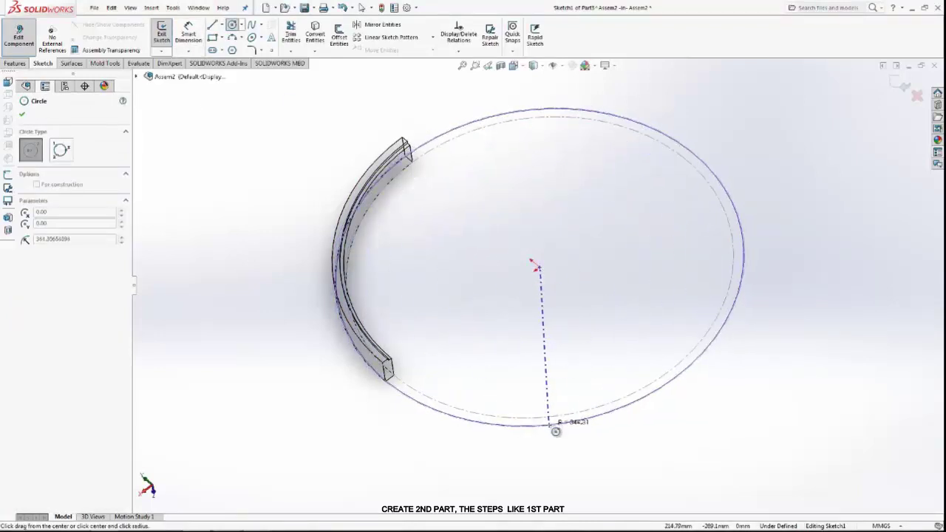
click(554, 427)
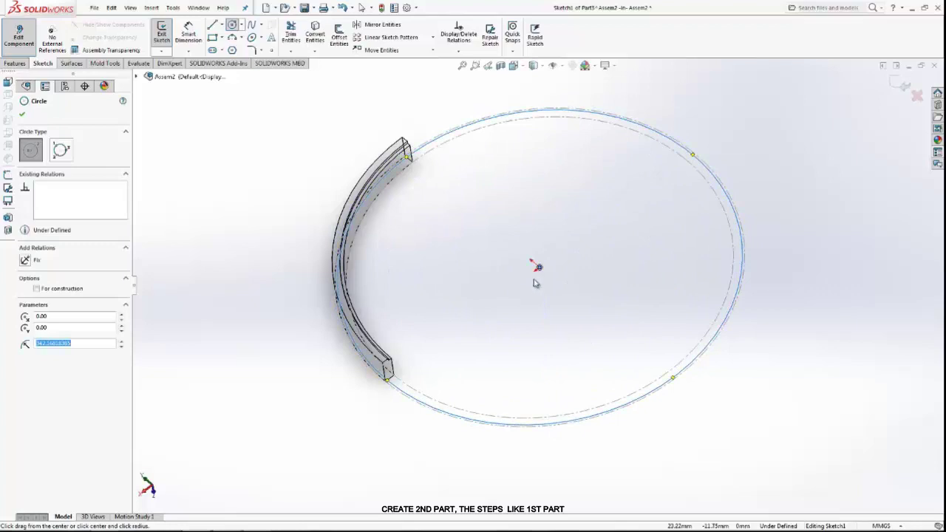
key(Escape)
click(188, 33)
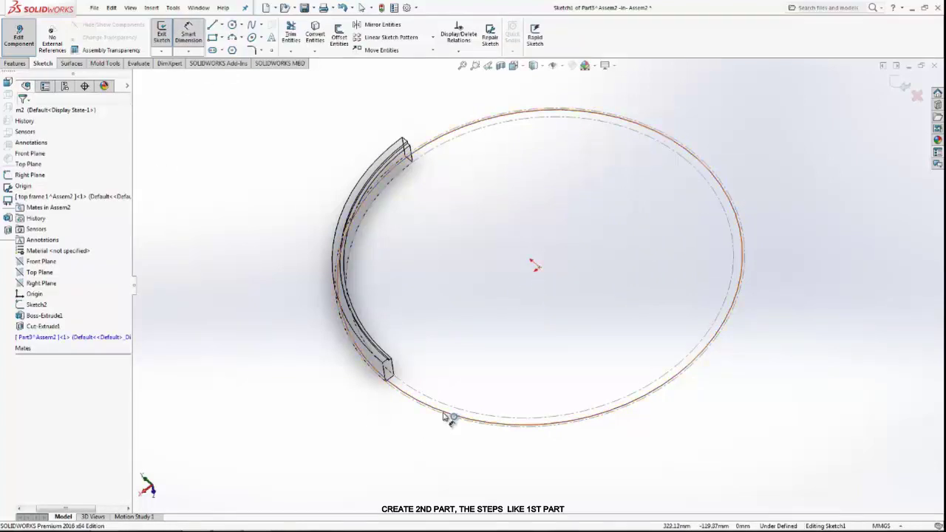
click(447, 418)
click(342, 438)
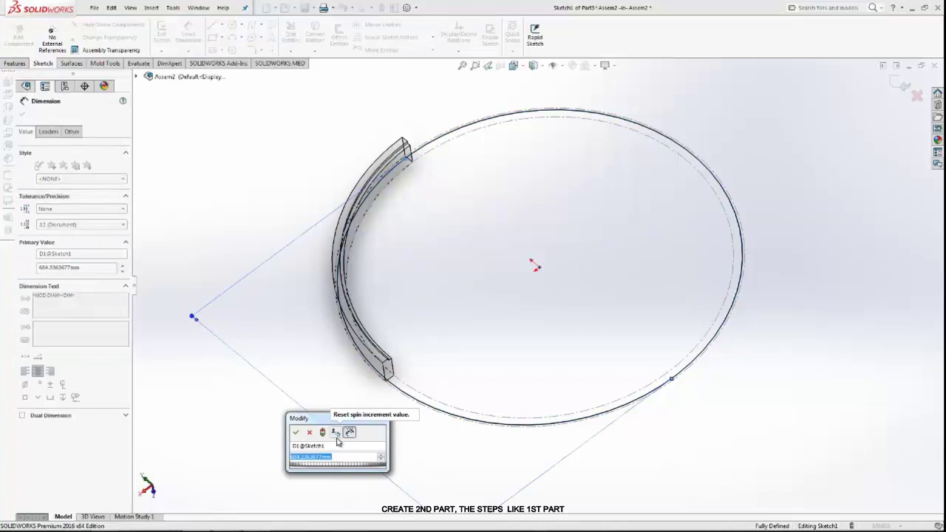
text(692)
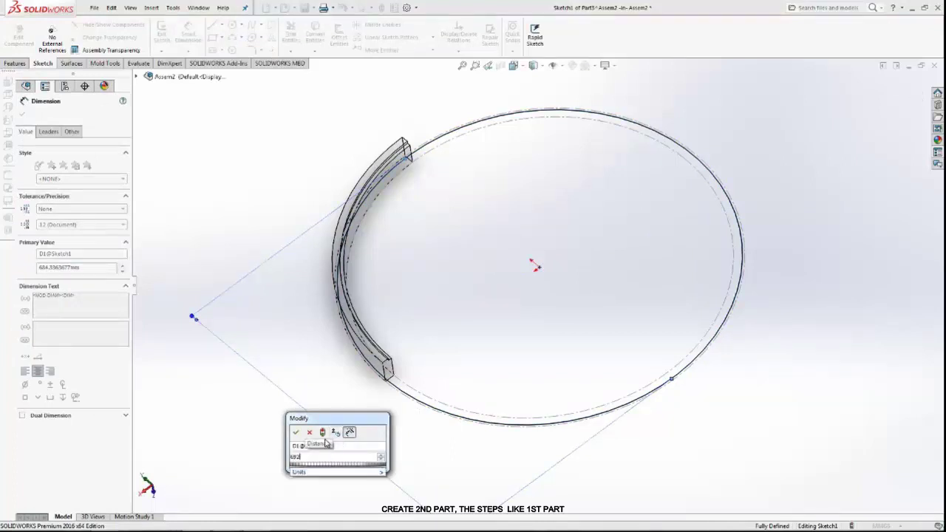
click(295, 432)
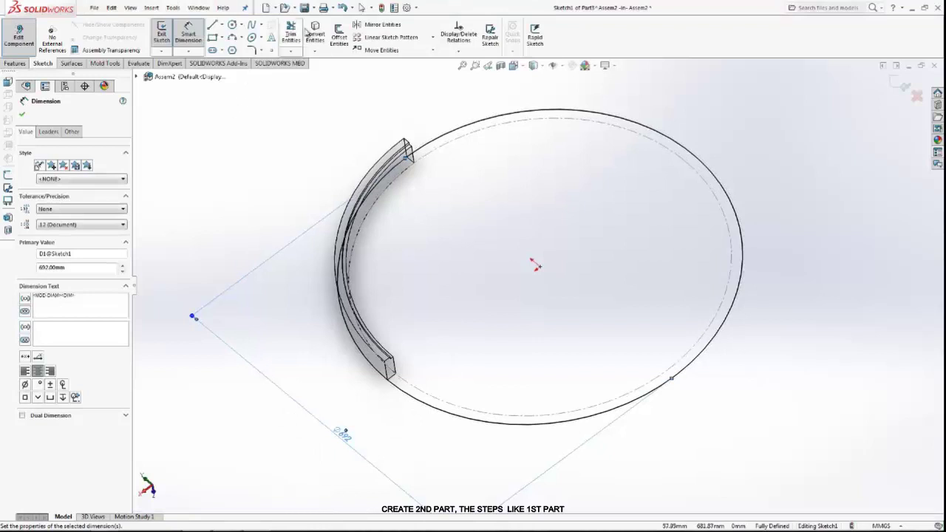
click(338, 36)
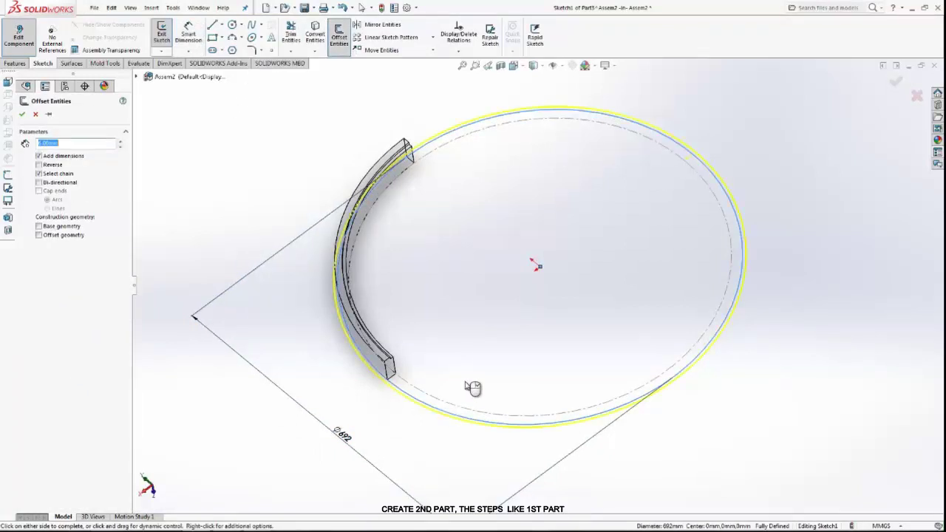
click(505, 376)
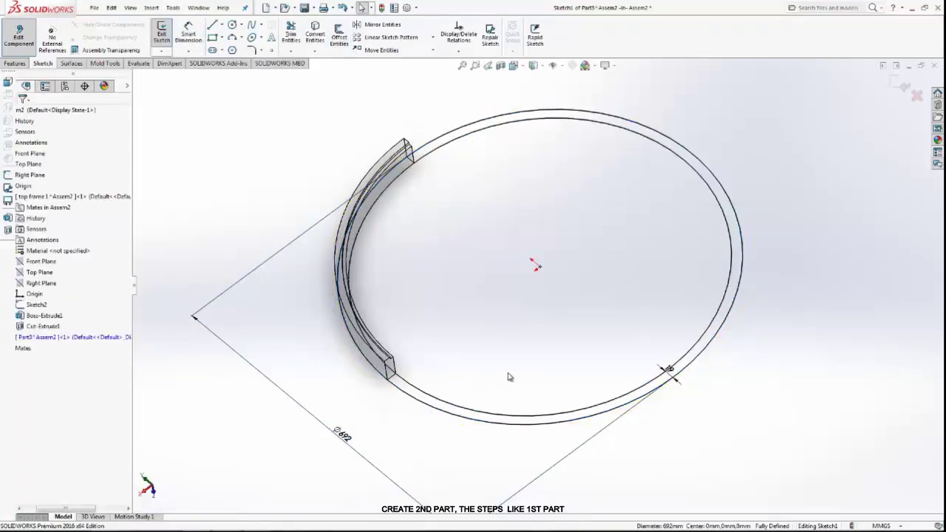
Step: Draw two radial lines from the circle's centre out to the ring edge
click(212, 24)
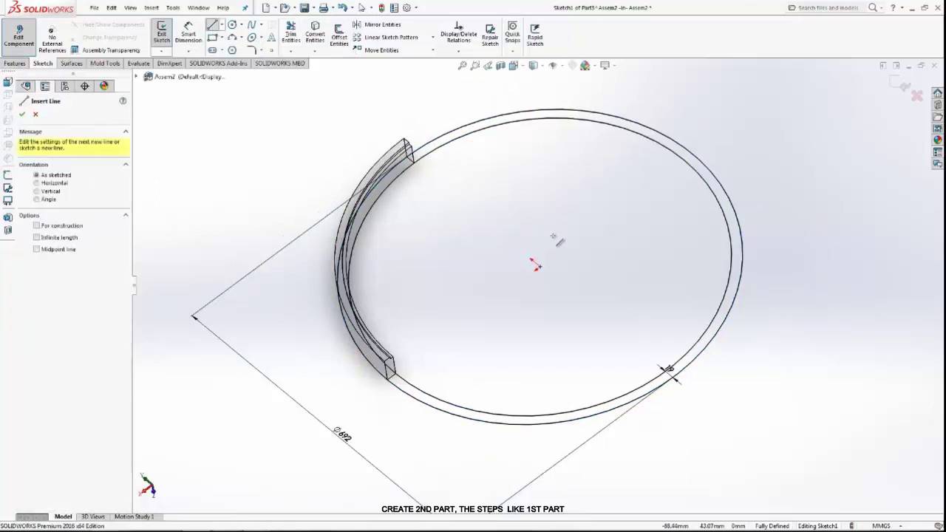
click(537, 266)
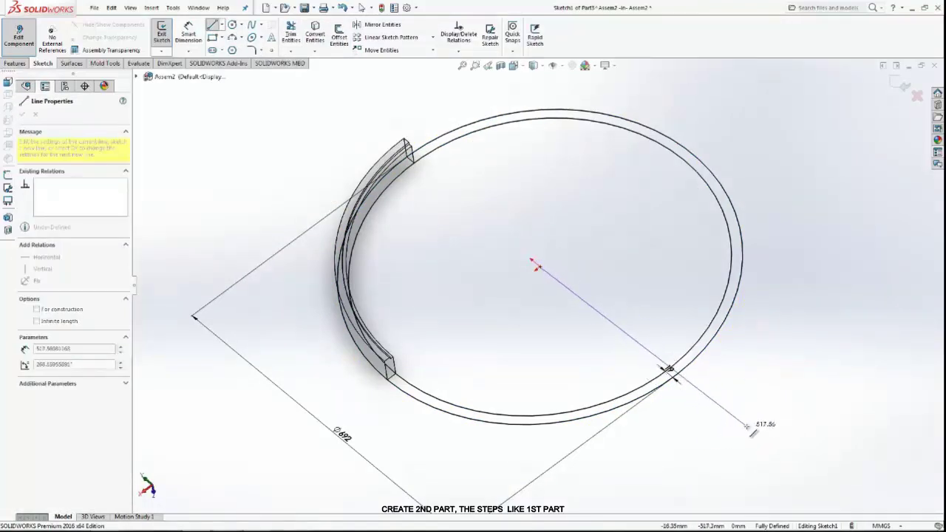
scroll(761, 440, down, 2)
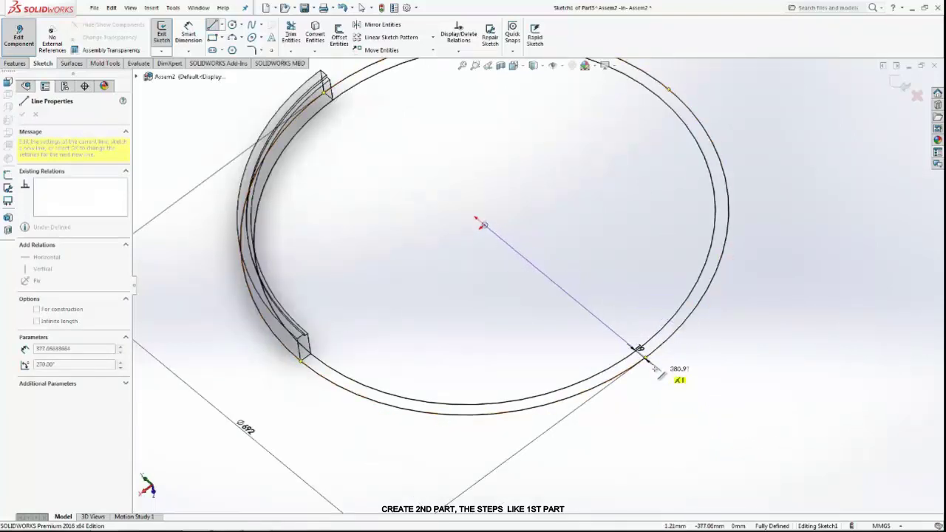
click(643, 357)
key(space)
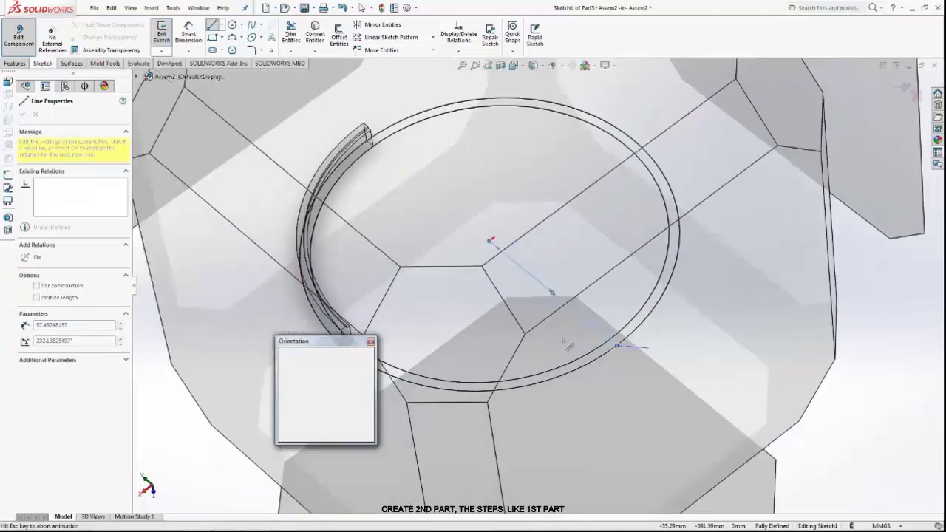
key(Escape)
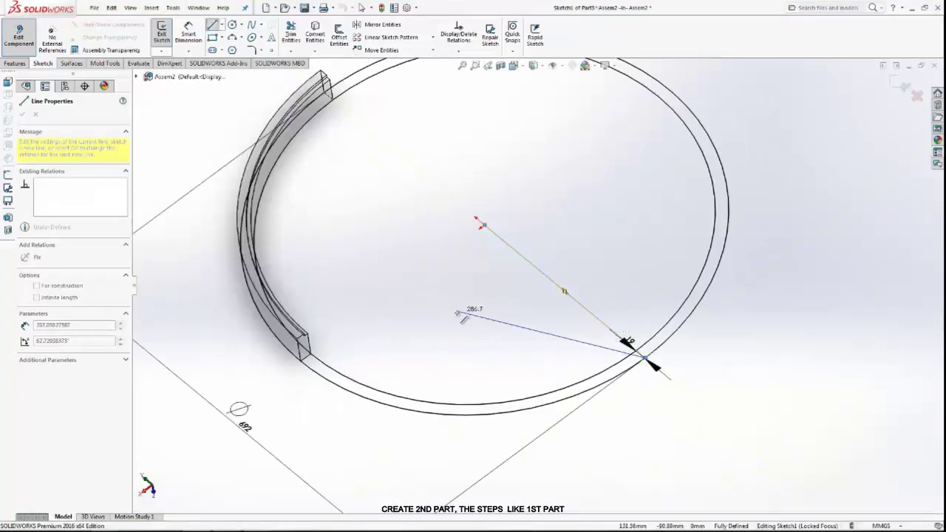
right_click(458, 279)
click(484, 397)
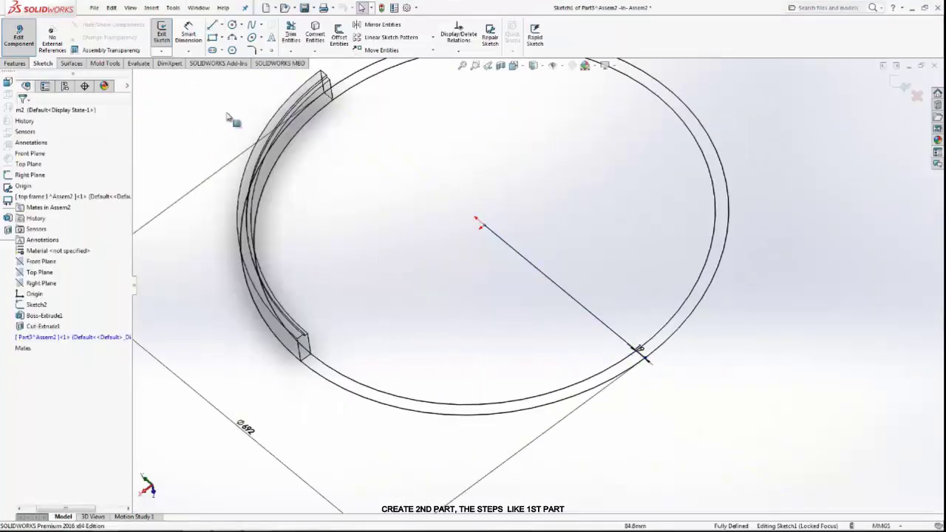
click(213, 27)
click(481, 225)
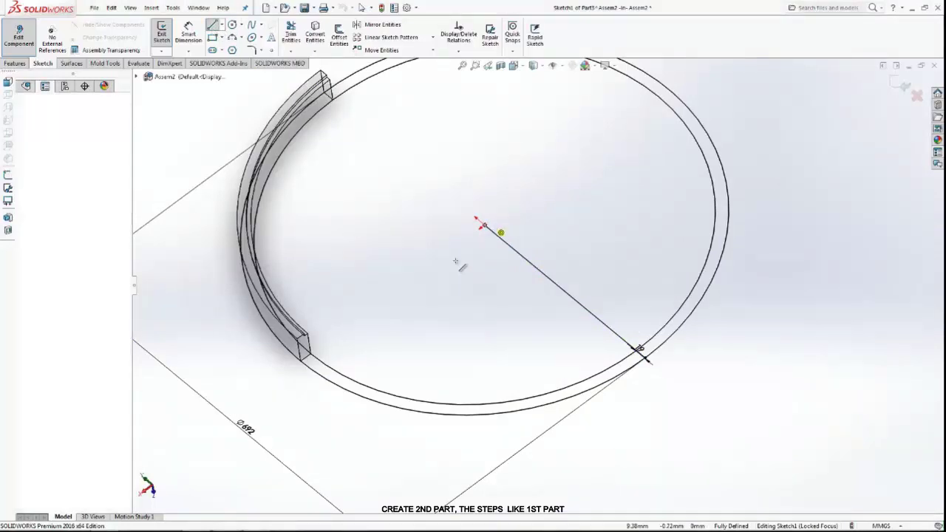
click(300, 359)
right_click(331, 210)
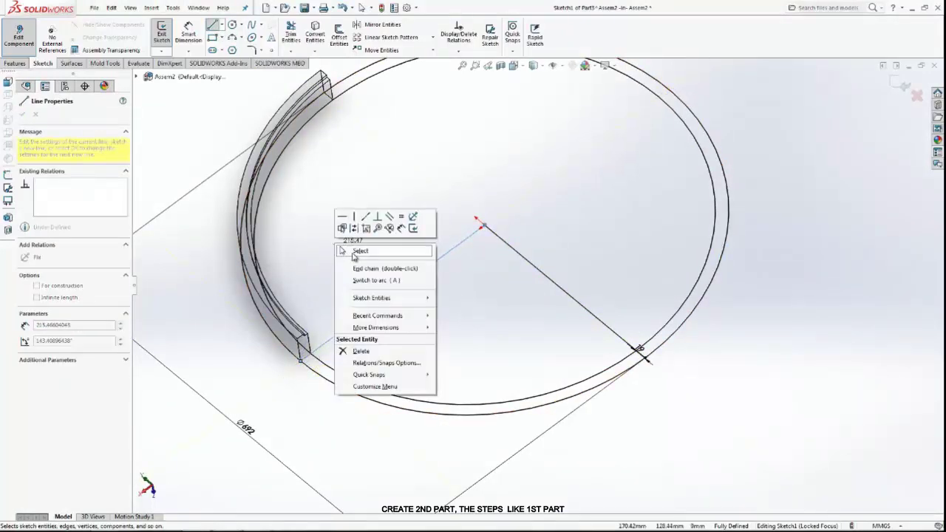
click(355, 253)
Step: Power-trim the circles and lines down to a single quarter-ring profile at the front
click(290, 33)
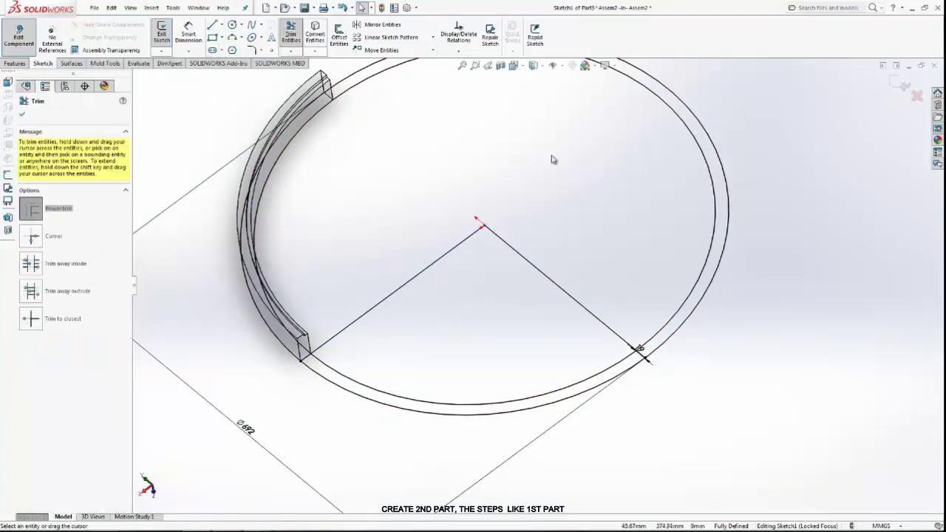
scroll(527, 191, up, 3)
mouse_move(334, 276)
mouse_down()
mouse_move(414, 296)
mouse_move(561, 281)
mouse_move(421, 249)
mouse_up()
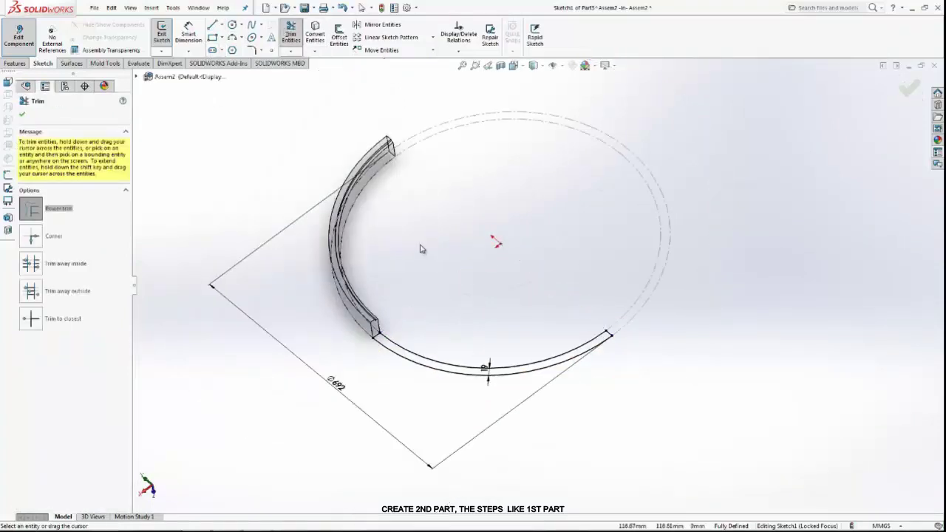
click(22, 116)
click(15, 64)
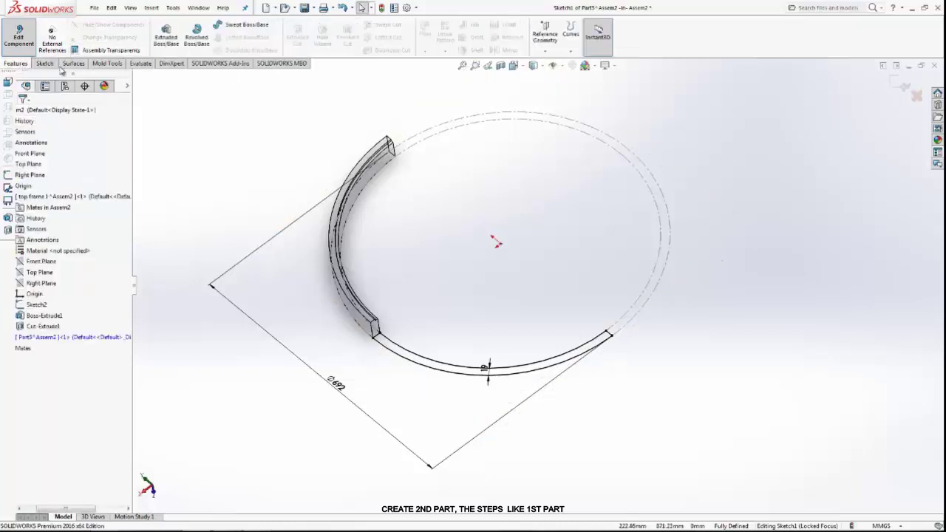
Step: Extrude the quarter-ring profile as a 50 mm blind Boss-Extrude
click(167, 38)
text(50)
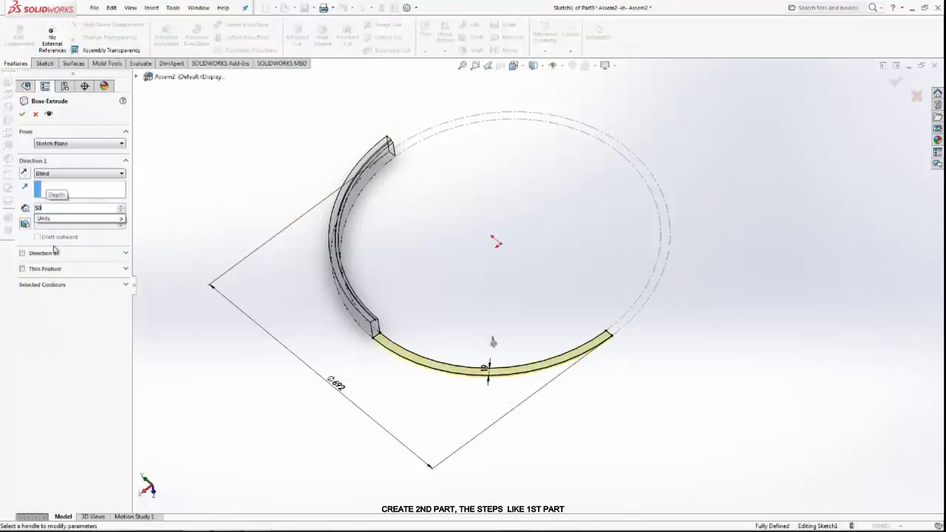
key(Return)
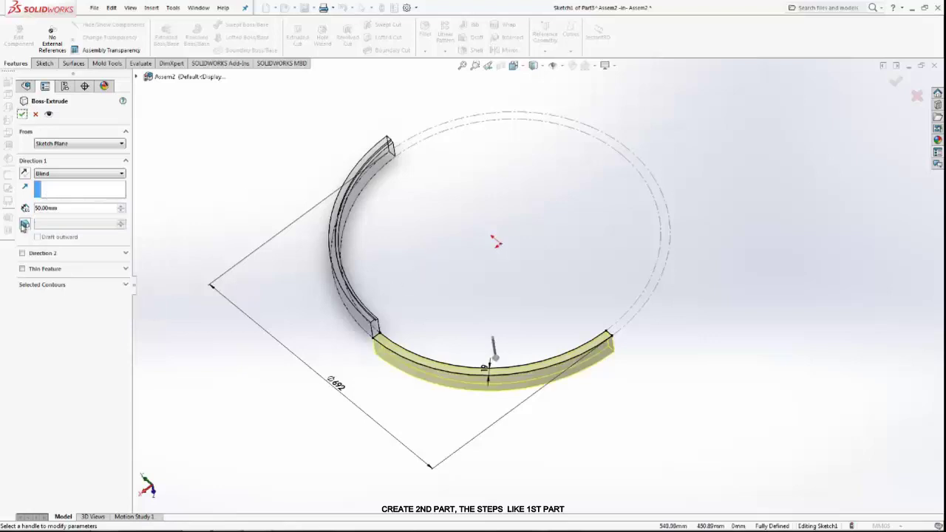
click(22, 114)
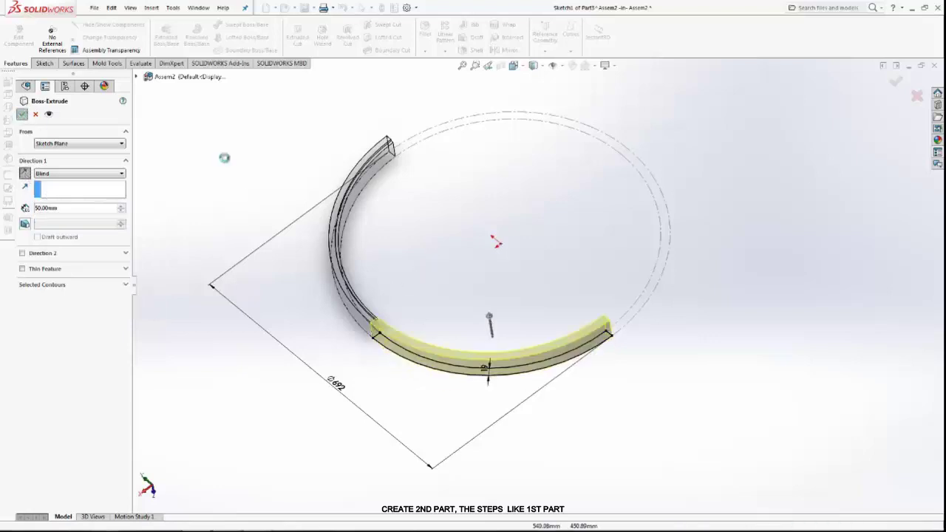
Step: Start a sketch on the rim's top face and convert its curved edge into sketch geometry
middle_drag(392, 327, 449, 363)
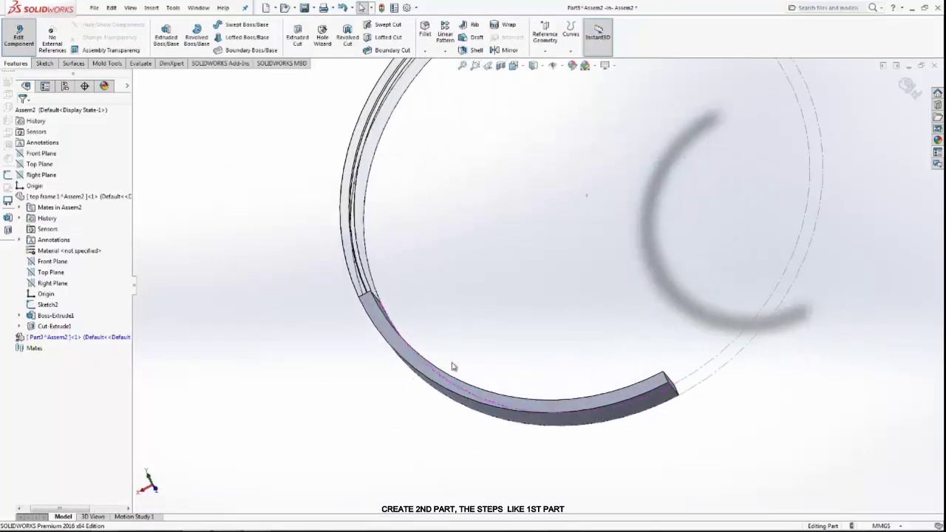
scroll(428, 375, down, 3)
click(444, 361)
click(467, 325)
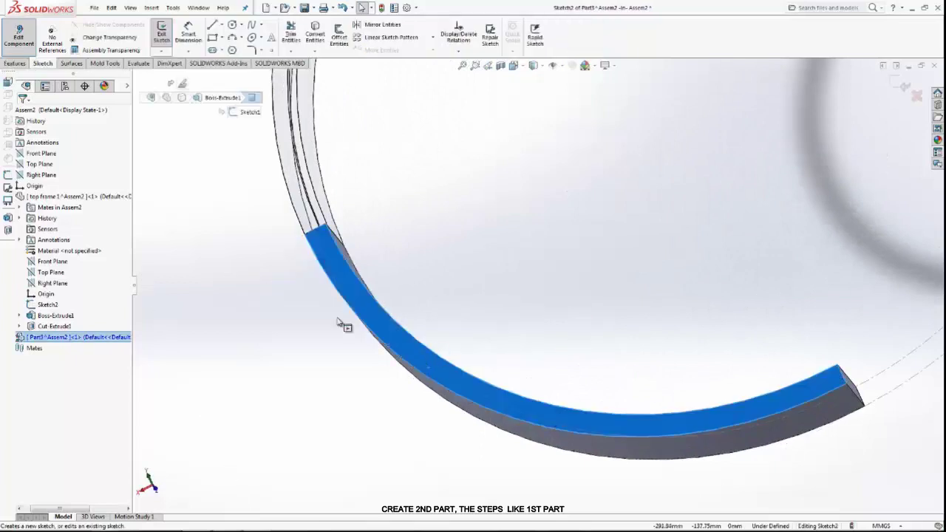
click(176, 174)
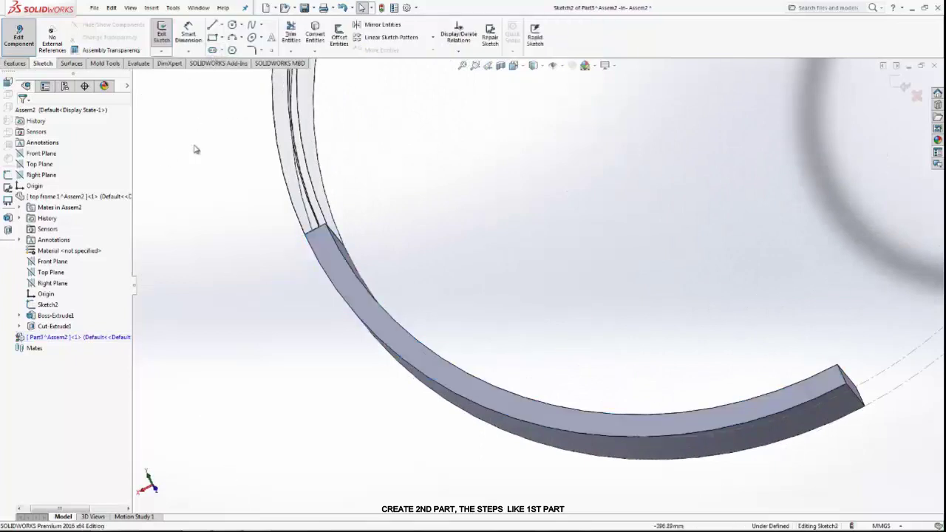
click(314, 33)
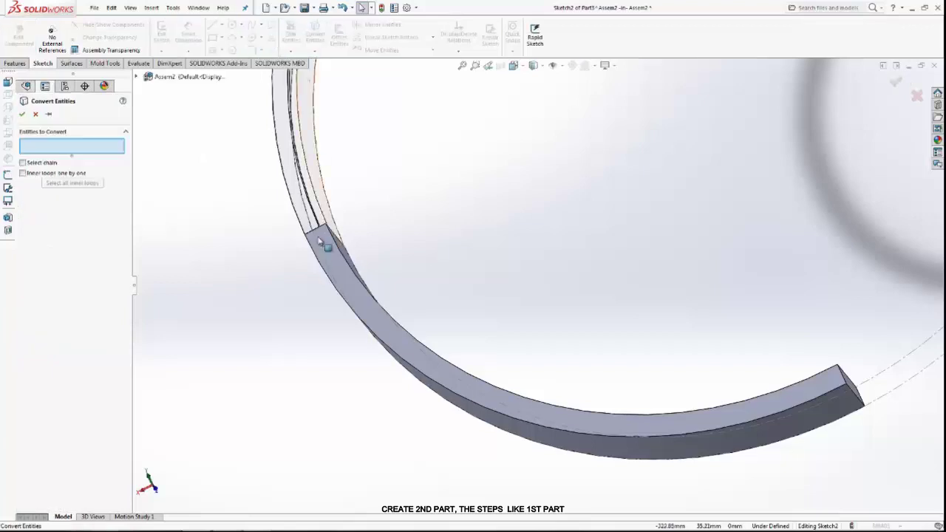
click(362, 287)
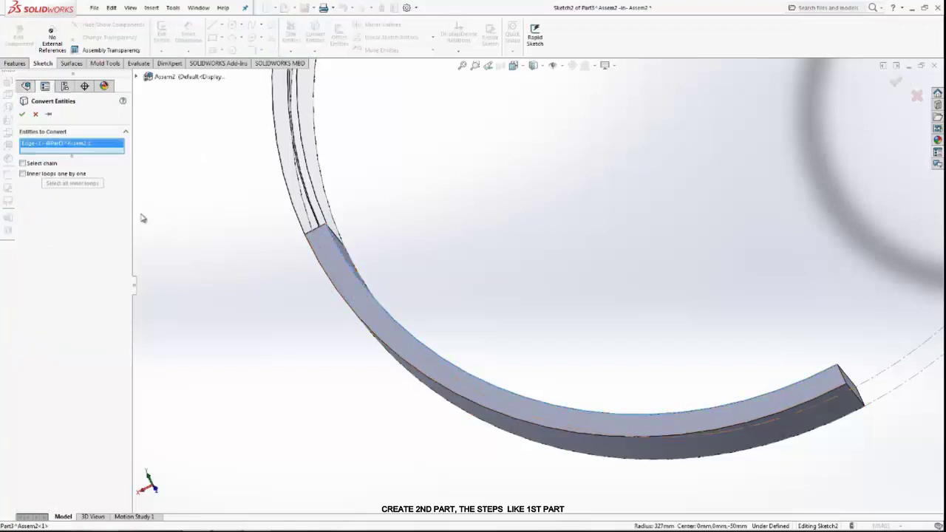
click(22, 115)
Step: Offset the converted arc 6 mm and close the strip's ends with short lines
click(361, 279)
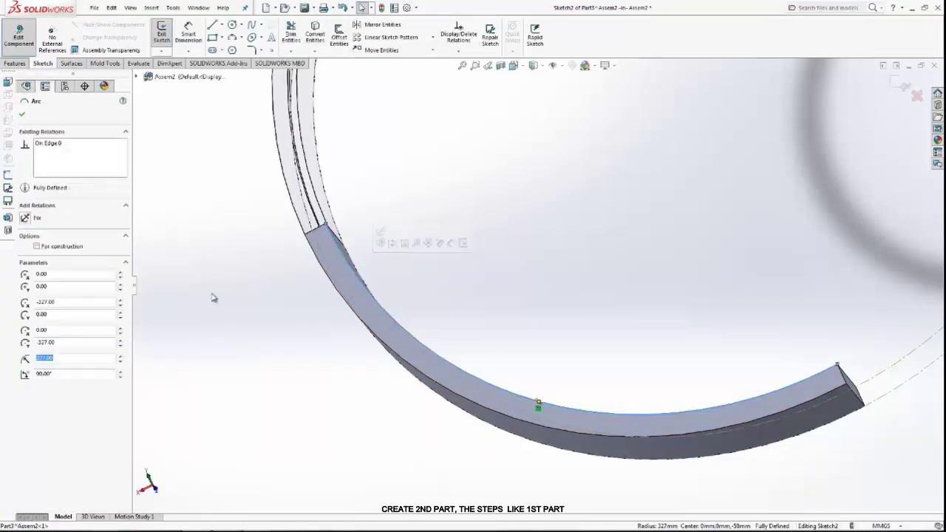
click(338, 33)
text(6)
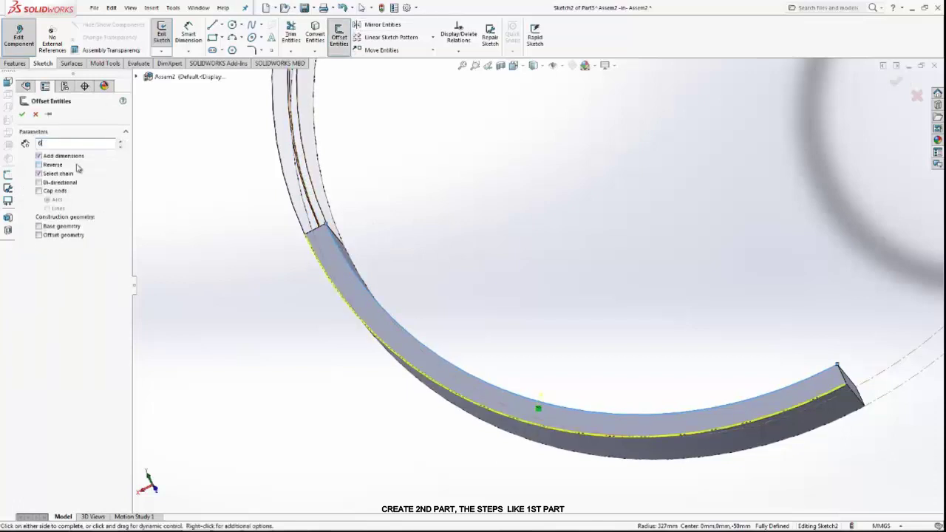
click(274, 292)
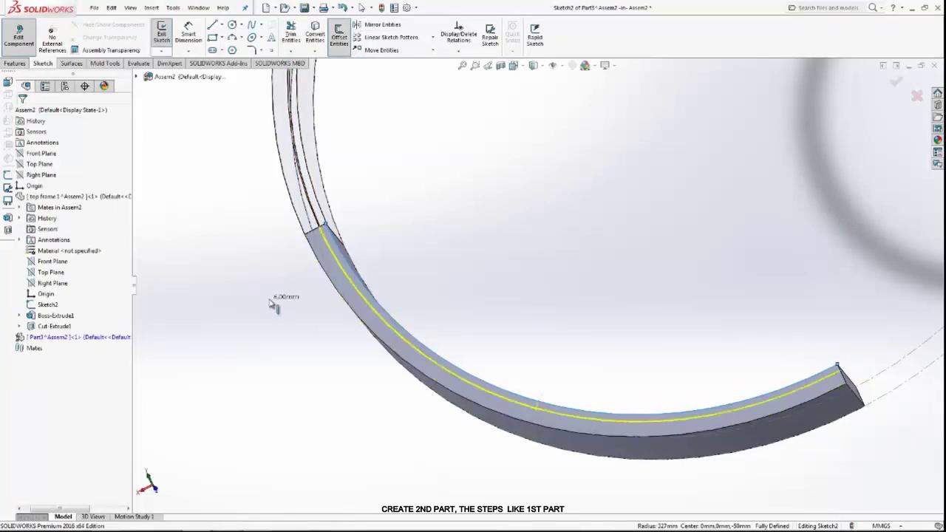
click(212, 24)
scroll(360, 193, down, 3)
click(355, 262)
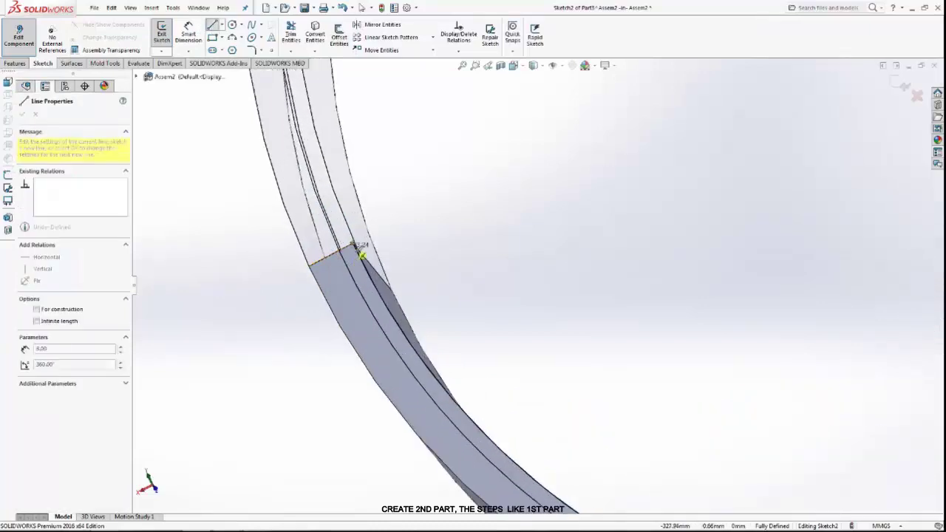
scroll(706, 303, up, 5)
scroll(705, 302, down, 3)
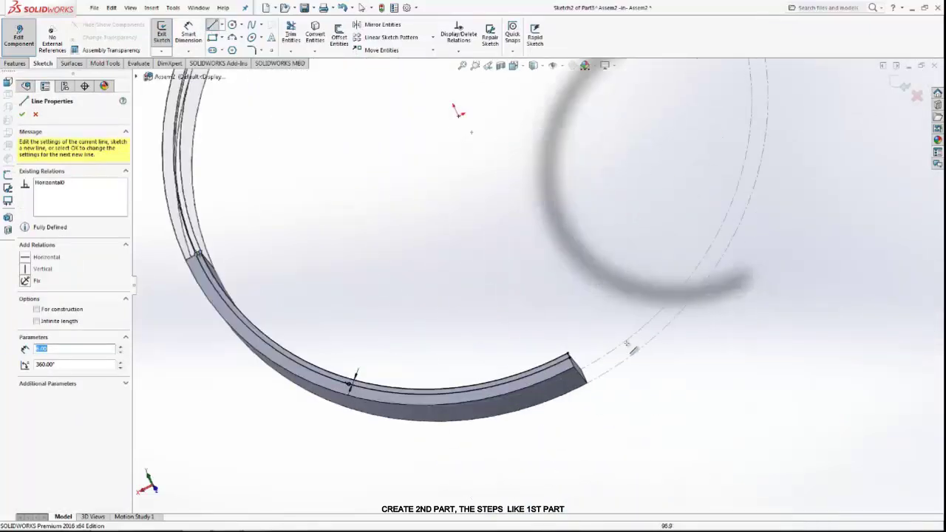
scroll(705, 303, down, 3)
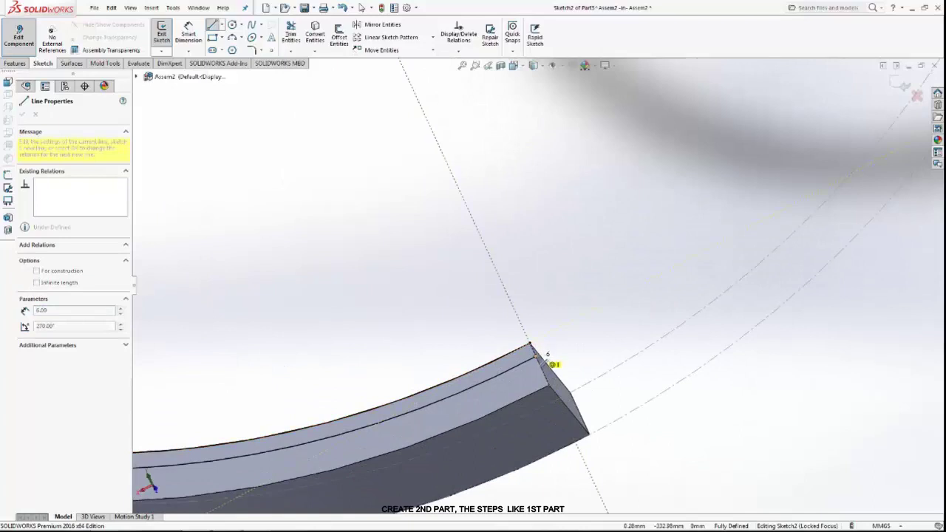
right_click(576, 281)
click(599, 288)
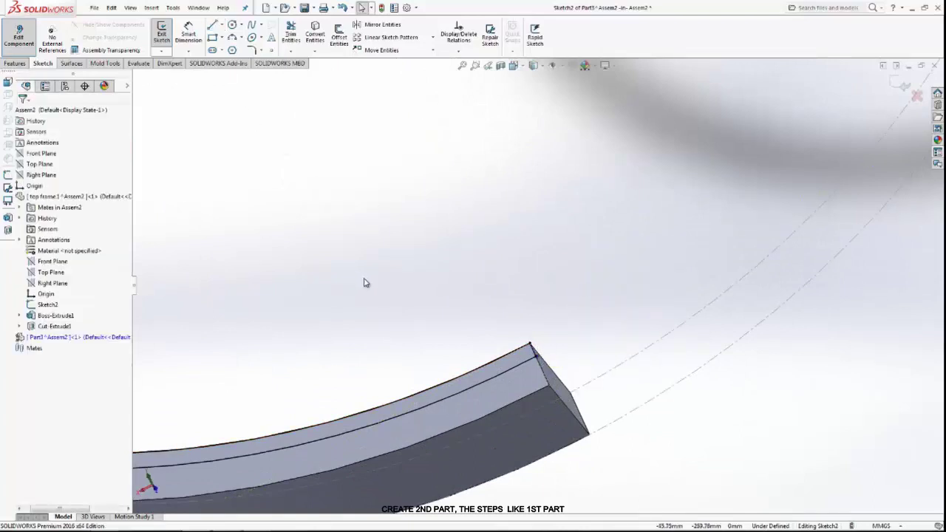
scroll(364, 282, up, 4)
Step: Cut the thin strip region 5 mm deep as a groove, then return to editing Assem2
click(16, 64)
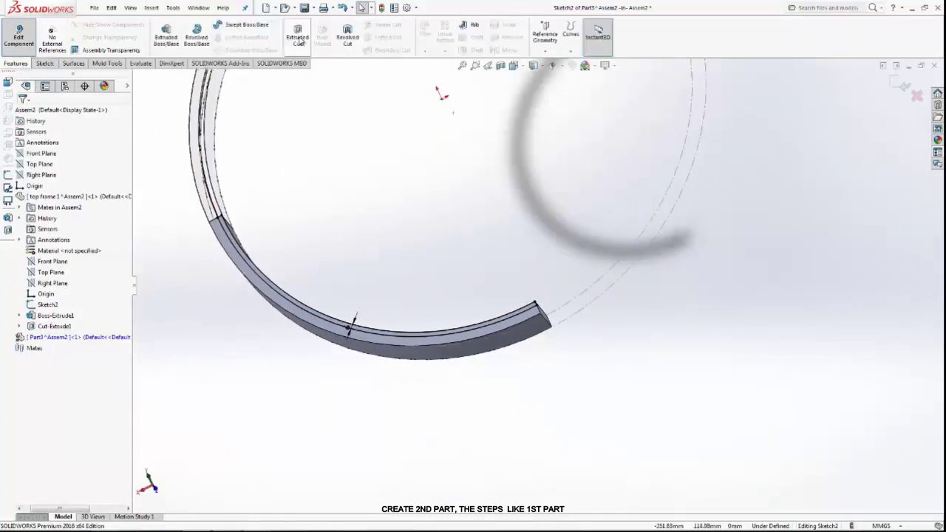
click(297, 35)
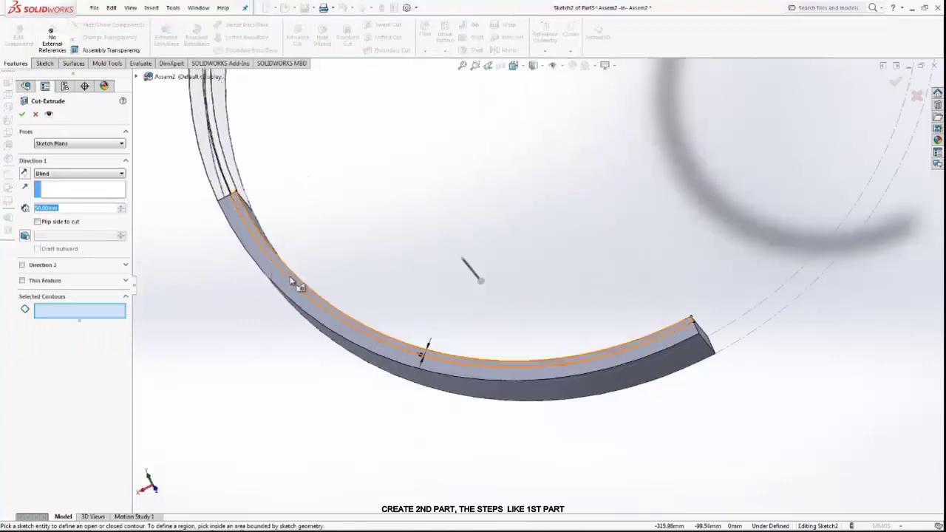
click(300, 284)
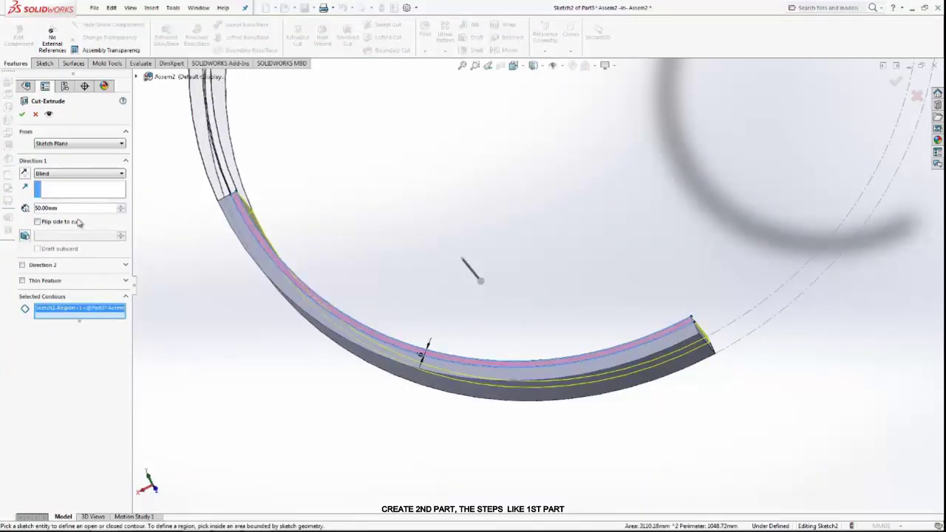
text(5)
key(Return)
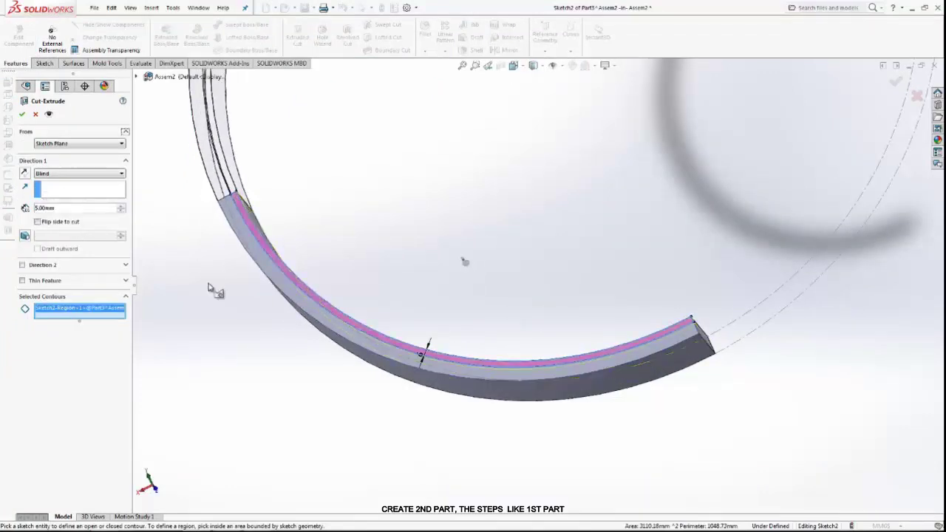
click(21, 113)
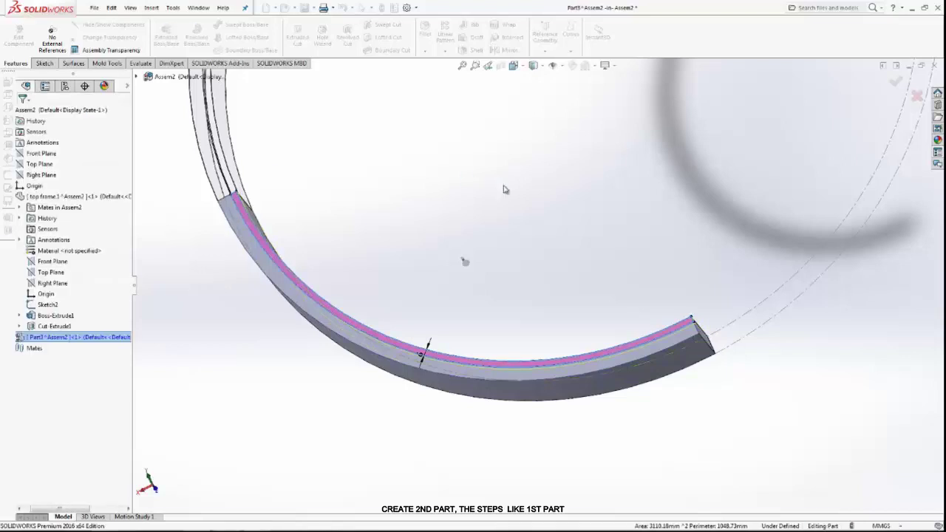
click(907, 87)
Step: Rename the Part3 component to 'top frame 2' and select the new quarter-ring segment
scroll(473, 232, down, 3)
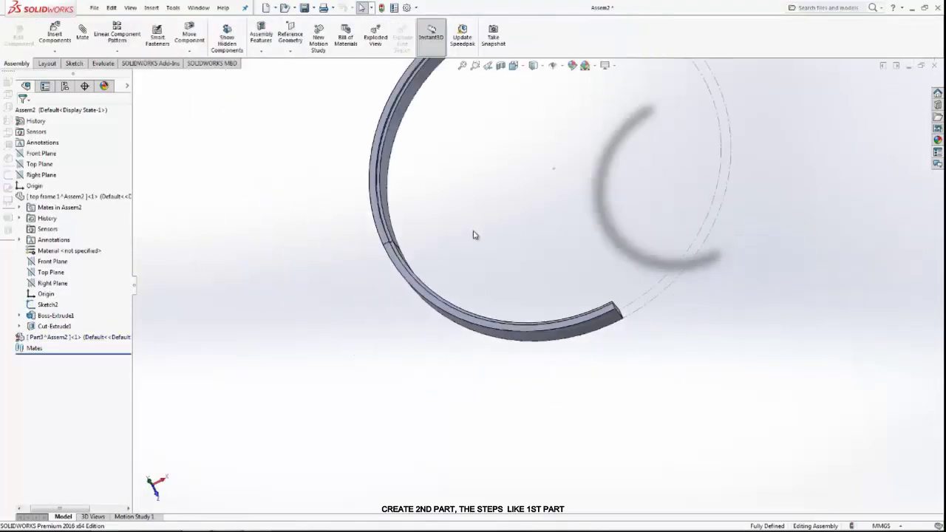
middle_drag(473, 232, 529, 136)
scroll(527, 221, down, 3)
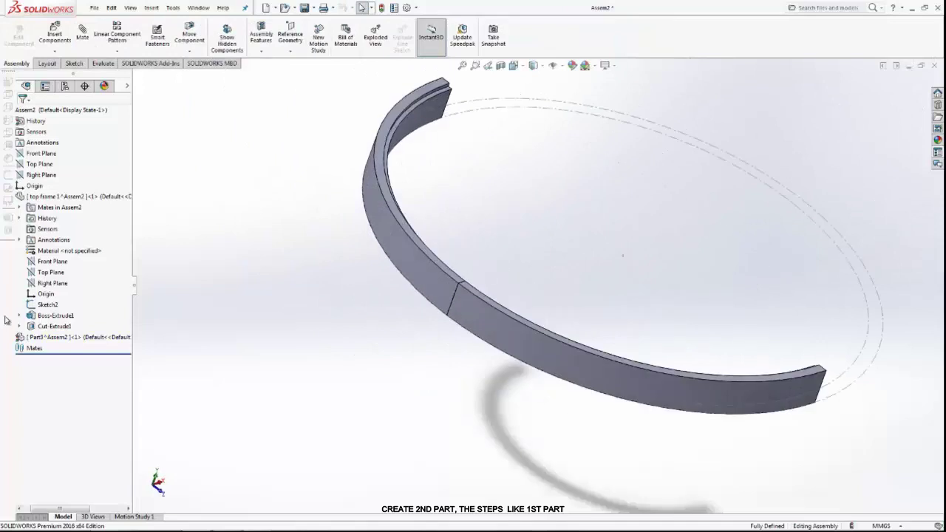
right_click(56, 341)
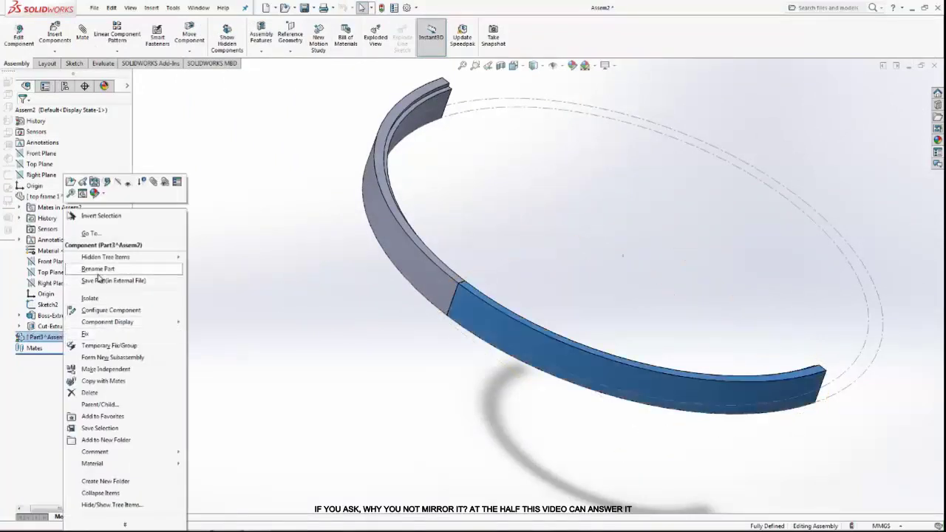
click(102, 269)
text(top frame 2)
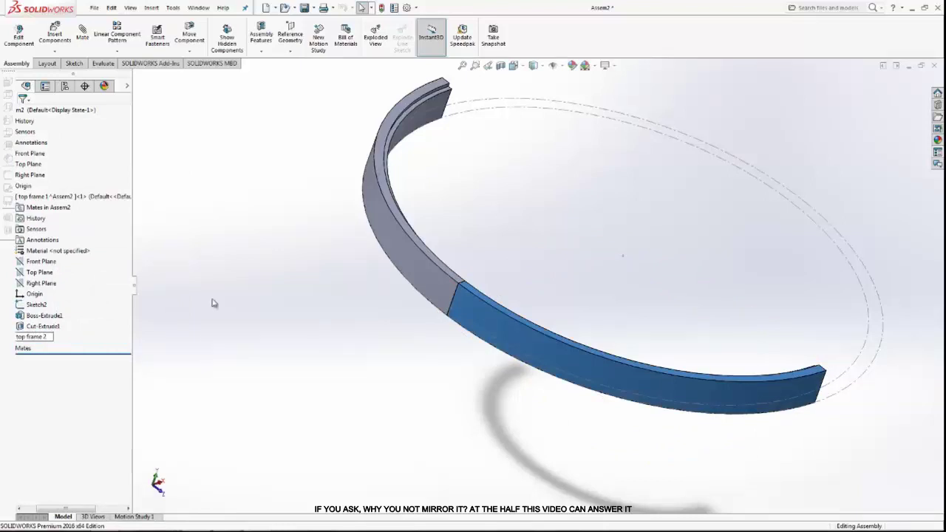
click(211, 303)
mouse_move(433, 169)
middle_down()
mouse_move(447, 295)
mouse_move(506, 228)
middle_up()
scroll(486, 293, down, 3)
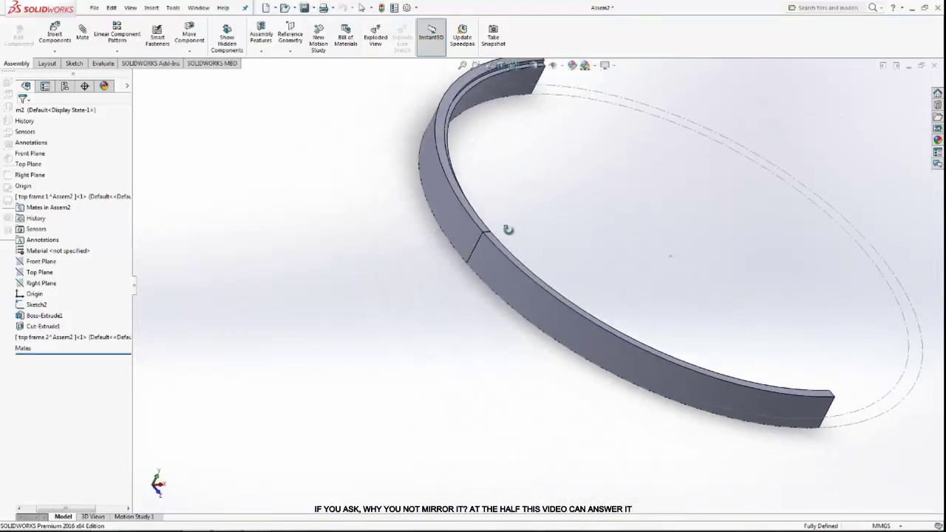
click(506, 281)
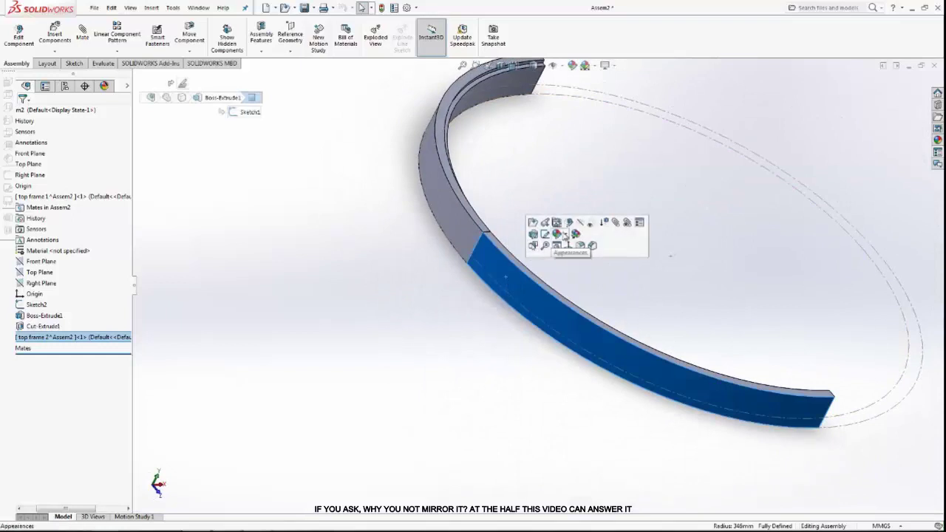
Step: Edit top frame 2 and start a sketch on its end face, viewed Normal To
click(544, 222)
mouse_move(534, 263)
middle_down()
mouse_move(625, 273)
mouse_move(680, 363)
middle_up()
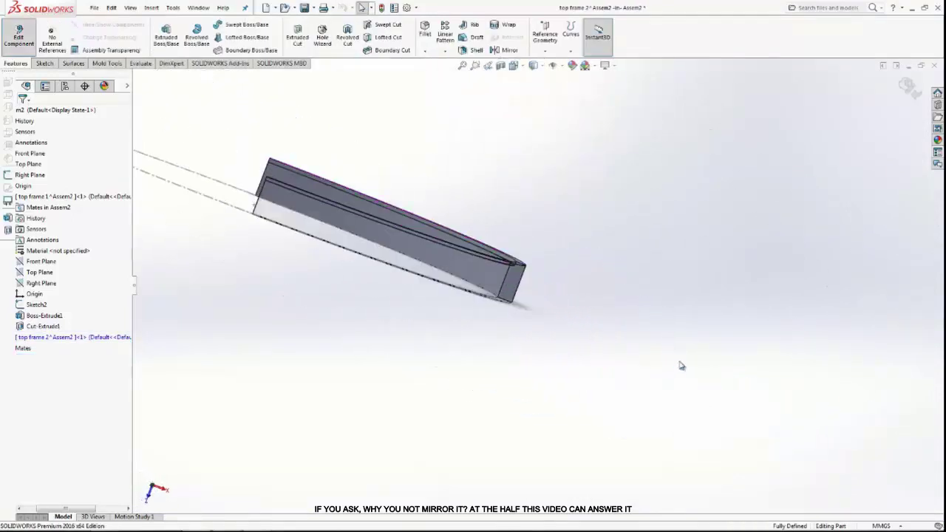
scroll(544, 298, down, 2)
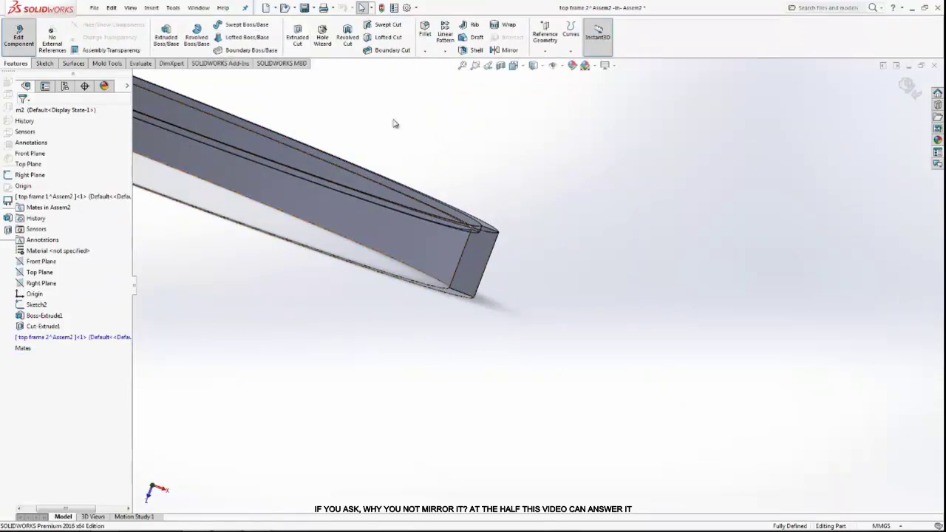
click(471, 256)
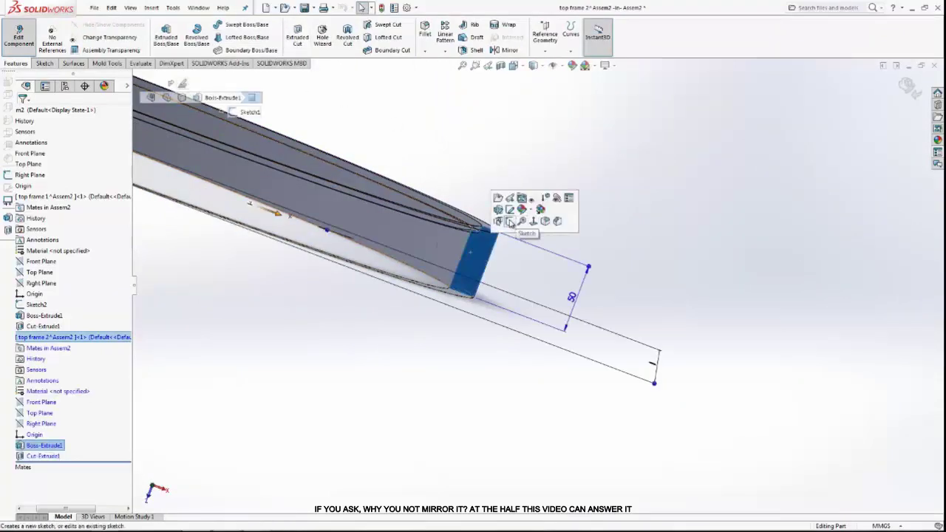
click(517, 210)
click(512, 65)
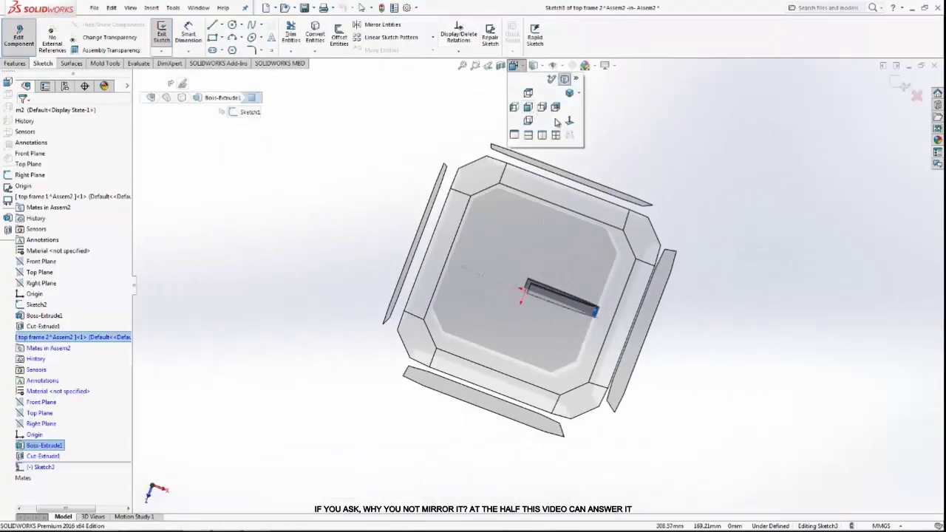
click(561, 127)
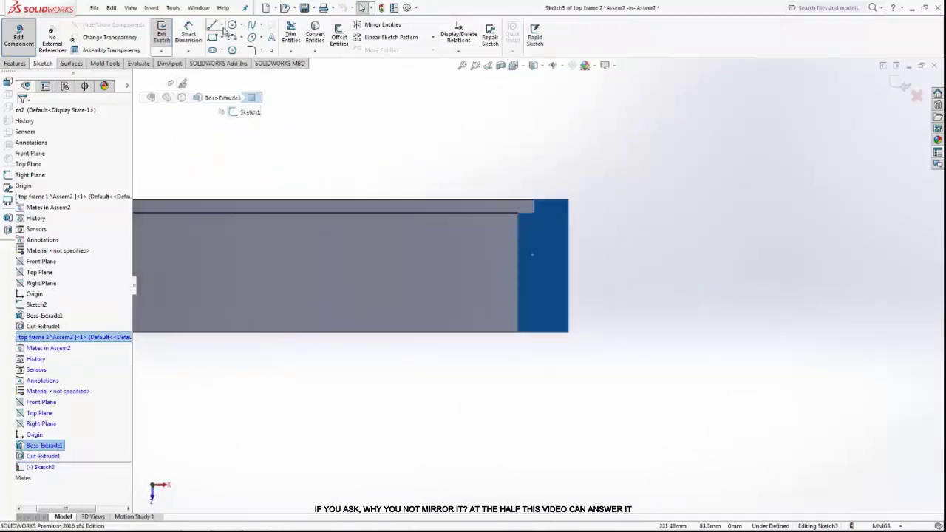
Step: Draw two circles, one above the other, and dimension both to Ø8 mm
click(232, 25)
scroll(553, 260, down, 1)
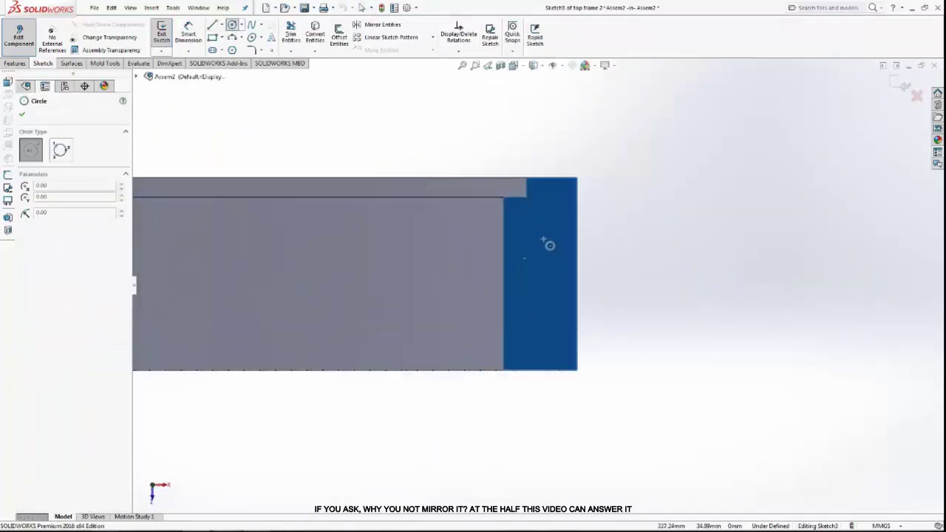
click(538, 241)
click(551, 254)
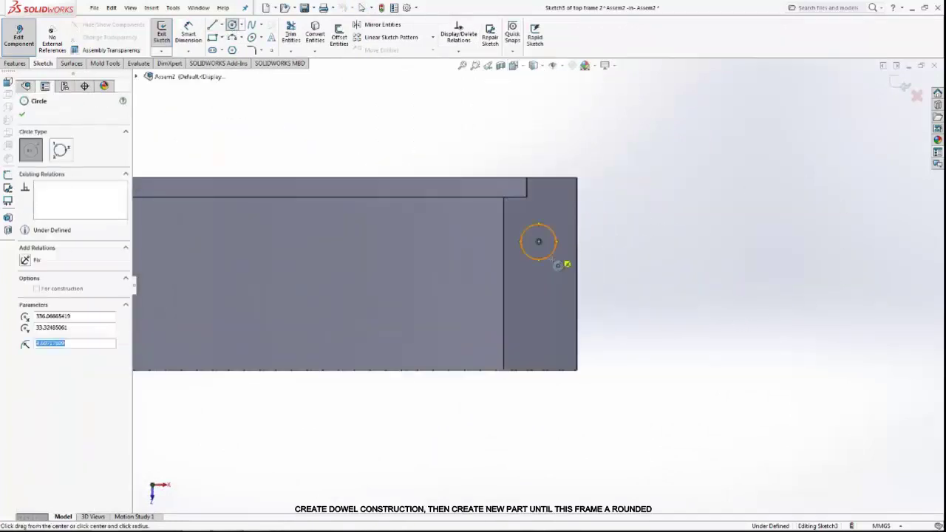
click(539, 317)
click(560, 319)
click(188, 33)
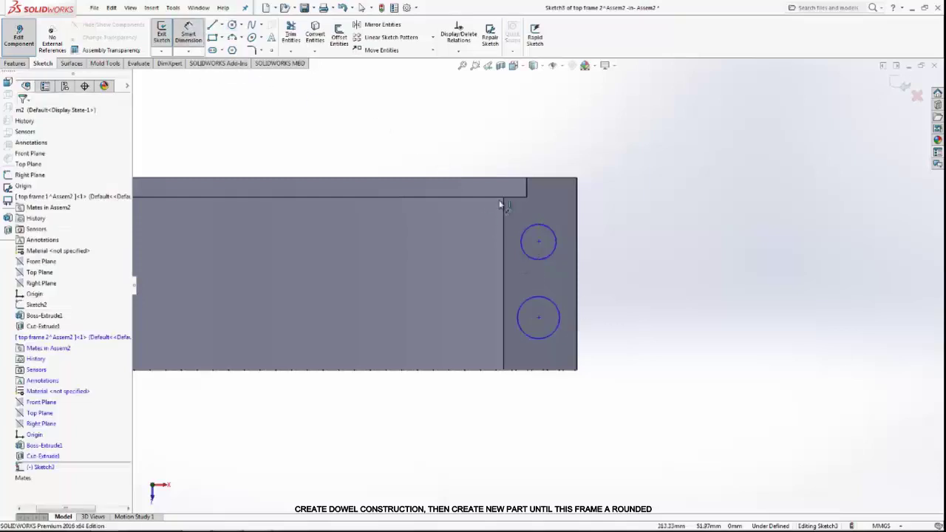
click(556, 250)
click(672, 249)
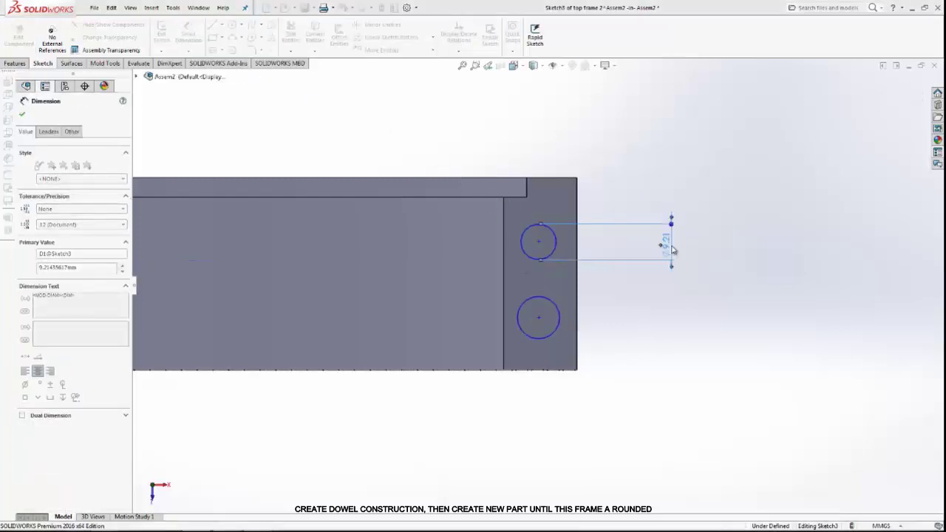
text(8)
key(Return)
click(559, 334)
click(687, 331)
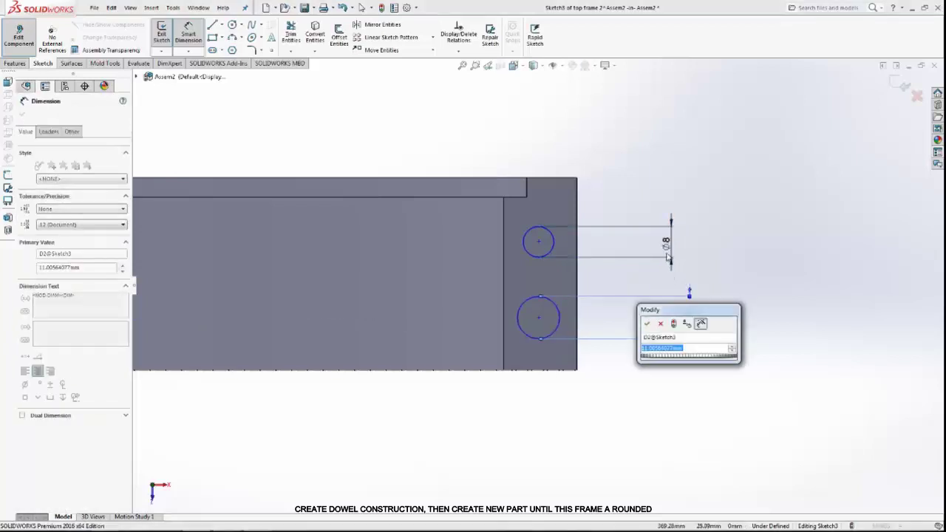
click(655, 326)
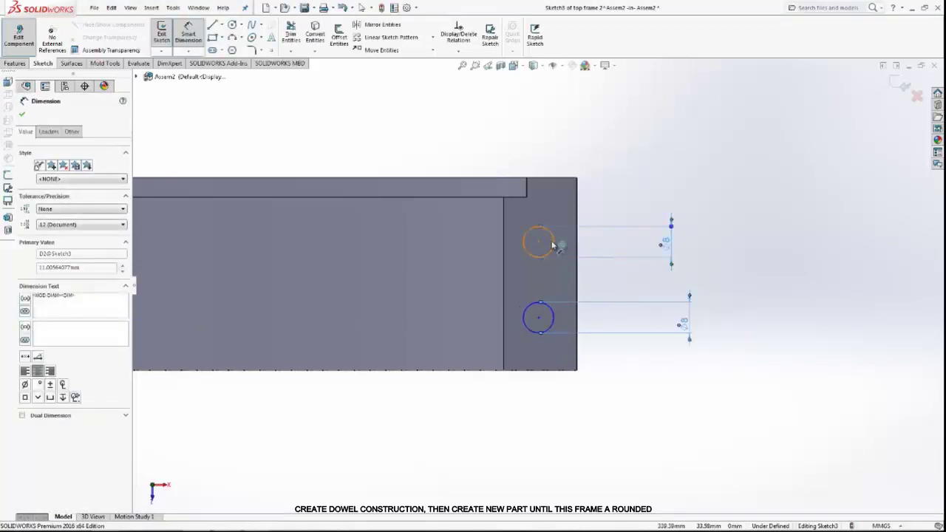
Step: Dimension the vertical spacing between the two circles as 32 mm
drag(554, 242, 555, 317)
click(556, 318)
click(747, 272)
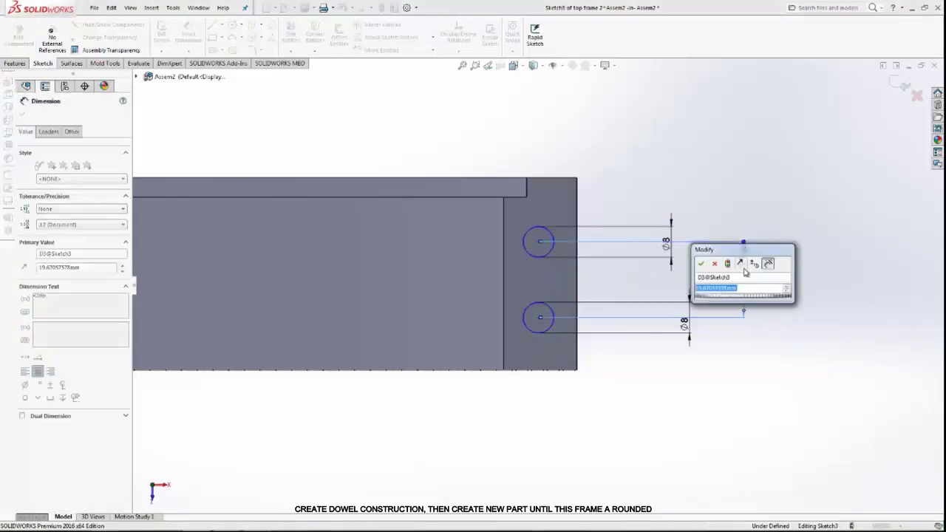
text(32)
key(Return)
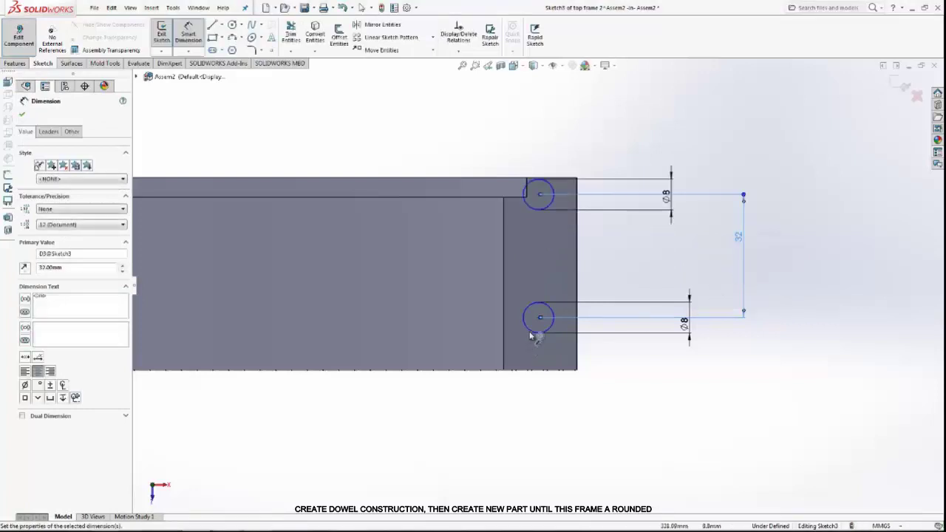
right_click(624, 254)
Step: Draw a vertical centerline joining the two circle centres
click(661, 294)
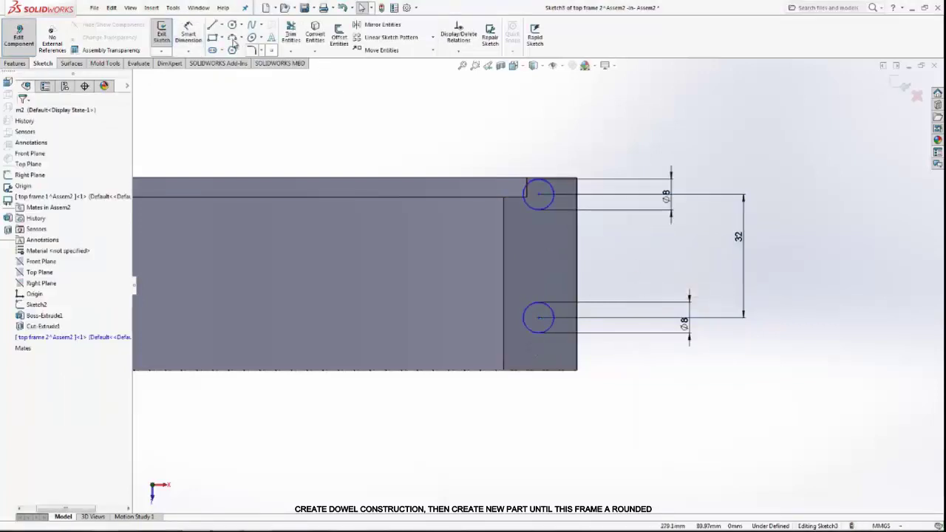
click(223, 28)
click(236, 47)
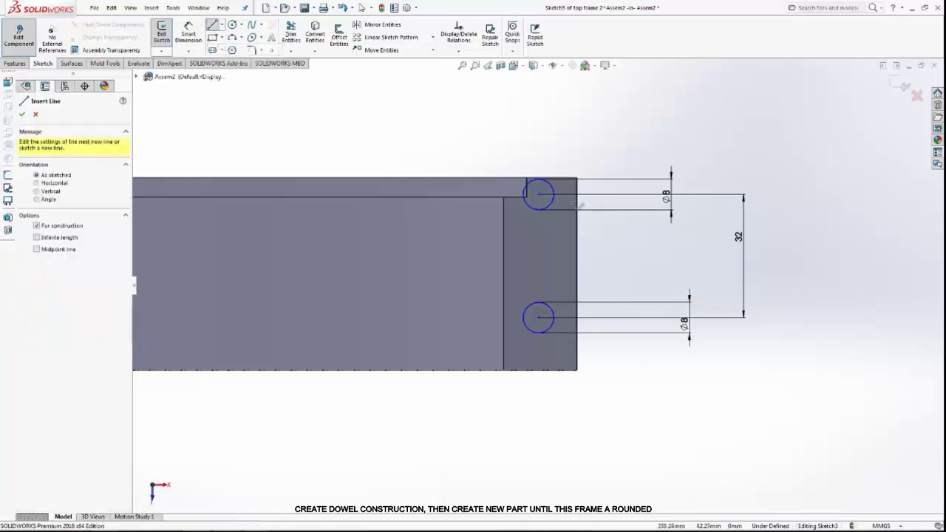
click(539, 194)
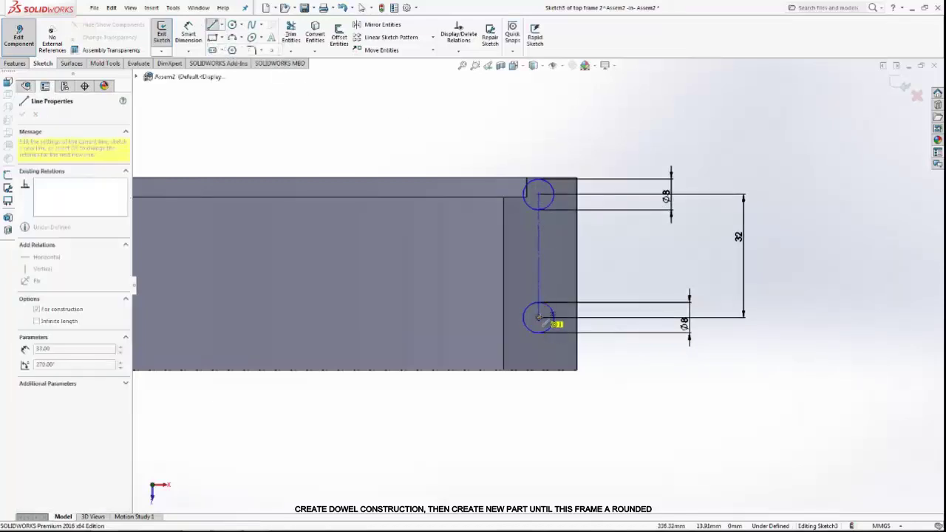
click(539, 318)
right_click(637, 195)
click(654, 241)
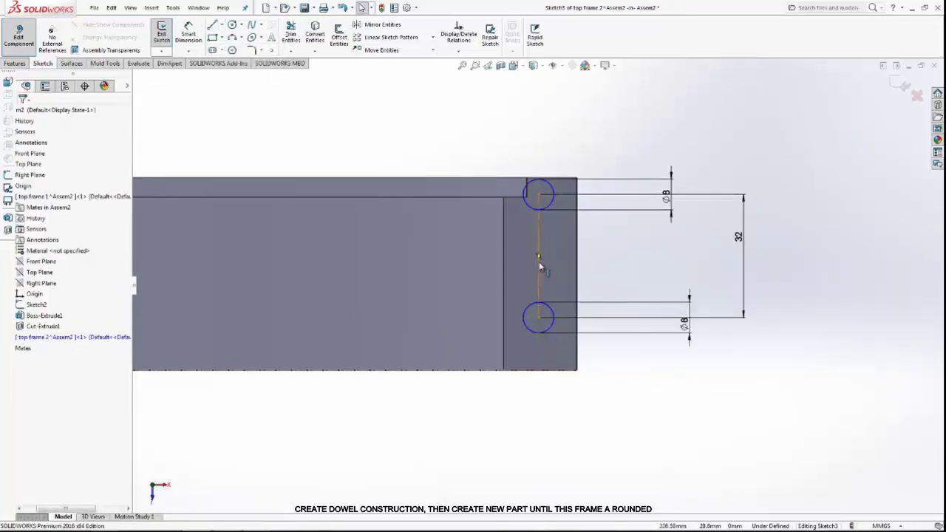
click(539, 266)
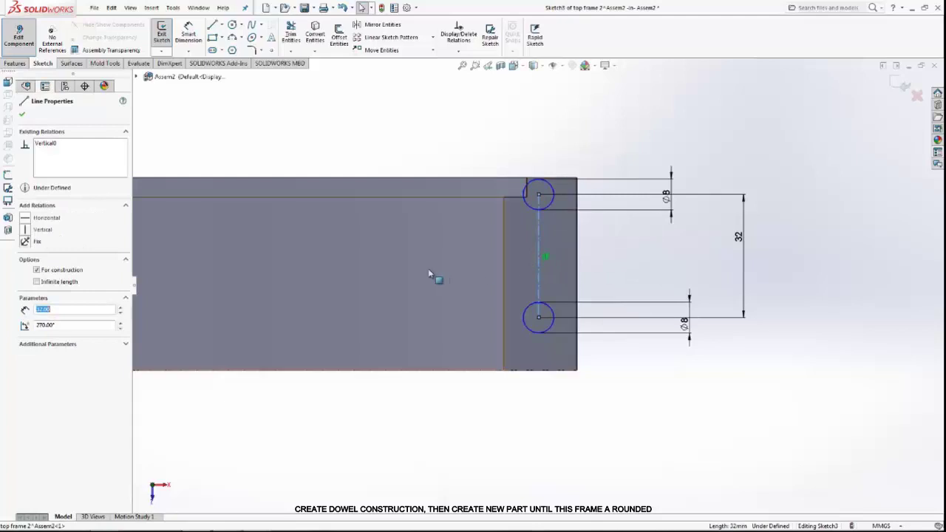
click(22, 230)
click(23, 116)
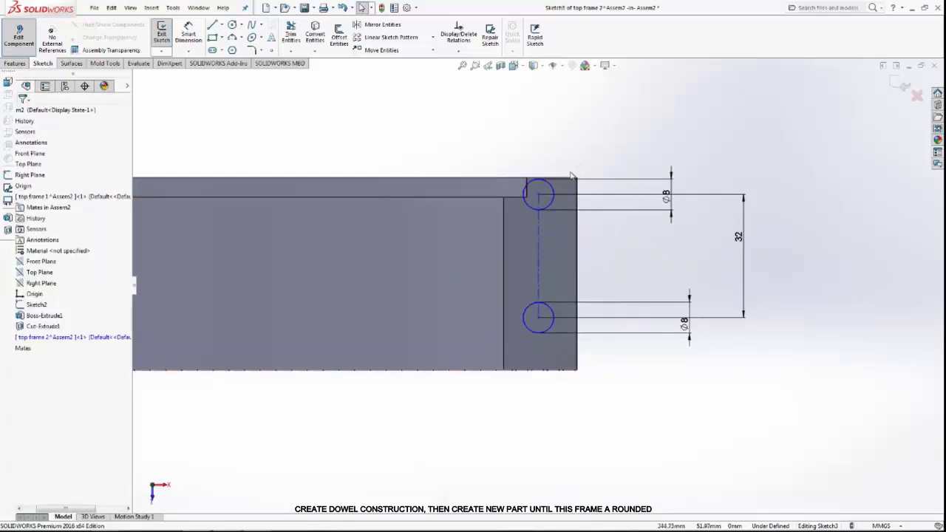
Step: Make the centerline's midpoint horizontal with a point on the face's right edge
click(538, 258)
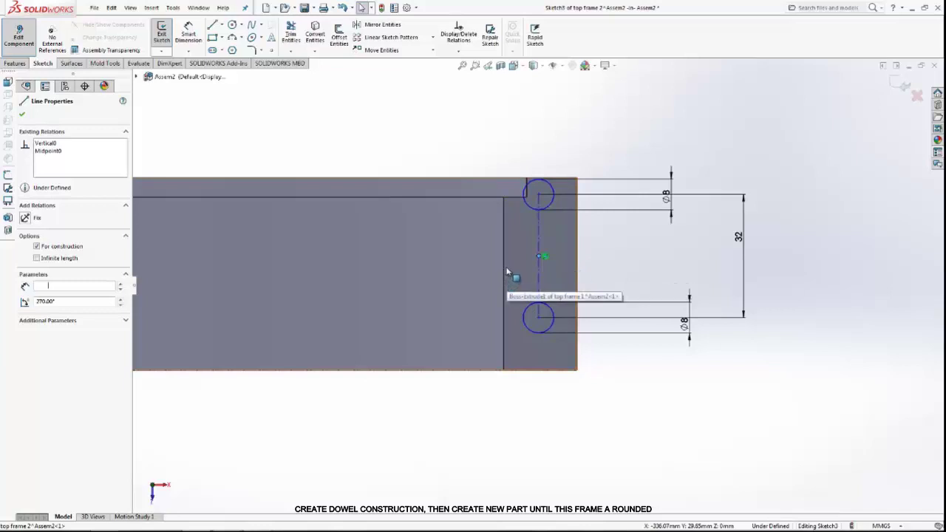
ctrl+click(577, 275)
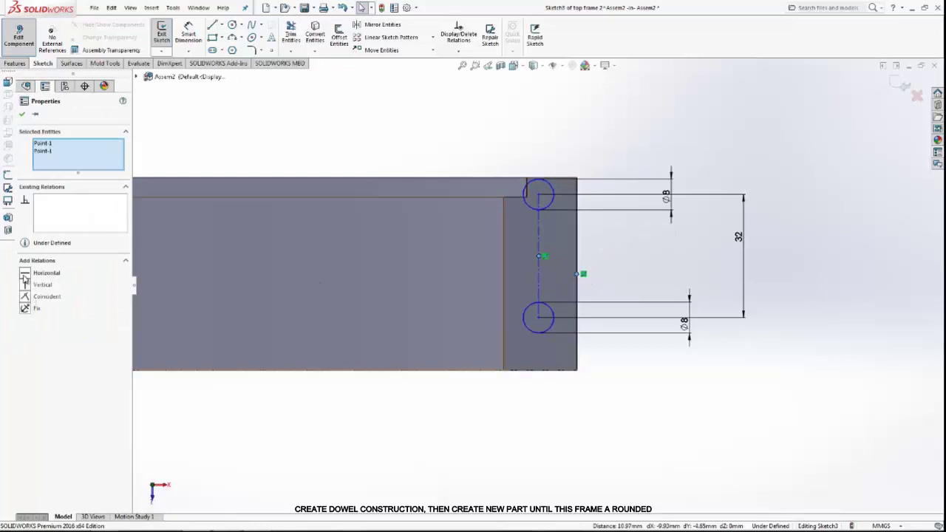
click(24, 275)
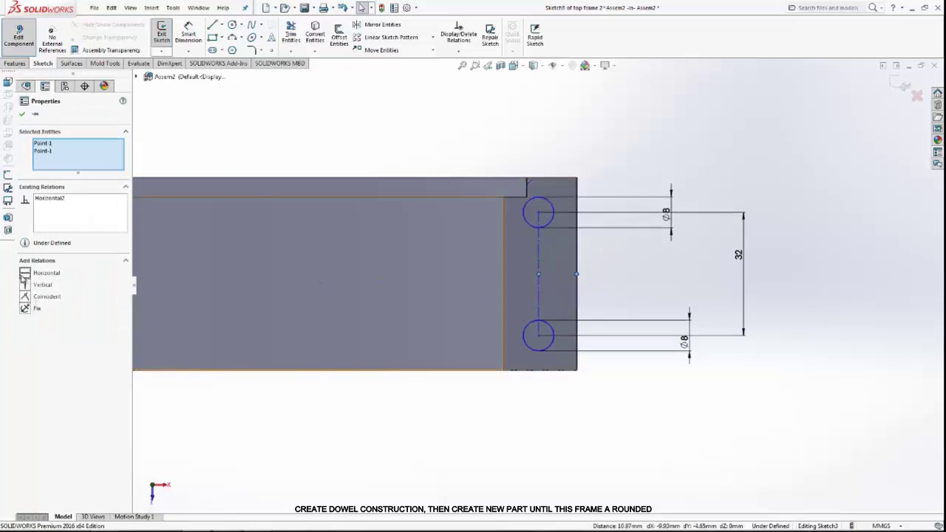
click(22, 114)
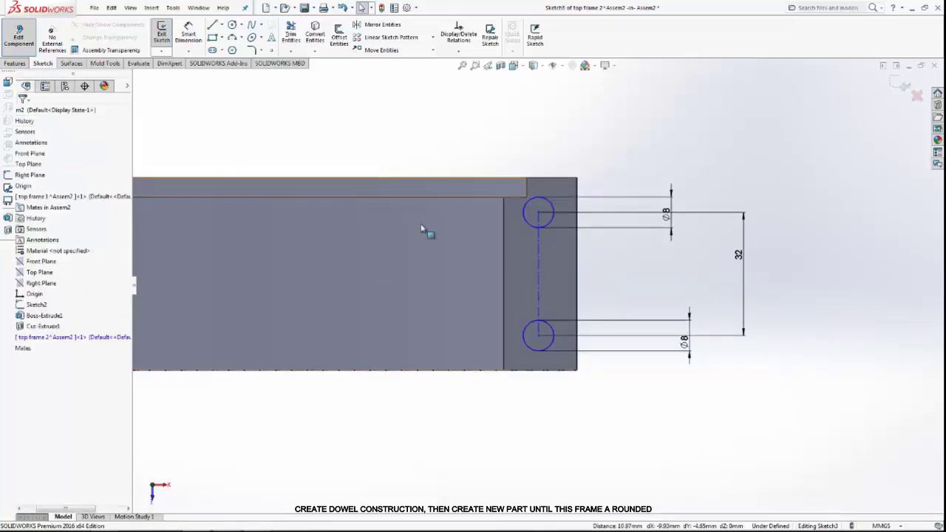
click(537, 335)
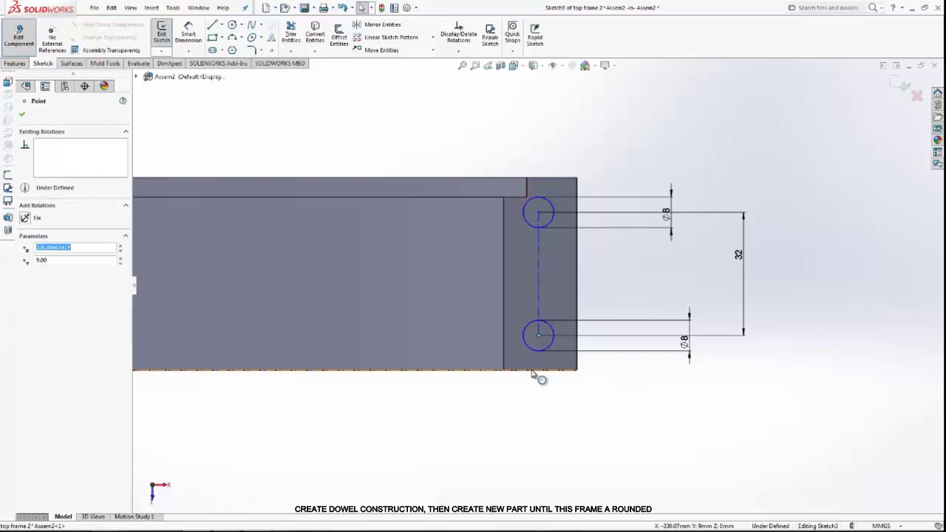
click(509, 384)
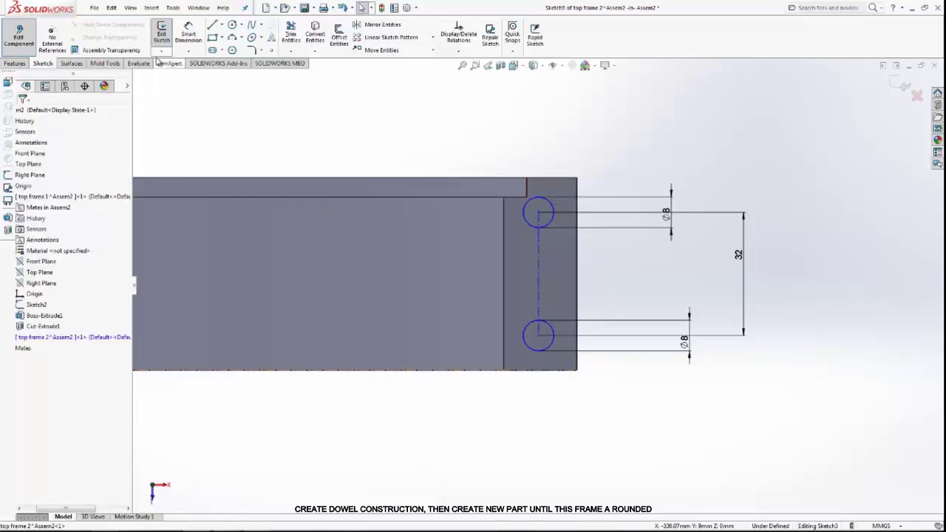
Step: Draw a centerline along the face's bottom edge and add a Vertical relation between the selected points
click(222, 26)
click(225, 47)
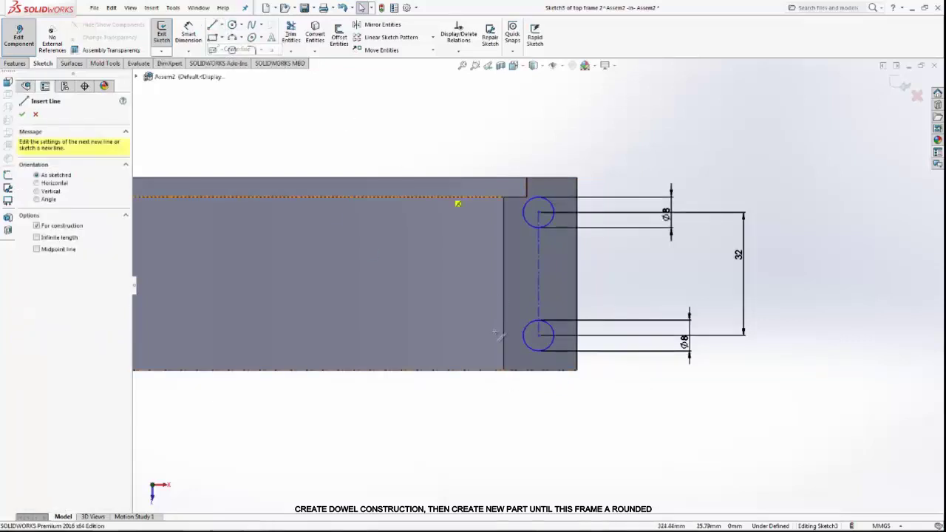
click(504, 370)
click(576, 370)
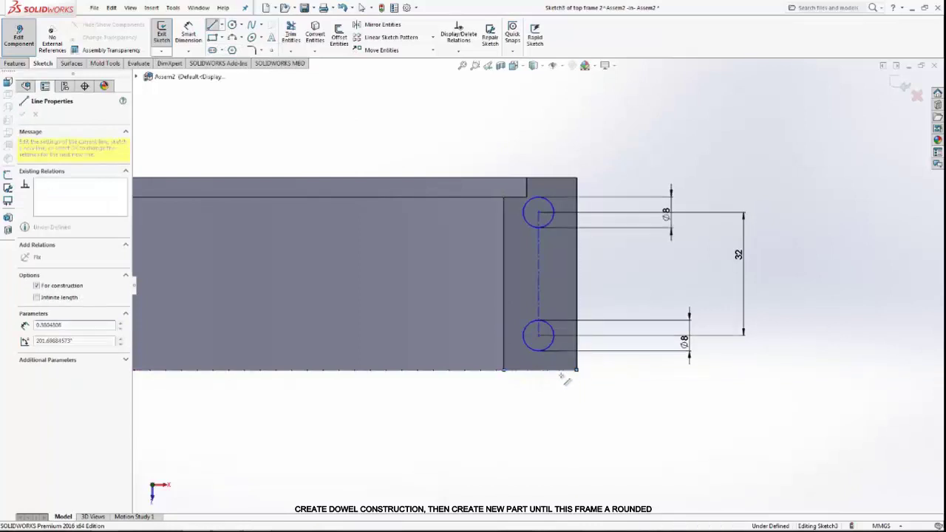
key(Escape)
click(544, 370)
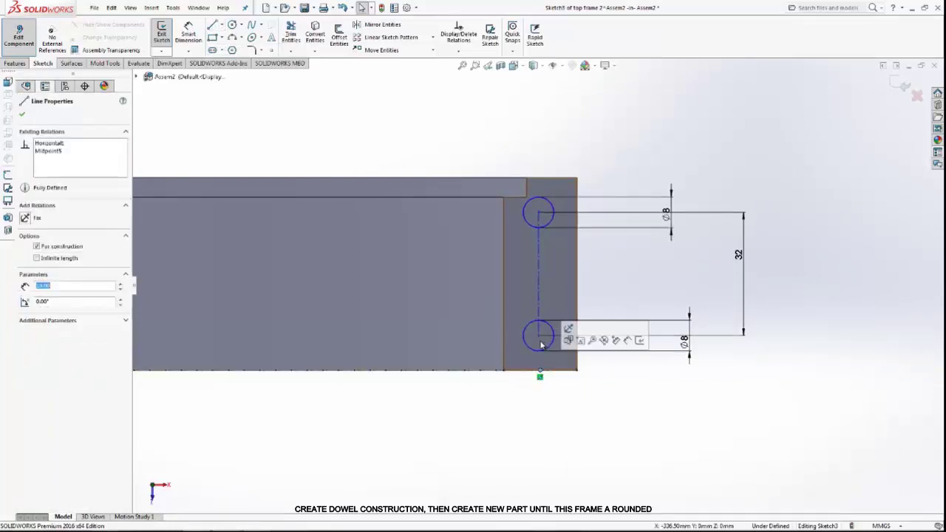
ctrl+click(538, 337)
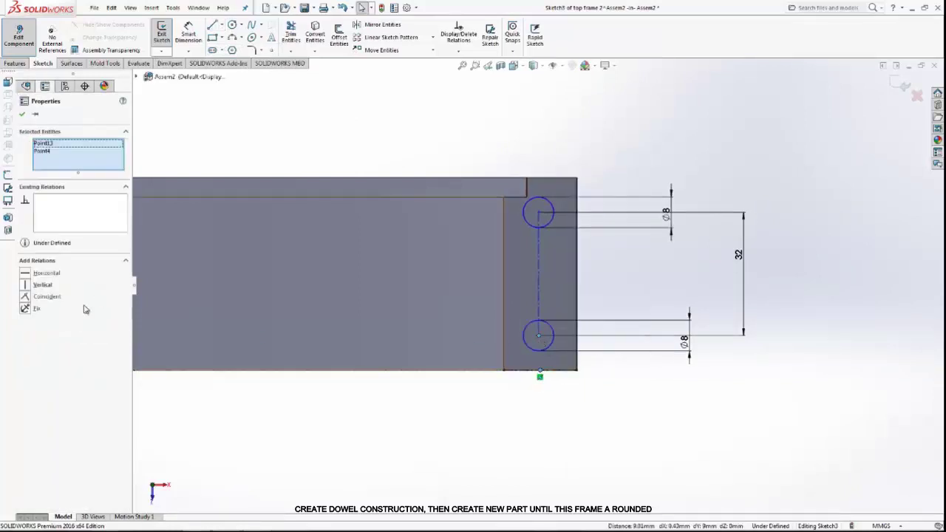
click(25, 285)
key(Escape)
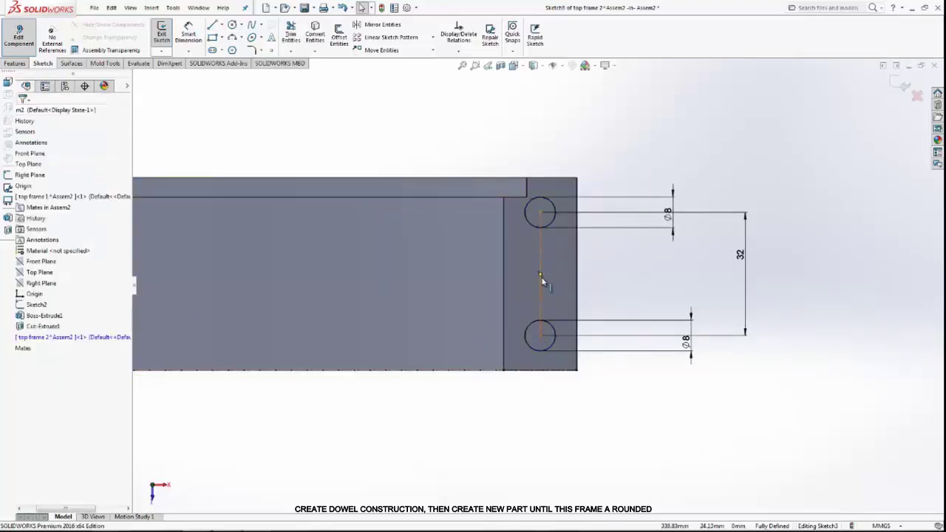
click(541, 288)
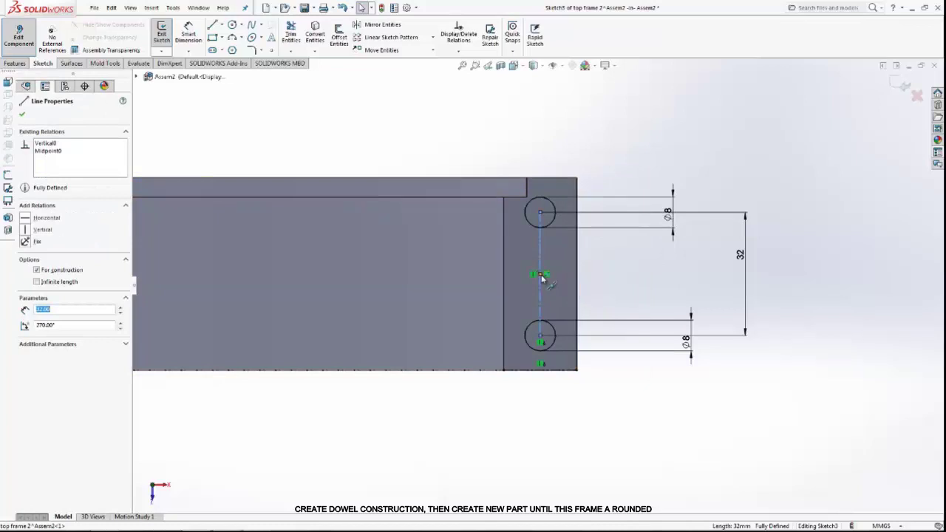
key(Escape)
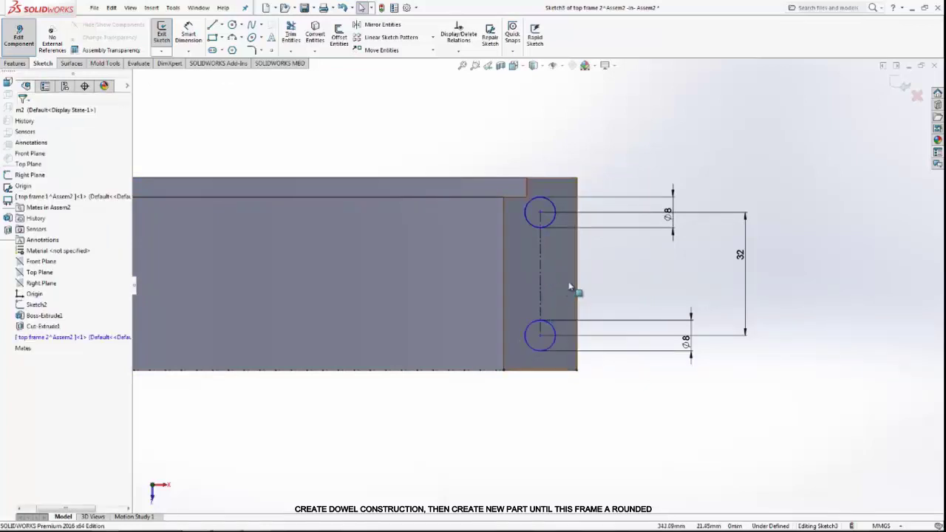
click(191, 28)
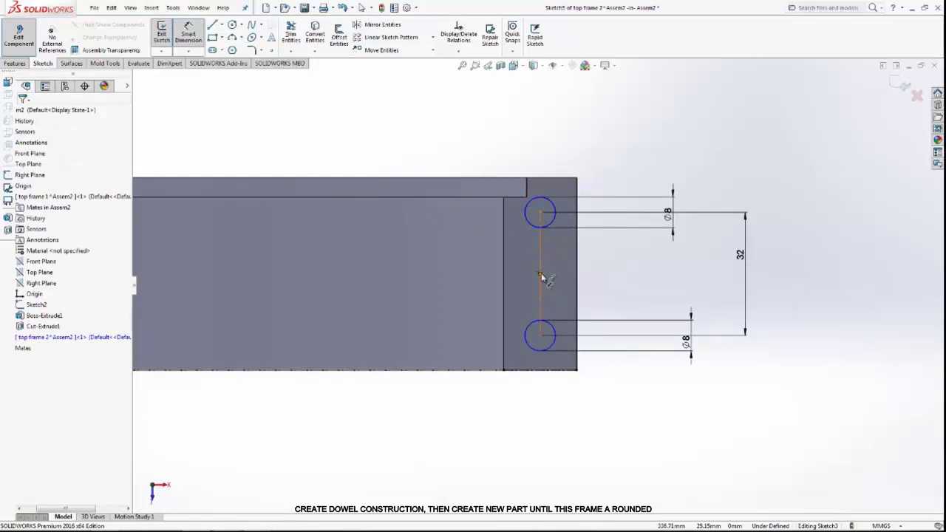
key(Escape)
Step: Draw a vertical centerline at the block's inner corner and align both centerline midpoints horizontally
click(220, 25)
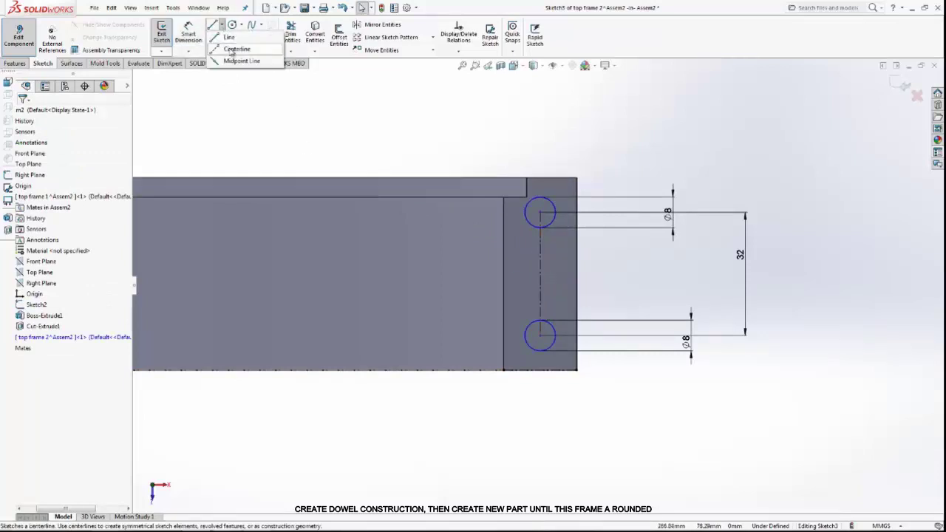
click(236, 47)
click(504, 198)
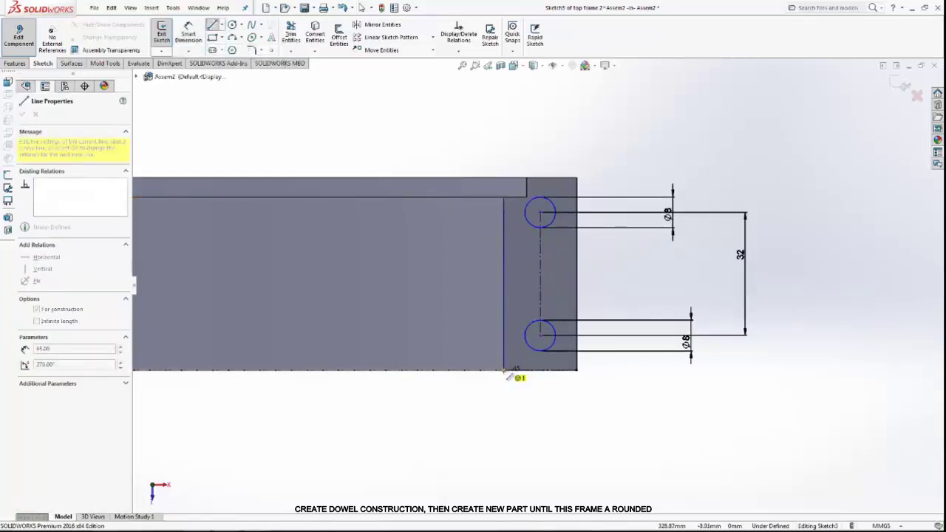
click(503, 369)
key(Escape)
click(505, 287)
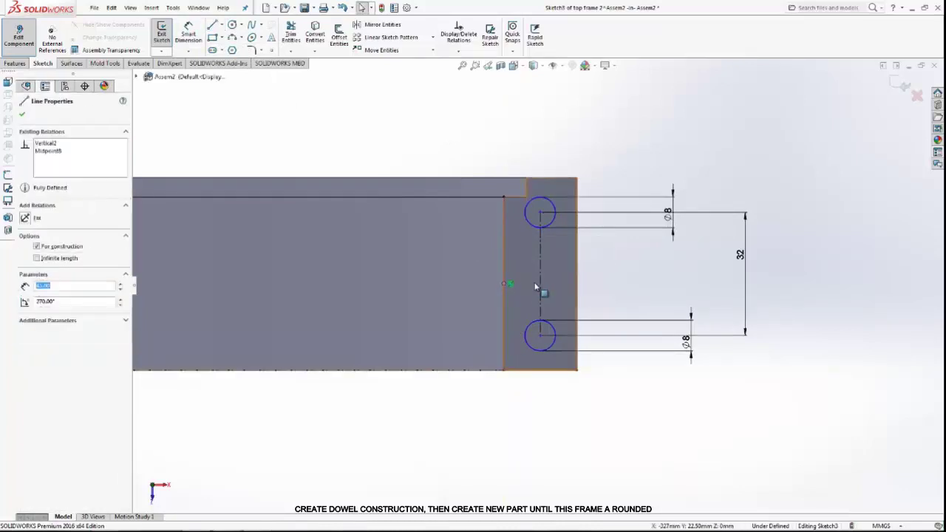
ctrl+click(540, 276)
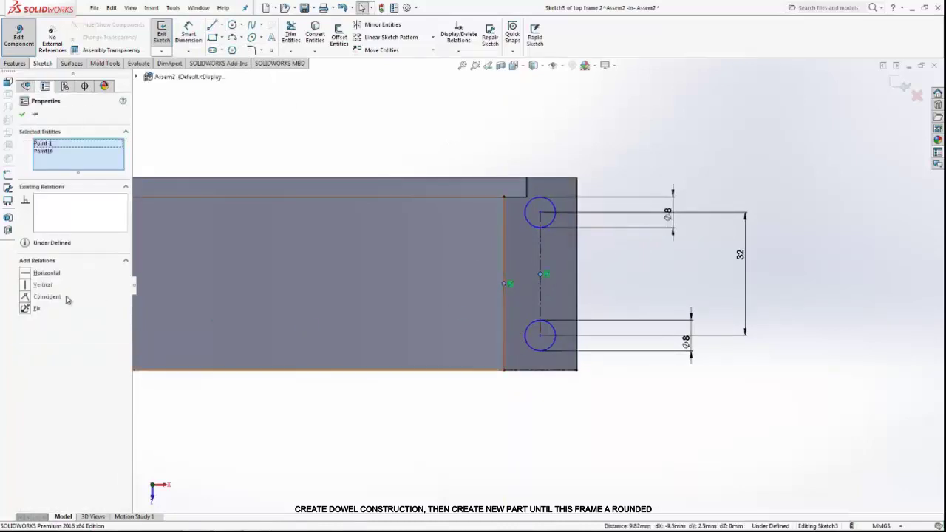
click(26, 274)
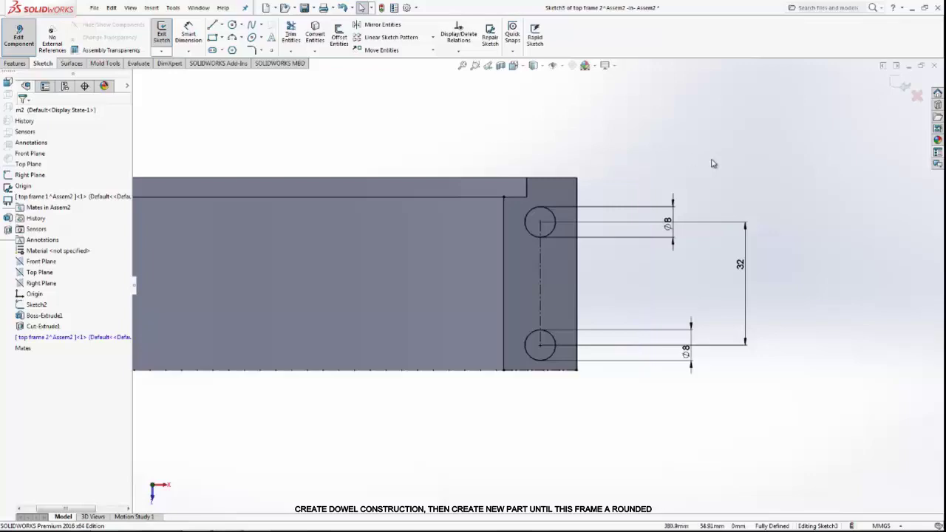
Step: Cut the two Ø8 circles 15 mm deep as blind dowel holes
click(14, 64)
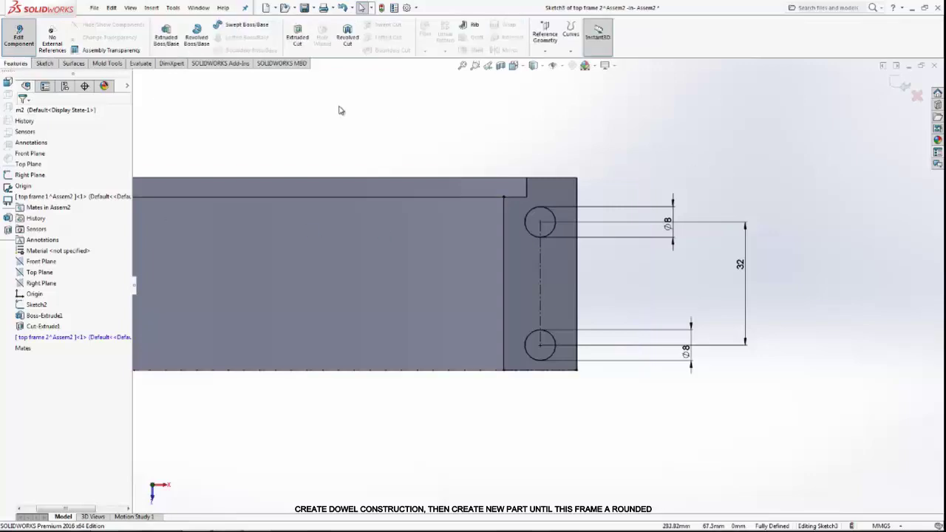
click(298, 39)
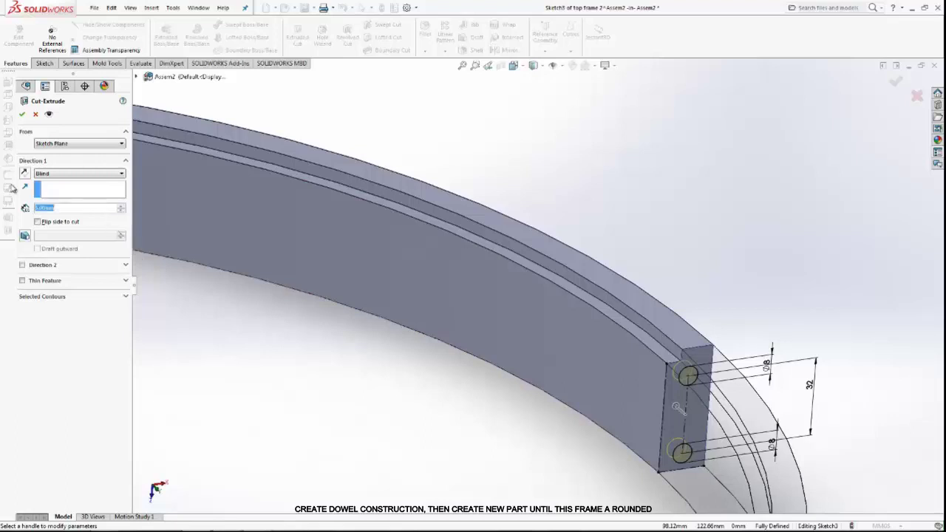
text(15)
key(Return)
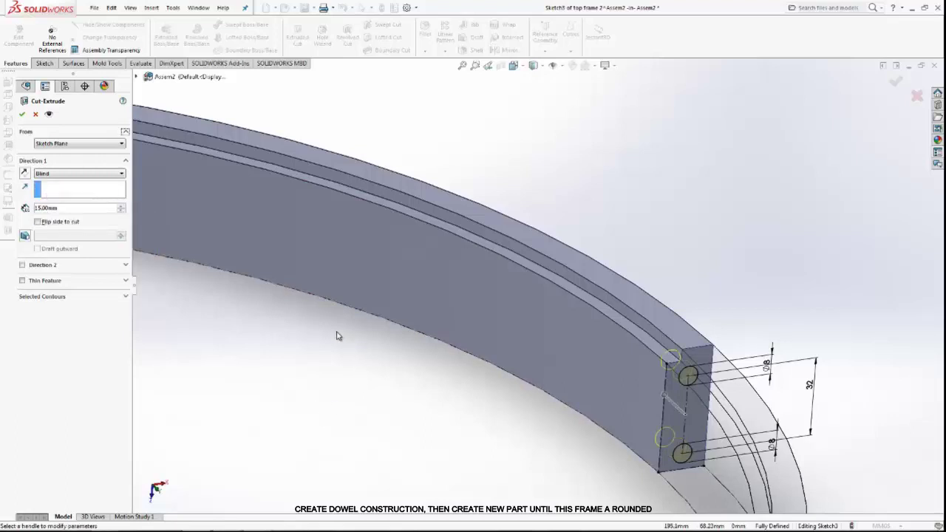
click(22, 115)
middle_drag(668, 270, 741, 308)
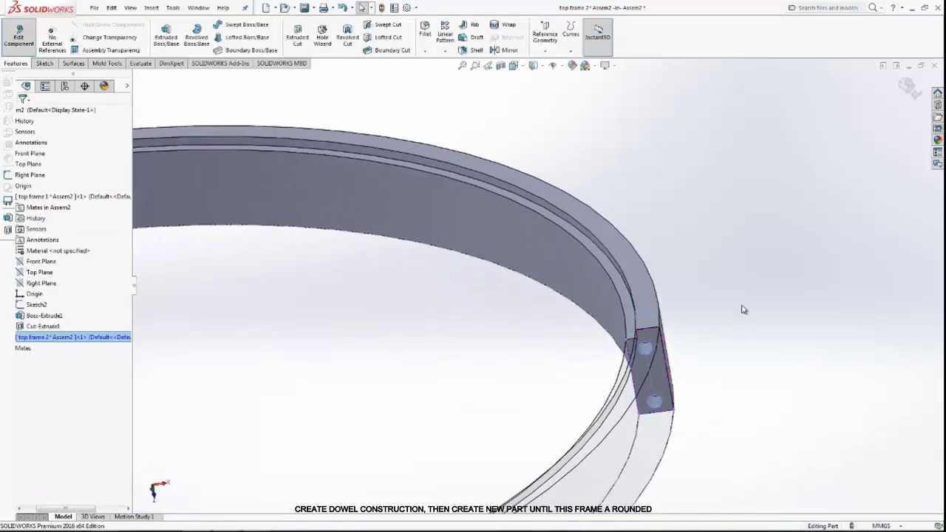
scroll(702, 302, up, 2)
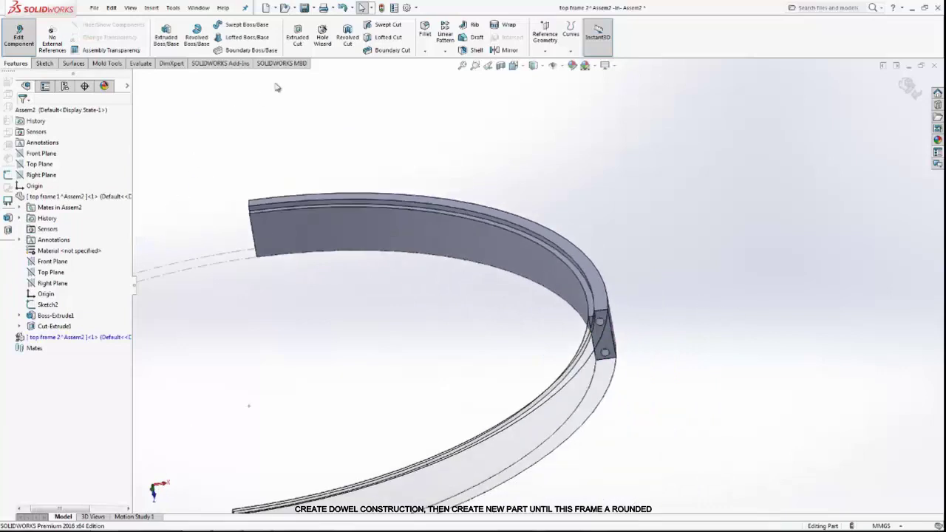
Step: Create Plane1 midway between the ring's near and far end faces
click(547, 54)
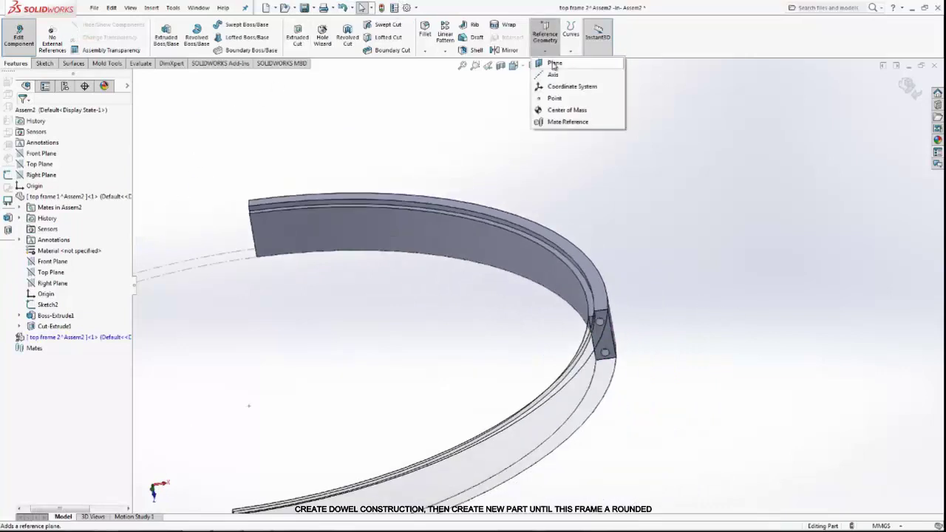
click(554, 61)
scroll(606, 342, down, 1)
click(600, 344)
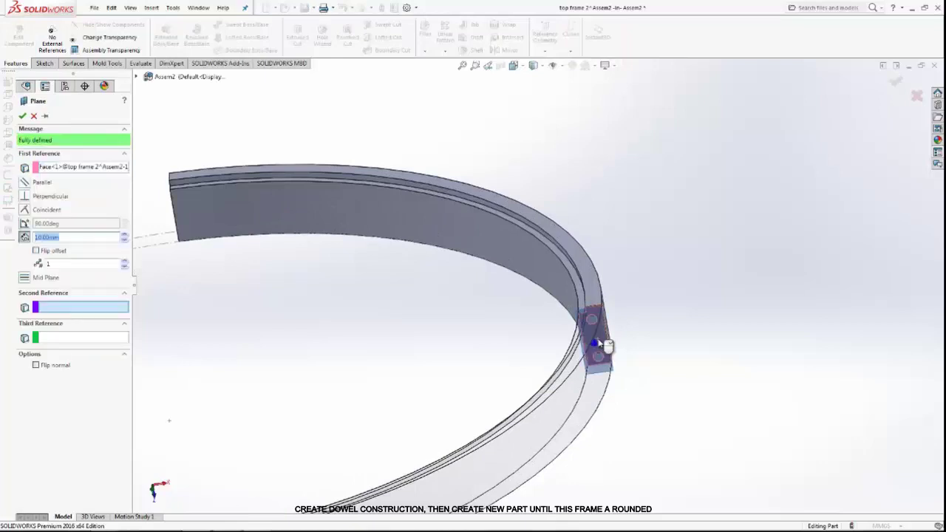
mouse_move(602, 347)
middle_down()
mouse_move(475, 295)
mouse_move(313, 280)
middle_up()
scroll(243, 239, down, 2)
click(242, 244)
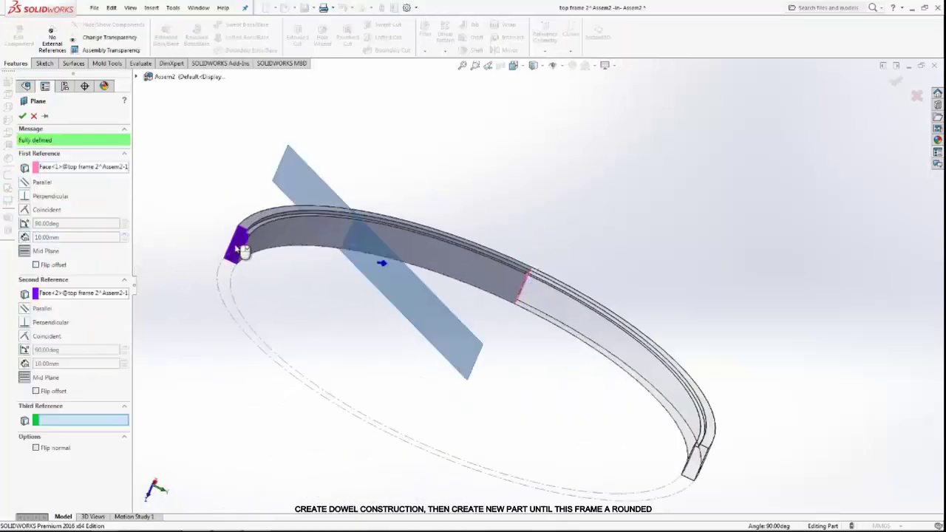
click(23, 116)
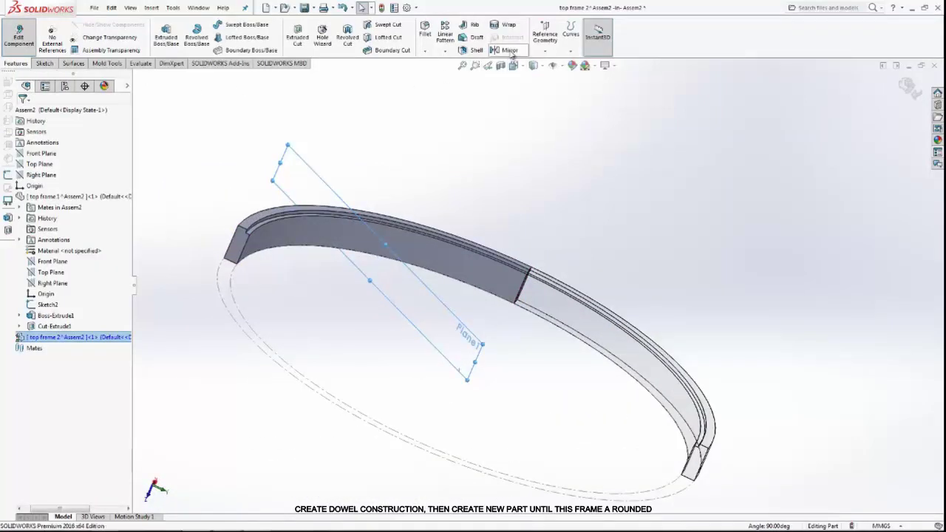
Step: Mirror top frame 2's dowel-hole Cut-Extrude about Plane1 onto the opposite end
click(508, 44)
click(145, 80)
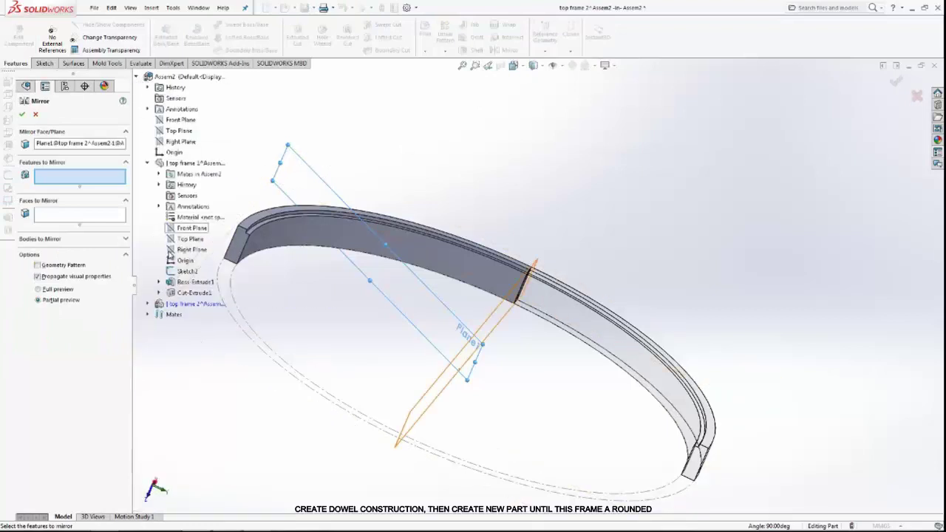
click(185, 282)
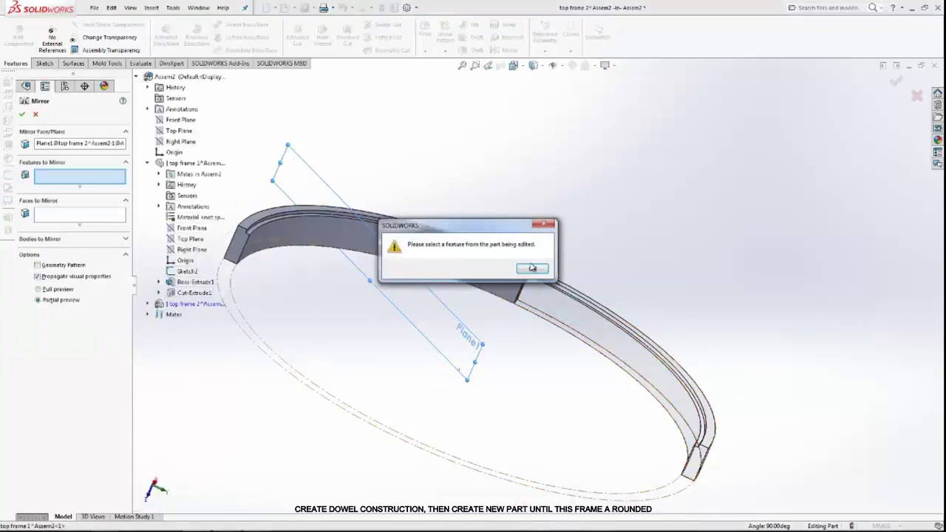
click(532, 271)
middle_drag(483, 277, 179, 325)
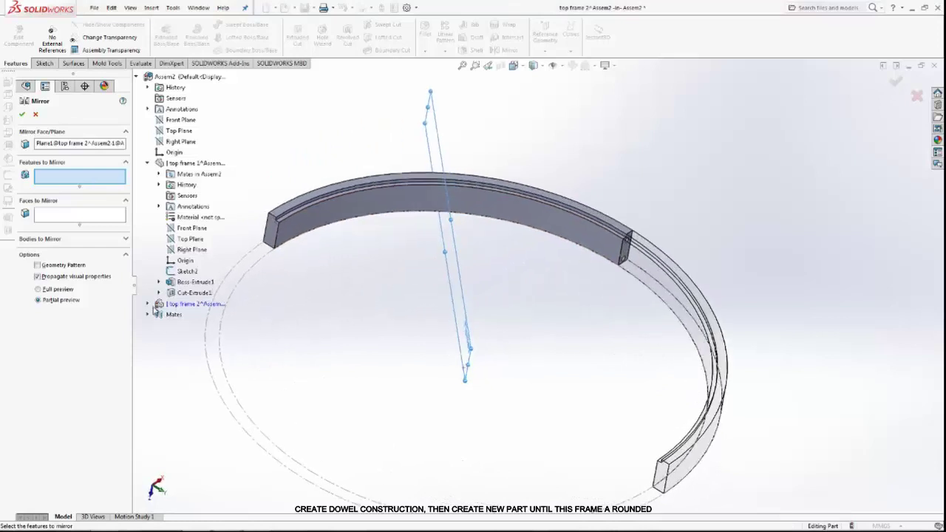
click(150, 304)
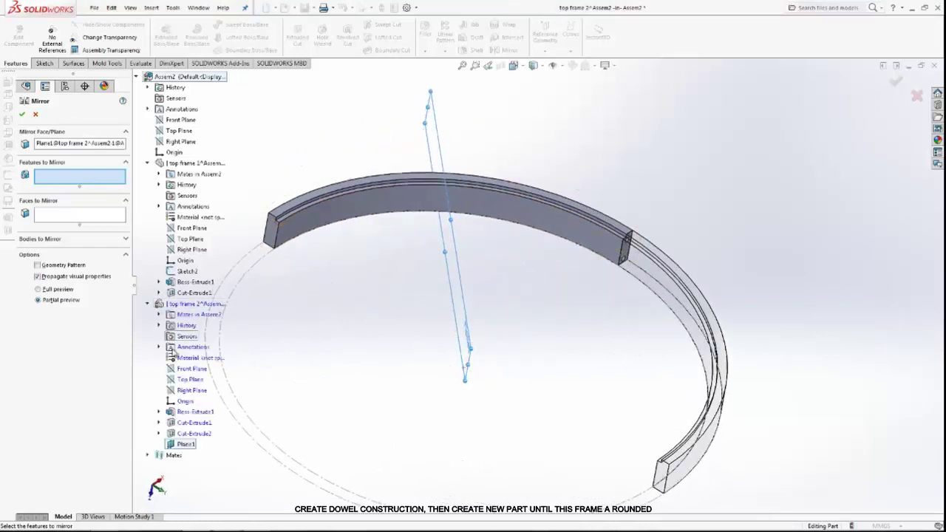
click(184, 433)
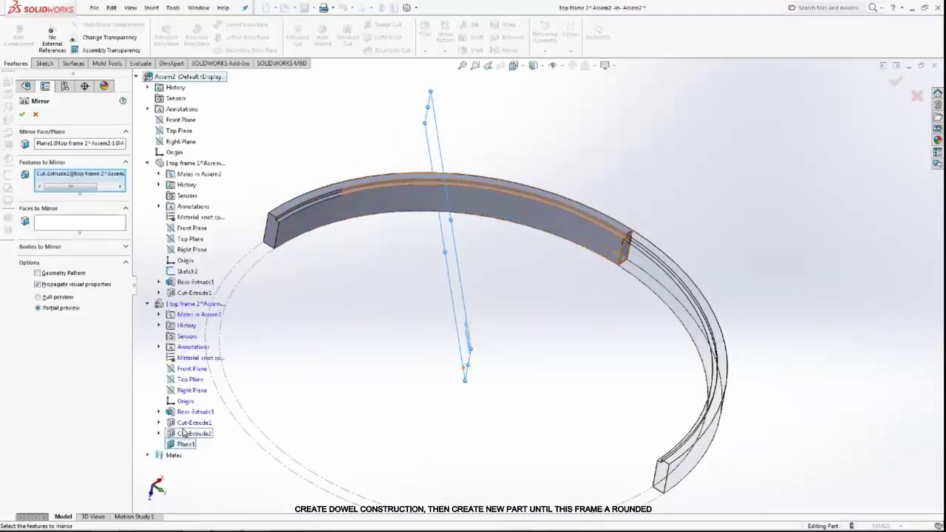
click(22, 114)
middle_drag(422, 271, 445, 293)
middle_drag(714, 228, 689, 259)
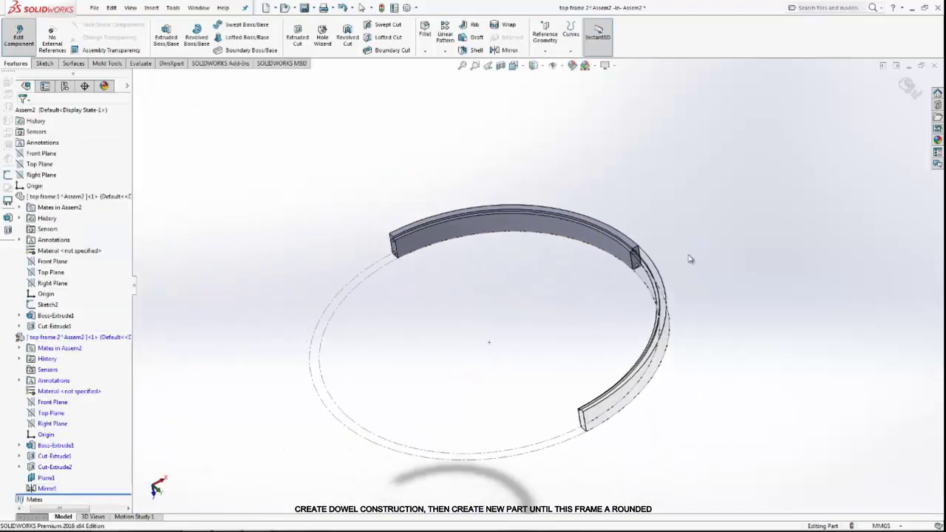
Step: Return to the assembly and start editing the other ring part, top frame 1
click(910, 86)
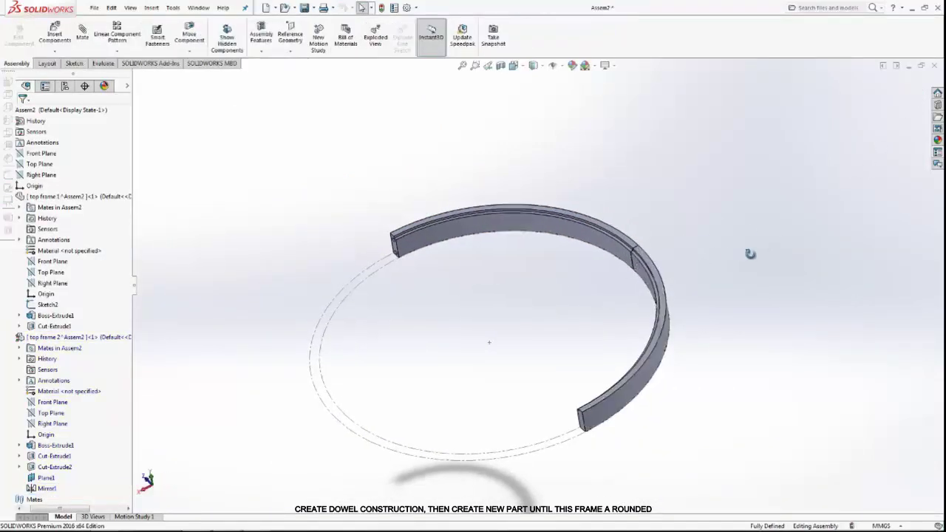
middle_drag(749, 254, 639, 303)
click(601, 340)
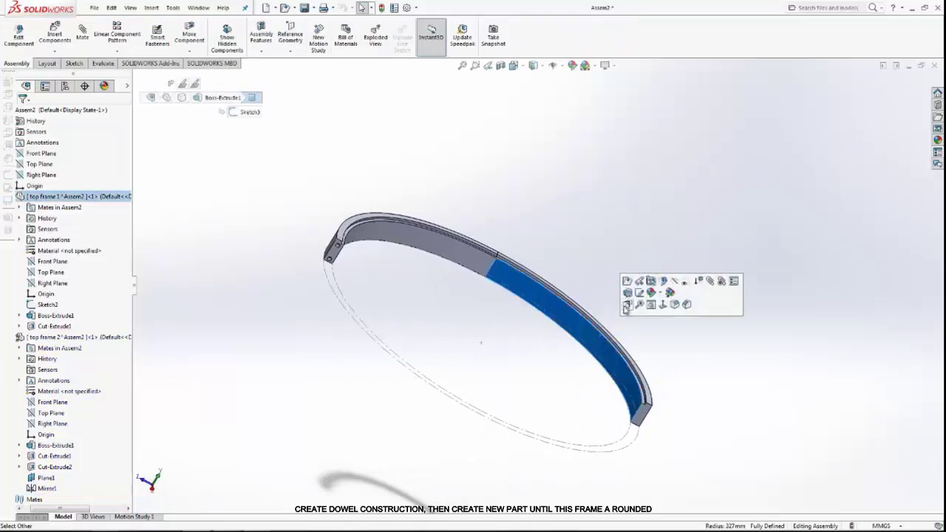
click(668, 285)
middle_drag(668, 286, 627, 407)
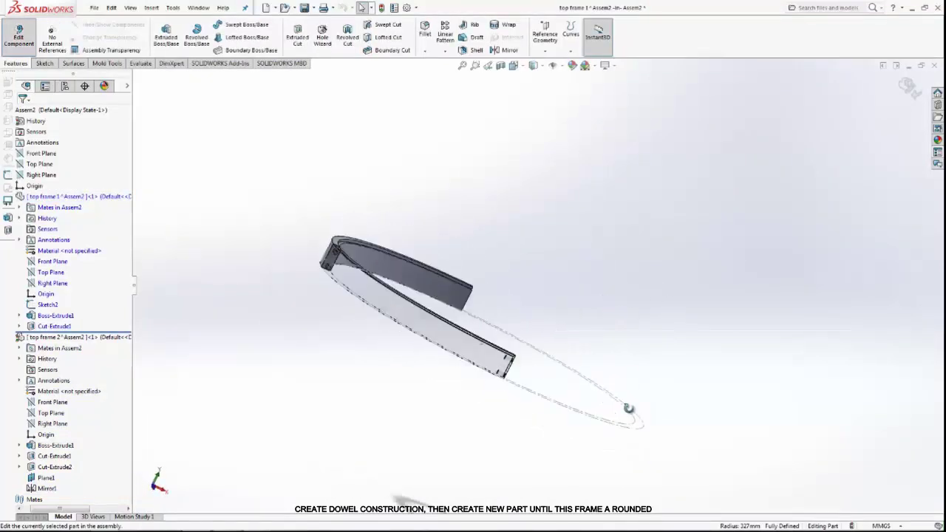
scroll(345, 253, down, 3)
scroll(453, 277, down, 3)
Step: Open a sketch on the block's end face and view it Normal To
click(452, 277)
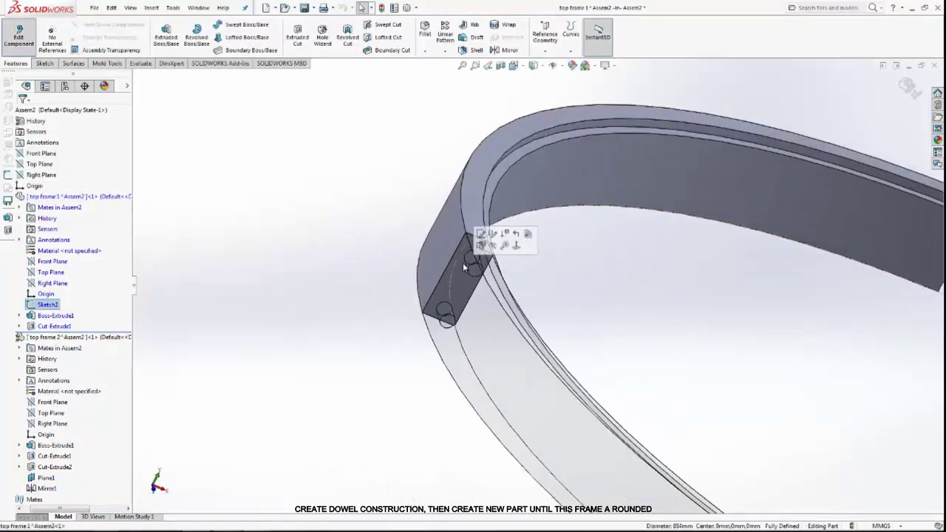
click(459, 282)
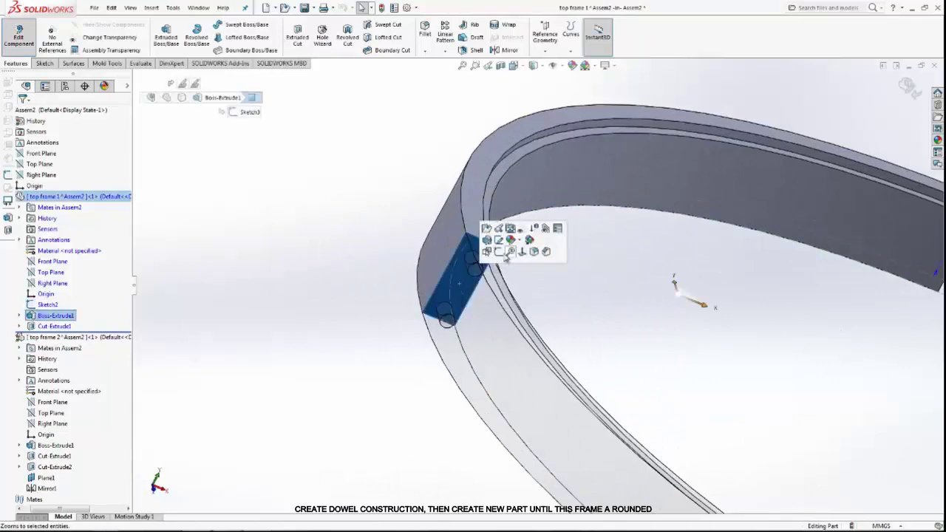
click(505, 241)
click(532, 65)
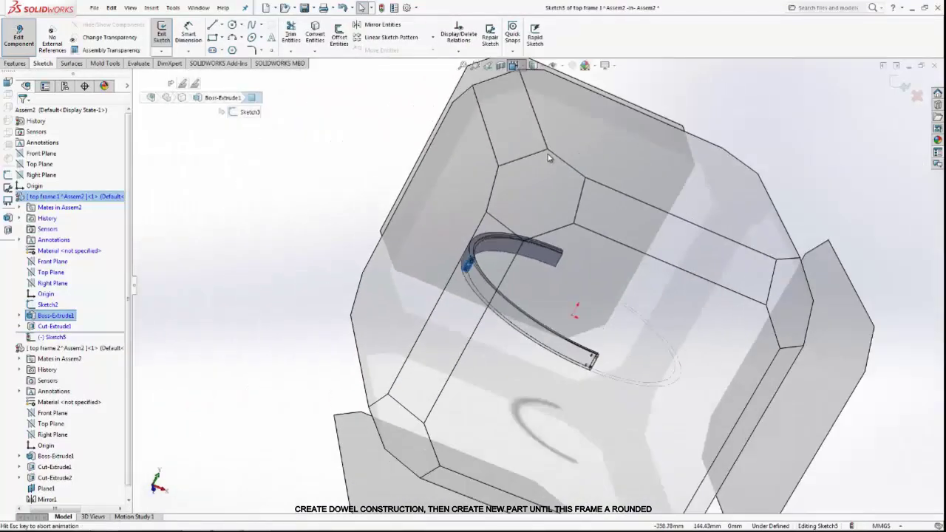
click(549, 221)
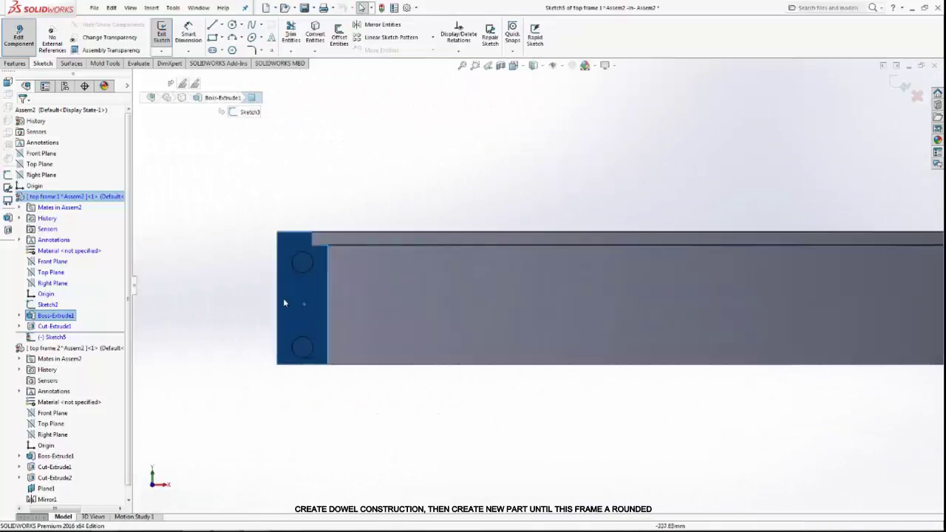
click(215, 238)
Step: Draw an upper and a lower circle on the block face
click(231, 25)
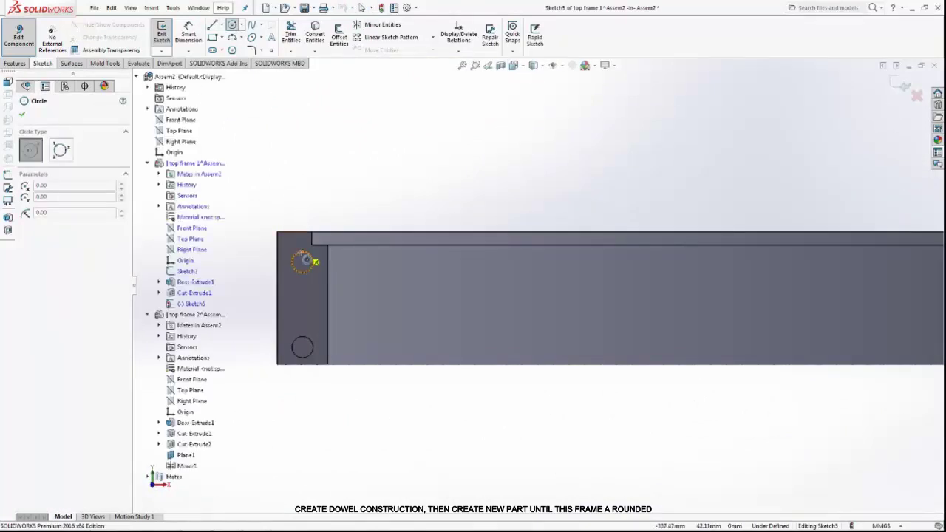
click(303, 263)
click(309, 257)
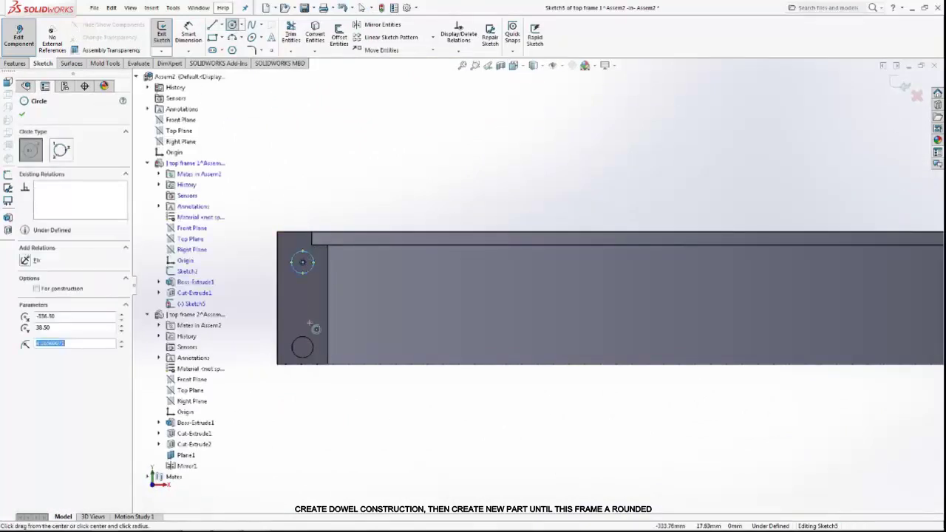
click(302, 347)
click(310, 340)
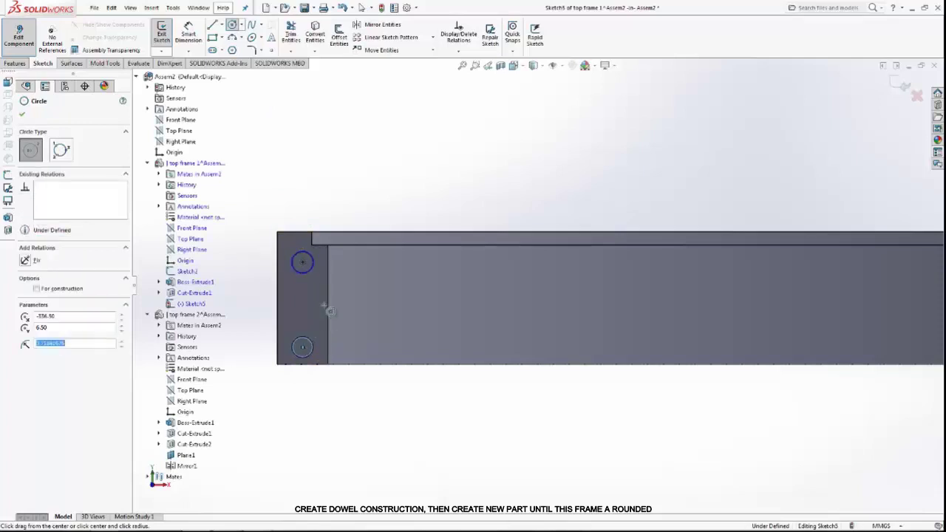
right_click(380, 186)
click(393, 192)
Step: Dimension both circles to an 8 mm diameter
click(189, 31)
scroll(296, 266, down, 1)
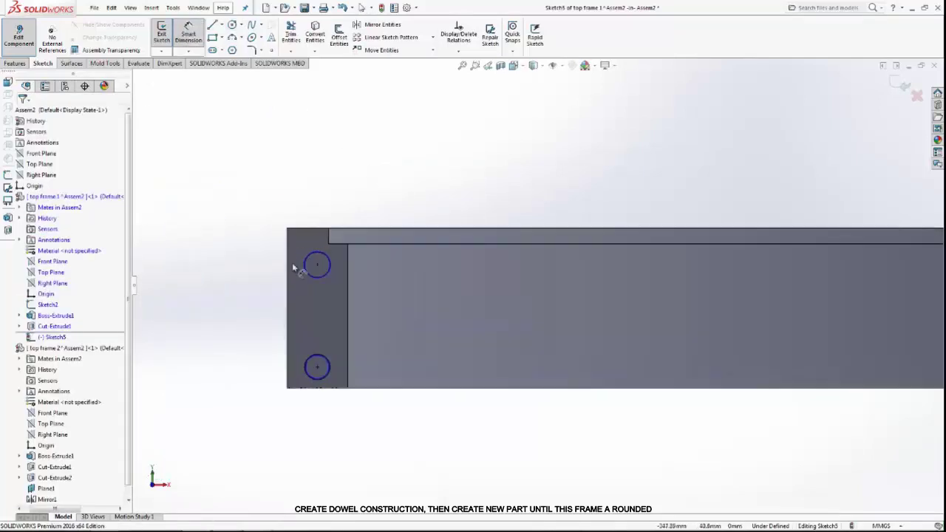
scroll(317, 277, down, 2)
click(341, 285)
click(278, 286)
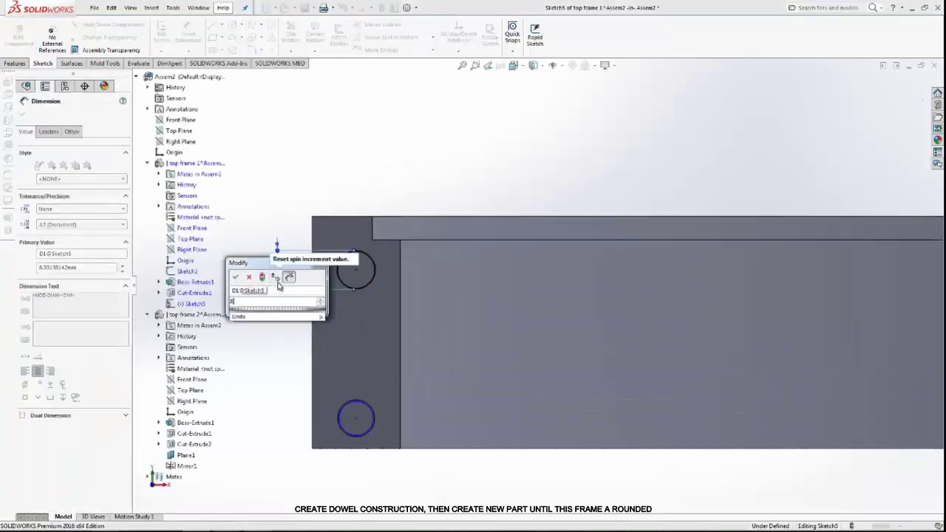
text(8)
key(Return)
click(341, 433)
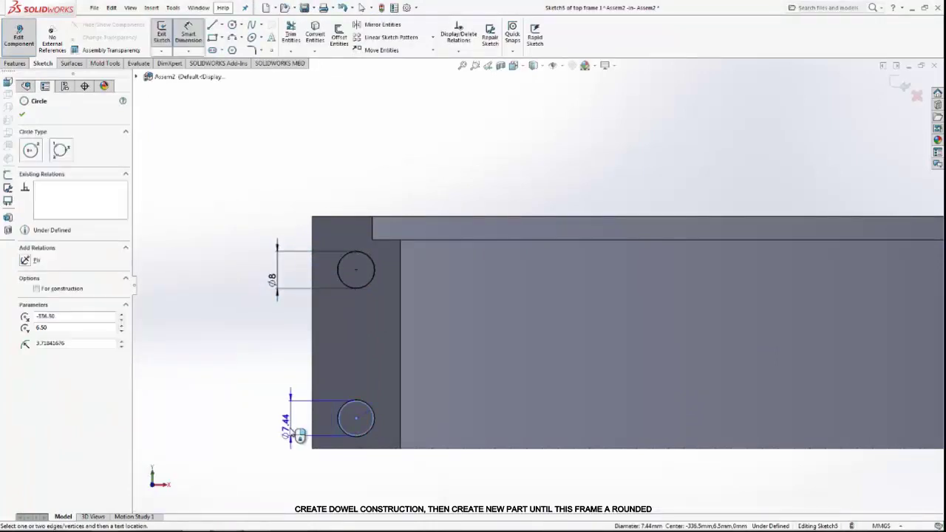
click(288, 424)
text(8)
key(Return)
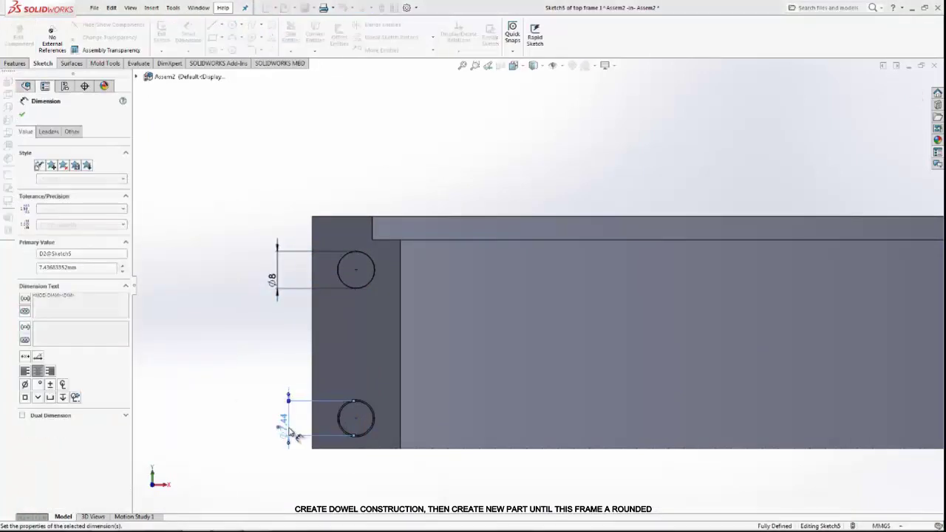
click(14, 63)
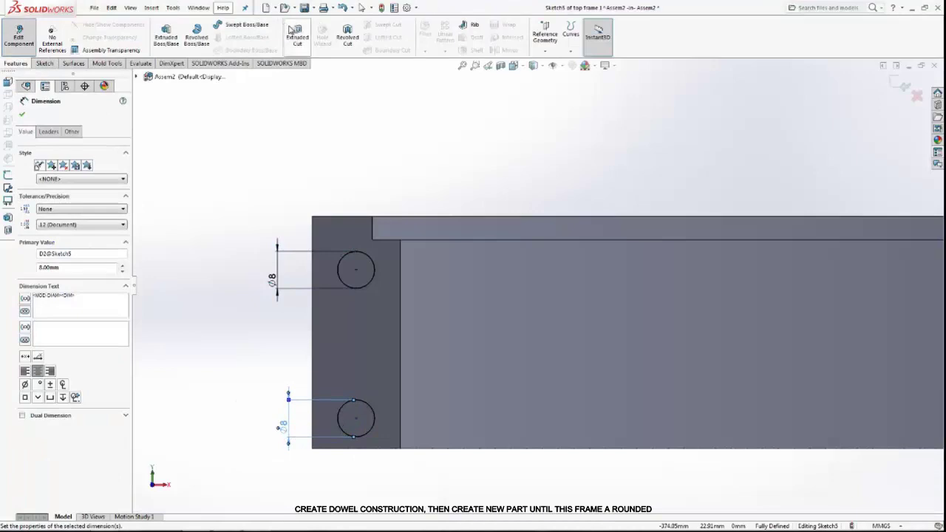
Step: Cut the two holes 15 mm deep and create Plane1 from the block face and ring end face
click(290, 29)
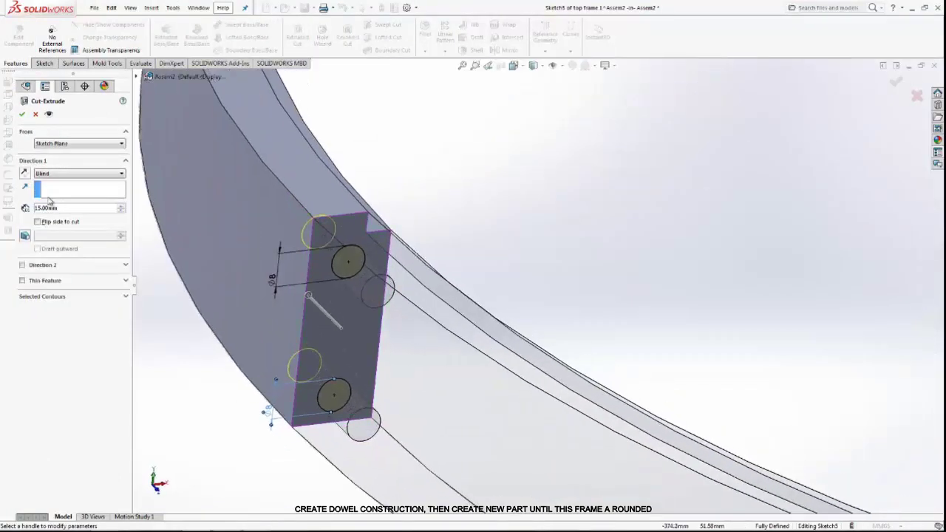
click(23, 112)
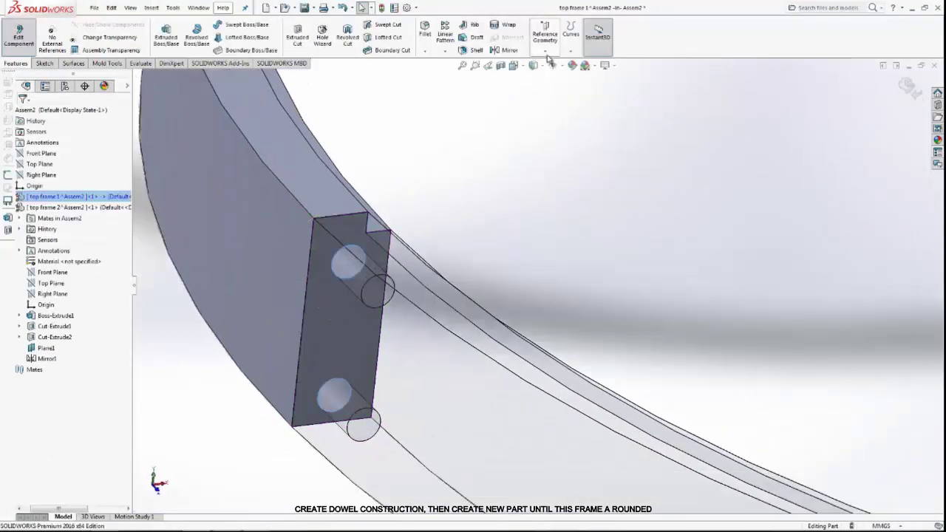
click(545, 40)
click(554, 63)
click(332, 312)
key(f)
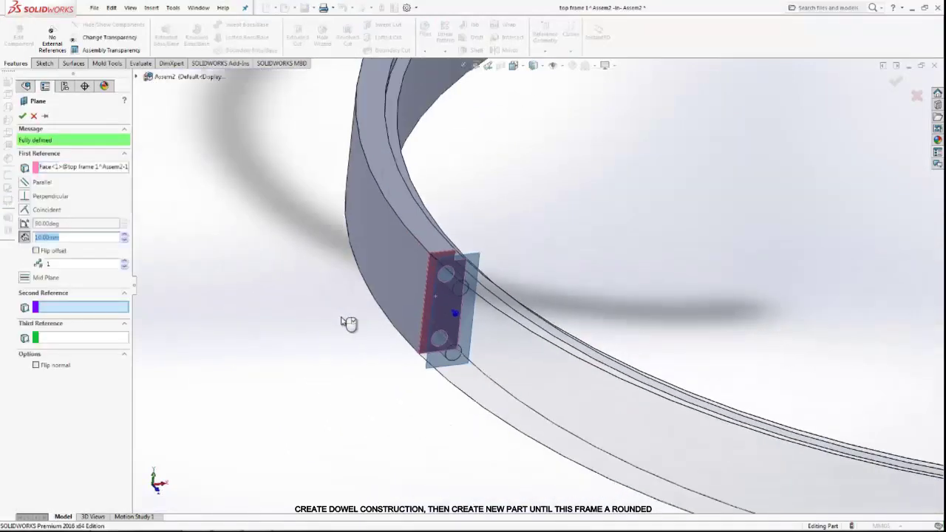
middle_drag(681, 163, 682, 184)
scroll(758, 184, down, 5)
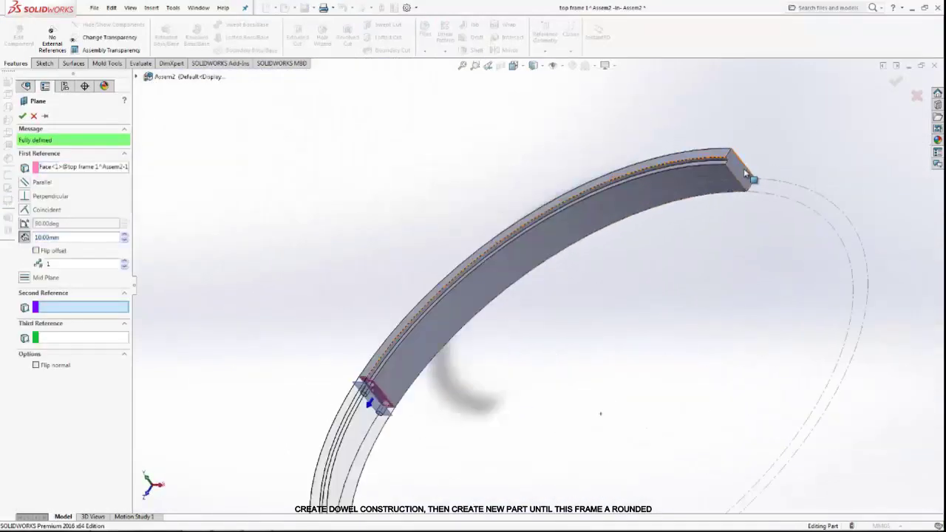
click(742, 170)
click(22, 116)
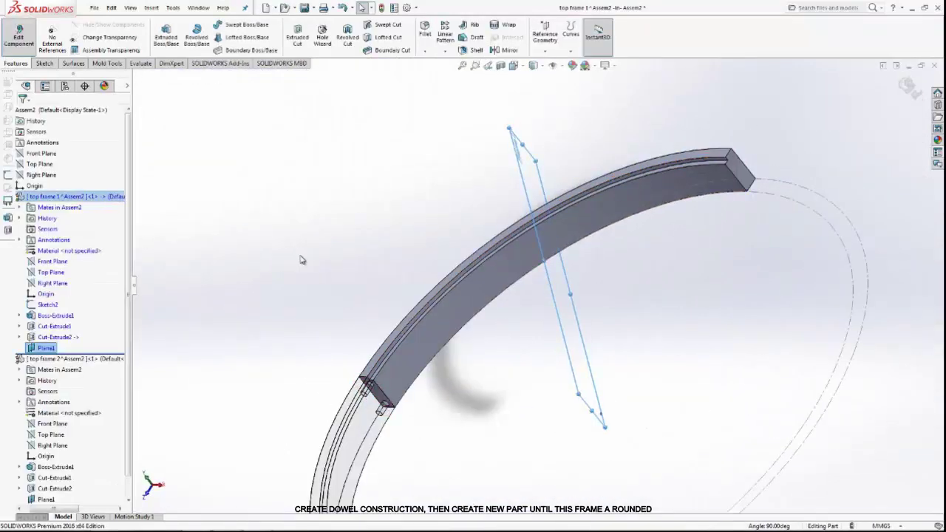
Step: Mirror the dowel-hole cut about Plane1 onto the ring's other end
click(502, 50)
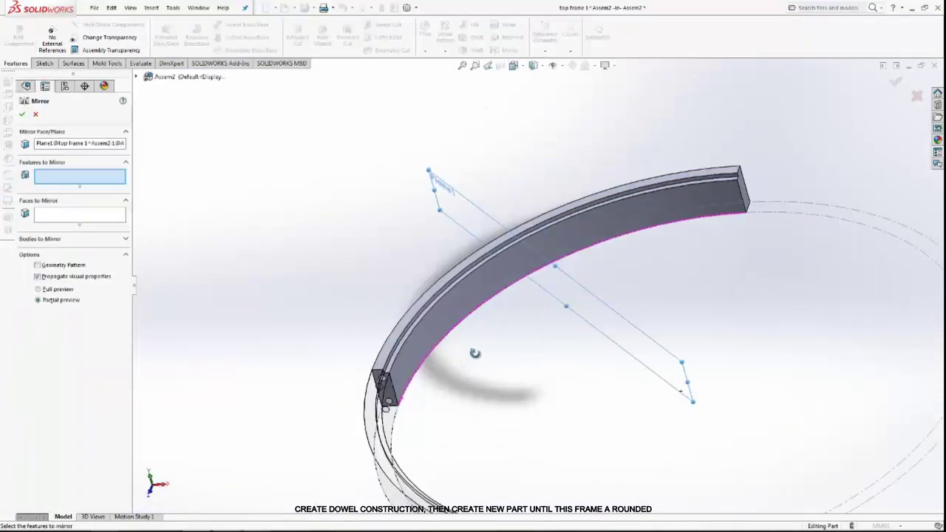
middle_drag(475, 352, 394, 377)
scroll(395, 377, down, 5)
click(431, 306)
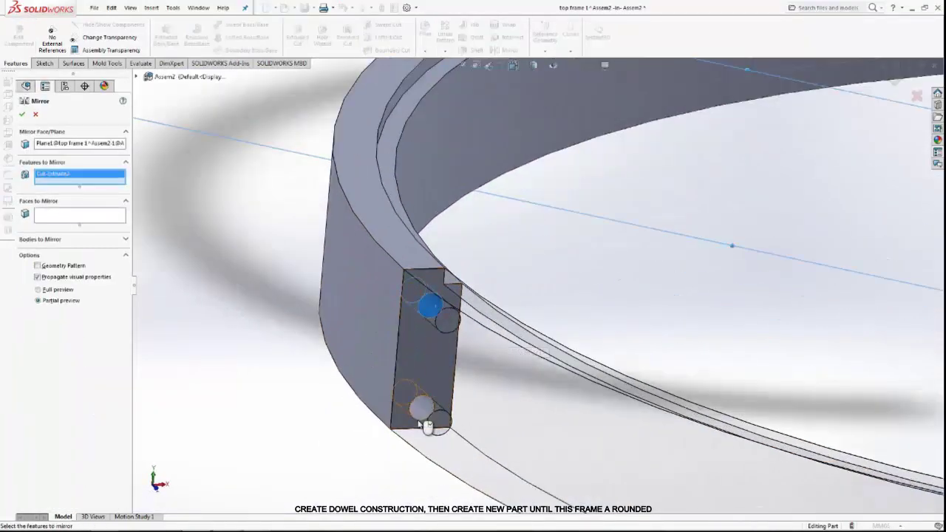
scroll(422, 405, up, 5)
middle_drag(522, 390, 570, 390)
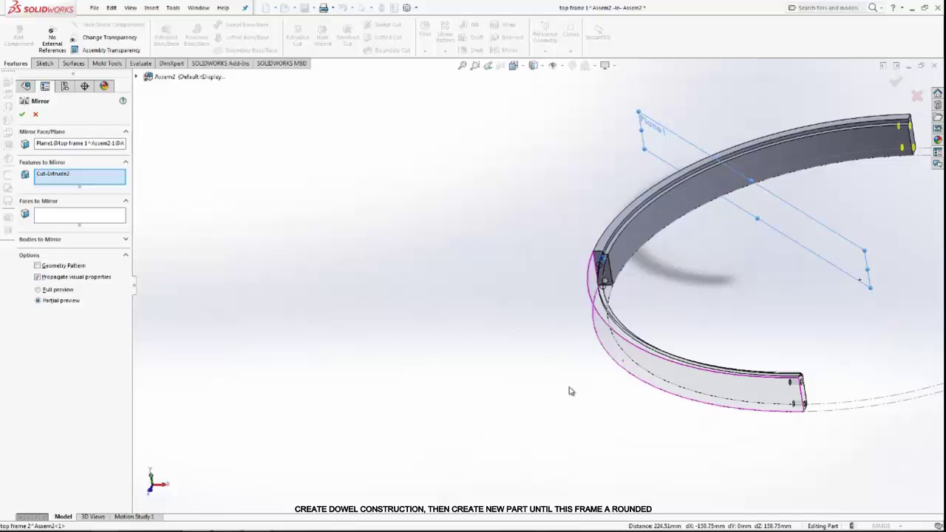
click(22, 114)
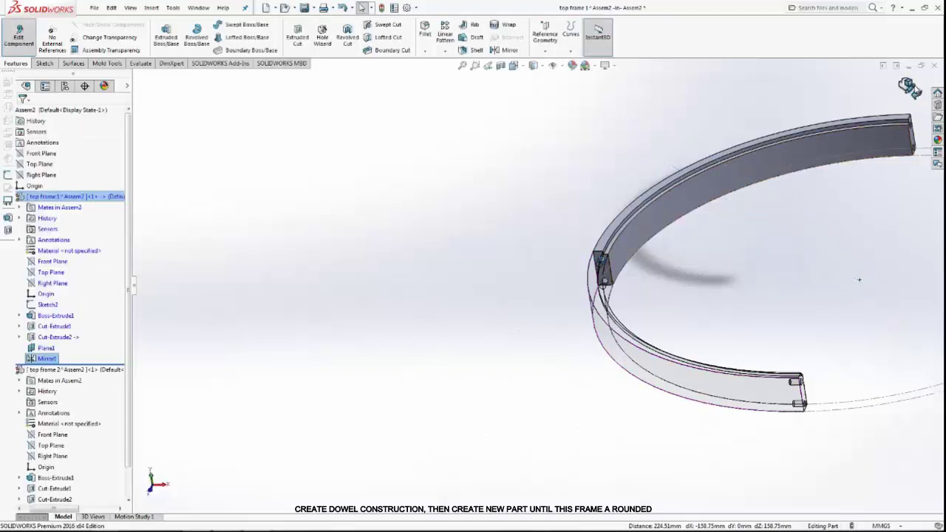
Step: Insert a new part into the assembly, placing its sketch on a ring face
scroll(700, 289, up, 5)
middle_drag(665, 281, 678, 342)
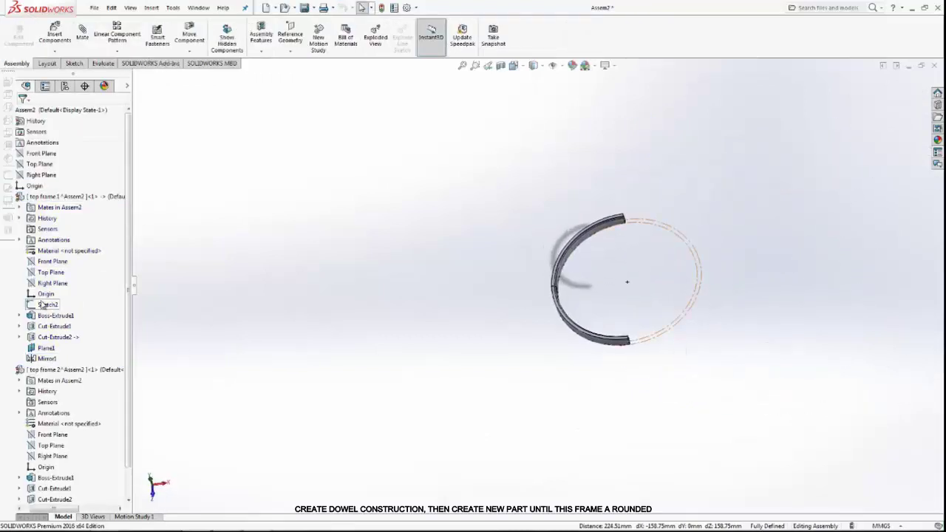
click(384, 6)
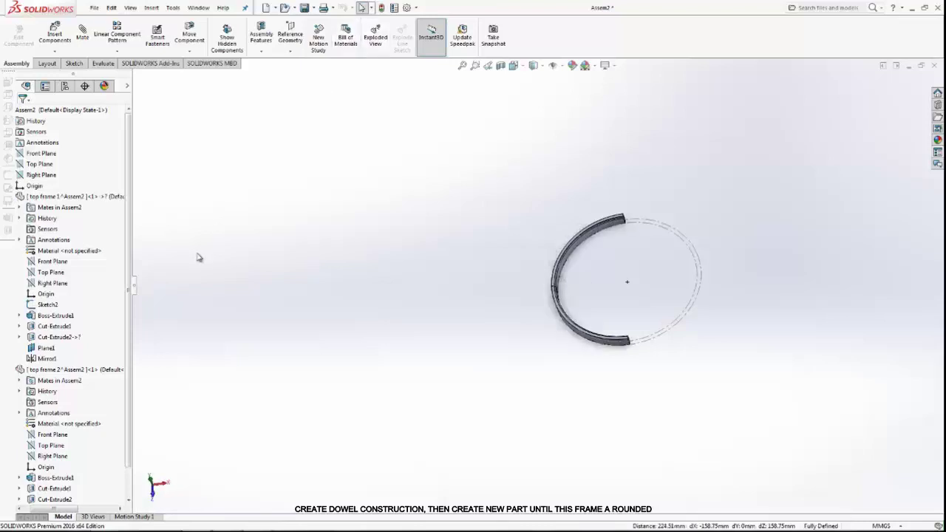
click(56, 52)
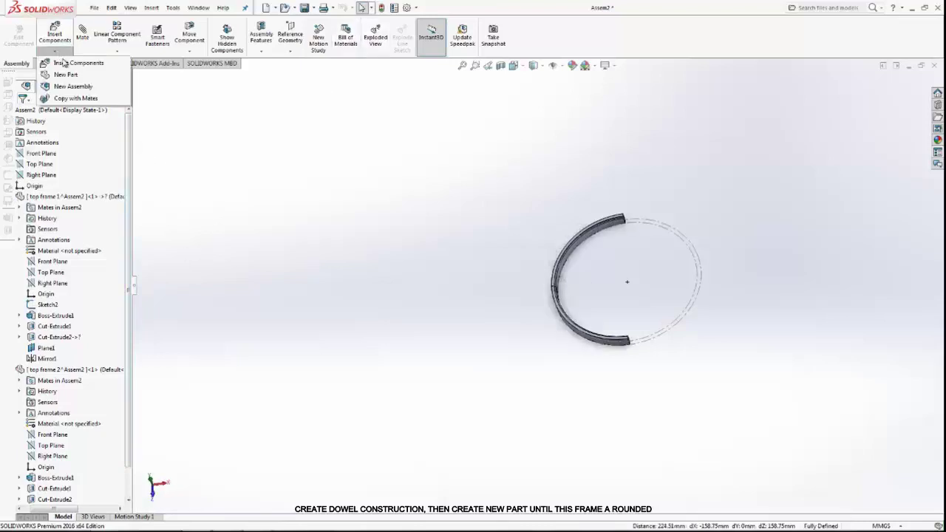
click(68, 74)
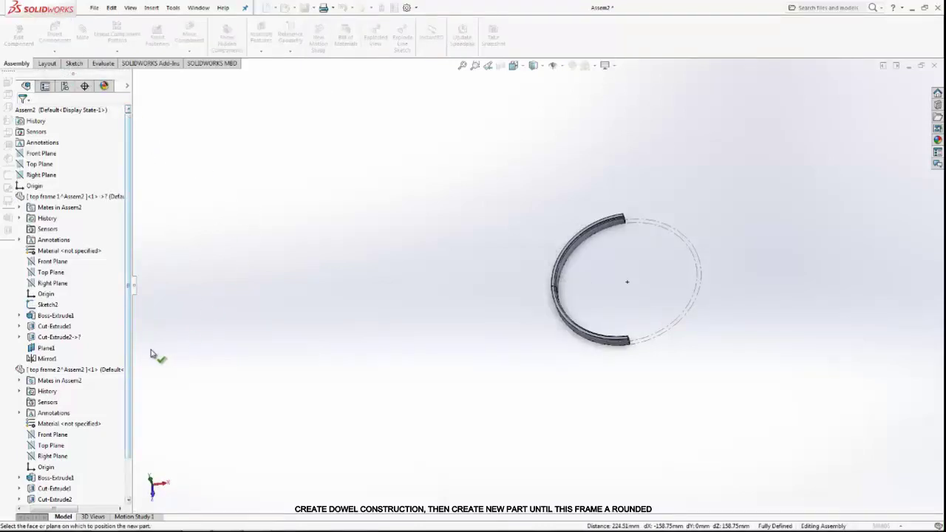
scroll(665, 321, down, 2)
scroll(633, 342, down, 2)
scroll(584, 350, down, 2)
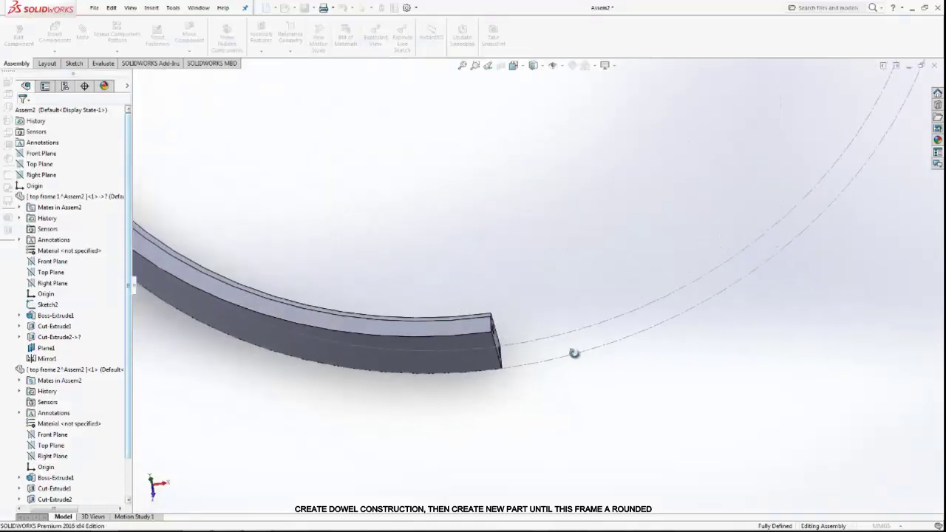
scroll(574, 347, down, 2)
mouse_move(573, 322)
middle_down()
mouse_move(583, 330)
mouse_move(580, 312)
middle_up()
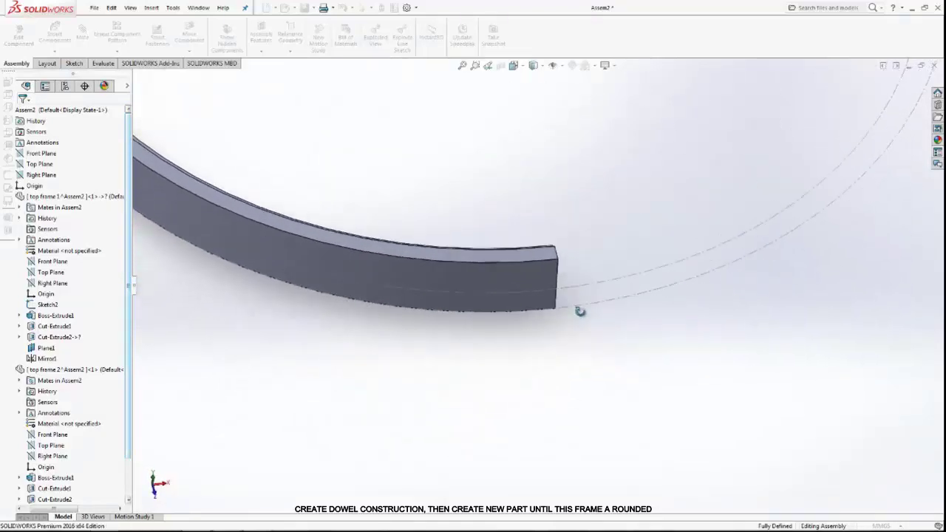
click(557, 247)
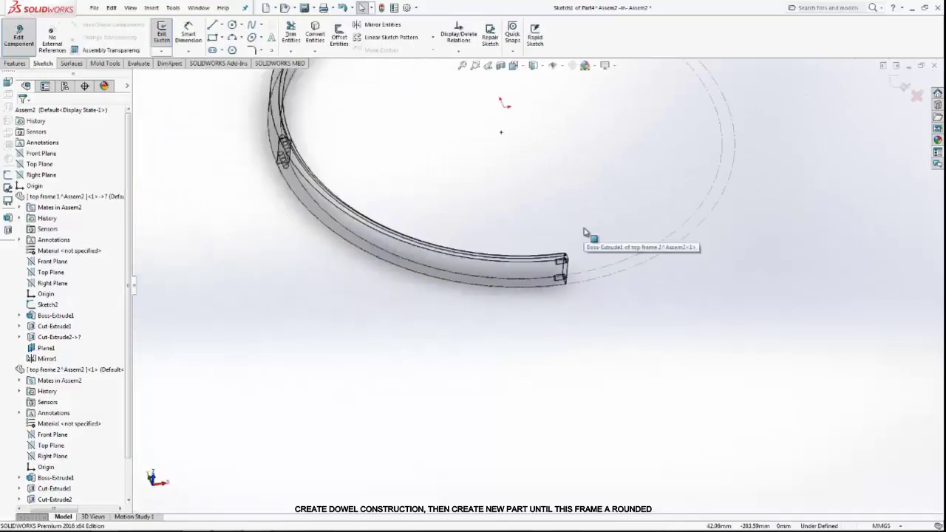
Step: Draw a circle from the origin to the ring's end and offset it into a concentric band
click(232, 26)
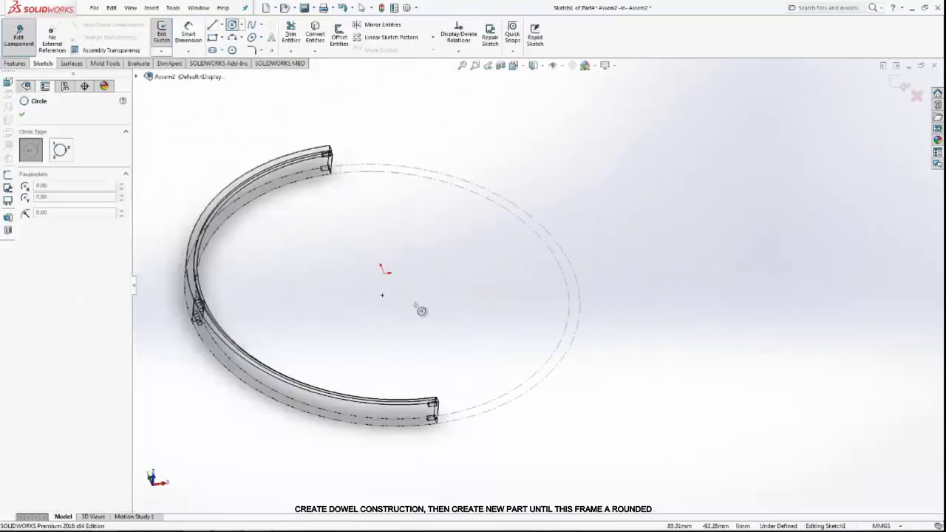
click(382, 270)
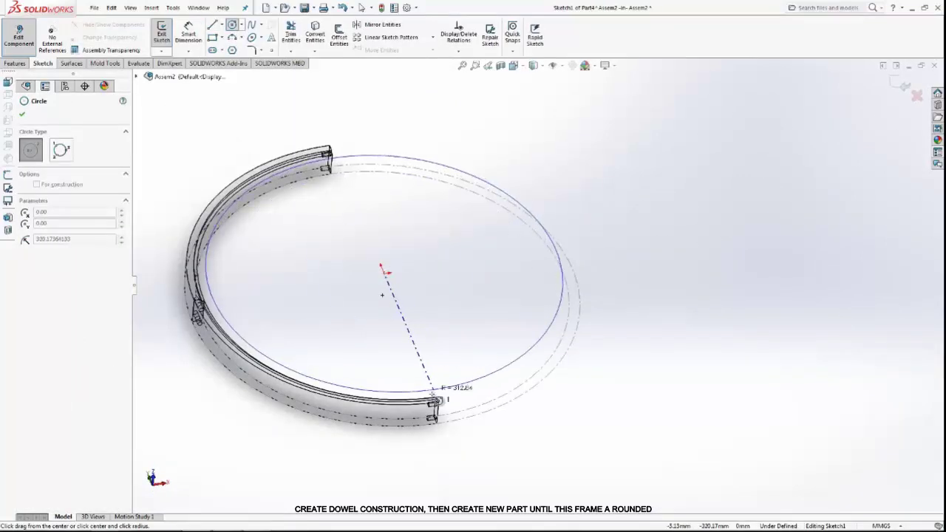
scroll(435, 393, down, 2)
scroll(498, 337, down, 2)
scroll(534, 326, down, 2)
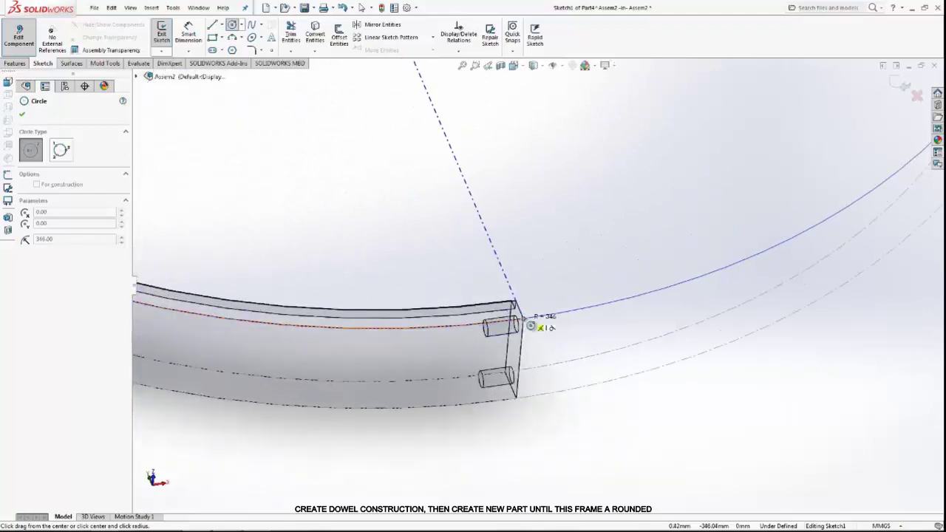
click(533, 325)
scroll(527, 323, up, 3)
scroll(517, 236, up, 2)
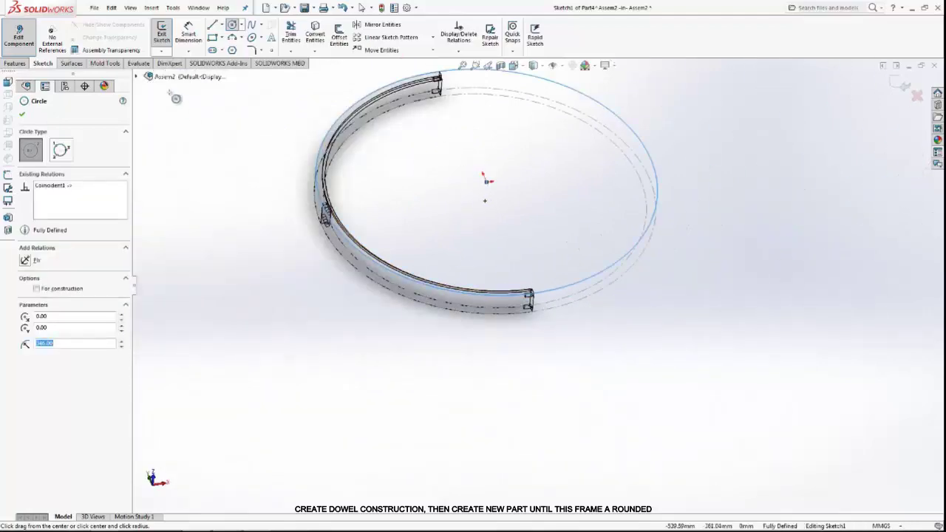
key(Escape)
click(334, 42)
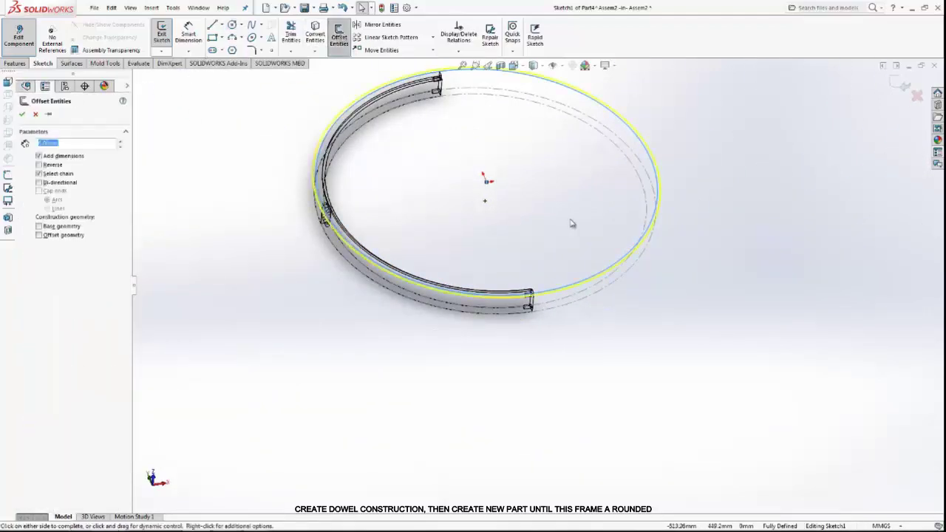
scroll(554, 322, down, 3)
scroll(549, 320, down, 1)
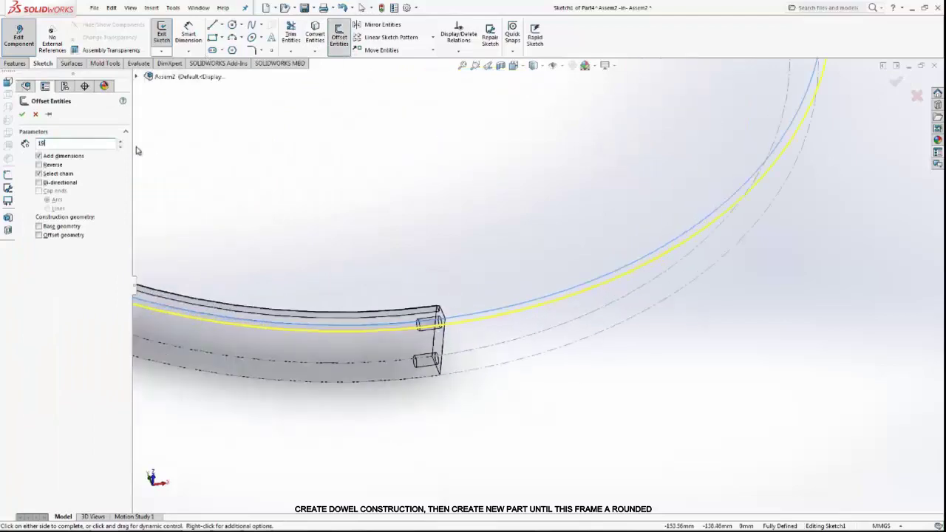
click(526, 254)
scroll(530, 248, up, 5)
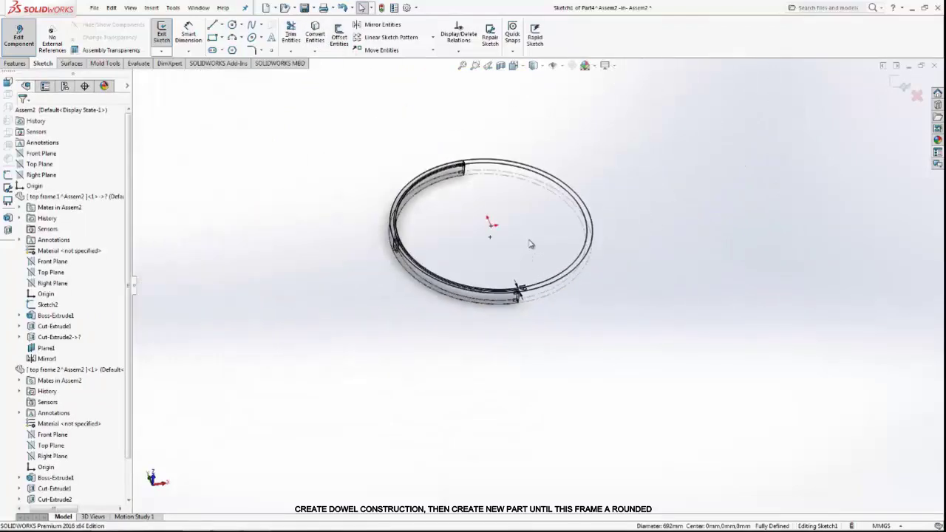
Step: Draw two radial lines from the origin to the ring's bottom end and right edge
click(212, 24)
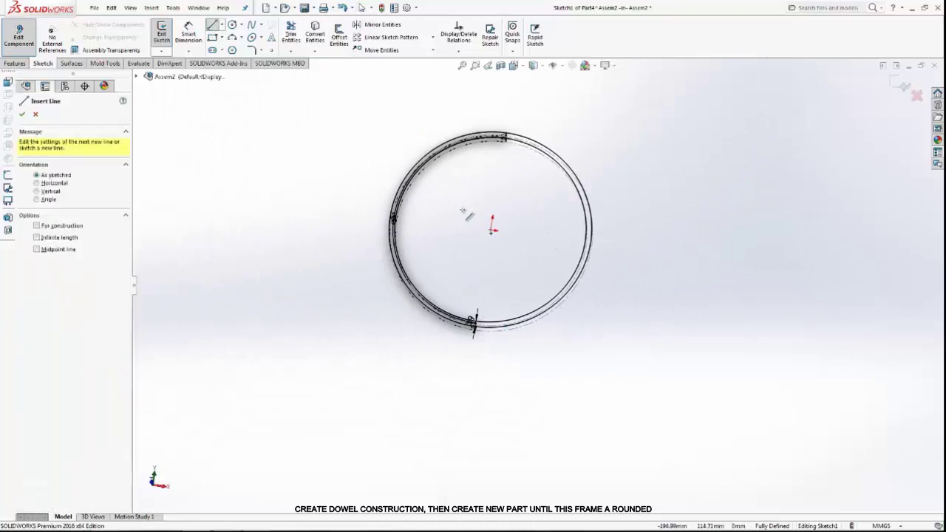
scroll(449, 201, down, 4)
click(542, 263)
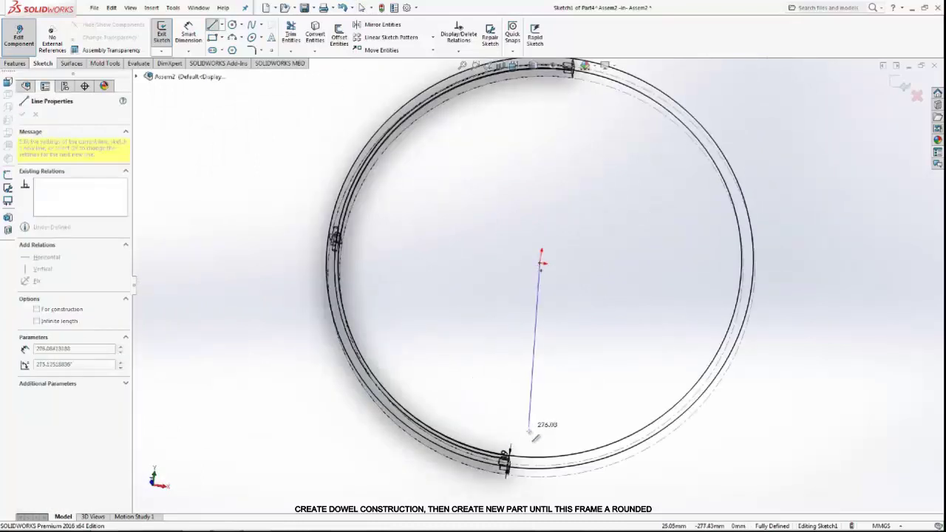
click(505, 466)
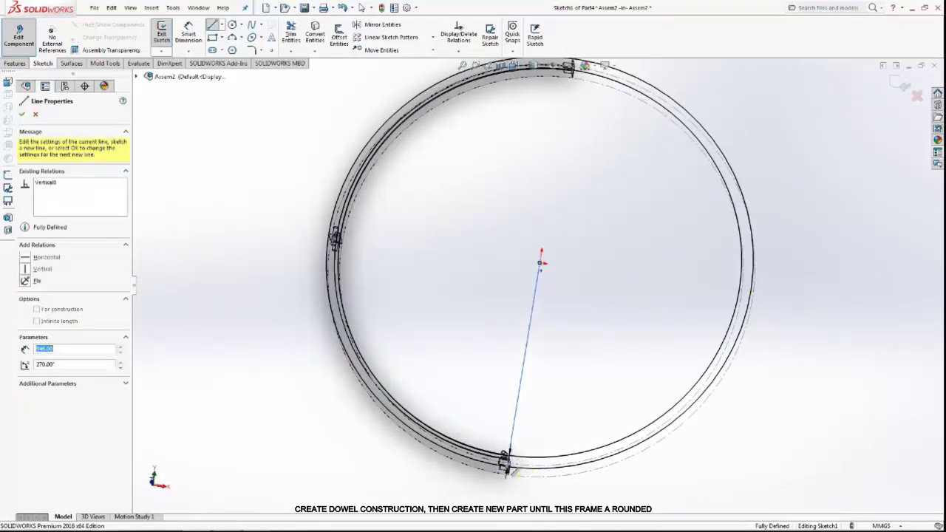
right_click(584, 302)
click(599, 300)
click(212, 24)
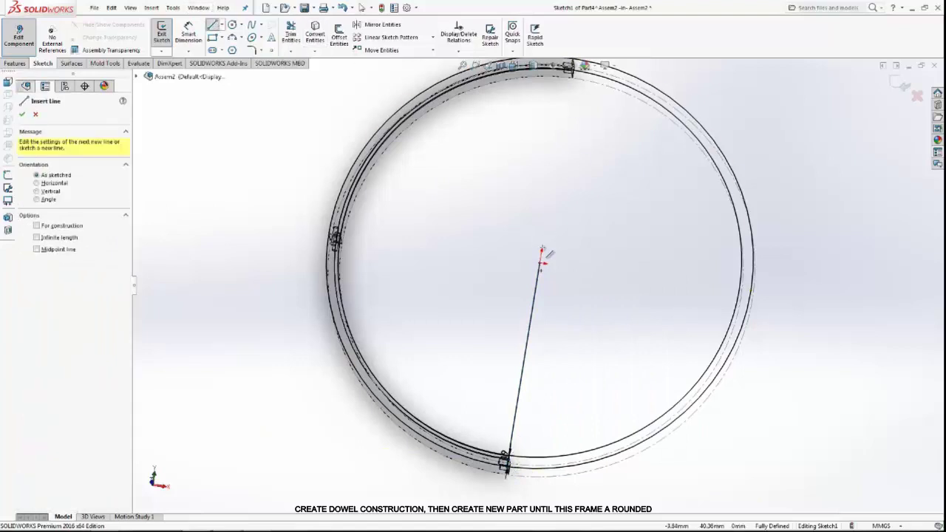
click(542, 263)
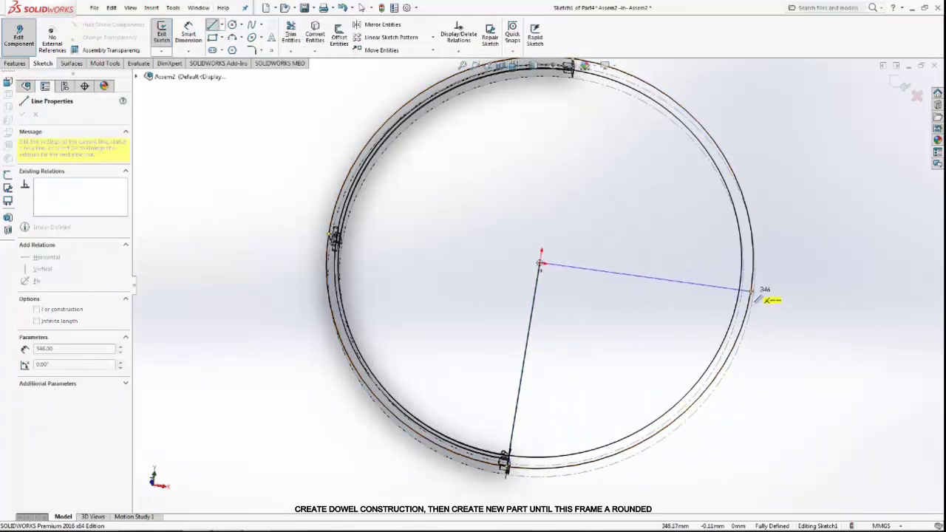
click(750, 290)
right_click(790, 245)
click(809, 250)
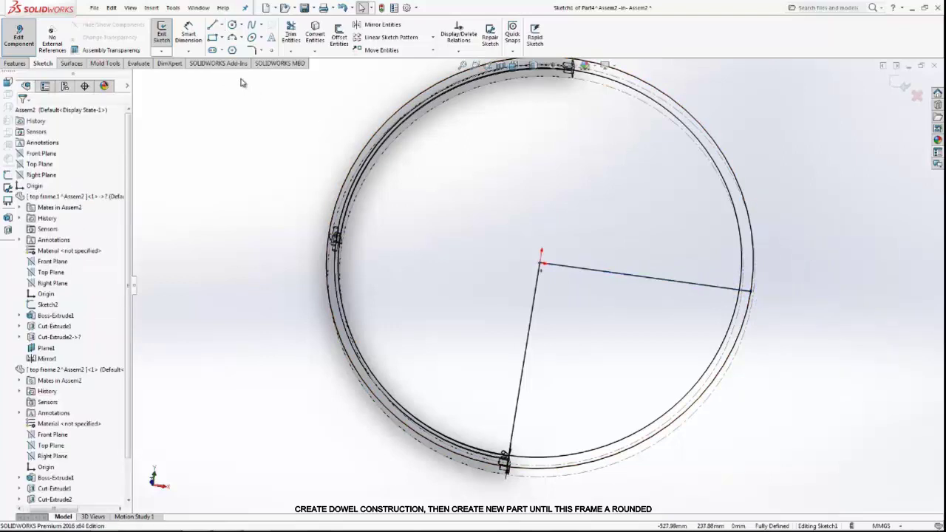
Step: Power-trim the extra arcs and line pieces, leaving a single ring-band segment
click(290, 34)
drag(709, 170, 676, 116)
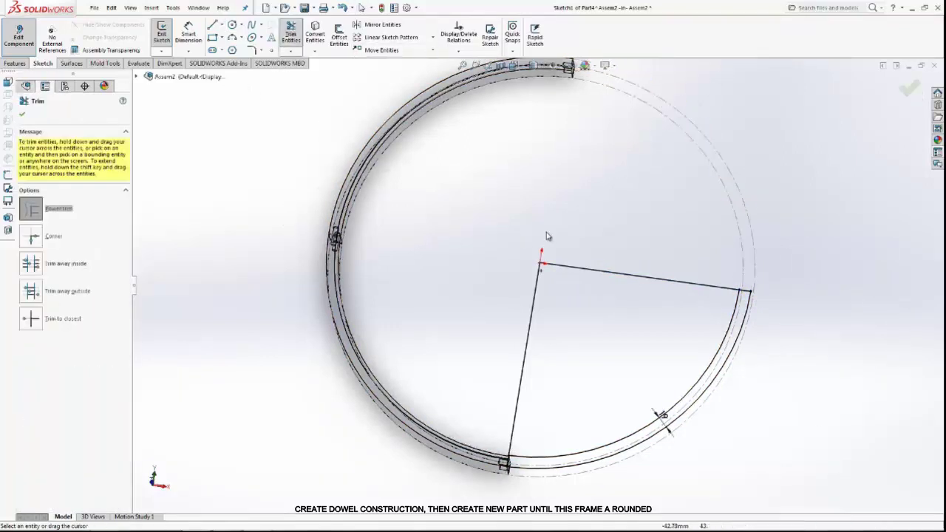
drag(549, 237, 509, 343)
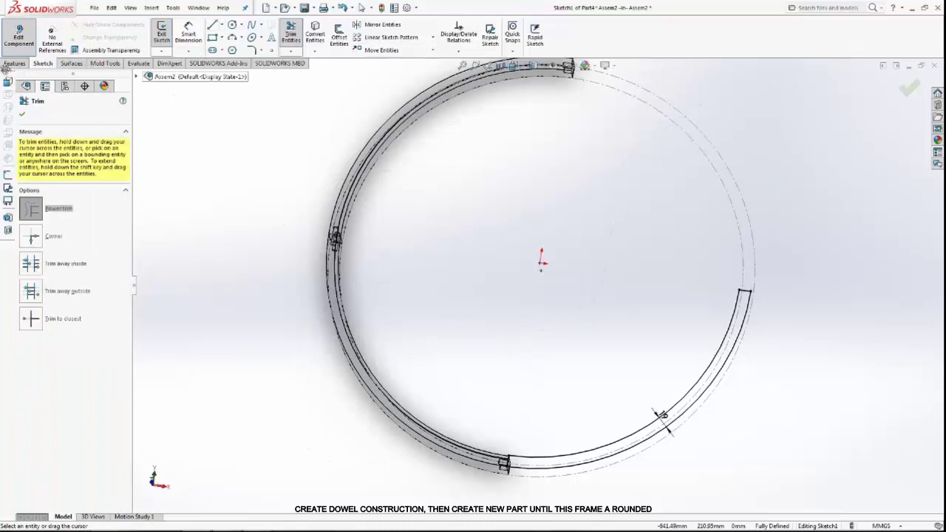
key(Escape)
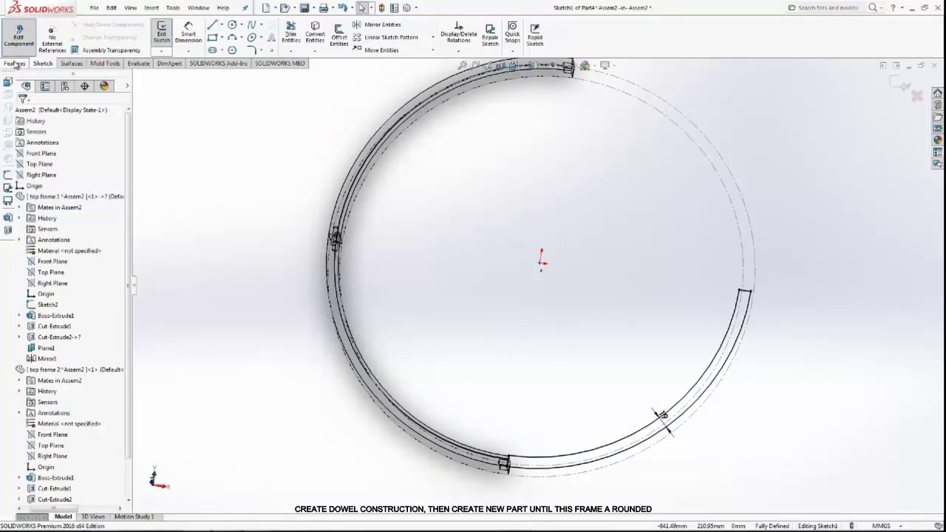
click(15, 64)
Step: Extrude the ring-segment profile 50 mm Blind in the reversed direction
click(166, 33)
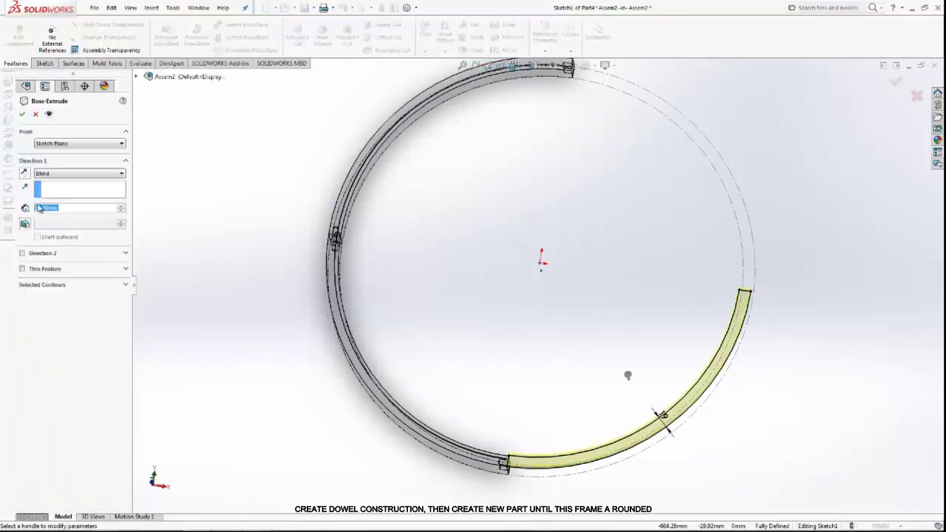
text(50)
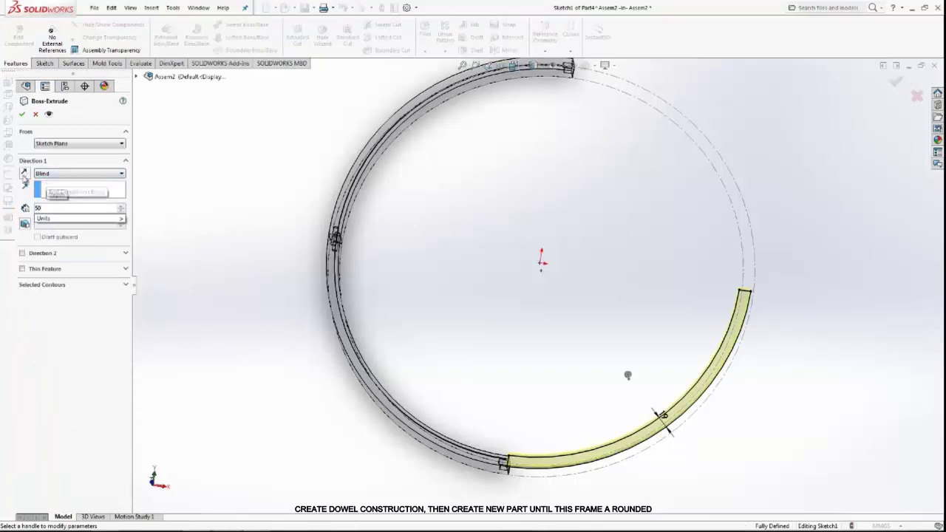
key(Return)
click(25, 174)
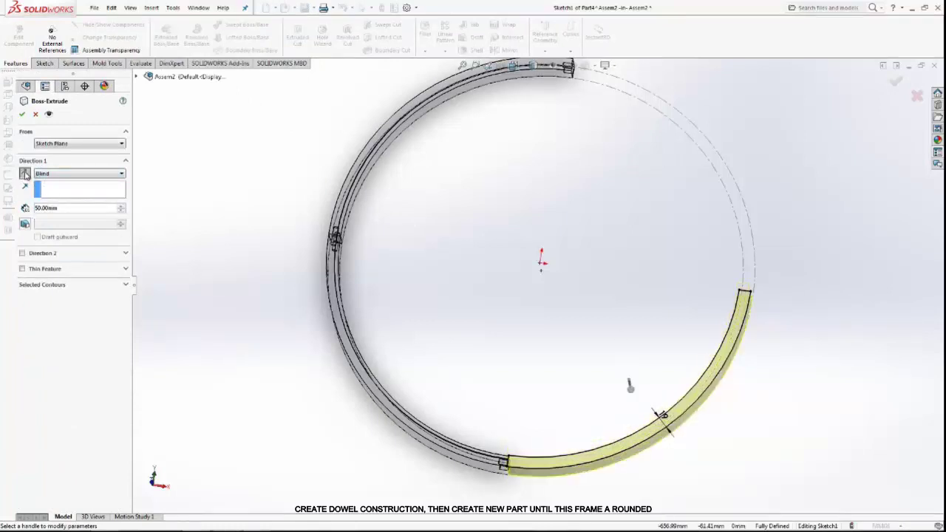
click(24, 116)
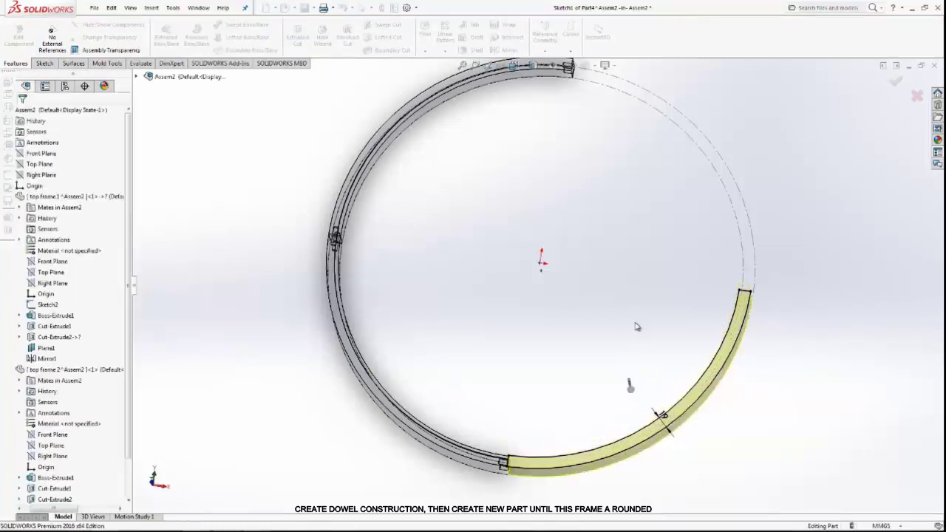
Step: Start a new sketch on the solid segment's top face
middle_drag(639, 421, 552, 348)
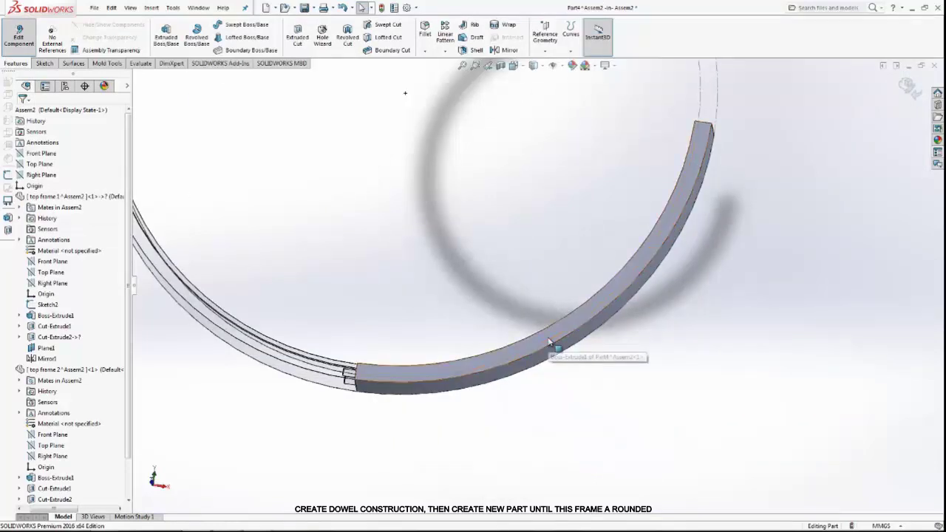
click(553, 345)
click(591, 291)
Step: Project the segment's curved outer edge into the sketch as a 327 mm radius arc
click(299, 238)
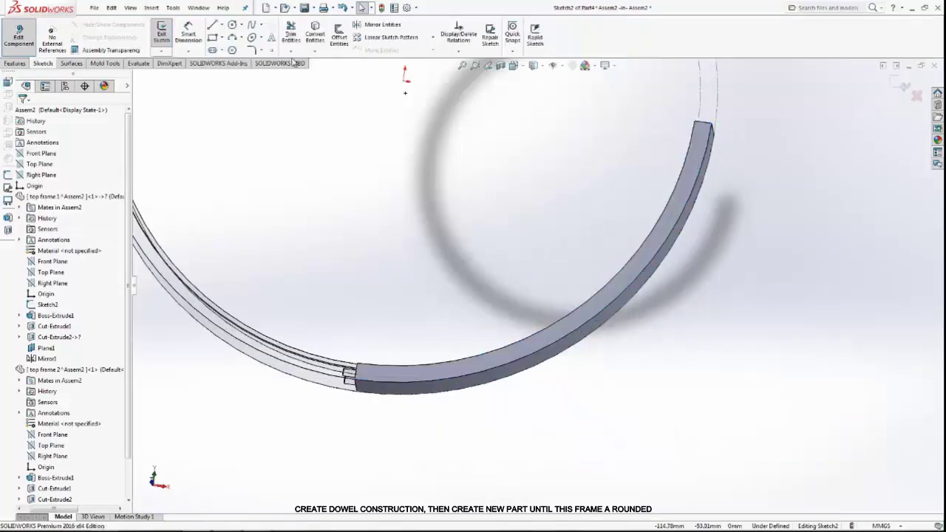
click(460, 362)
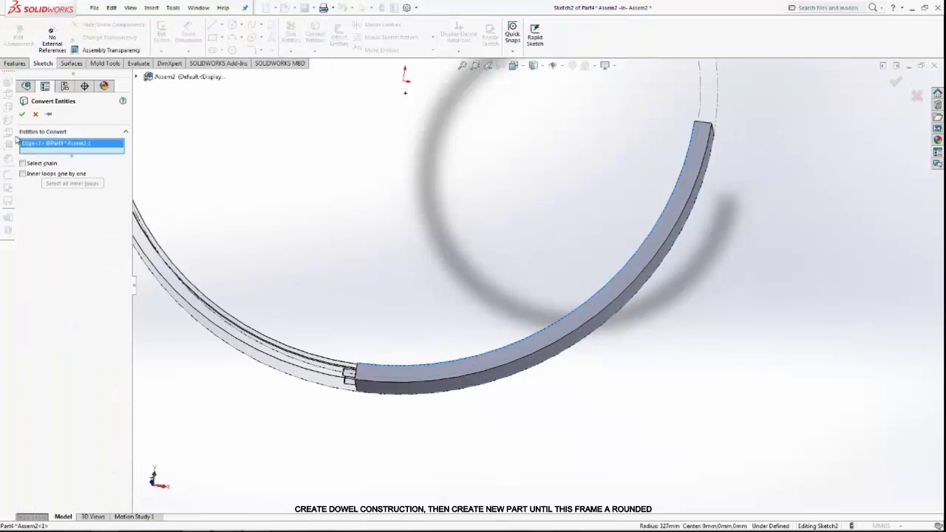
click(22, 115)
click(337, 37)
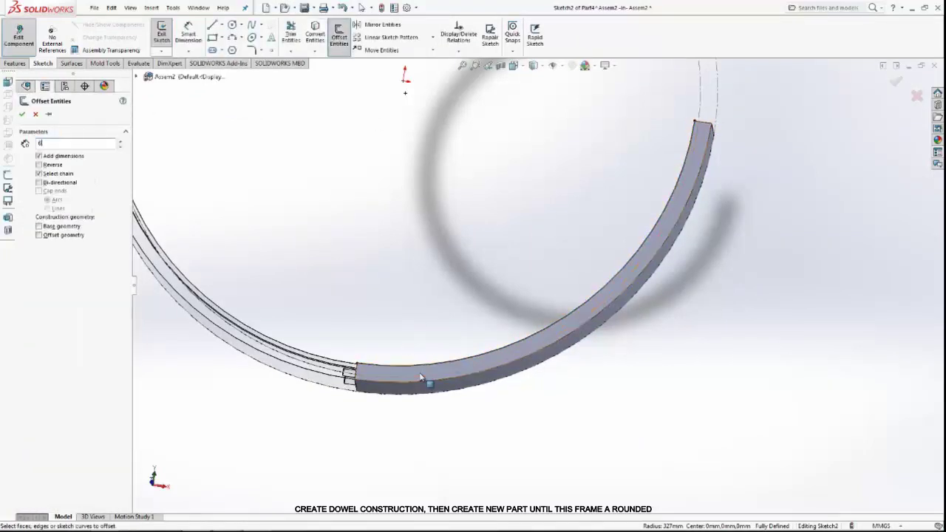
scroll(424, 369, down, 2)
scroll(429, 362, down, 3)
click(435, 348)
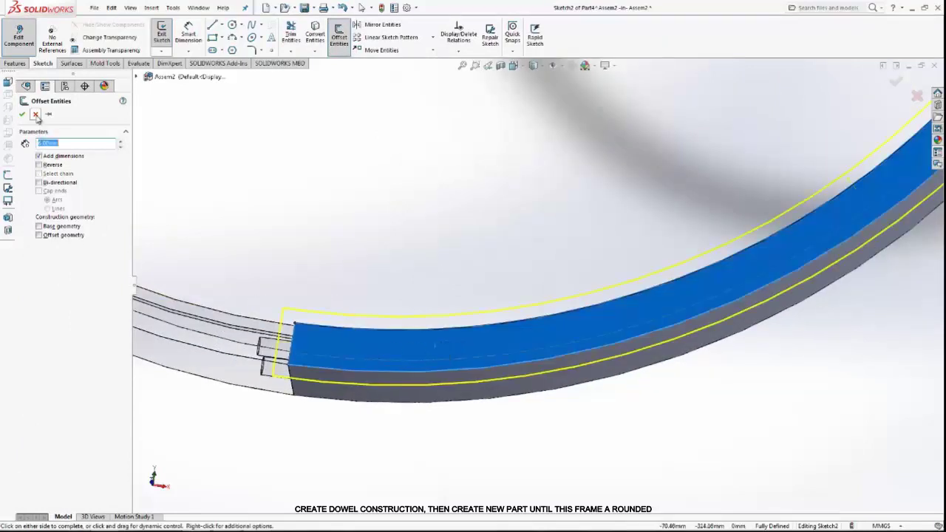
click(35, 114)
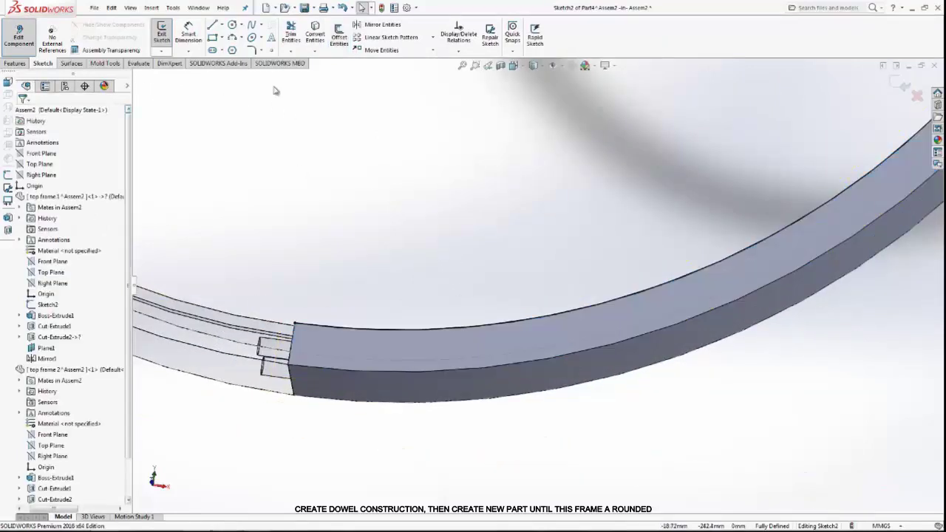
Step: Try 6 mm offsets of the top face and arc edge, dismissing the failure warnings
click(339, 34)
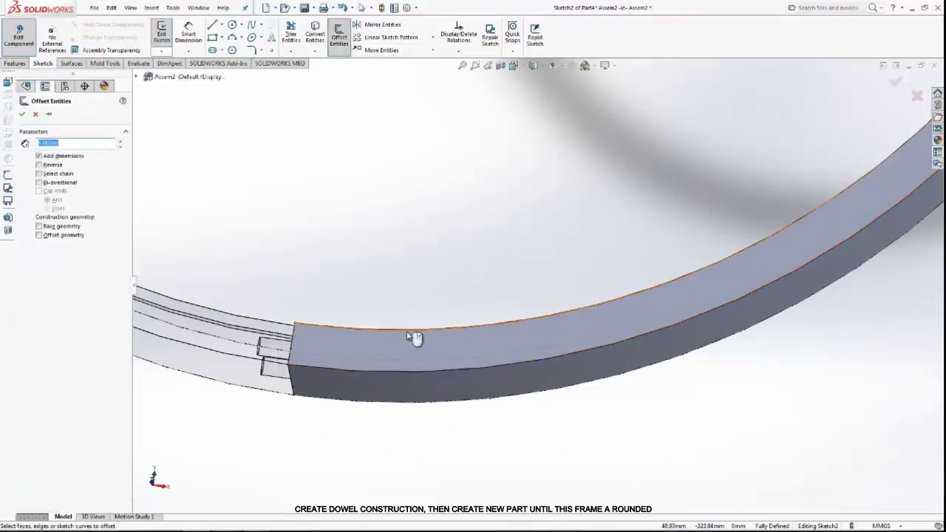
click(359, 354)
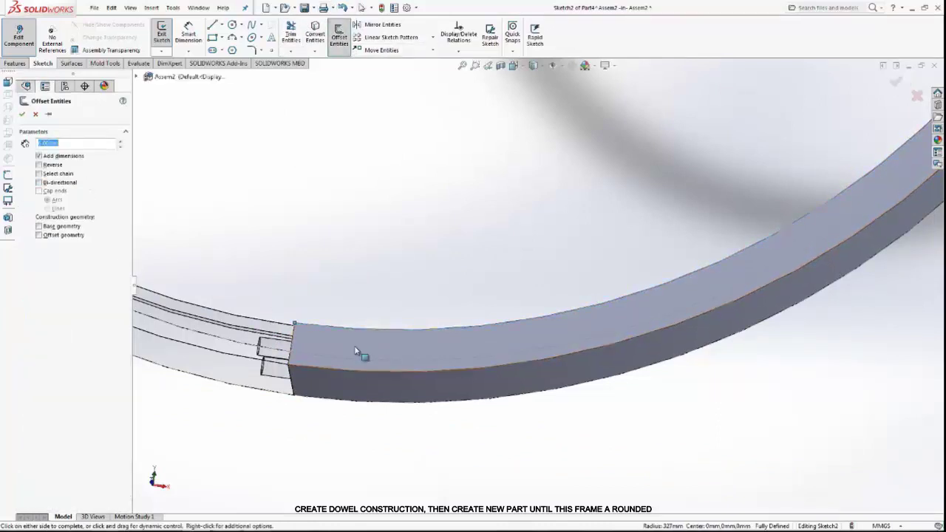
click(434, 442)
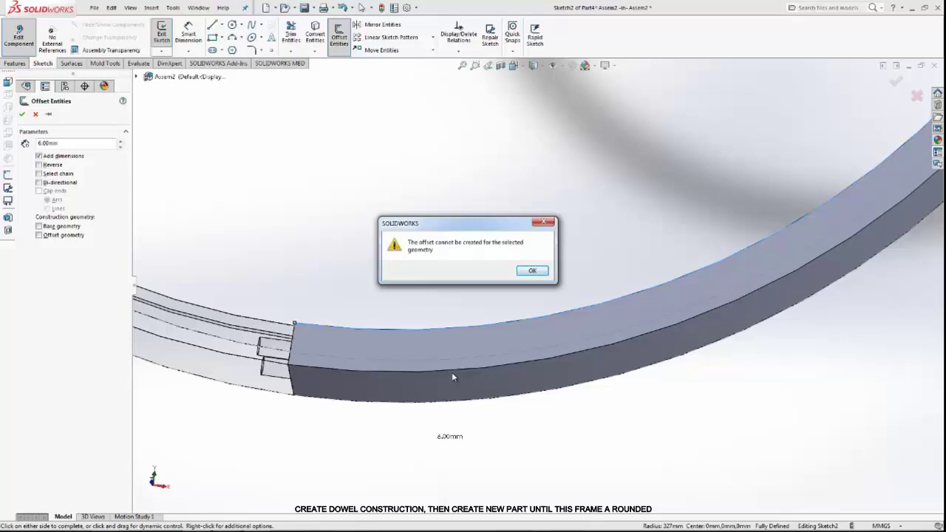
key(Return)
mouse_move(478, 374)
middle_down()
mouse_move(523, 393)
mouse_move(612, 311)
middle_up()
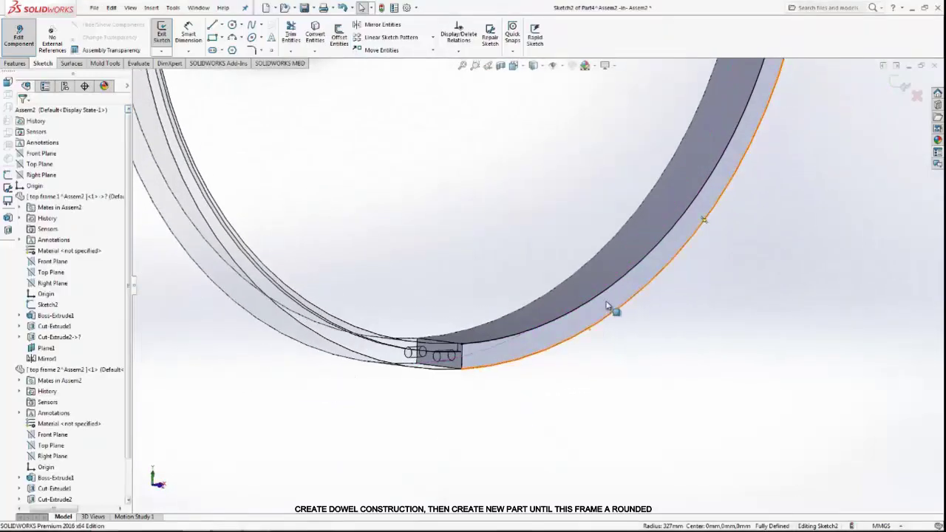
scroll(608, 276, down, 3)
click(601, 269)
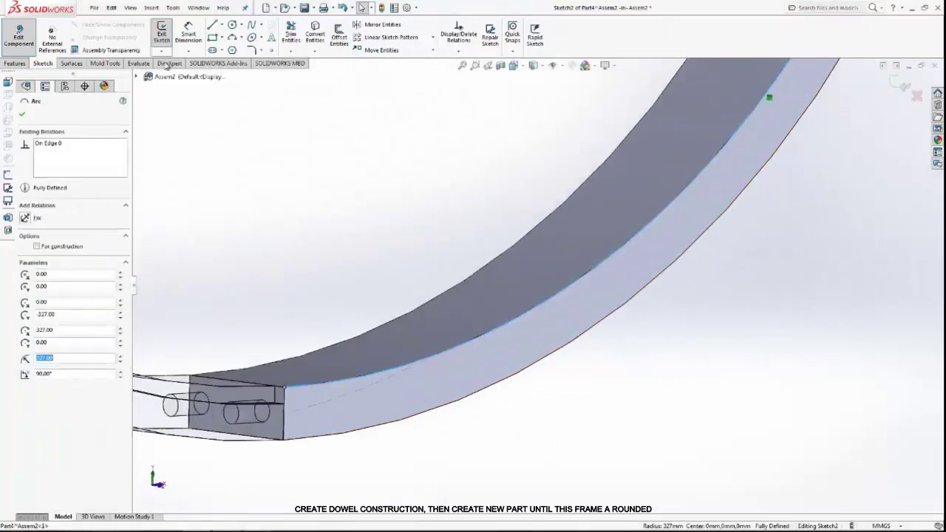
click(334, 32)
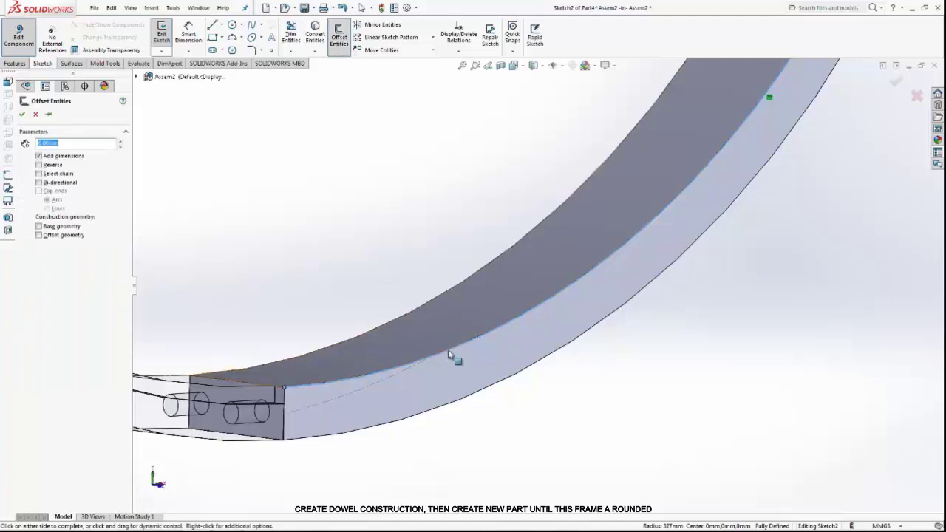
click(520, 428)
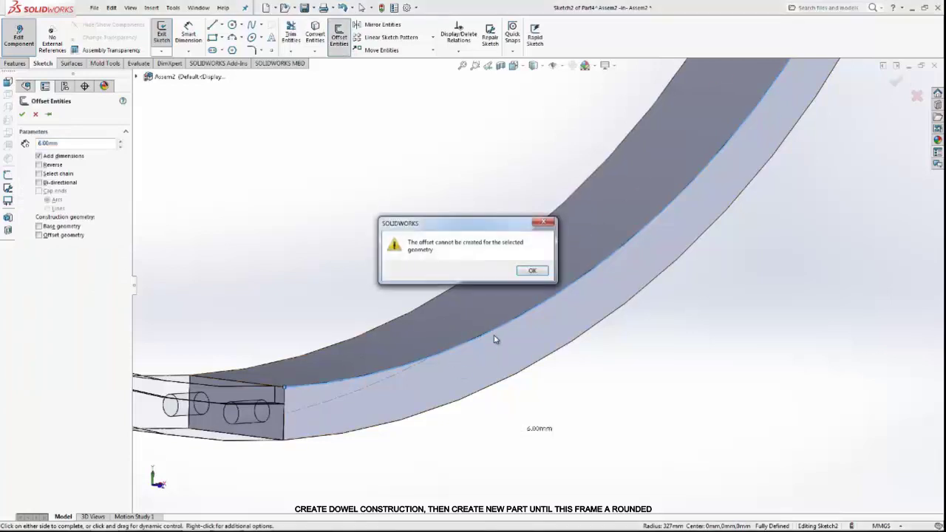
click(544, 273)
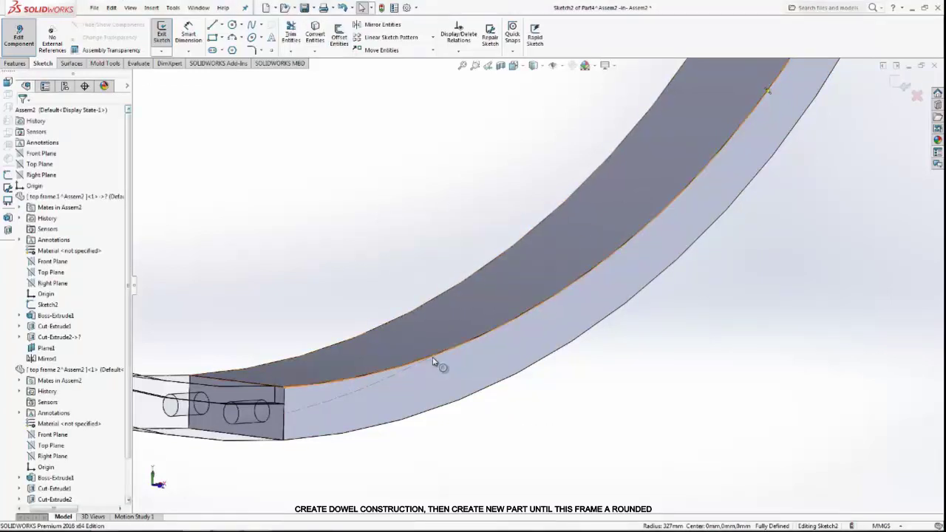
Step: Deselect the curved edge and zoom in on the dowel block
click(433, 362)
click(290, 337)
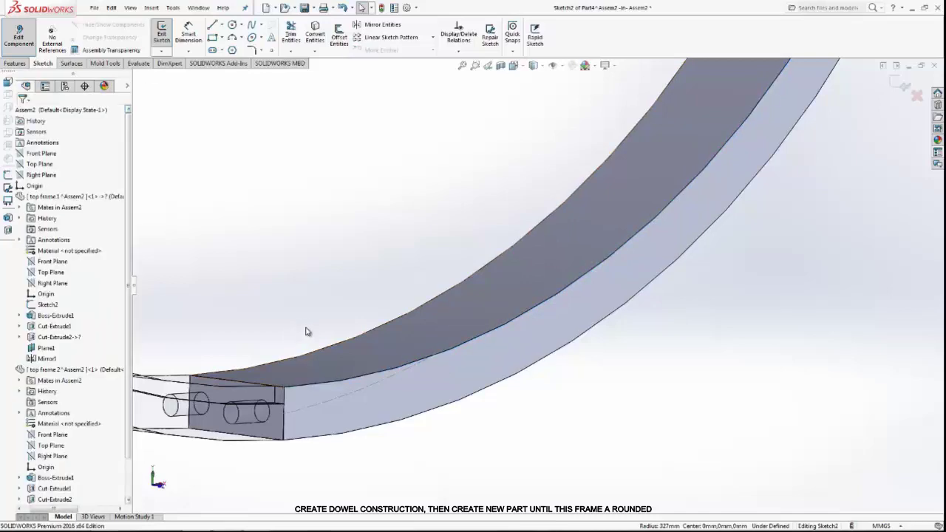
scroll(306, 332, up, 5)
scroll(458, 334, down, 5)
Step: Sketch a 3-point arc along the ring from the dowel block to the ring's top end
scroll(490, 335, down, 1)
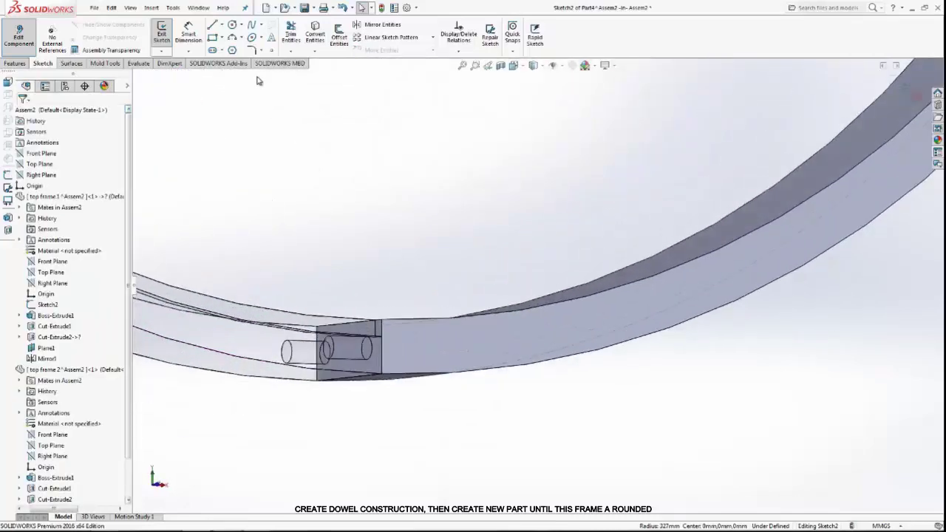
click(235, 38)
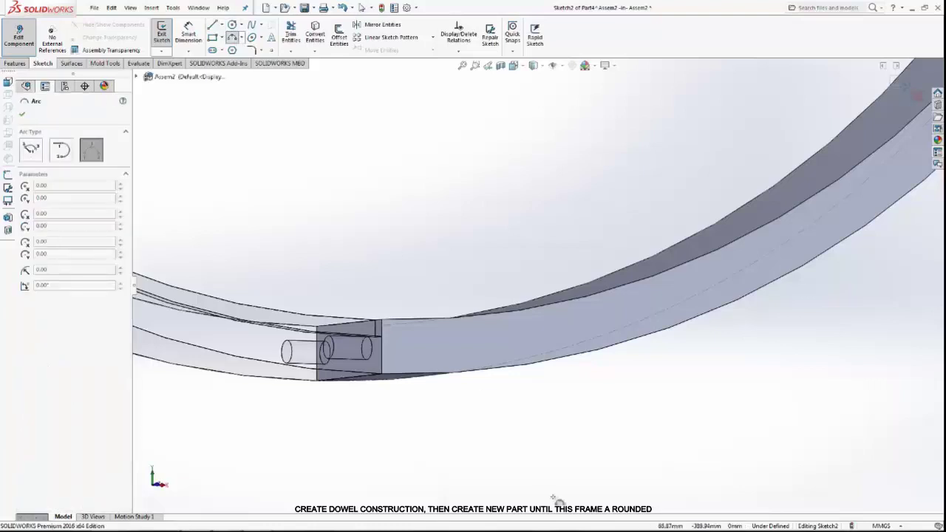
click(390, 323)
scroll(559, 285, up, 5)
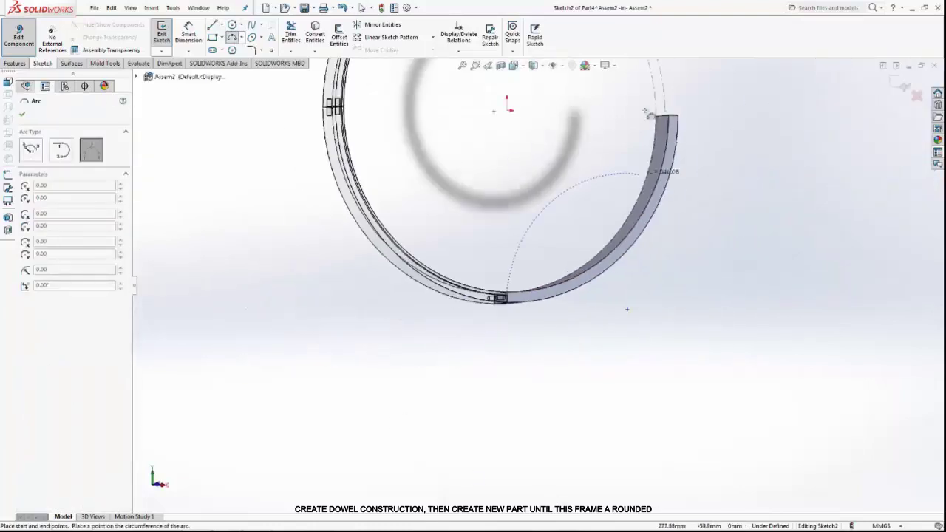
click(669, 116)
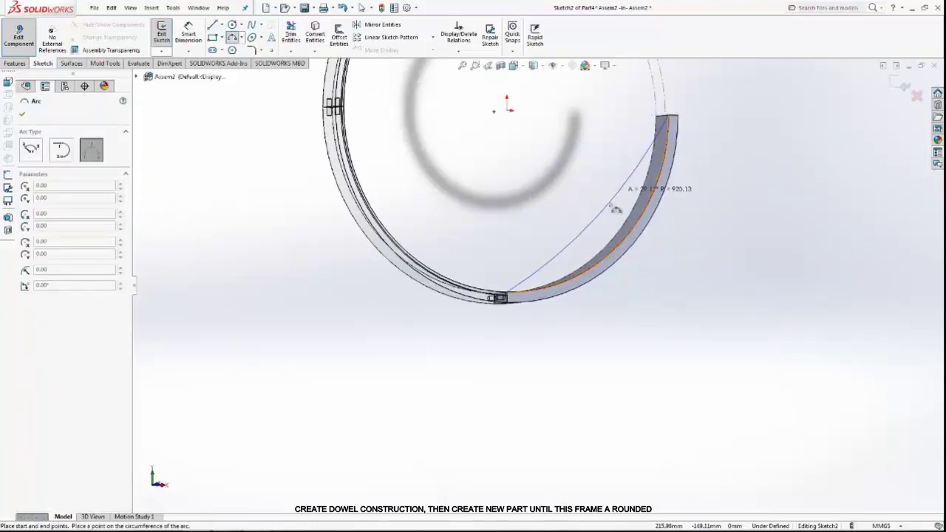
click(636, 249)
right_click(606, 194)
click(605, 189)
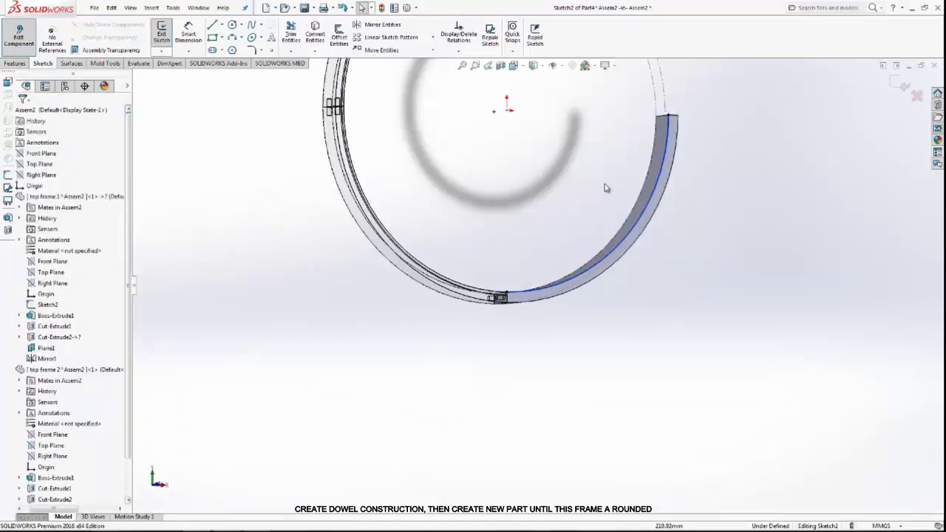
Step: Dimension the new arc's radius as R327
click(188, 35)
scroll(510, 169, down, 2)
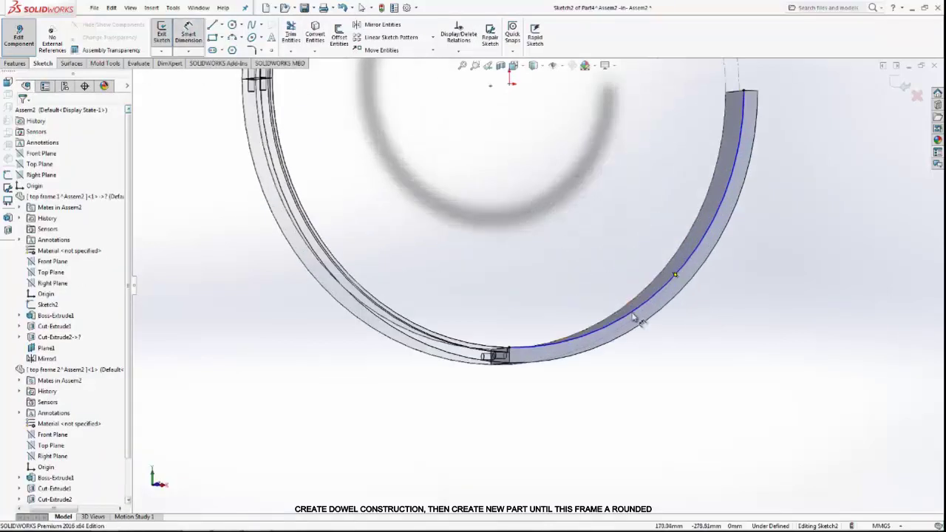
click(635, 319)
click(597, 258)
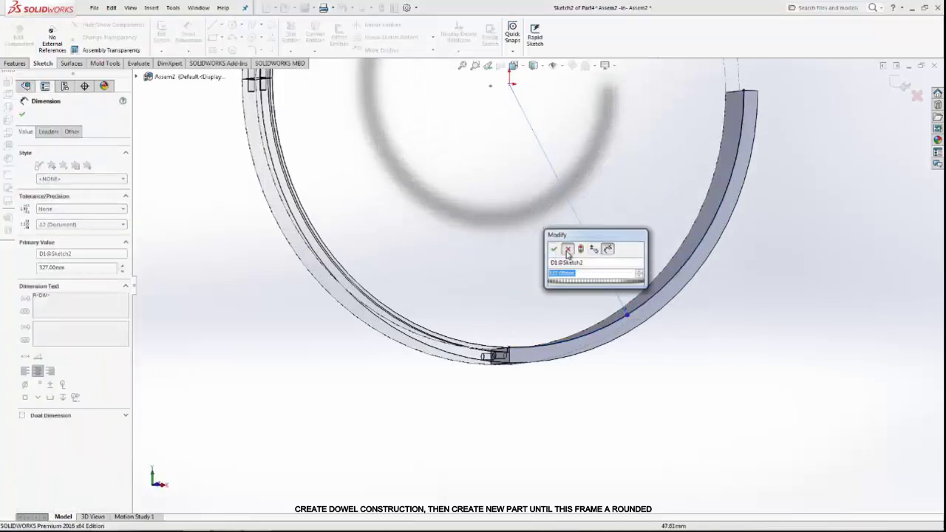
click(567, 250)
scroll(676, 309, down, 3)
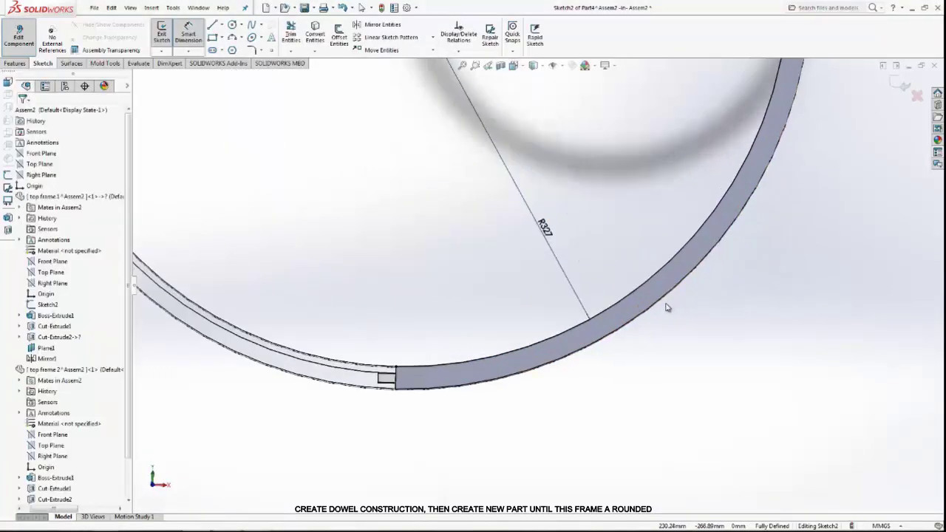
key(Escape)
Step: Offset the ring's outer arc to create a second parallel arc
click(620, 305)
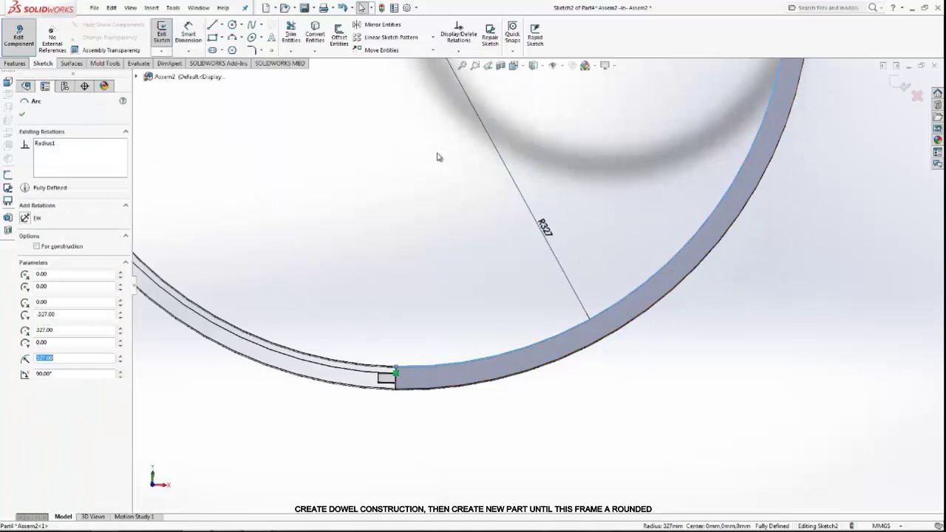
click(339, 36)
click(647, 382)
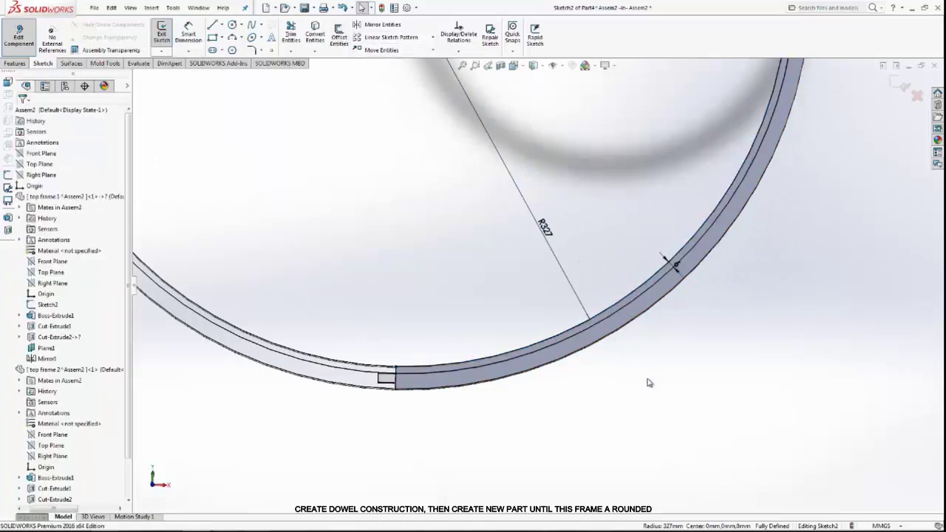
click(220, 24)
Step: Draw a line at the dowel-block corner, then undo it as conflicting
scroll(336, 295, down, 2)
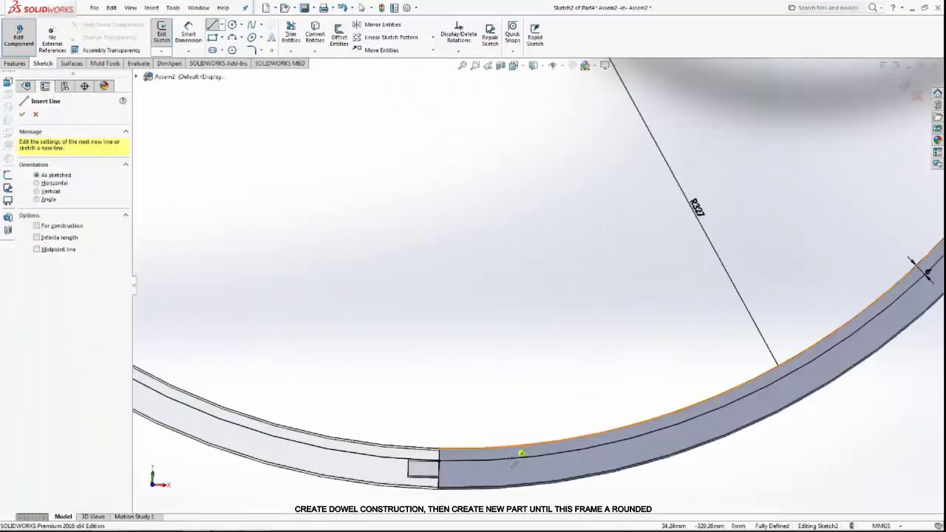
scroll(336, 296, down, 2)
click(450, 453)
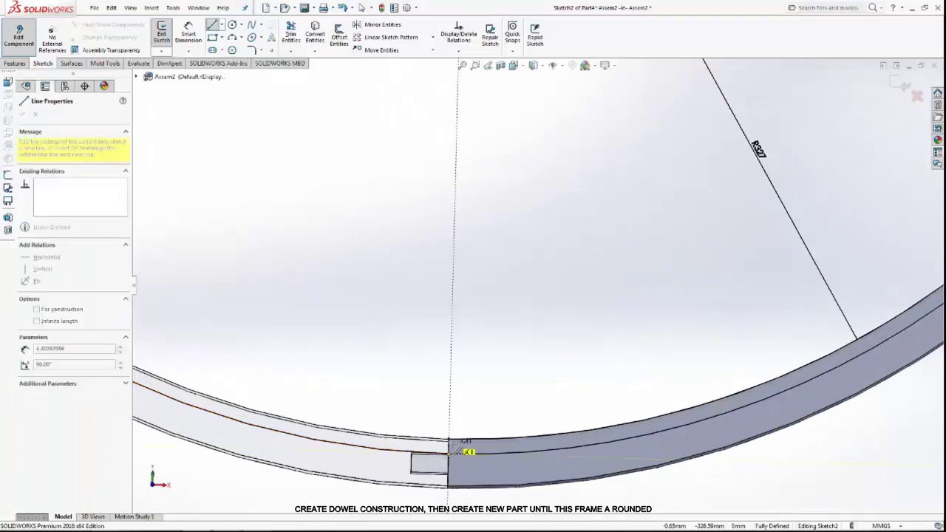
right_click(531, 362)
key(Escape)
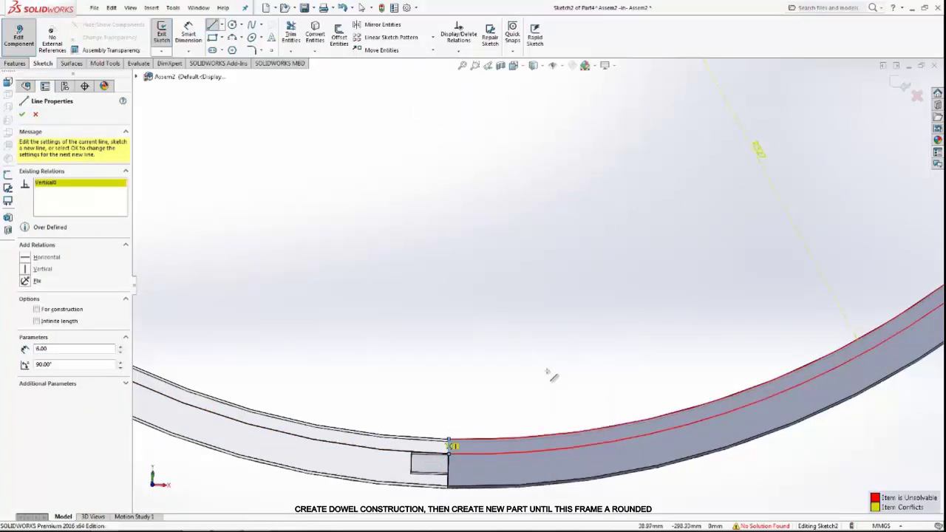
right_click(443, 354)
click(472, 361)
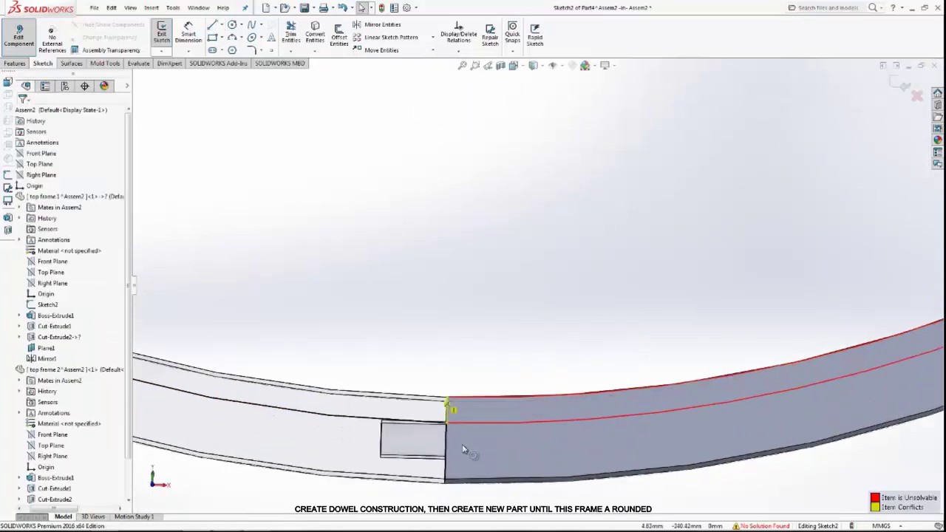
scroll(470, 376, down, 3)
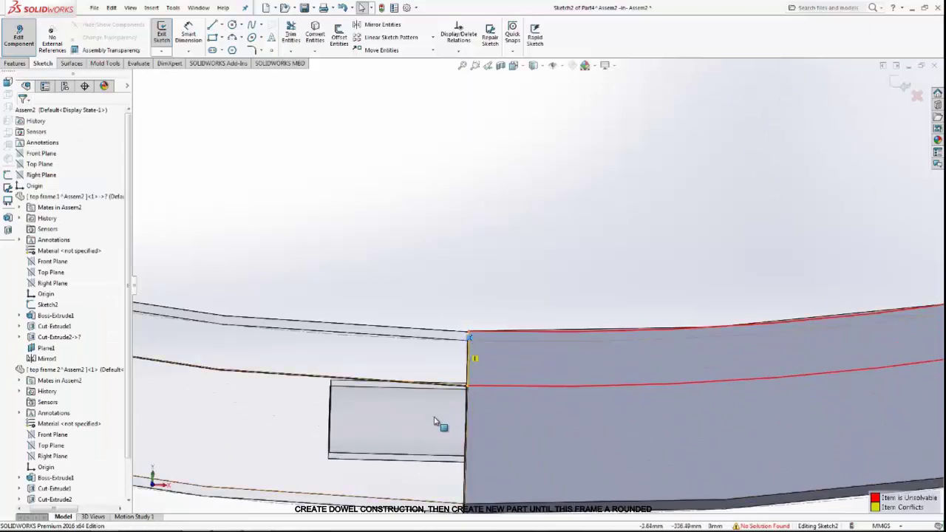
key(ctrl+z)
Step: Draw a short line joining the two arcs at the rim's top end
mouse_move(509, 301)
middle_down()
mouse_move(477, 344)
mouse_move(476, 375)
mouse_move(591, 222)
mouse_move(687, 158)
middle_up()
scroll(476, 376, up, 5)
scroll(454, 186, down, 5)
key(l)
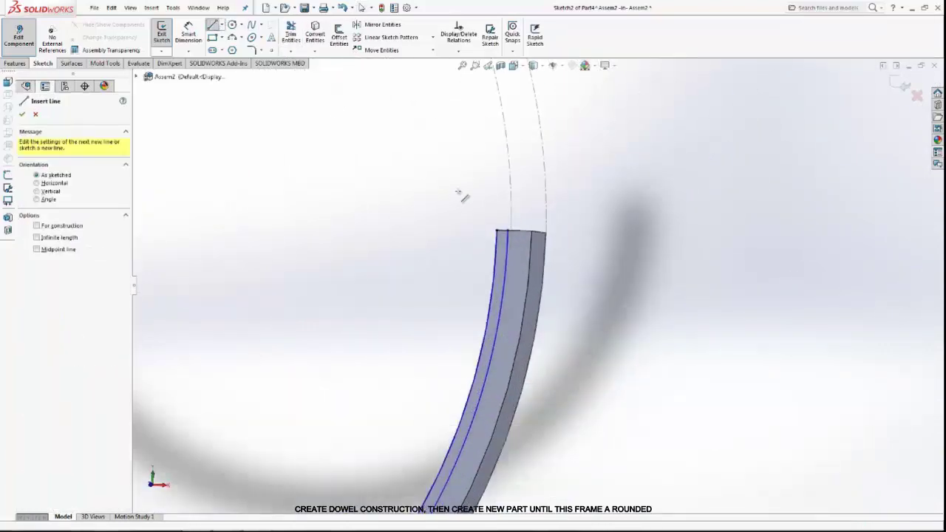
scroll(453, 187, down, 3)
click(566, 285)
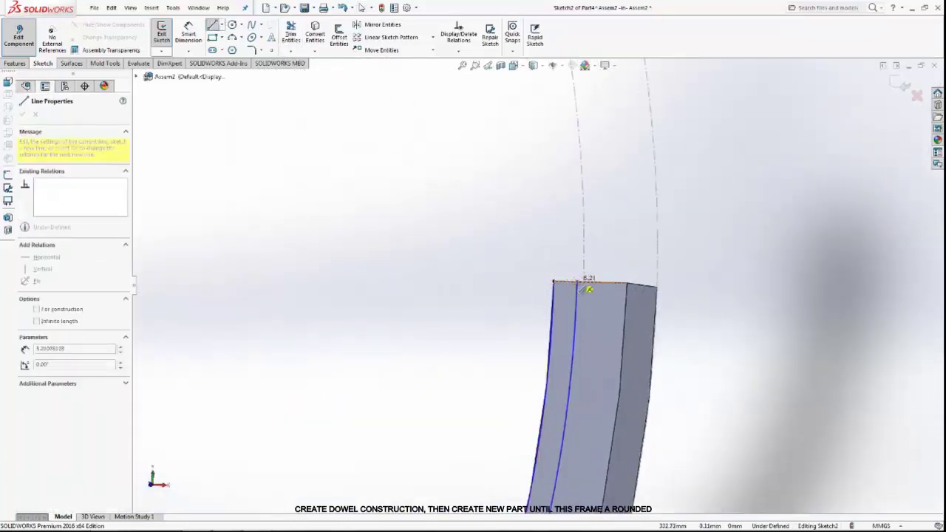
right_click(573, 220)
click(595, 254)
scroll(584, 268, down, 2)
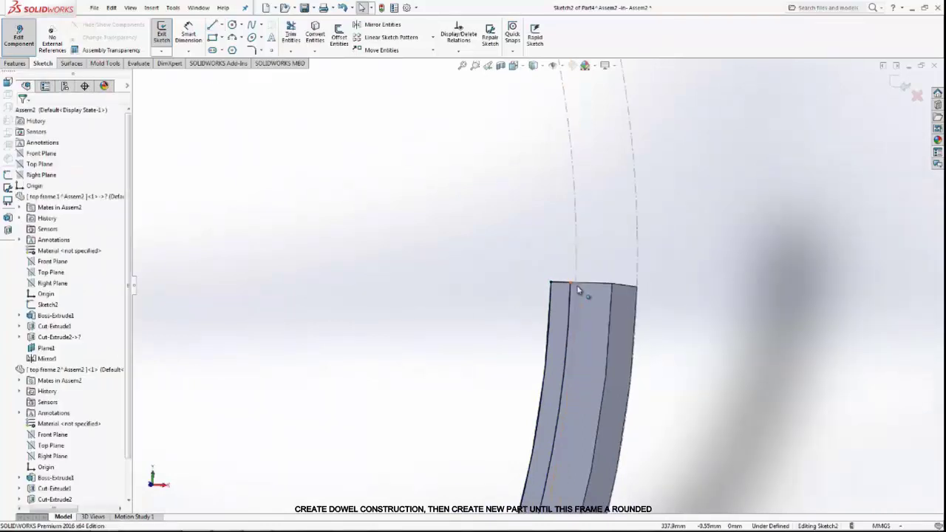
scroll(569, 279, down, 2)
scroll(559, 285, down, 2)
scroll(517, 289, down, 2)
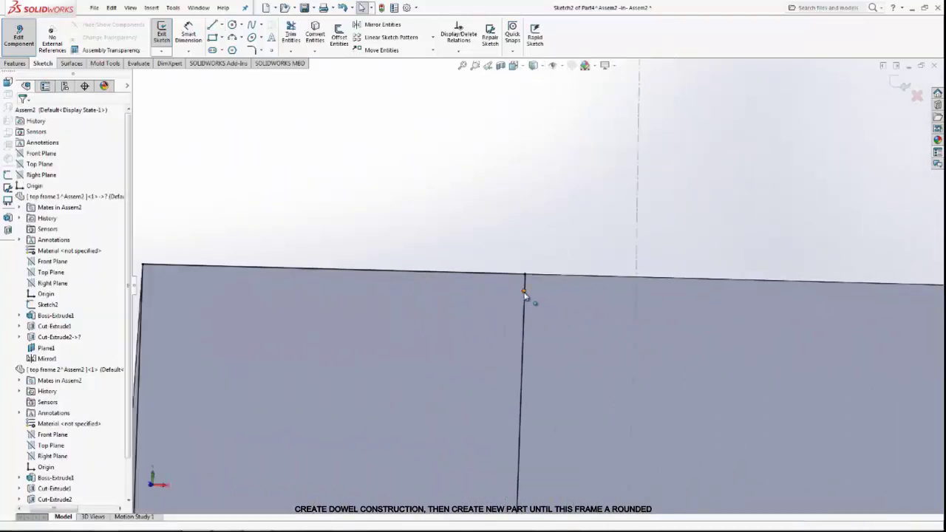
Step: Try deleting the top-end line's endpoint, dismiss the warning and clear the selection
click(525, 296)
key(Delete)
click(532, 271)
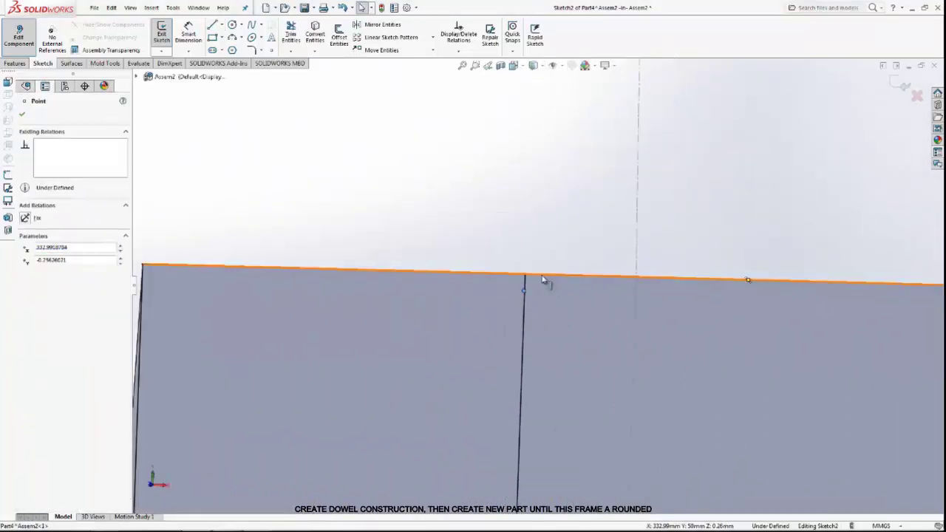
key(Escape)
scroll(445, 209, up, 3)
scroll(469, 244, up, 3)
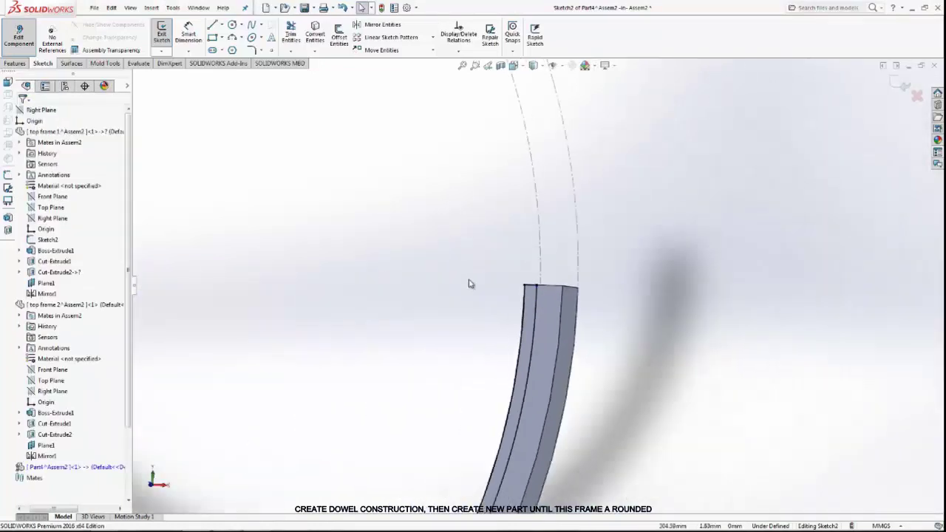
scroll(473, 303, up, 3)
Step: Calculate relations with Fully Define Sketch, then close it without applying
right_click(479, 281)
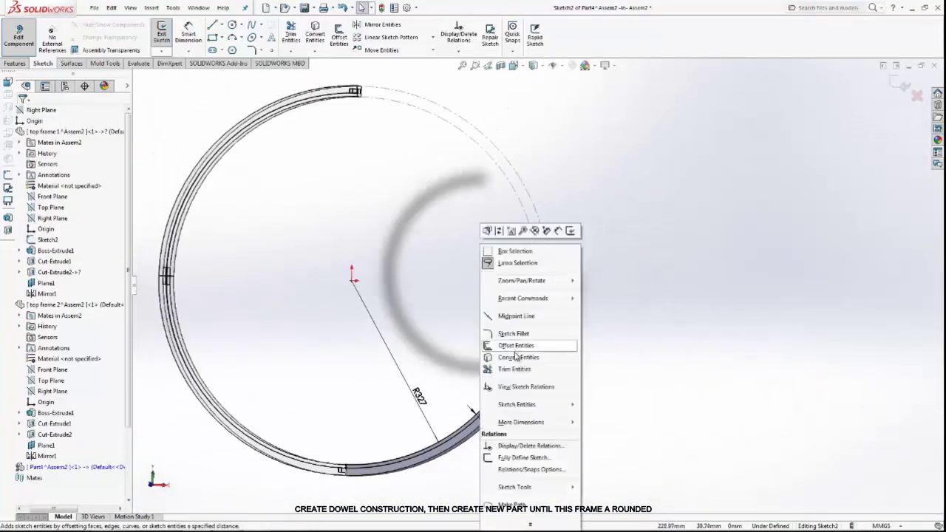
click(521, 456)
click(74, 166)
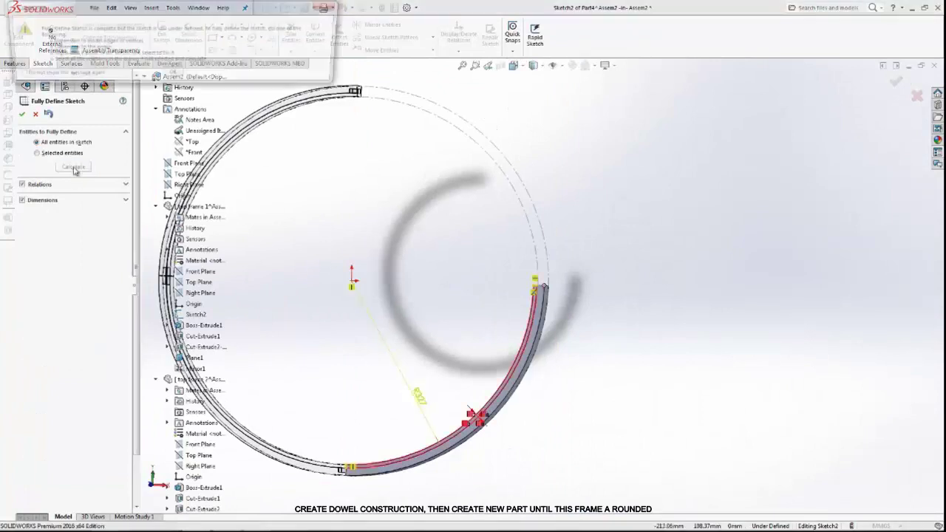
click(23, 115)
Step: Delete the radius line together with its R327 dimension
scroll(512, 314, down, 2)
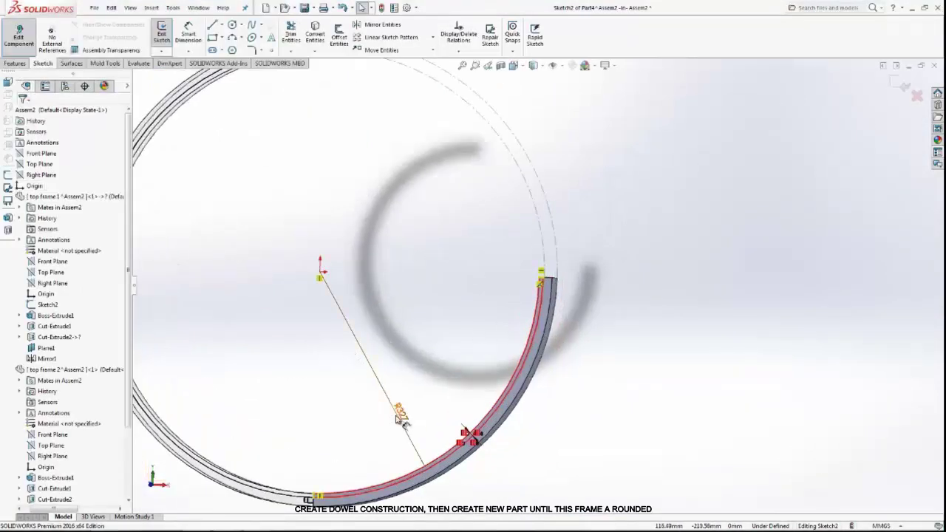
click(378, 371)
key(Delete)
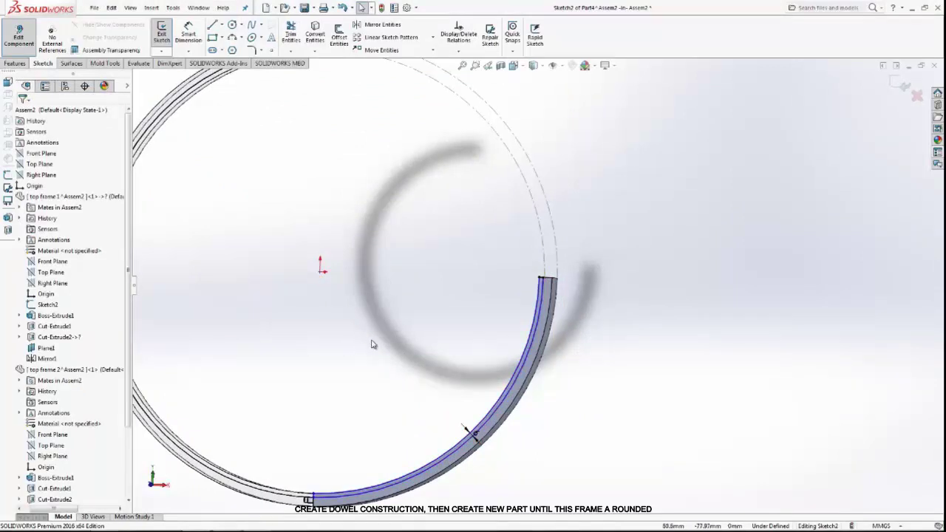
Step: Add a Fix relation to the sketched arc along the rim
scroll(373, 344, up, 2)
scroll(449, 409, down, 3)
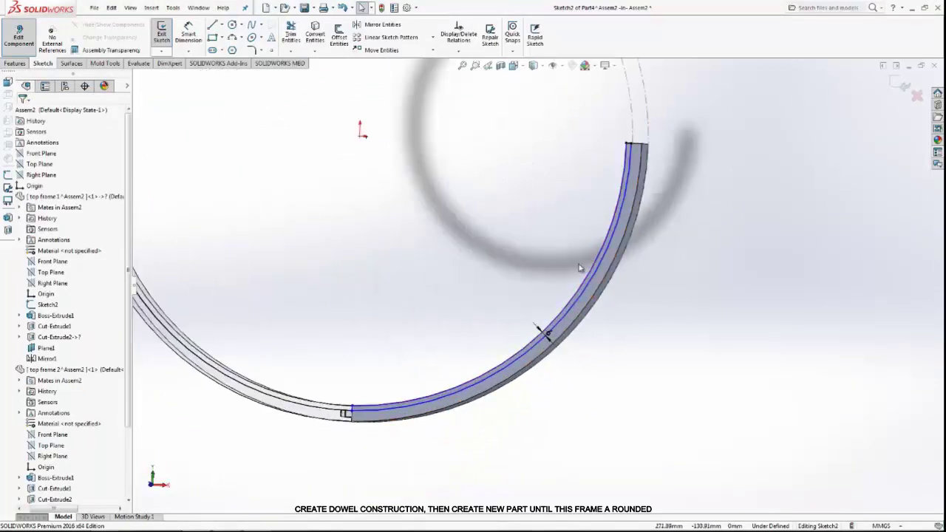
click(584, 288)
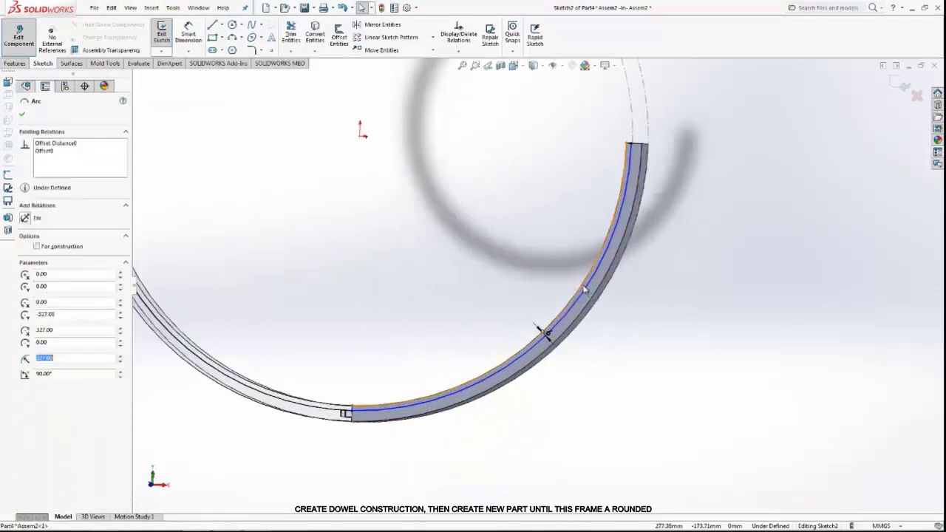
click(24, 218)
click(23, 115)
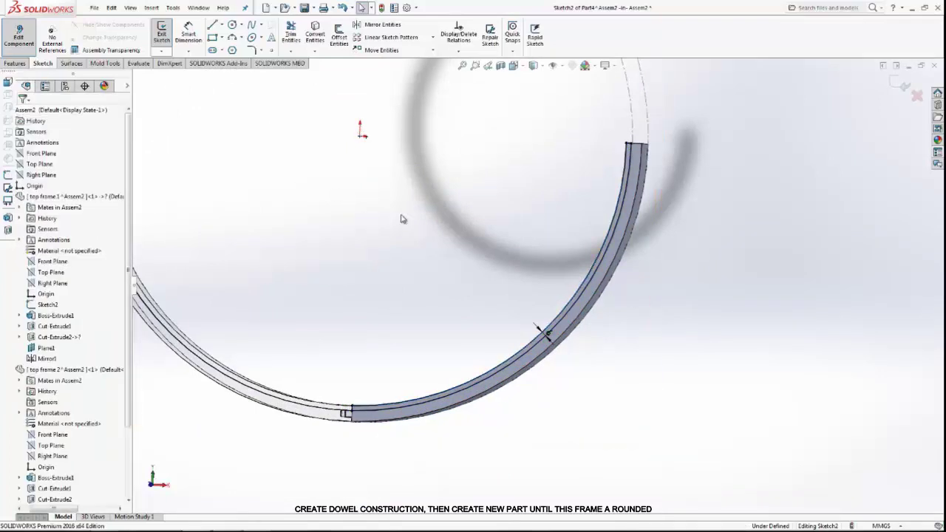
Step: Extruded-cut the Sketch2 ring contour as a 5 mm blind-depth groove
click(15, 63)
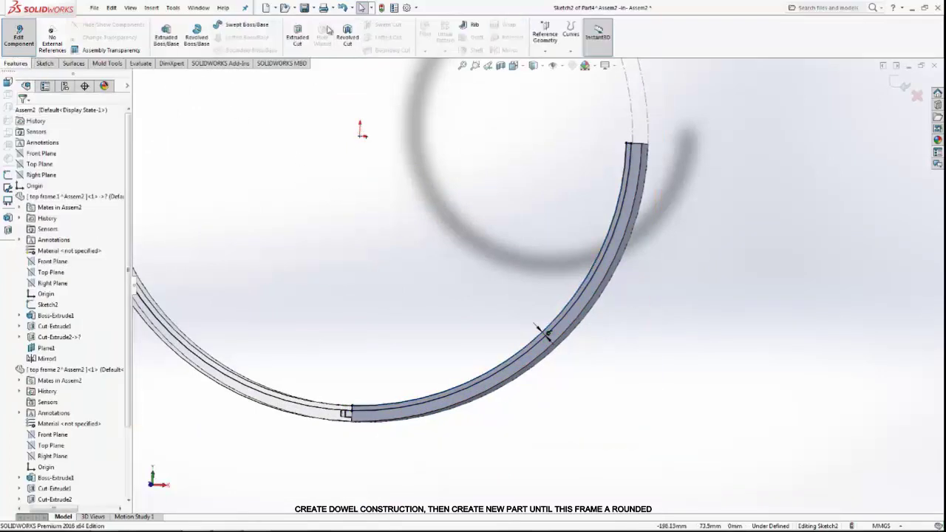
click(297, 35)
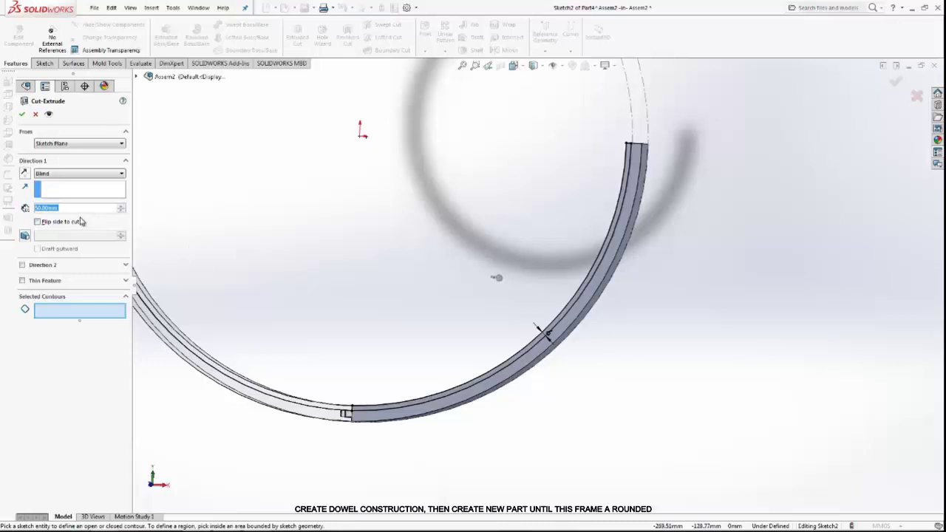
scroll(487, 380, down, 3)
click(505, 374)
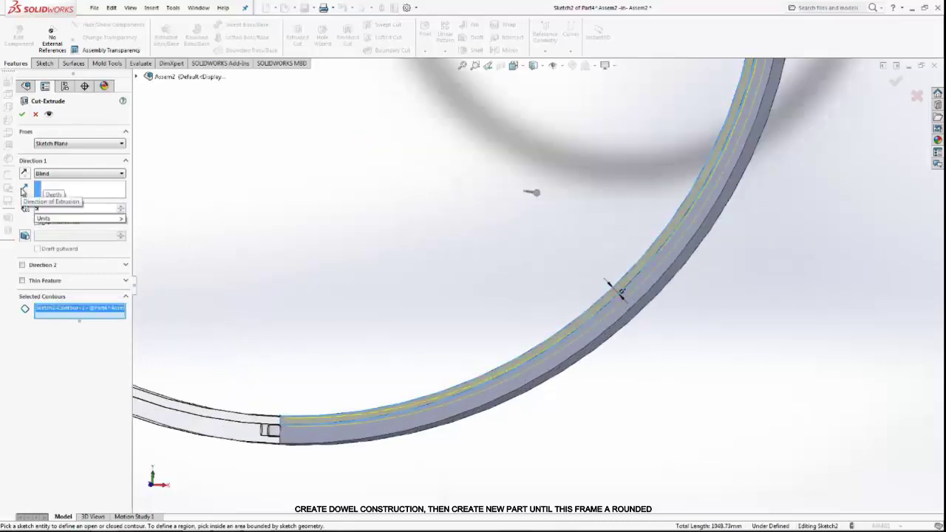
mouse_move(379, 318)
middle_down()
mouse_move(424, 247)
mouse_move(449, 247)
mouse_move(419, 279)
mouse_move(533, 344)
mouse_move(477, 338)
mouse_move(489, 368)
middle_up()
click(21, 114)
scroll(517, 358, up, 3)
scroll(502, 362, down, 2)
scroll(490, 367, down, 3)
scroll(498, 312, down, 2)
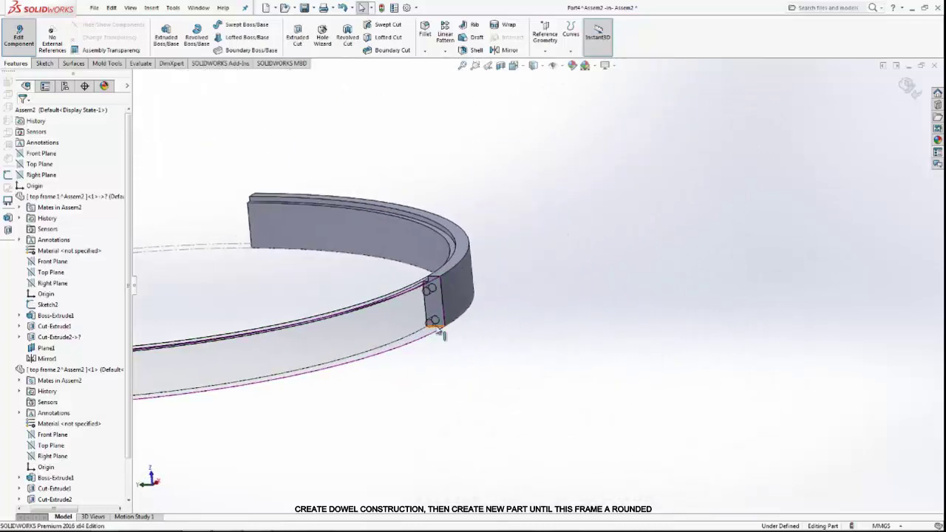
scroll(436, 310, down, 3)
Step: Start a sketch on the rim's end face and draw two circles over the dowels
click(455, 269)
click(492, 238)
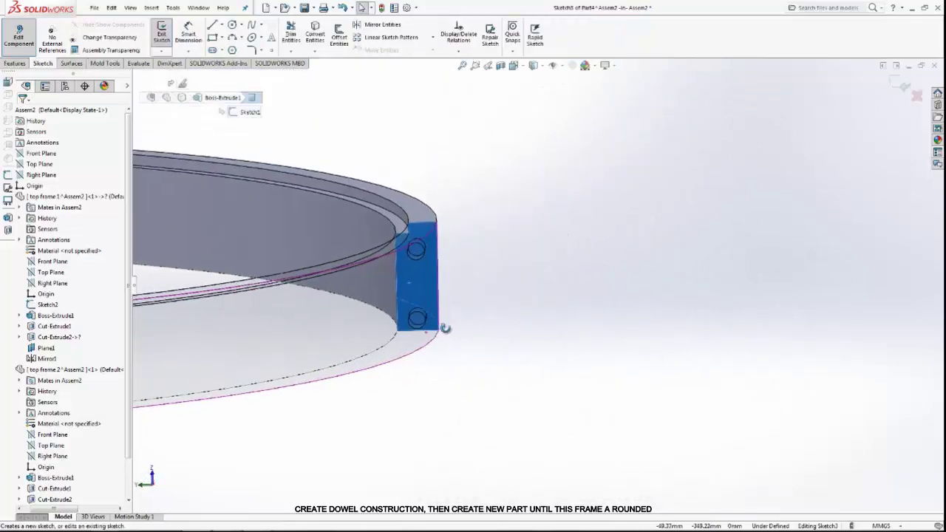
click(233, 26)
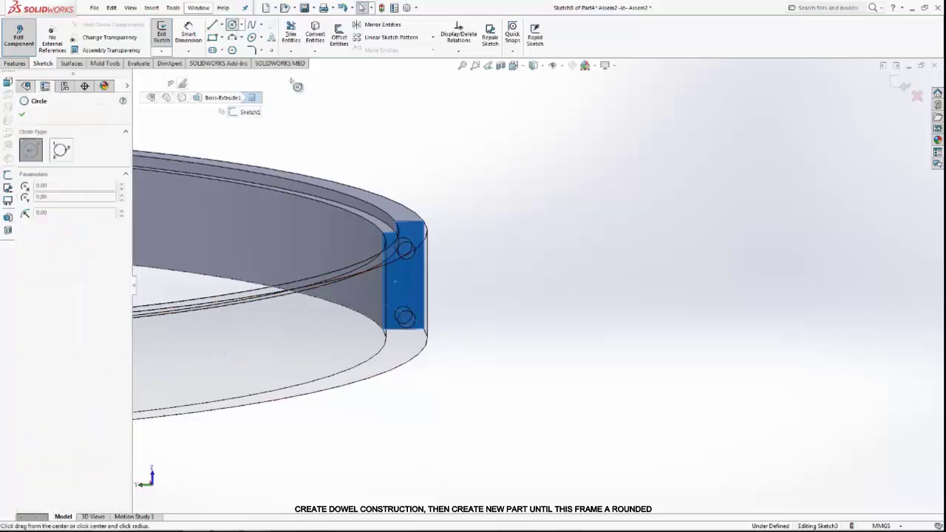
scroll(458, 311, down, 3)
scroll(473, 325, down, 2)
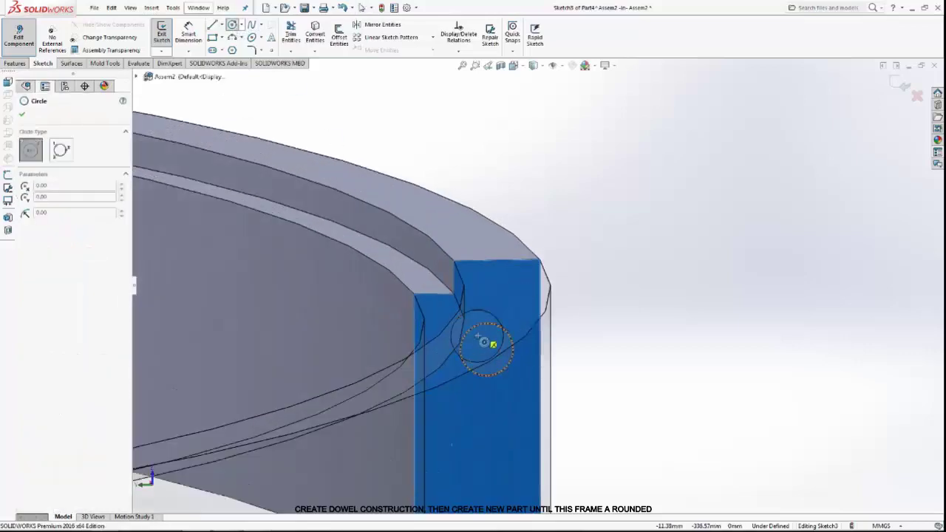
click(484, 341)
click(508, 331)
scroll(532, 354, up, 2)
scroll(540, 362, up, 2)
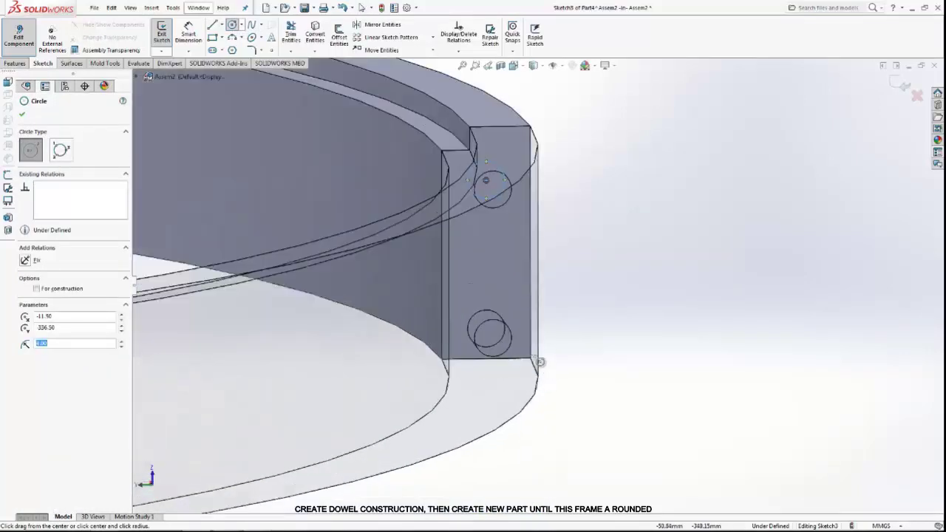
scroll(540, 362, down, 2)
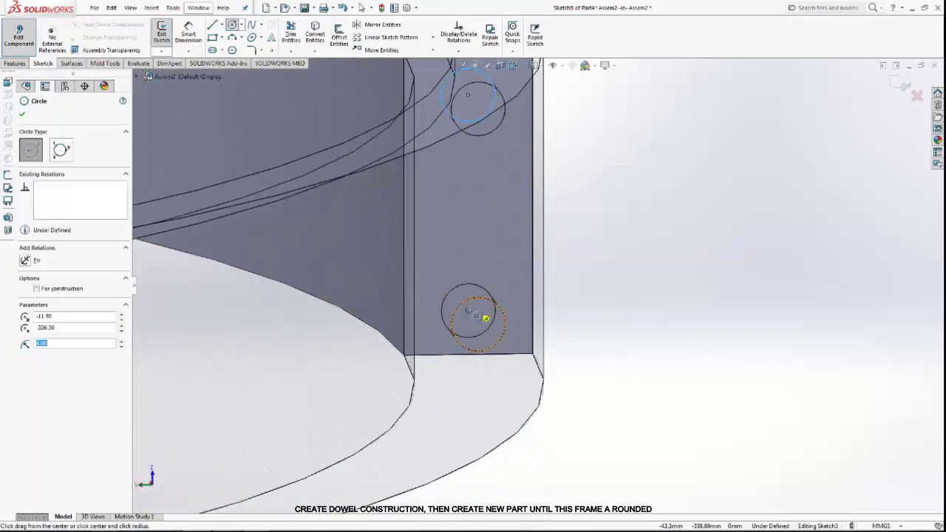
click(467, 310)
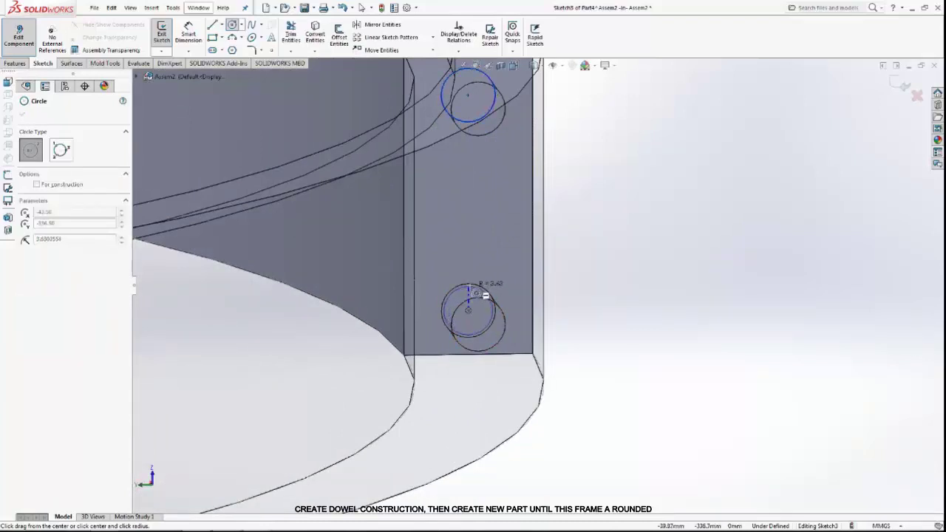
click(485, 293)
right_click(584, 193)
click(599, 219)
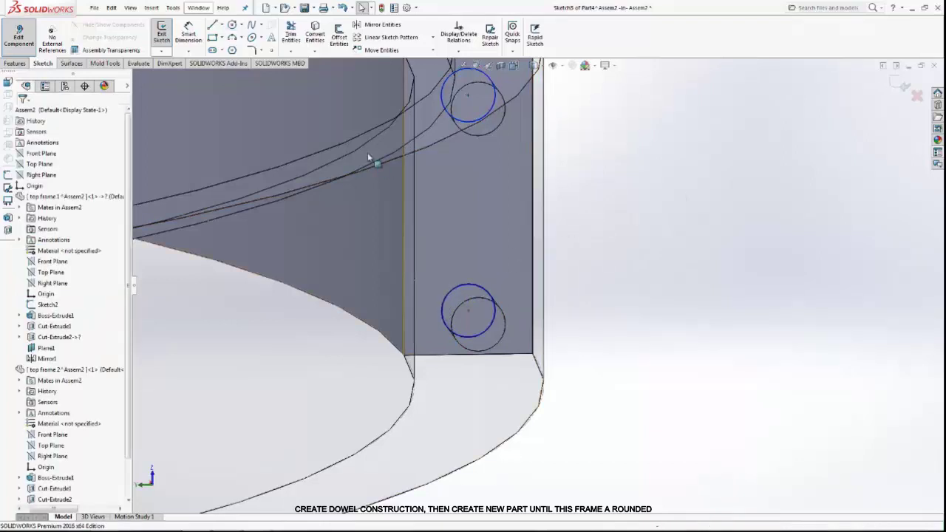
Step: Dimension both circles to 8 mm diameter
click(188, 33)
click(489, 110)
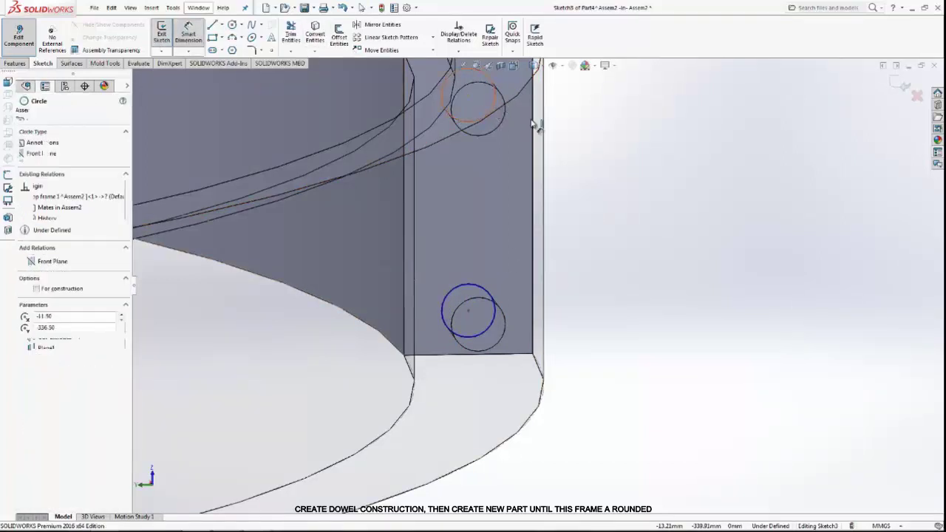
click(576, 136)
click(531, 130)
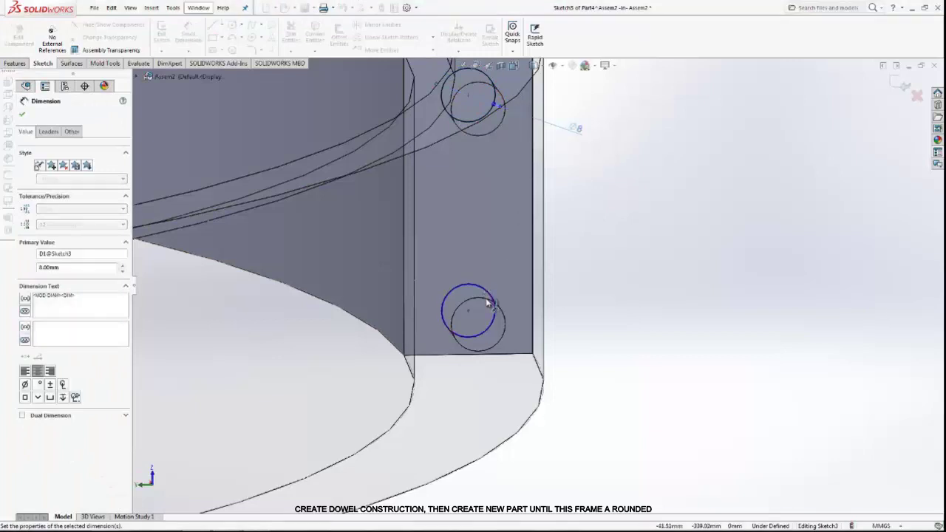
click(493, 299)
click(587, 269)
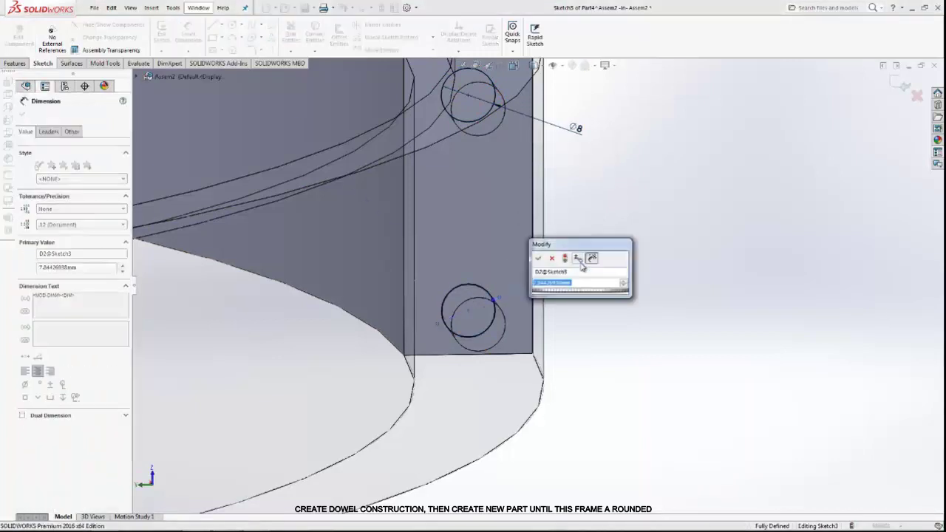
text(8)
key(Return)
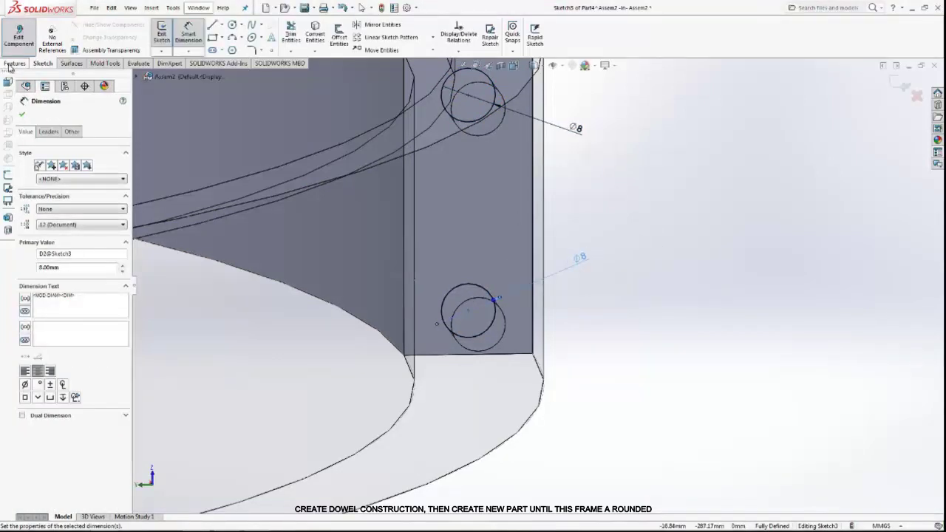
click(15, 64)
click(297, 37)
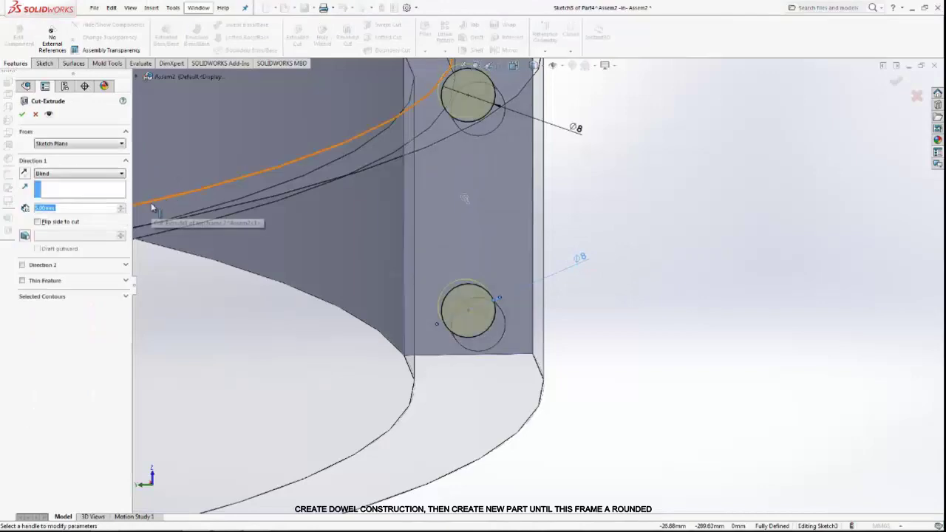
Step: Cut the two dowel holes 15 mm deep
text(15)
key(Return)
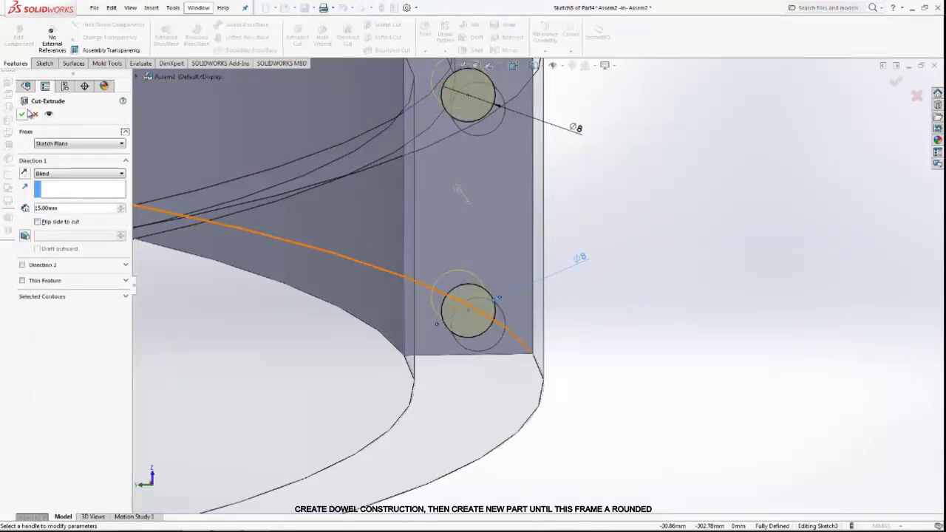
click(22, 113)
scroll(620, 291, up, 5)
mouse_move(618, 291)
middle_down()
mouse_move(386, 261)
mouse_move(403, 325)
middle_up()
Step: Create reference Plane1 midway between the rim's two end faces
click(544, 33)
click(555, 67)
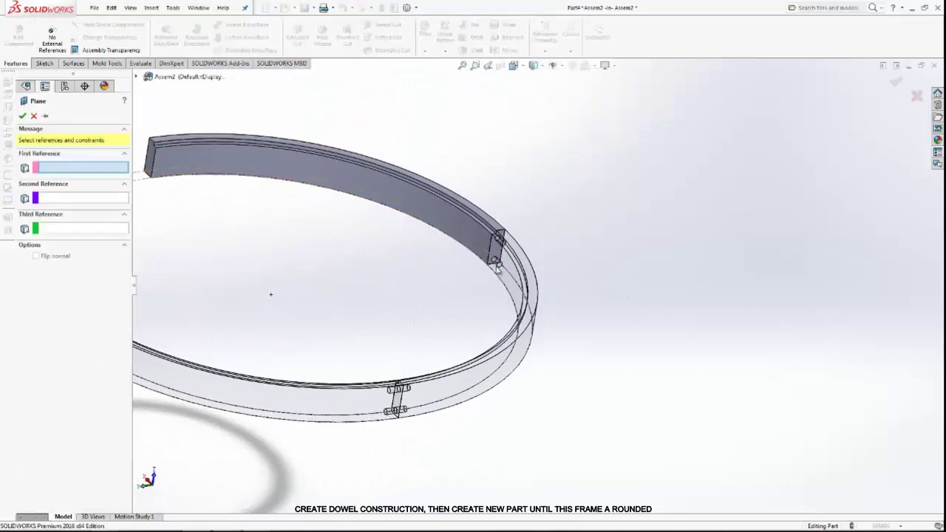
scroll(510, 240, down, 3)
click(512, 242)
scroll(413, 239, up, 3)
scroll(309, 202, down, 4)
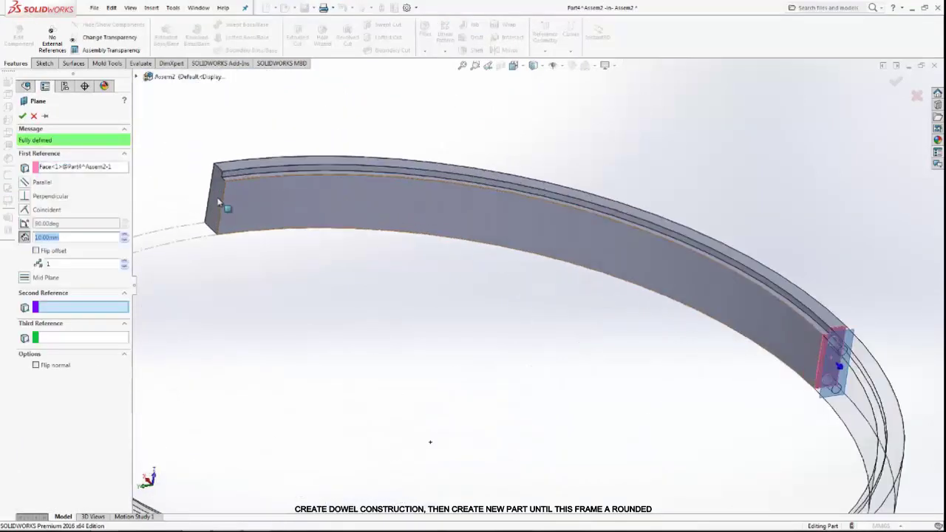
click(216, 199)
click(22, 116)
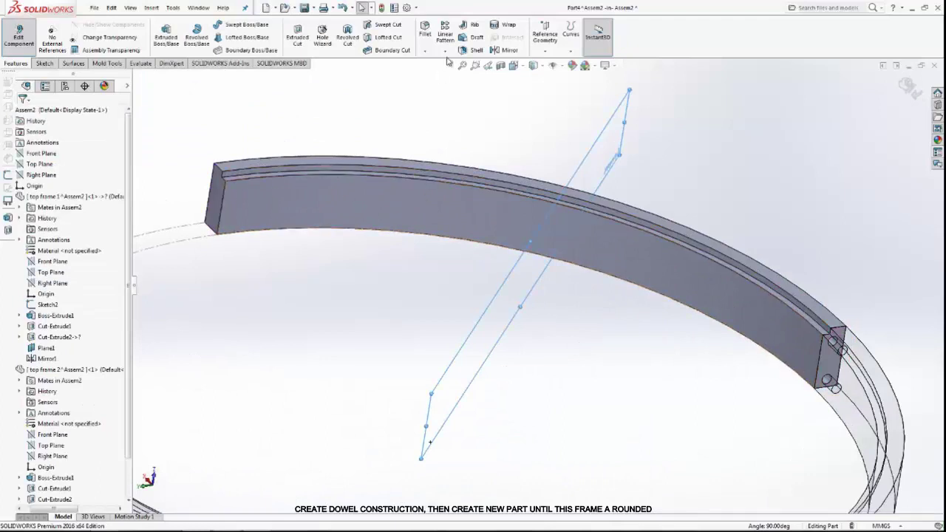
Step: Mirror the dowel hole cut (Cut-Extrude2) about Plane1 to the other end
click(508, 50)
scroll(887, 358, down, 3)
scroll(887, 358, down, 2)
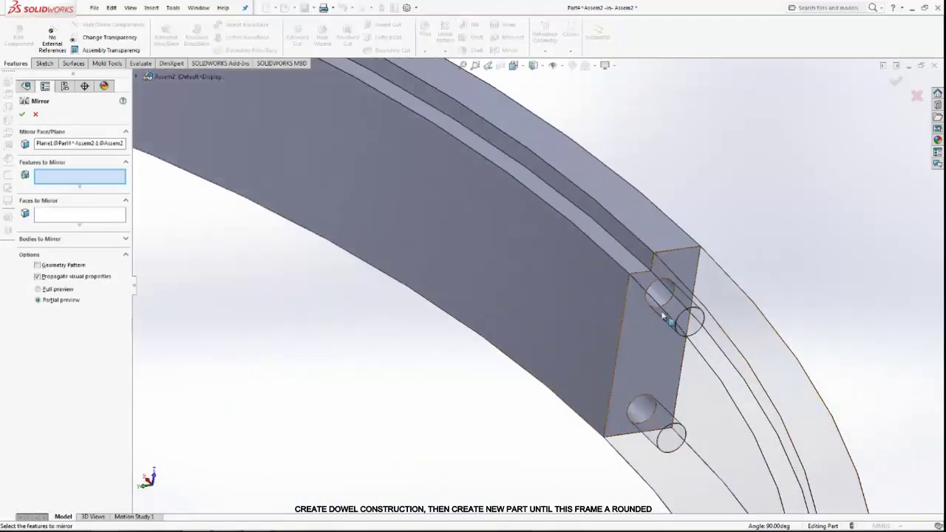
click(660, 294)
scroll(536, 295, up, 3)
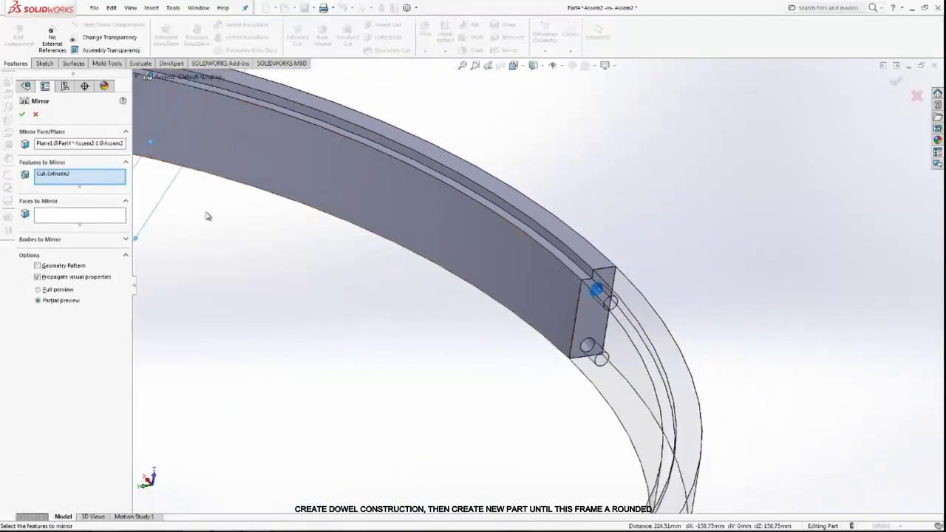
click(22, 115)
scroll(550, 310, up, 5)
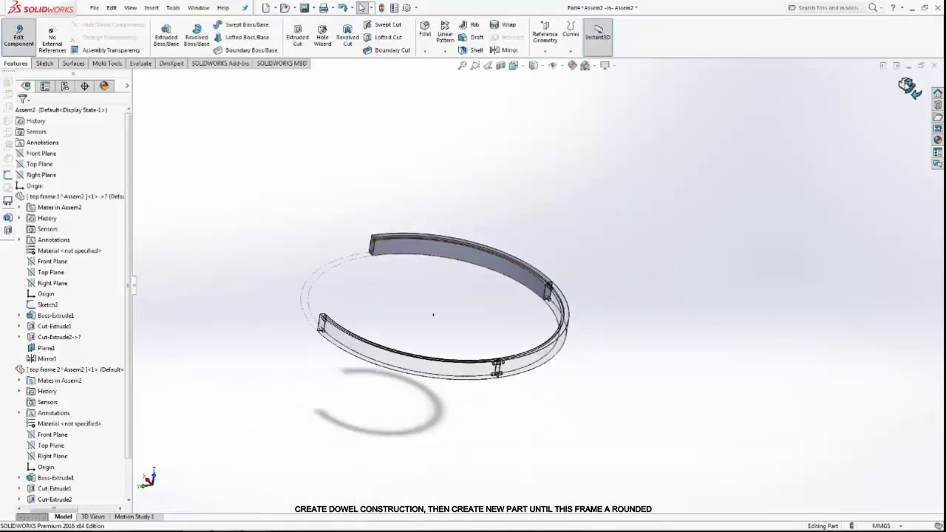
Step: Exit part editing back to Assem2 and begin renaming the Part4 component
click(909, 86)
scroll(481, 215, up, 2)
middle_drag(481, 215, 458, 229)
scroll(452, 235, down, 3)
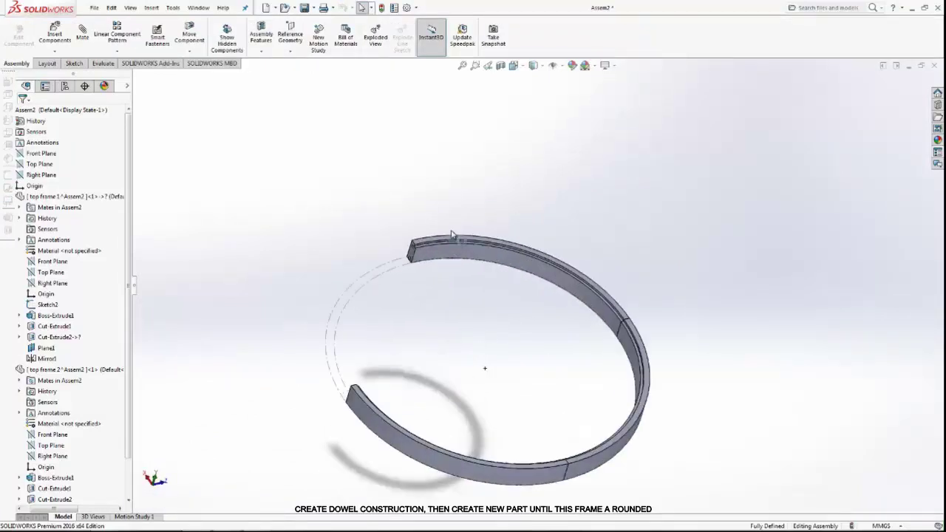
scroll(452, 235, down, 2)
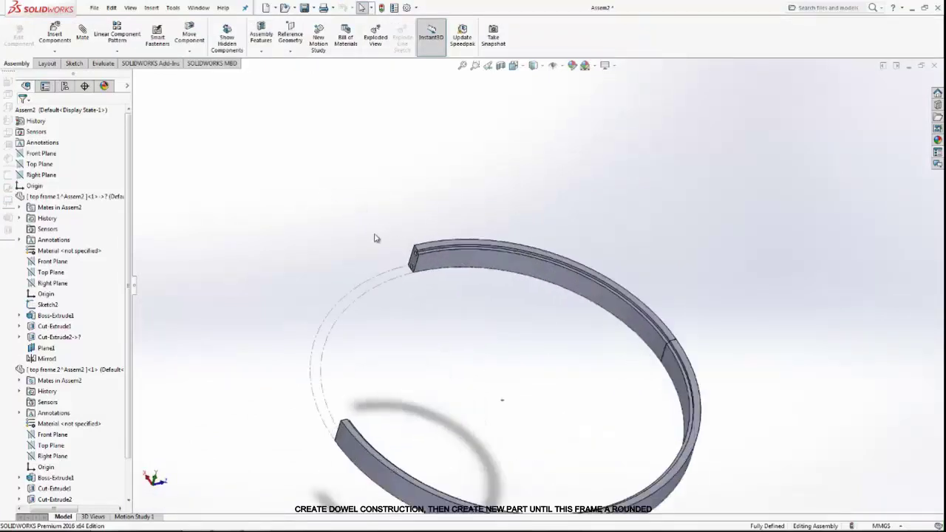
scroll(92, 415, down, 2)
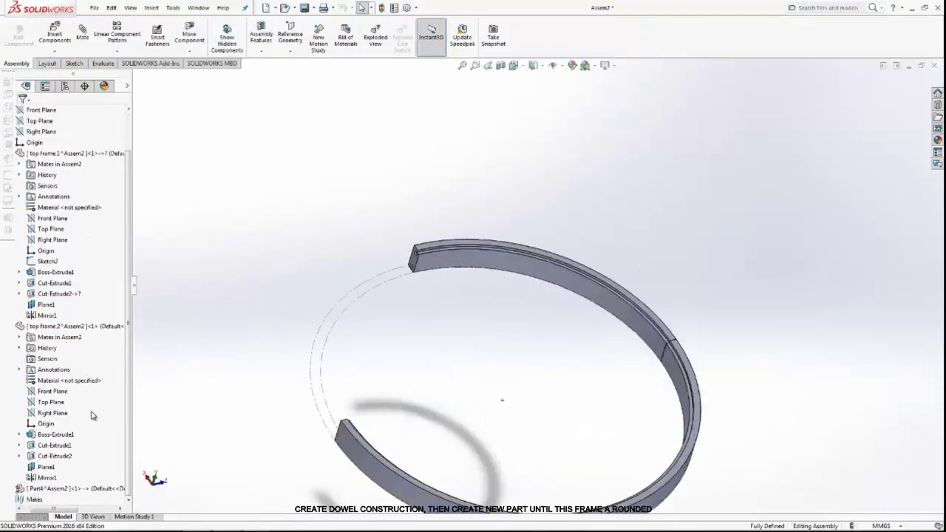
right_click(71, 488)
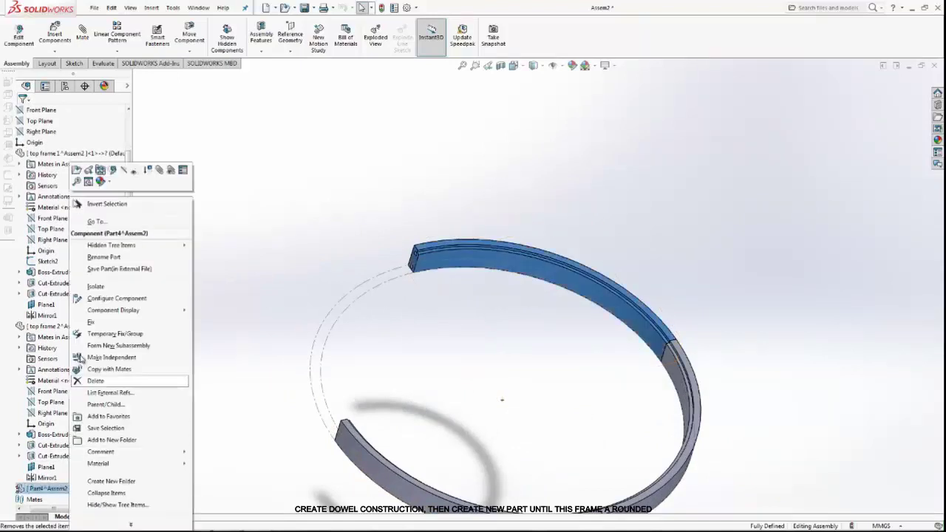
click(122, 257)
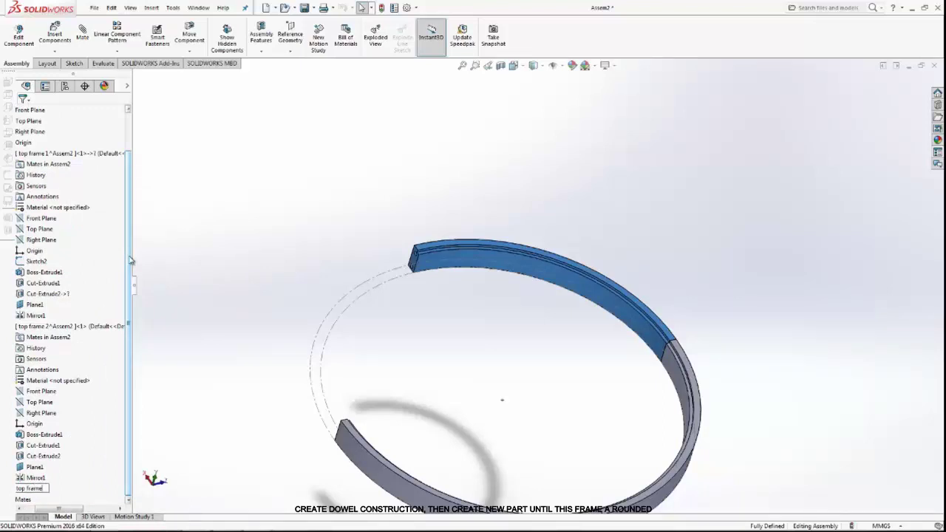
text(3)
Step: Commit the name 'top frame 3' for the third ring component and zoom out
click(327, 244)
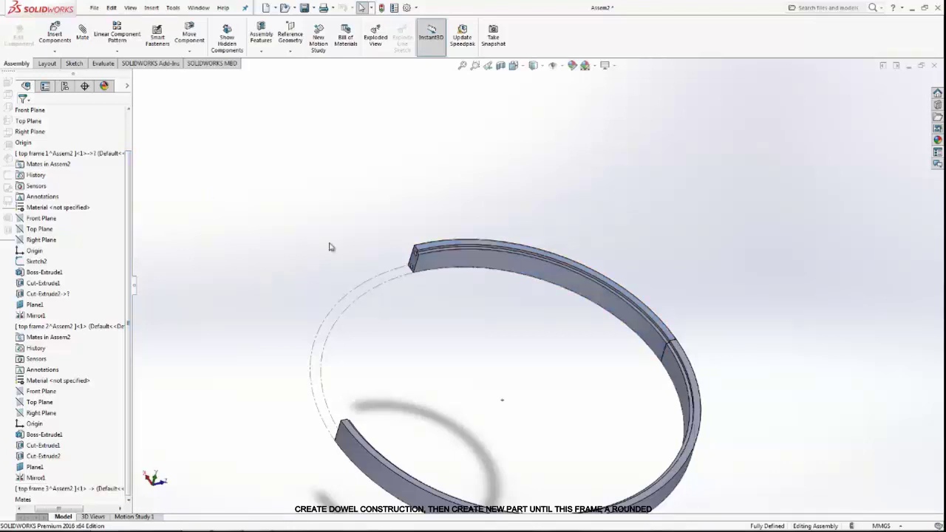
scroll(406, 317, up, 5)
click(363, 6)
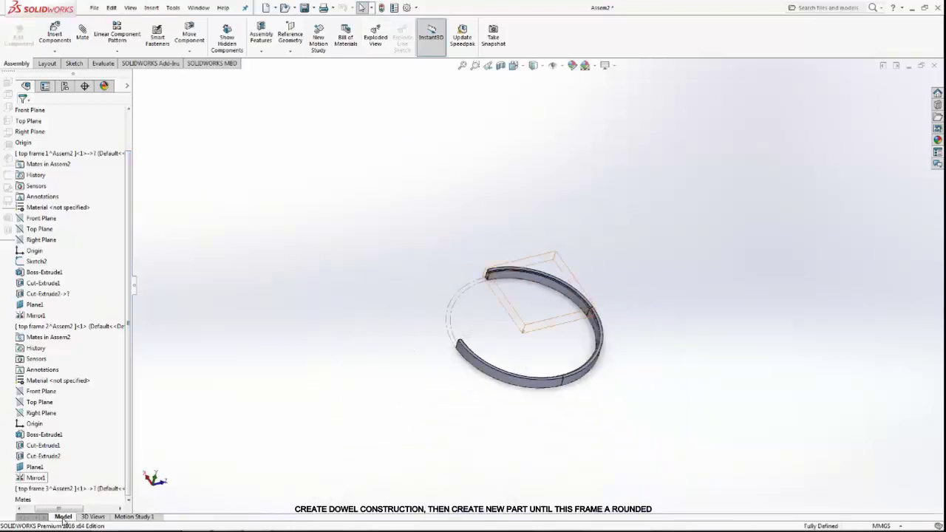
drag(71, 510, 29, 500)
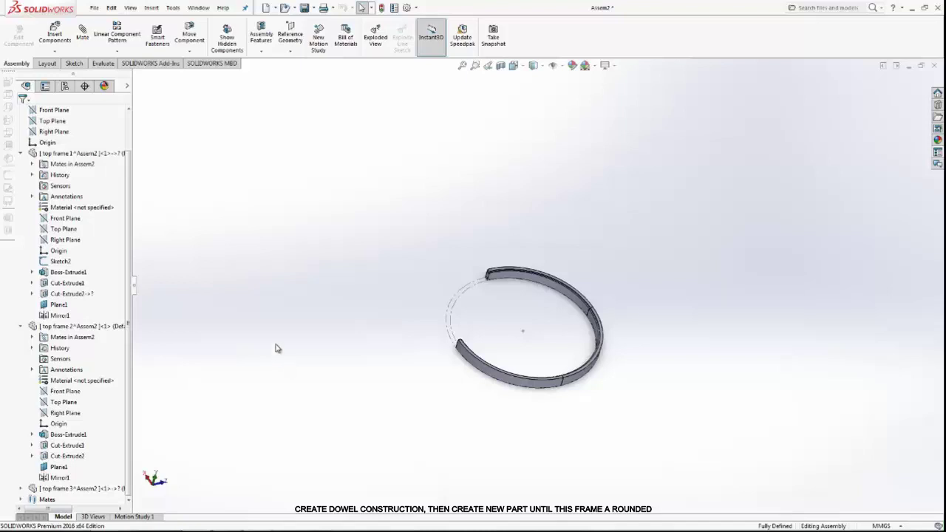
Step: Insert a new in-context part with its sketch placed on the ring face
click(55, 51)
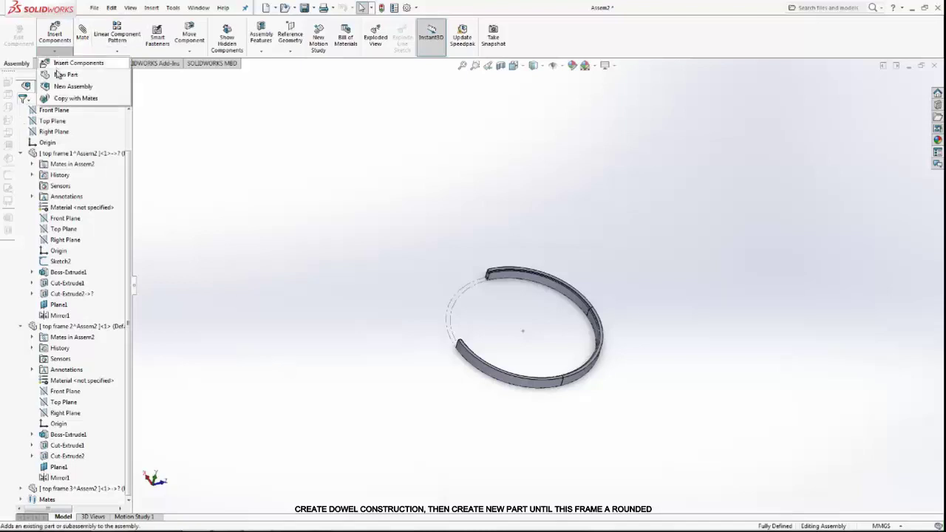
click(65, 74)
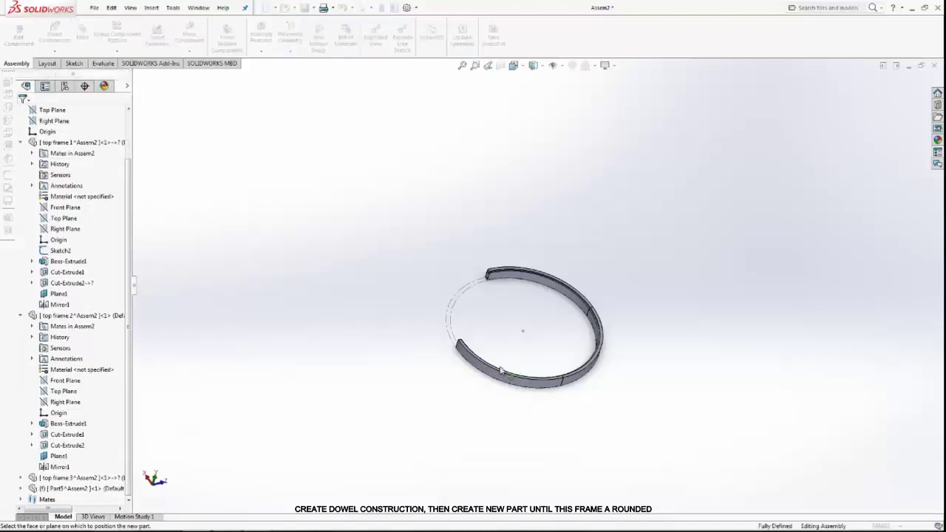
scroll(464, 333, down, 5)
scroll(465, 321, down, 3)
click(502, 321)
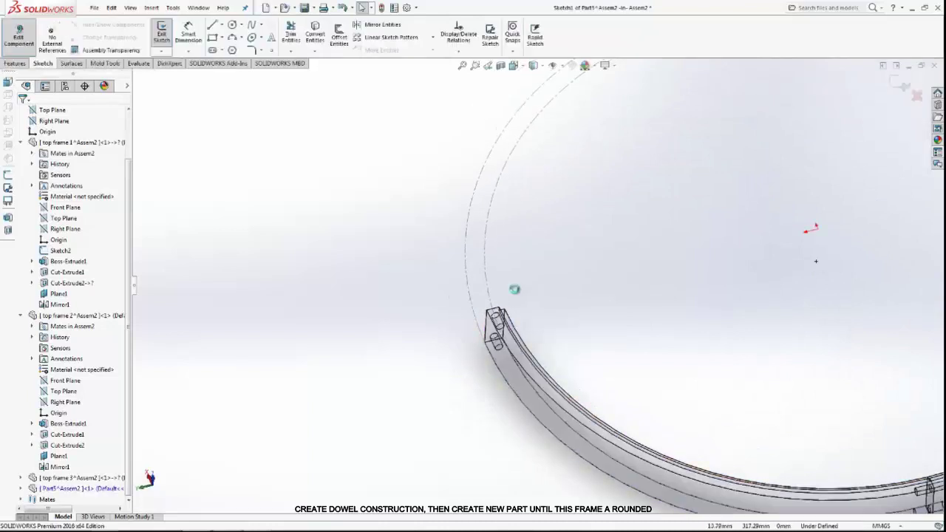
scroll(512, 289, up, 5)
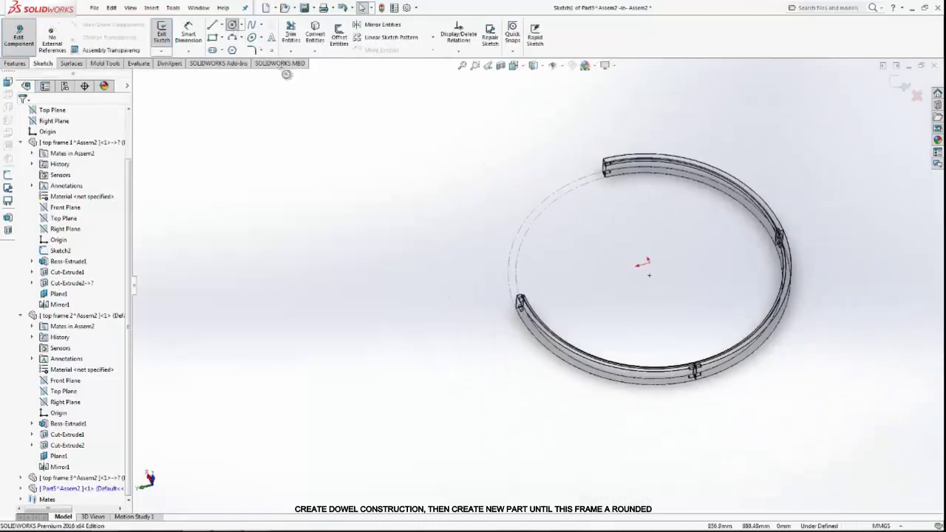
Step: Draw a circle centred on the origin and dimension its diameter to 692 mm
click(646, 264)
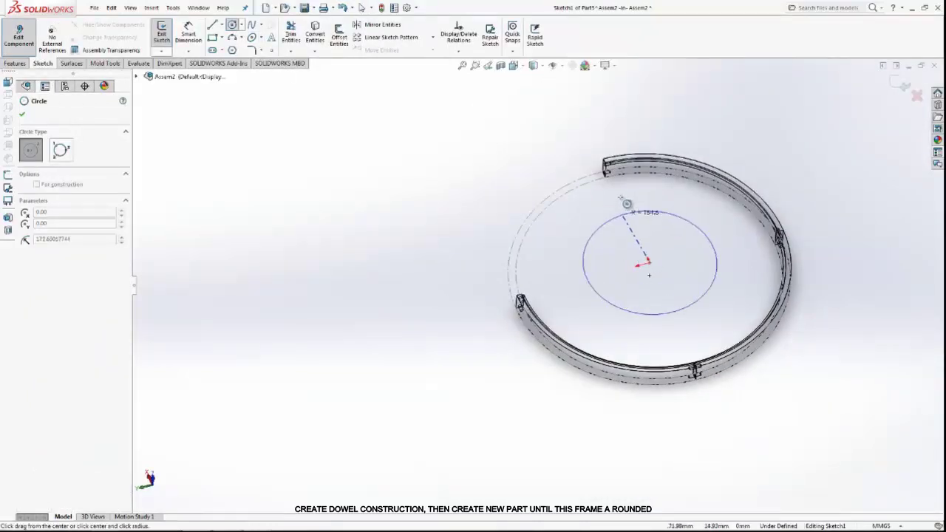
click(509, 212)
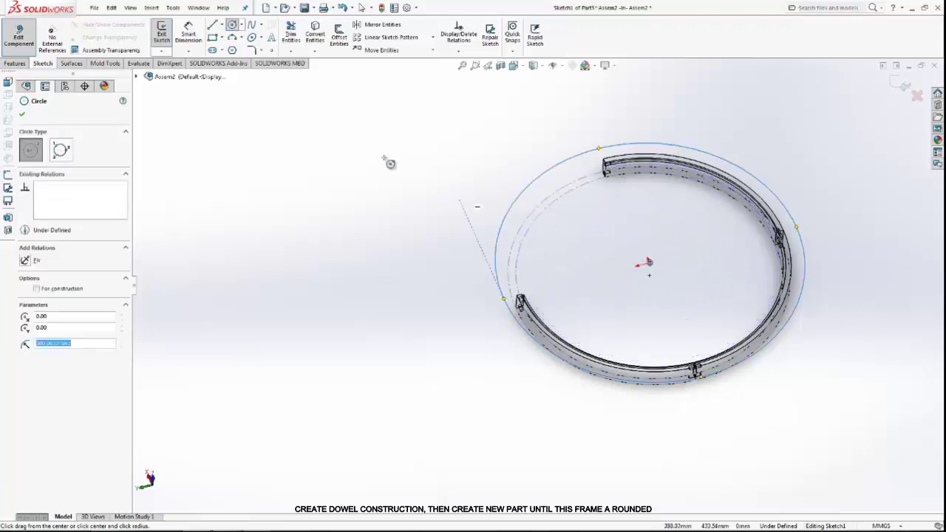
click(194, 34)
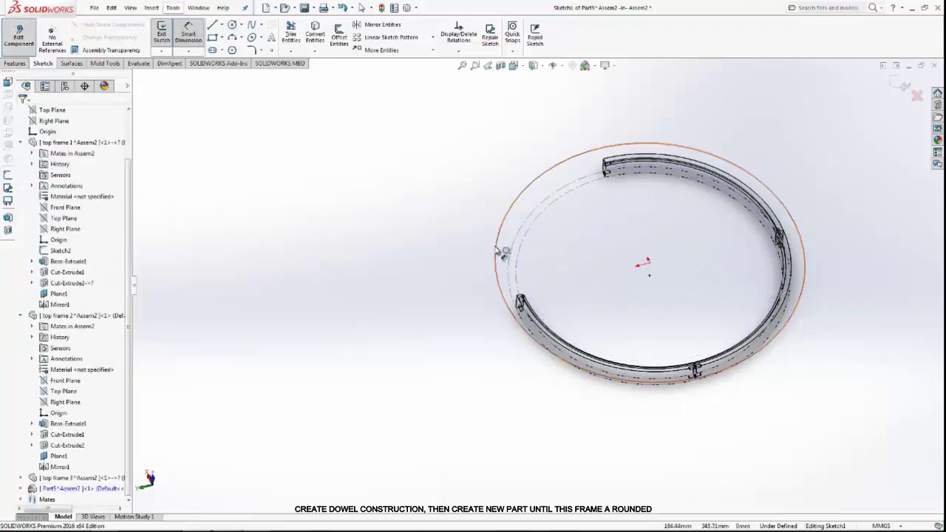
click(497, 251)
click(415, 245)
text(692)
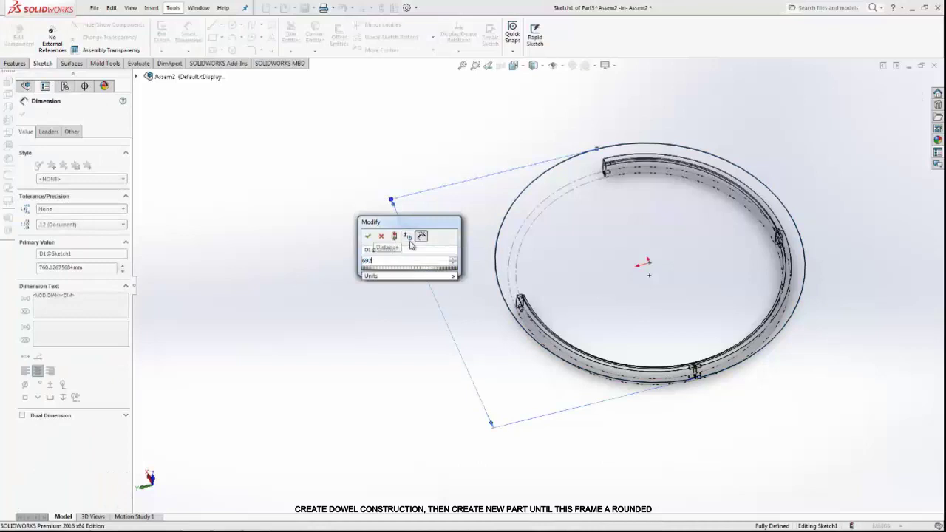
key(Return)
click(22, 115)
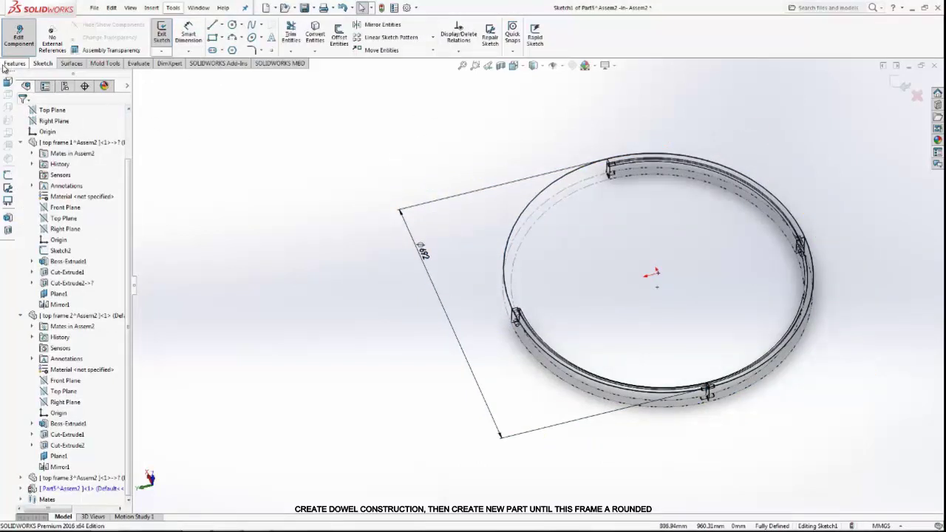
Step: Offset the 692 mm circle to one side
click(341, 34)
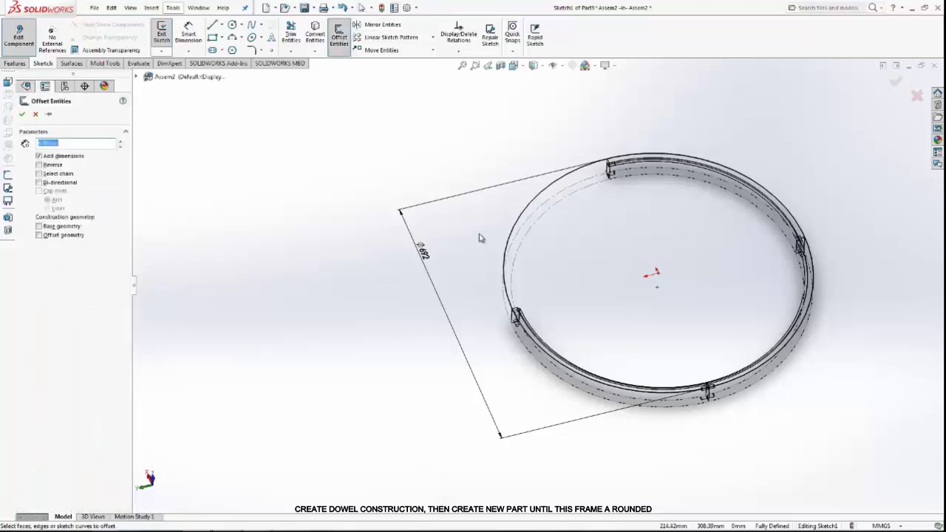
click(506, 258)
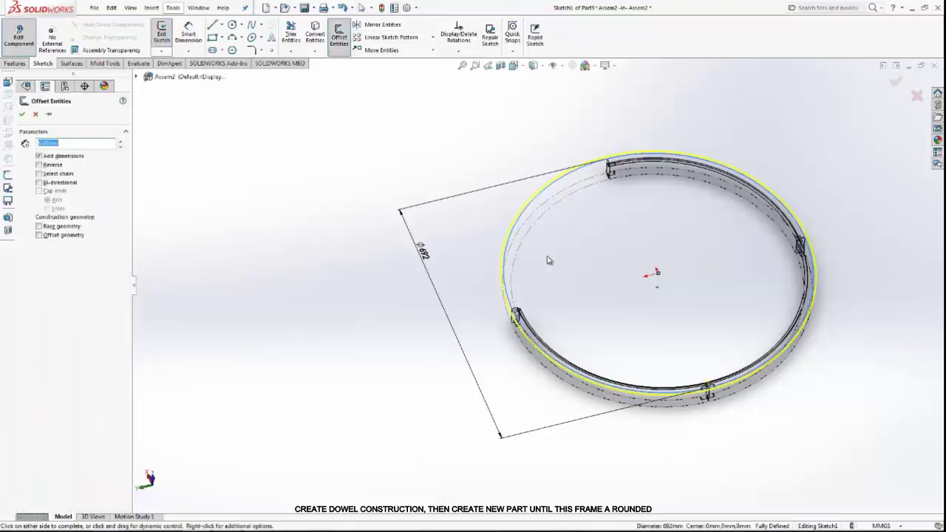
text(19)
click(544, 259)
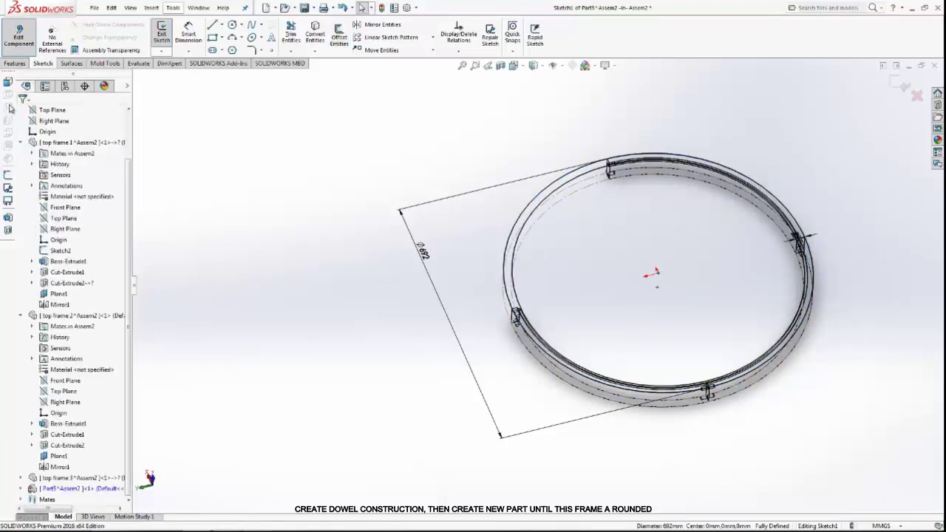
Step: Draw two radial lines from the origin to the top ring end and the ring's corner
click(212, 25)
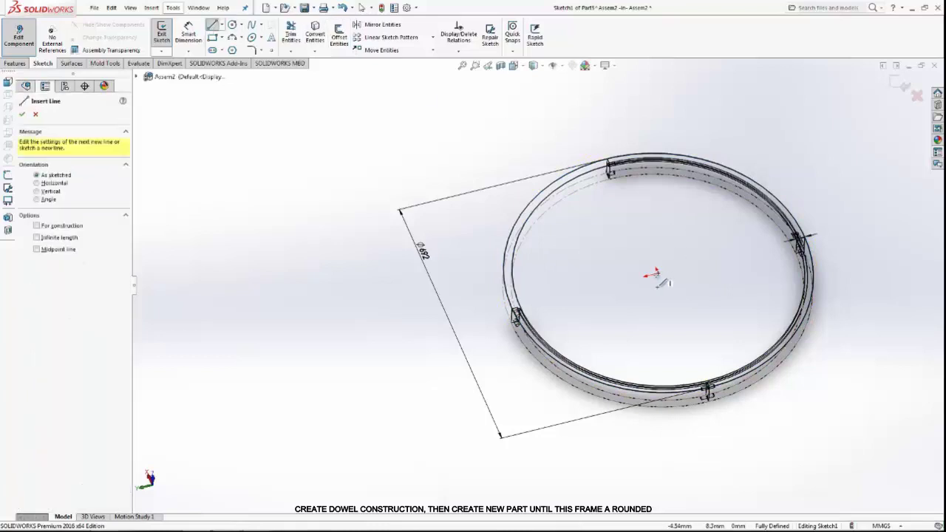
click(657, 273)
click(608, 160)
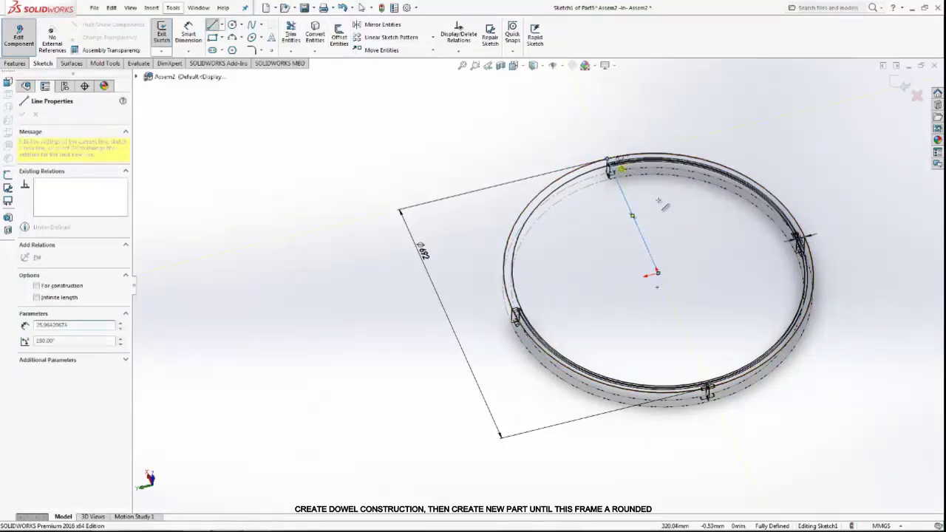
right_click(669, 210)
click(669, 210)
key(l)
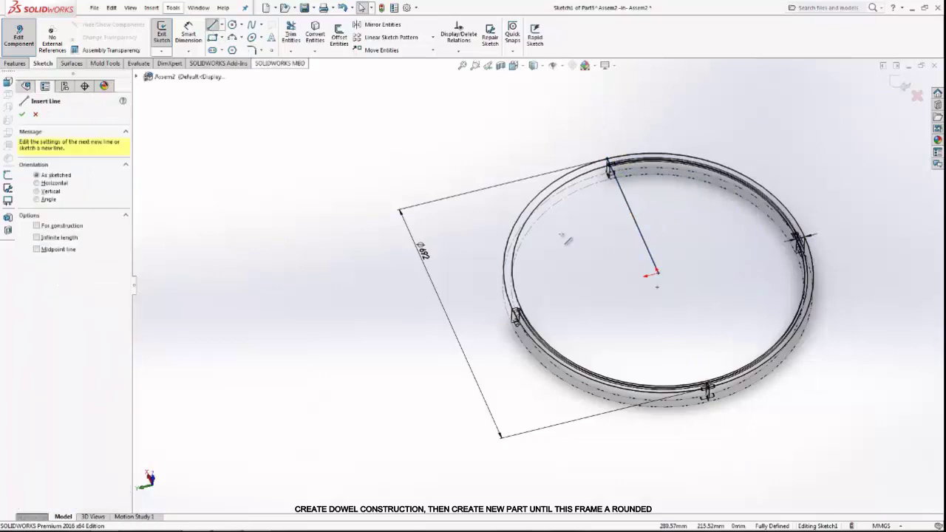
click(657, 274)
scroll(539, 306, down, 3)
scroll(528, 294, down, 3)
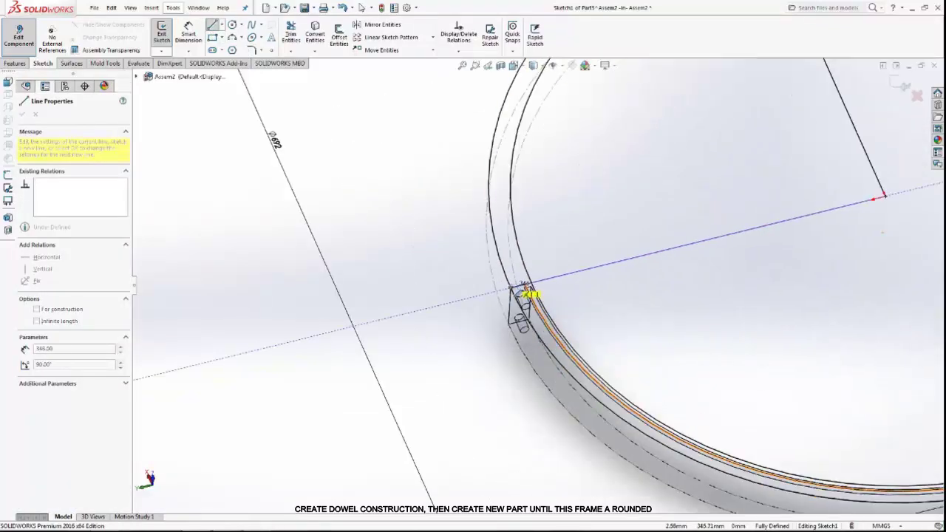
click(526, 290)
right_click(591, 221)
click(600, 239)
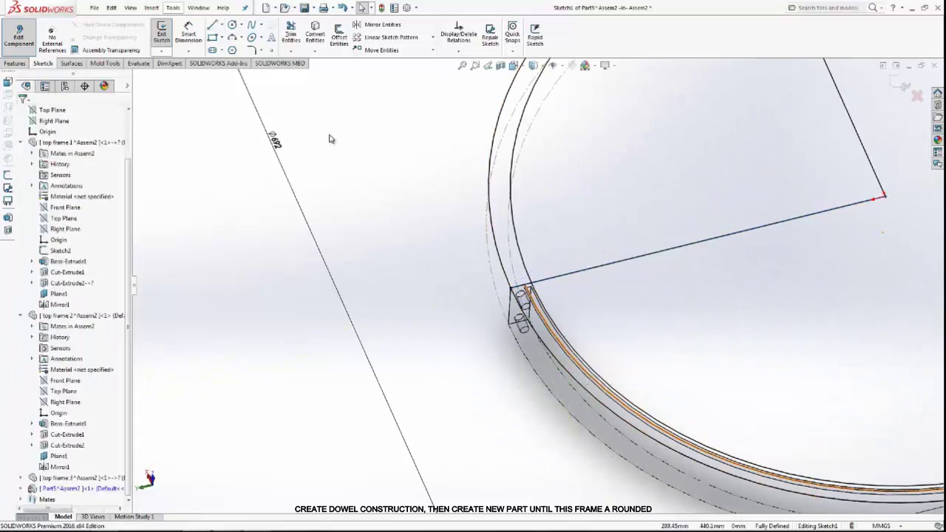
scroll(375, 167, up, 2)
scroll(422, 209, up, 2)
scroll(391, 158, up, 3)
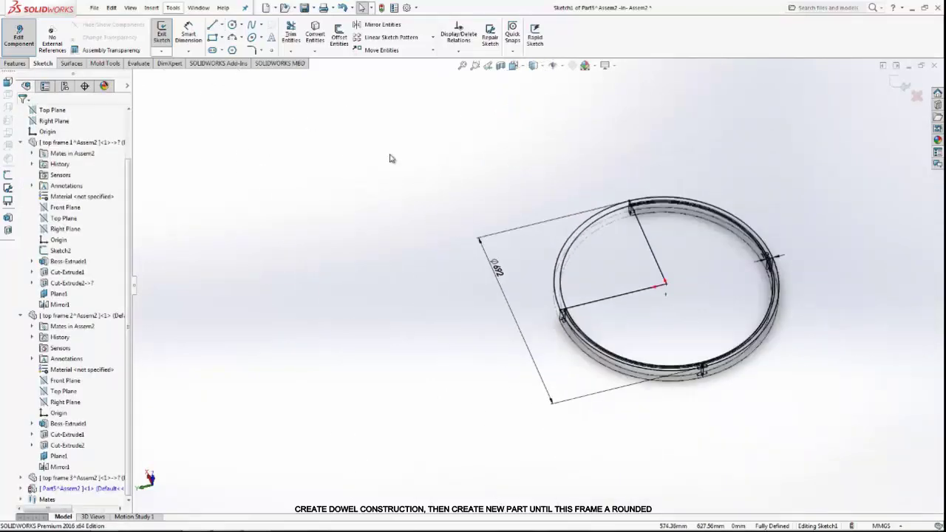
Step: Power-trim the circle and line pieces to leave a curved band across the gap
click(291, 36)
drag(706, 288, 725, 140)
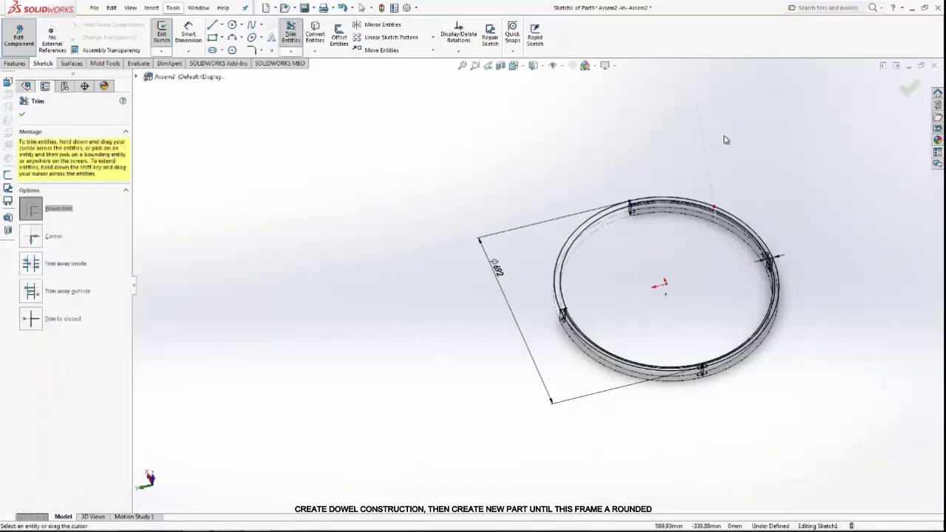
scroll(669, 239, down, 4)
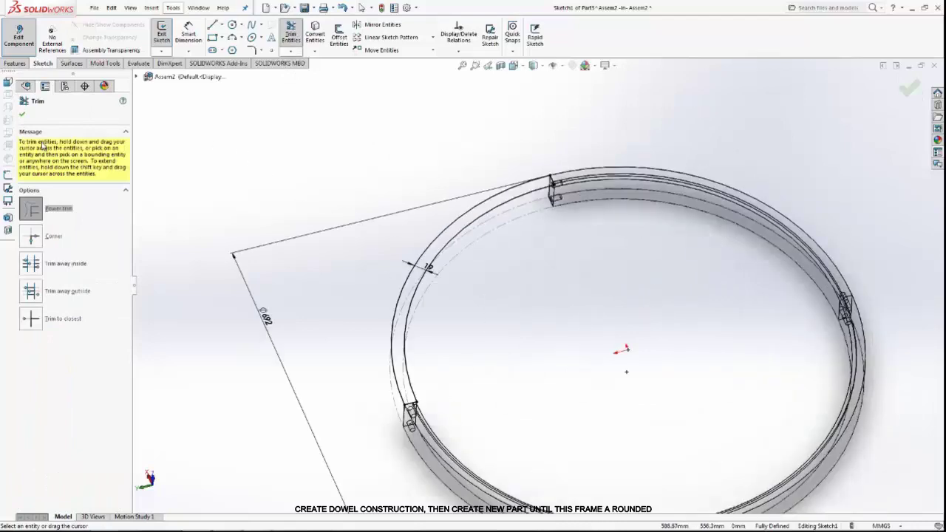
click(22, 116)
click(15, 63)
Step: Extrude the trimmed band 50 mm in the reversed direction to fill the gap
click(166, 33)
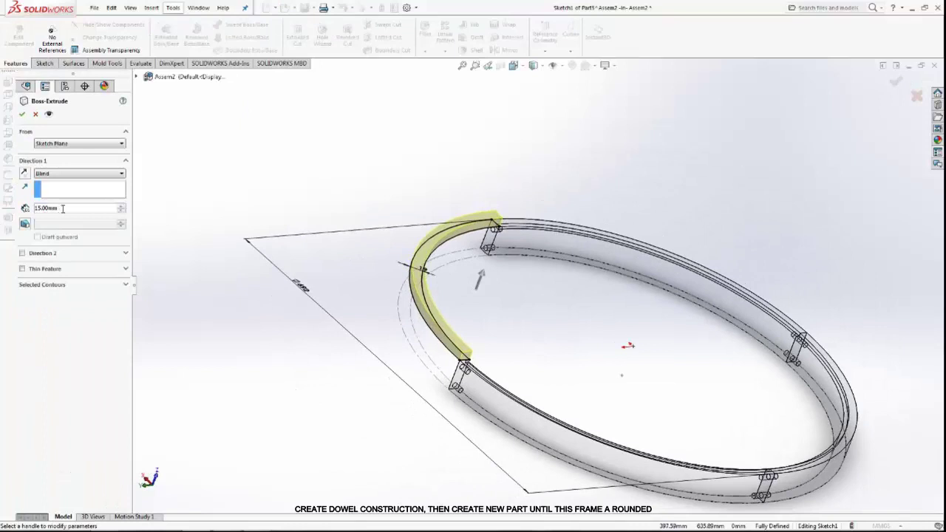
text(50)
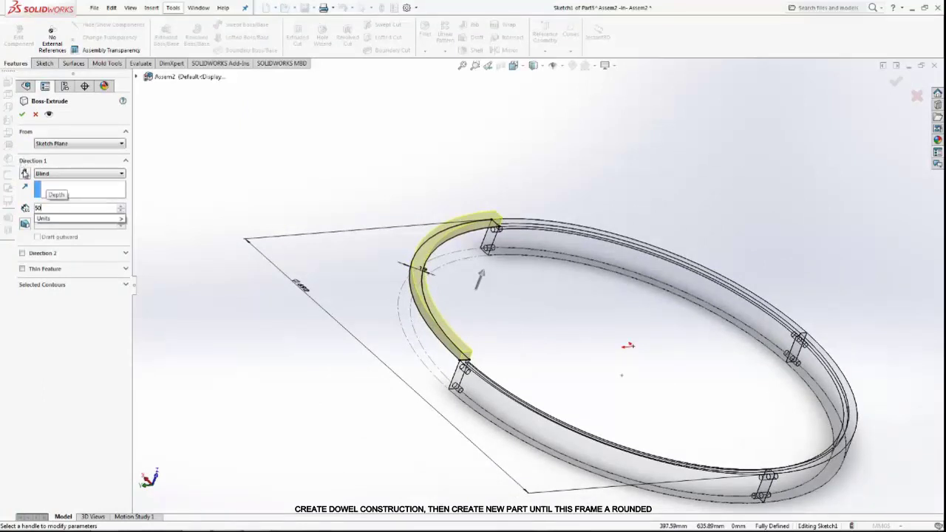
key(Return)
click(24, 174)
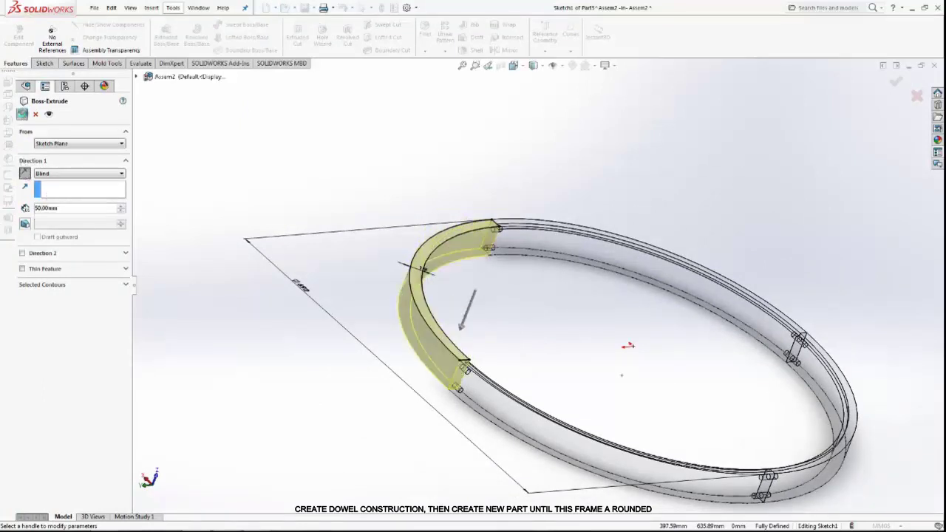
key(Return)
scroll(509, 312, down, 2)
scroll(481, 371, down, 2)
scroll(415, 215, down, 3)
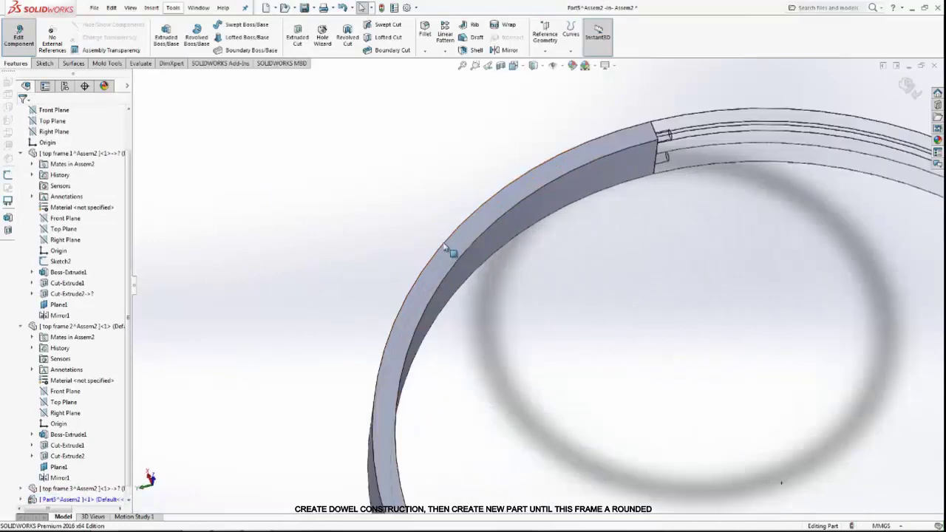
click(445, 248)
Step: Sketch on the top face, converting the ring's inner edge and offsetting it
click(490, 217)
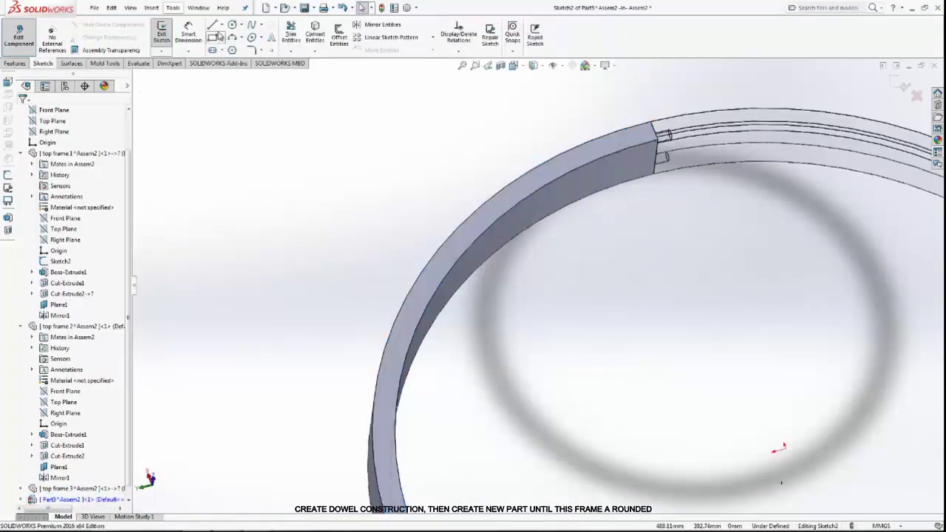
click(314, 33)
click(452, 273)
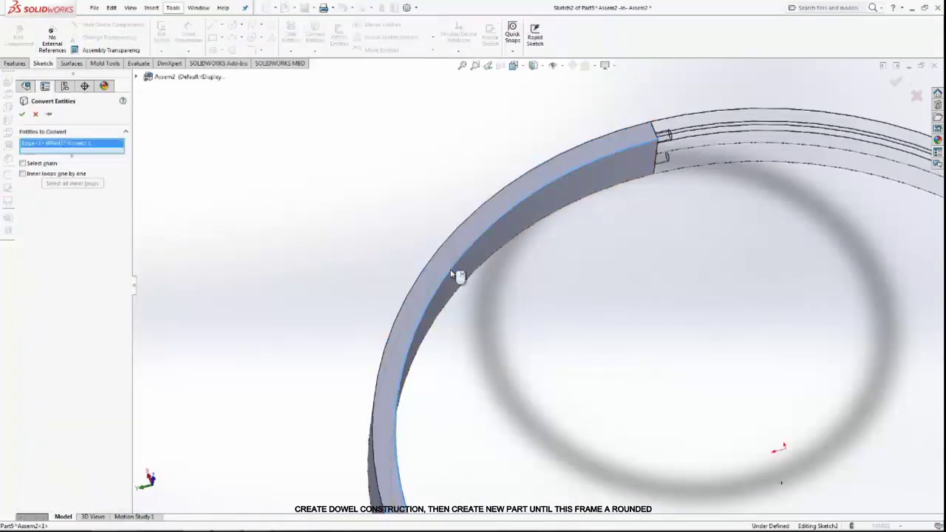
click(22, 115)
click(339, 33)
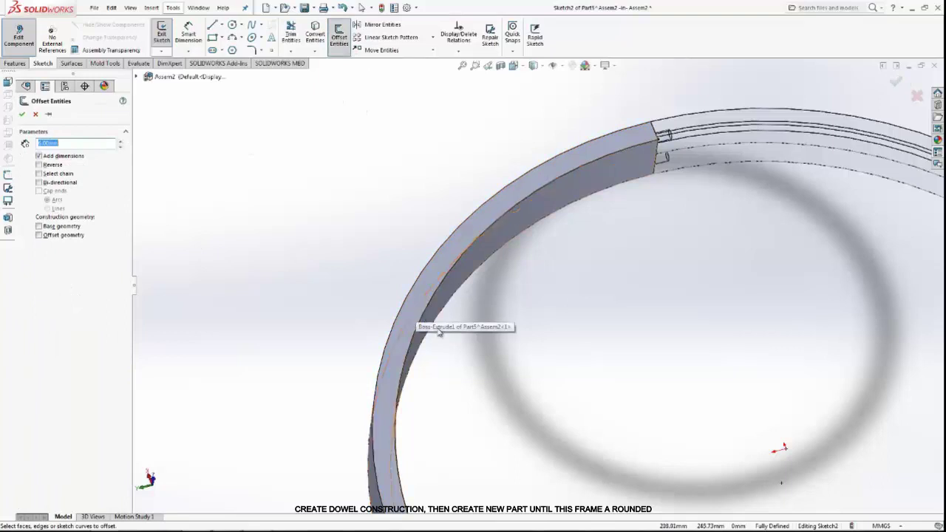
click(419, 356)
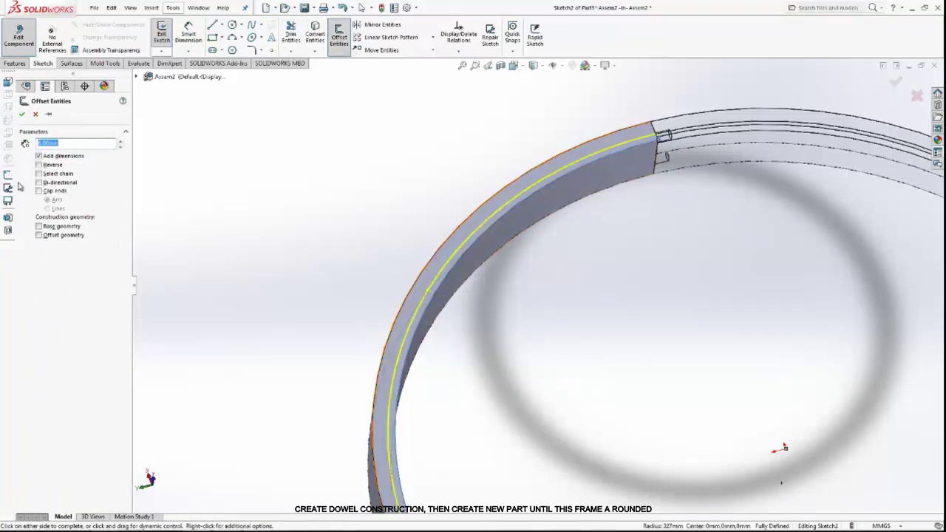
click(22, 114)
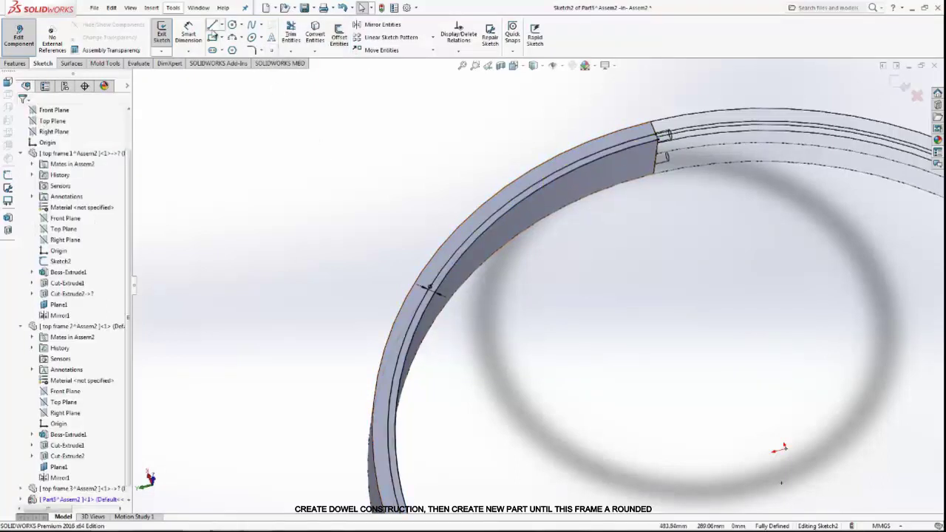
Step: Draw a short closing line at the dowel end of the offset
key(l)
scroll(547, 160, up, 5)
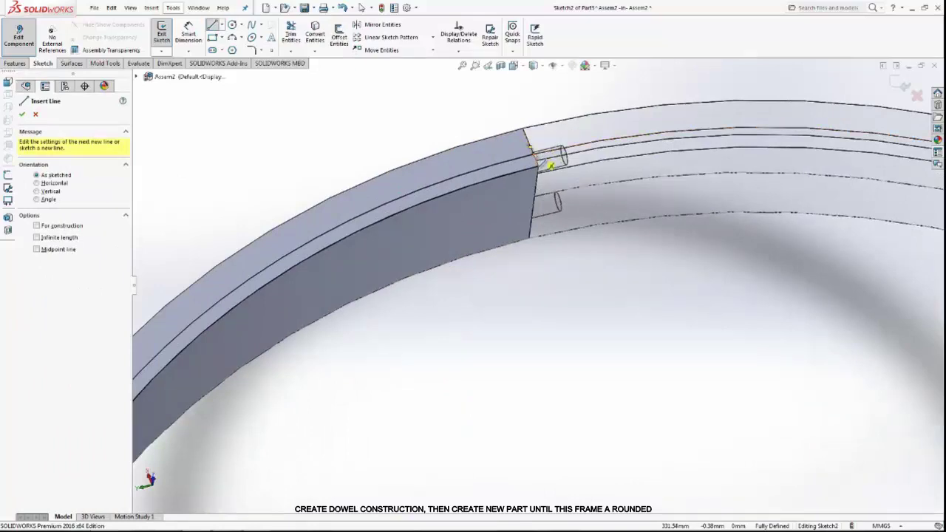
click(550, 166)
right_click(554, 257)
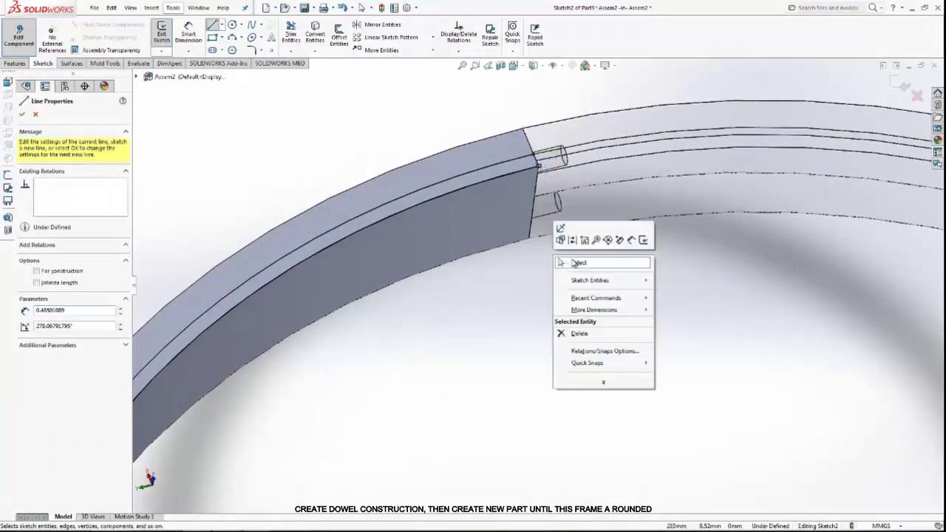
click(574, 263)
scroll(509, 266, up, 2)
scroll(517, 226, up, 3)
scroll(513, 279, up, 3)
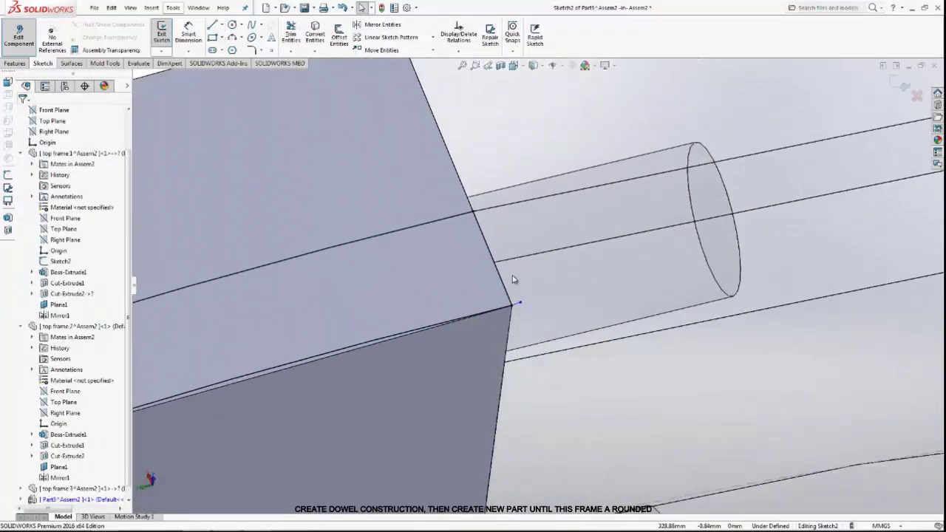
click(517, 304)
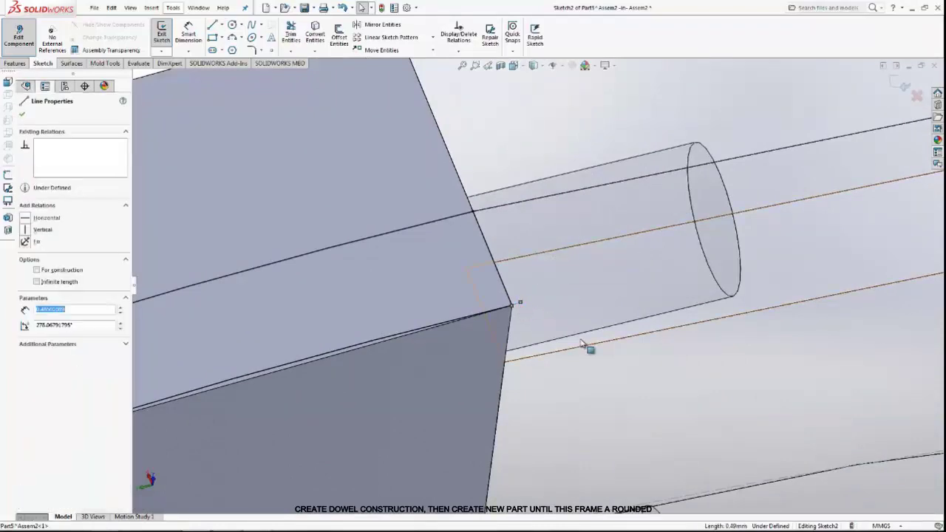
key(Escape)
Step: Add a 6 mm vertical closing line at the block's top corner
scroll(591, 347, down, 3)
scroll(591, 347, down, 3)
scroll(559, 376, down, 3)
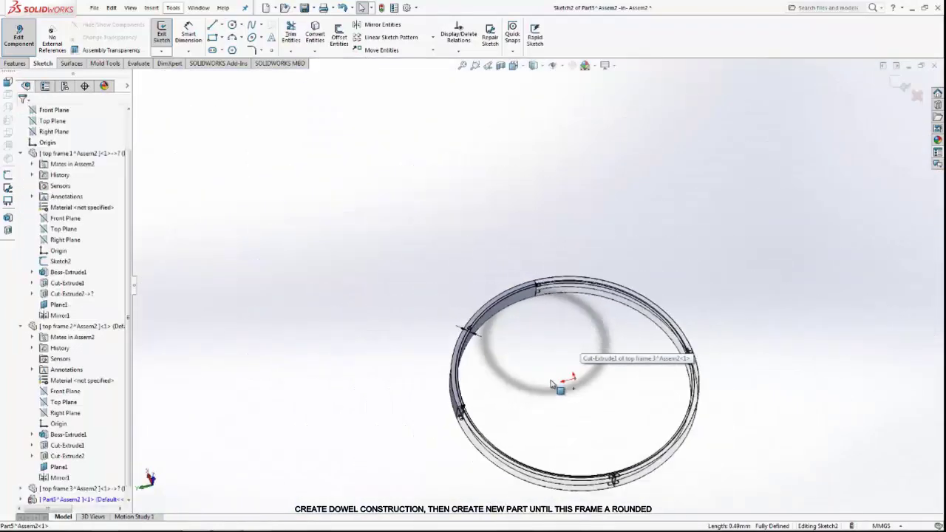
scroll(473, 290, down, 4)
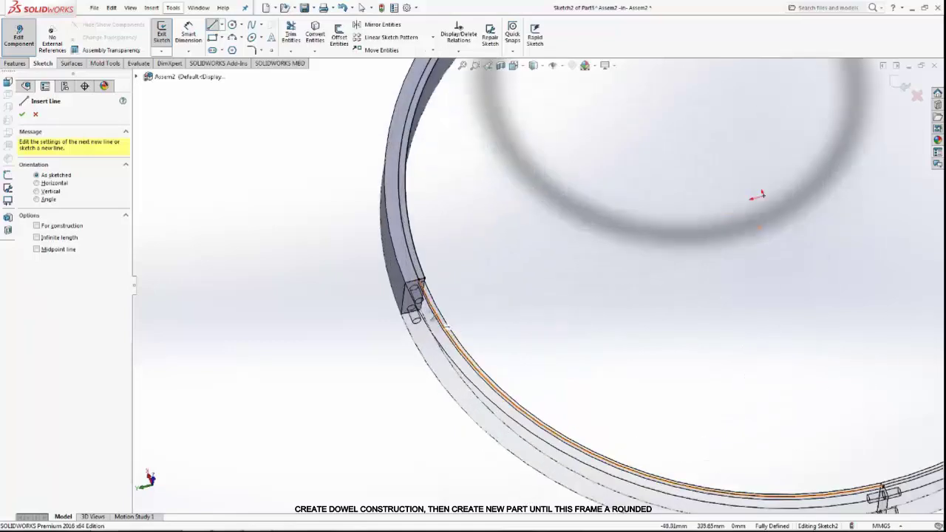
scroll(473, 290, down, 4)
scroll(473, 290, down, 2)
click(520, 282)
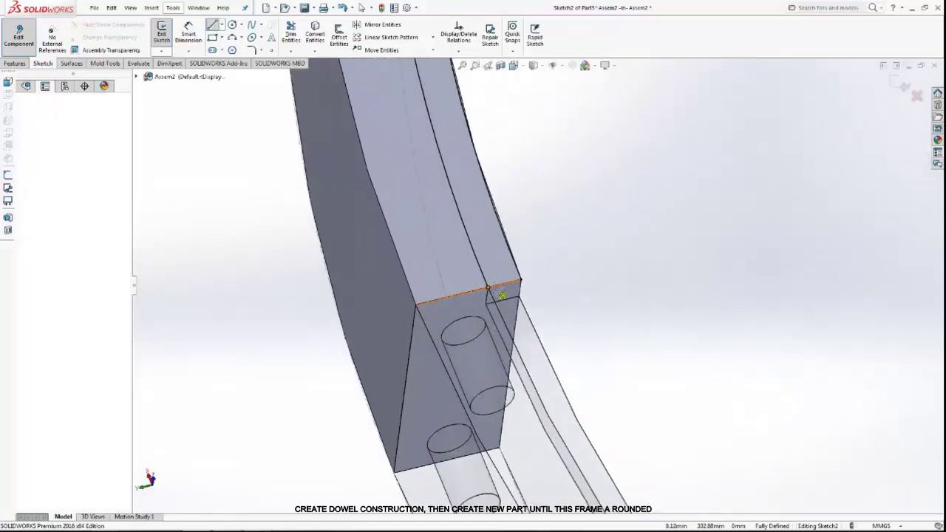
click(487, 287)
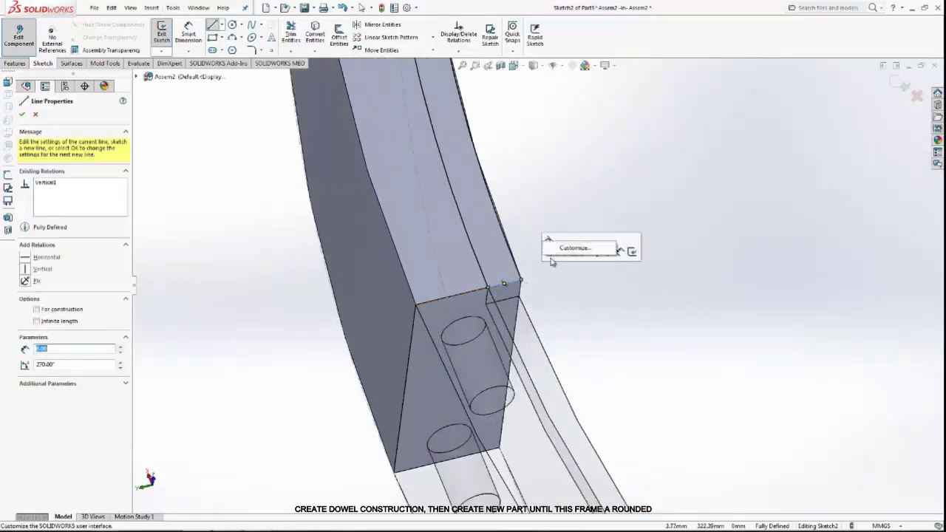
right_click(562, 285)
click(588, 292)
scroll(591, 295, up, 5)
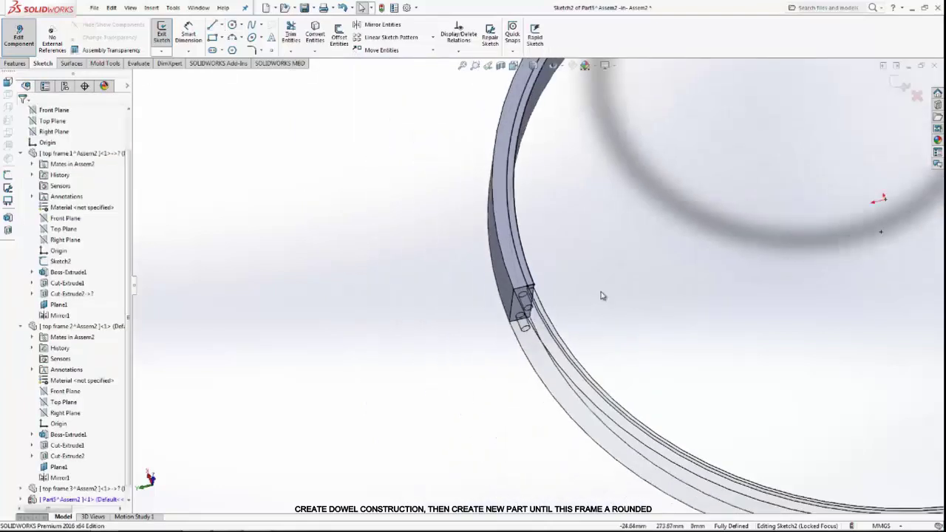
scroll(591, 295, up, 3)
Step: Cut-extrude the sketched strip 5 mm deep along the ring edge
click(15, 63)
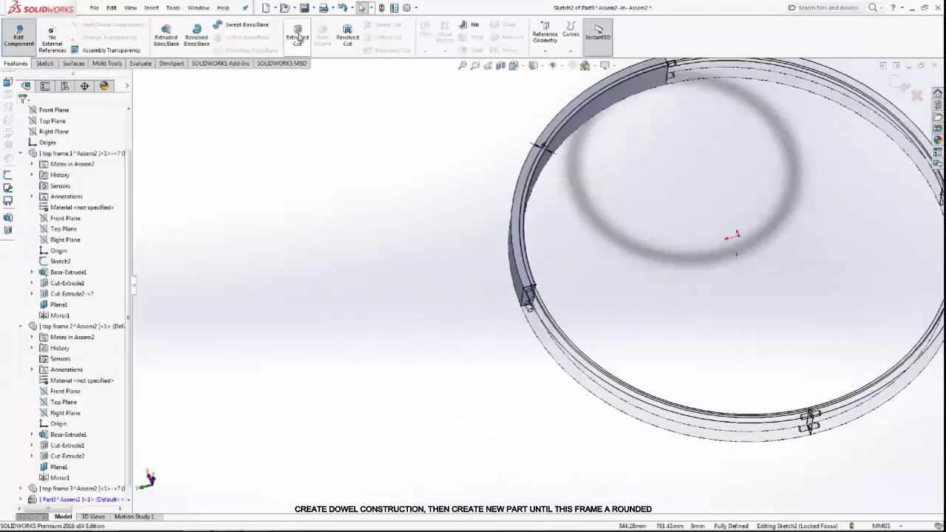
click(298, 36)
text(5)
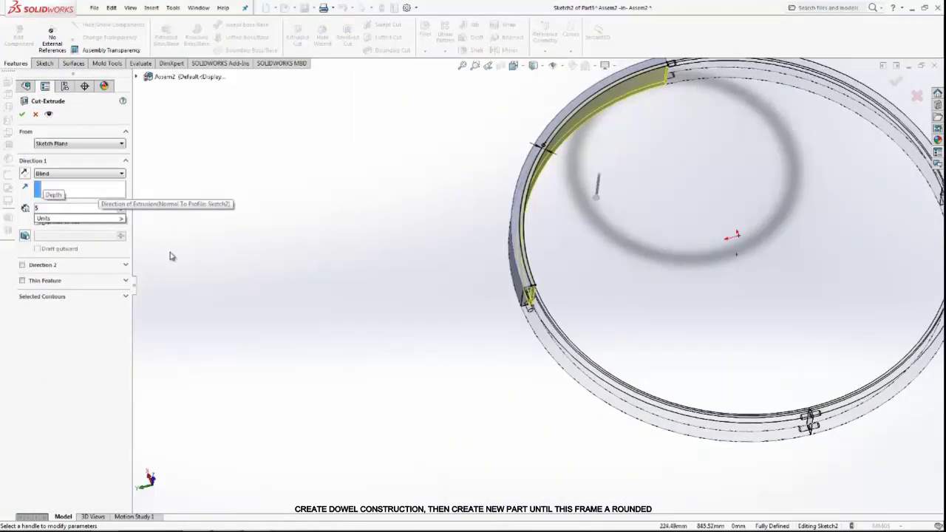
key(Return)
mouse_move(639, 222)
middle_down()
mouse_move(643, 285)
mouse_move(434, 280)
middle_up()
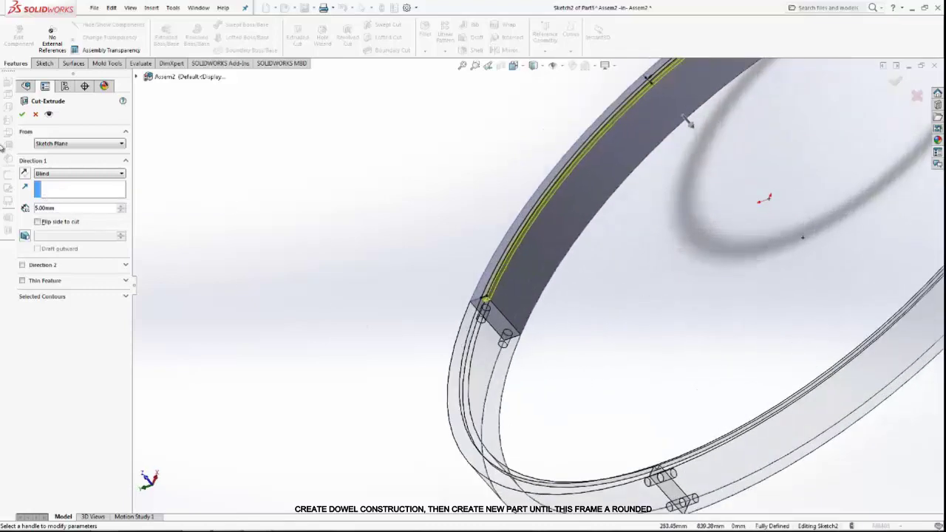
key(Return)
scroll(411, 348, up, 5)
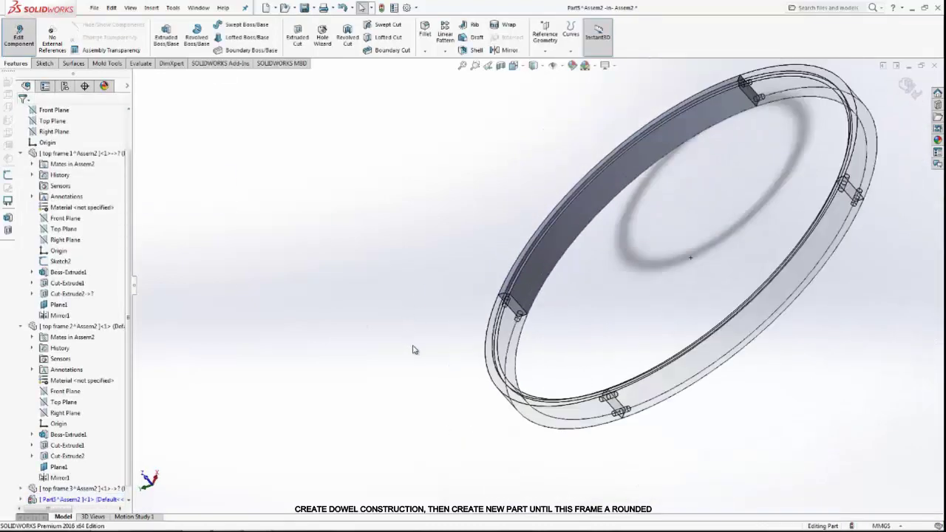
middle_drag(411, 348, 510, 300)
scroll(510, 300, down, 5)
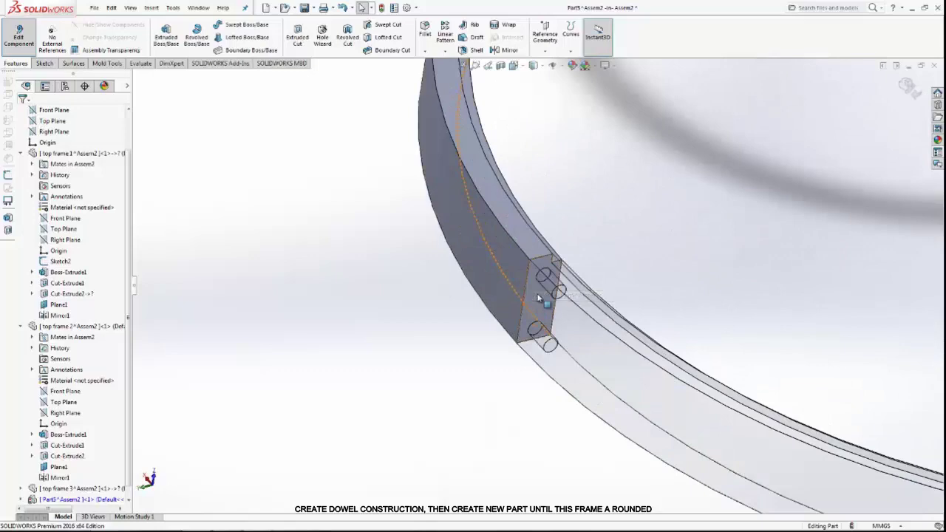
Step: Start a sketch on the curved part's end face and view it normal
click(543, 300)
click(575, 263)
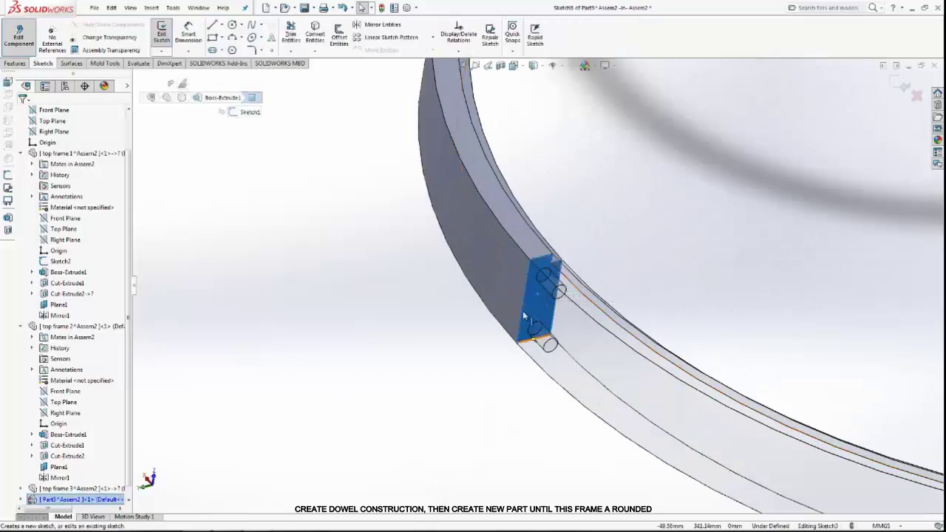
click(513, 65)
click(559, 115)
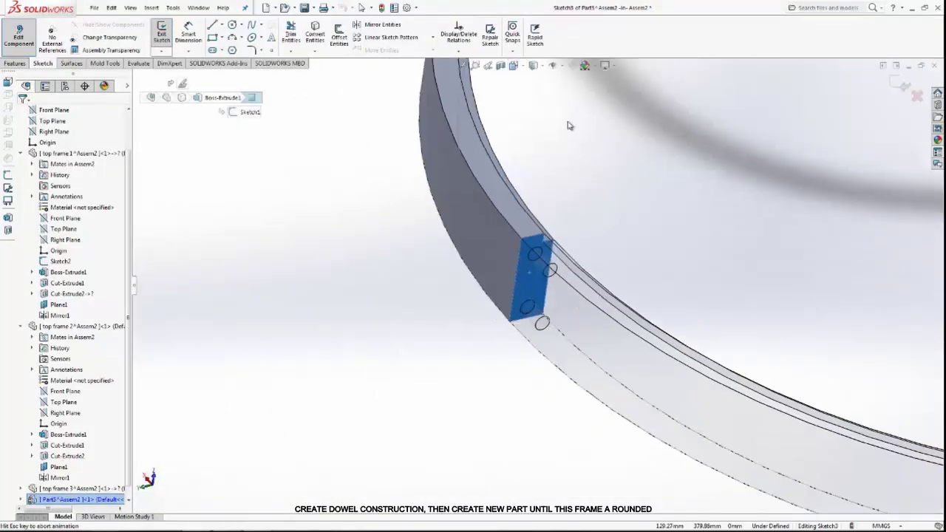
scroll(355, 269, down, 2)
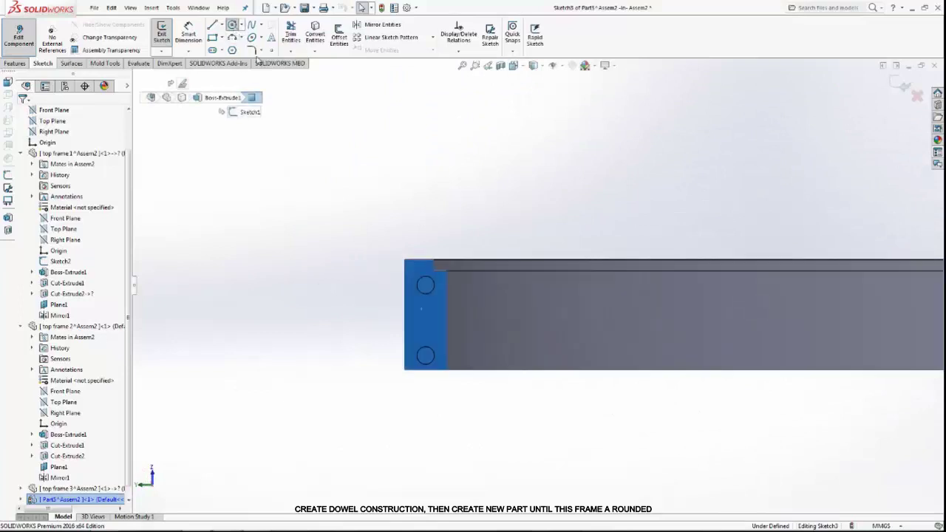
scroll(424, 310, down, 2)
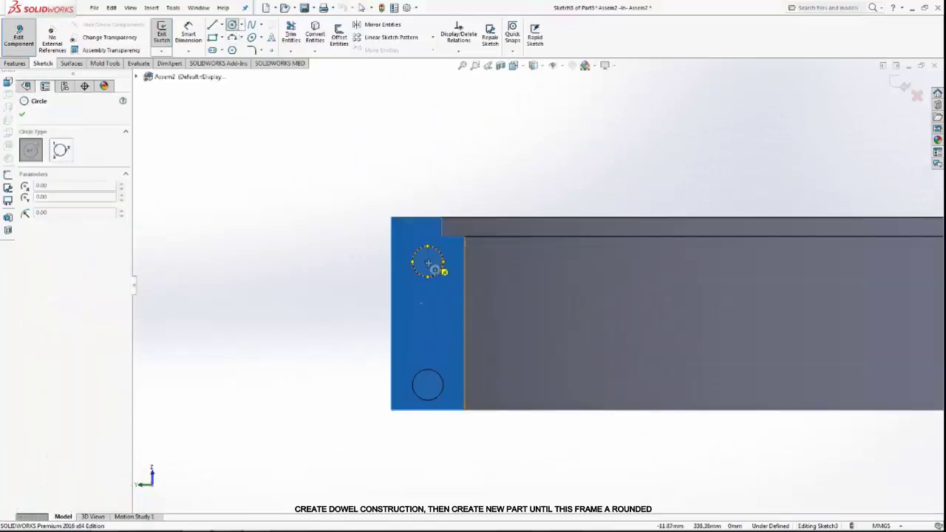
Step: Draw two circles over the top and bottom dowel holes
click(428, 264)
scroll(447, 258, up, 1)
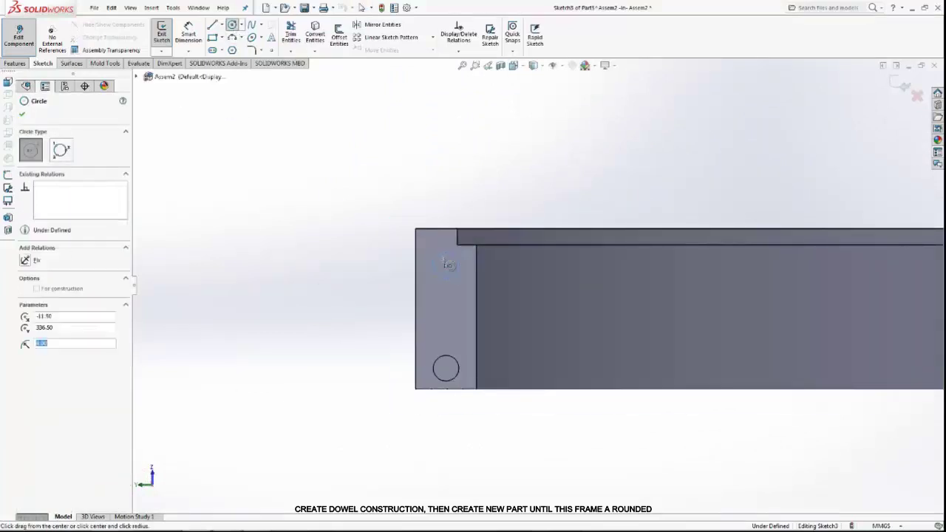
click(445, 367)
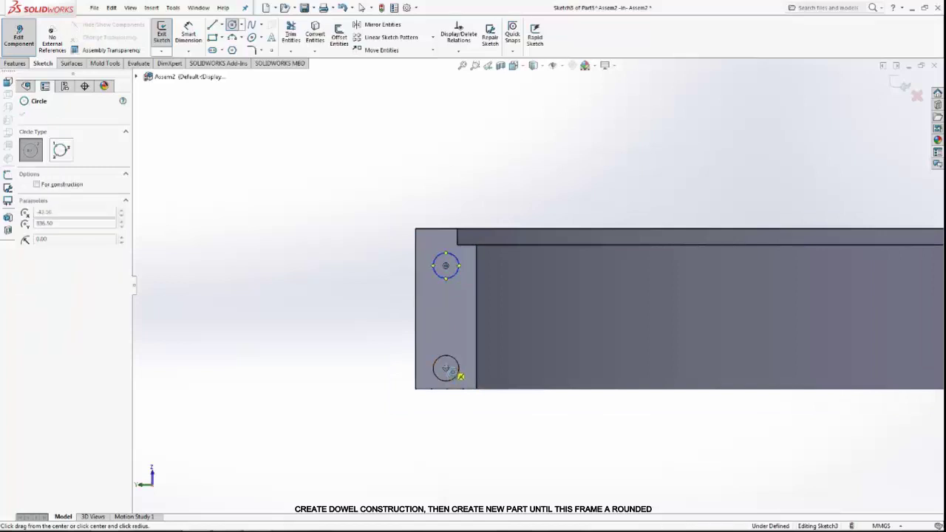
click(454, 363)
right_click(319, 244)
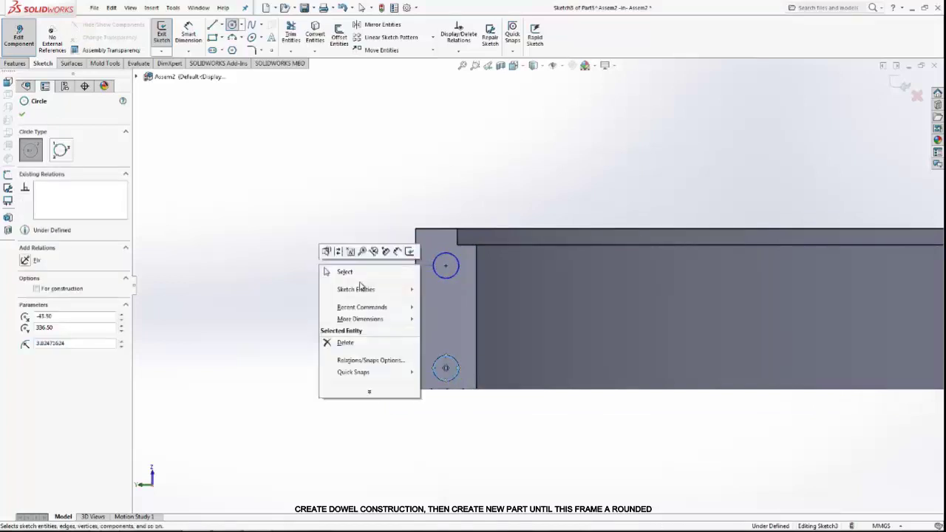
click(340, 268)
Step: Dimension both circles to Ø8 mm
click(188, 31)
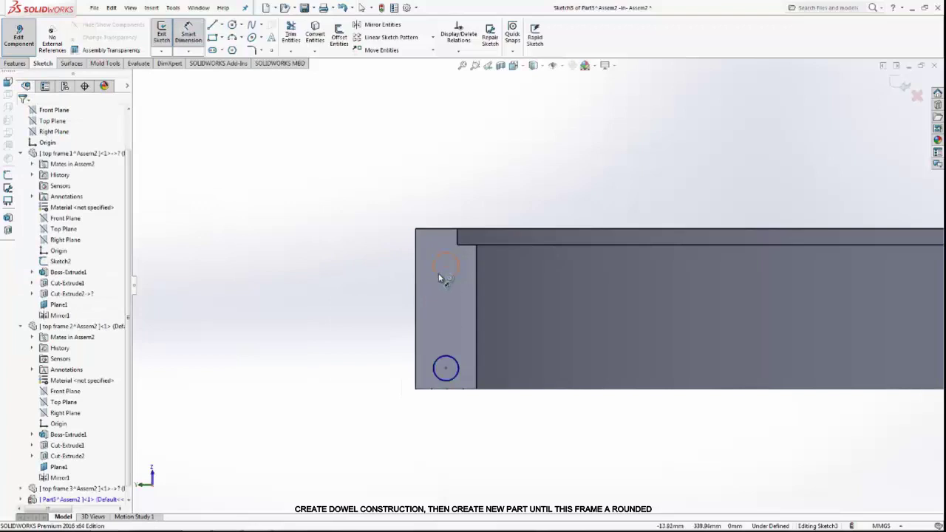
click(442, 275)
click(357, 277)
click(316, 272)
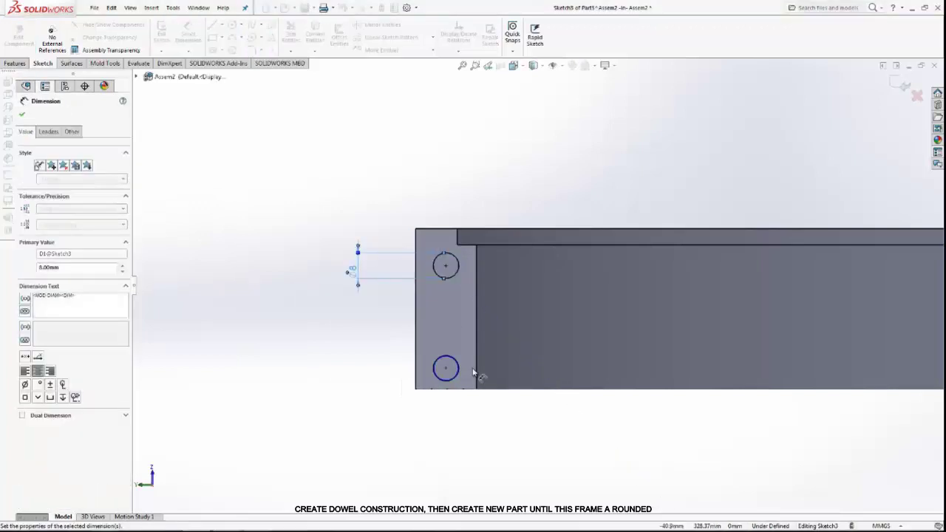
click(440, 377)
click(387, 371)
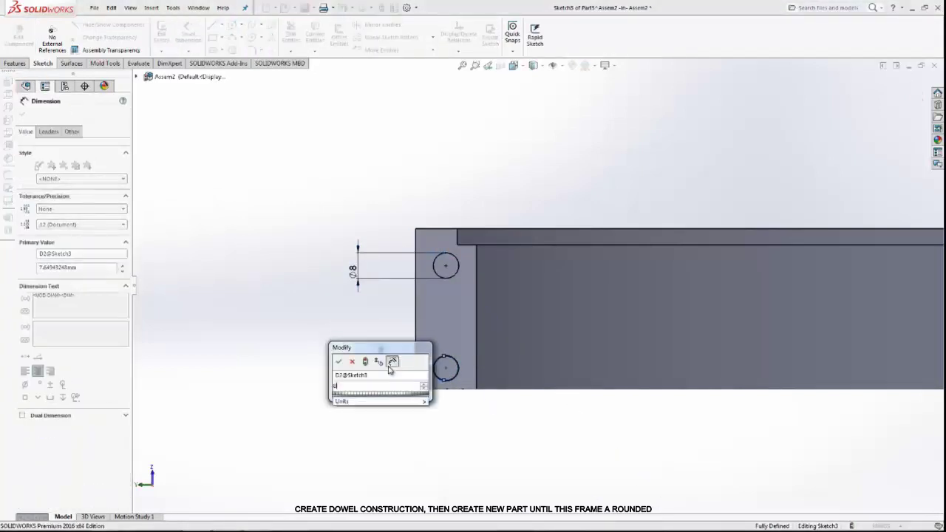
text(8)
key(Return)
key(Escape)
key(ctrl+7)
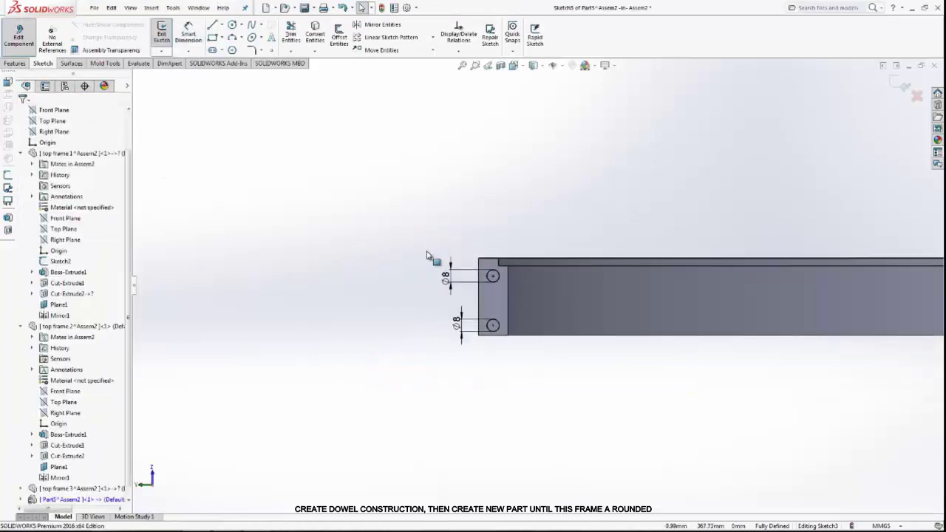
Step: Cut-extrude the two circles 15 mm deep as dowel holes
click(15, 64)
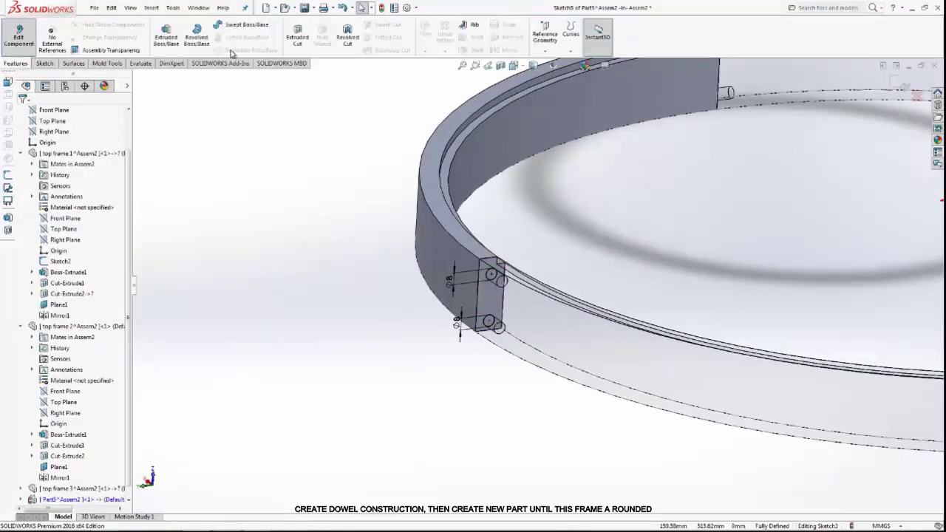
click(297, 34)
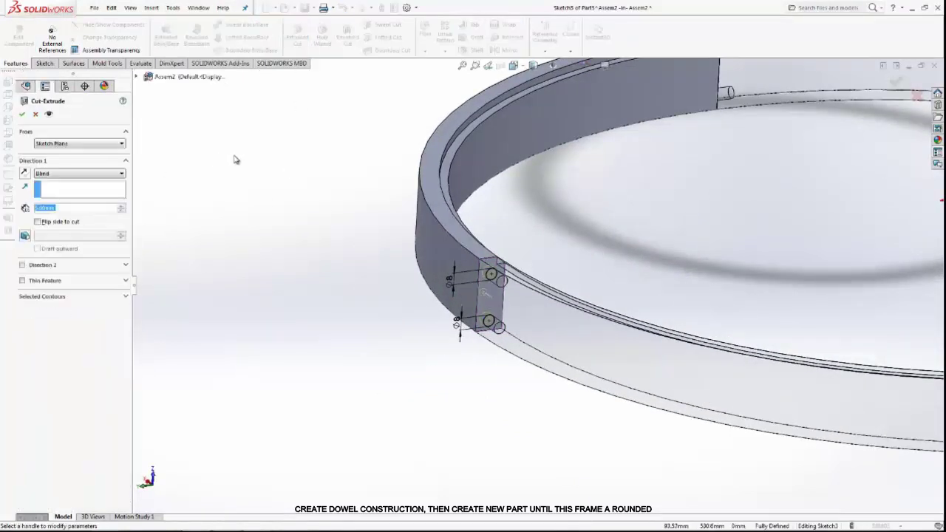
text(15)
key(Return)
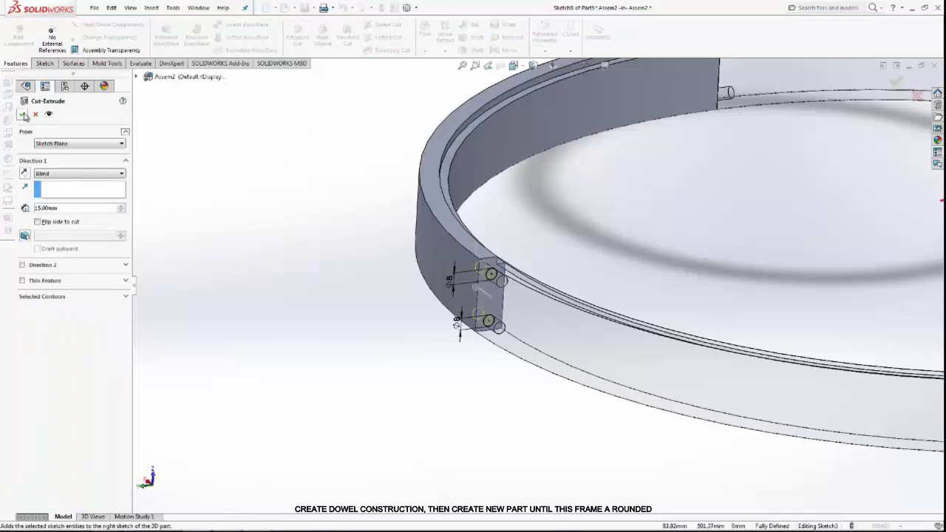
click(22, 114)
Step: Start a sketch on the ring segment's end face and draw a circle on the upper existing hole
scroll(617, 231, down, 5)
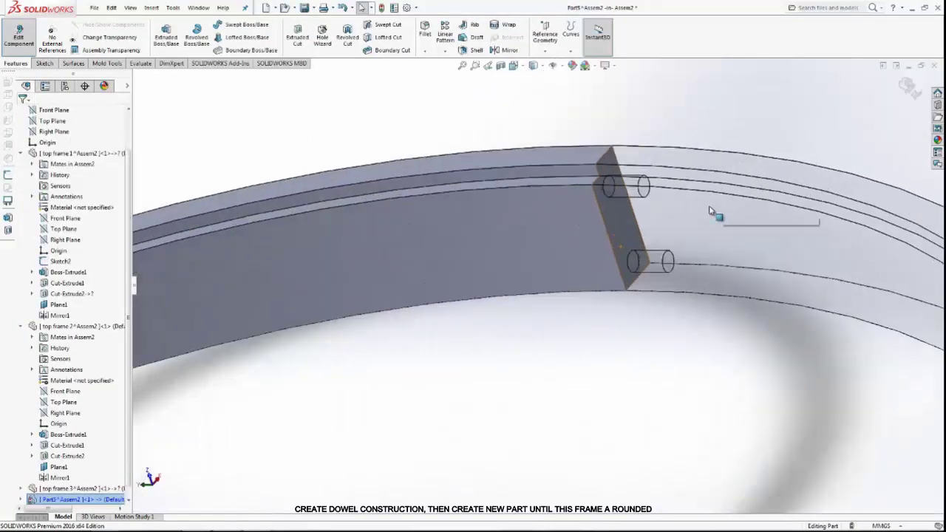
click(617, 230)
click(655, 200)
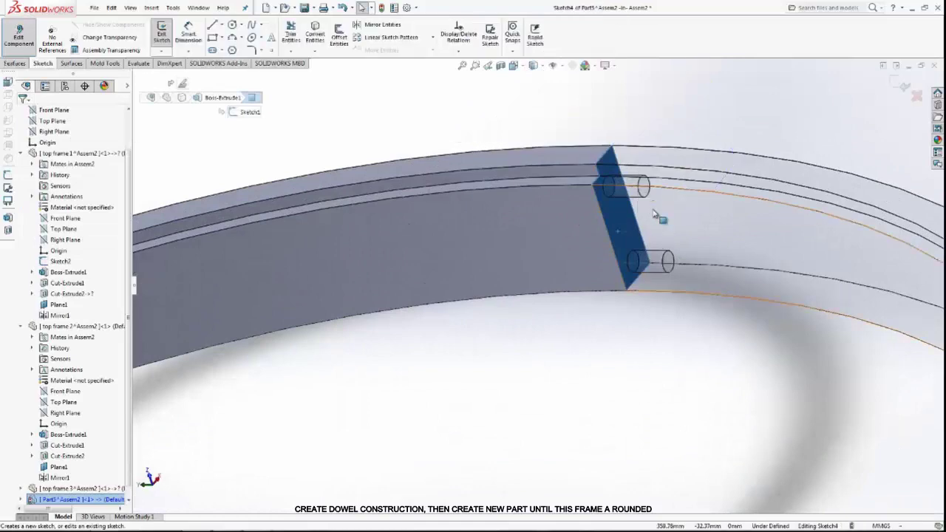
click(233, 24)
middle_drag(517, 244, 571, 196)
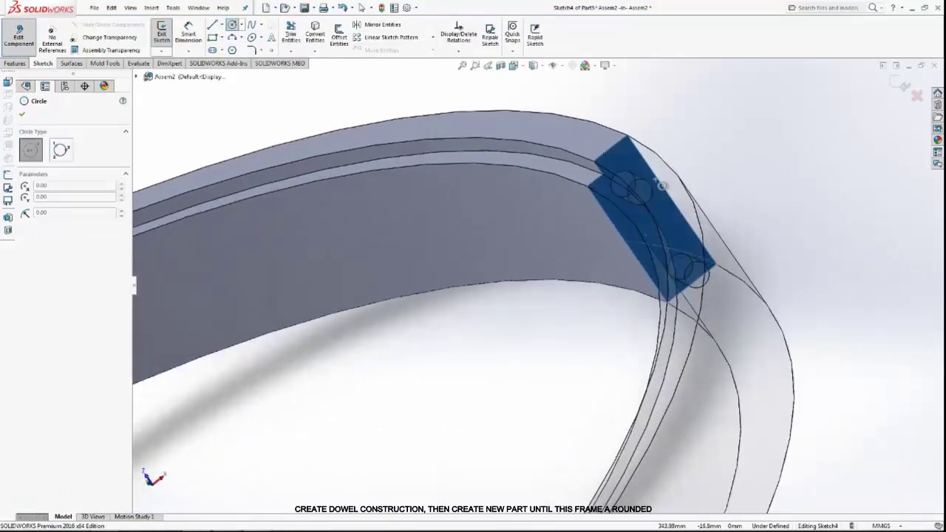
scroll(571, 196, down, 3)
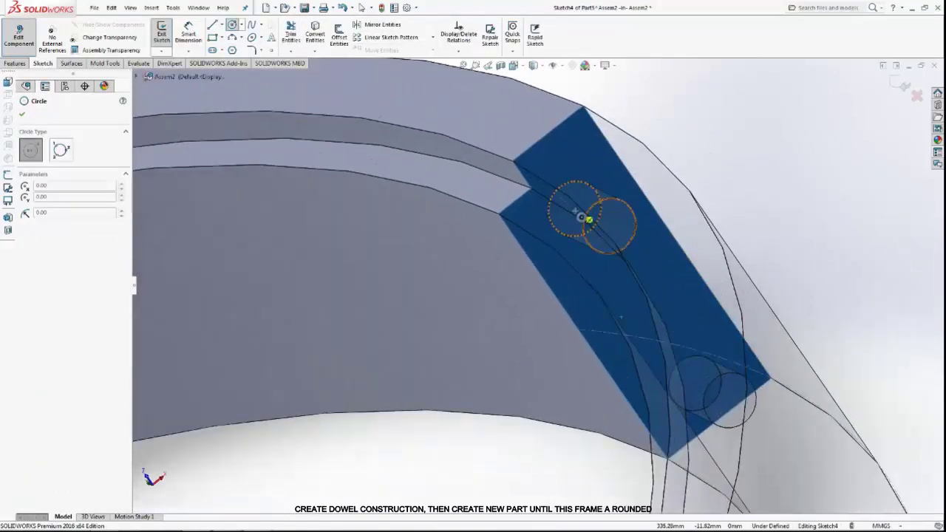
click(581, 215)
click(571, 184)
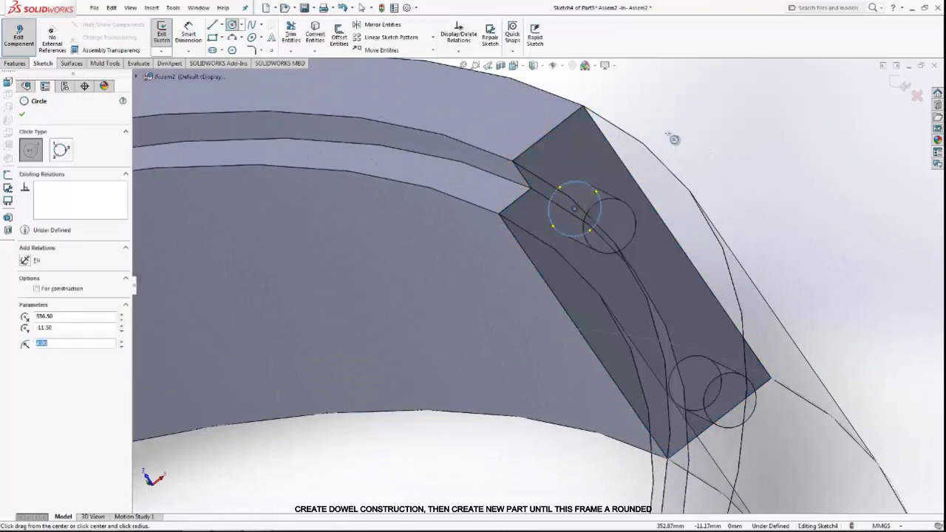
right_click(693, 136)
click(696, 135)
Step: Draw a second circle centred on the lower existing hole
click(232, 24)
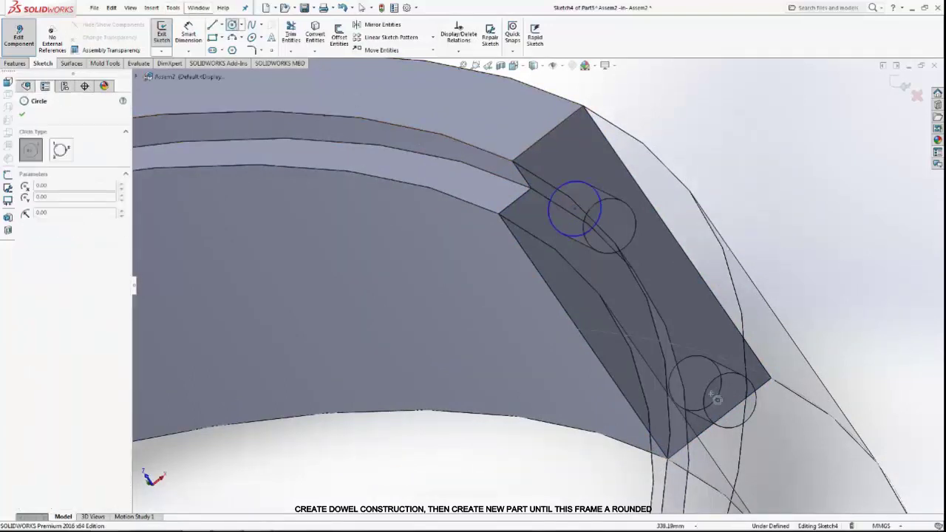
scroll(701, 397, down, 2)
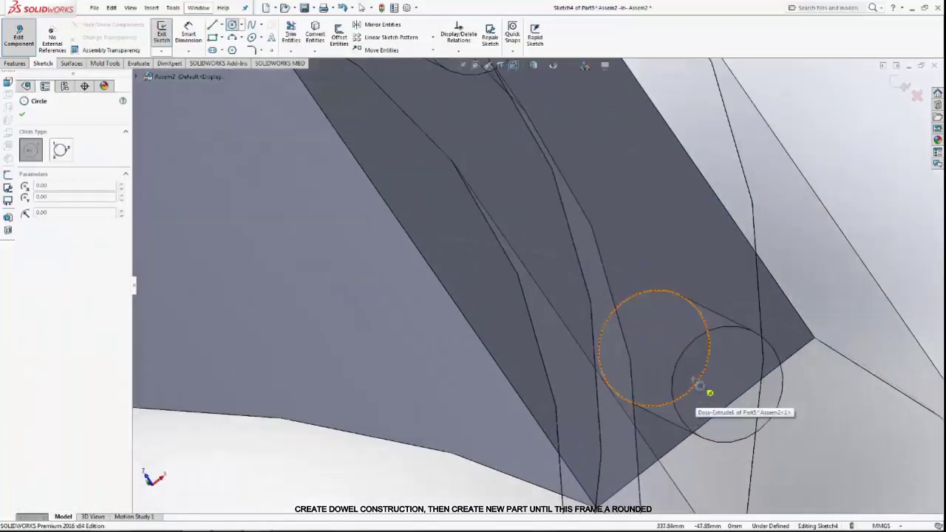
scroll(707, 387, down, 2)
scroll(661, 276, down, 1)
click(636, 336)
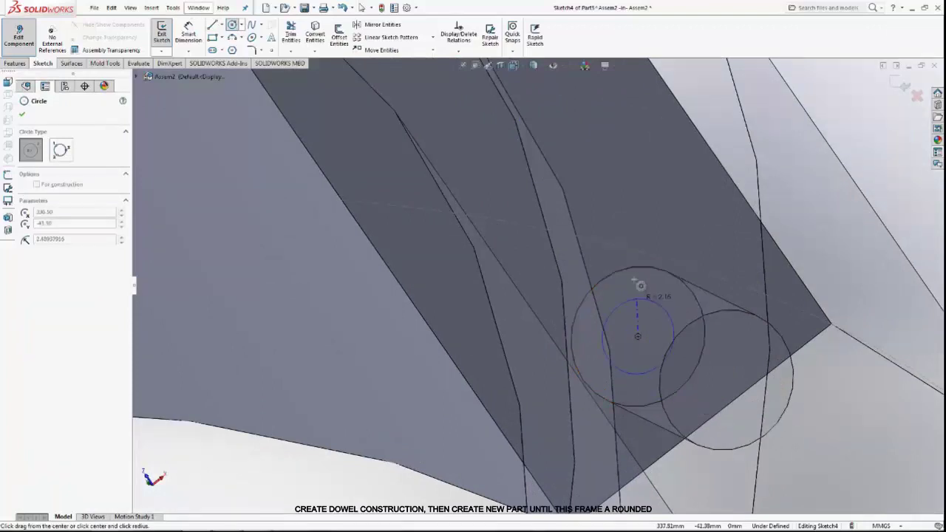
click(634, 271)
scroll(593, 379, up, 3)
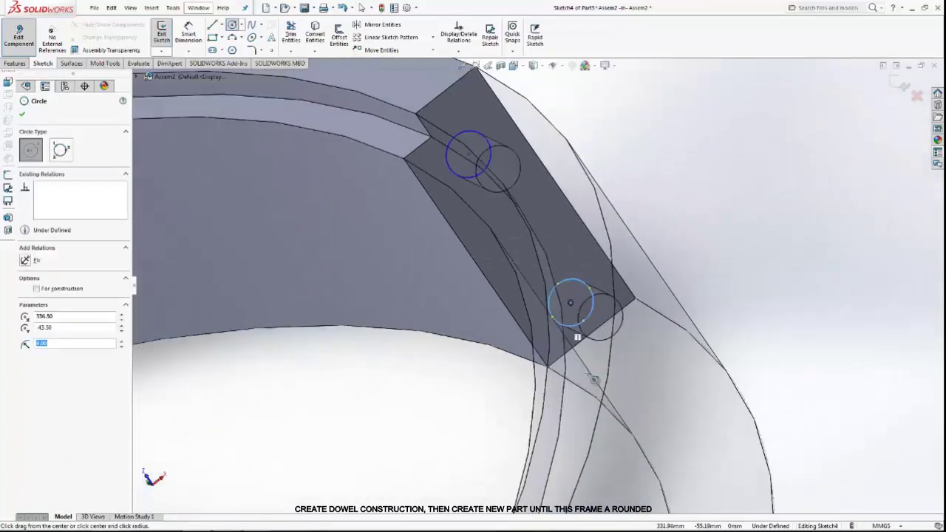
right_click(664, 244)
Step: Dimension both circles to an 8 mm diameter
click(687, 252)
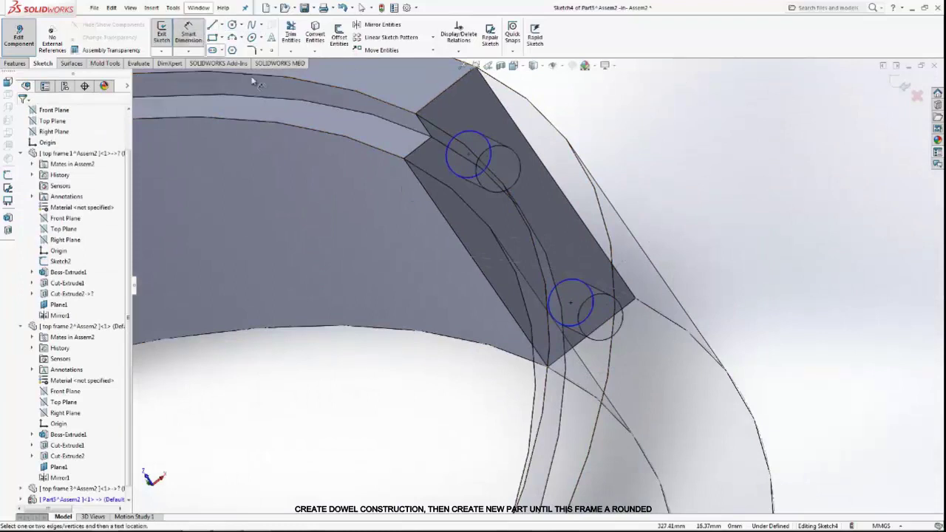
click(450, 142)
click(574, 142)
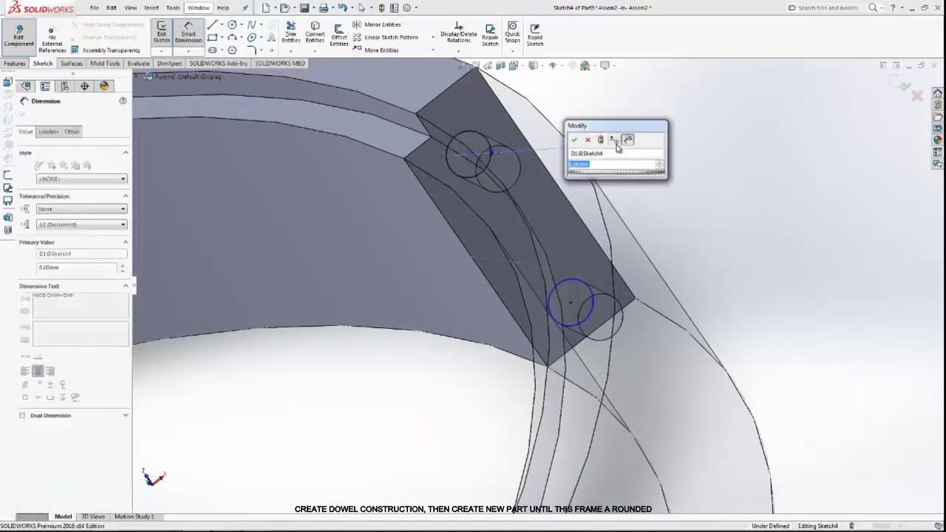
click(574, 140)
click(584, 284)
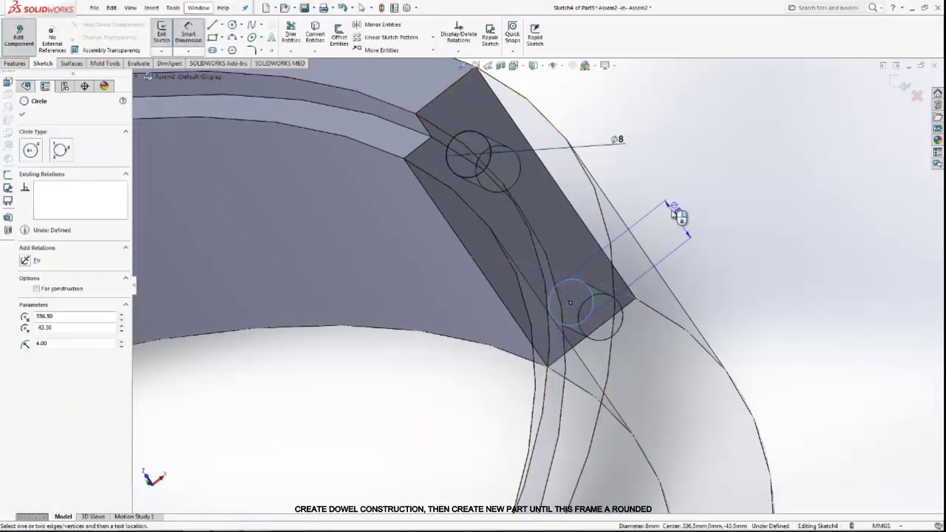
click(678, 214)
click(619, 204)
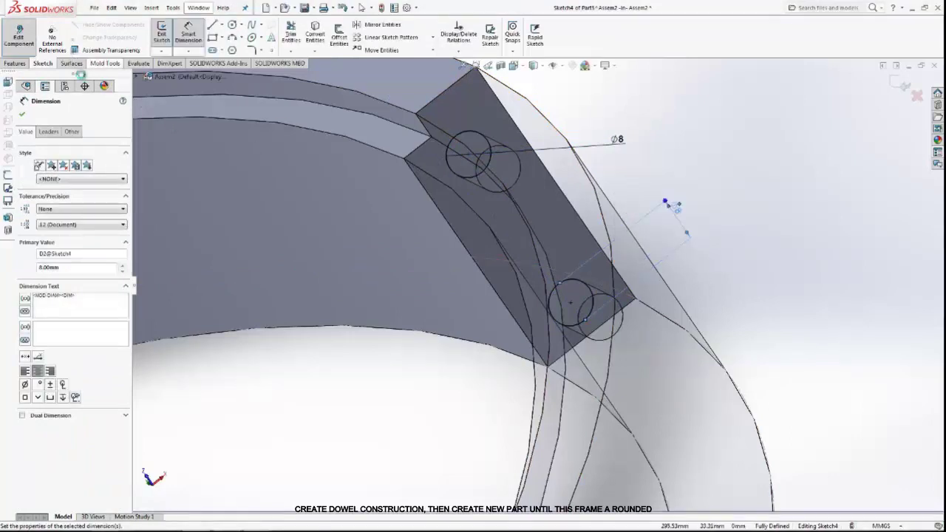
Step: Extrude-cut the two circles 10 mm deep into the end face
click(16, 63)
click(297, 37)
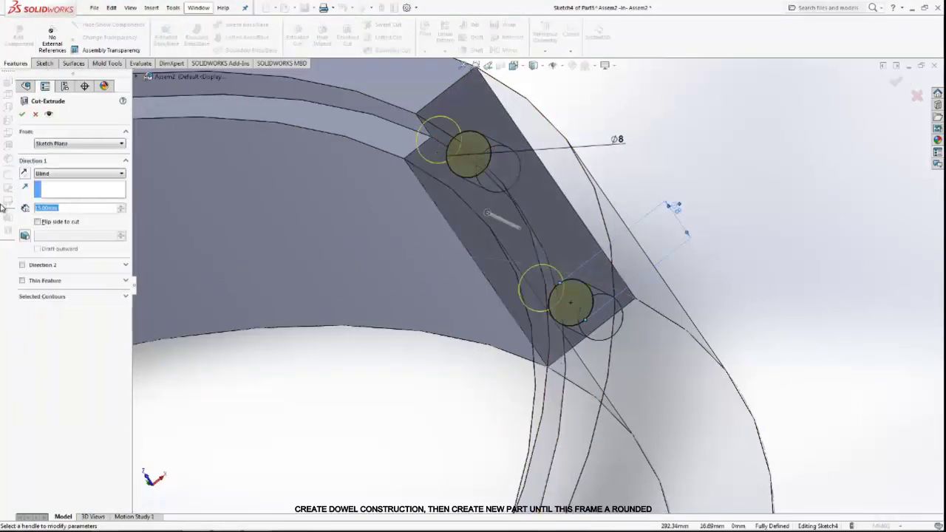
text(10)
key(Return)
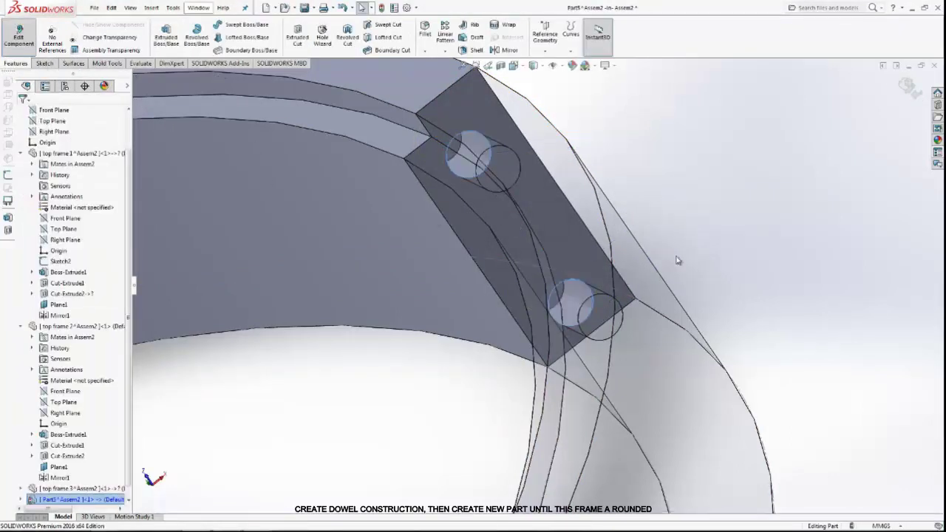
Step: Return to the assembly and rename the new ring segment part to 'top frame 4'
scroll(656, 293, up, 5)
scroll(498, 313, up, 3)
scroll(434, 333, up, 2)
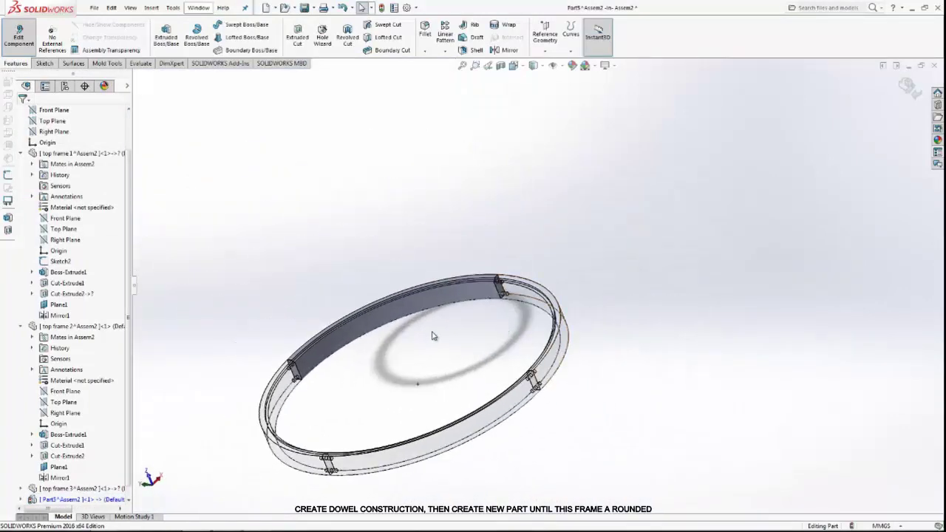
scroll(493, 389, down, 5)
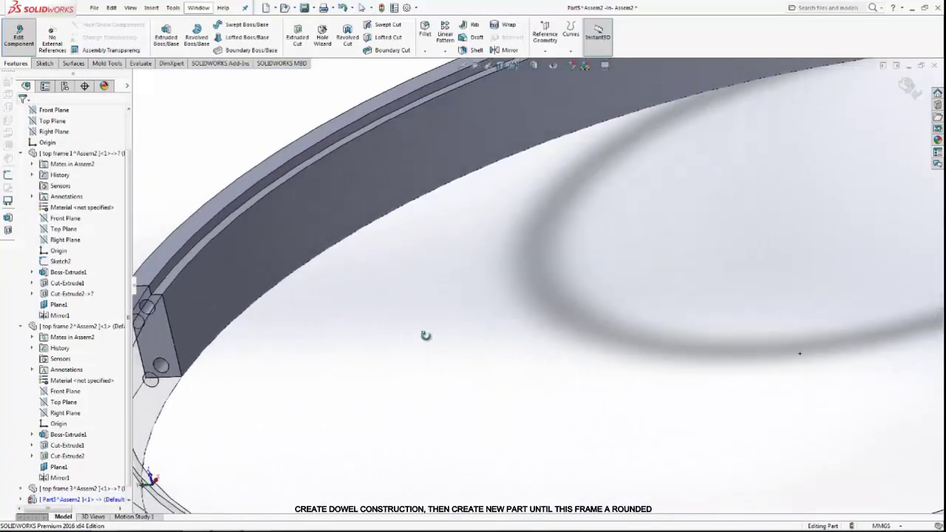
click(908, 87)
scroll(518, 330, up, 5)
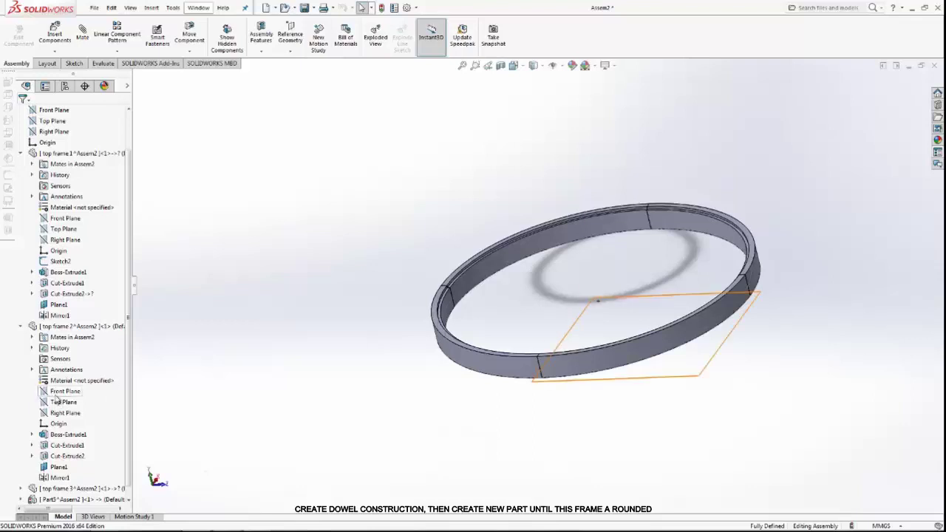
right_click(73, 500)
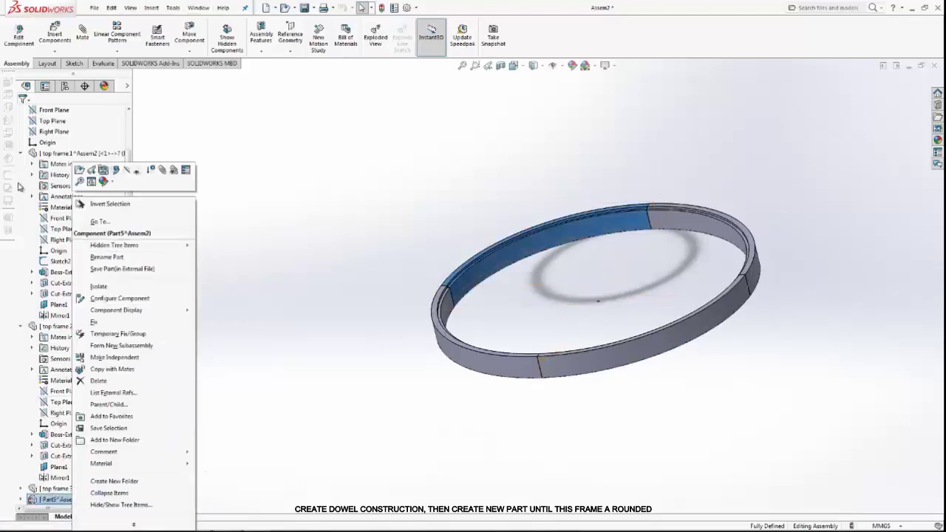
click(114, 256)
text(top frame 4)
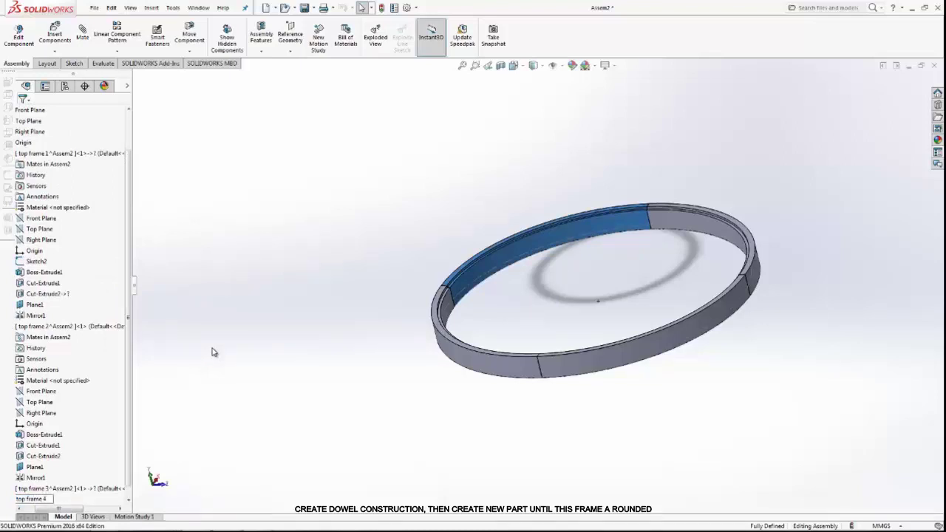
key(Return)
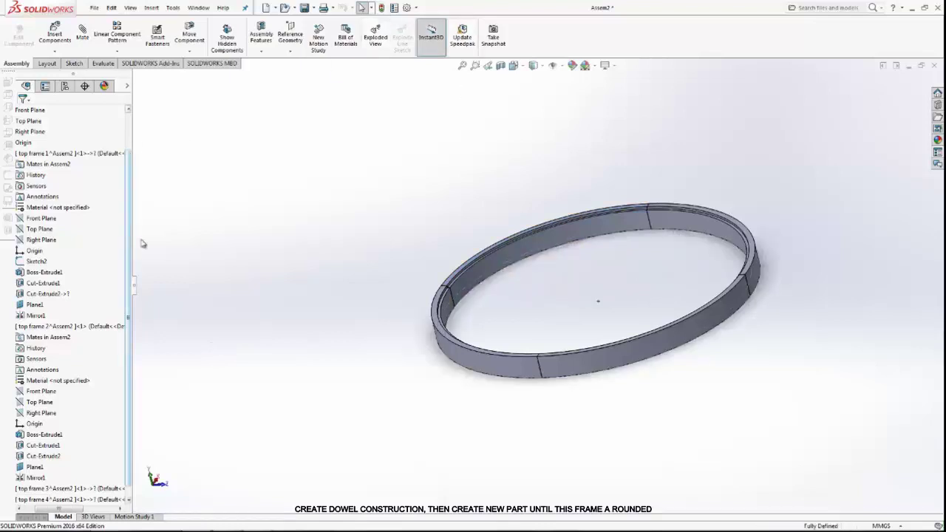
Step: Collapse top frames 1 and 2, view the ring from the front, and insert a new part
drag(50, 510, 25, 494)
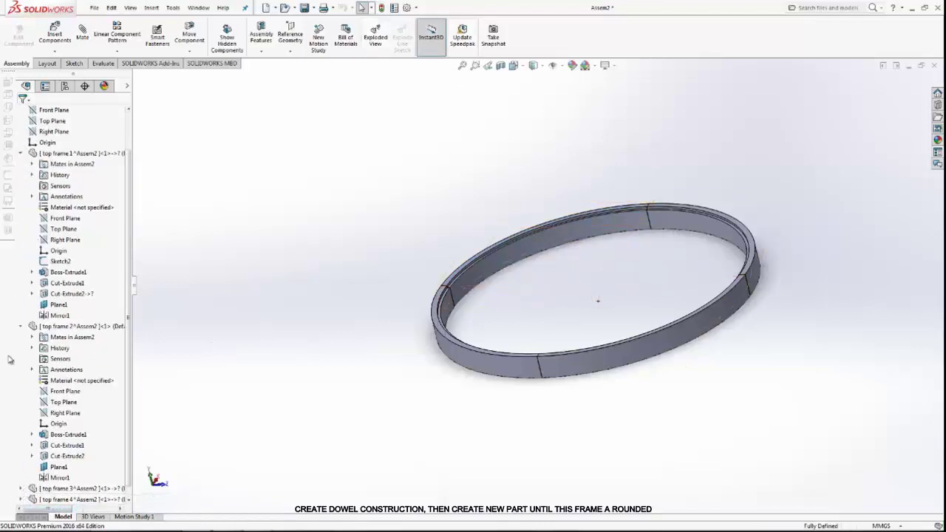
click(20, 325)
click(20, 196)
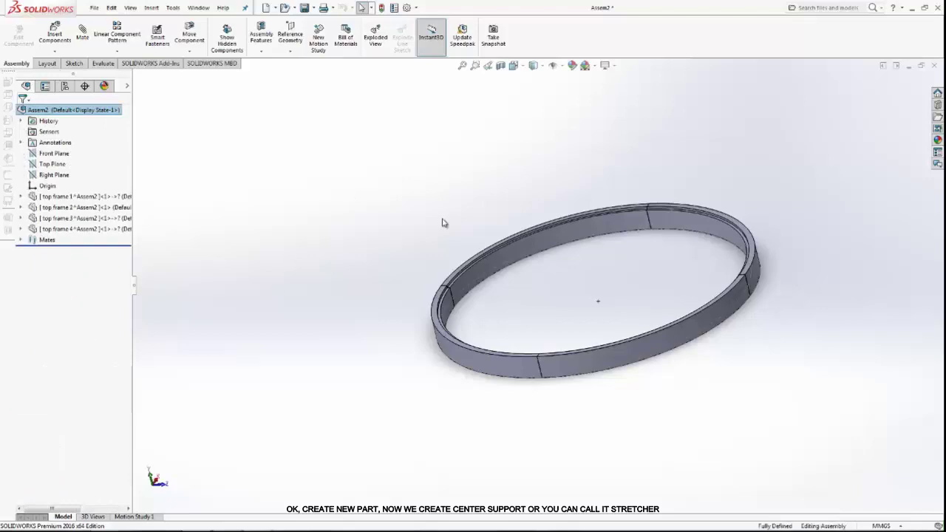
middle_drag(443, 222, 520, 269)
click(517, 66)
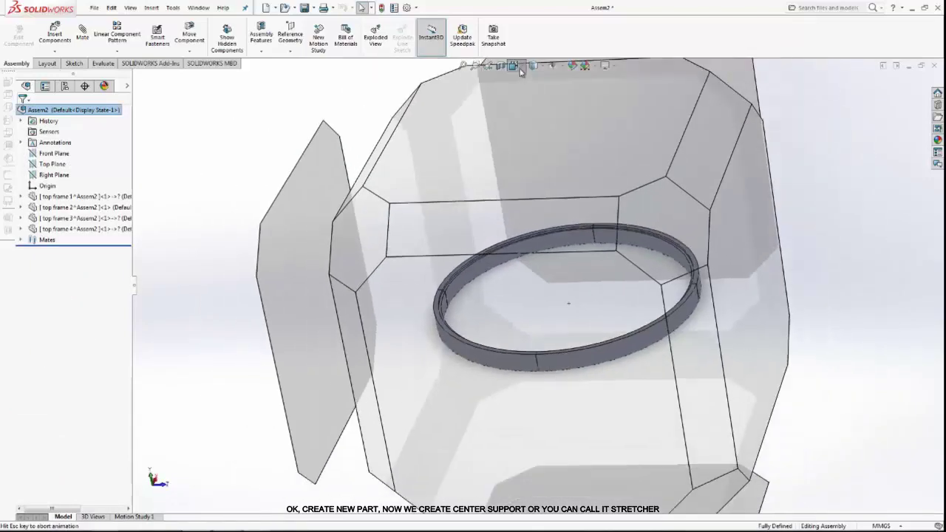
click(530, 184)
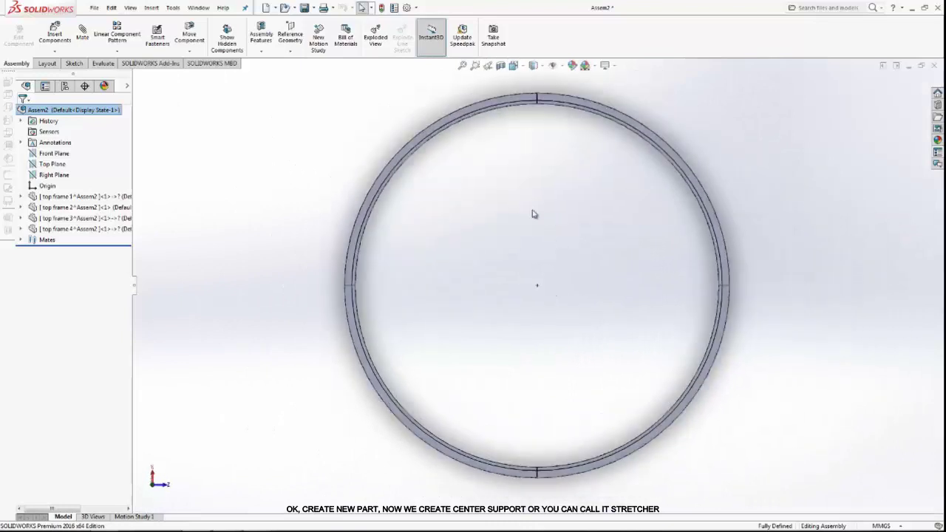
click(54, 53)
click(62, 74)
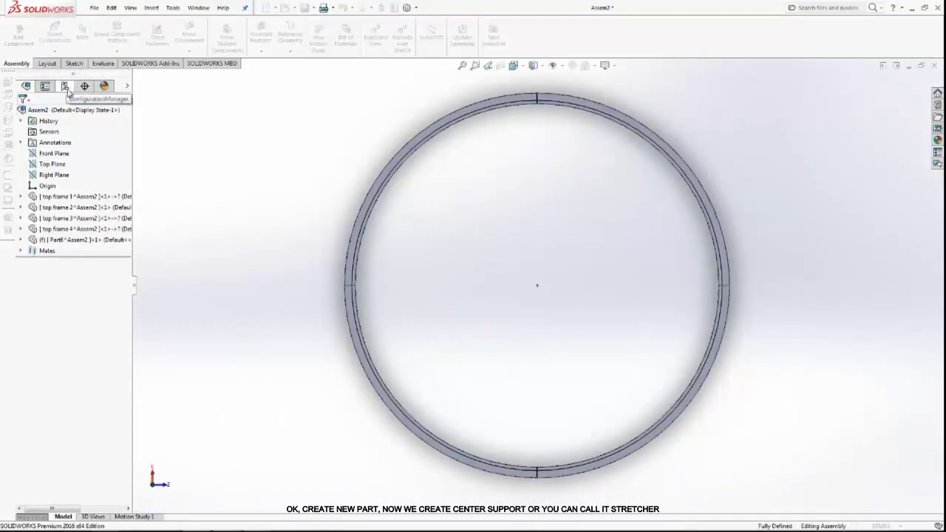
Step: Sketch a long line in the new part from the ring's top to below its bottom
click(507, 122)
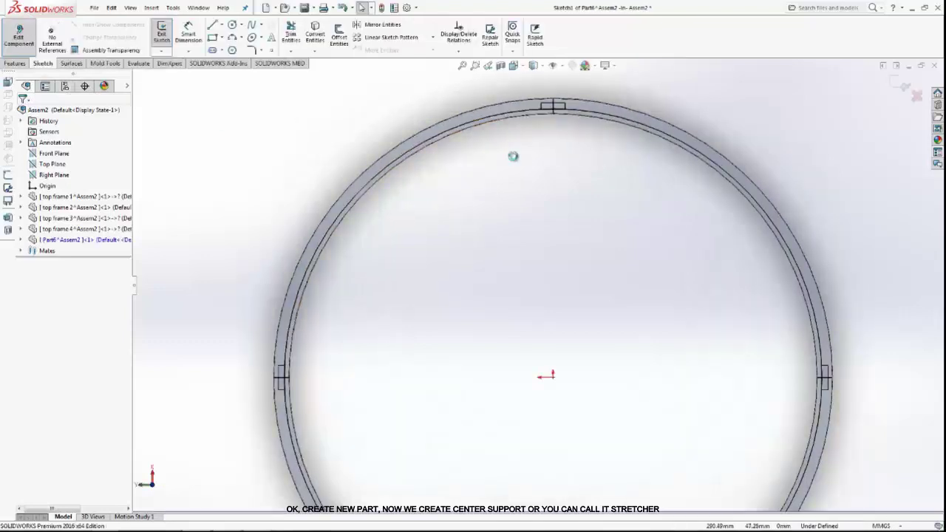
click(212, 27)
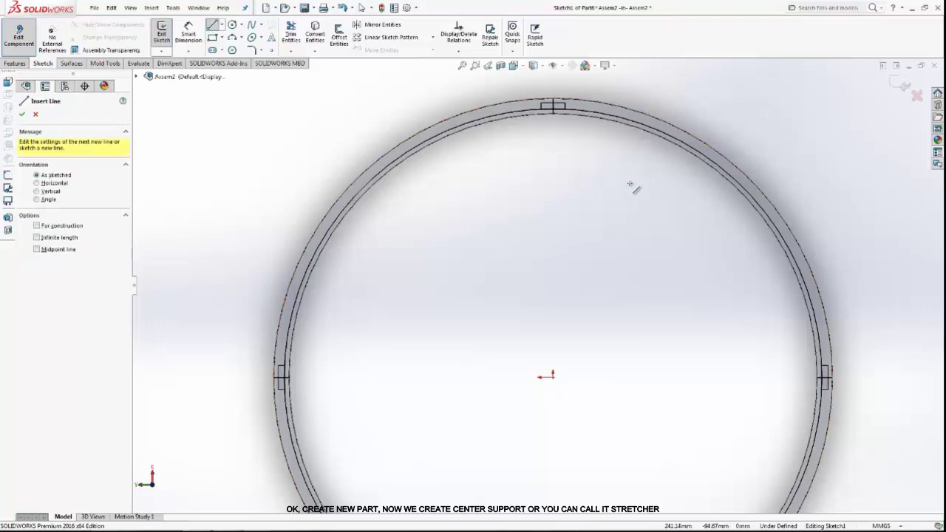
click(538, 115)
scroll(537, 303, up, 2)
scroll(537, 433, down, 3)
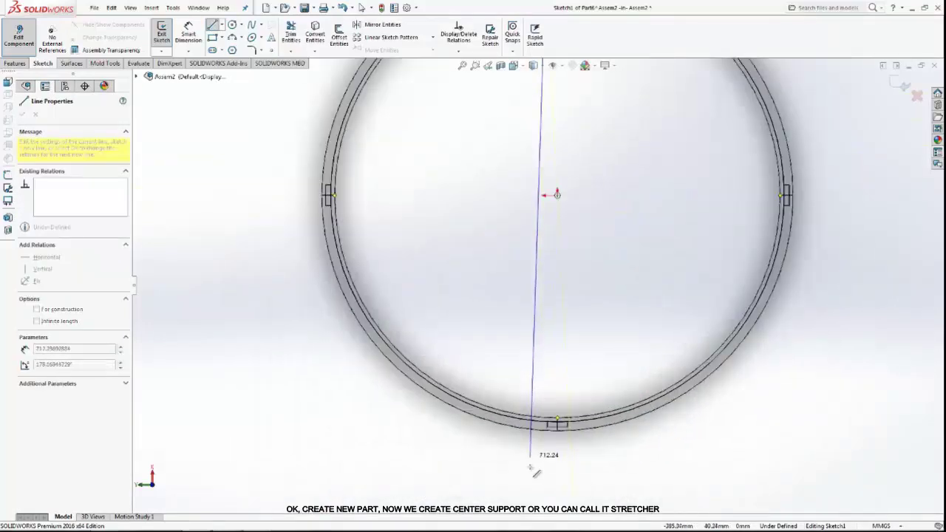
scroll(558, 418, down, 3)
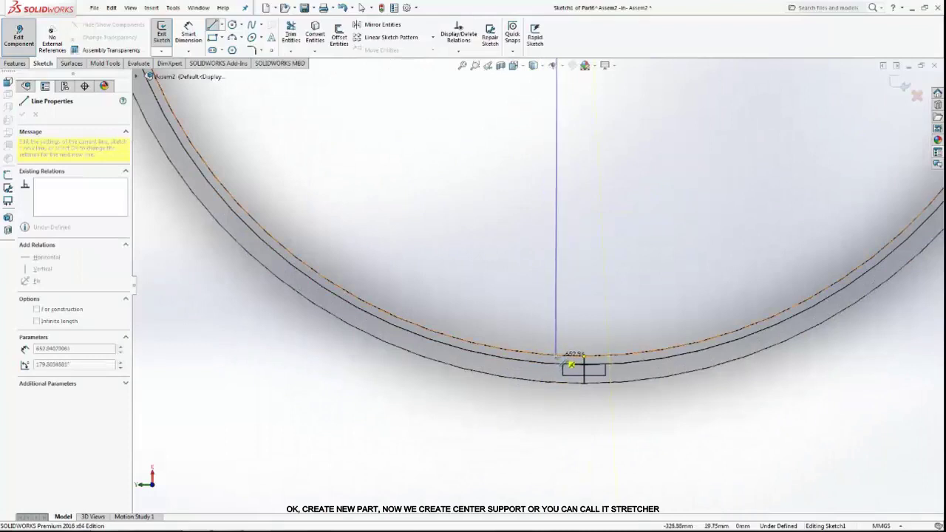
click(551, 440)
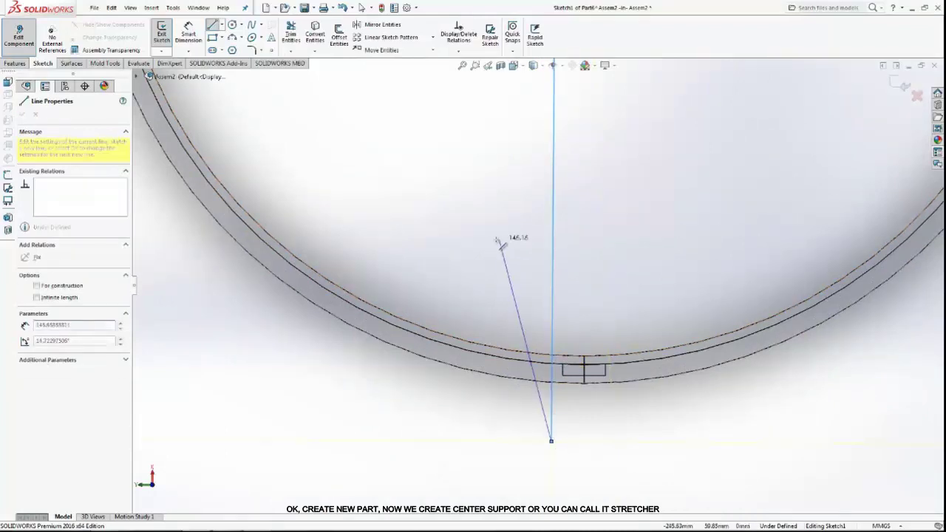
right_click(499, 235)
click(512, 248)
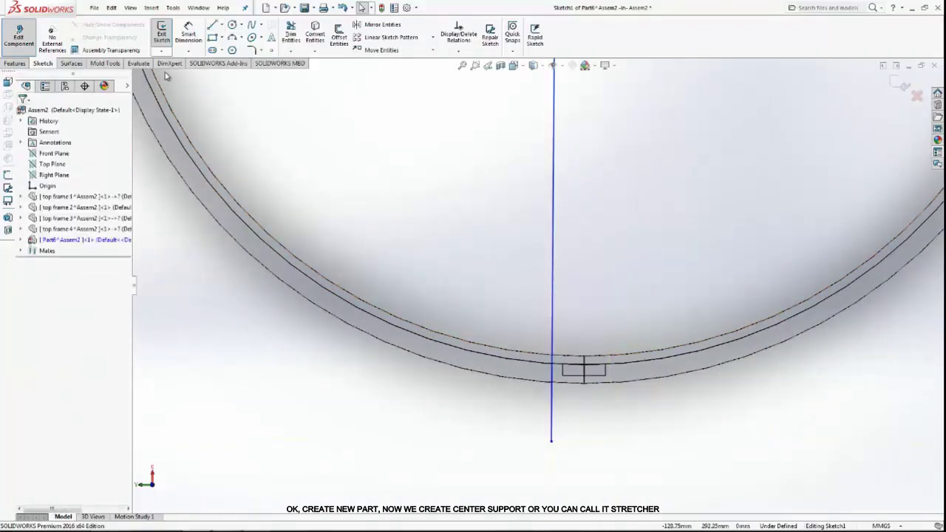
Step: Make the line Vertical and its lower endpoint Coincident with the ring's inner arc
click(554, 228)
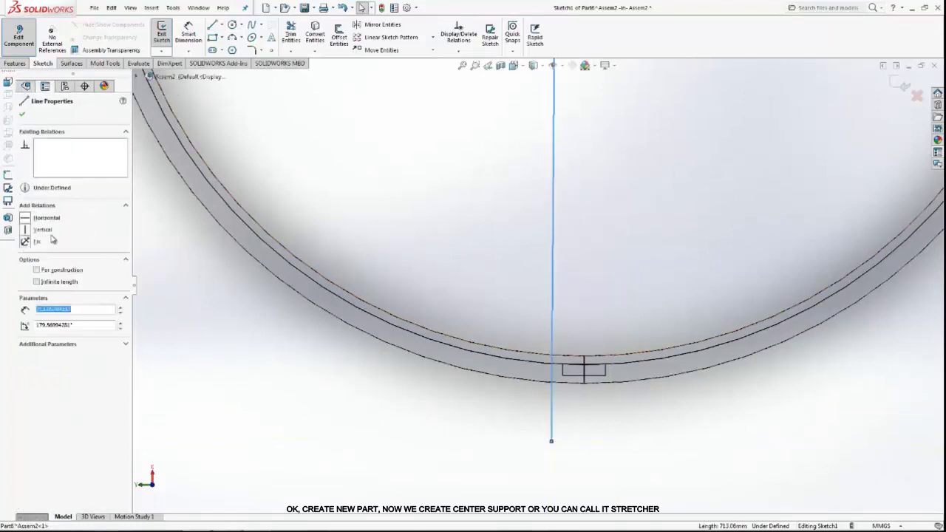
click(27, 219)
click(24, 116)
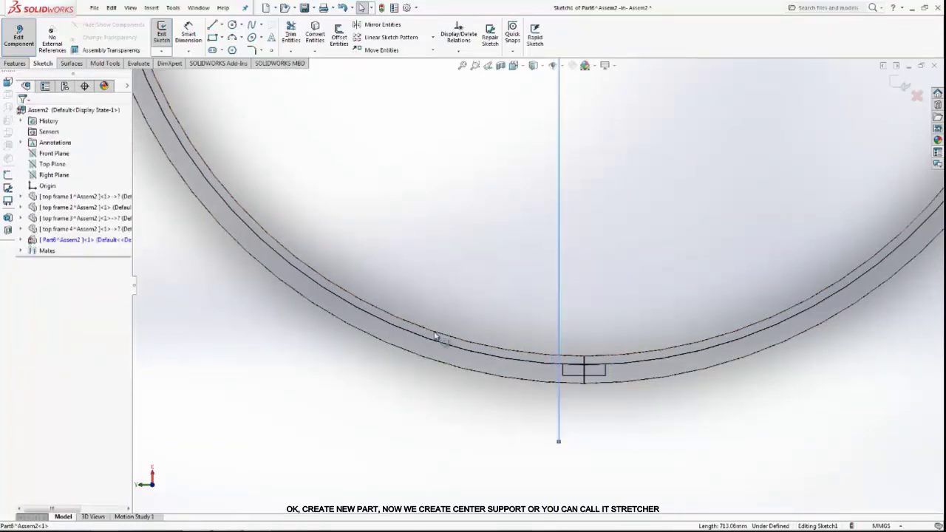
click(558, 441)
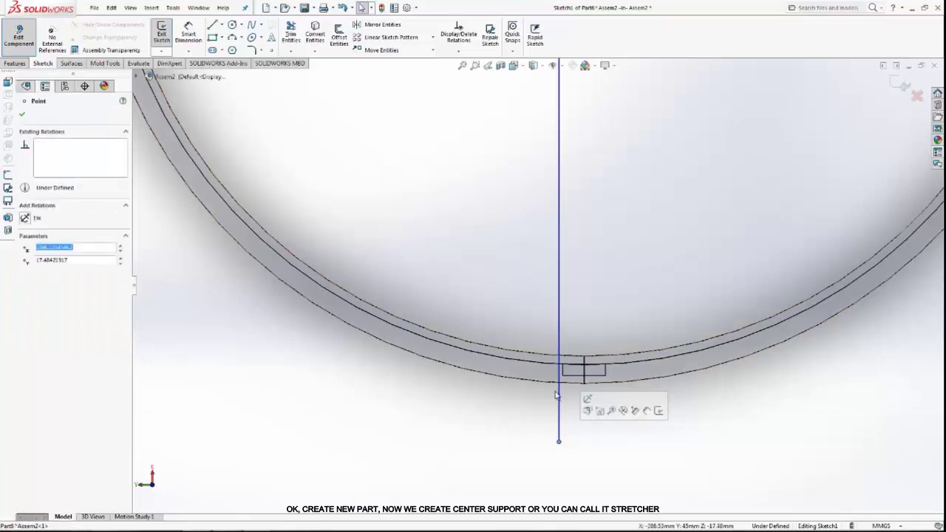
ctrl+click(555, 356)
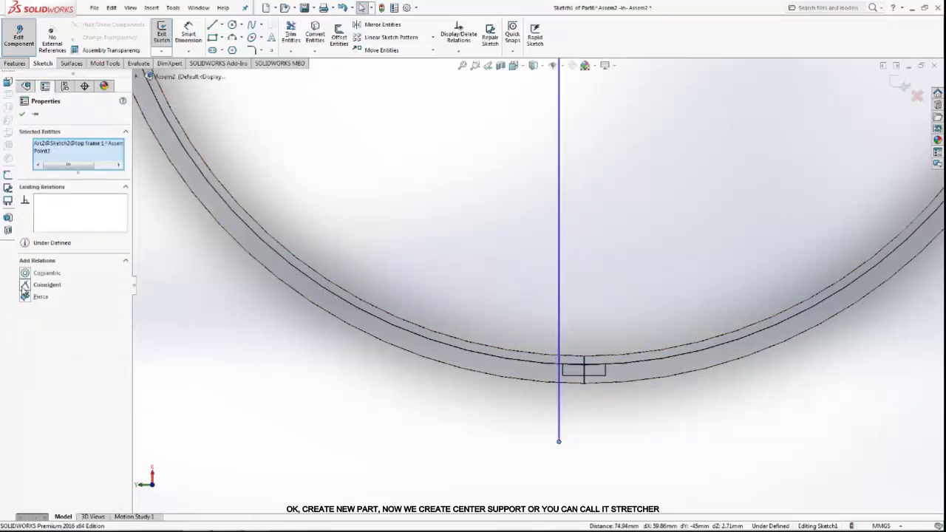
click(47, 284)
click(301, 418)
scroll(435, 312, up, 5)
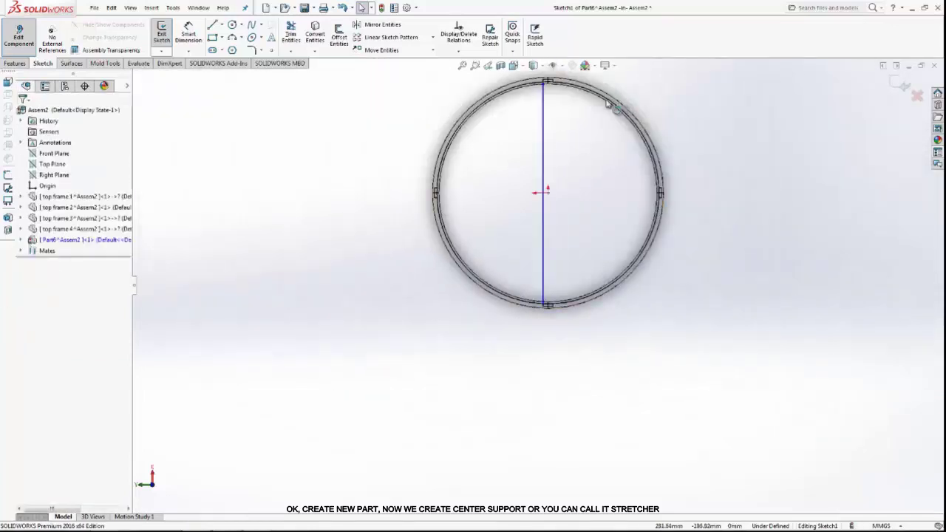
scroll(608, 103, down, 3)
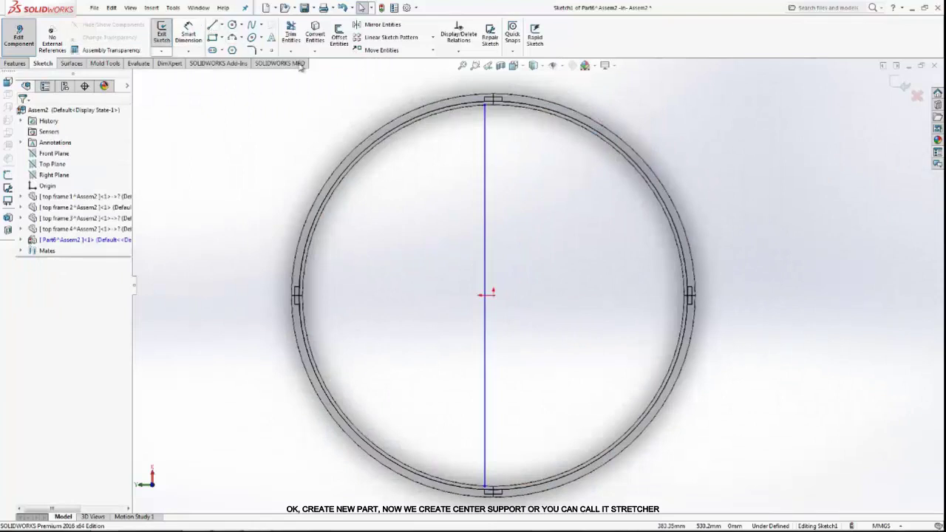
Step: Offset the centre line by 10 mm to create a parallel line
click(341, 35)
click(485, 185)
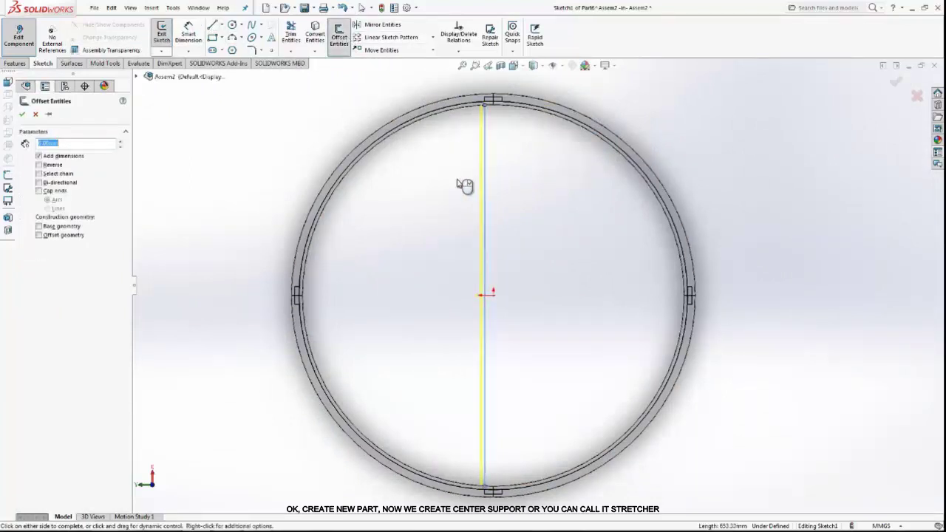
text(10)
key(Return)
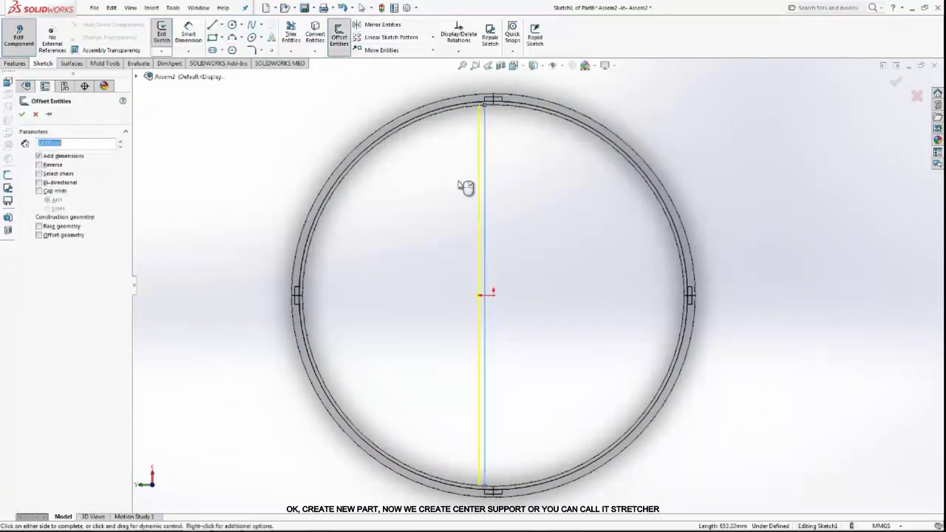
click(410, 266)
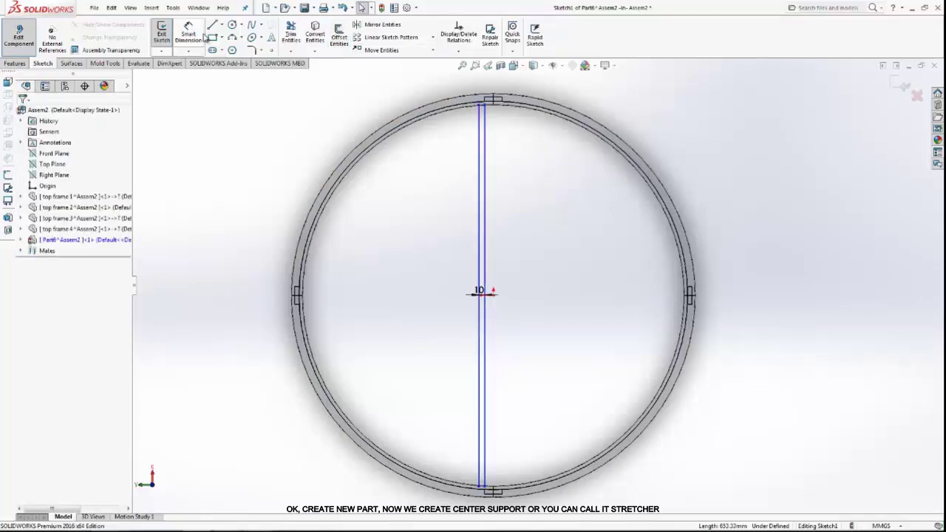
Step: Make the offset line's upper endpoint Coincident with the ring's inner edge
click(248, 49)
scroll(489, 110, down, 5)
scroll(534, 235, down, 5)
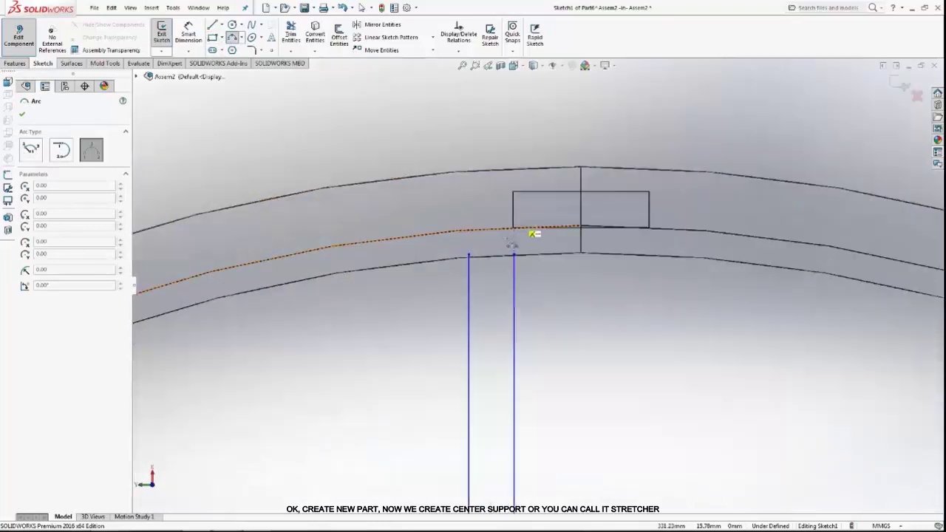
scroll(473, 270, down, 4)
key(Escape)
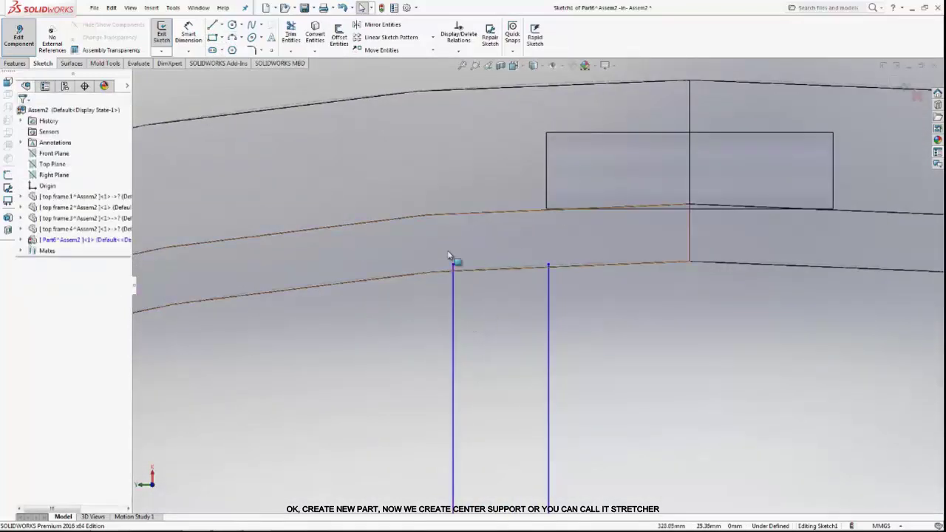
click(453, 265)
ctrl+click(465, 270)
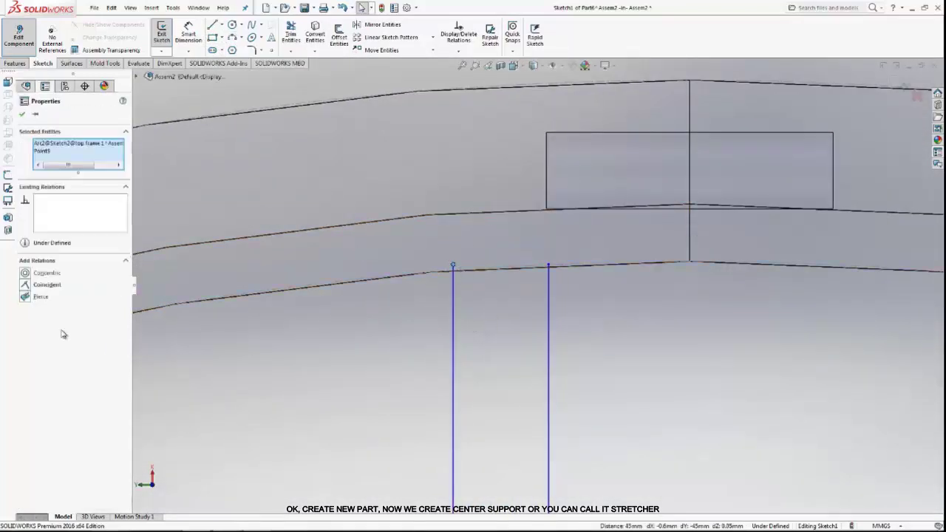
click(28, 285)
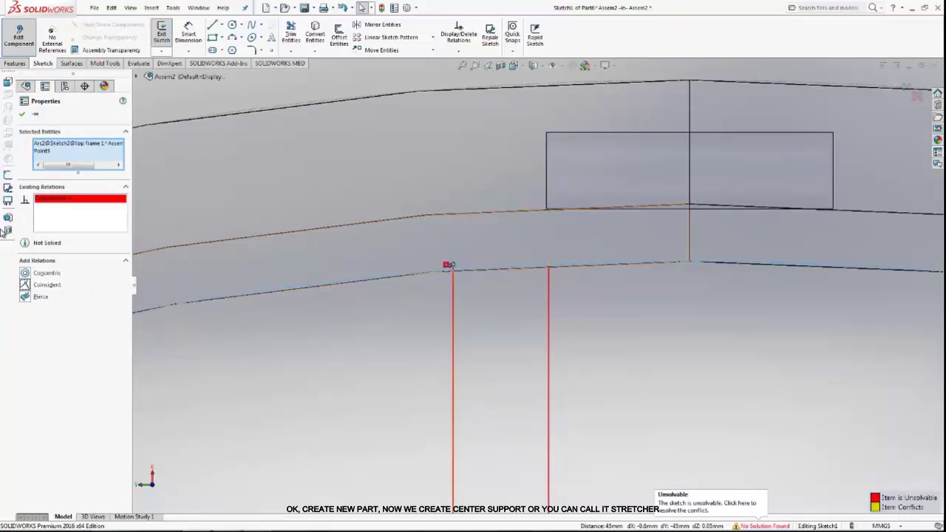
click(22, 116)
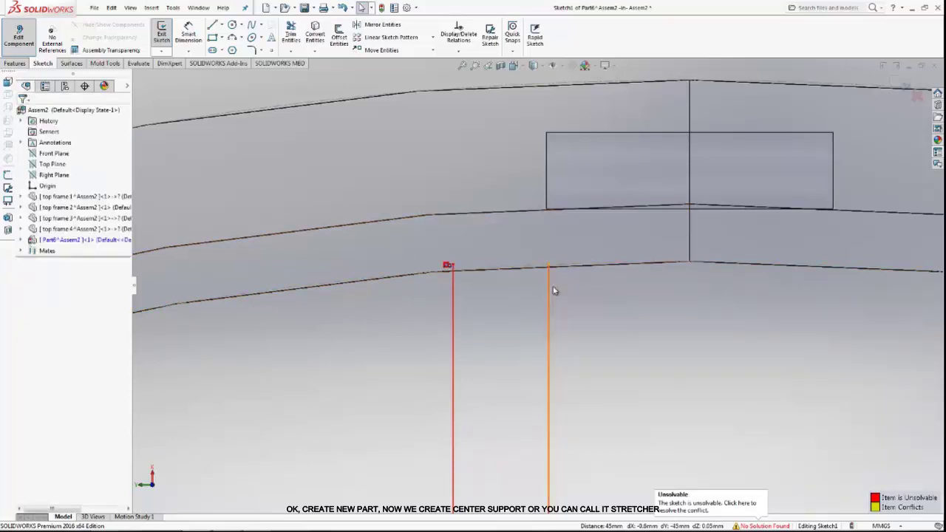
Step: Drag the other line's upper endpoint so the sketch solves again
scroll(543, 255, down, 3)
click(541, 252)
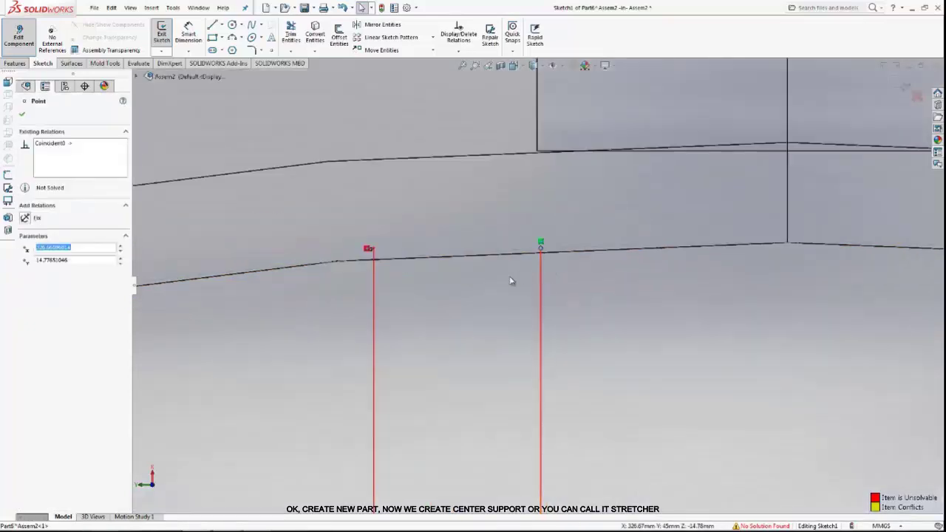
click(511, 279)
drag(367, 252, 327, 332)
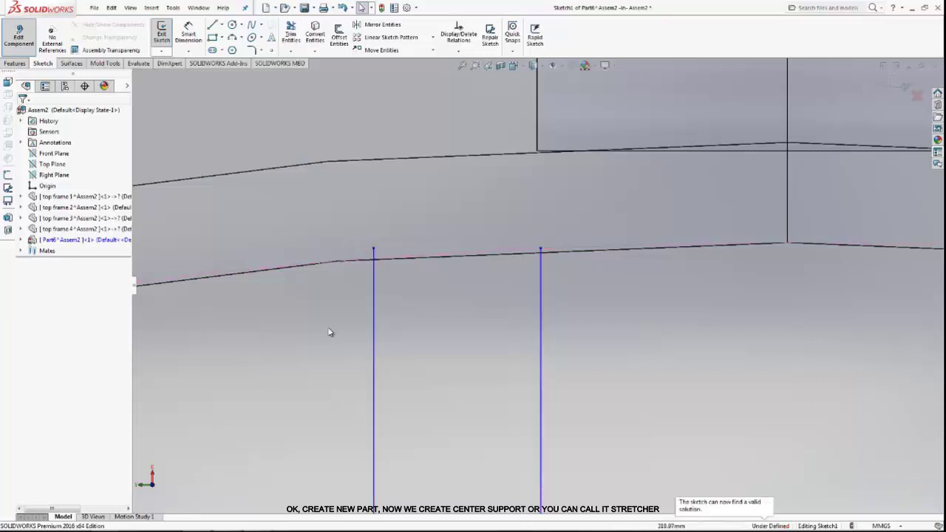
Step: Trim part of the left sketch line, then undo the trim
click(290, 33)
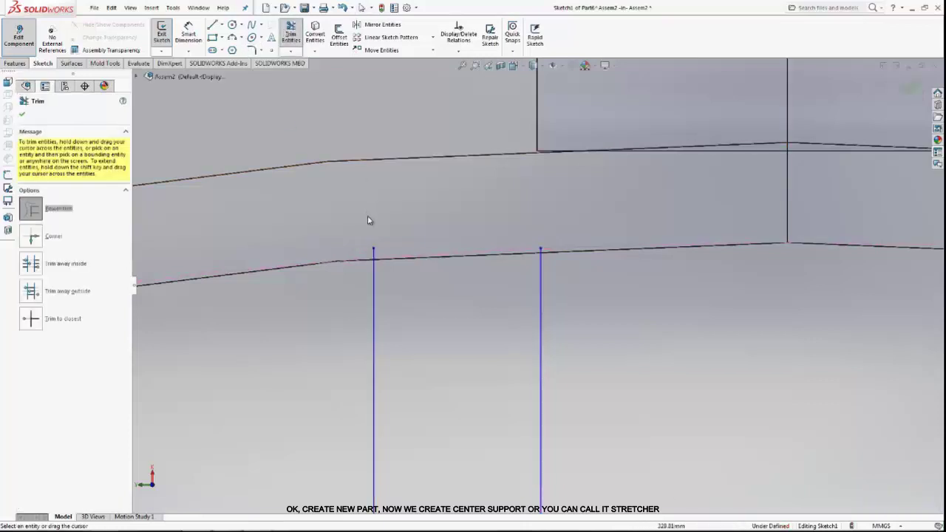
scroll(367, 215, down, 2)
drag(415, 270, 370, 268)
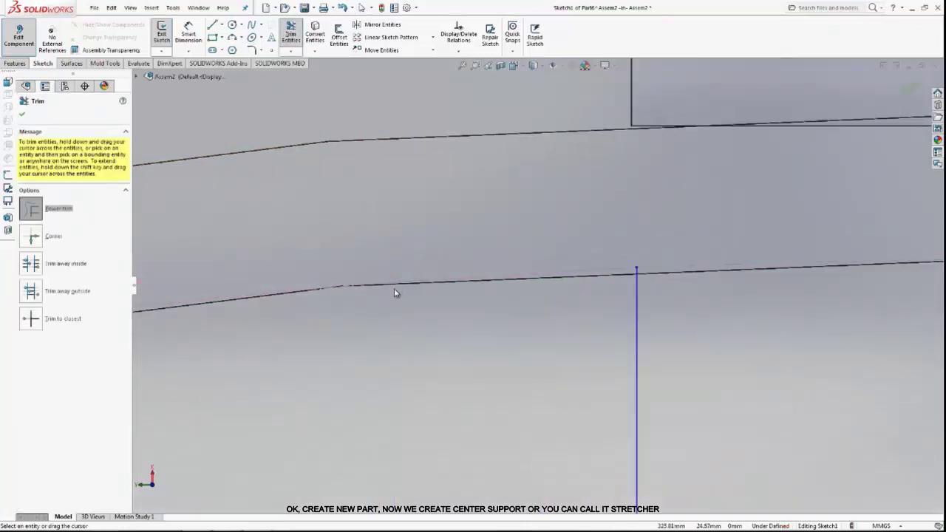
key(ctrl+z)
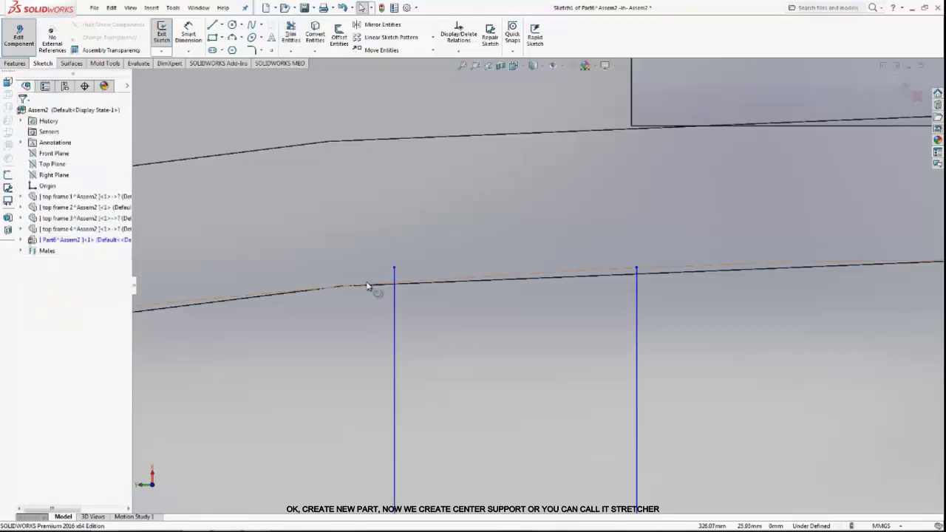
Step: Raise the document's shaded Image Quality slider toward High, deviation 0.02118441 mm
scroll(367, 286, up, 2)
scroll(406, 318, up, 2)
scroll(445, 331, up, 3)
scroll(468, 338, up, 3)
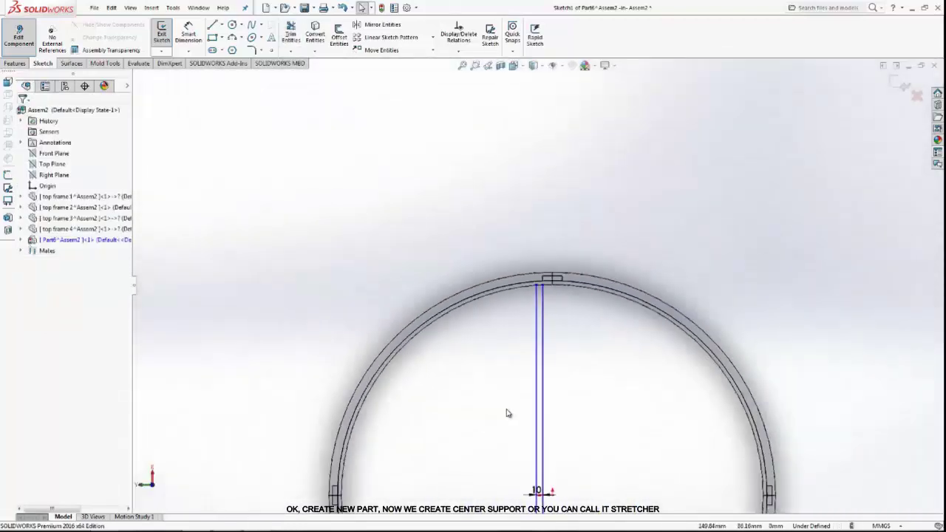
scroll(508, 413, up, 2)
scroll(543, 455, down, 3)
scroll(421, 320, down, 2)
scroll(516, 325, down, 2)
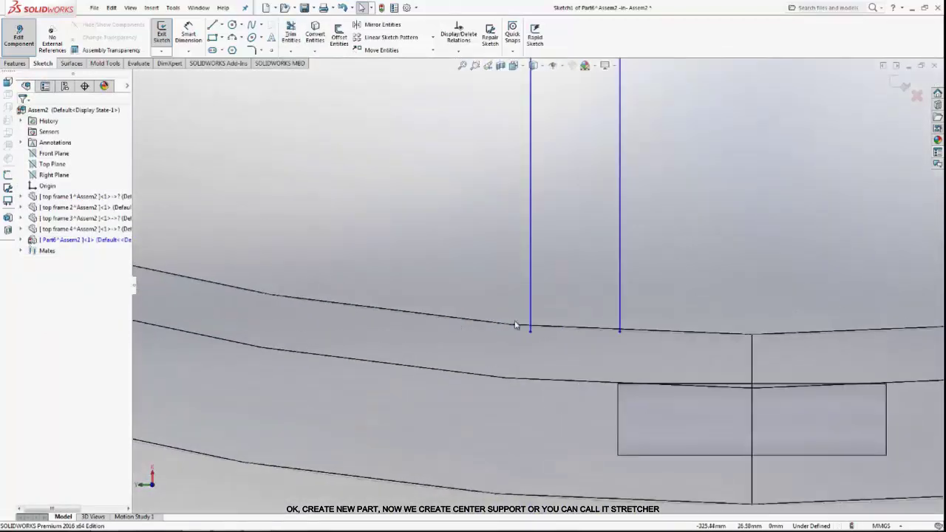
click(407, 7)
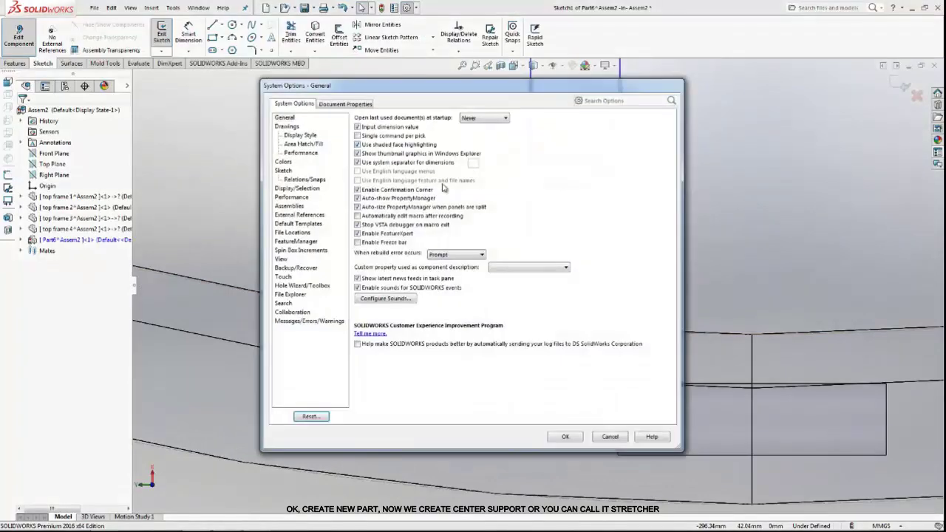
click(336, 105)
click(294, 197)
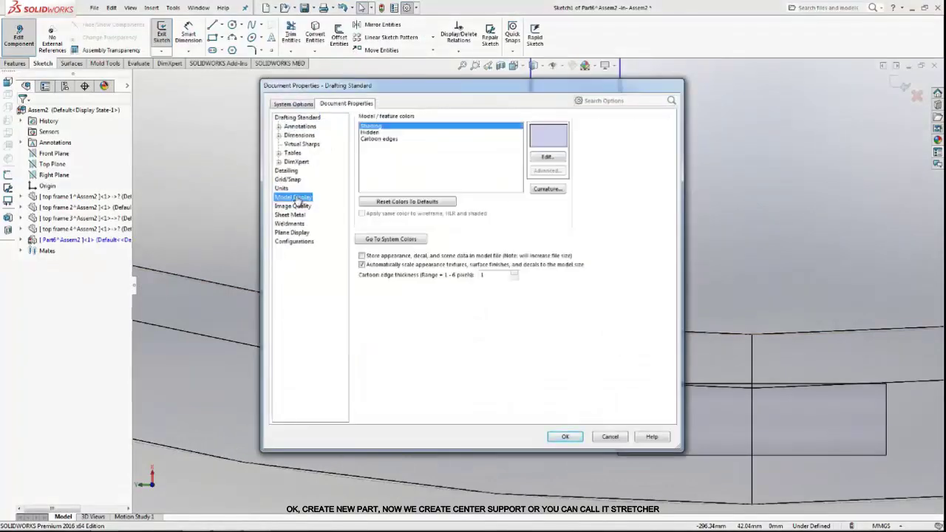
click(294, 206)
drag(443, 138, 482, 139)
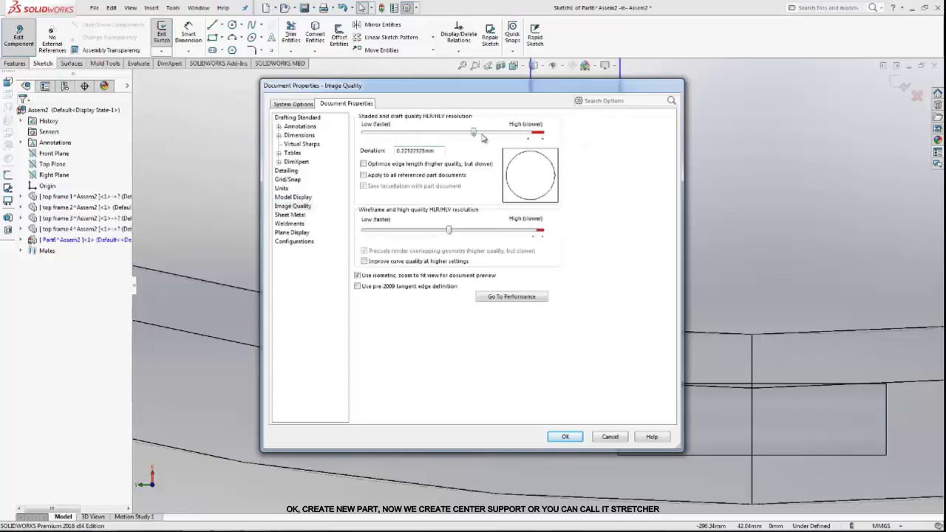
click(564, 437)
Step: Draw an arc joining the upper ends of the left and right lines
scroll(448, 232, up, 3)
scroll(550, 268, up, 2)
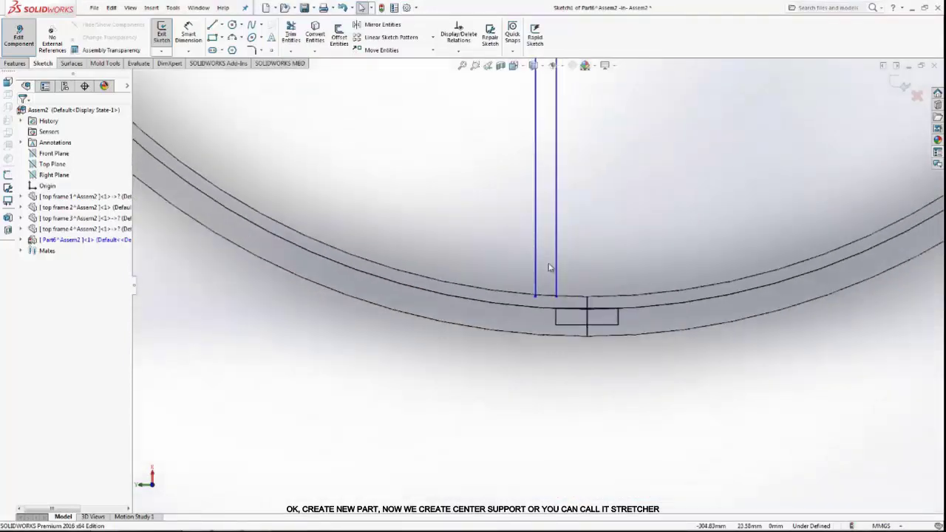
scroll(550, 268, down, 2)
scroll(562, 268, down, 2)
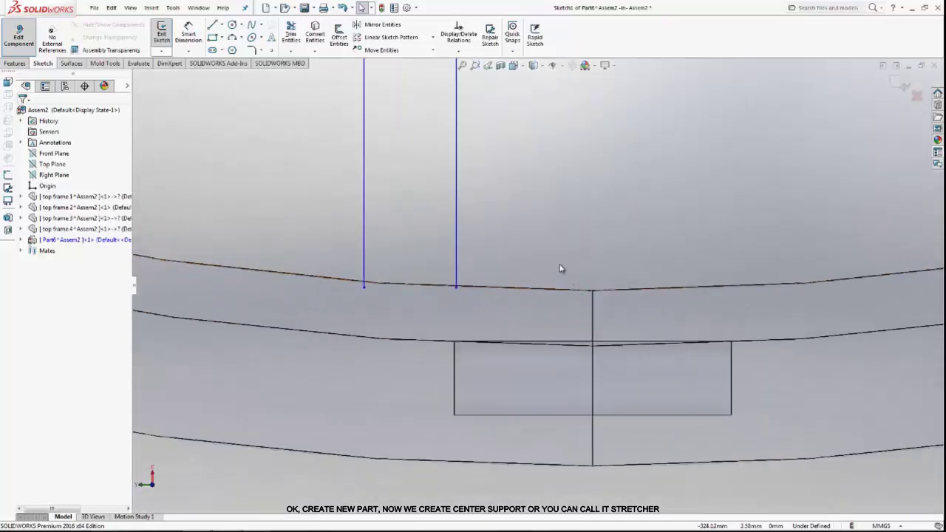
click(363, 286)
click(277, 223)
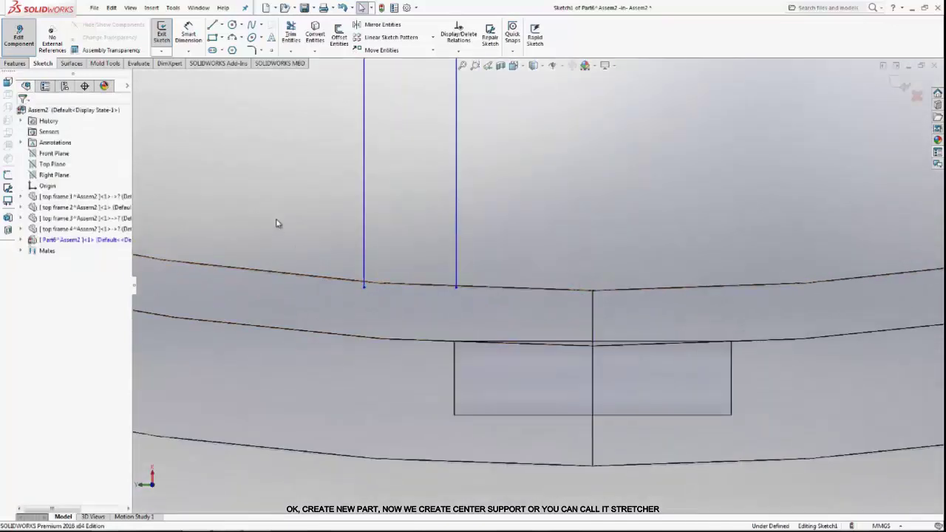
click(232, 37)
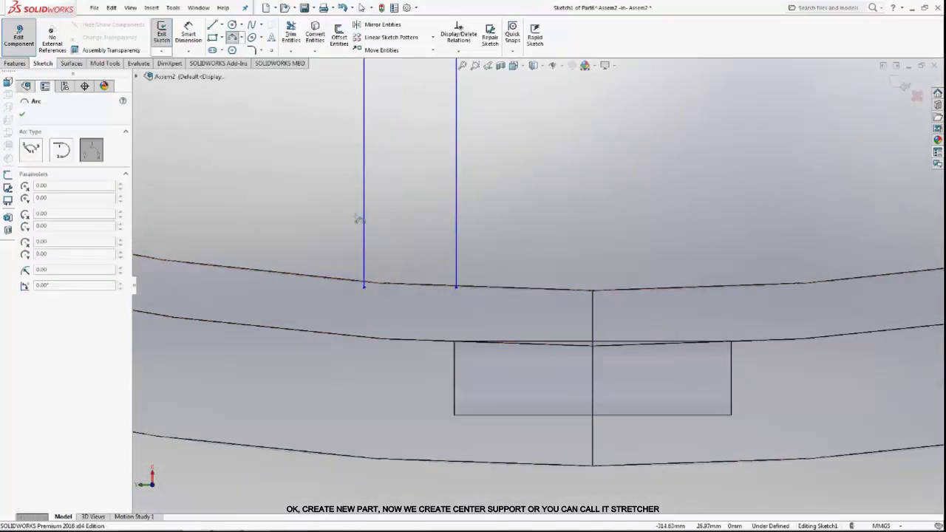
click(364, 286)
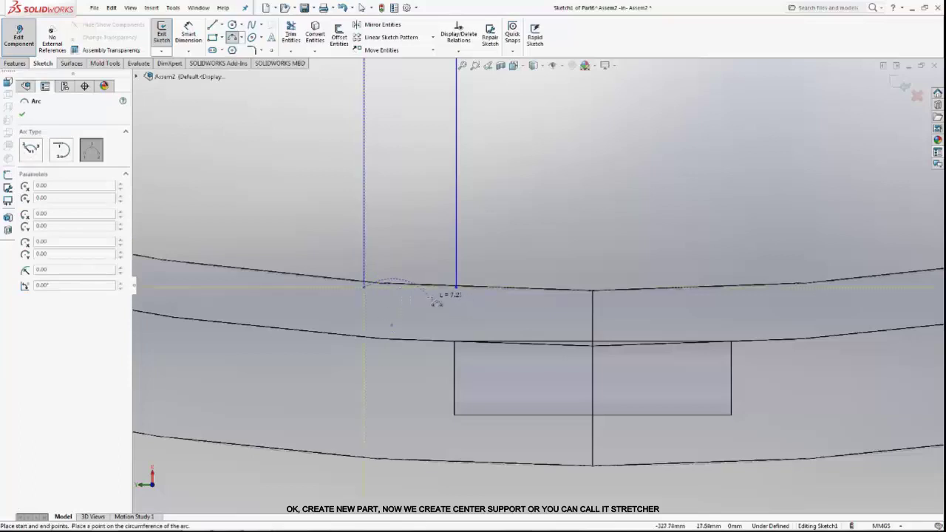
click(455, 287)
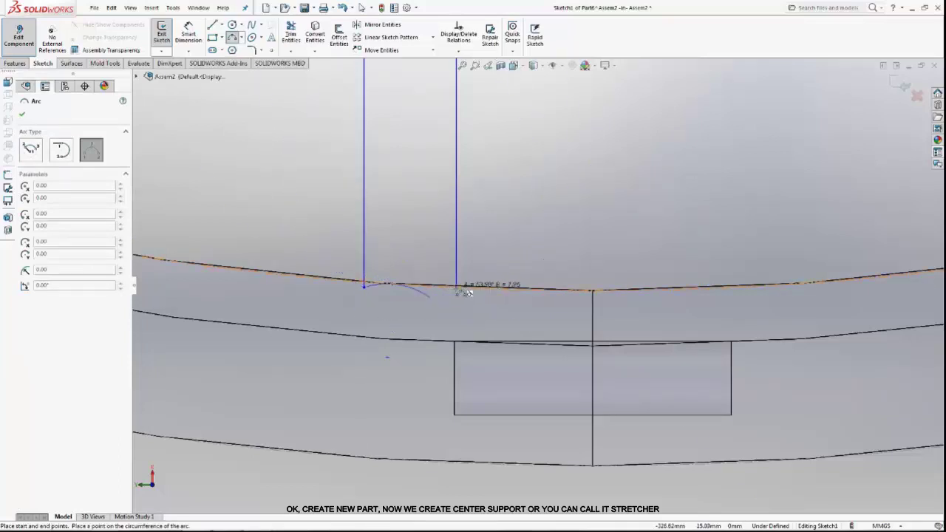
key(Escape)
Step: Add a 33 mm dimension locating the support bar's lower end point
scroll(414, 300, up, 3)
scroll(427, 275, up, 3)
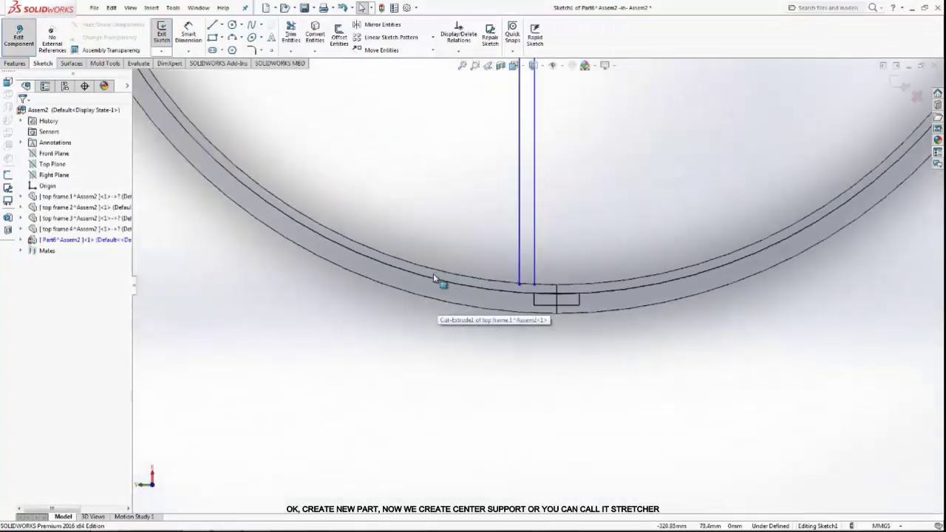
scroll(433, 273, up, 3)
mouse_move(542, 185)
middle_down()
mouse_move(559, 175)
mouse_move(532, 169)
middle_up()
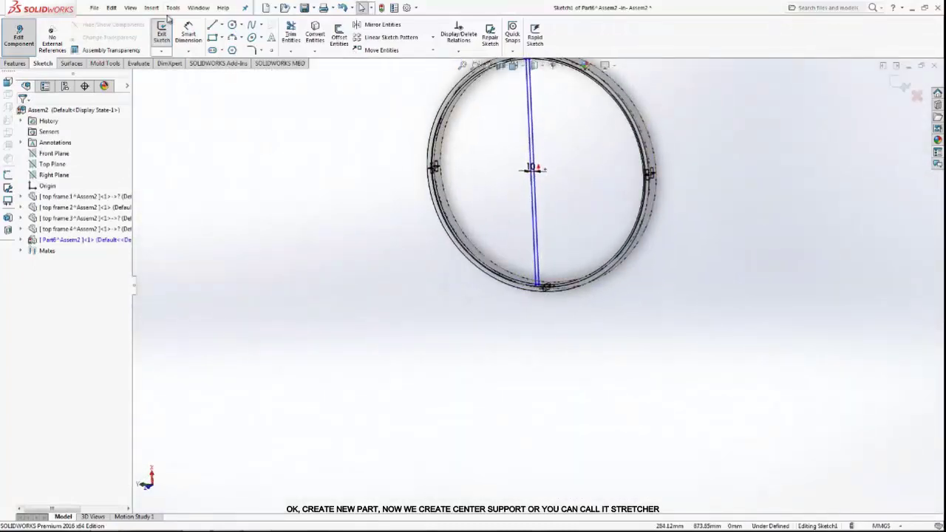
click(189, 33)
scroll(546, 299, down, 2)
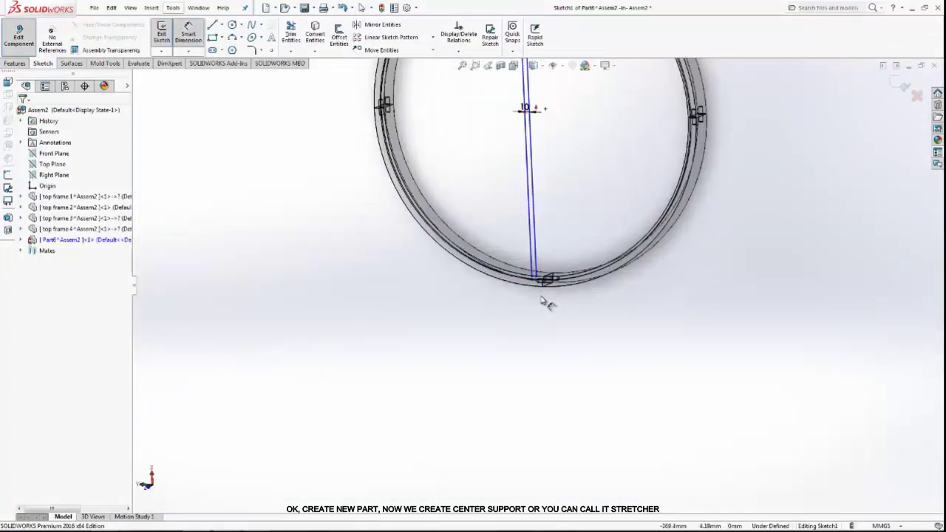
scroll(545, 302, down, 2)
click(544, 279)
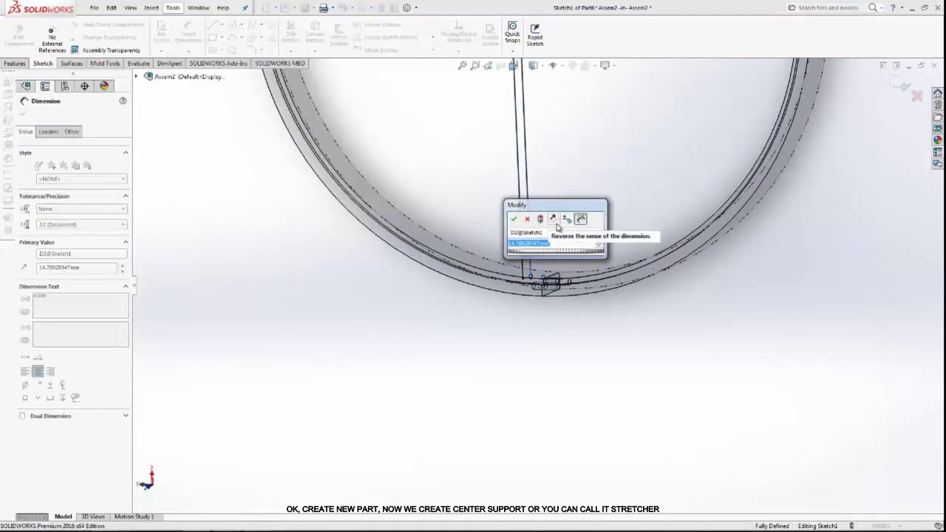
text(33)
key(Return)
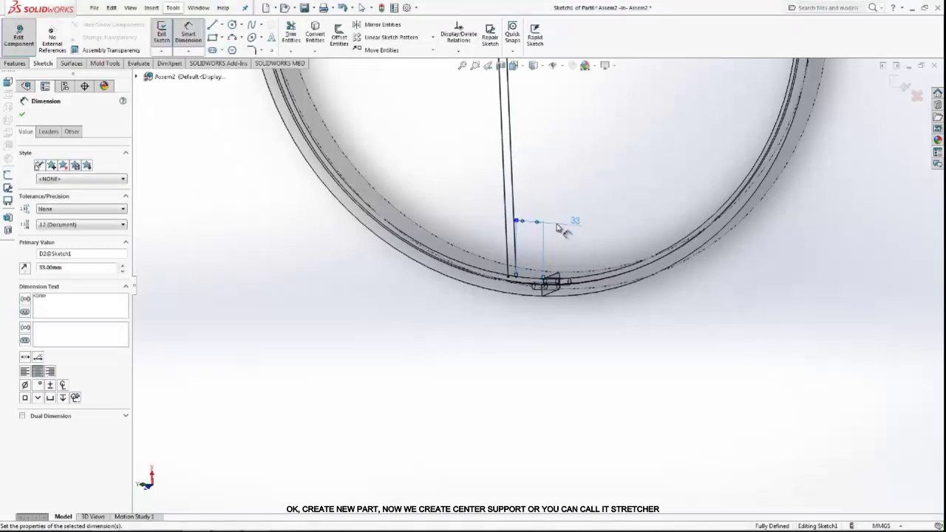
right_click(566, 113)
click(605, 156)
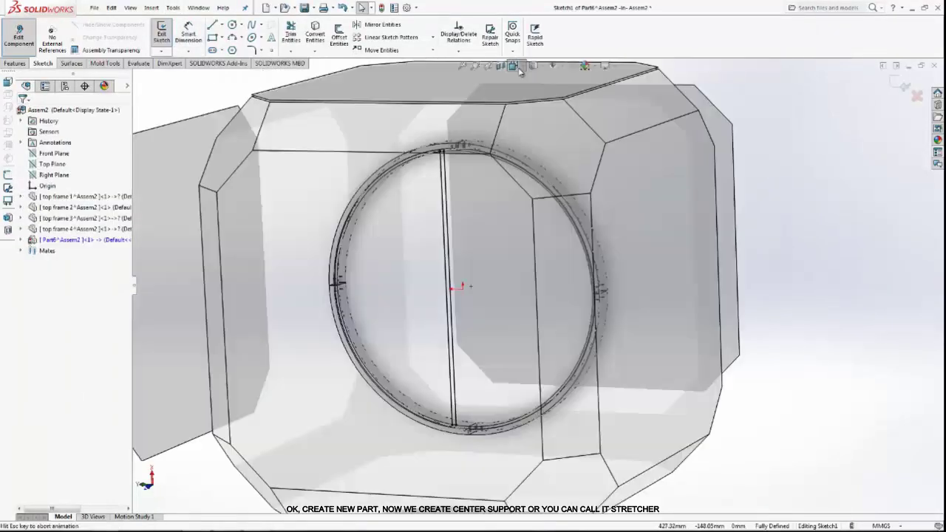
Step: Look normal to the sketch and drag the bar line's end onto the ring's edge
click(512, 65)
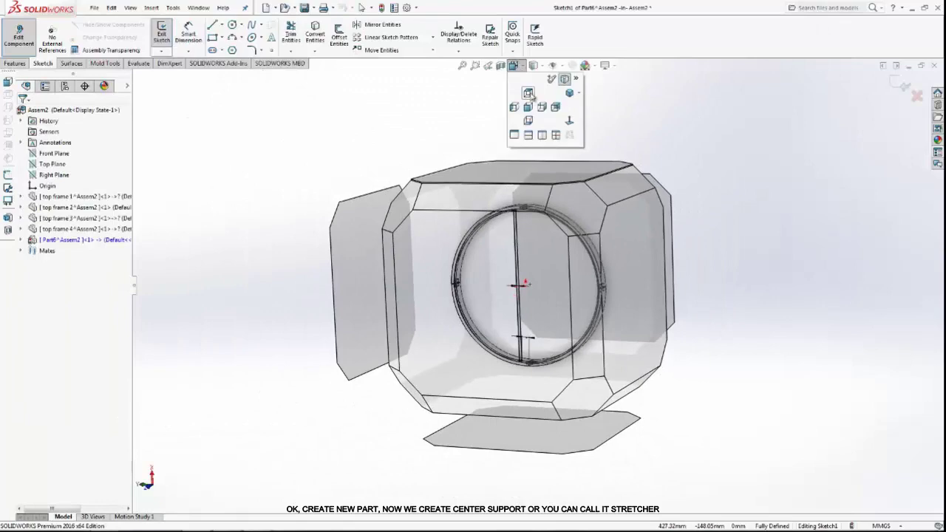
click(532, 96)
scroll(349, 266, down, 4)
scroll(350, 266, down, 5)
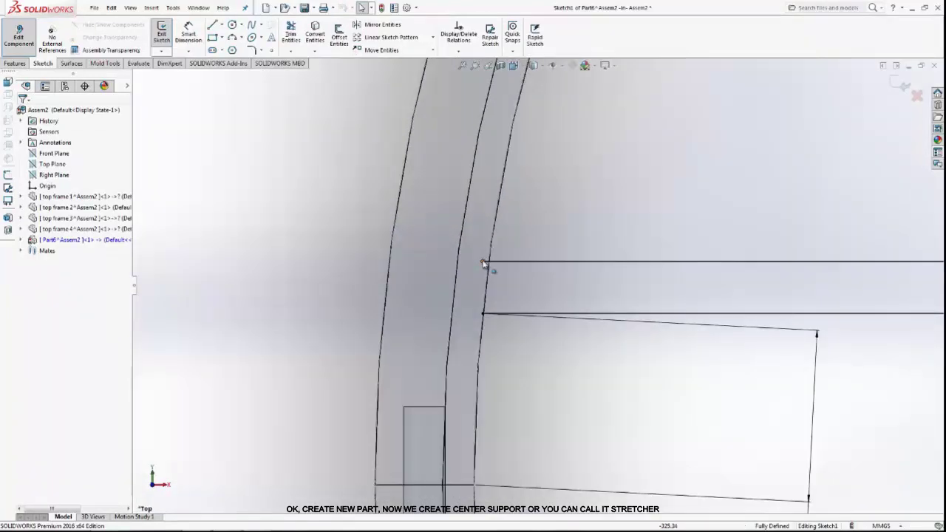
mouse_move(484, 263)
mouse_down()
mouse_move(516, 264)
mouse_move(490, 259)
mouse_up()
key(Escape)
scroll(672, 314, up, 3)
scroll(672, 314, up, 3)
scroll(823, 281, up, 3)
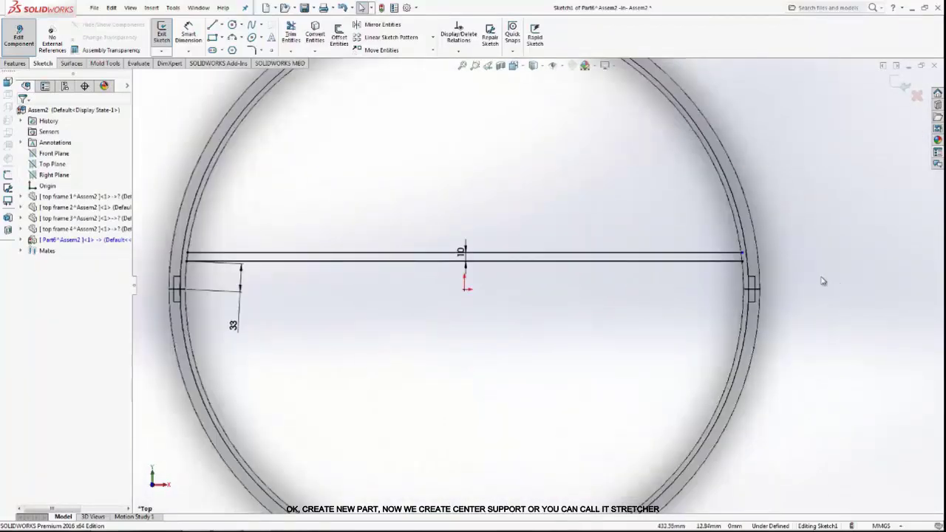
scroll(757, 255, down, 3)
scroll(757, 255, down, 2)
click(506, 319)
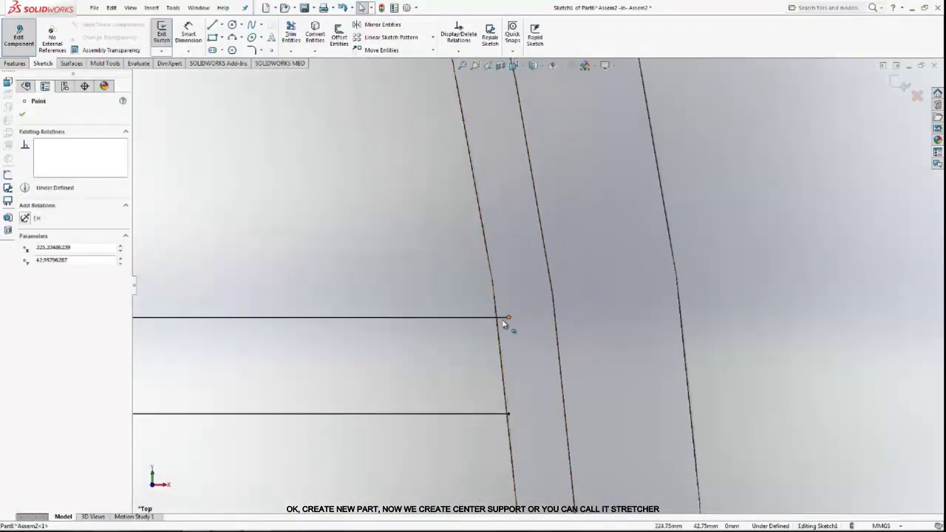
click(401, 275)
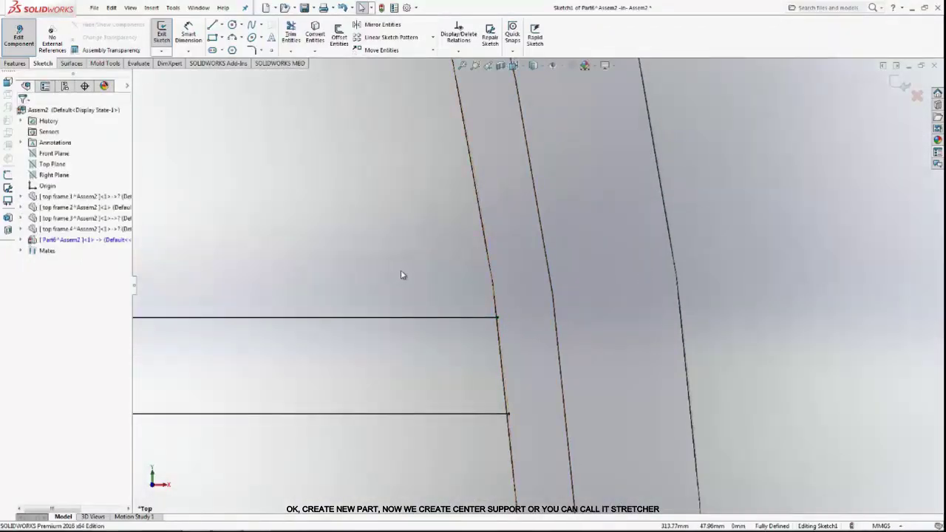
Step: Draw a three-point arc between the two line ends, then abandon a Convert Entities attempt
click(232, 37)
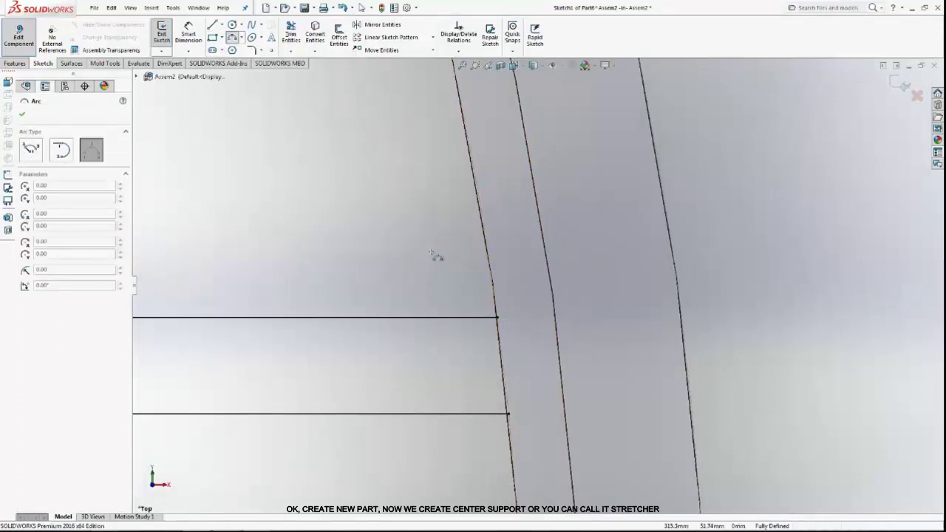
click(497, 318)
click(508, 413)
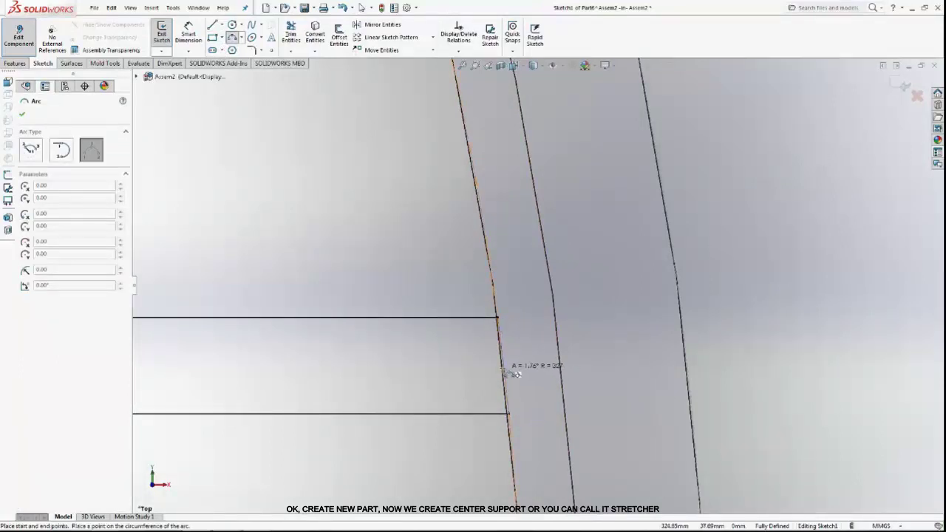
click(514, 374)
right_click(405, 250)
click(424, 274)
scroll(519, 365, down, 2)
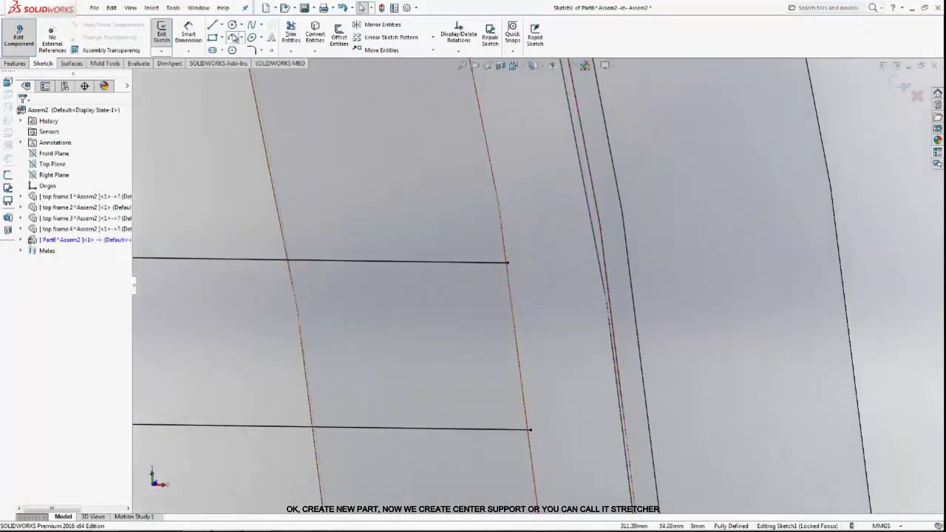
click(314, 33)
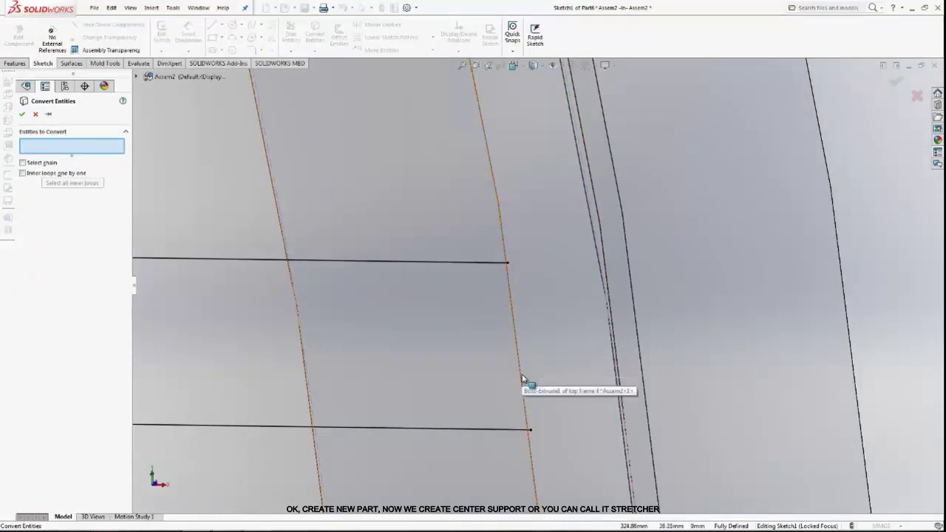
click(36, 114)
Step: Redraw the three-point arc between the upper and lower line ends
click(231, 39)
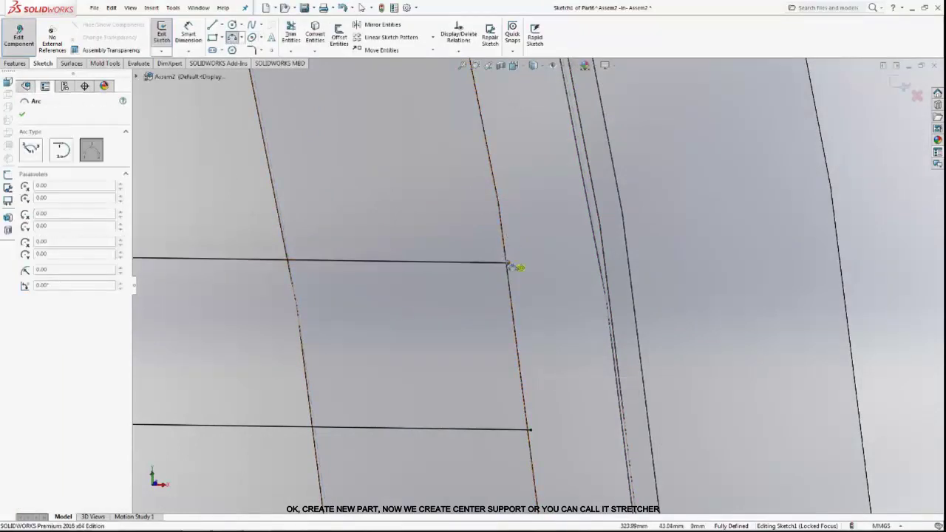
click(506, 262)
click(529, 429)
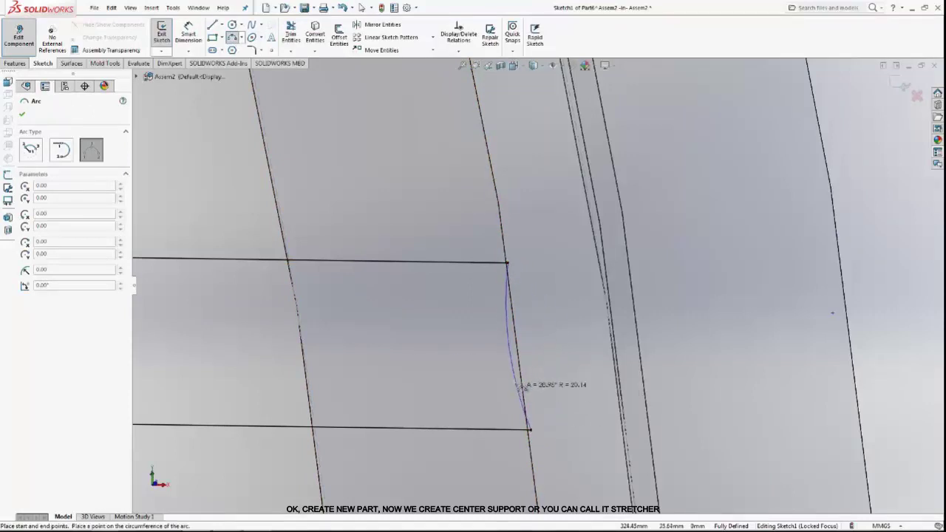
scroll(539, 347, down, 5)
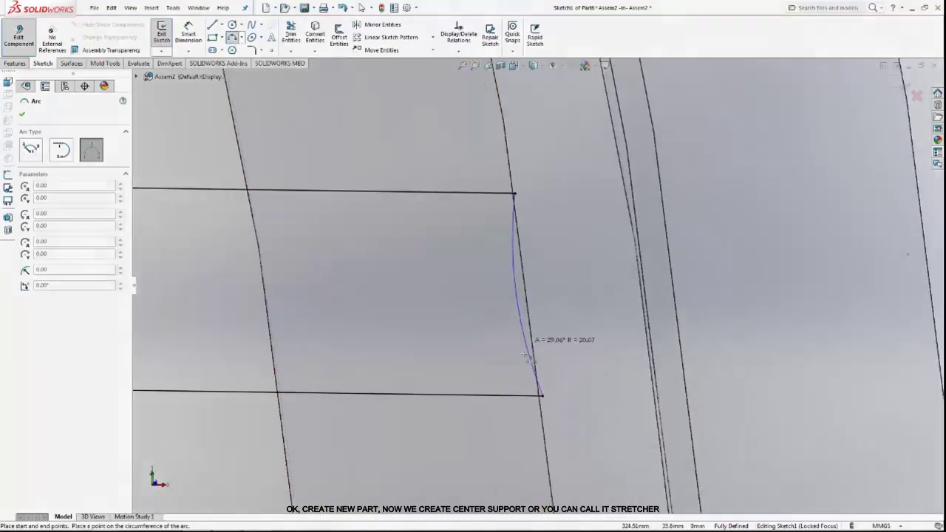
click(553, 321)
scroll(553, 320, up, 2)
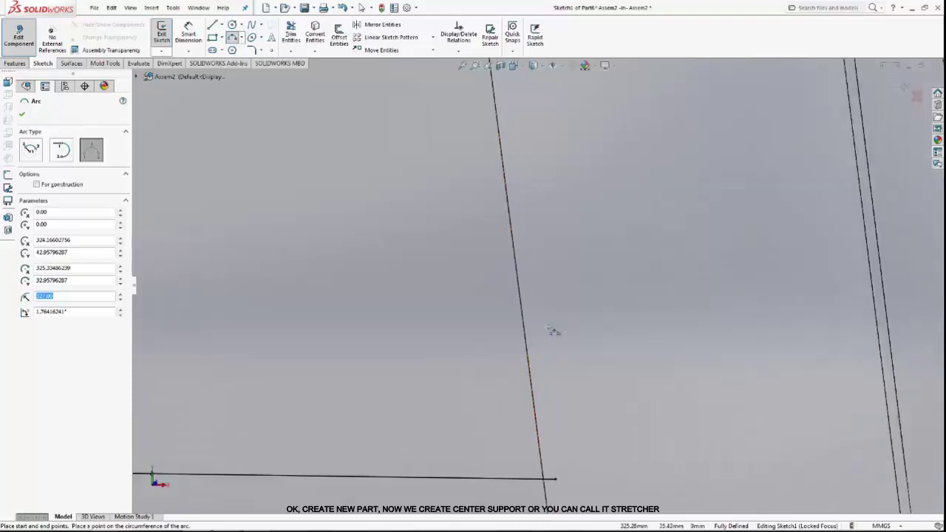
scroll(553, 329, up, 1)
scroll(553, 333, up, 3)
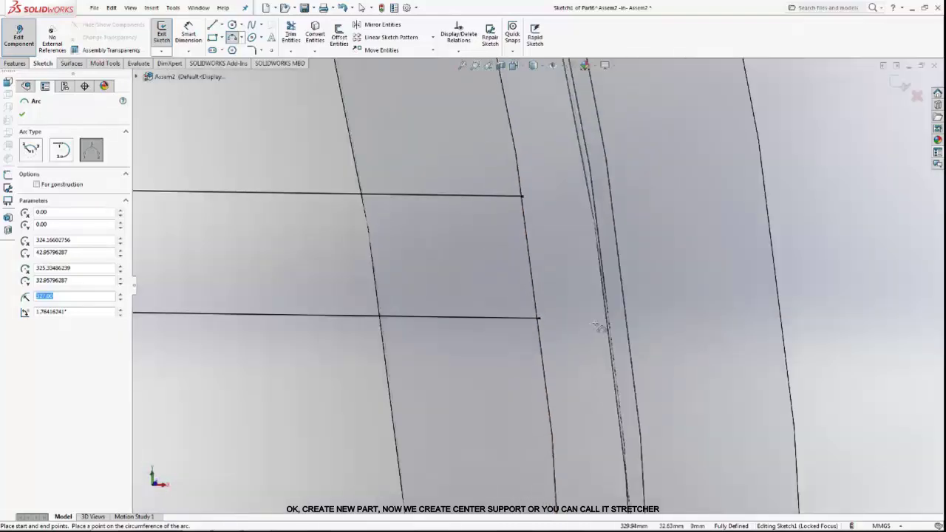
key(Escape)
scroll(503, 362, down, 3)
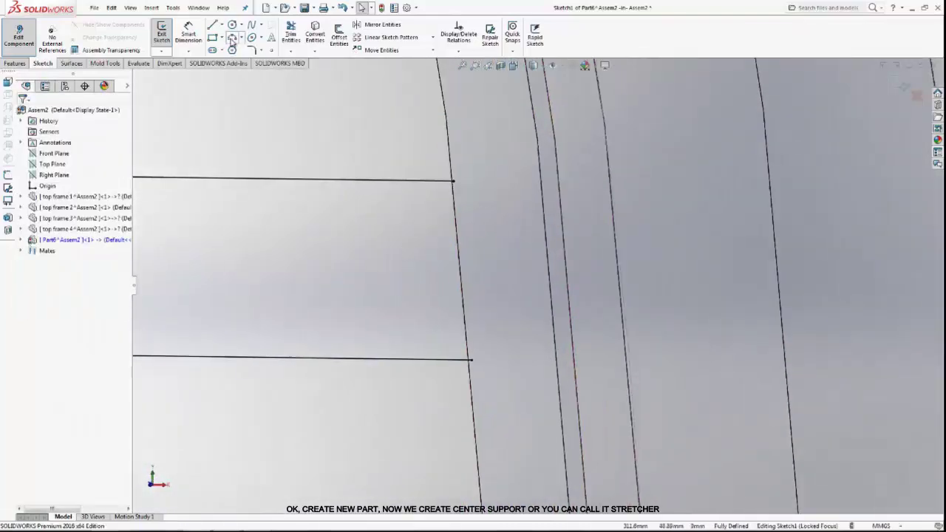
Step: Draw a final outward-bulging end arc and make it tangent to the ring's edge
click(231, 38)
click(453, 181)
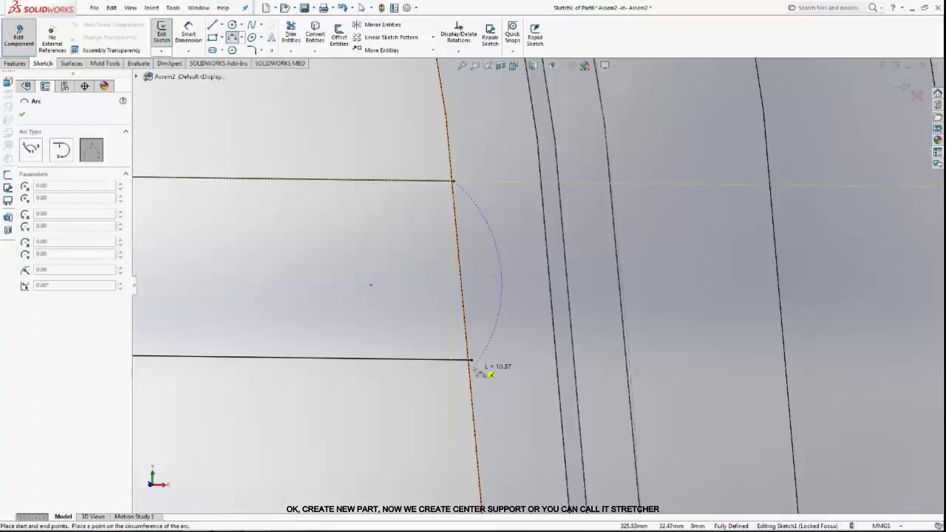
click(470, 360)
click(505, 304)
key(Escape)
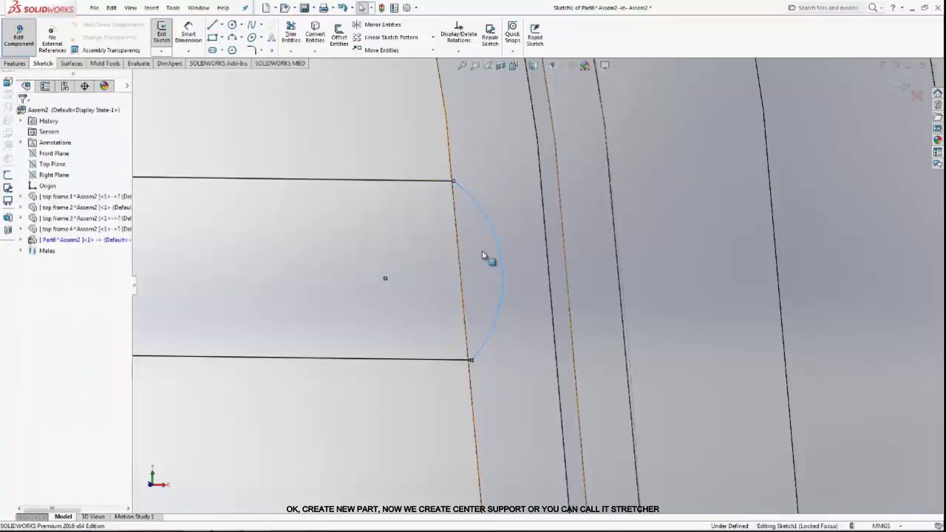
click(500, 248)
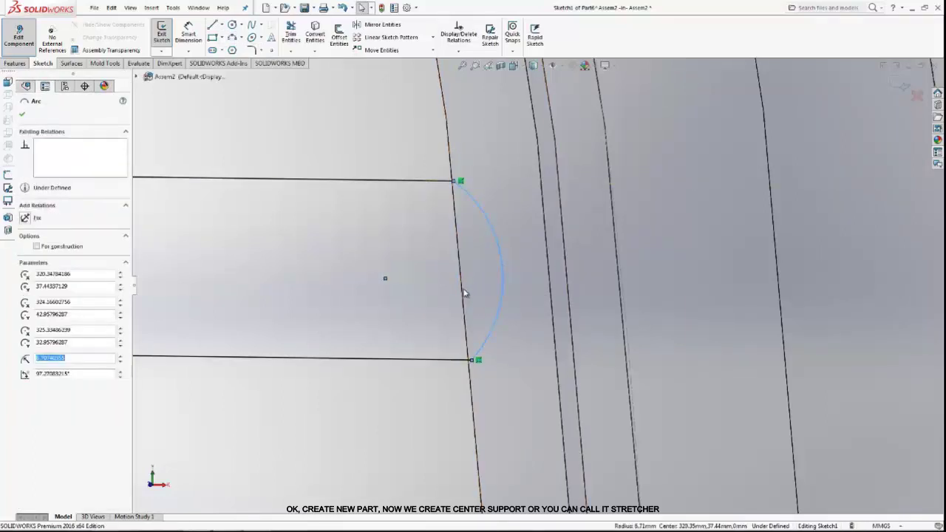
ctrl+click(464, 295)
click(44, 285)
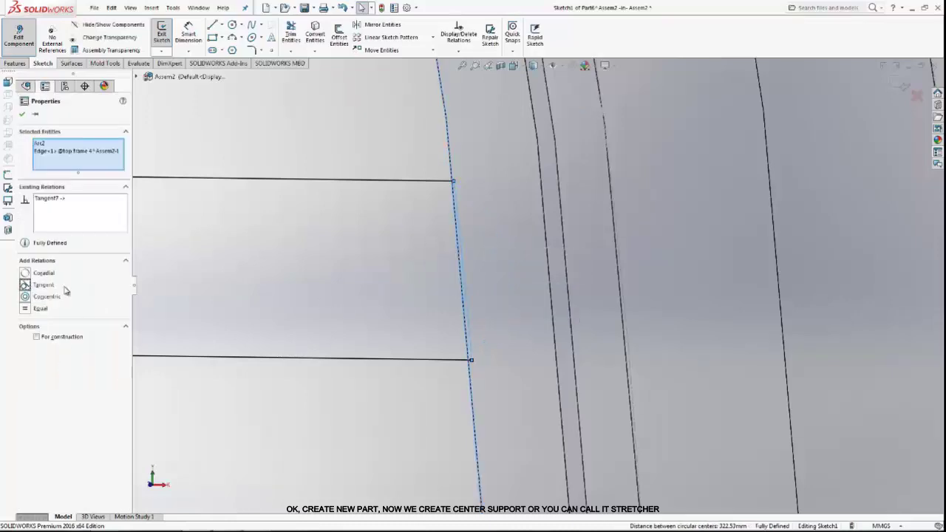
click(222, 274)
Step: Draw an outward-bulging three-point arc between the line ends at the bar's other end
scroll(332, 333, up, 2)
scroll(338, 333, up, 3)
scroll(337, 333, up, 2)
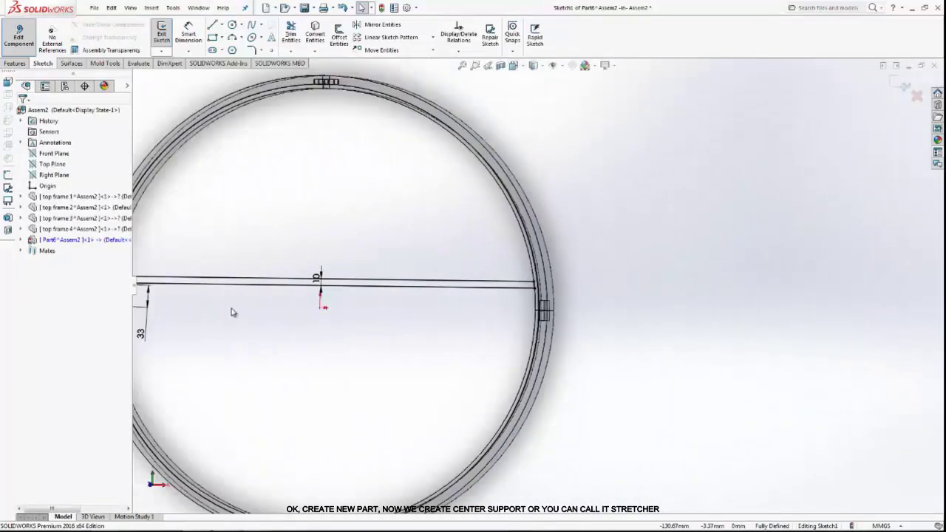
scroll(276, 310, up, 2)
scroll(340, 248, down, 5)
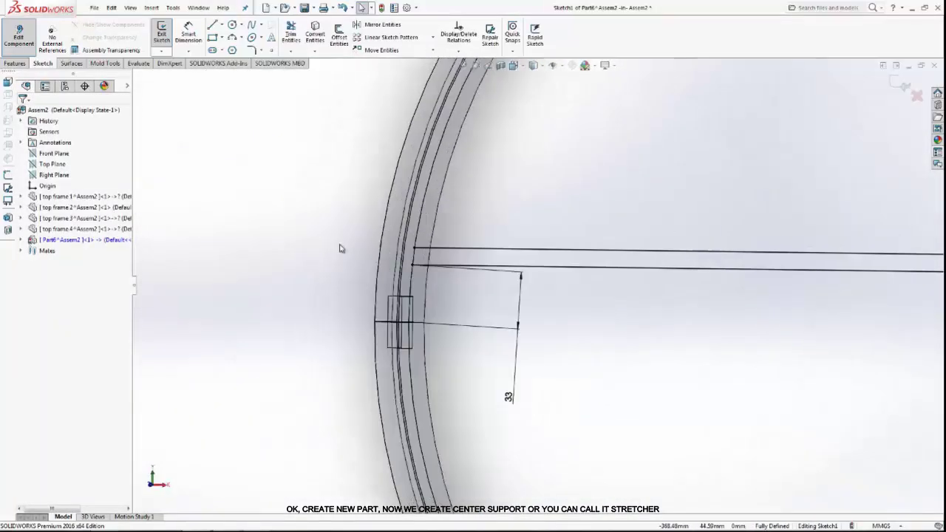
click(233, 38)
scroll(444, 244, down, 2)
scroll(447, 237, down, 3)
click(444, 236)
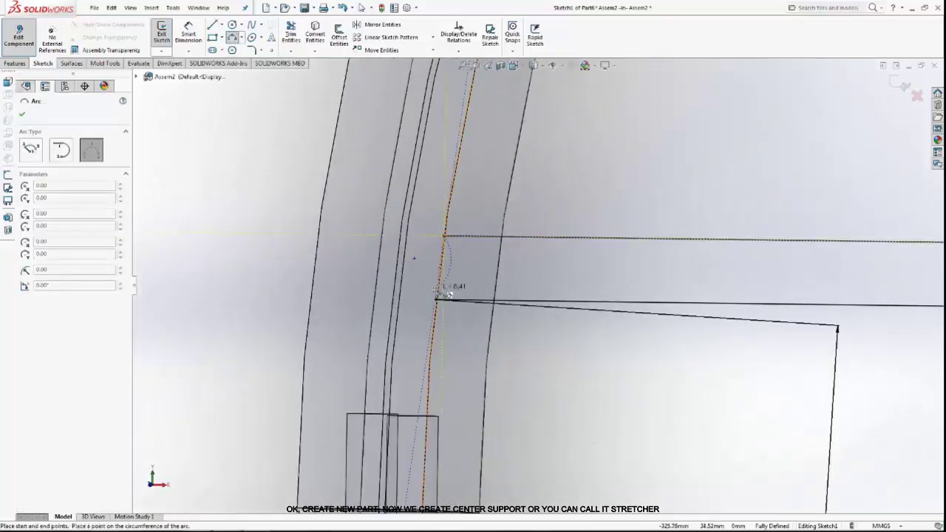
scroll(446, 295, down, 3)
click(472, 304)
click(456, 221)
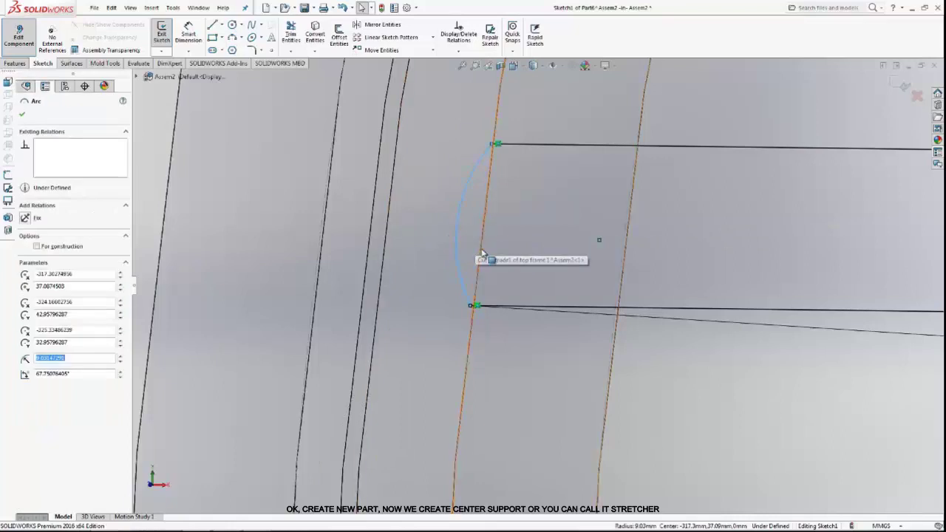
ctrl+click(481, 256)
click(686, 393)
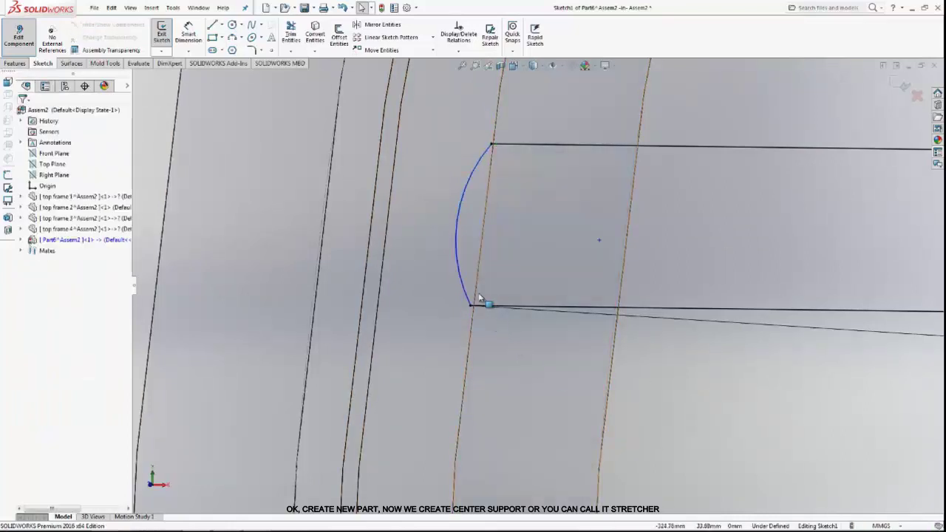
Step: Make the end arc tangent to the top frame's ring edge, then zoom out
middle_drag(475, 302, 527, 347)
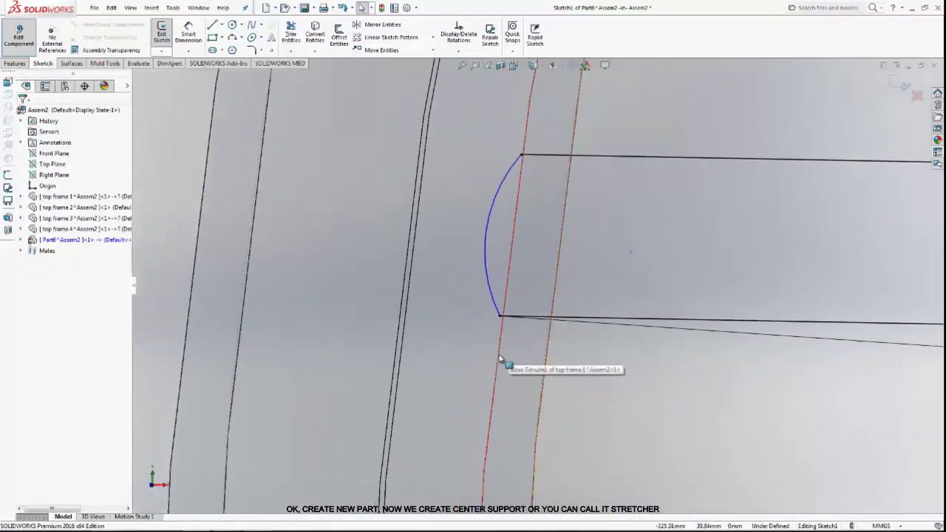
click(500, 363)
click(496, 367)
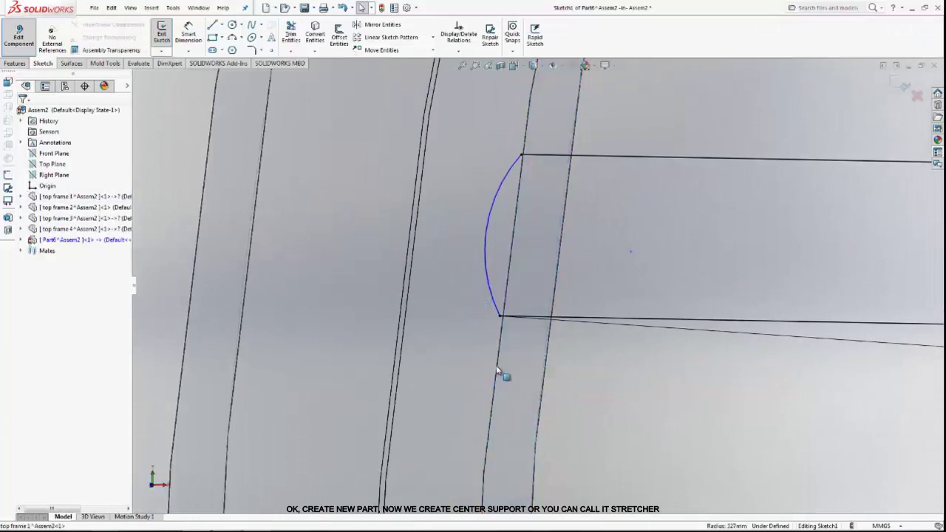
click(497, 367)
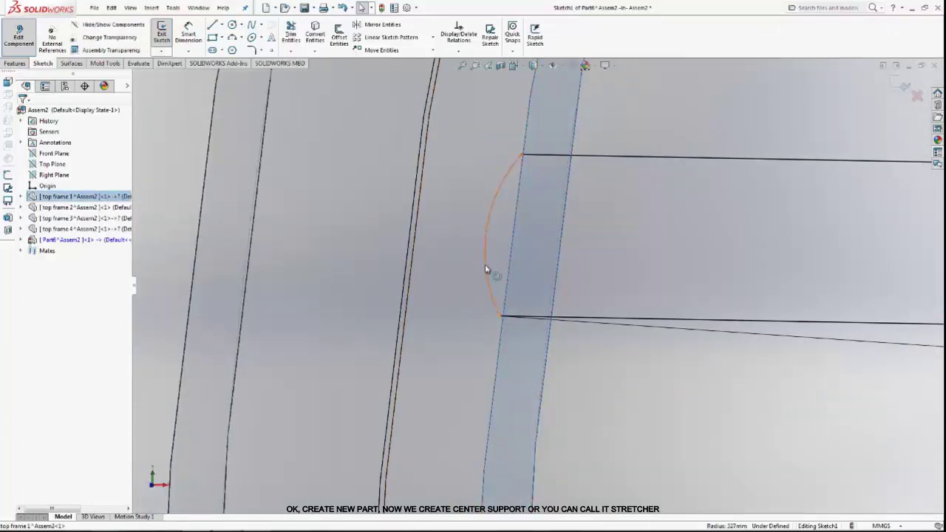
click(484, 263)
key(Escape)
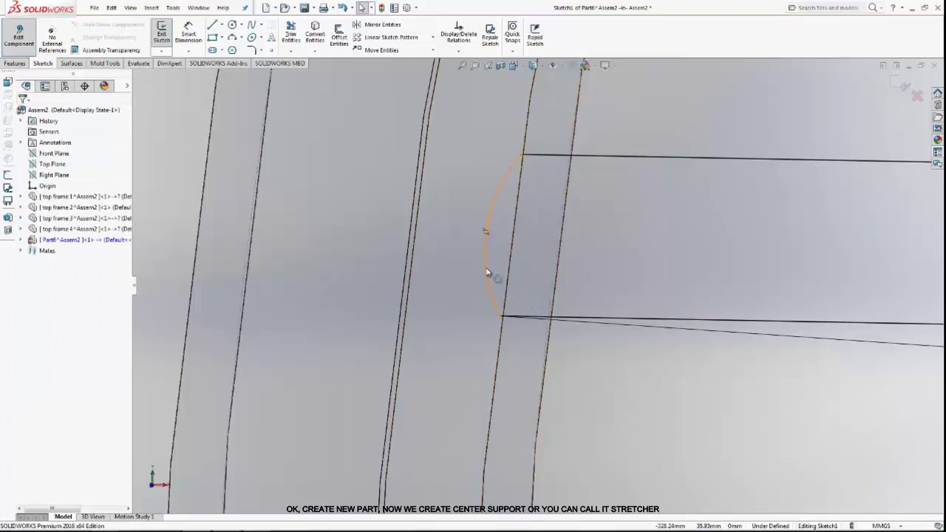
click(489, 276)
middle_drag(515, 305, 711, 354)
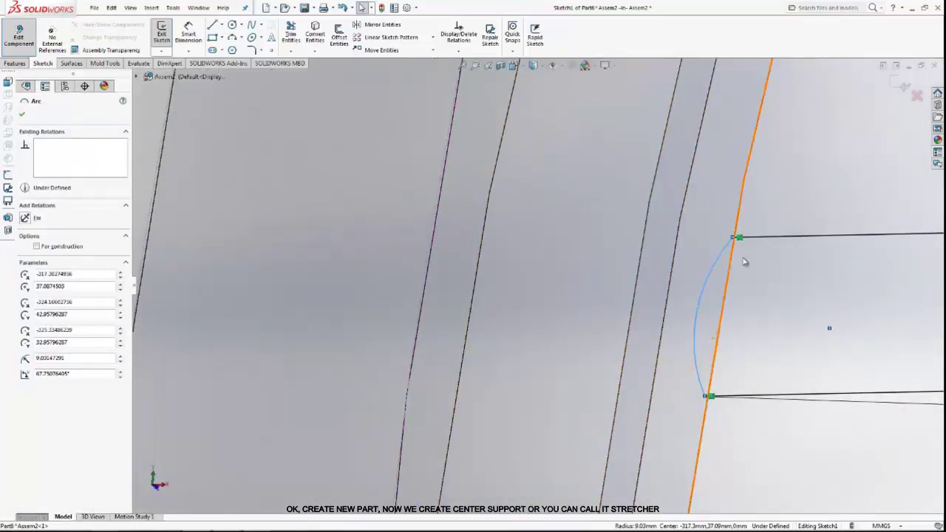
ctrl+click(736, 231)
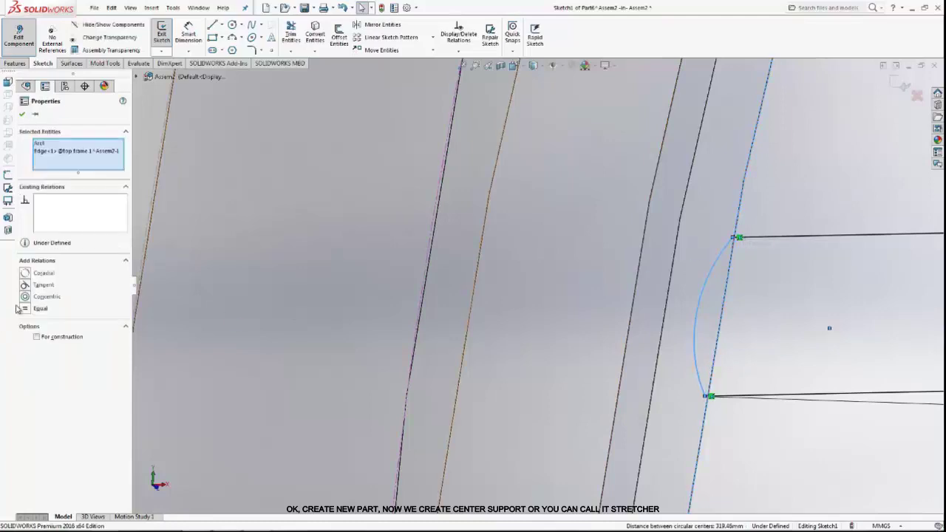
click(24, 284)
click(717, 448)
scroll(743, 406, up, 3)
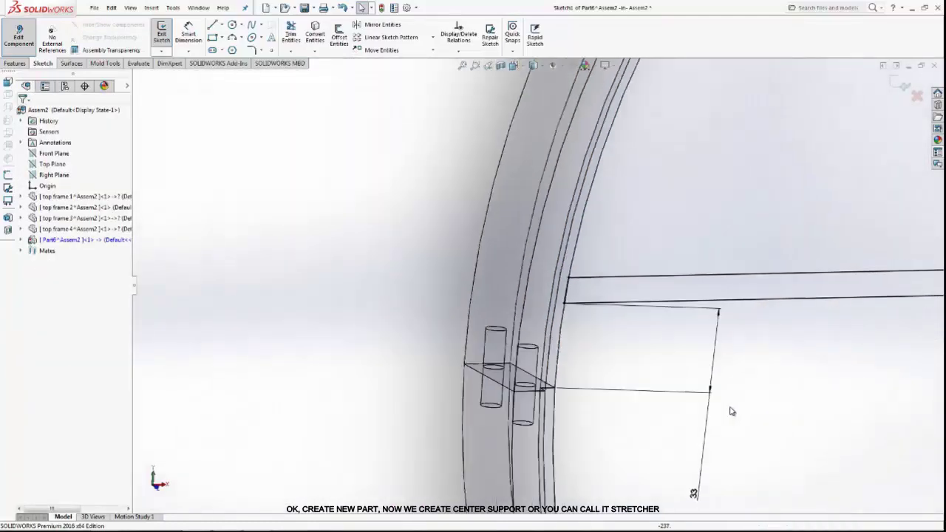
scroll(724, 390, up, 2)
scroll(725, 390, up, 3)
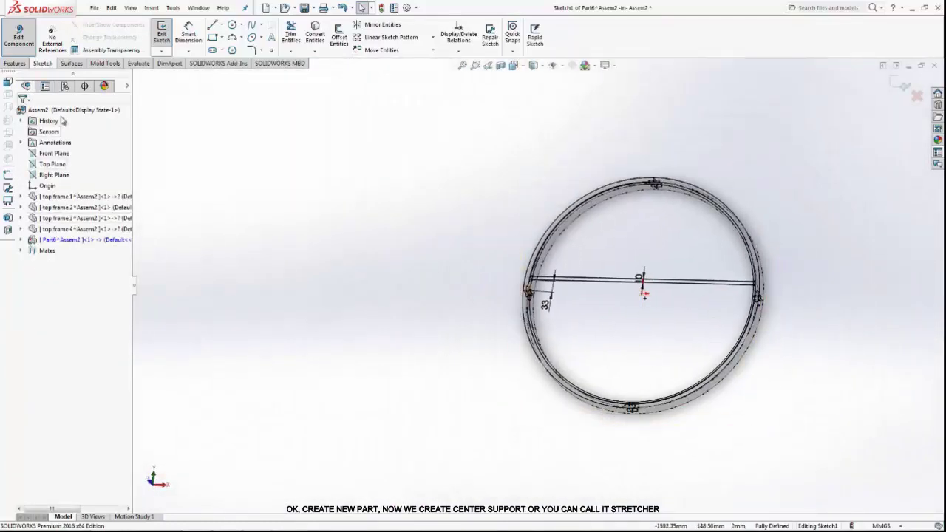
Step: Extrude the bar sketch Blind to 45 mm in the reversed direction
click(15, 64)
click(178, 35)
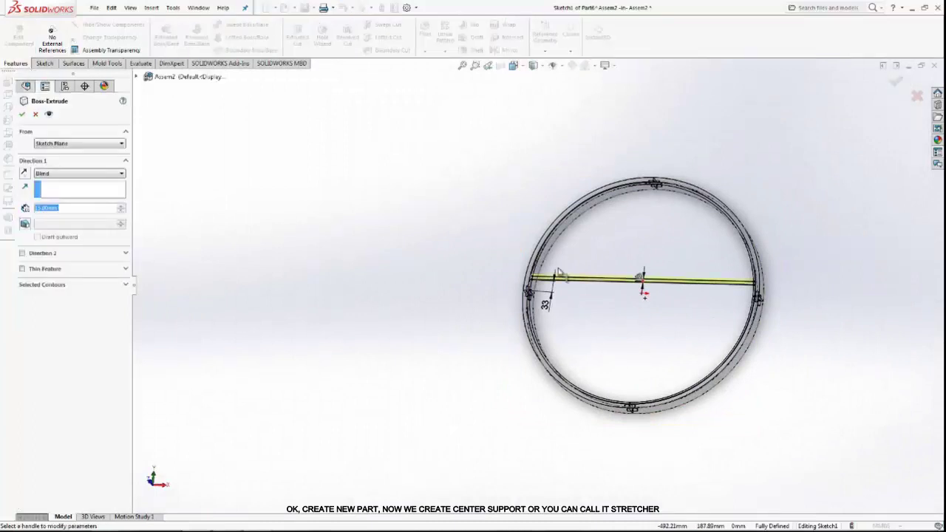
click(92, 174)
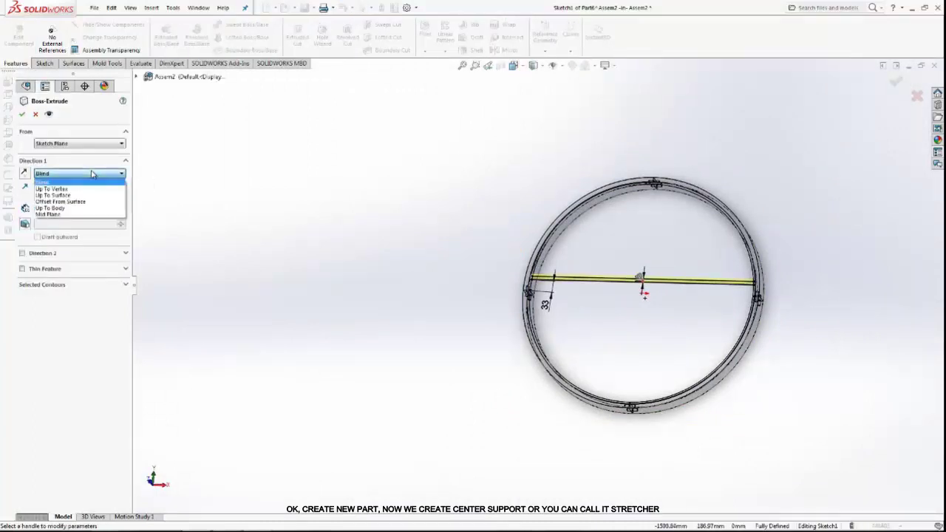
click(92, 173)
double_click(76, 212)
text(45)
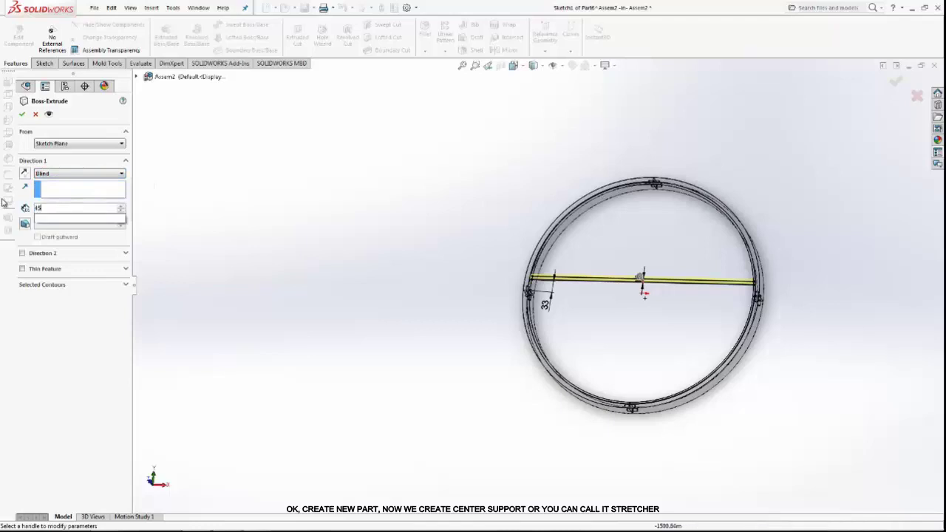
key(Return)
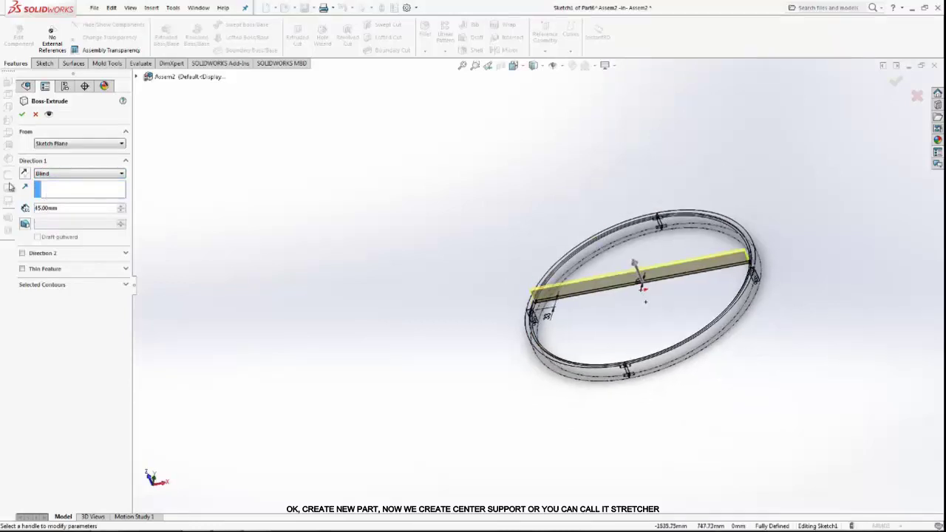
click(23, 178)
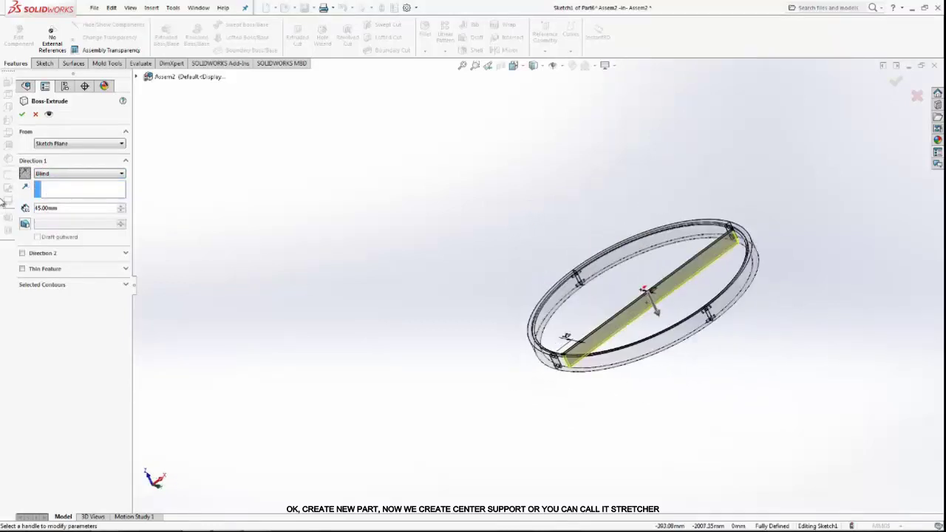
click(21, 115)
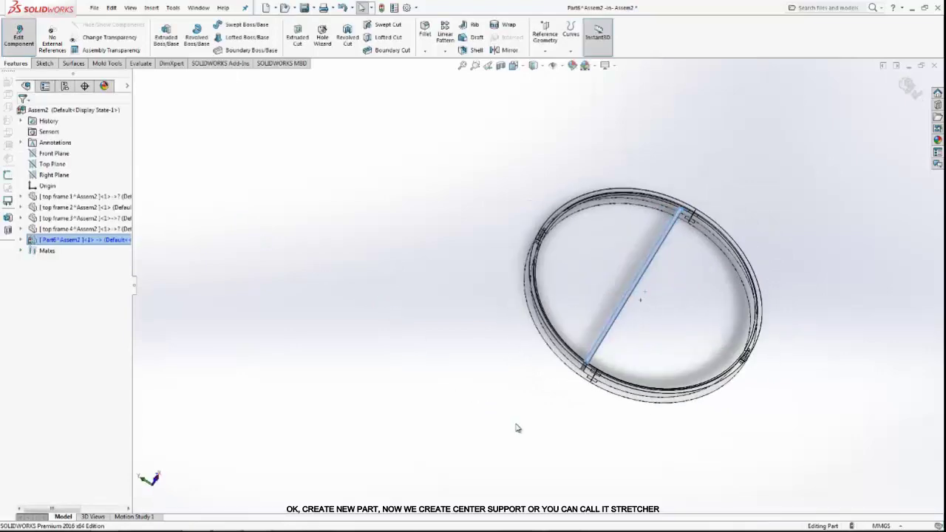
scroll(613, 392, down, 5)
scroll(633, 312, up, 3)
scroll(576, 229, up, 3)
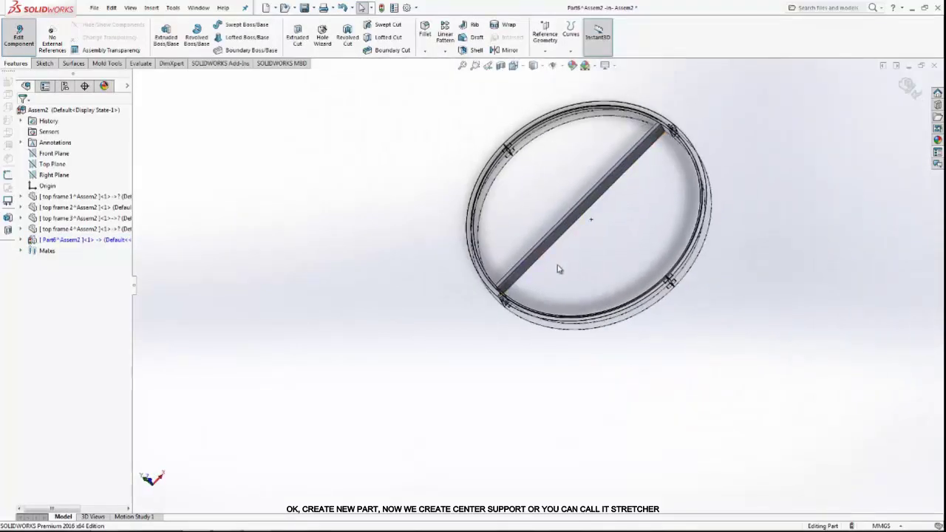
scroll(576, 289, up, 1)
Step: Exit component editing, rename Part6 to 'stretcher', and face the ring with Normal To
scroll(583, 269, up, 1)
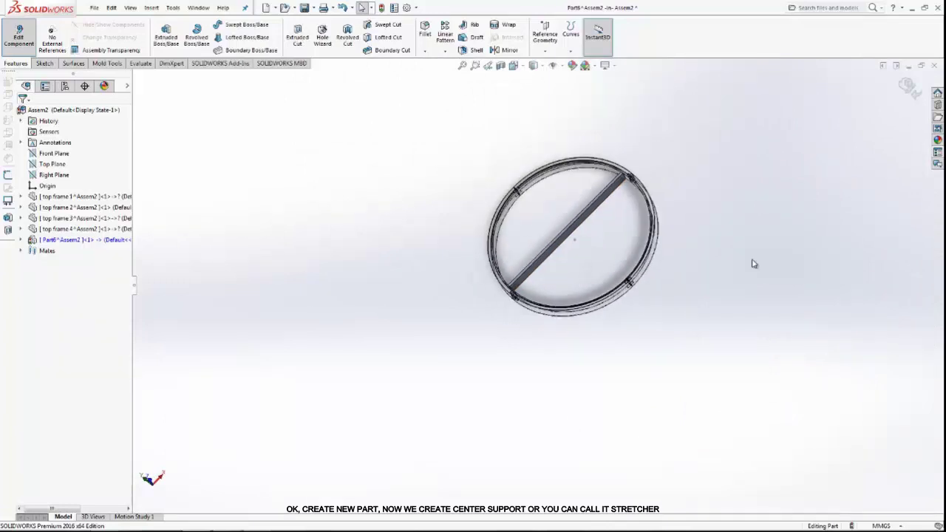
click(909, 87)
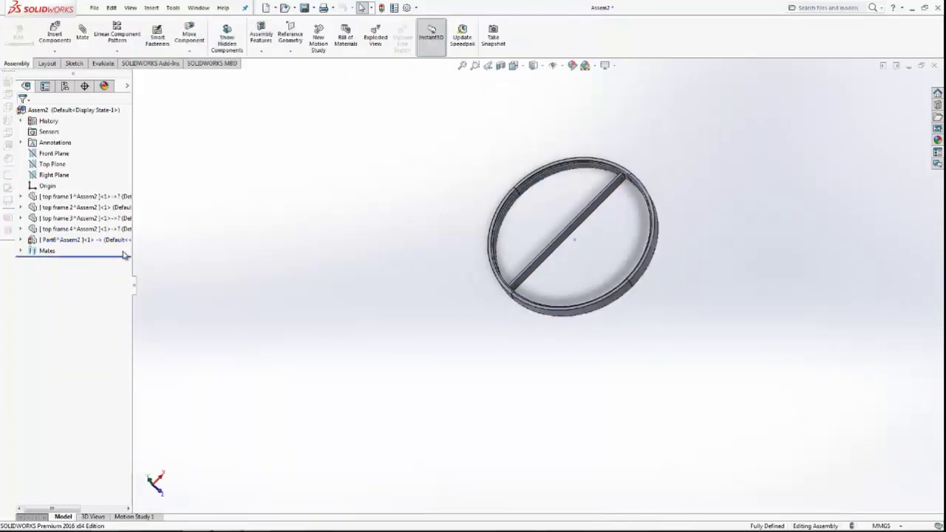
right_click(74, 240)
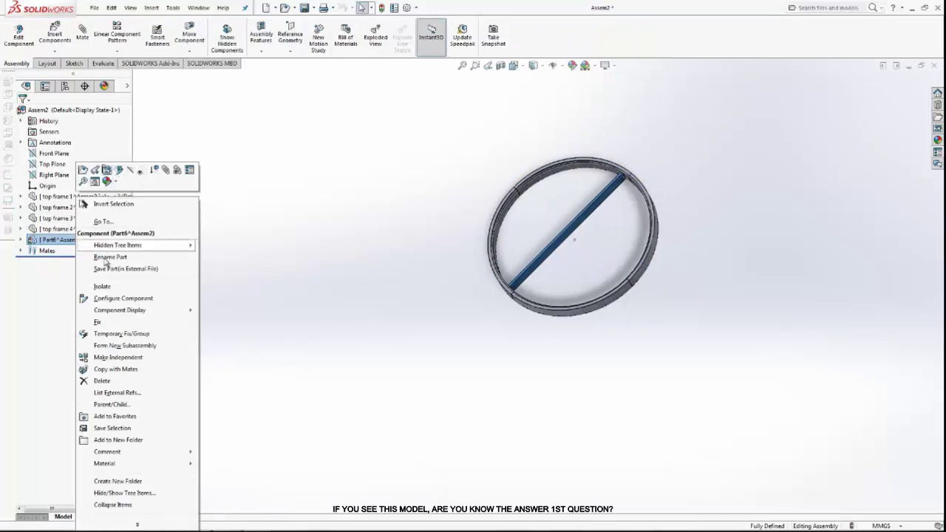
click(109, 257)
text(stretcher 1)
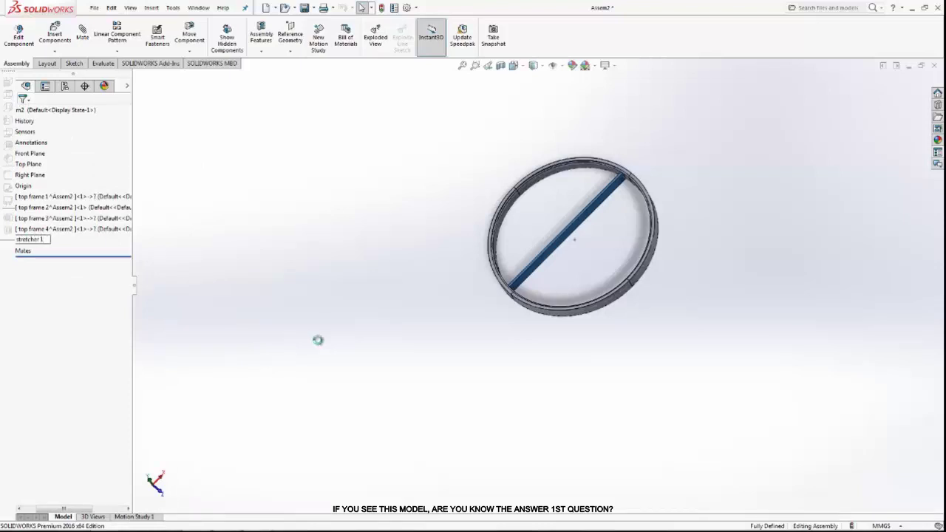
click(318, 340)
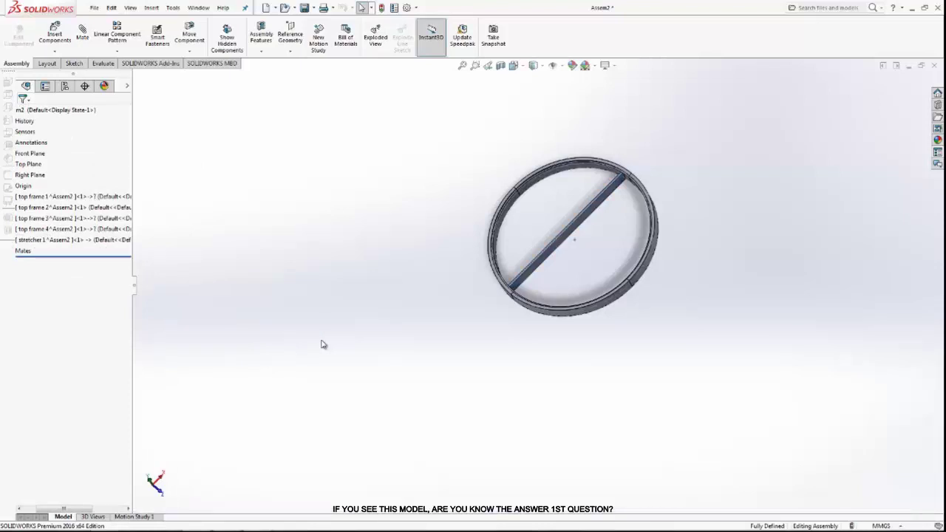
mouse_move(517, 279)
middle_down()
mouse_move(616, 264)
mouse_move(612, 280)
mouse_move(613, 164)
mouse_move(658, 226)
mouse_move(707, 140)
middle_up()
key(ctrl+5)
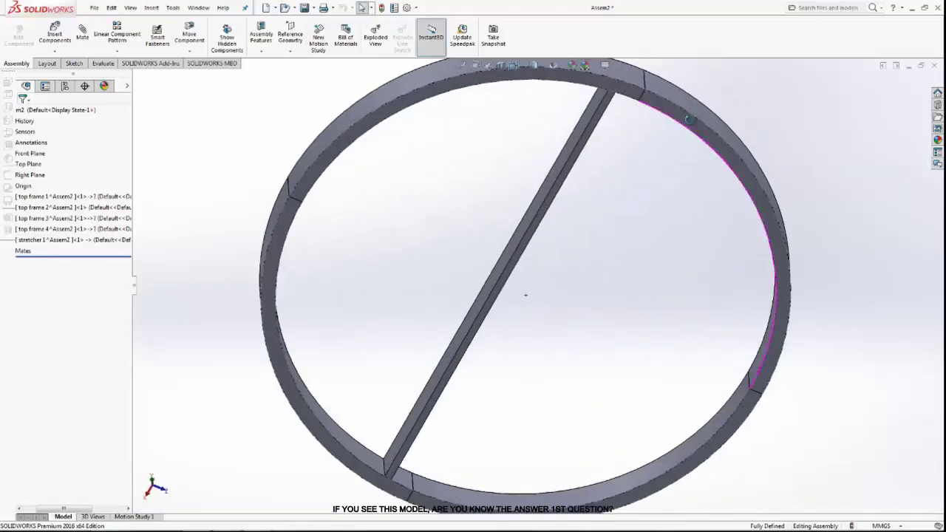
Step: Insert a new part on the stretcher's face and switch the view to Top
click(54, 51)
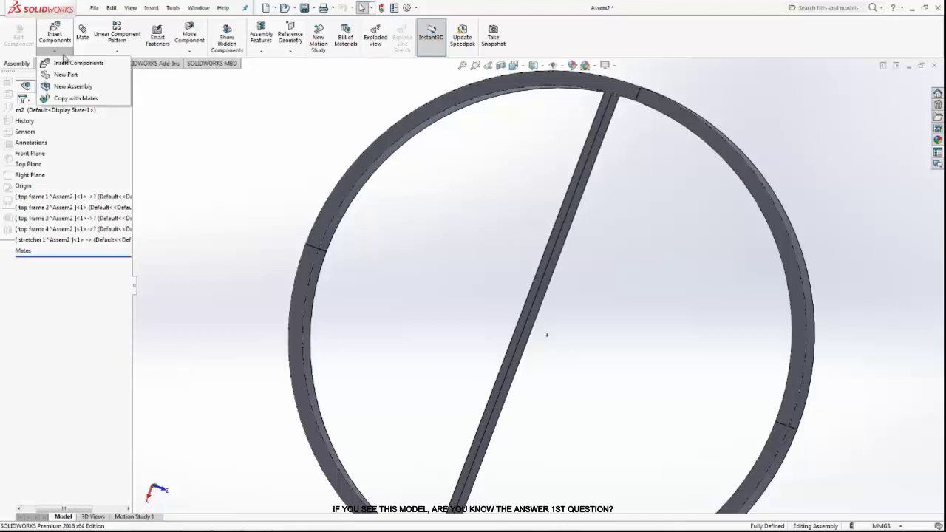
click(70, 74)
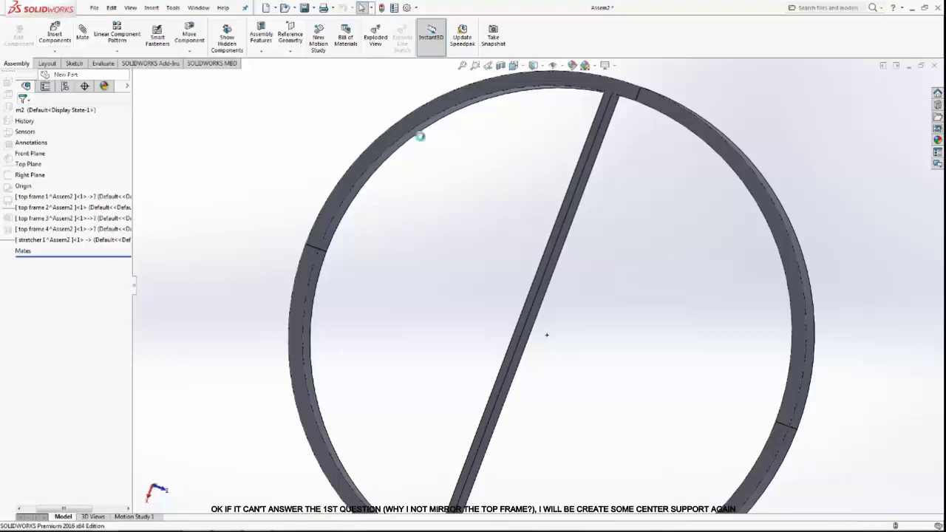
click(570, 201)
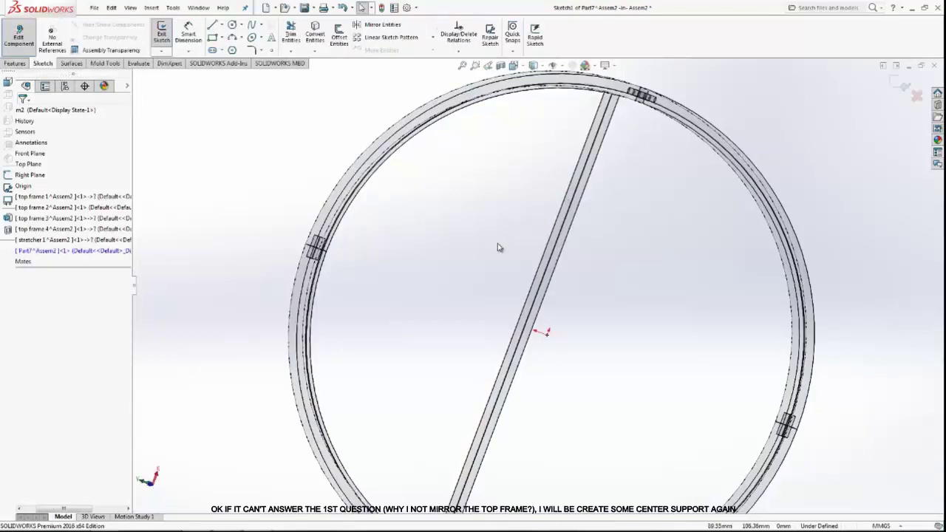
click(513, 65)
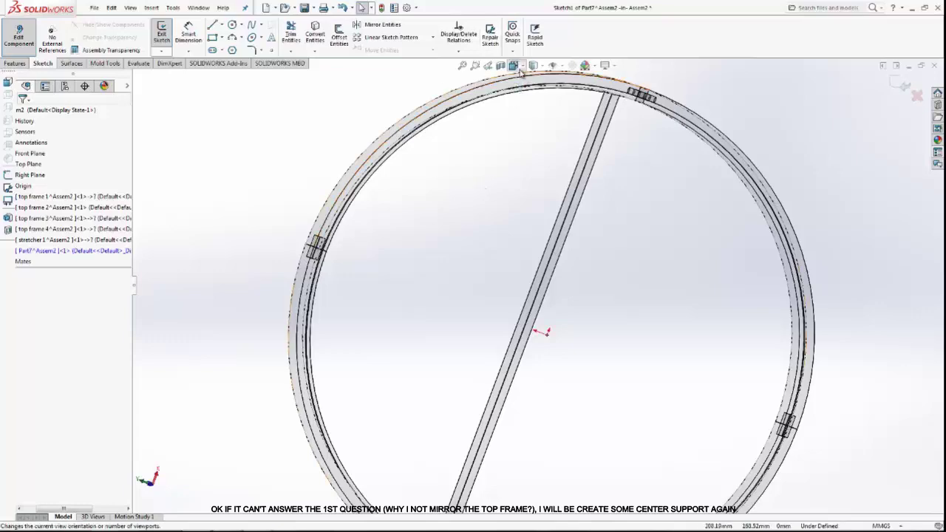
click(567, 122)
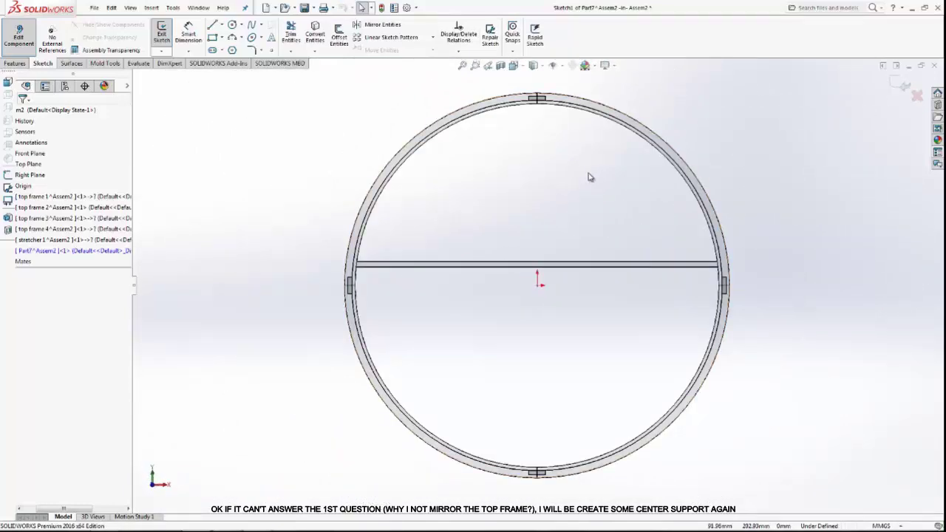
click(513, 65)
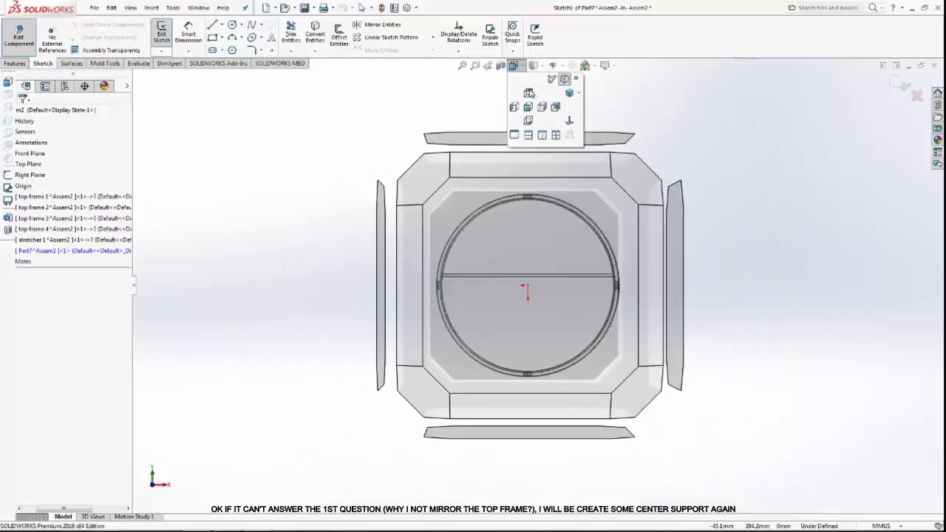
click(574, 130)
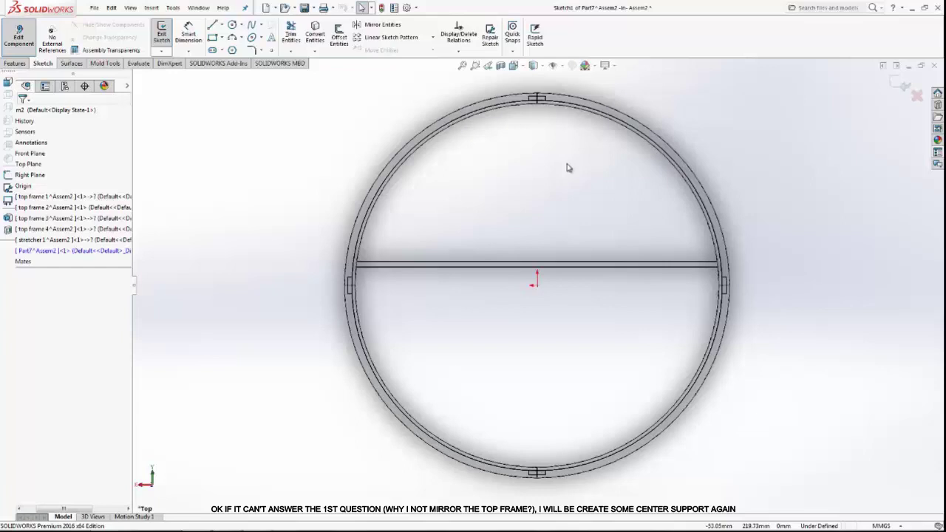
Step: Draw a vertical line from near the ring's top edge down to its bottom
click(213, 25)
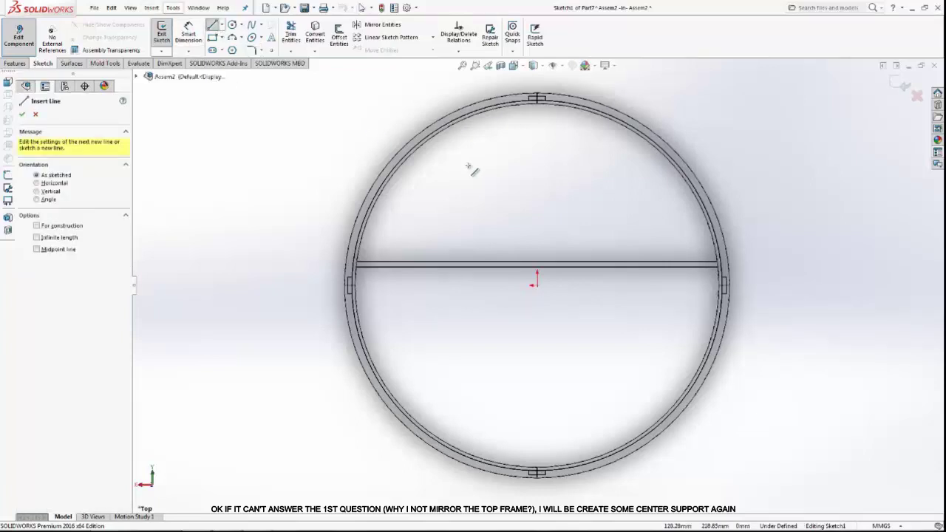
click(440, 133)
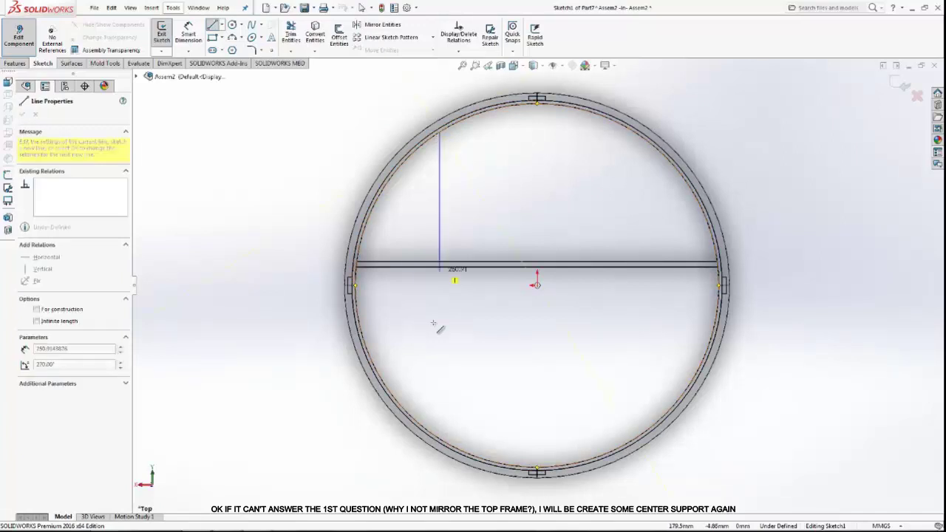
click(439, 490)
right_click(517, 360)
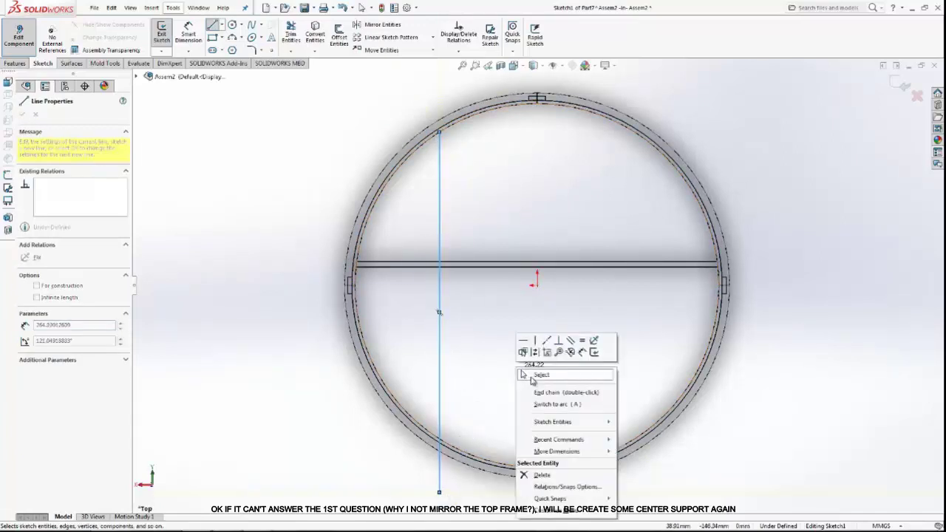
click(534, 373)
click(440, 375)
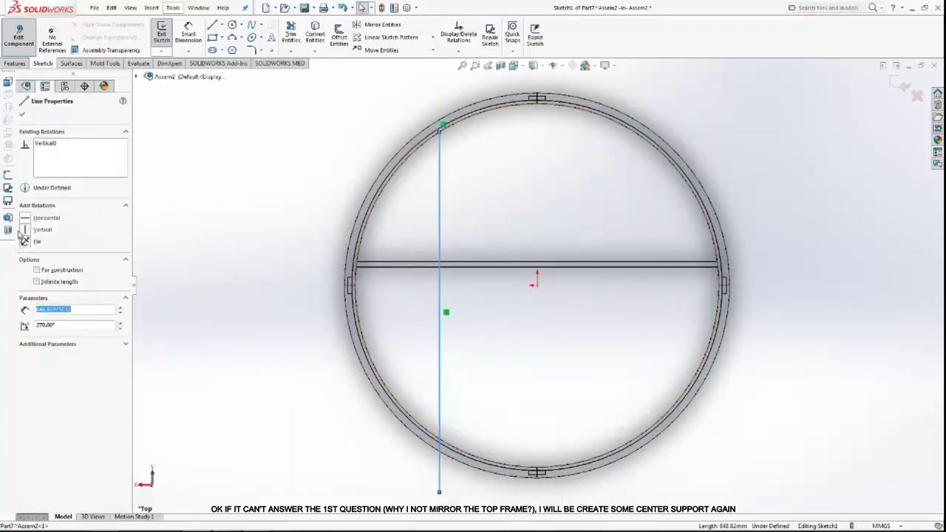
click(24, 116)
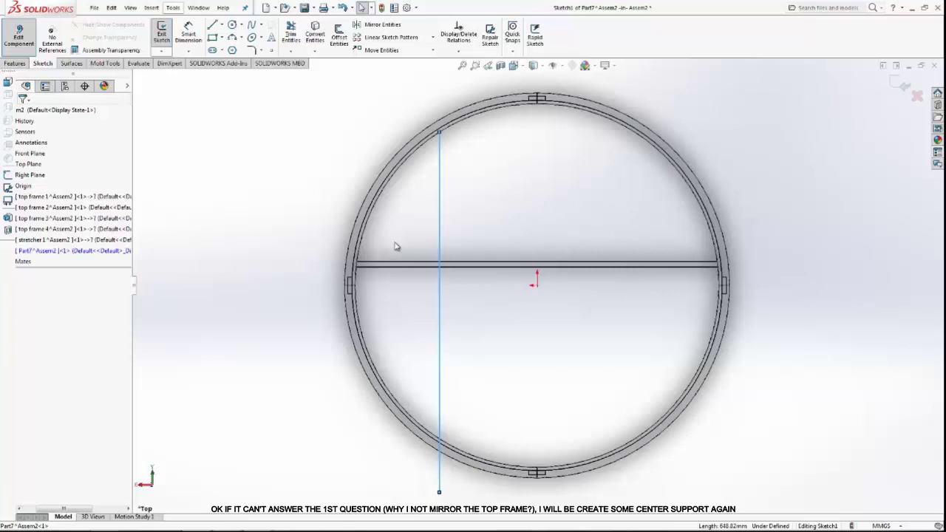
Step: Dimension the vertical line 223 from the ring's centre mark and snap its bottom onto the inner ring
click(189, 33)
click(439, 148)
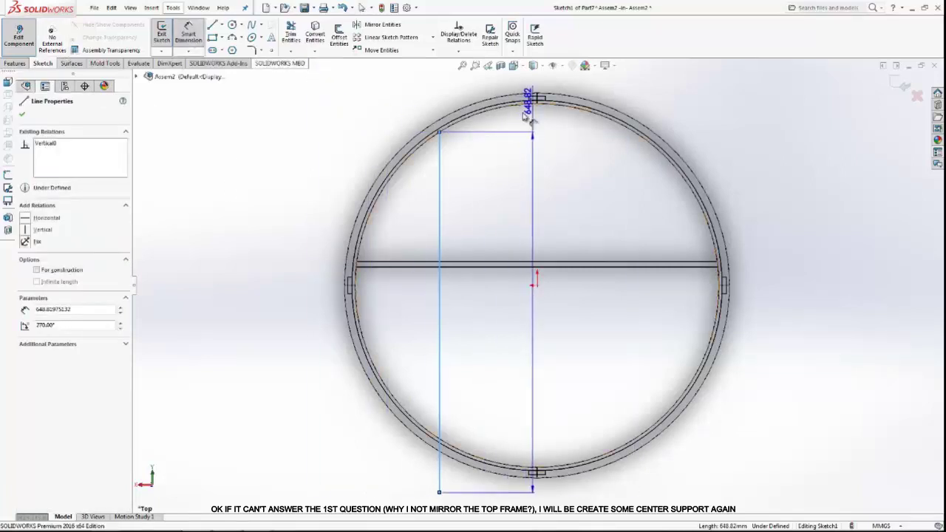
key(Escape)
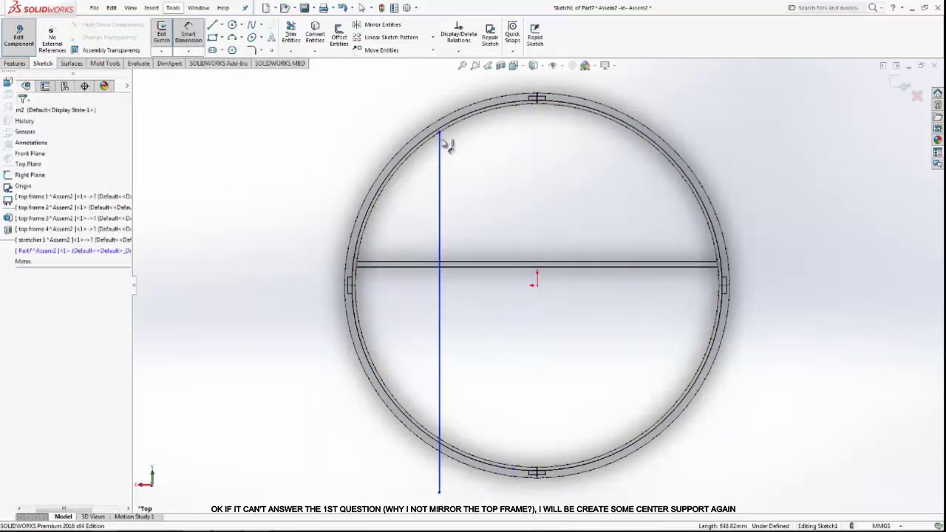
click(442, 144)
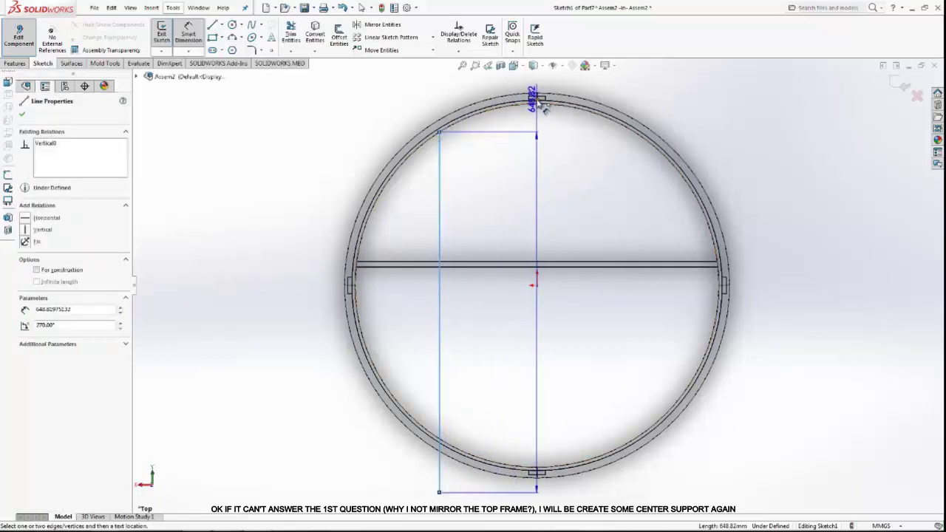
click(539, 100)
click(507, 181)
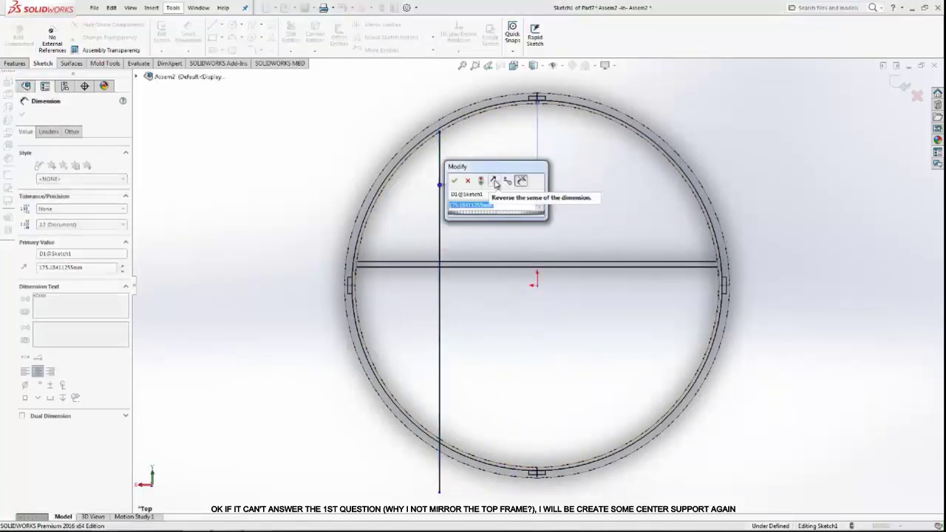
text(223)
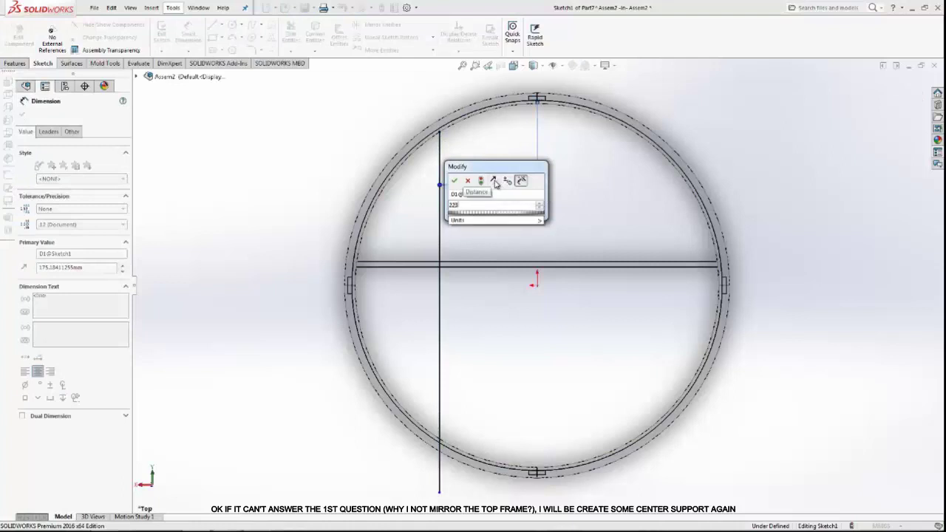
key(Return)
right_click(294, 185)
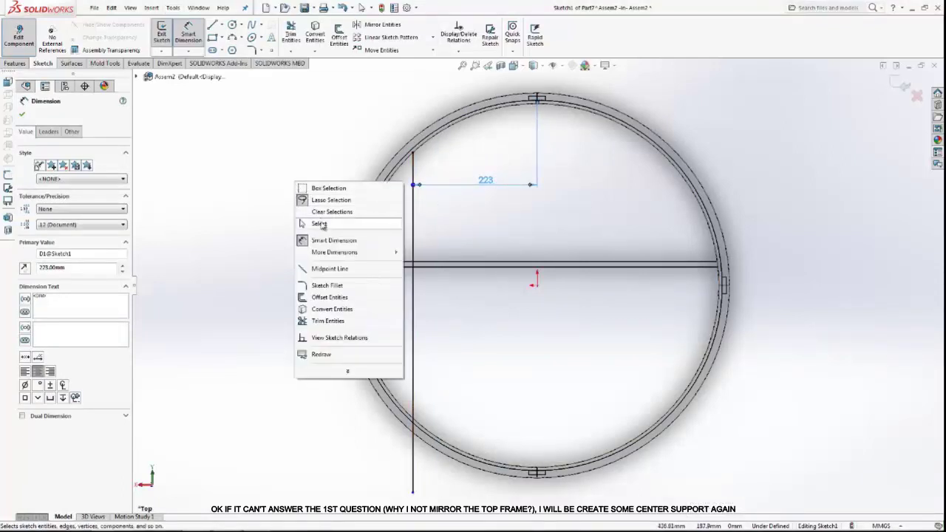
click(322, 224)
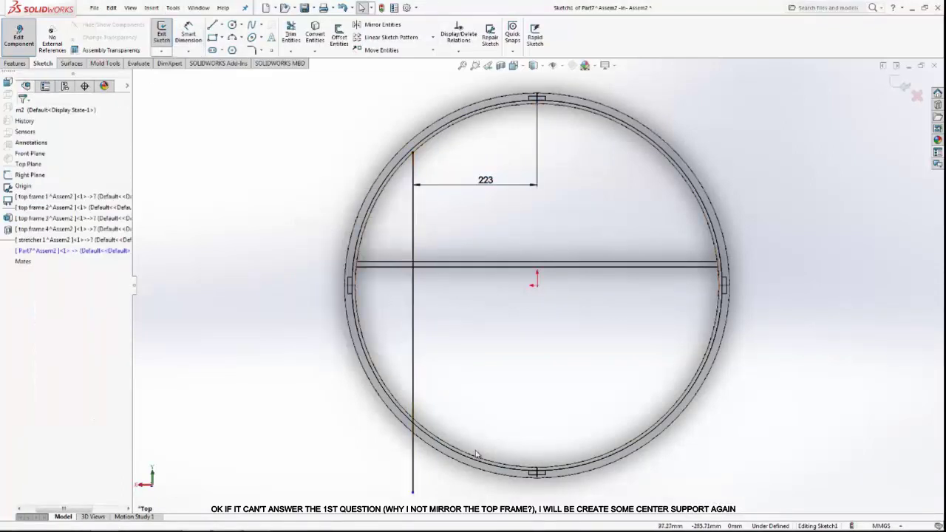
drag(414, 494, 412, 423)
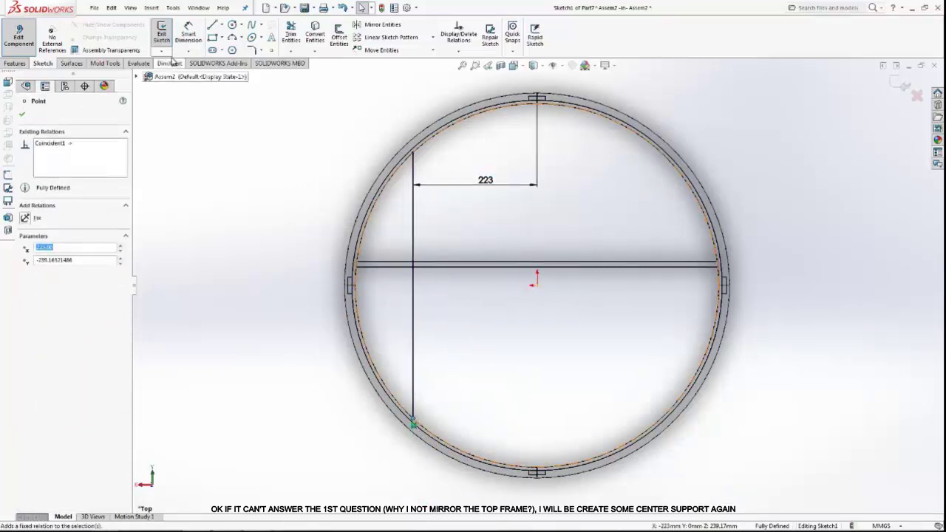
Step: Offset the vertical line 10 to the left as the bar's second edge
click(316, 127)
click(338, 35)
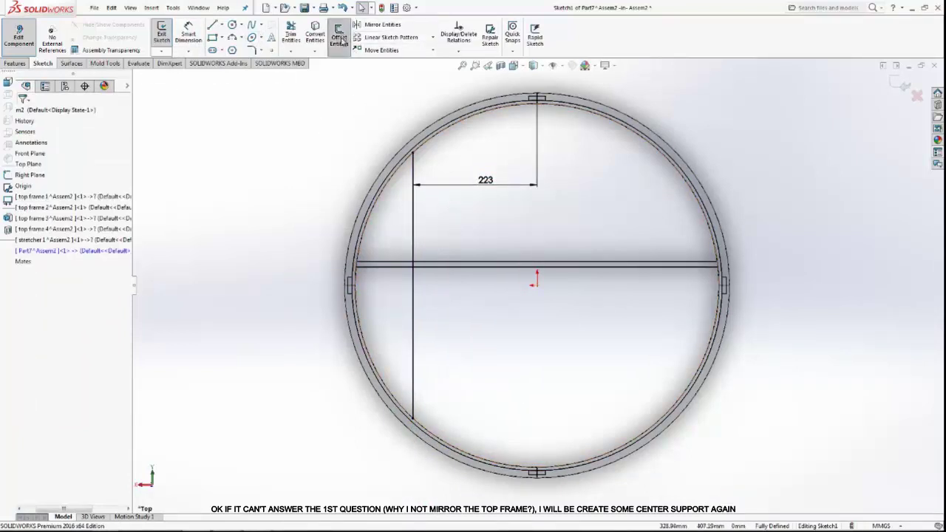
click(413, 347)
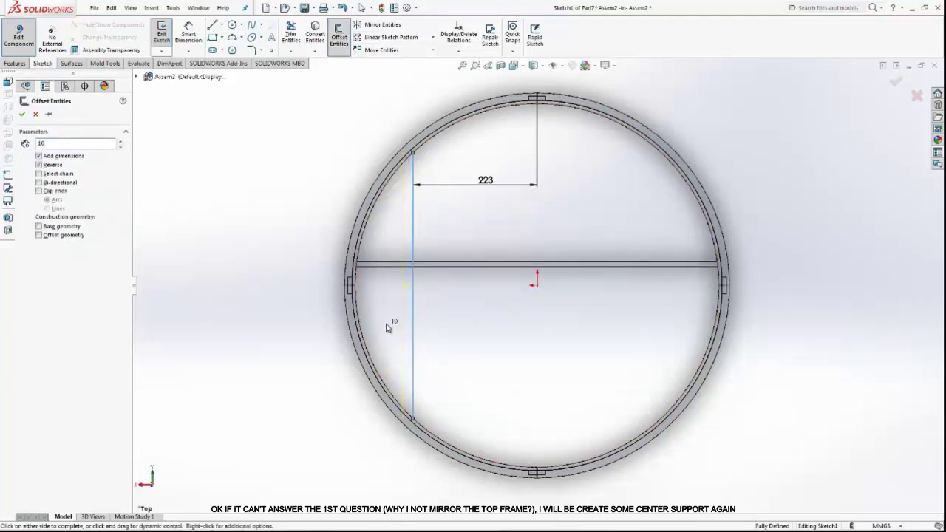
click(386, 327)
right_click(285, 180)
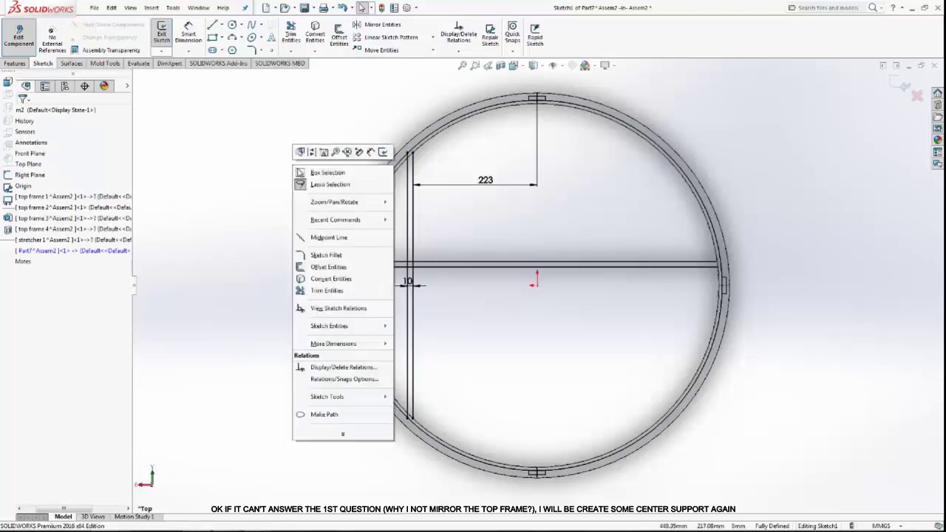
scroll(405, 153, down, 5)
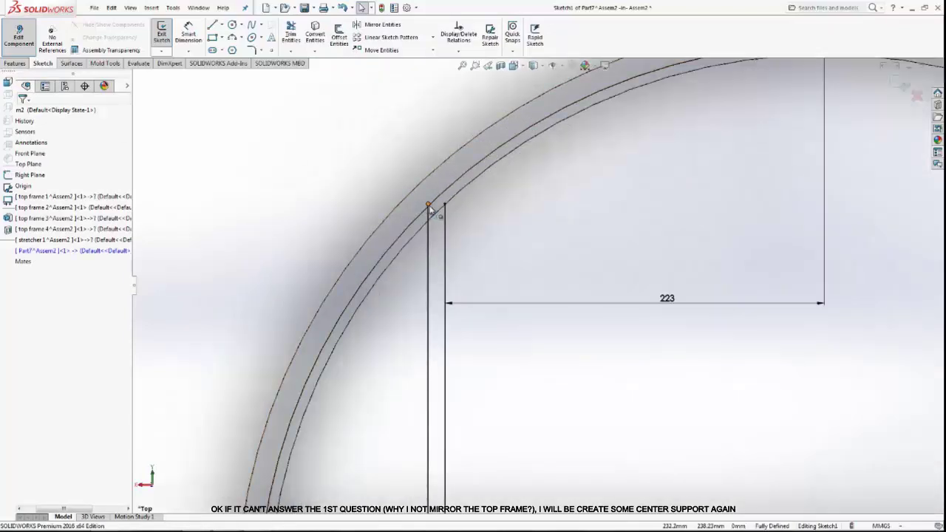
Step: Inspect the offset line's top endpoint and a lower endpoint against the ring
click(427, 207)
key(Escape)
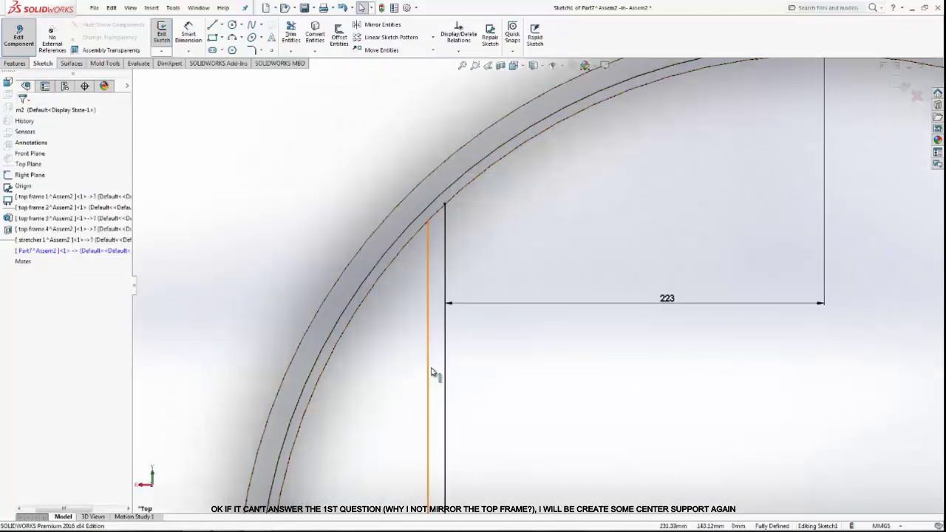
scroll(506, 376, up, 5)
scroll(510, 447, down, 6)
click(506, 396)
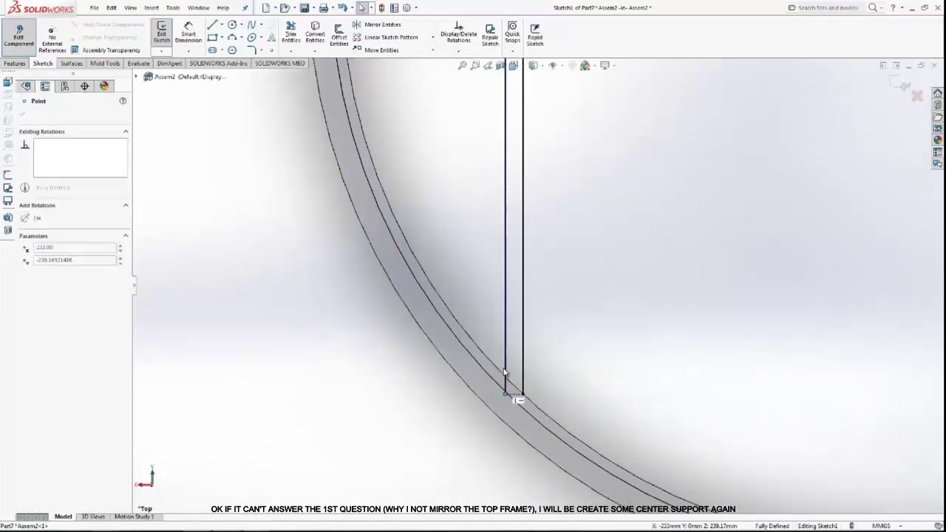
scroll(505, 399, down, 3)
key(Escape)
scroll(536, 389, down, 3)
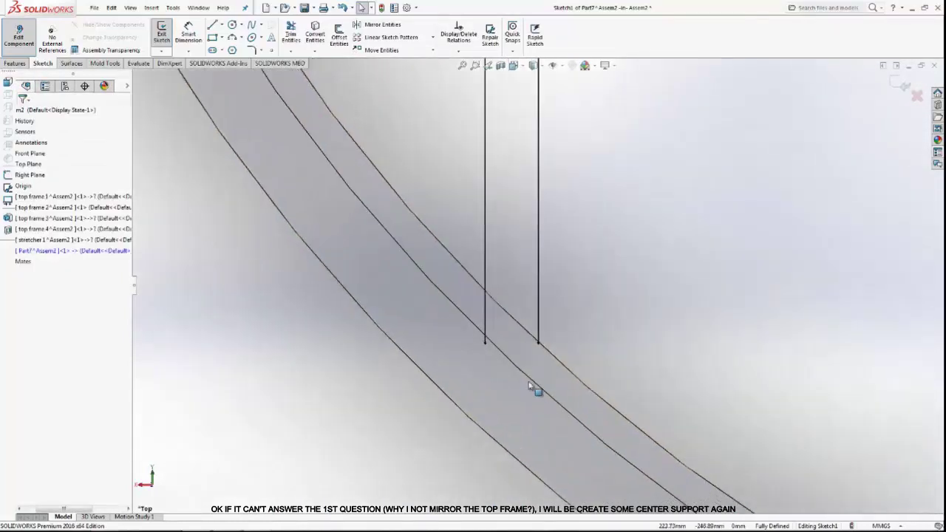
Step: Check both lines' lower endpoints where they meet the ring edge
click(485, 342)
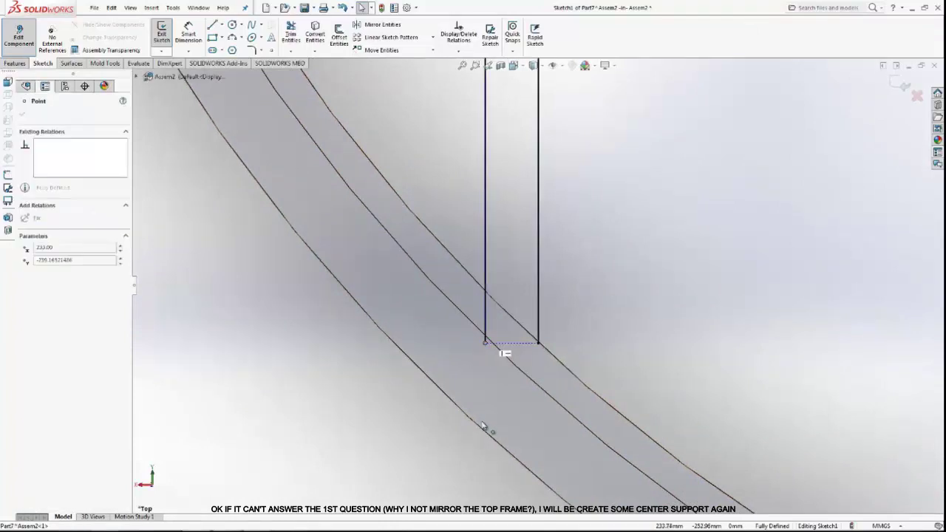
ctrl+click(538, 343)
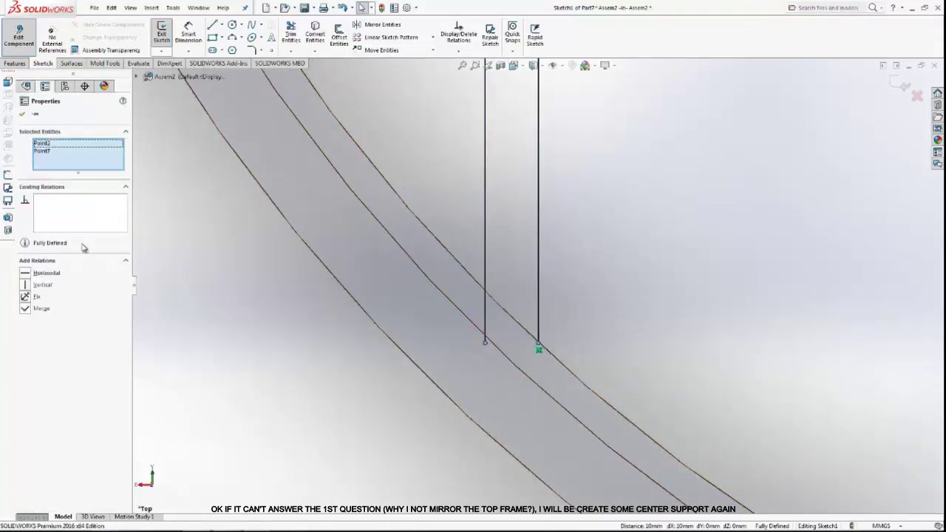
click(485, 344)
click(484, 349)
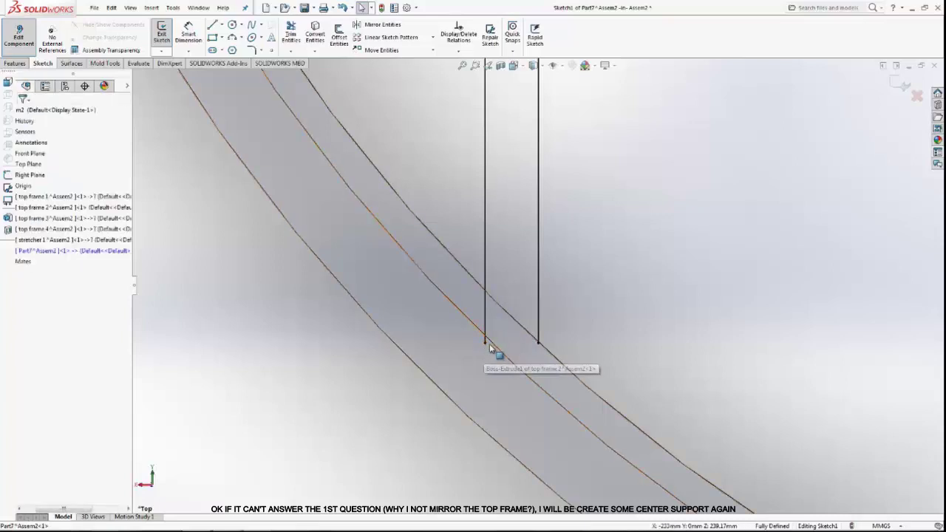
click(484, 347)
click(497, 356)
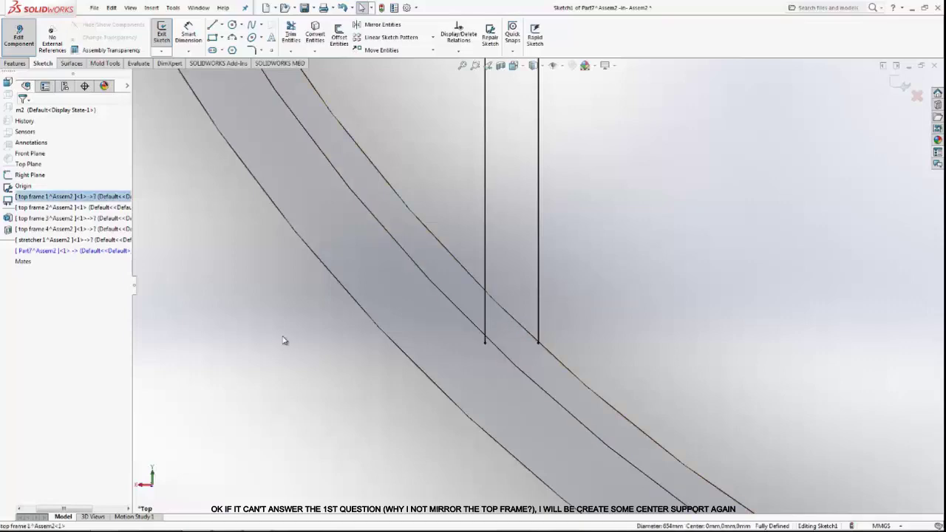
scroll(558, 314, up, 4)
scroll(558, 299, up, 4)
scroll(552, 179, down, 4)
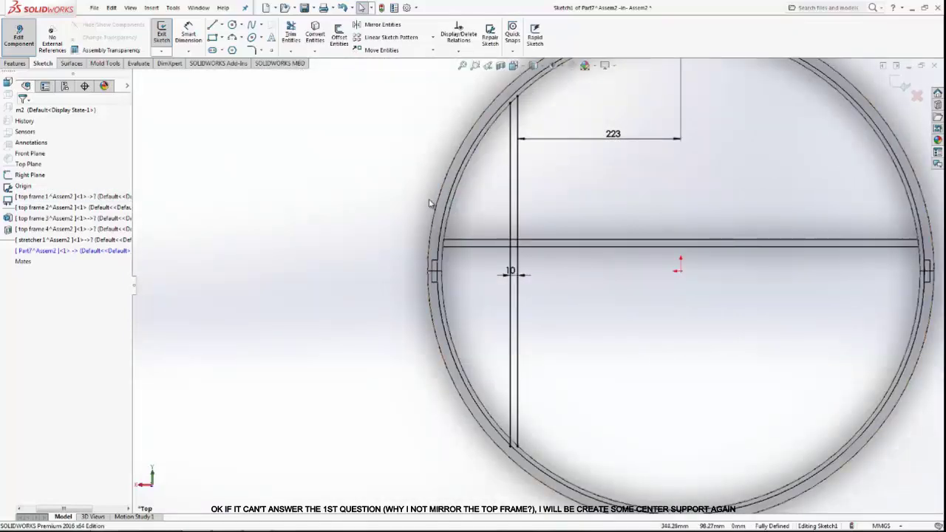
Step: Draw a three-point arc closing the support bar's end along the ring
click(233, 39)
scroll(446, 148, down, 5)
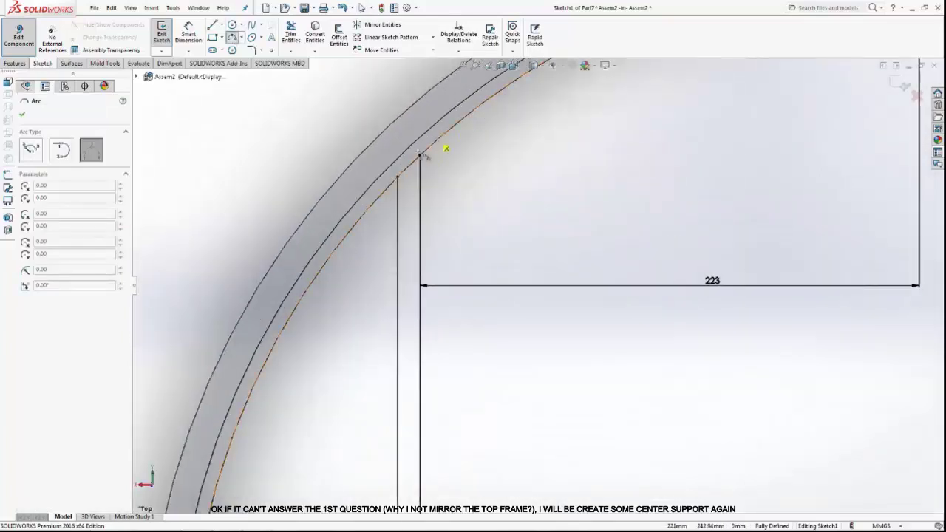
click(420, 155)
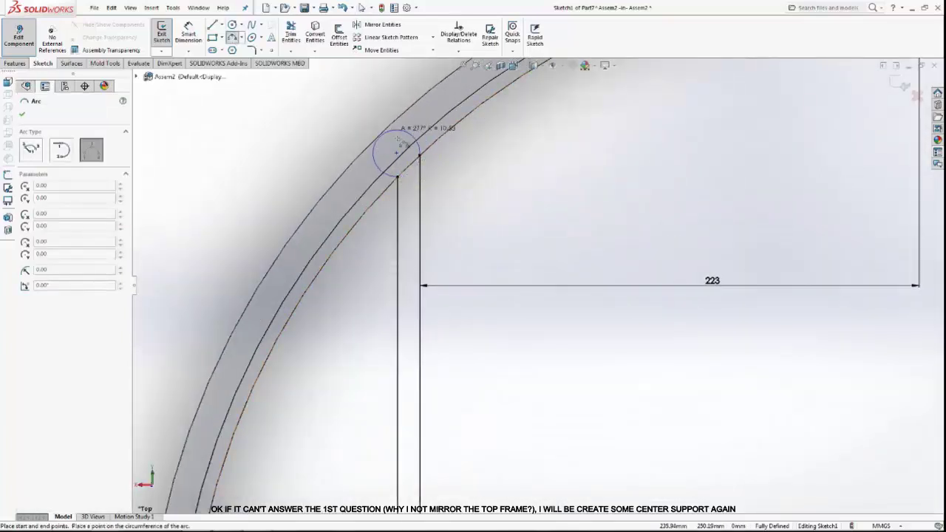
scroll(429, 167, up, 1)
scroll(432, 184, up, 2)
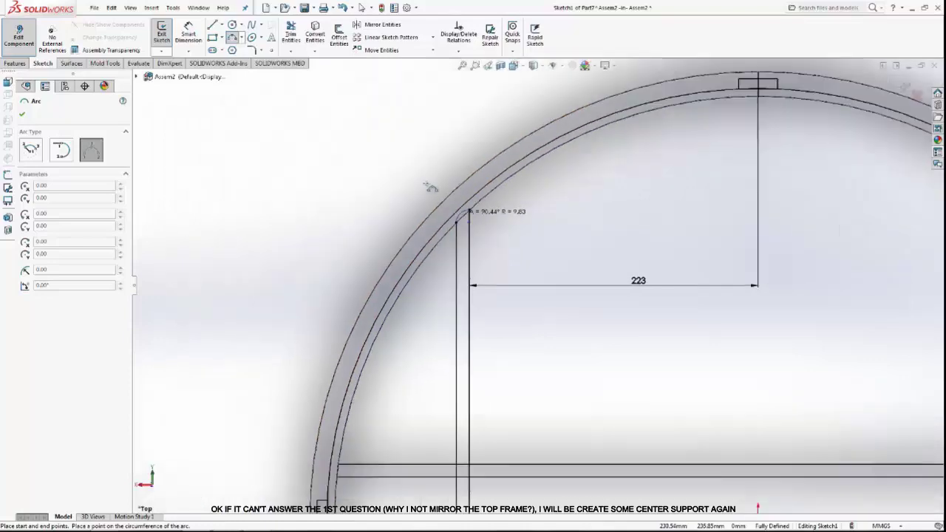
scroll(495, 221, down, 3)
scroll(473, 273, down, 2)
scroll(483, 275, down, 2)
click(479, 273)
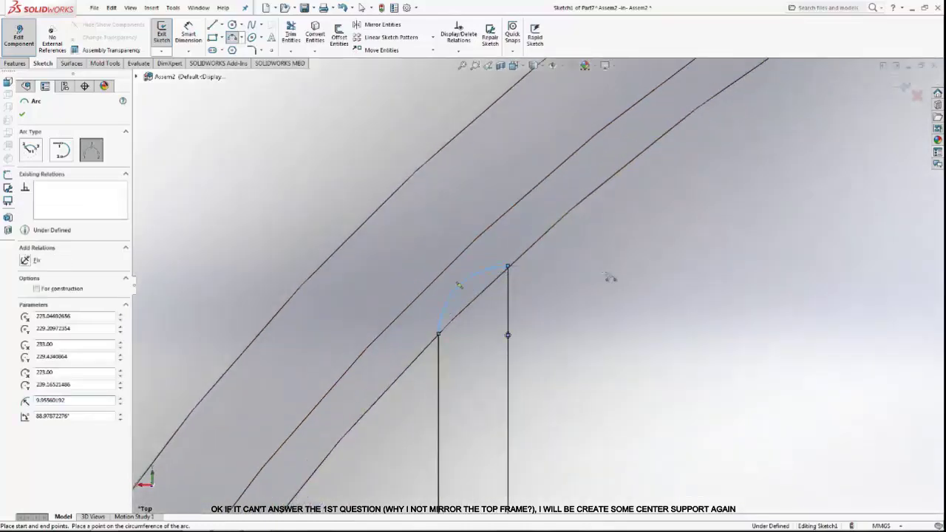
right_click(592, 236)
click(621, 278)
Step: Orbit around the new arc and view it with the ring face straight on
click(493, 272)
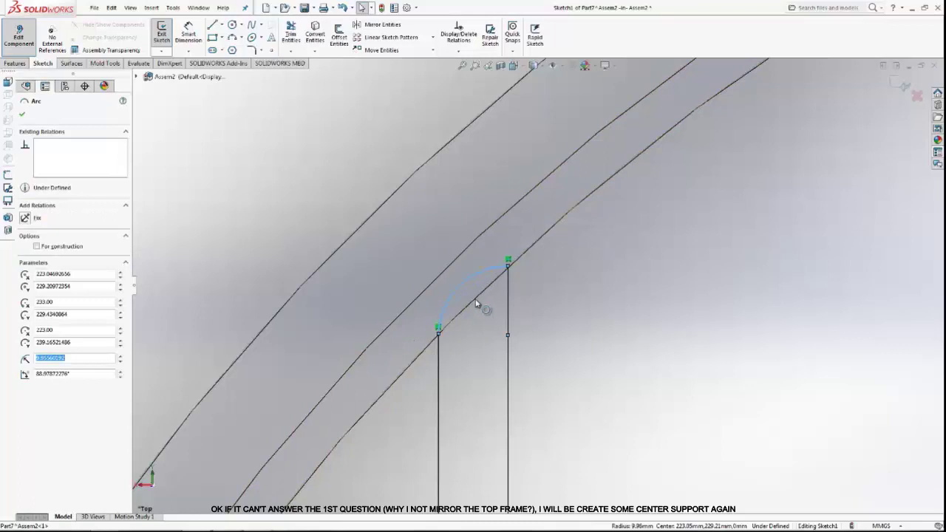
click(522, 257)
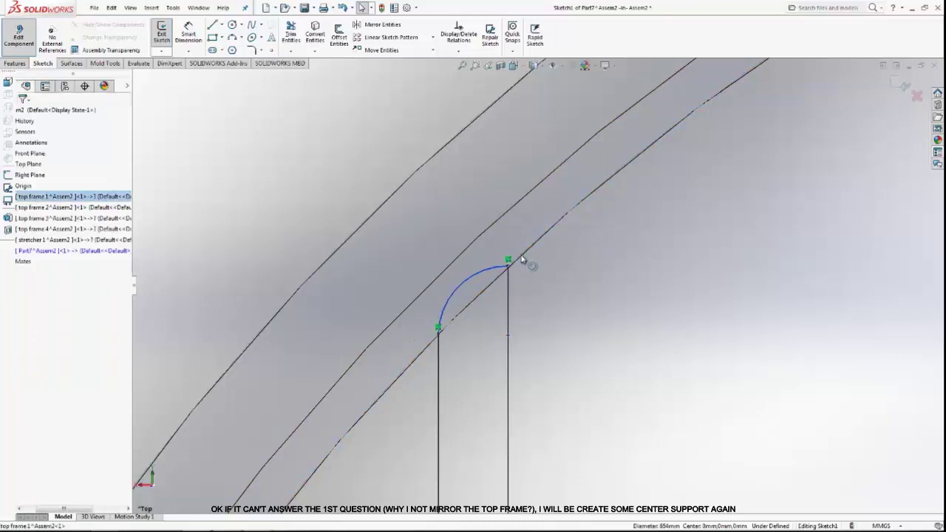
scroll(622, 271, down, 3)
mouse_move(515, 254)
middle_down()
mouse_move(446, 219)
mouse_move(538, 296)
middle_up()
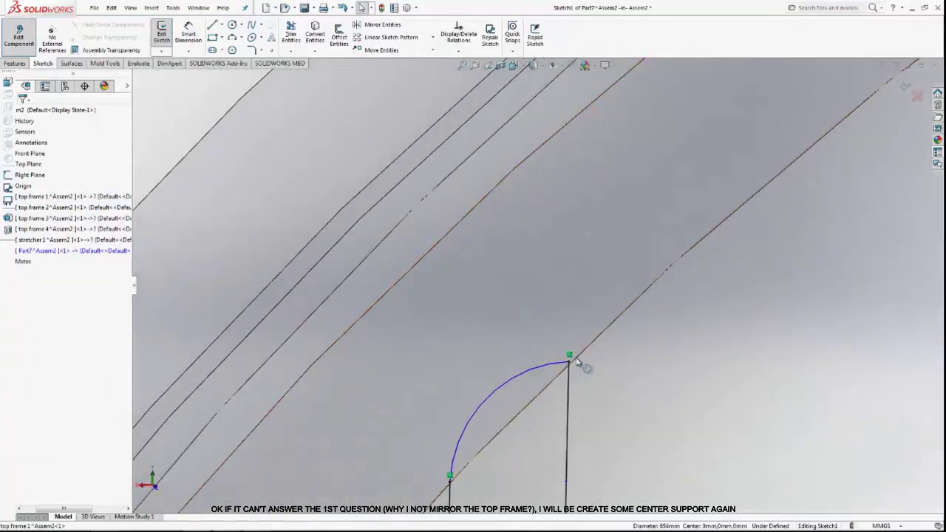
mouse_move(575, 365)
middle_down()
mouse_move(557, 315)
mouse_move(492, 272)
mouse_move(586, 356)
middle_up()
click(604, 411)
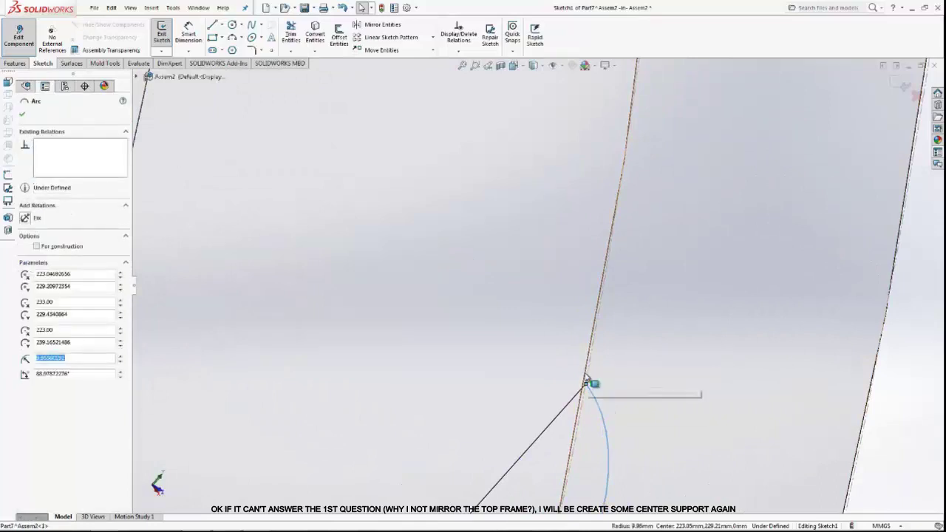
ctrl+click(587, 384)
key(ctrl+8)
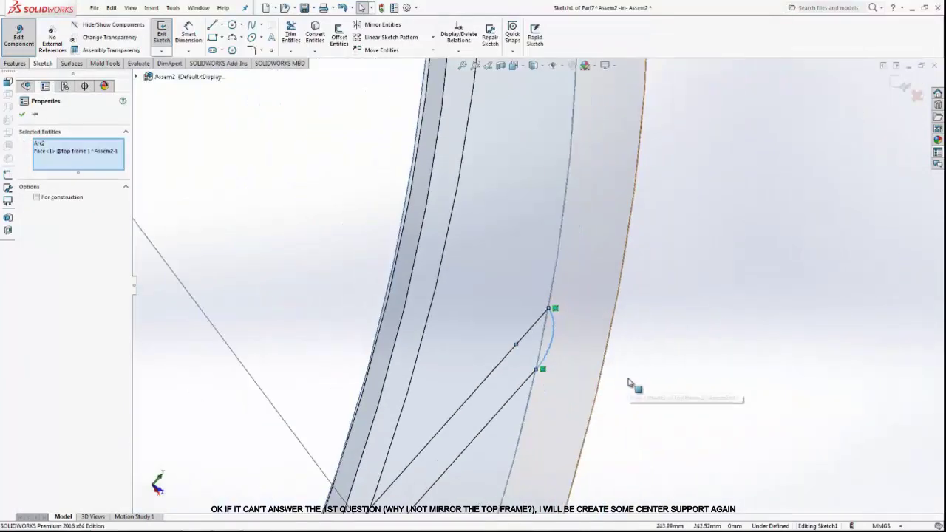
click(753, 341)
Step: Add a Tangent relation between the arc and the ring frame edge
scroll(553, 333, up, 3)
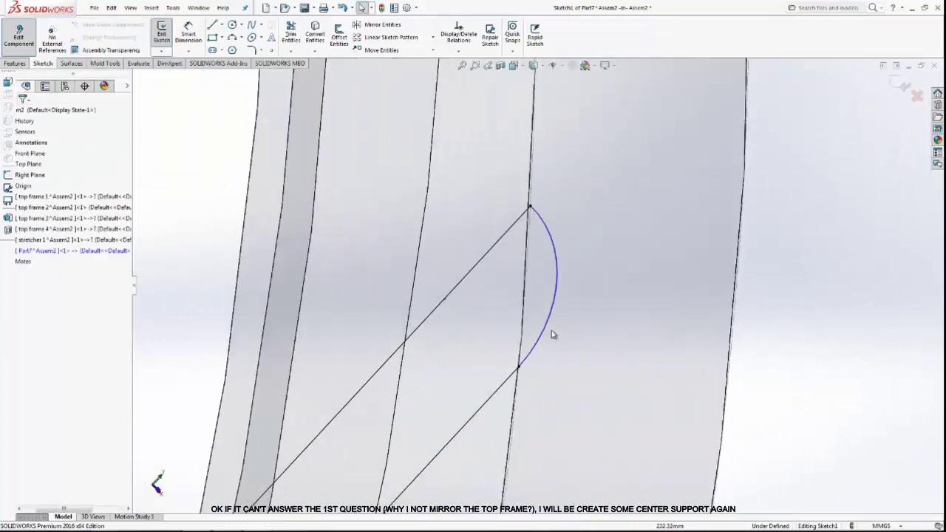
click(559, 327)
scroll(527, 265, up, 3)
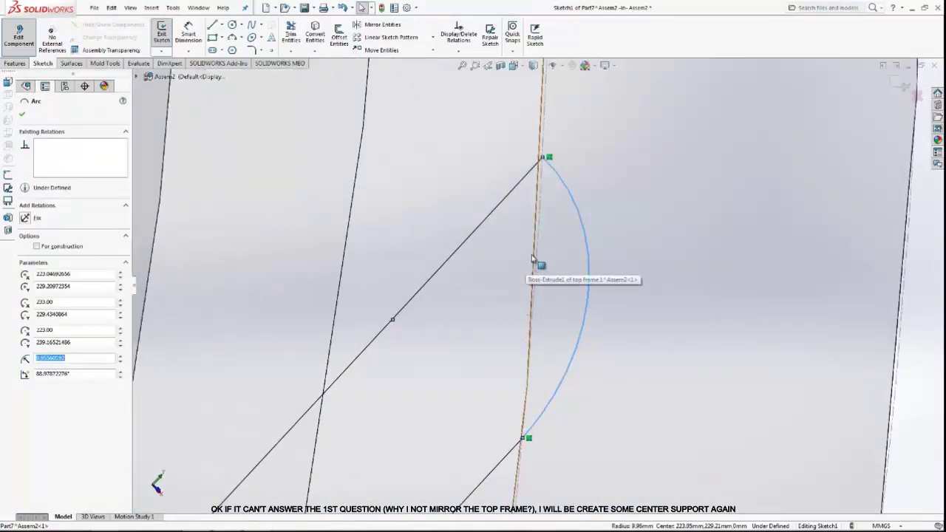
ctrl+click(536, 248)
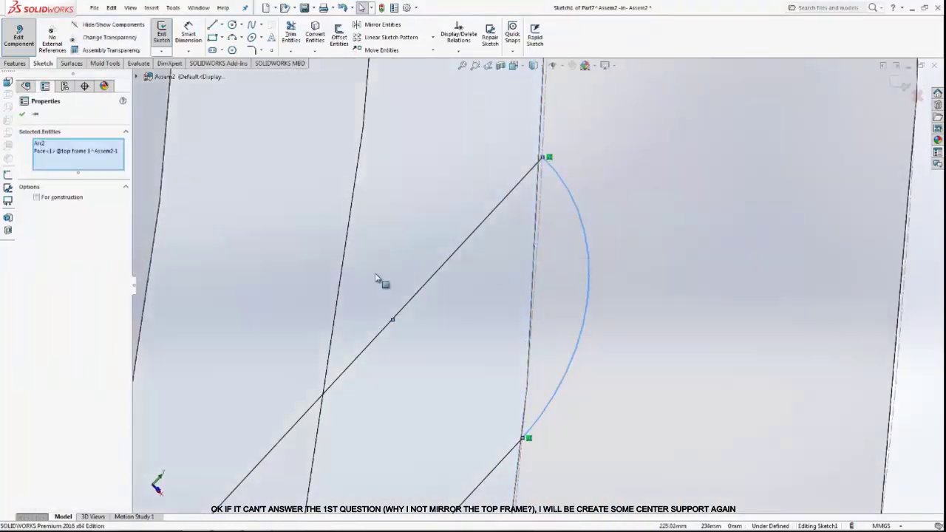
mouse_move(650, 310)
middle_down()
mouse_move(647, 295)
mouse_move(601, 320)
mouse_move(564, 320)
middle_up()
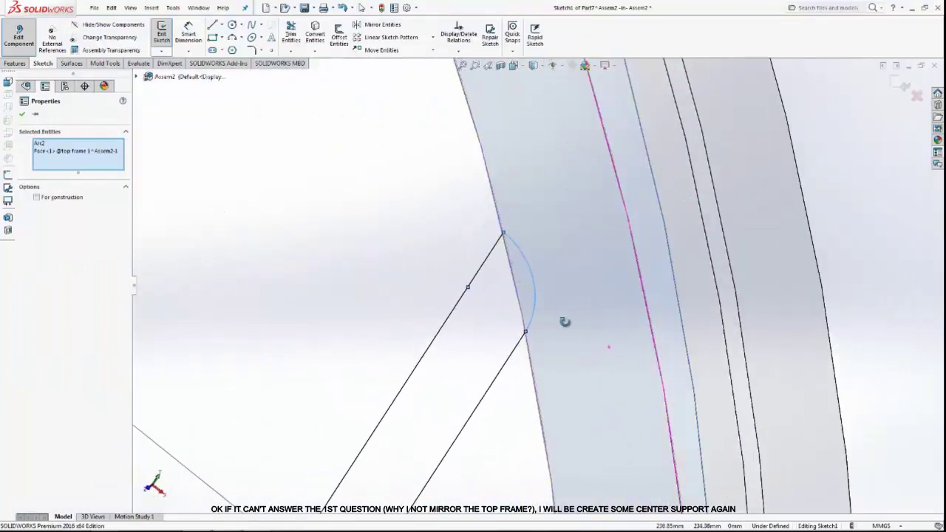
click(854, 295)
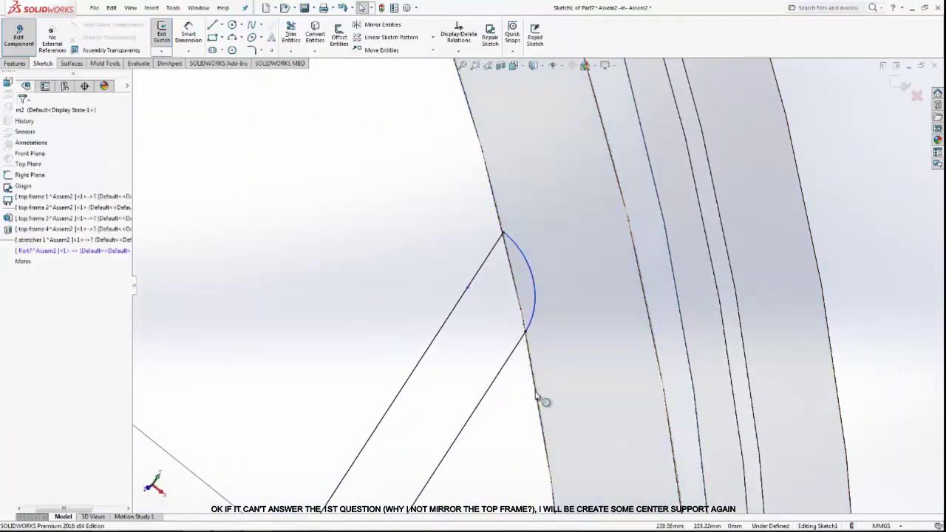
click(532, 321)
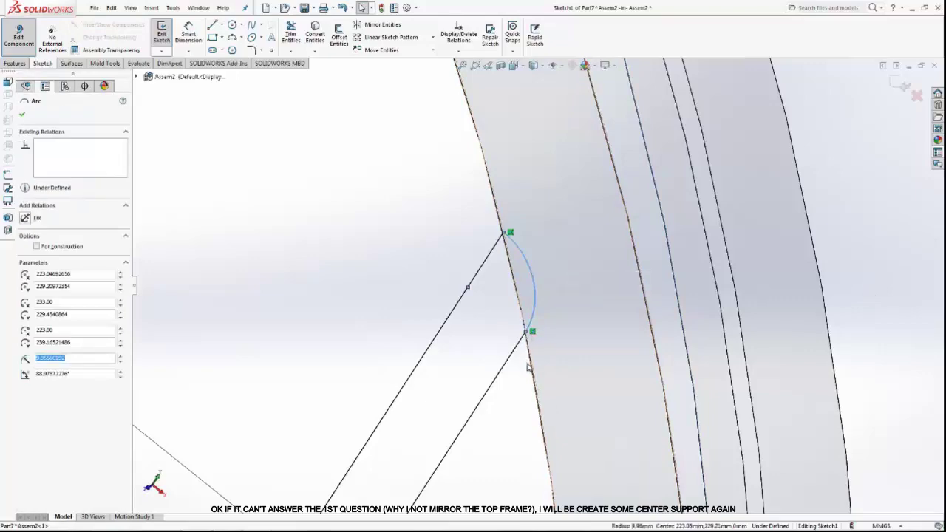
ctrl+click(542, 386)
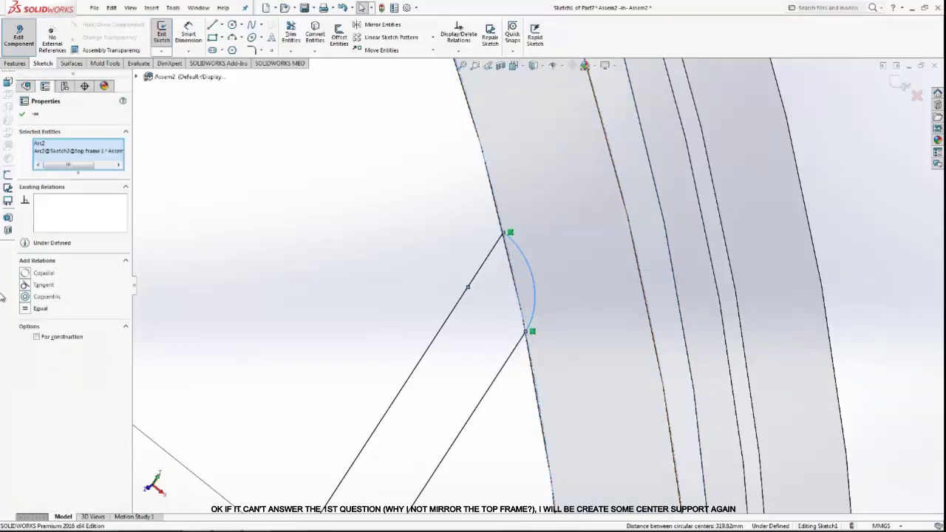
click(25, 284)
click(488, 286)
Step: Draw a three-point arc between the left and right line ends at the bar's other end
scroll(483, 329, up, 3)
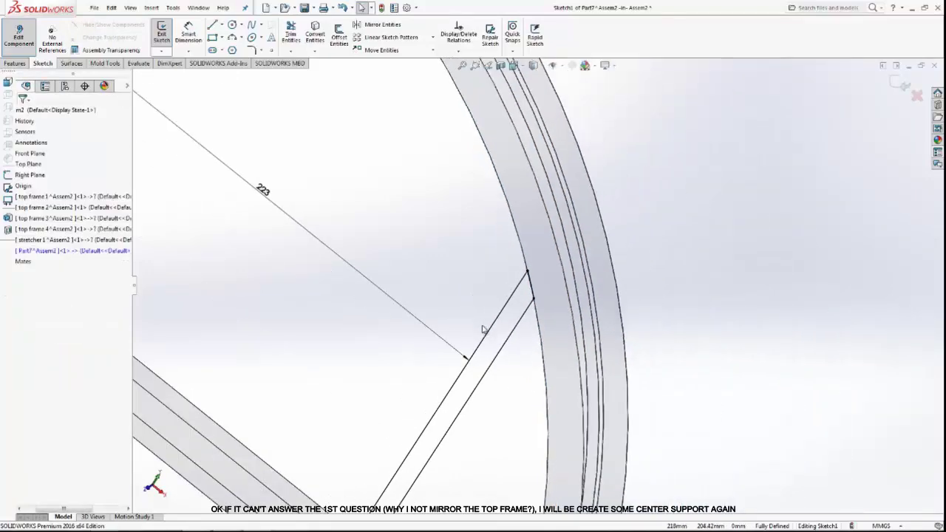
scroll(483, 330, up, 3)
scroll(505, 329, down, 5)
scroll(436, 465, up, 5)
scroll(516, 337, down, 4)
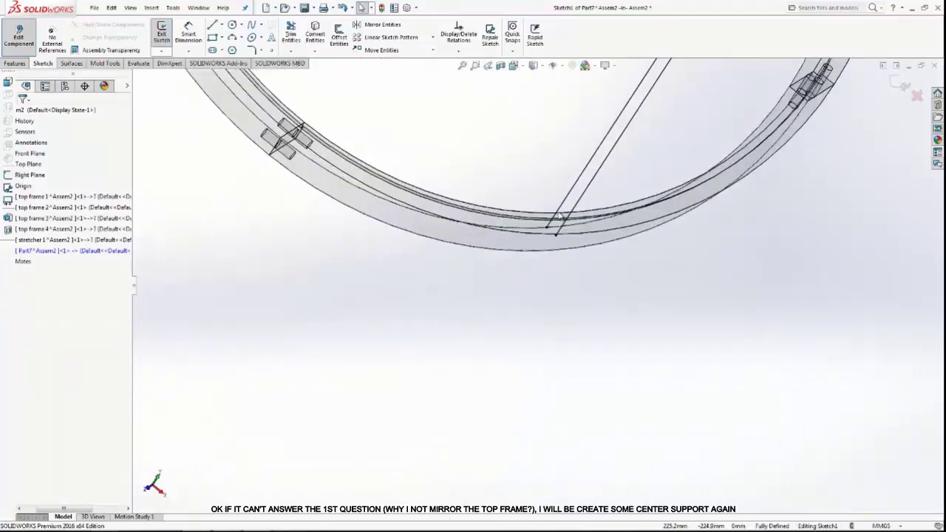
scroll(561, 286, down, 4)
scroll(546, 282, up, 2)
scroll(452, 370, down, 3)
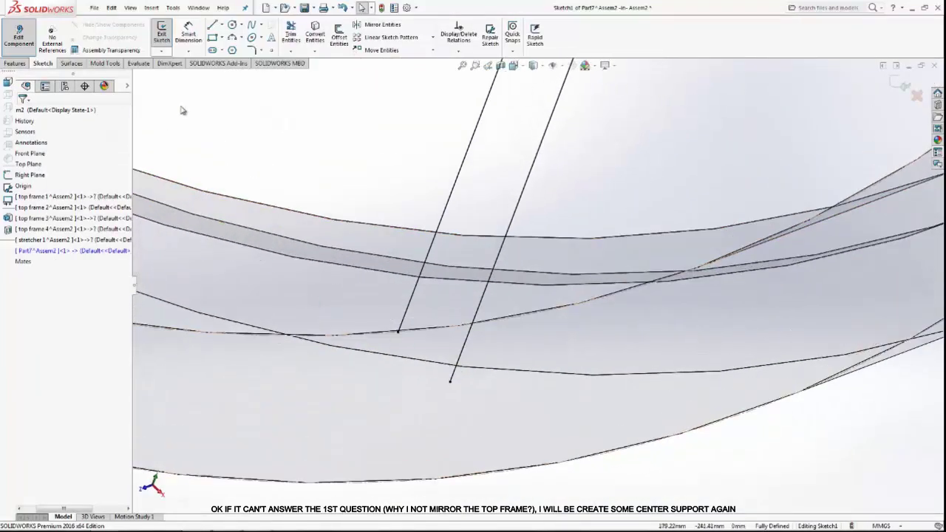
click(228, 37)
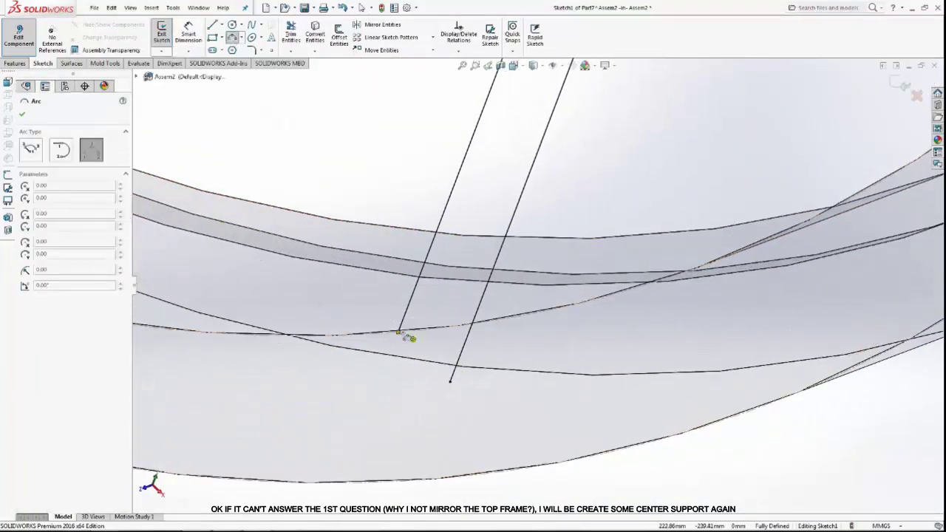
click(399, 332)
click(471, 323)
click(438, 336)
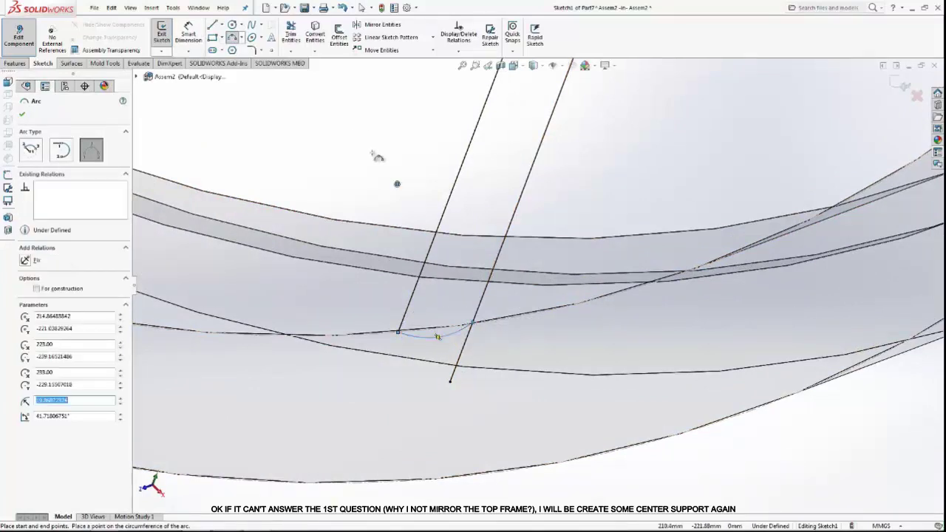
right_click(356, 128)
click(389, 140)
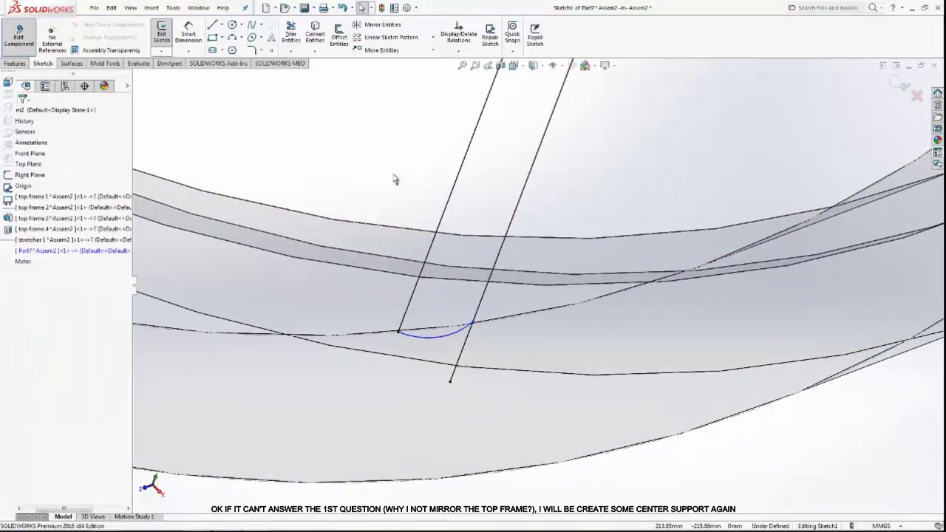
Step: Inspect the new arc and its endpoint against the frame face, orbiting for a clearer view
scroll(471, 323, down, 6)
click(512, 337)
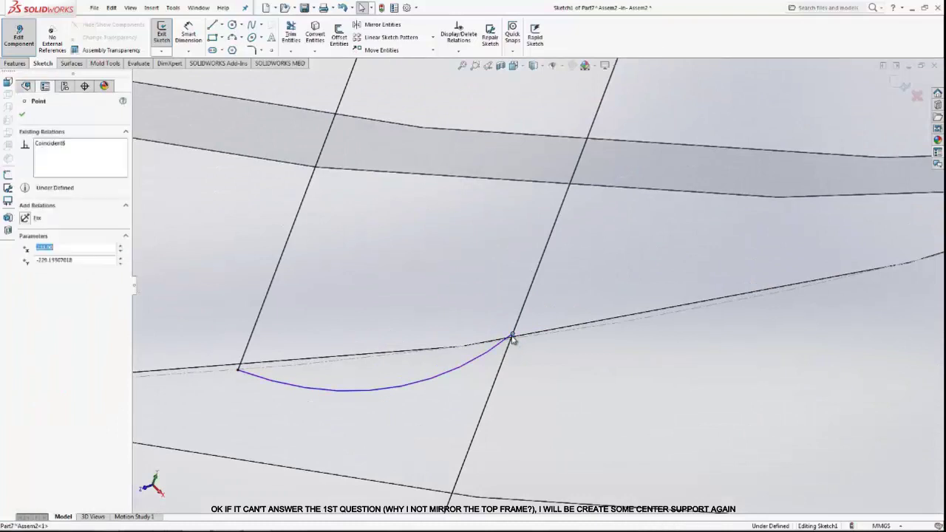
ctrl+click(517, 335)
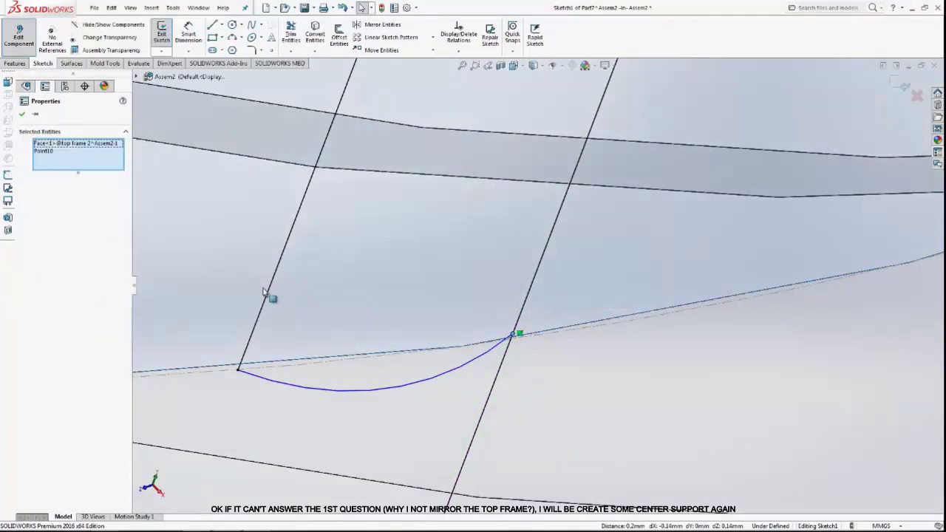
key(Escape)
click(361, 391)
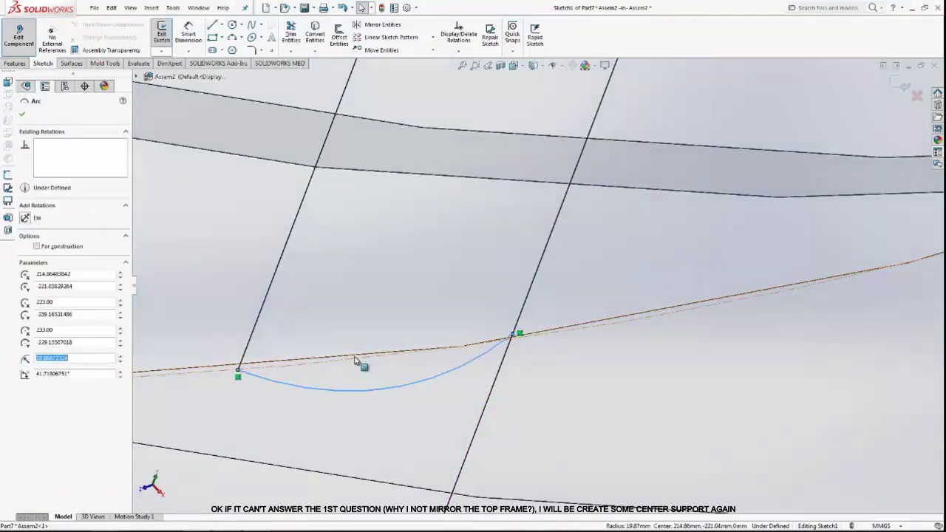
ctrl+click(356, 361)
mouse_move(528, 363)
middle_down()
mouse_move(549, 327)
mouse_move(595, 306)
middle_up()
key(Escape)
Step: Make the new arc tangent to the ring's edge arc
middle_drag(438, 291, 499, 366)
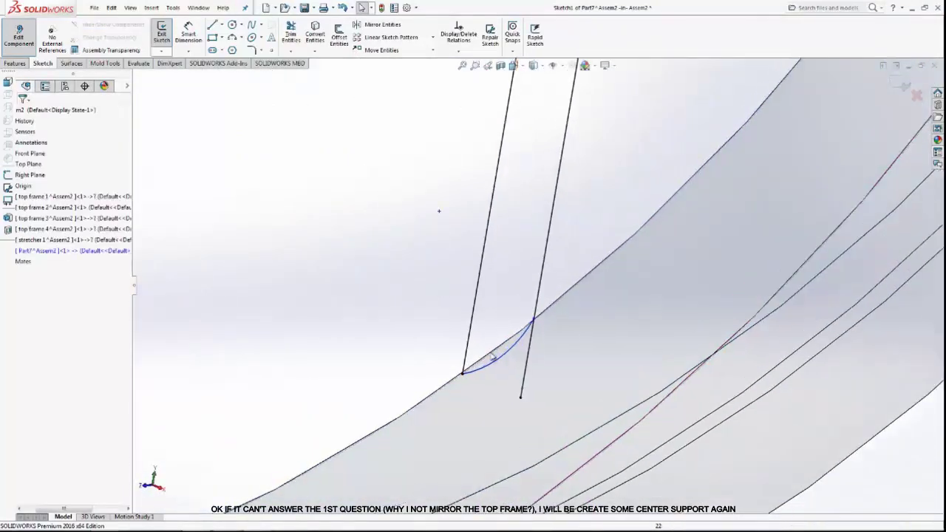
click(498, 365)
scroll(476, 364, down, 3)
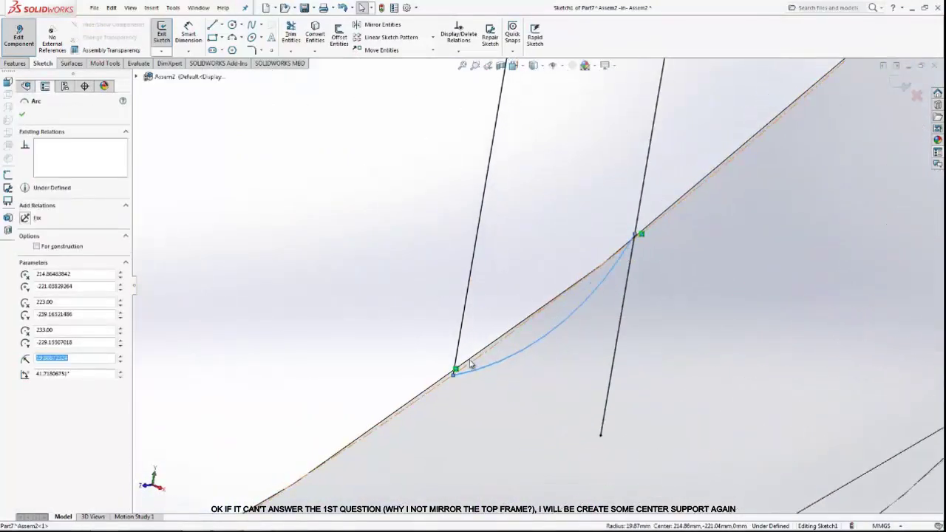
ctrl+click(436, 393)
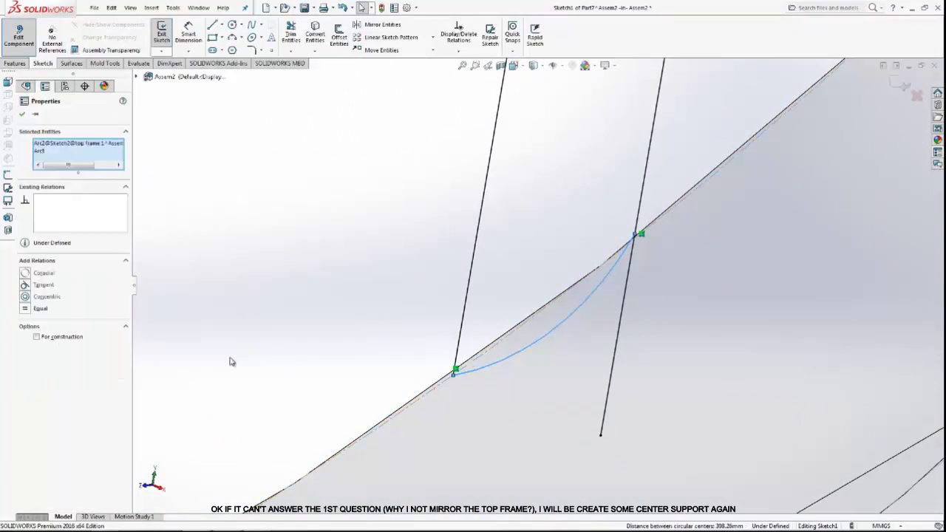
click(25, 286)
key(Escape)
Step: Make the arc's endpoint coincident with the right sketch line
scroll(534, 288, up, 2)
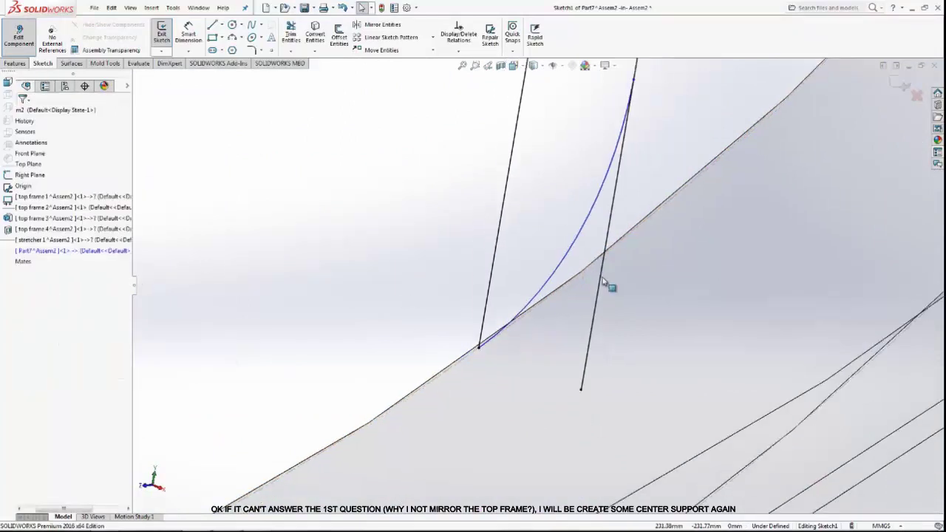
click(634, 82)
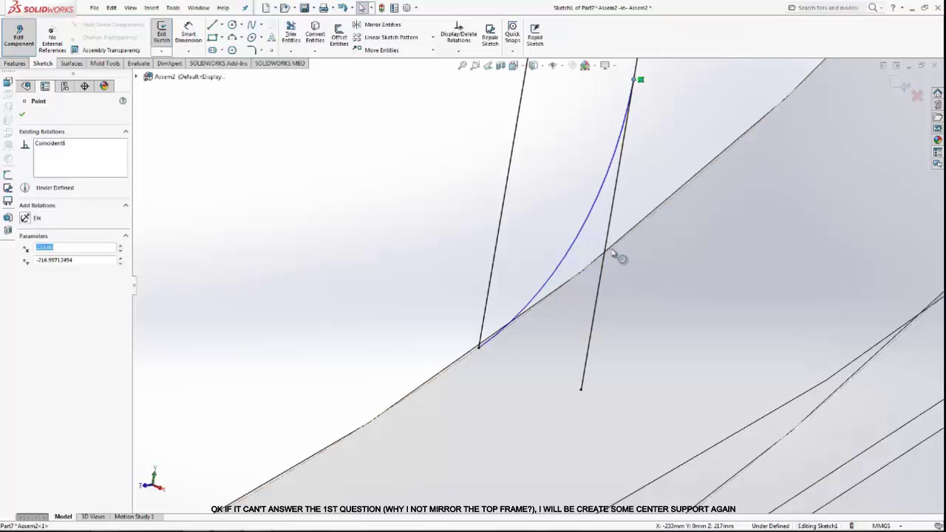
ctrl+click(613, 249)
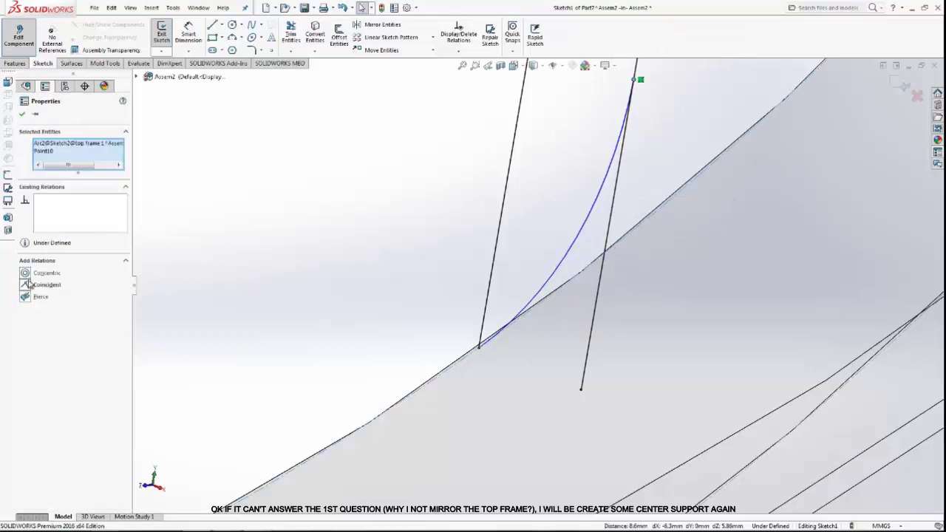
click(28, 284)
click(226, 252)
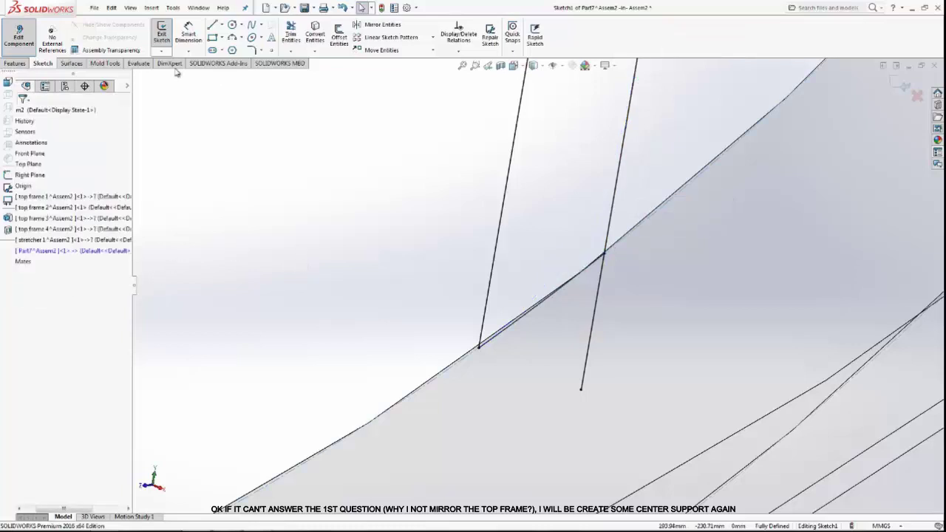
Step: Orbit out to view the whole ring, leaving Trim Entities unused
click(292, 34)
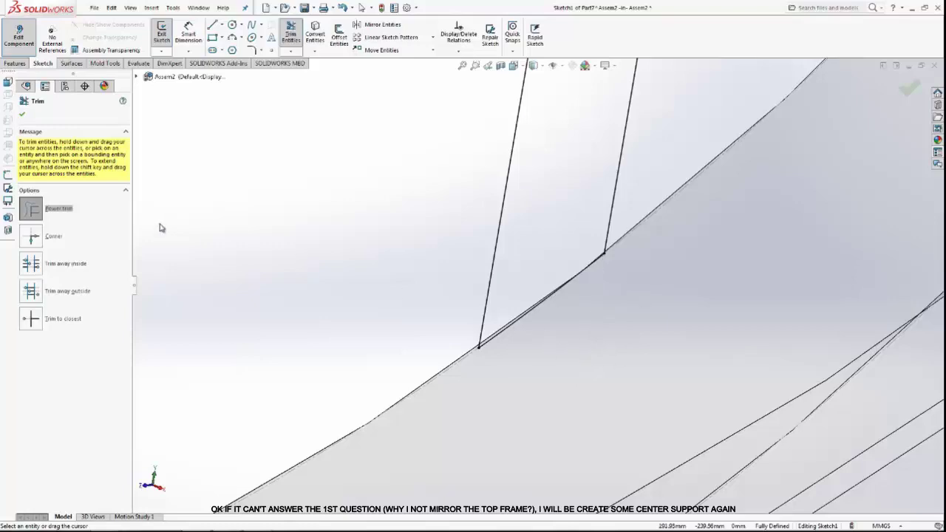
scroll(347, 257, up, 3)
scroll(348, 255, up, 3)
scroll(347, 255, up, 3)
mouse_move(669, 170)
middle_down()
mouse_move(573, 200)
mouse_move(498, 192)
middle_up()
click(22, 114)
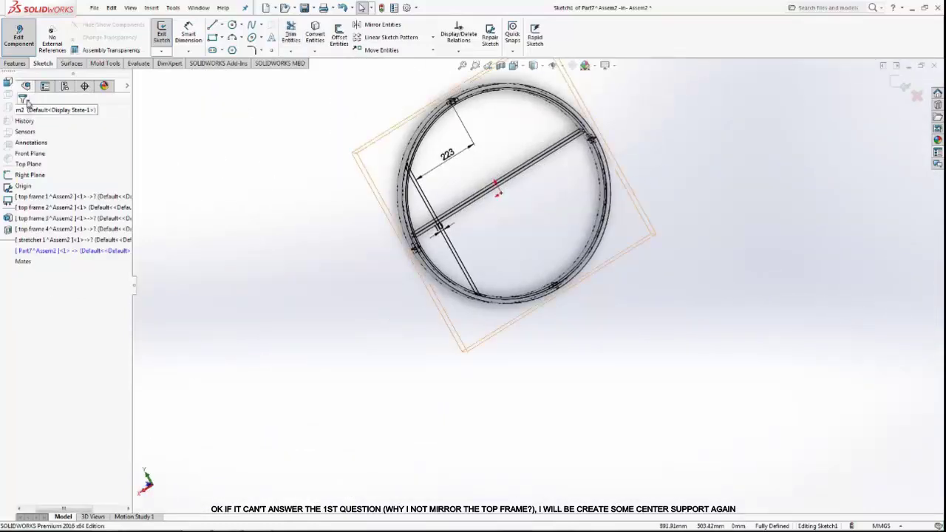
Step: Extrude the sketch Blind 45 mm in the reversed direction into a solid bar
click(14, 63)
click(166, 37)
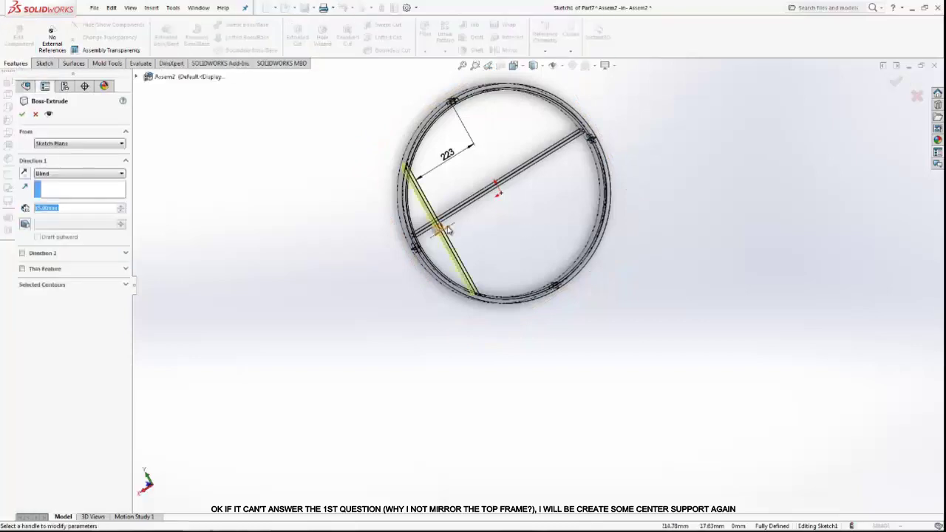
middle_drag(429, 138, 349, 162)
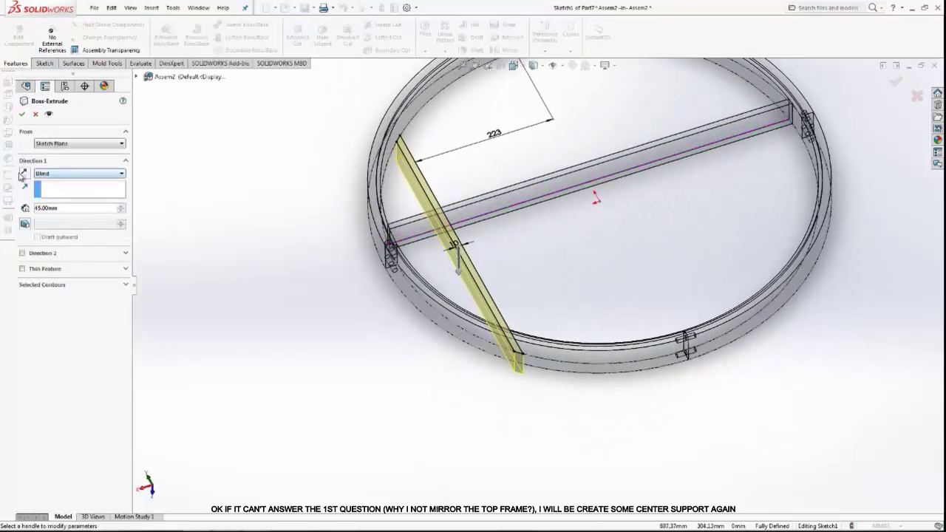
click(24, 175)
click(21, 114)
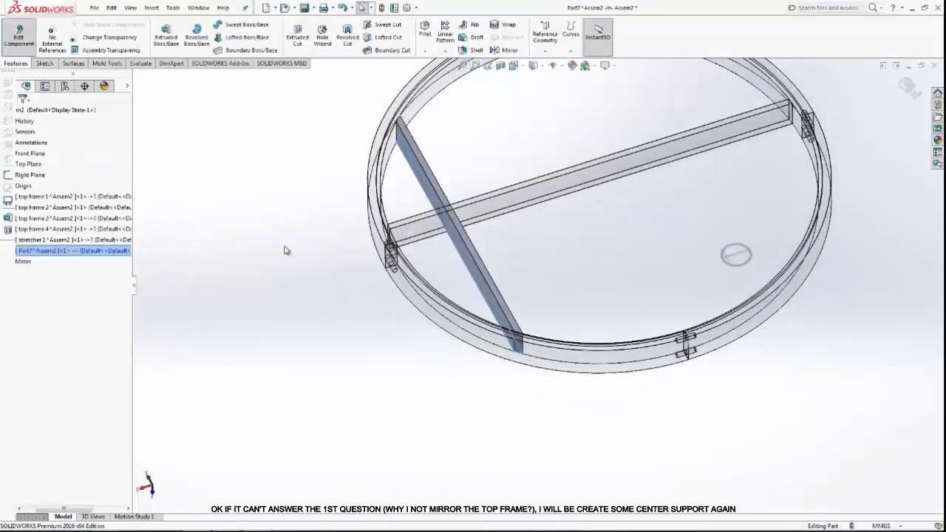
Step: Orbit to the bar's end at the ring and open Sketch2 on the bar's top face
mouse_move(728, 257)
middle_down()
mouse_move(613, 316)
mouse_move(603, 394)
middle_up()
mouse_move(565, 276)
middle_down()
mouse_move(574, 167)
mouse_move(410, 245)
mouse_move(444, 296)
mouse_move(485, 330)
mouse_move(479, 356)
middle_up()
scroll(479, 357, down, 3)
middle_drag(336, 214, 384, 240)
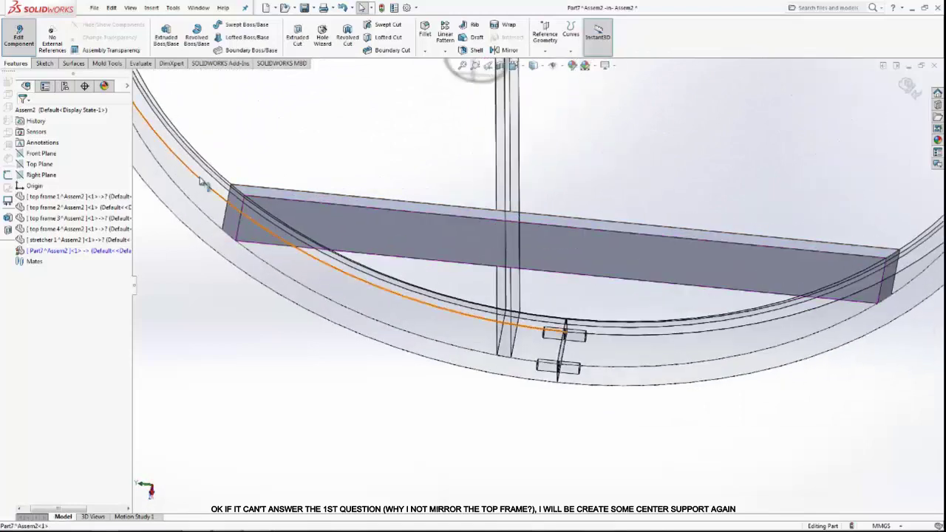
scroll(390, 242, down, 5)
middle_drag(444, 256, 455, 262)
scroll(456, 262, up, 5)
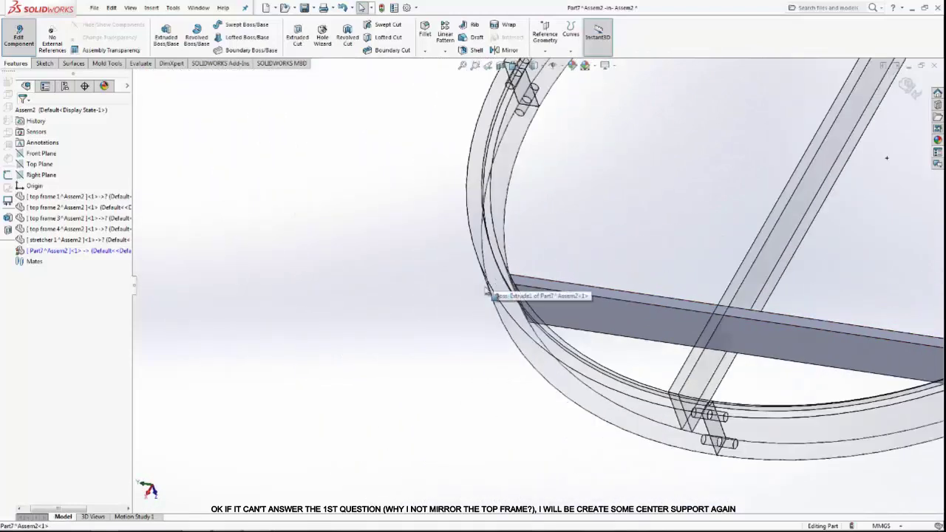
scroll(774, 341, down, 2)
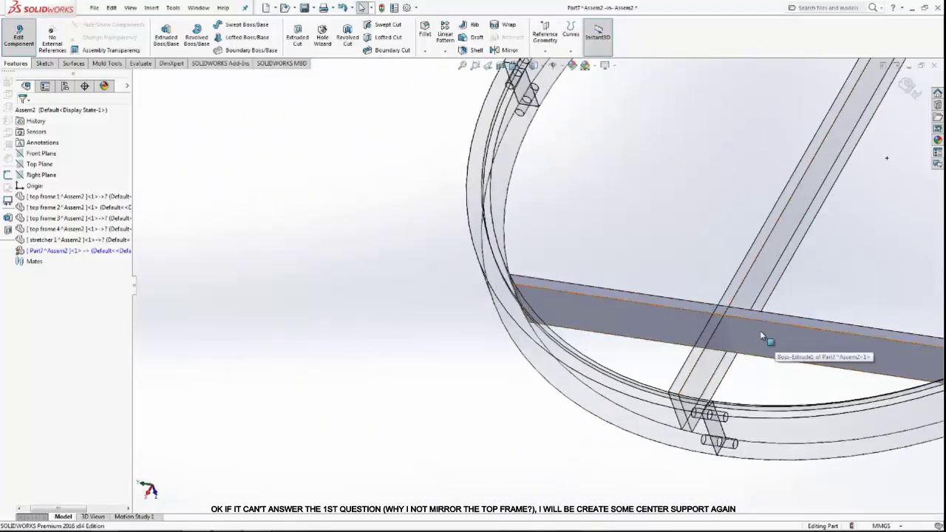
scroll(759, 330, down, 2)
click(748, 309)
click(780, 281)
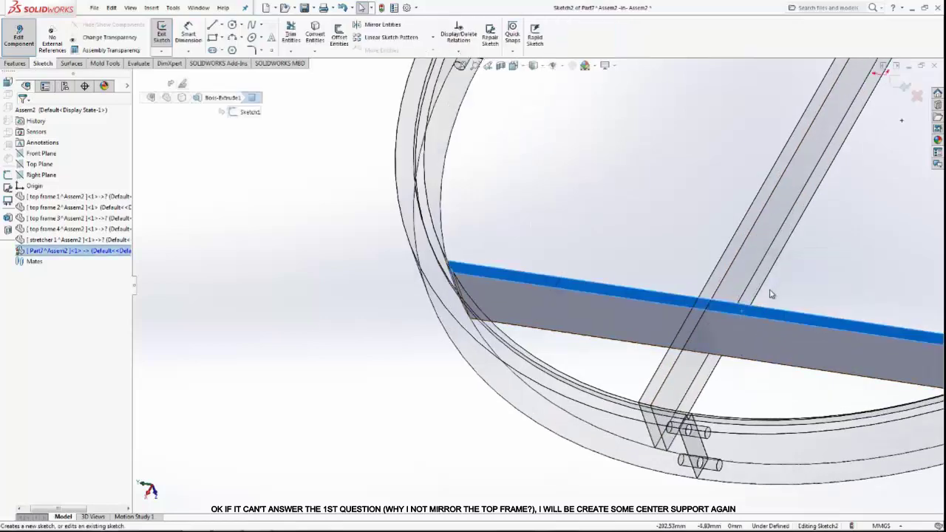
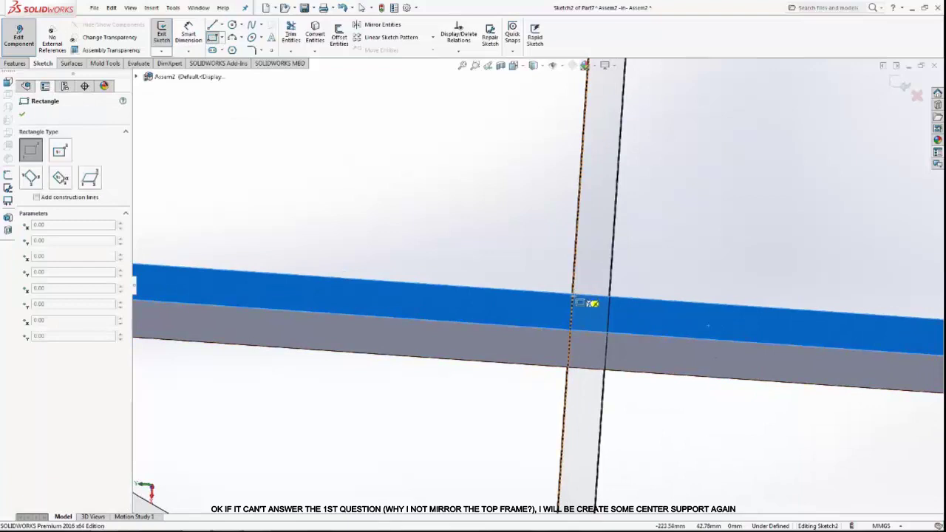
Step: Draw a corner rectangle over the area where the stretcher crosses the support bar
click(573, 296)
click(608, 331)
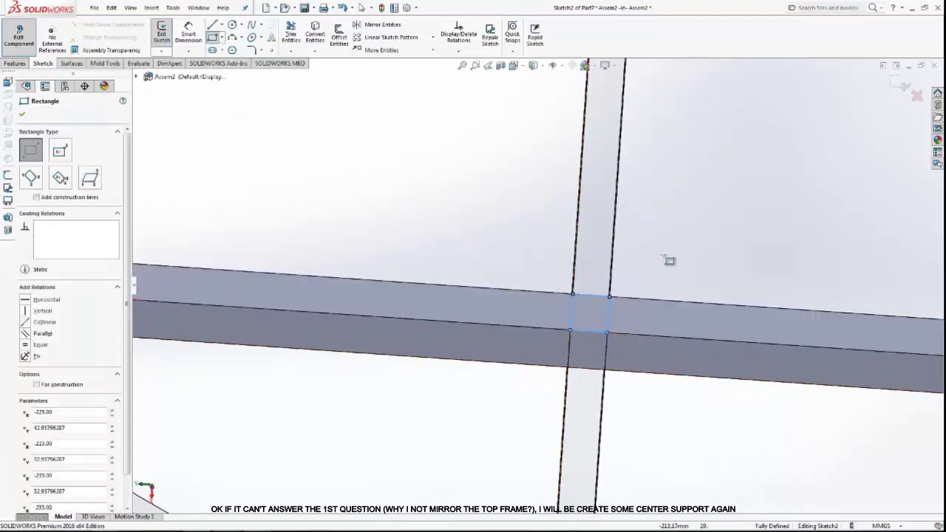
right_click(667, 259)
click(703, 264)
Step: Extrude-cut the rectangle into the support bar, then return to the assembly
middle_drag(673, 296, 655, 311)
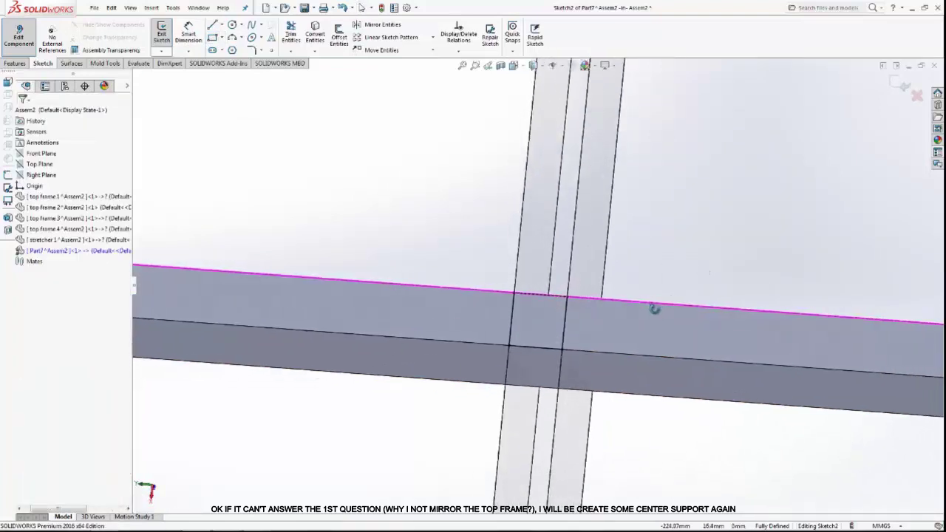
click(17, 64)
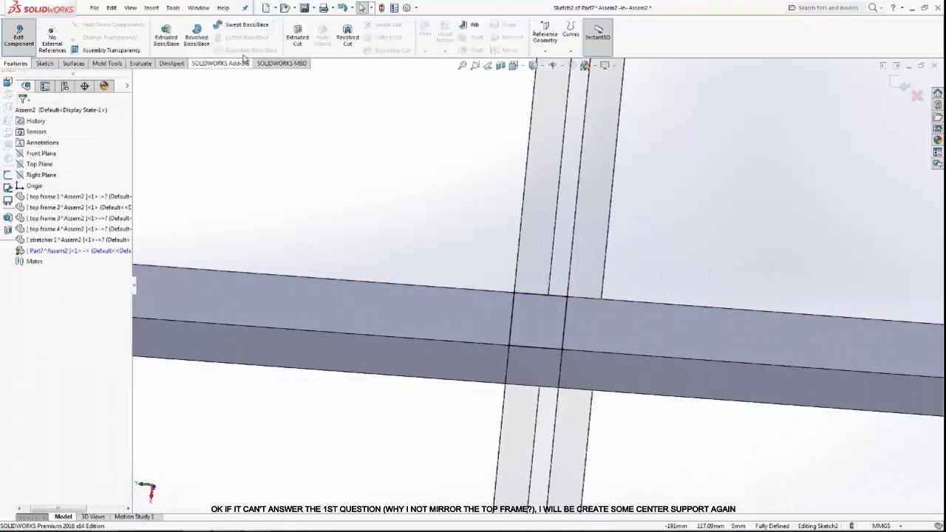
click(295, 34)
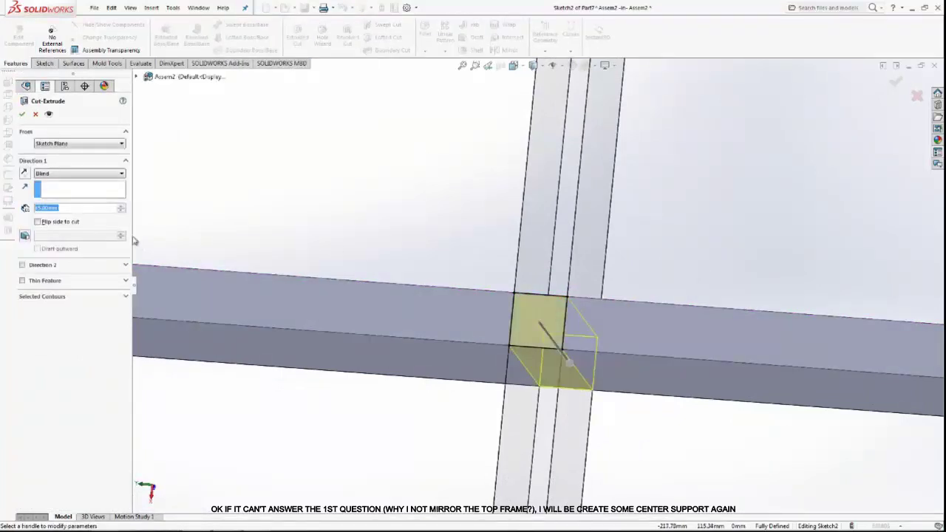
text(22.5)
key(Return)
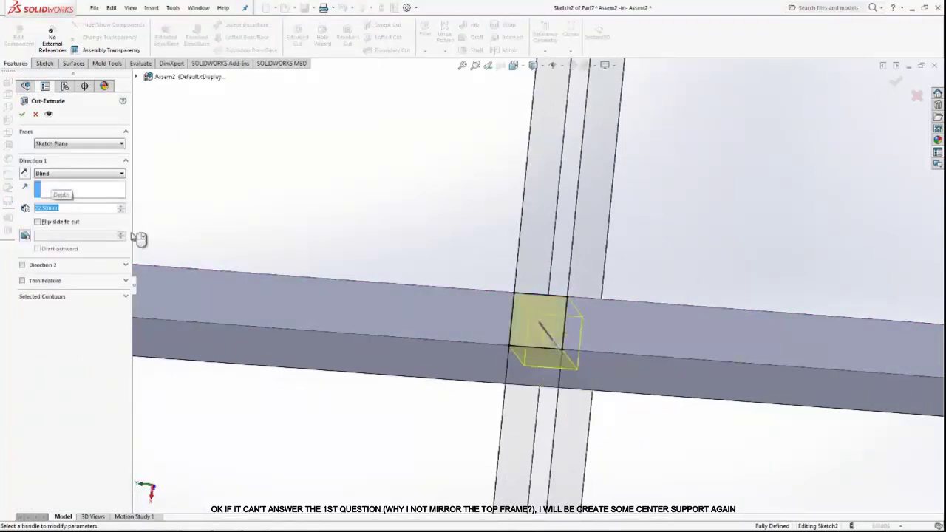
key(Return)
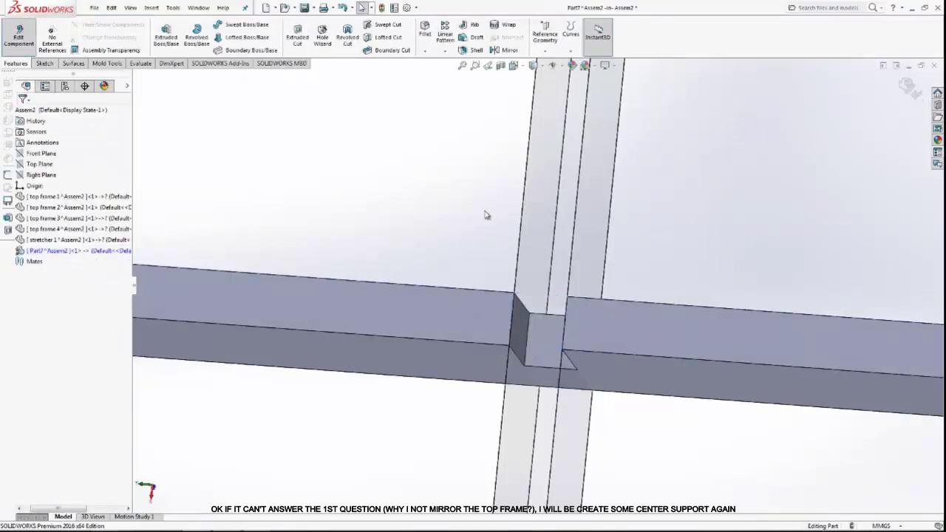
mouse_move(485, 211)
middle_down()
mouse_move(554, 176)
mouse_move(571, 294)
middle_up()
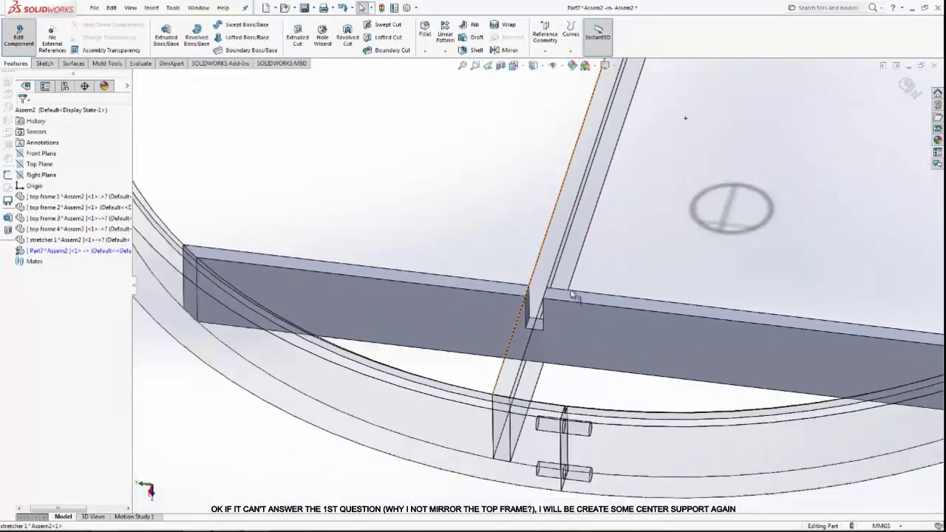
click(910, 87)
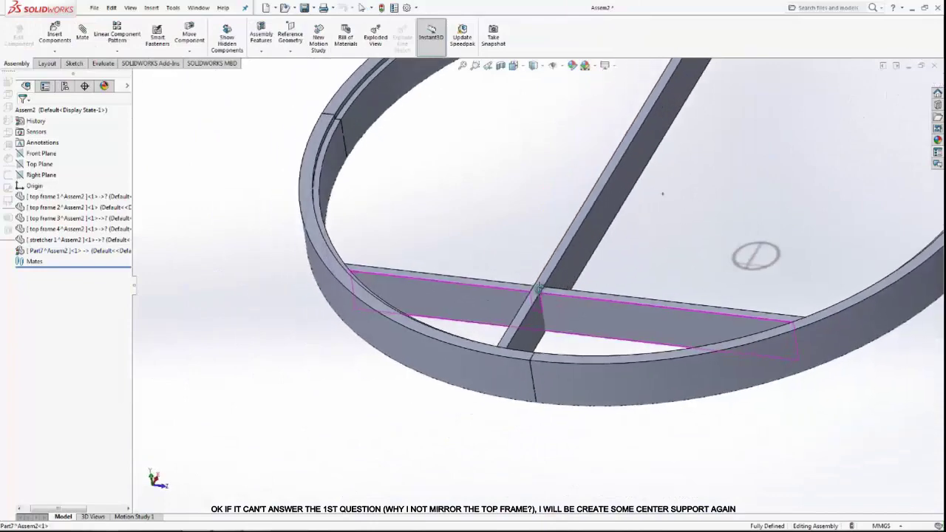
Step: Start a sketch on the stretcher's face, then discard the empty sketch
middle_drag(468, 131, 546, 285)
scroll(558, 317, down, 2)
scroll(517, 349, down, 3)
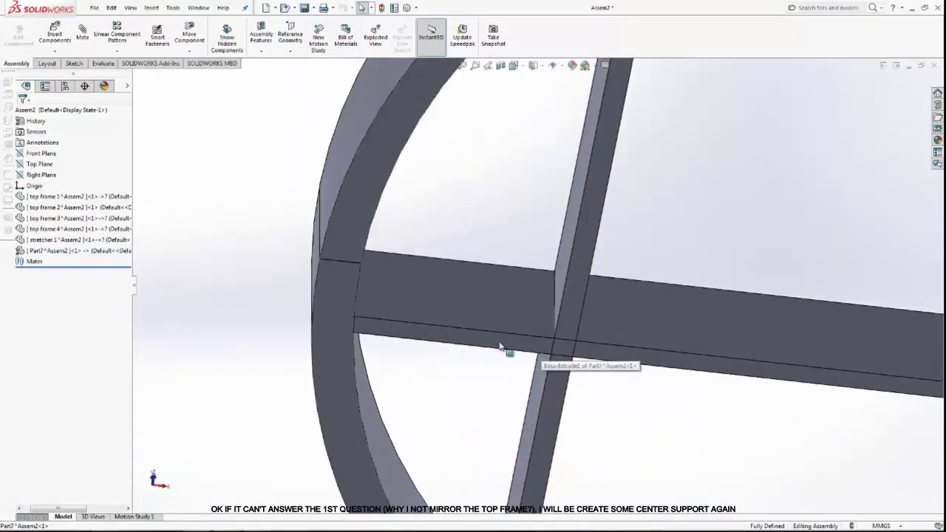
click(505, 341)
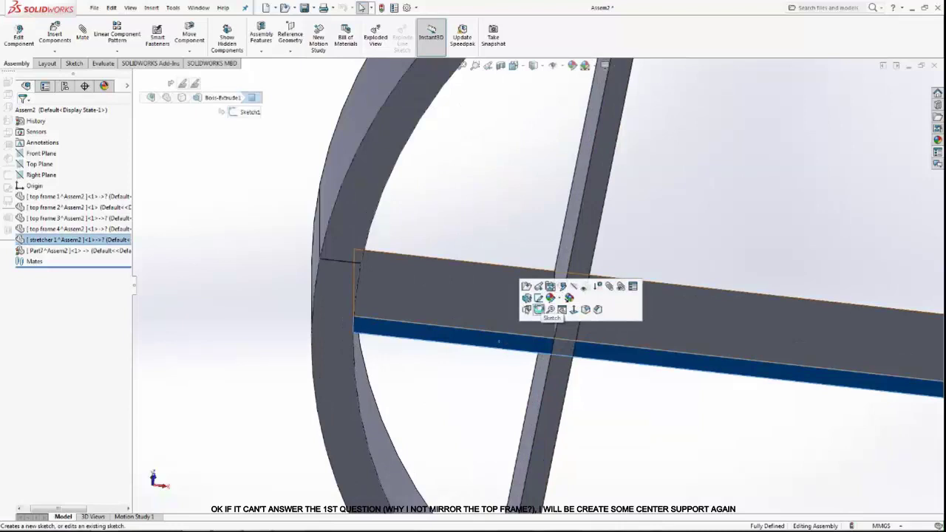
click(539, 310)
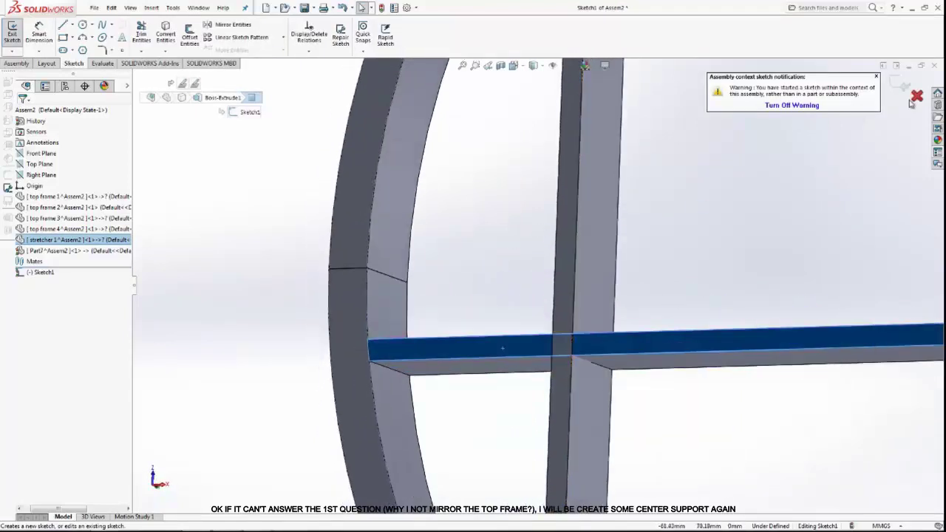
click(916, 96)
click(476, 275)
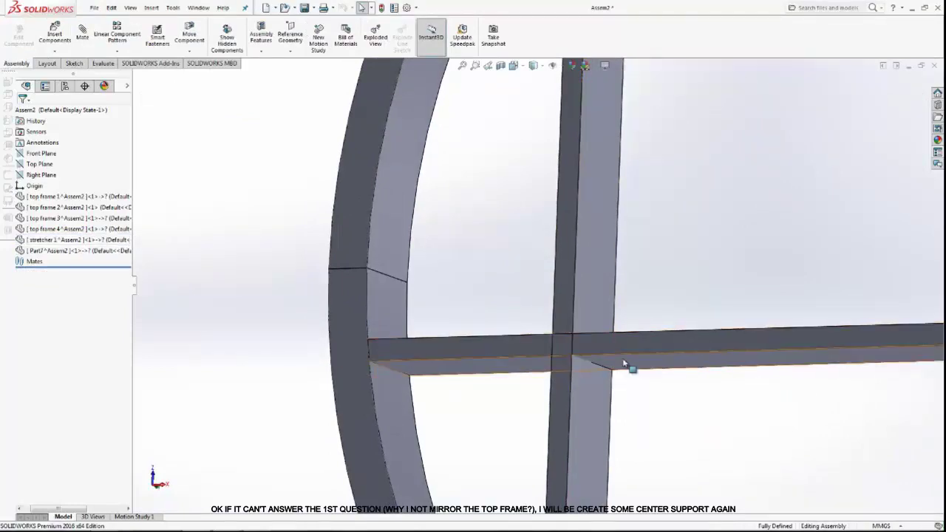
Step: Edit the stretcher in place and sketch a rectangle on its front face at the crossing
click(621, 344)
click(685, 291)
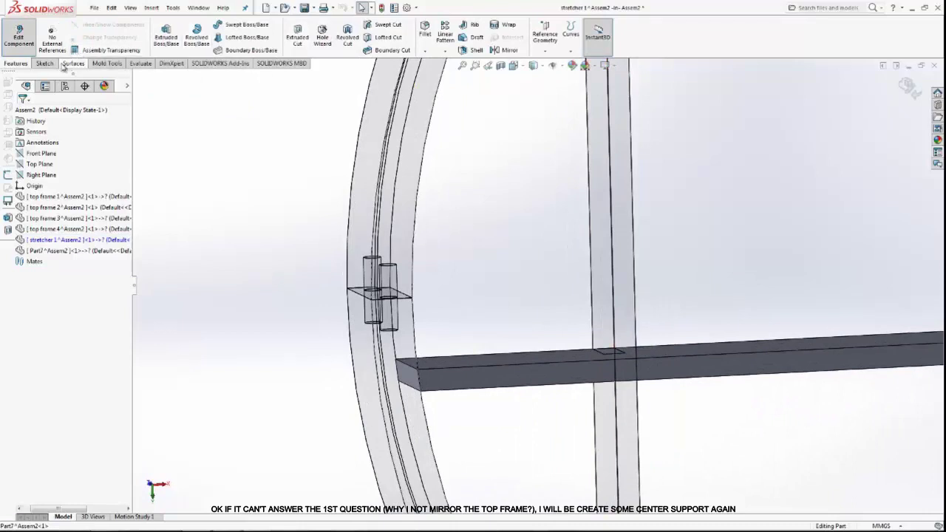
click(482, 376)
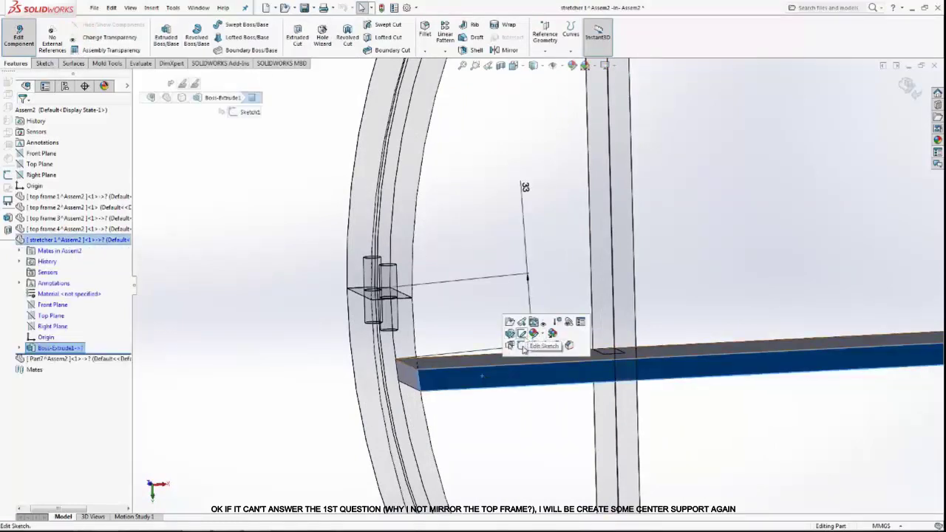
click(529, 334)
click(212, 37)
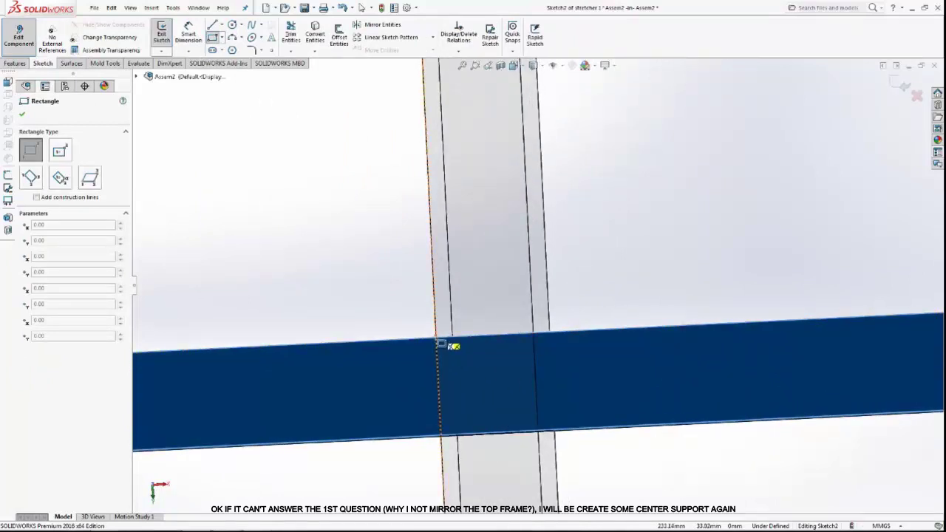
click(441, 344)
click(545, 439)
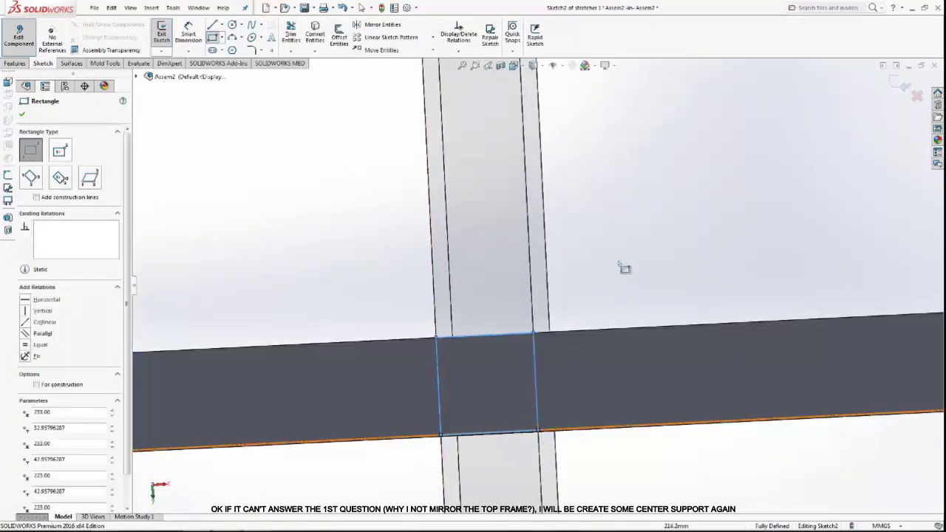
right_click(625, 222)
click(667, 235)
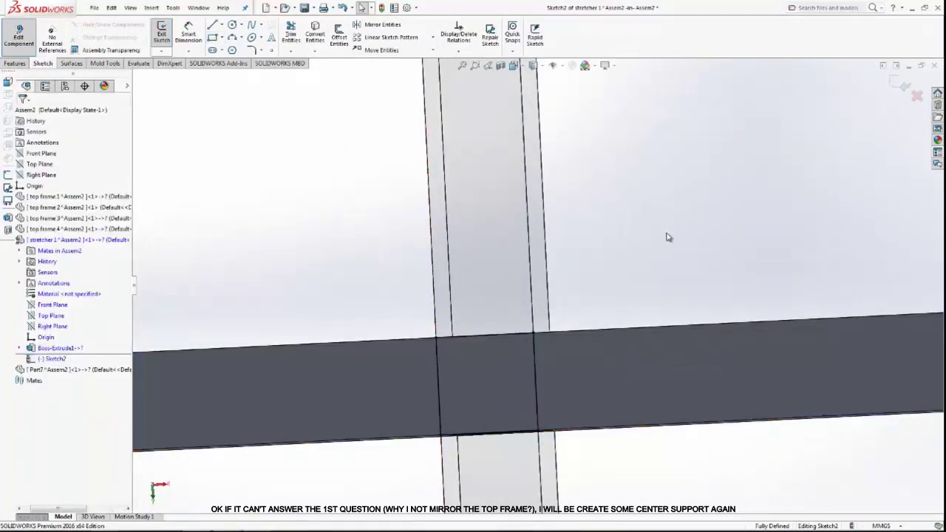
Step: Cut the rectangle 22.50 mm into the stretcher and return to the assembly
click(17, 65)
click(294, 35)
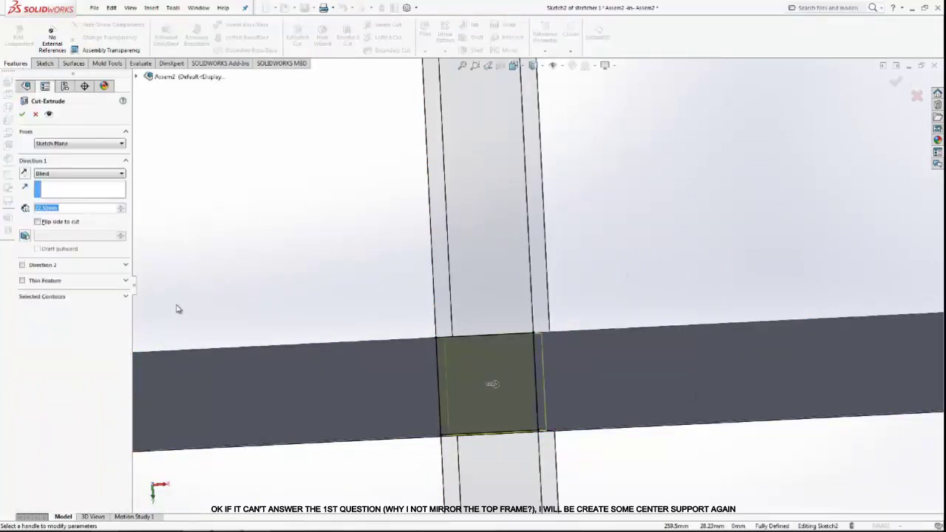
text(4)
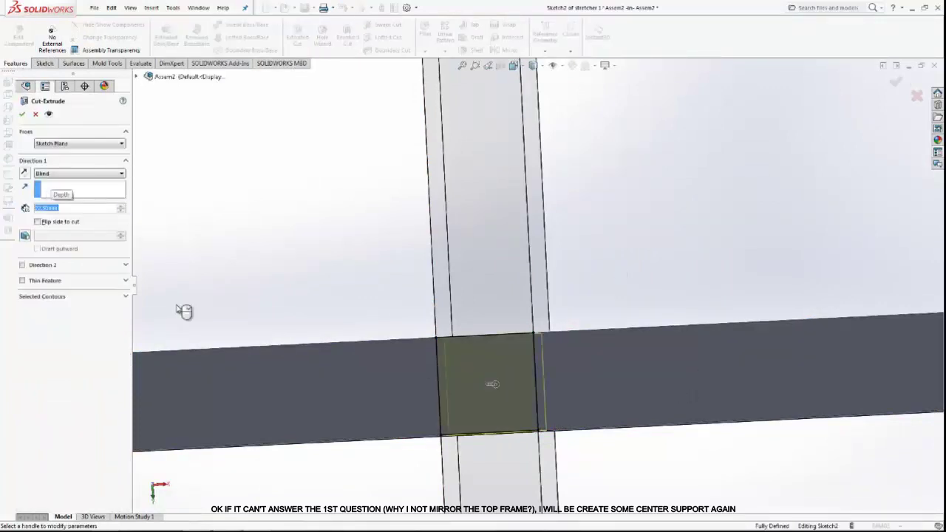
key(ctrl+7)
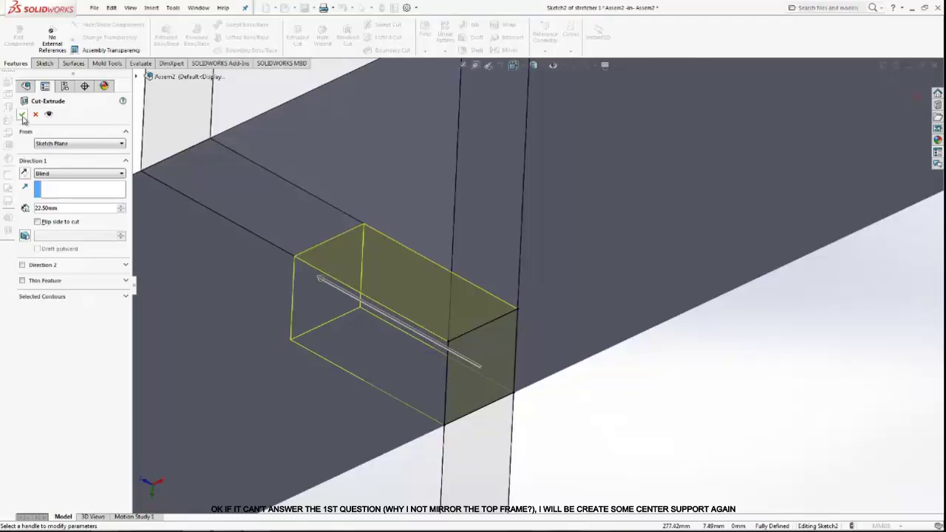
click(23, 114)
middle_drag(209, 220, 471, 287)
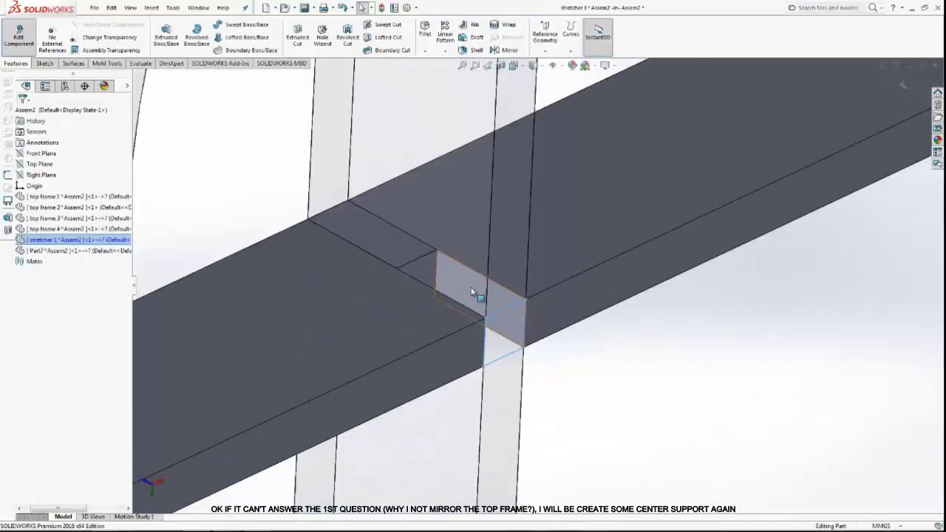
click(909, 87)
scroll(847, 163, up, 3)
scroll(728, 274, up, 3)
Step: Edit the stretcher part in place and orbit to view its end at the ring
scroll(683, 280, down, 3)
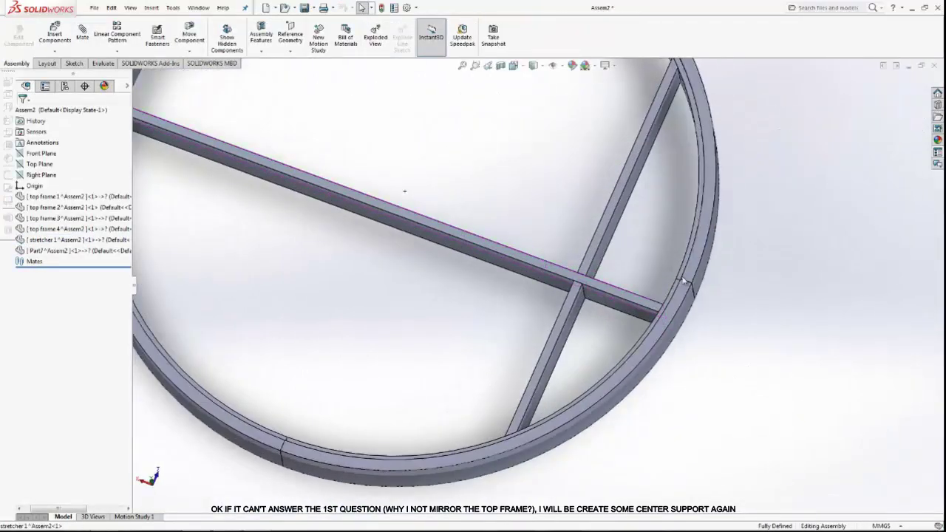
scroll(614, 285, up, 2)
scroll(614, 286, up, 2)
middle_drag(577, 299, 414, 175)
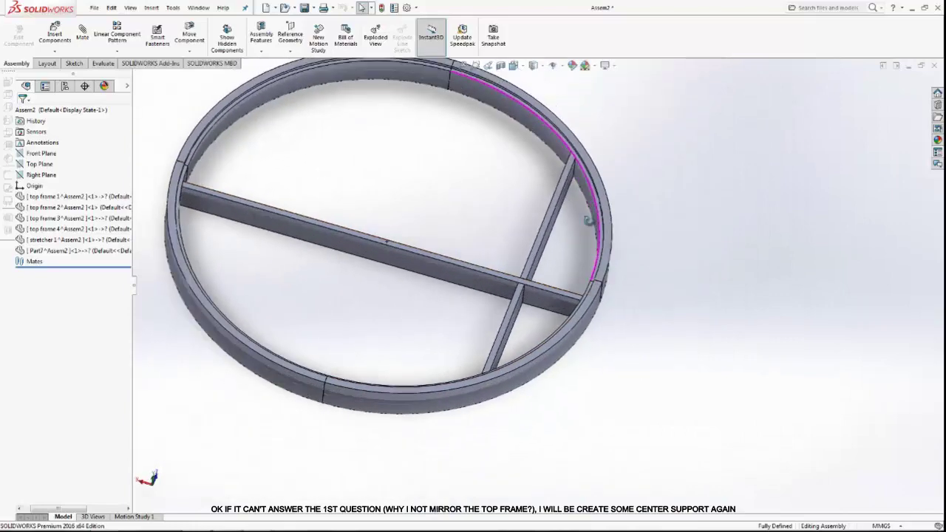
scroll(414, 174, down, 2)
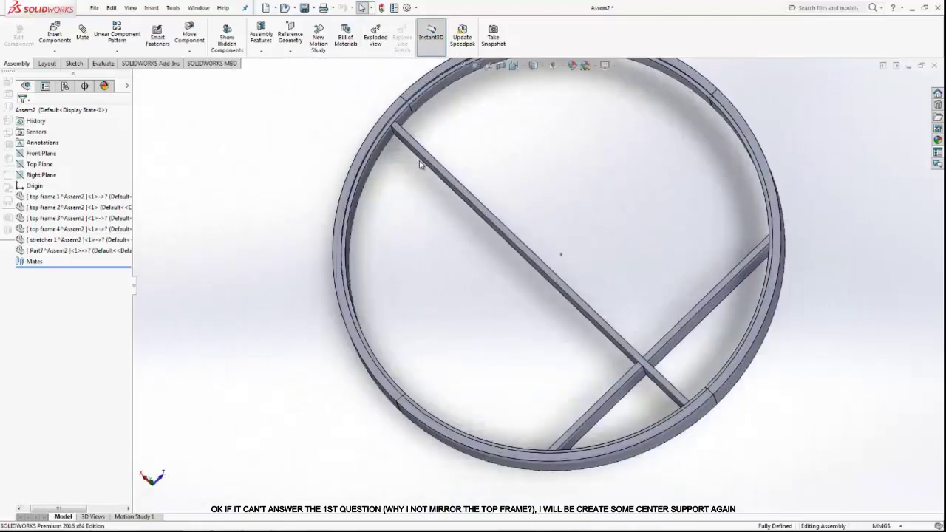
middle_drag(450, 146, 439, 185)
click(451, 181)
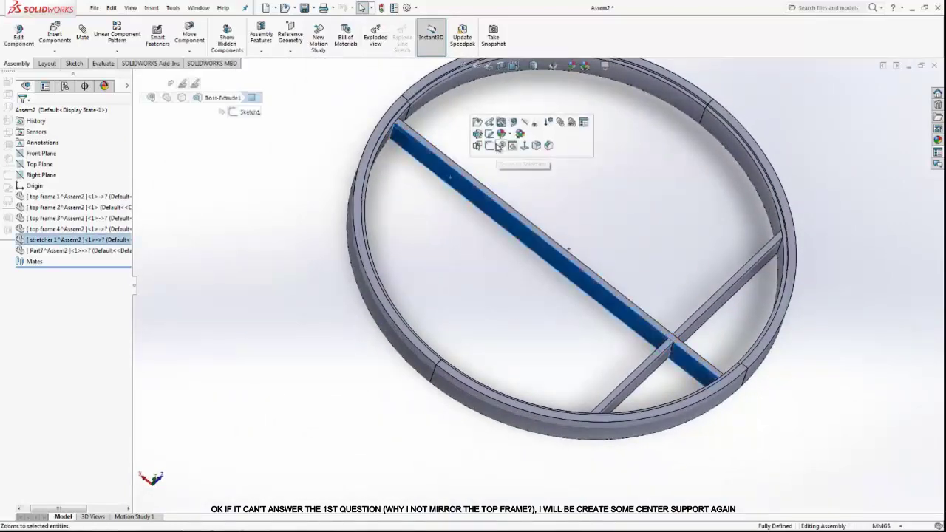
click(513, 126)
middle_drag(512, 145, 612, 236)
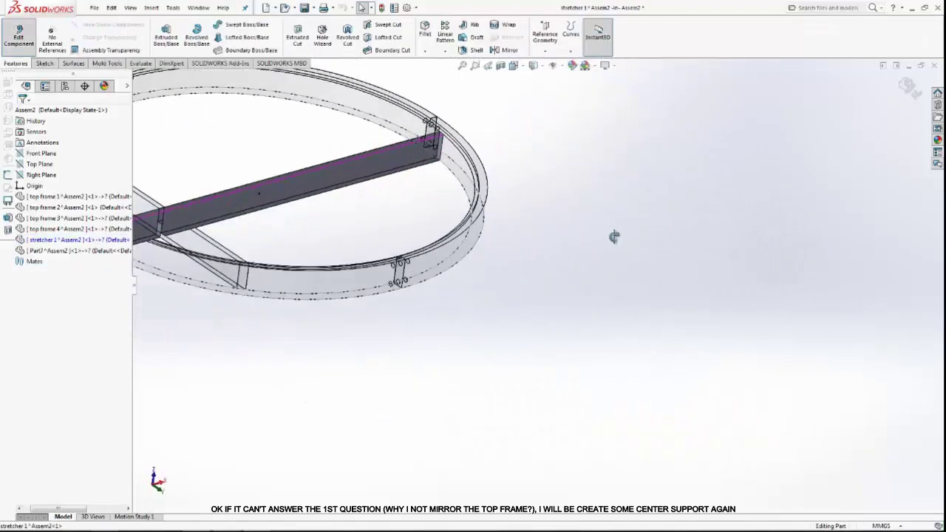
scroll(485, 234, down, 5)
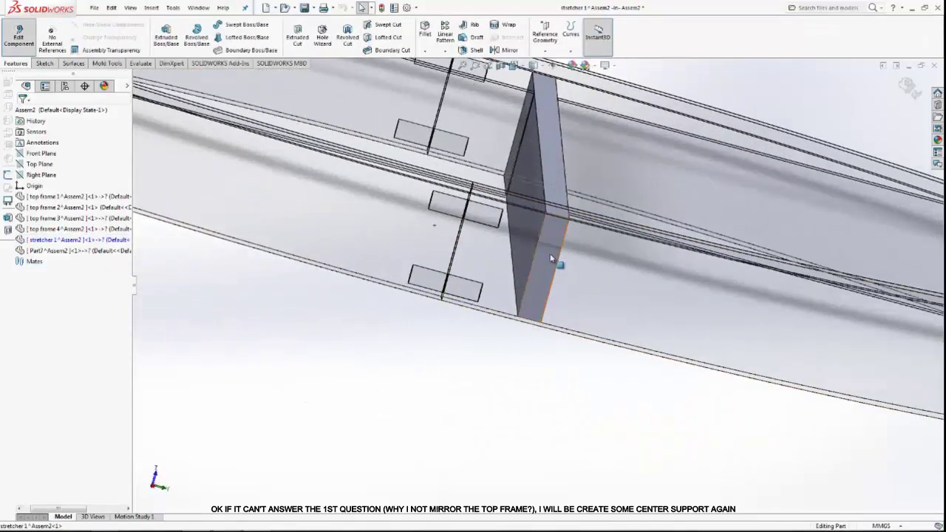
click(551, 258)
click(556, 386)
middle_drag(555, 387, 555, 82)
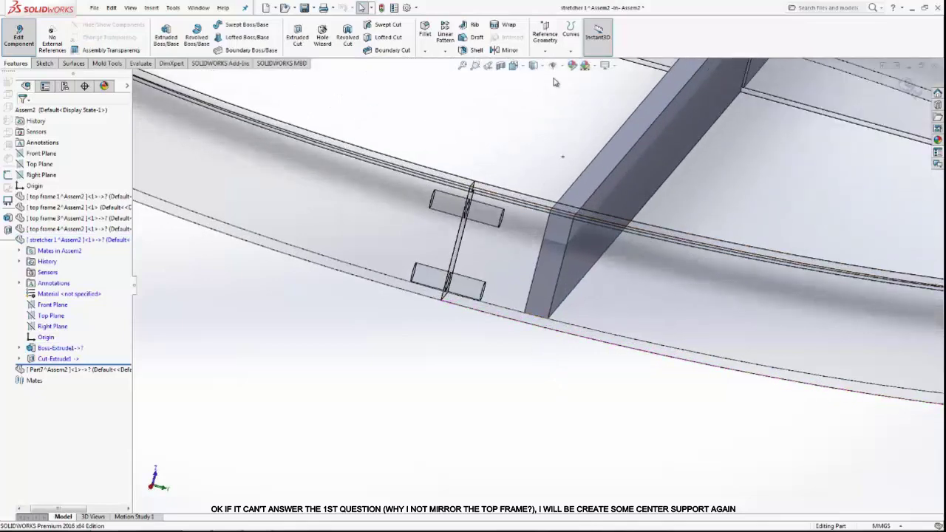
Step: Create Plane1 through three corners of the stretcher's end face
click(552, 53)
click(556, 65)
scroll(569, 222, down, 3)
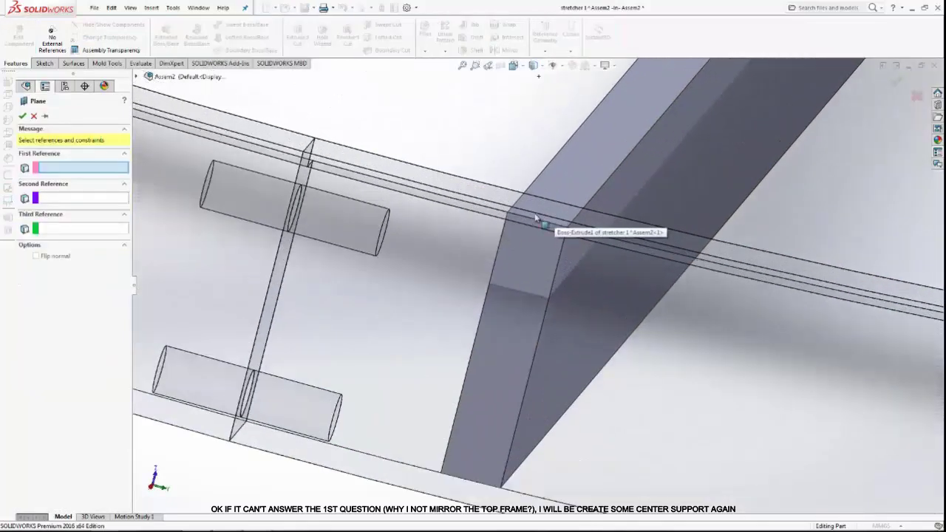
scroll(444, 225, down, 3)
click(508, 208)
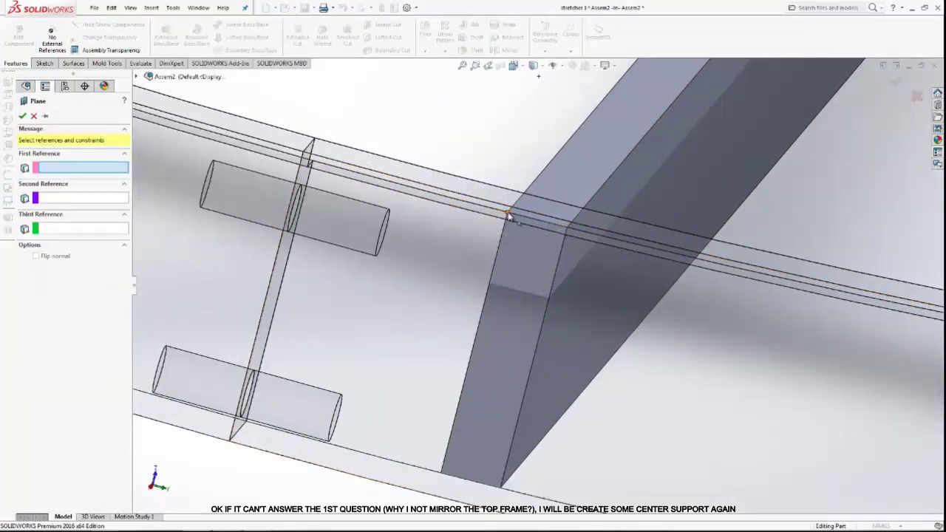
click(566, 228)
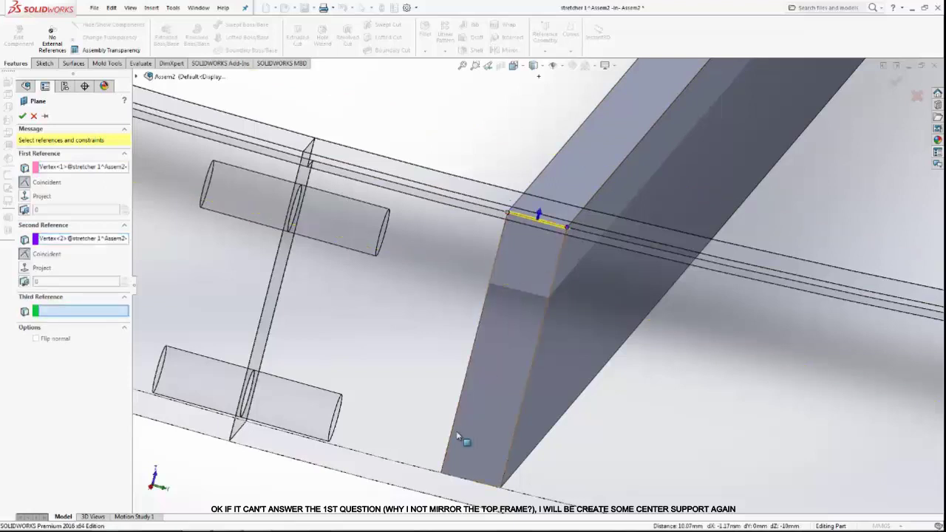
click(441, 473)
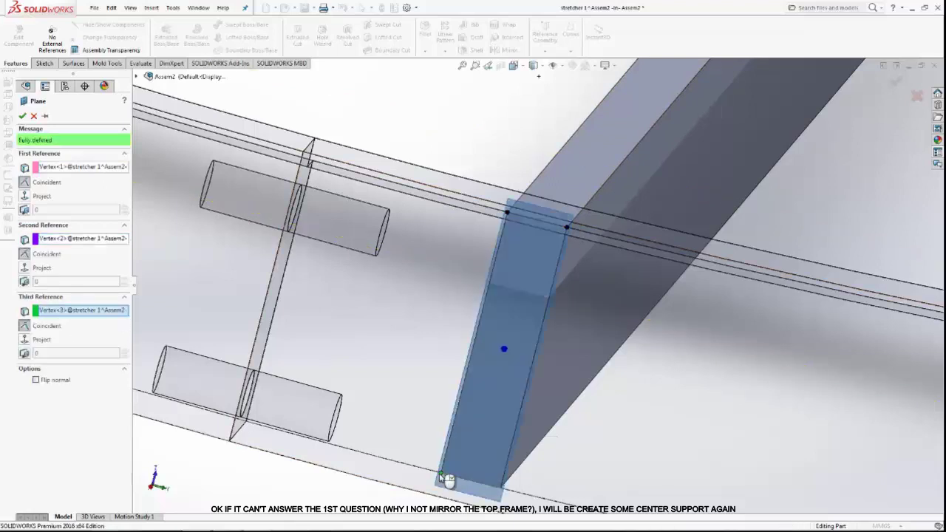
click(23, 116)
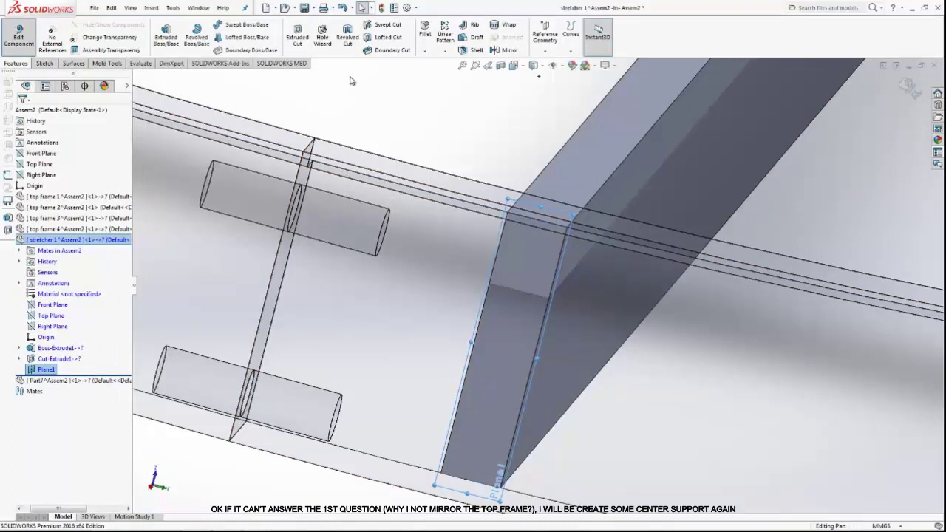
drag(45, 370, 44, 375)
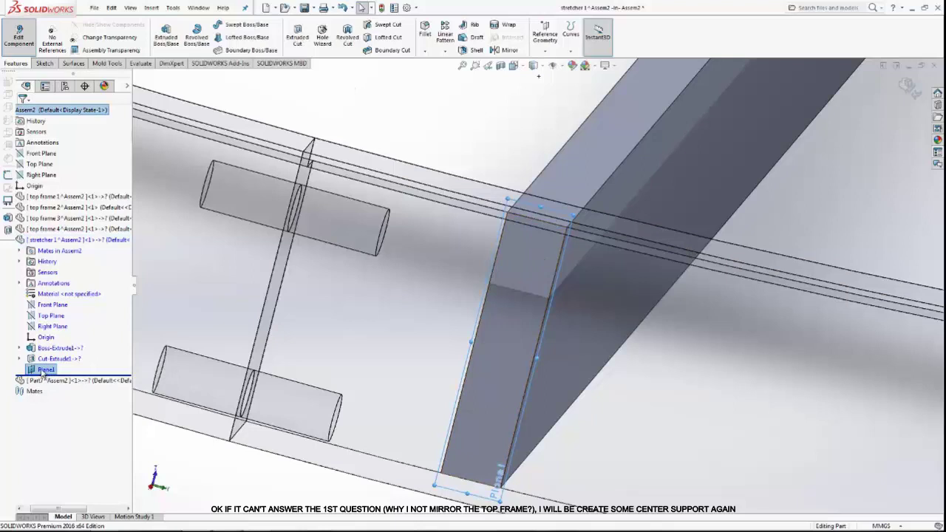
Step: Start a sketch on Plane1 and draw two circles on the bar's end face
click(44, 370)
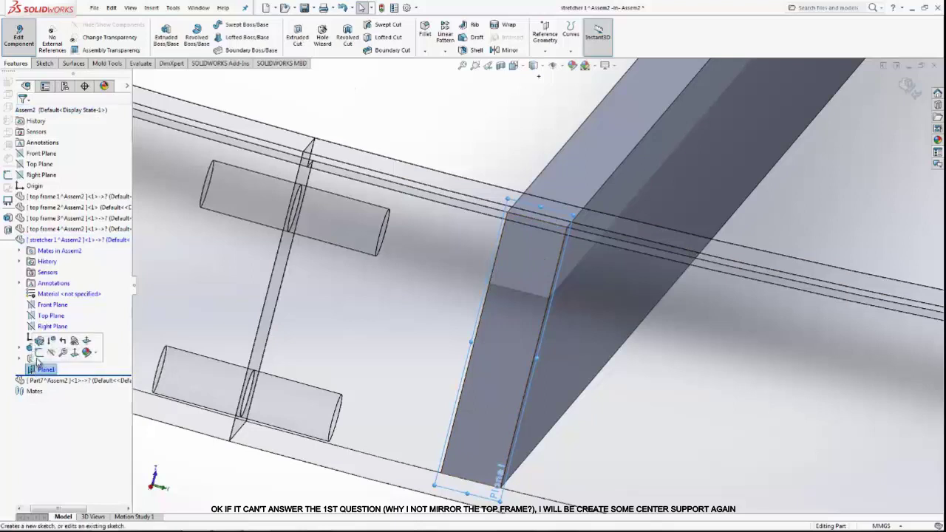
click(45, 353)
click(232, 25)
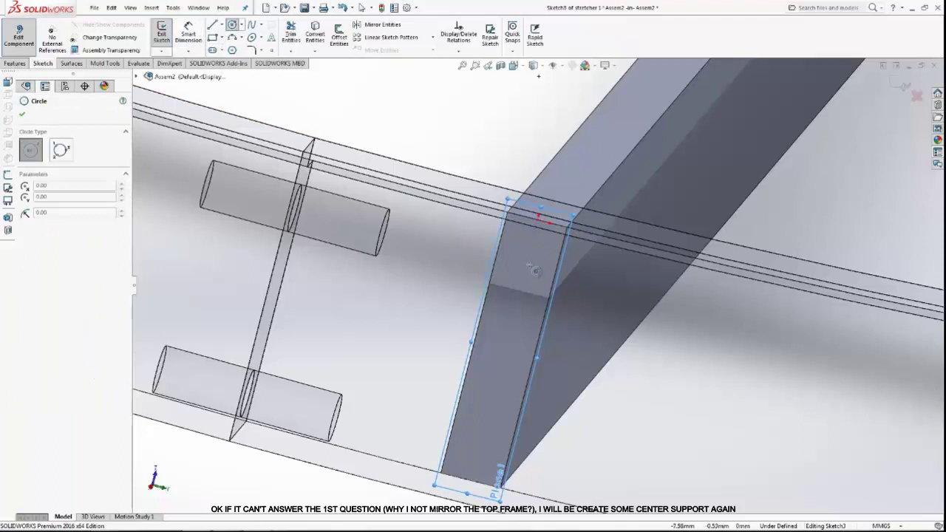
click(527, 257)
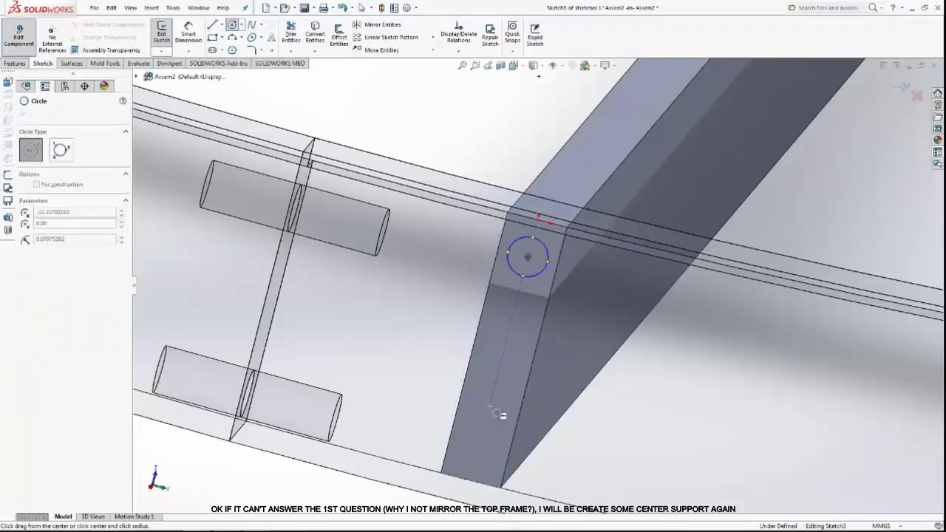
click(489, 407)
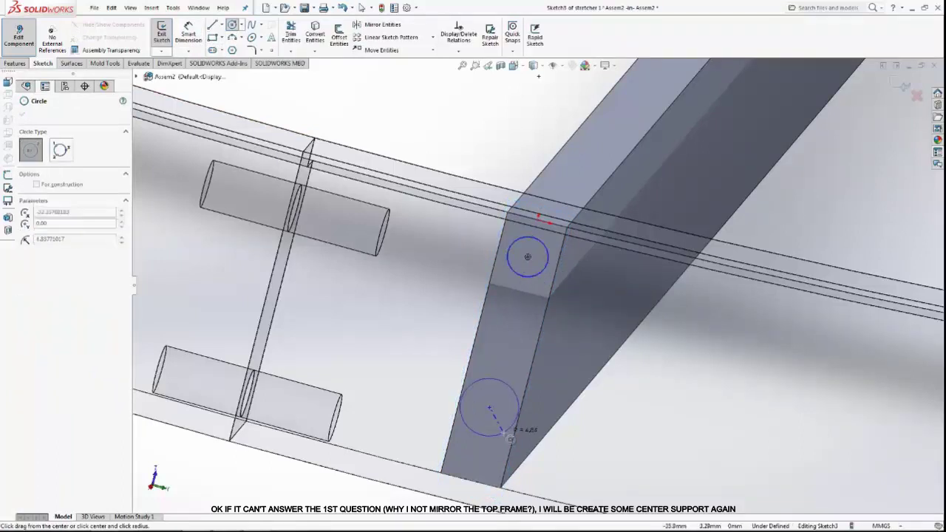
click(188, 33)
Step: Dimension both circles to a 6 mm diameter
click(543, 278)
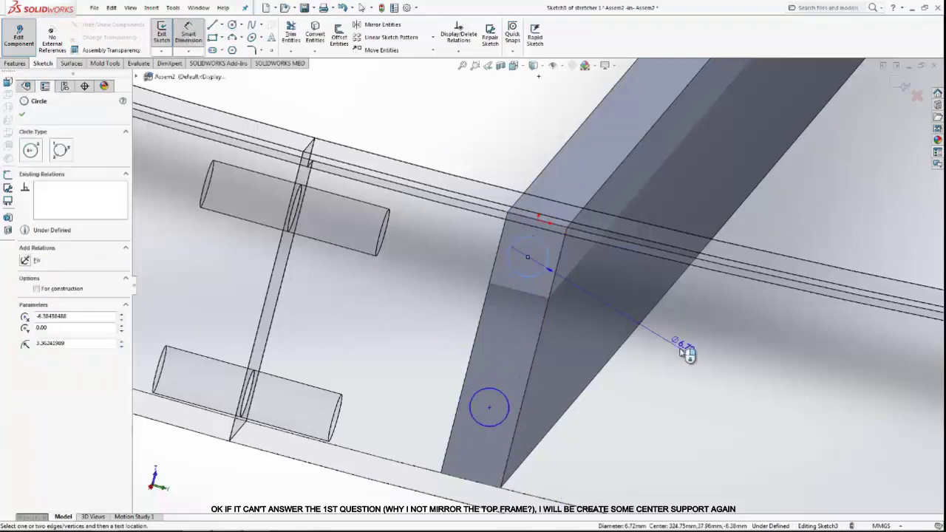
click(685, 347)
key(Return)
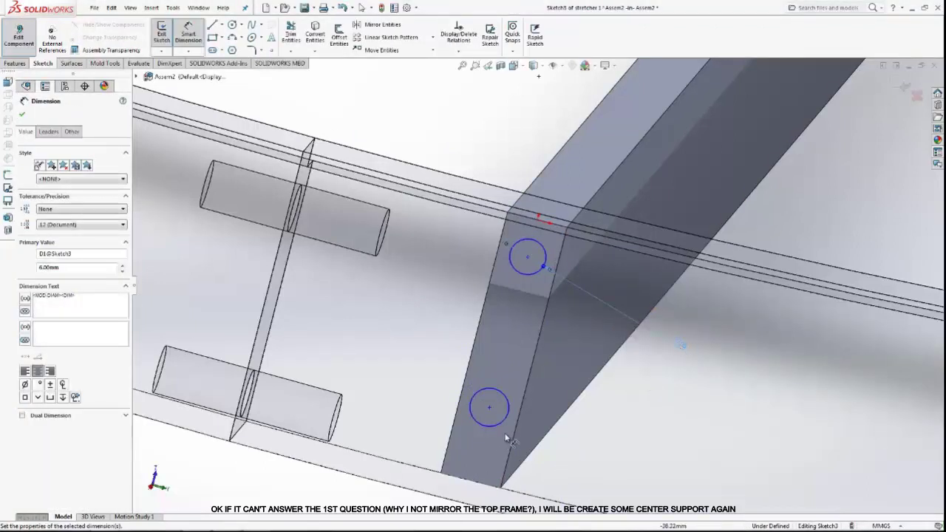
click(509, 421)
click(612, 432)
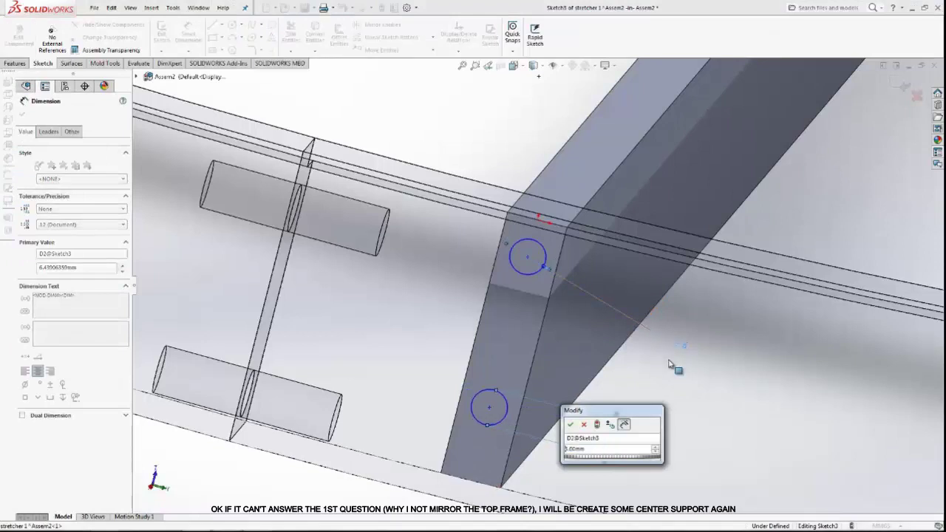
key(Return)
right_click(653, 388)
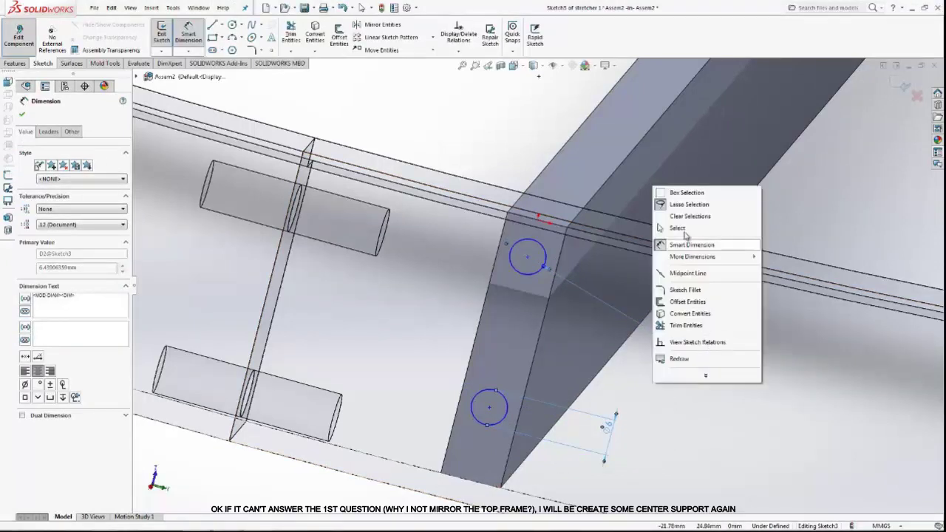
click(688, 230)
Step: Add a centreline joining the circle centres and make it vertical relative to the bar edge
click(221, 25)
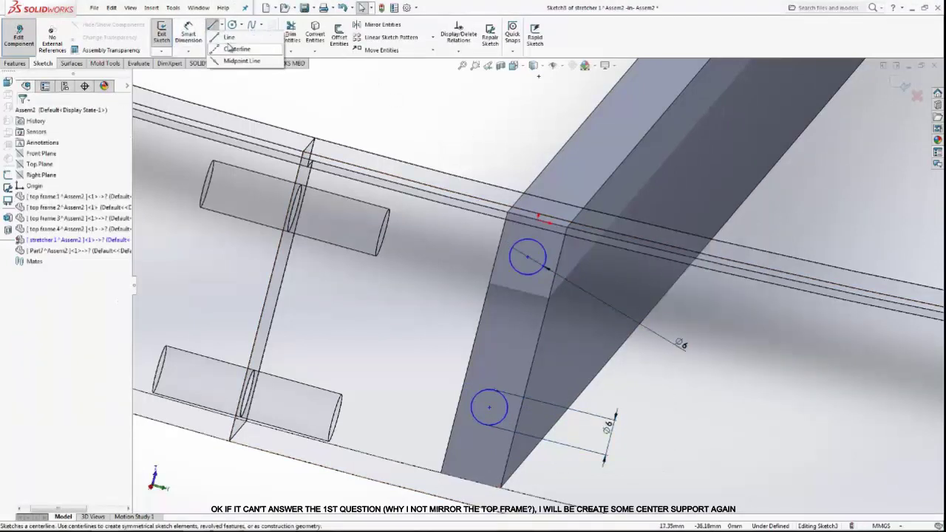
click(241, 45)
click(527, 257)
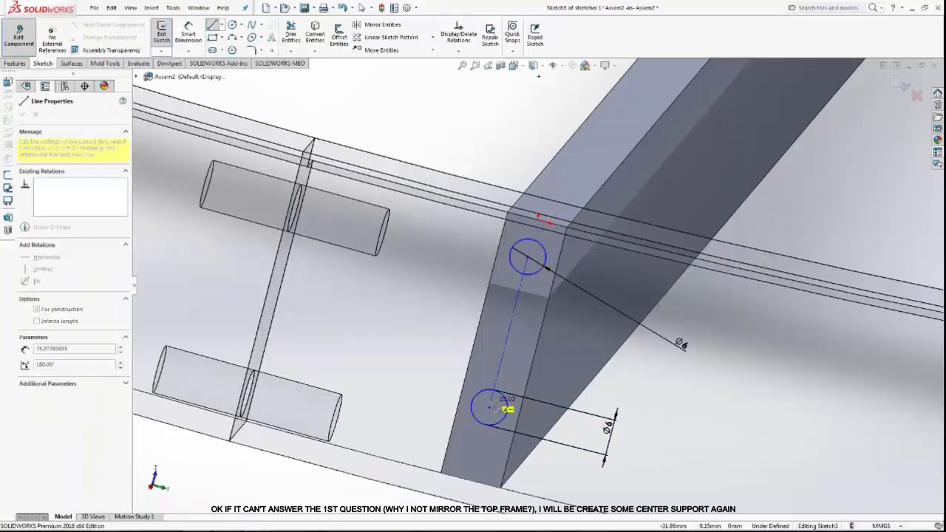
click(489, 407)
right_click(723, 346)
click(752, 393)
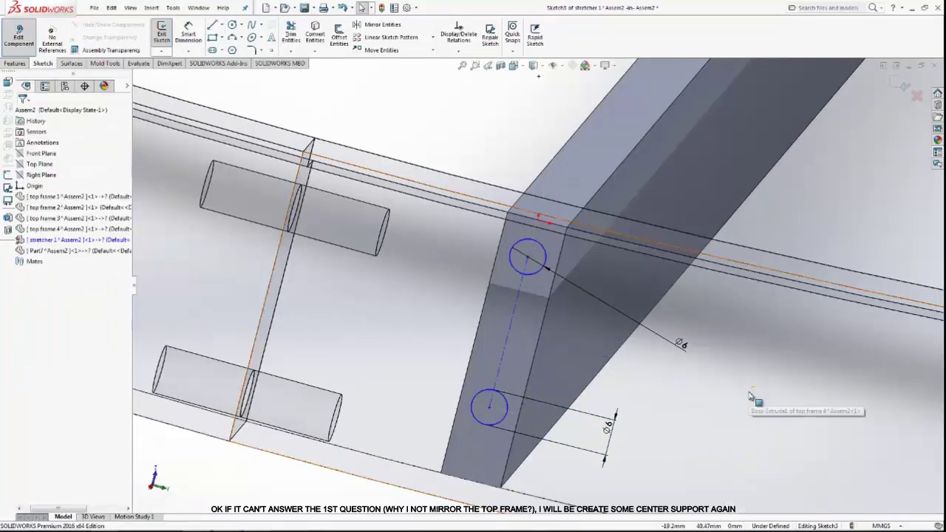
click(508, 332)
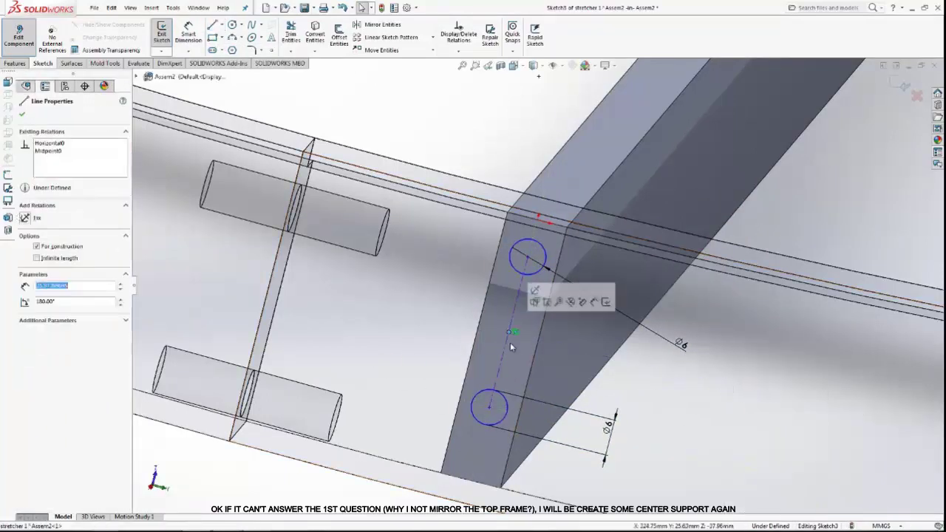
ctrl+click(535, 360)
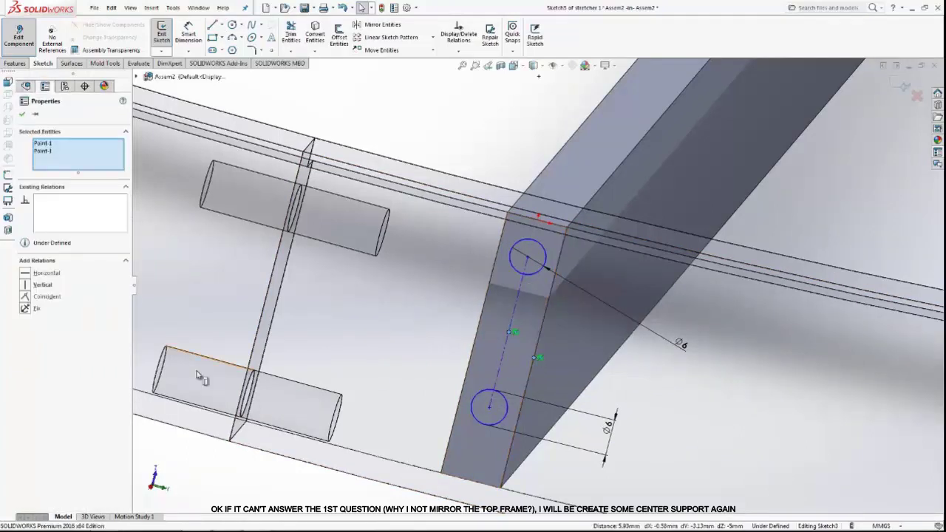
click(26, 286)
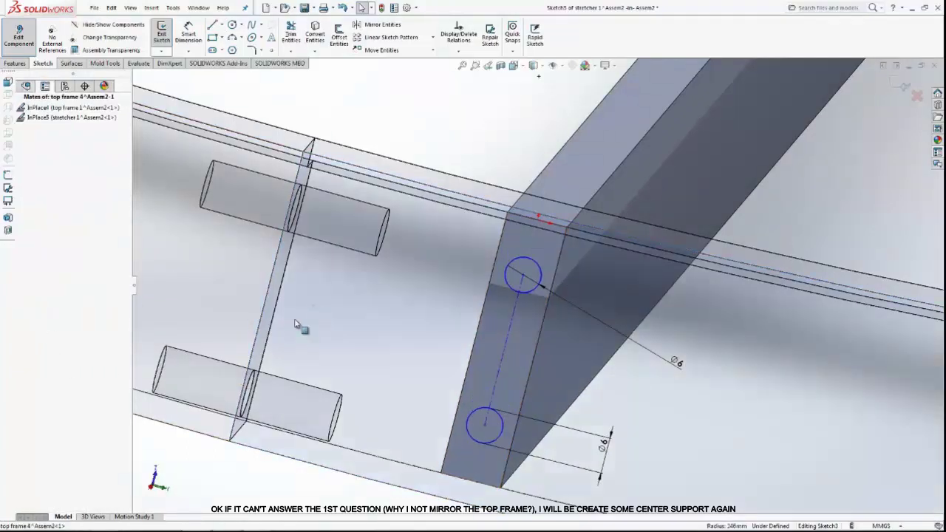
Step: Dimension the circle centres 32 mm apart
click(182, 35)
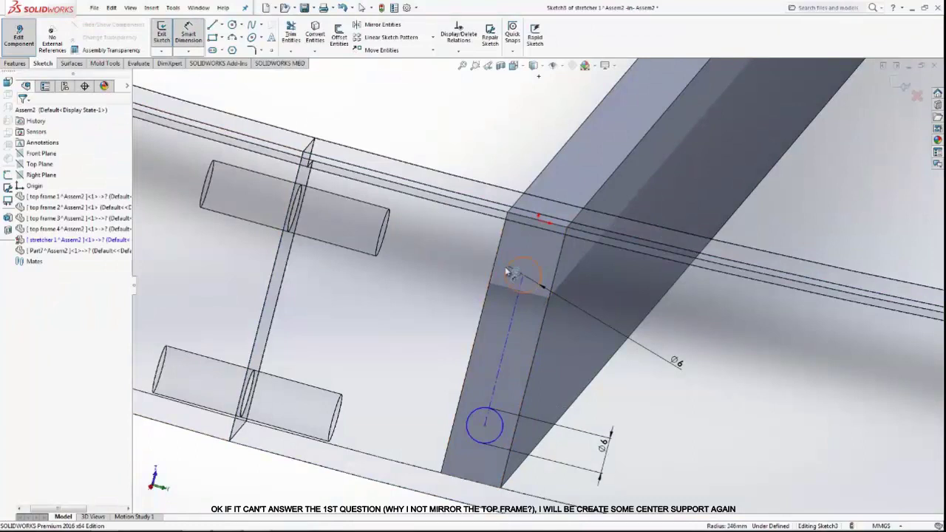
drag(508, 273, 484, 419)
click(482, 414)
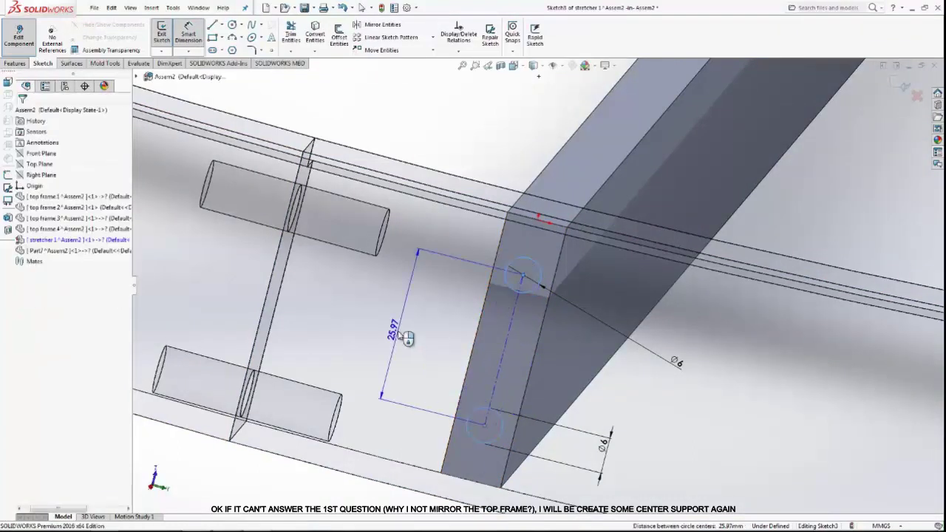
click(394, 333)
text(32)
key(Return)
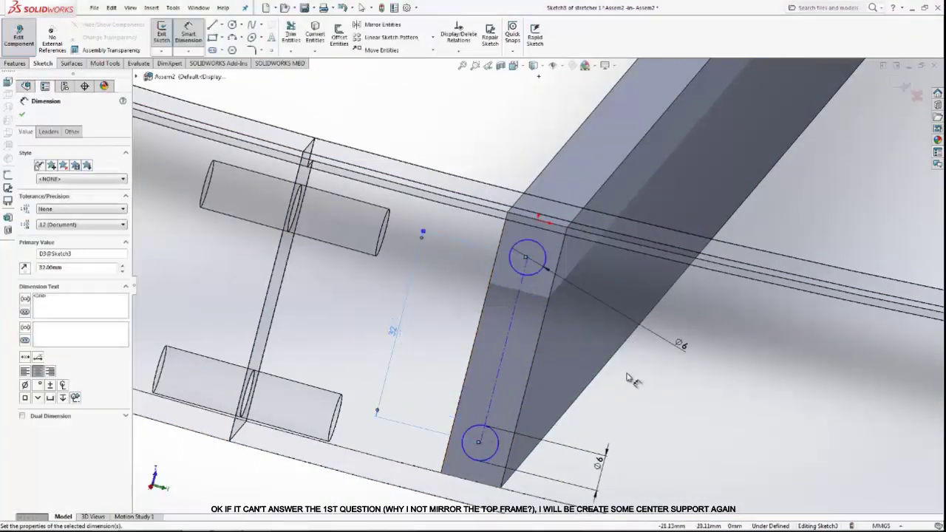
right_click(632, 179)
click(669, 220)
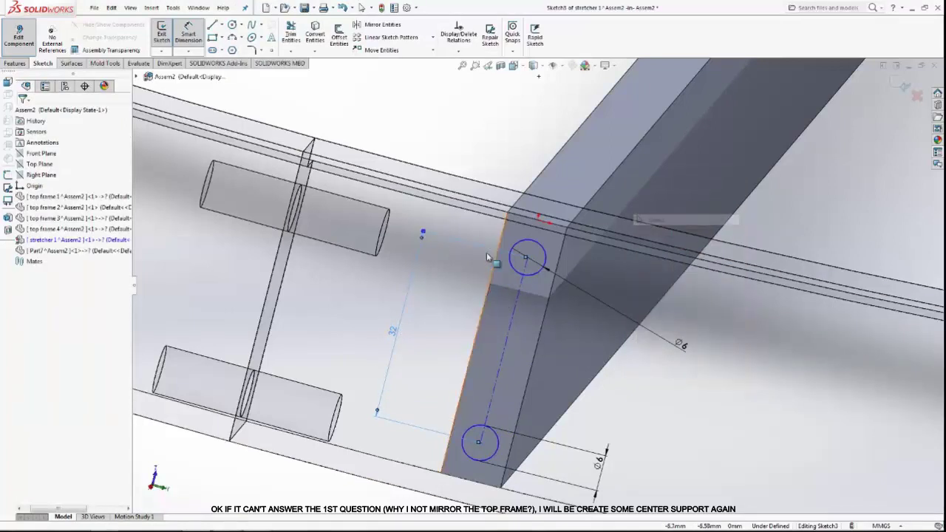
Step: Align the centreline midpoint horizontally with the top edge's midpoint to fully define the sketch
click(528, 258)
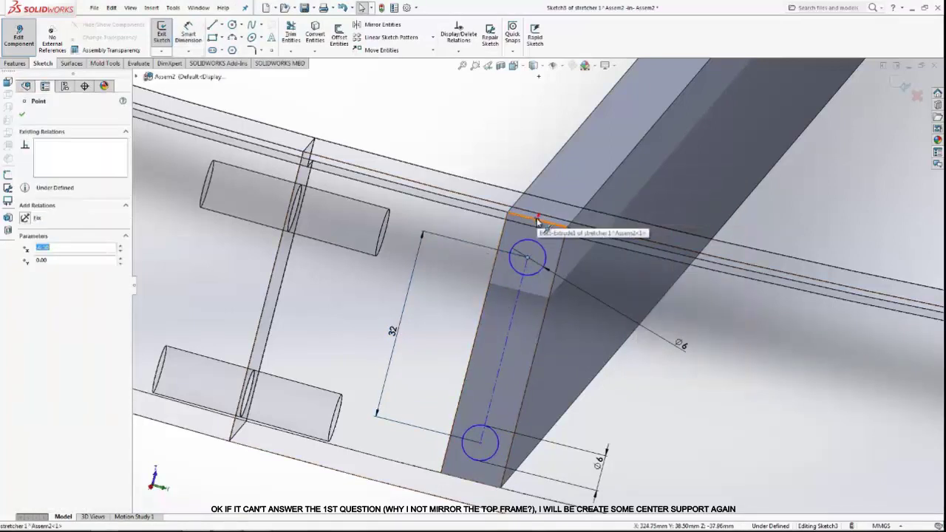
ctrl+click(537, 222)
click(27, 273)
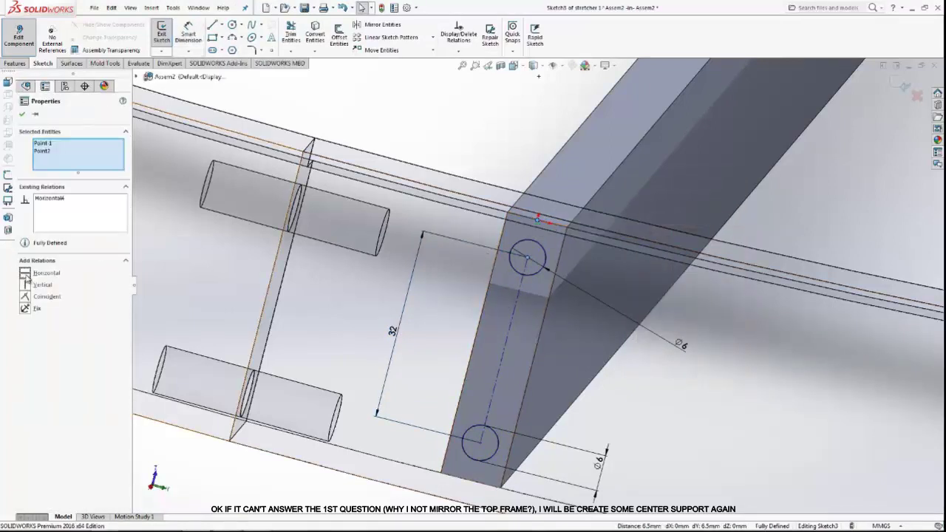
click(22, 115)
Step: Extrude-cut the two 6 mm circles 15 mm into the bar, with the direction reversed
click(14, 63)
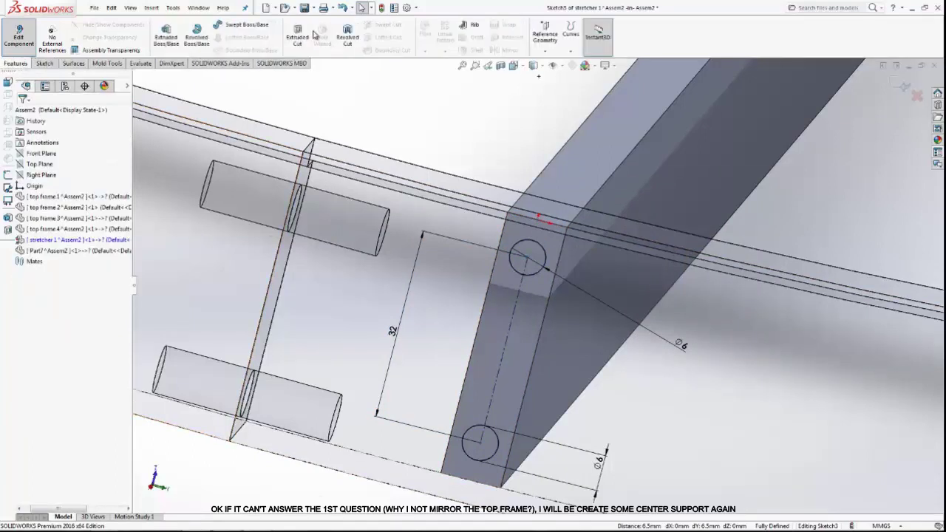
click(297, 34)
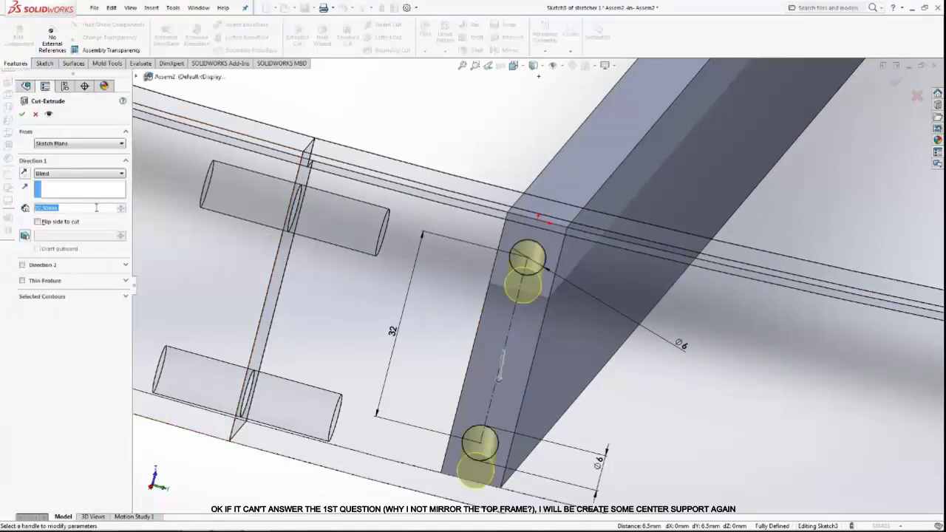
text(15)
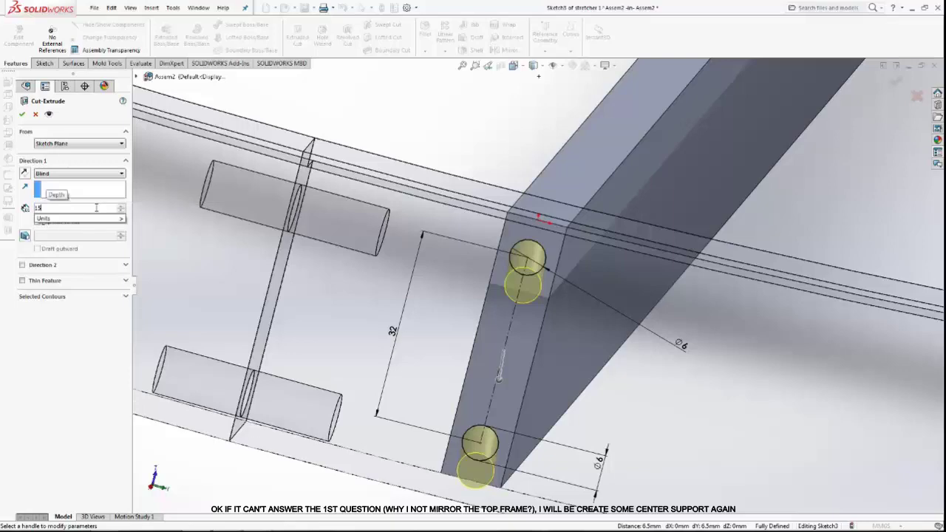
middle_drag(222, 370, 287, 407)
key(Return)
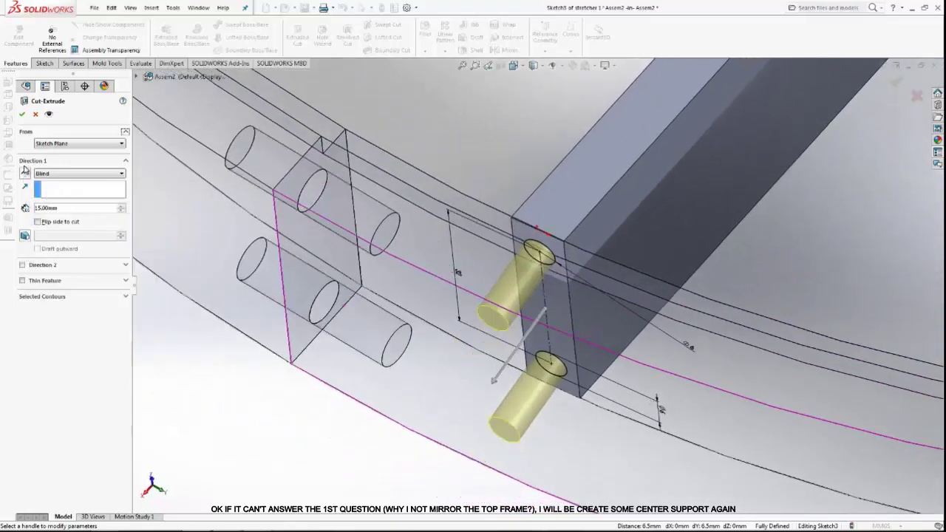
click(24, 173)
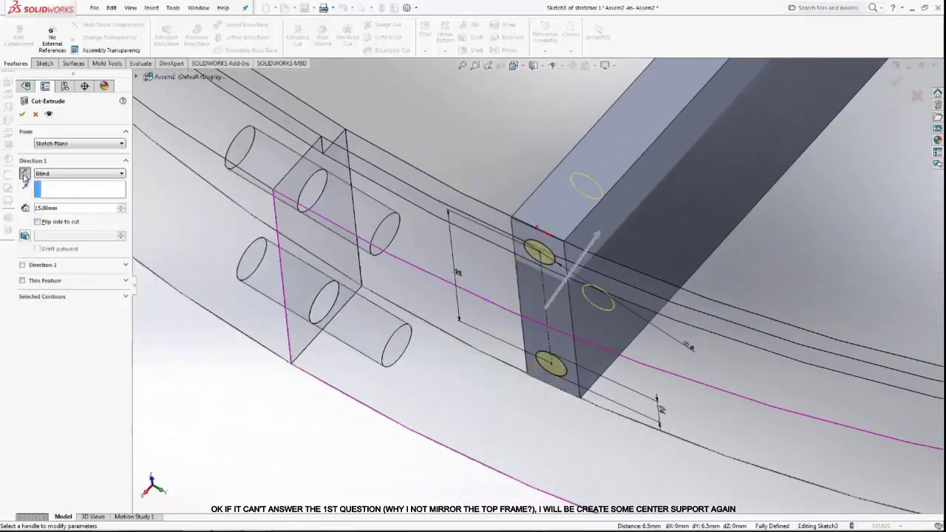
click(21, 115)
Step: Edit Cut-Extrude2 to add a Blind Direction 2 so the holes cut both ways
middle_drag(614, 293, 824, 194)
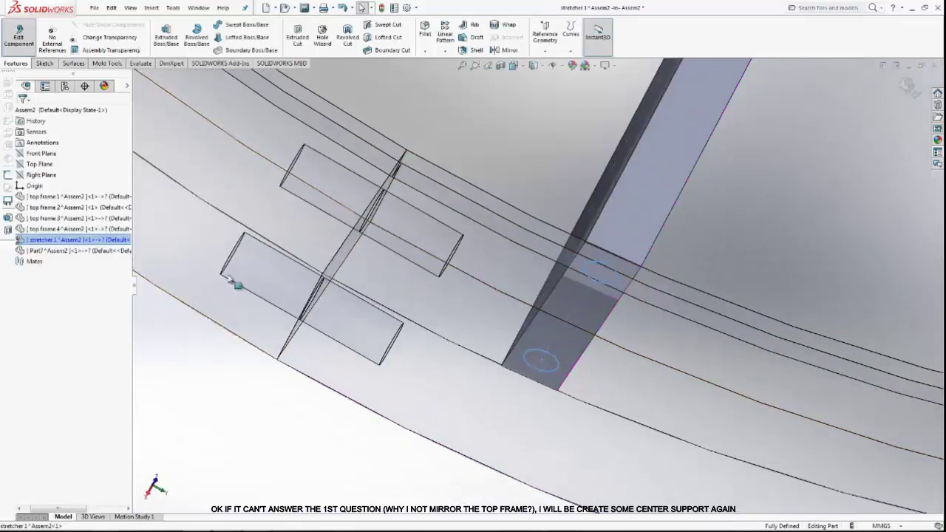
click(20, 241)
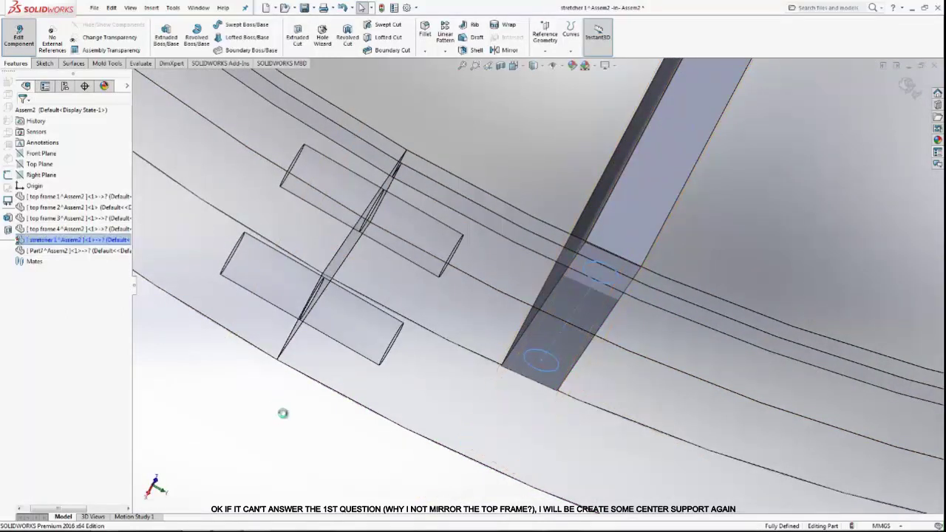
scroll(282, 424, up, 3)
mouse_move(384, 395)
middle_down()
mouse_move(551, 268)
mouse_move(572, 173)
mouse_move(544, 156)
middle_up()
scroll(551, 268, down, 3)
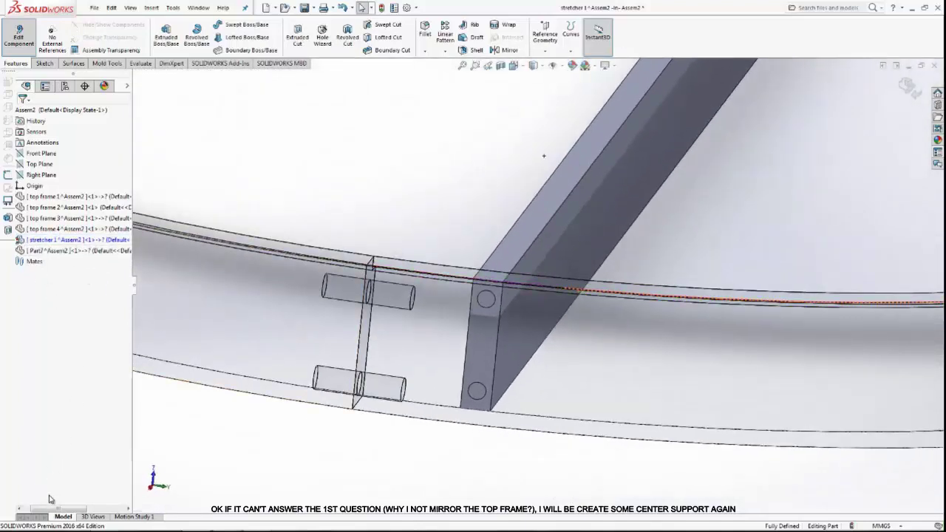
drag(50, 500, 9, 501)
click(21, 240)
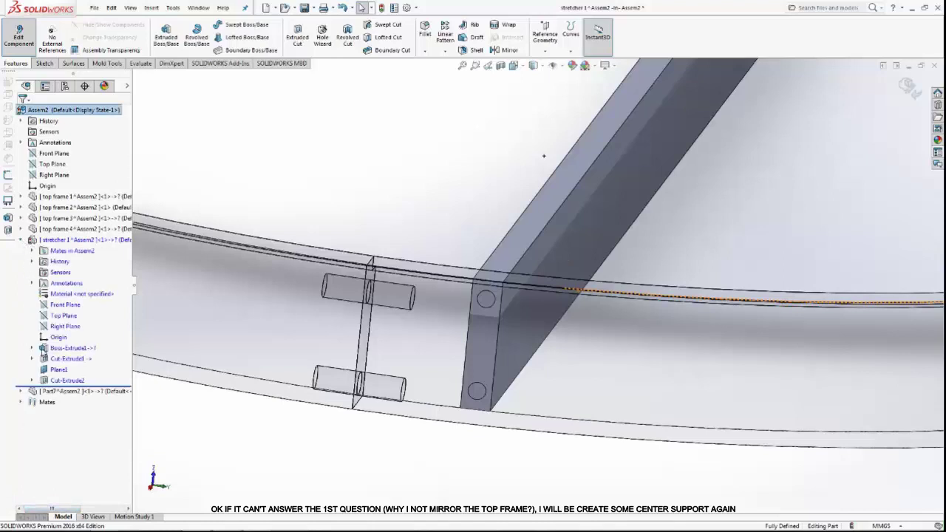
click(33, 381)
right_click(55, 384)
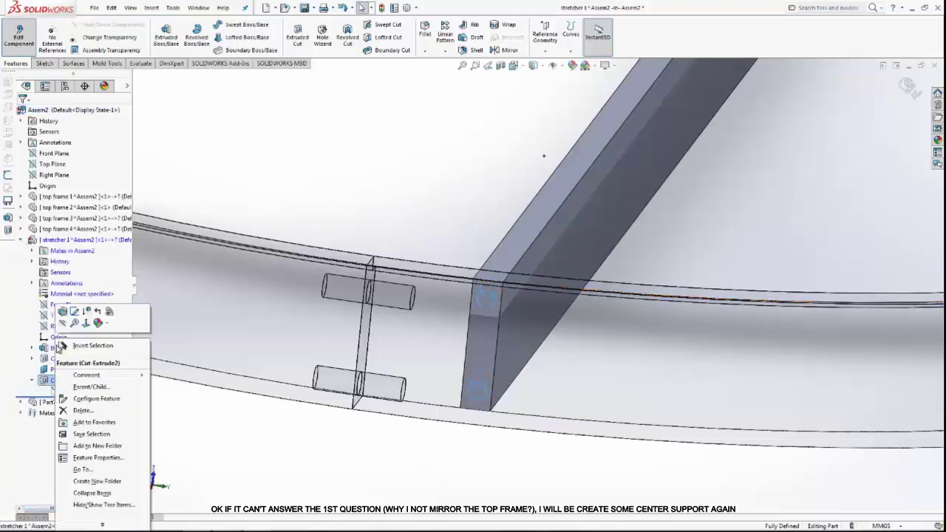
click(62, 316)
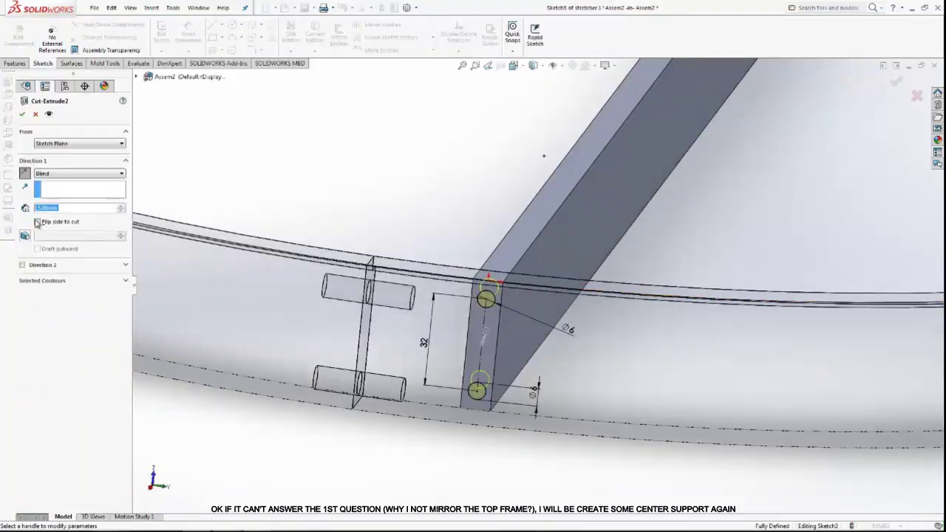
click(22, 264)
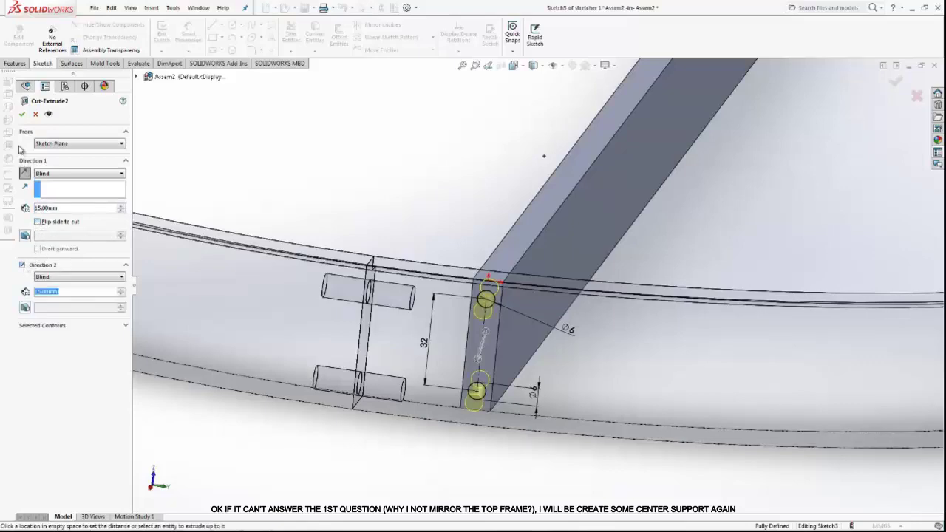
click(22, 114)
middle_drag(460, 311, 473, 249)
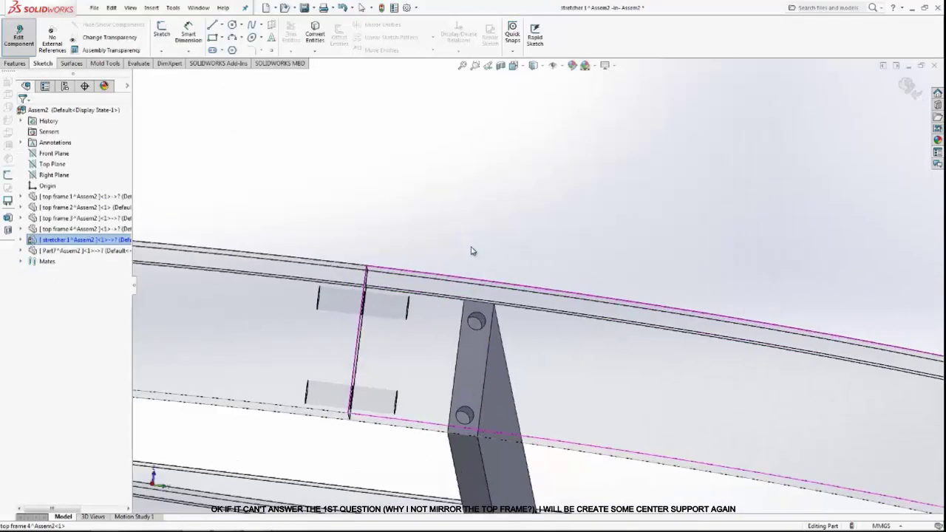
scroll(515, 309, up, 5)
middle_drag(413, 244, 303, 186)
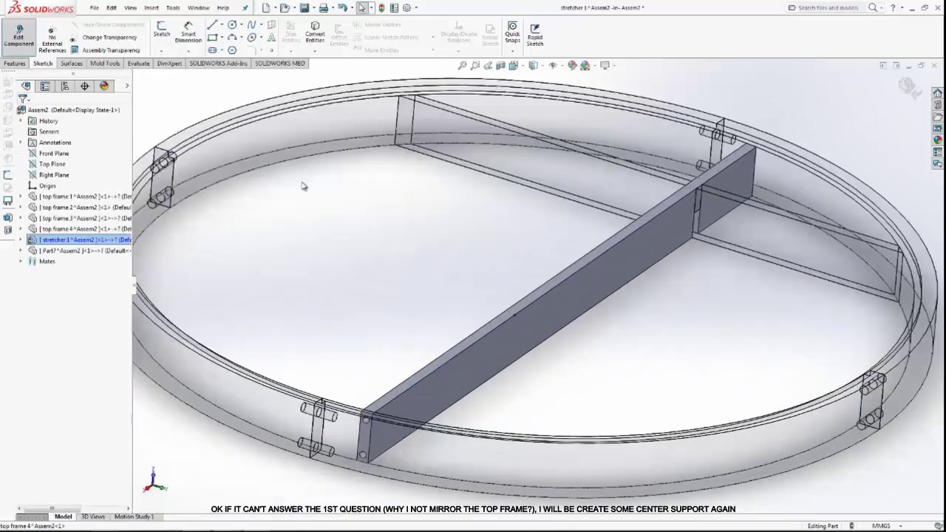
click(15, 63)
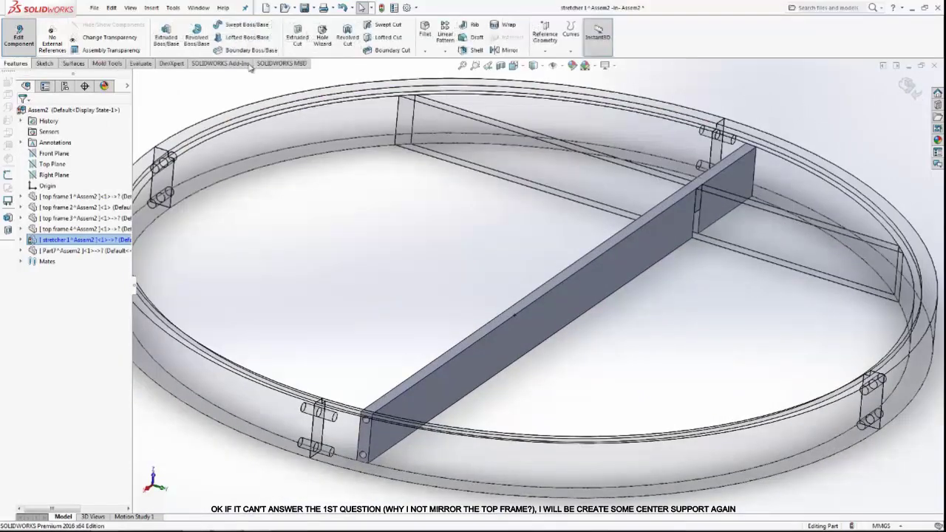
click(543, 45)
click(553, 64)
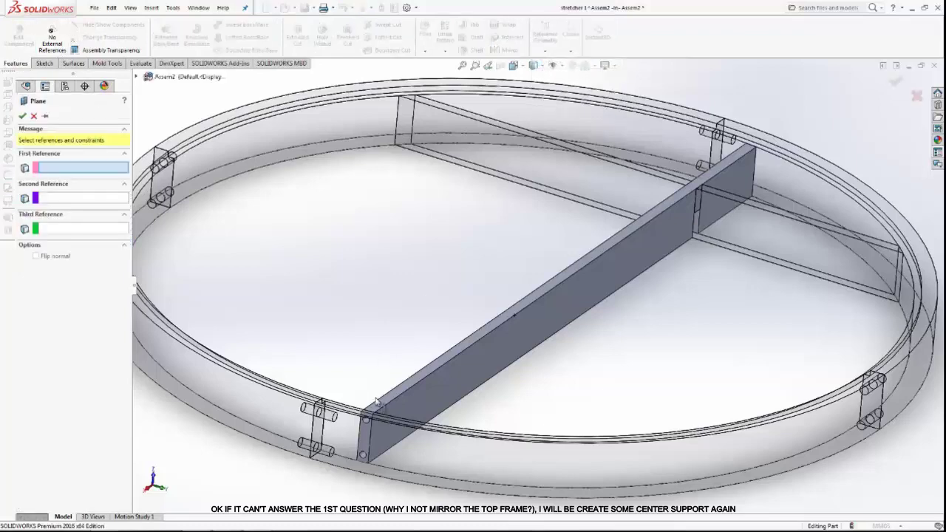
click(363, 437)
scroll(680, 281, up, 3)
middle_drag(680, 281, 724, 228)
scroll(724, 228, down, 5)
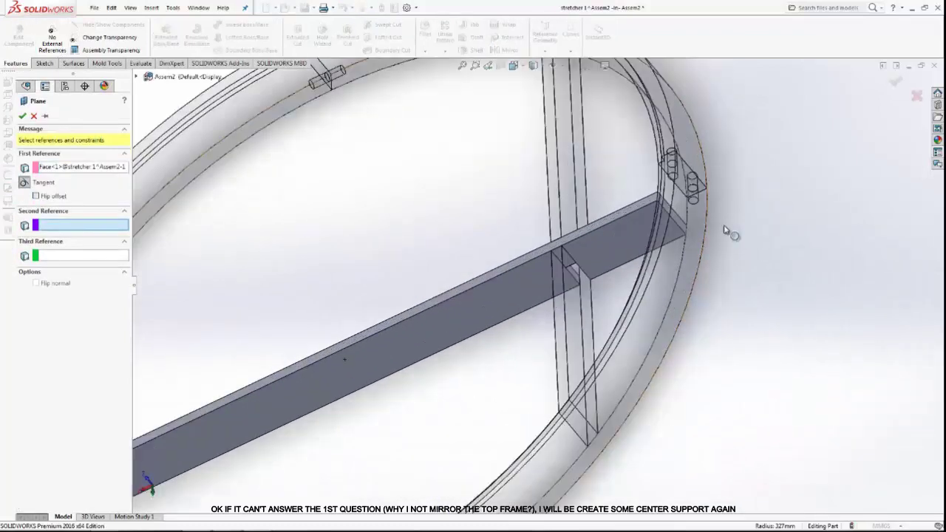
click(612, 223)
scroll(653, 280, up, 5)
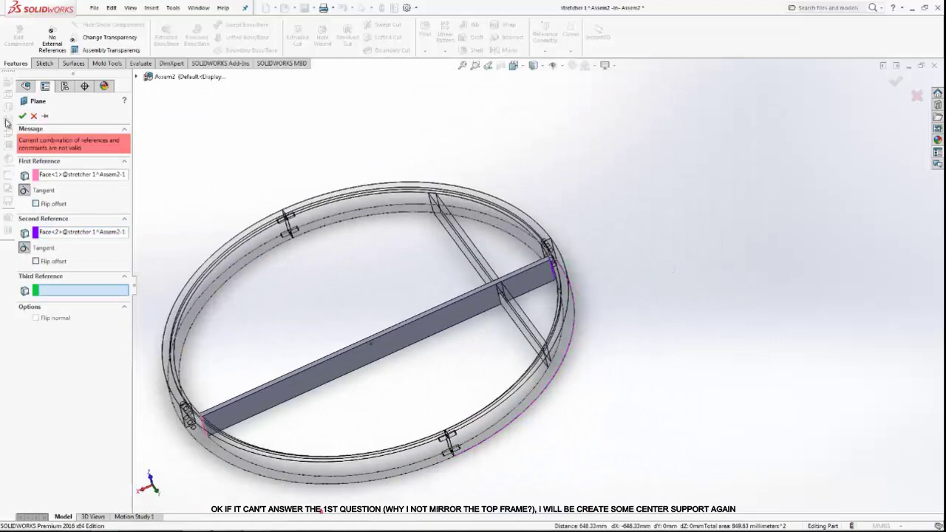
scroll(222, 352, down, 3)
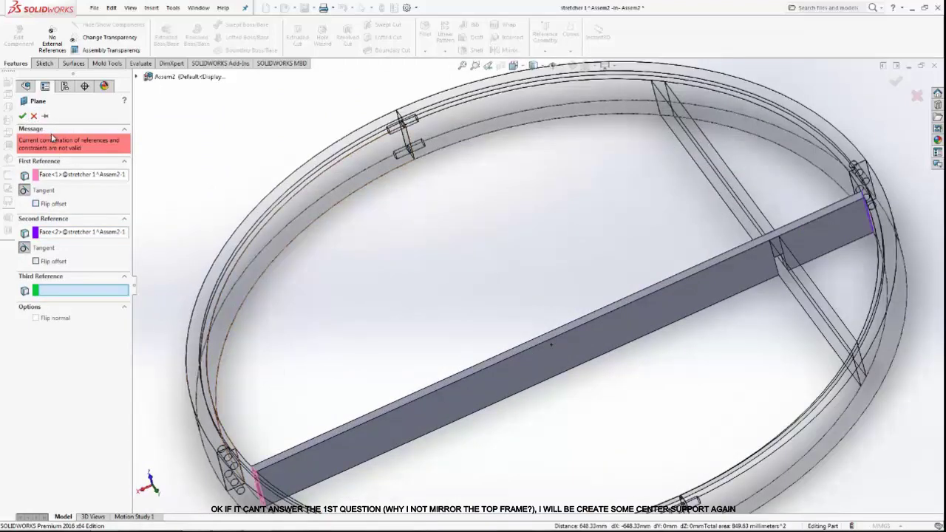
key(f)
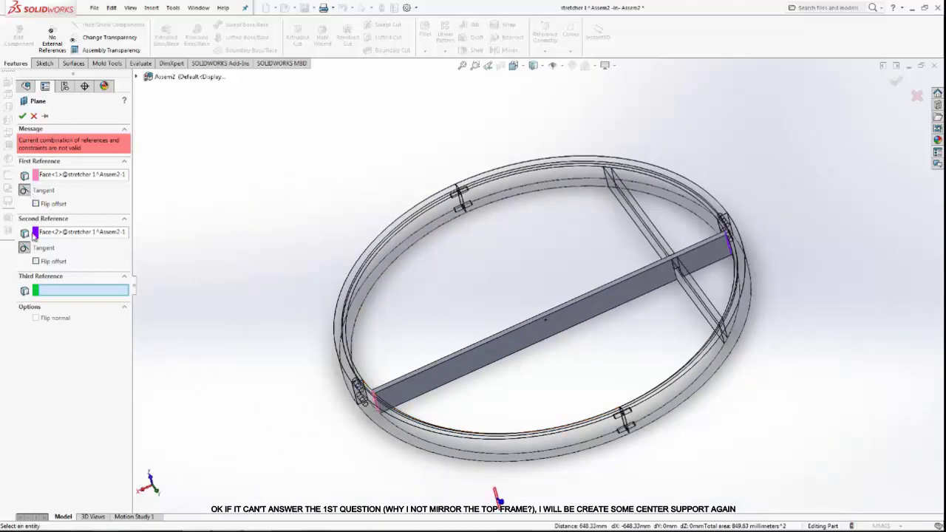
click(34, 116)
Step: Start a new reference plane, then cancel it
scroll(518, 296, down, 3)
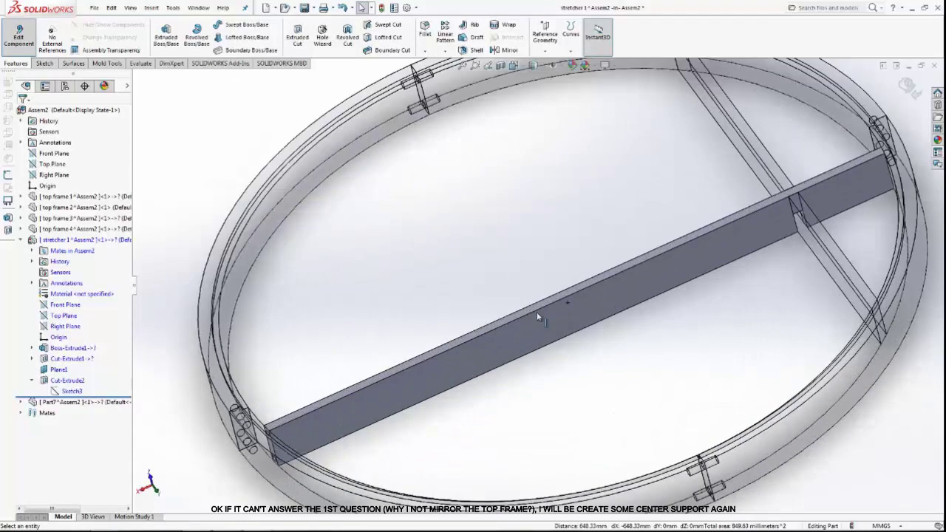
click(547, 51)
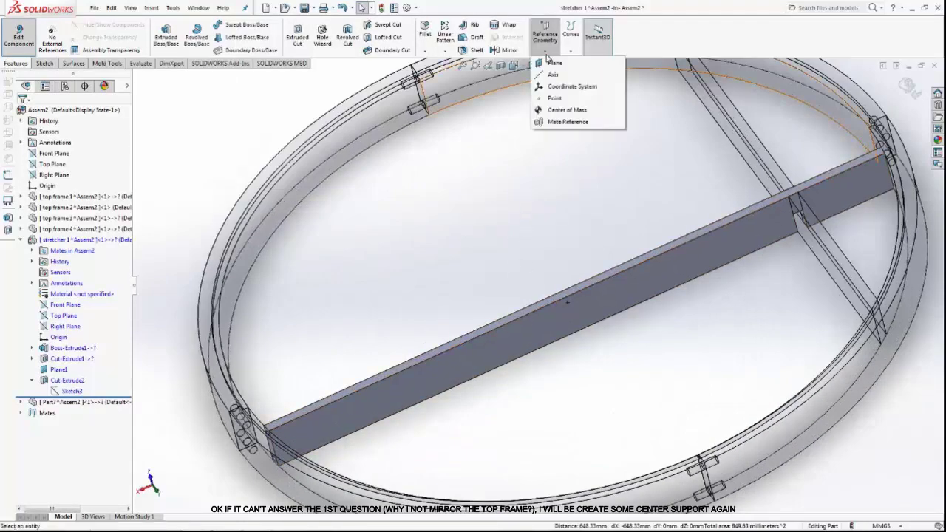
click(554, 64)
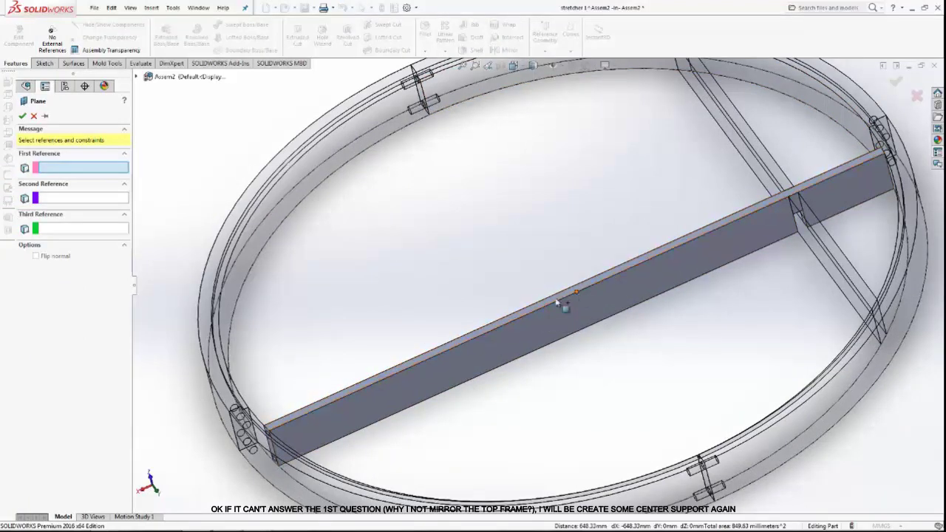
click(33, 116)
scroll(432, 369, down, 3)
scroll(432, 369, down, 3)
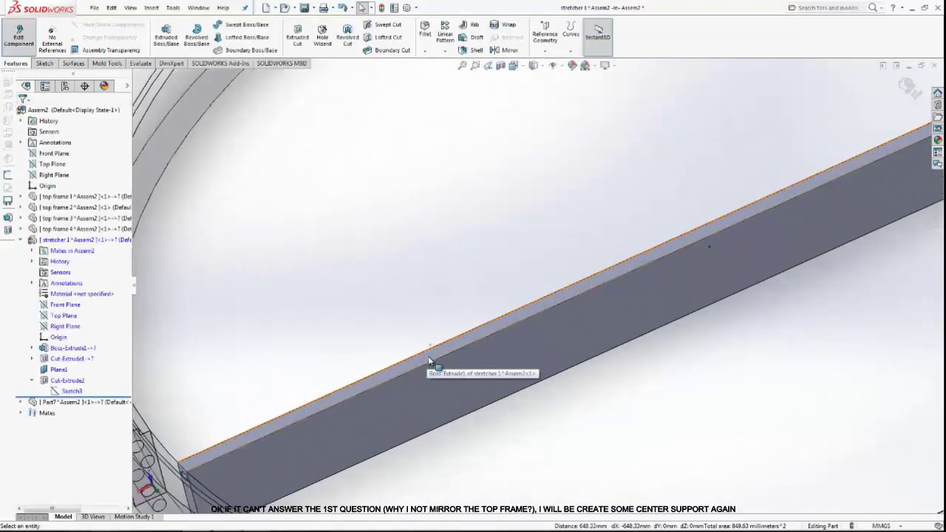
Step: Sketch a point at the middle of the center bar's top edge and exit the sketch
click(442, 346)
click(469, 330)
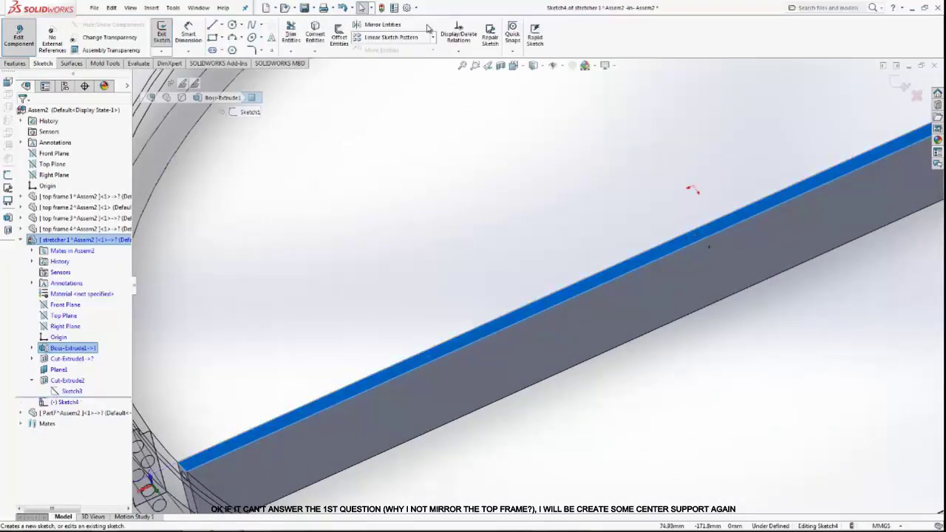
scroll(708, 244, down, 2)
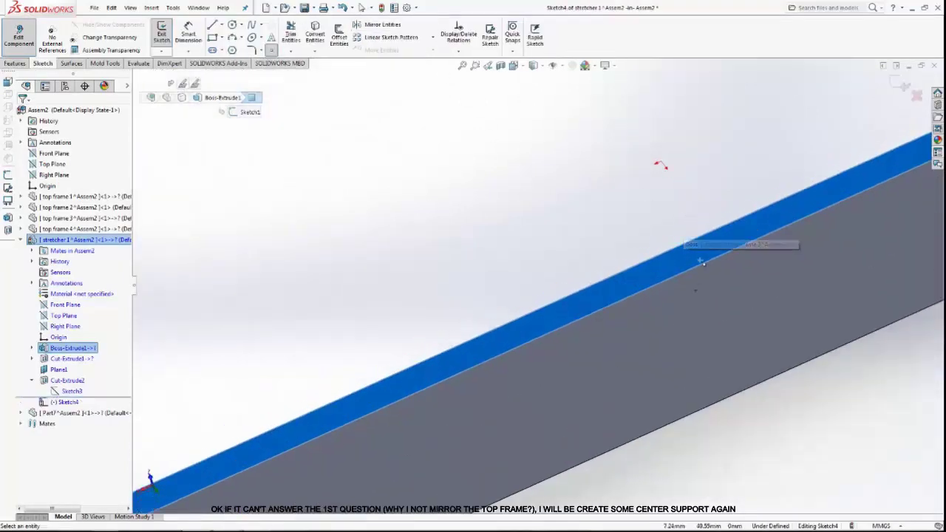
scroll(695, 244, down, 2)
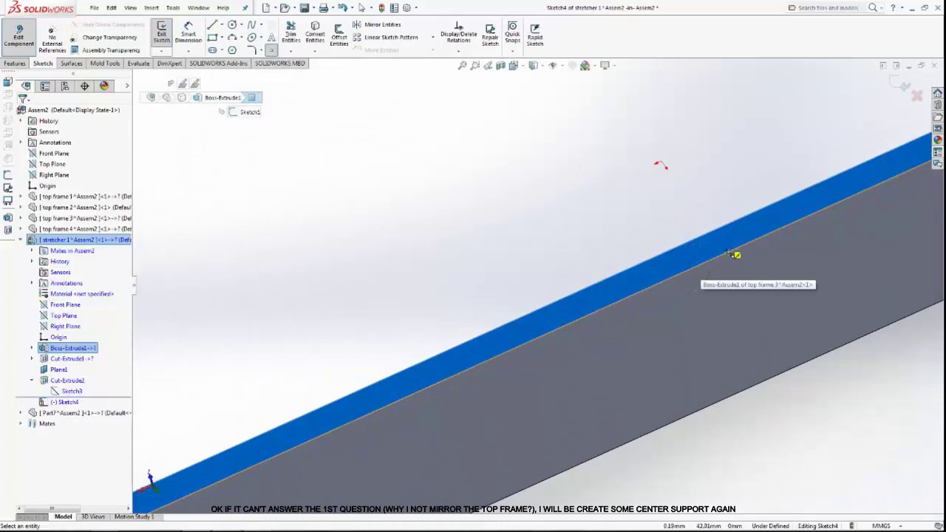
click(728, 252)
right_click(547, 215)
click(584, 221)
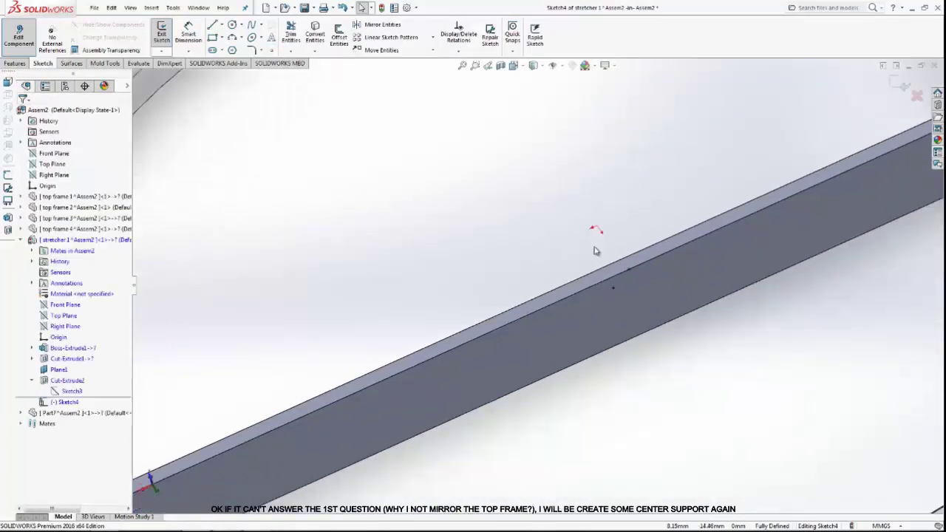
key(f)
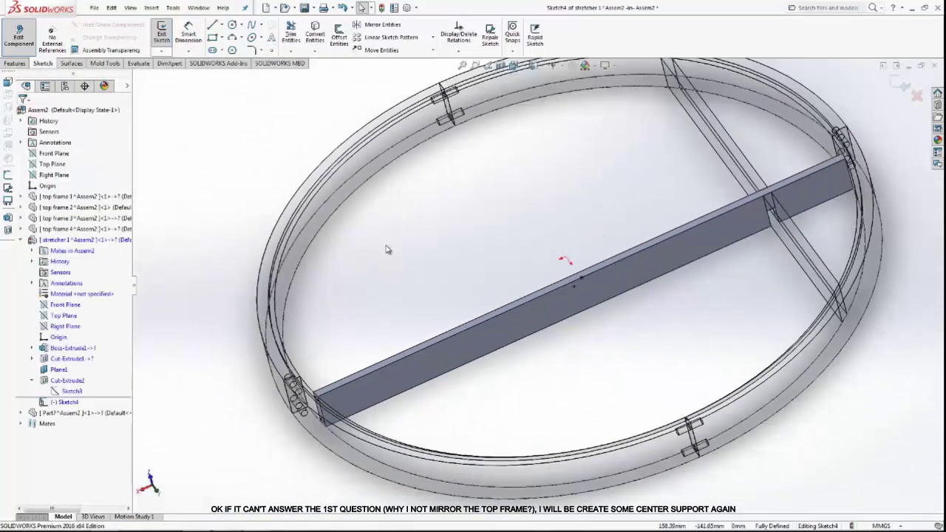
click(15, 63)
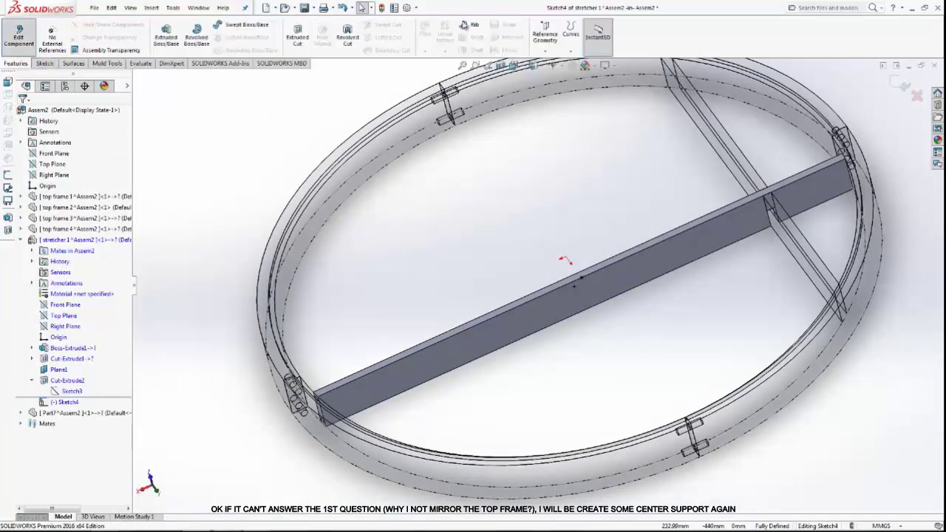
click(546, 48)
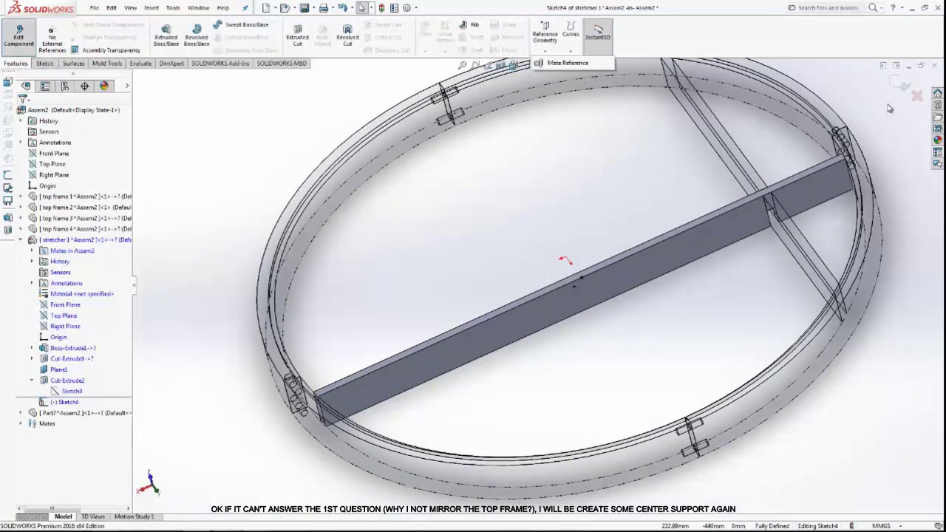
click(904, 88)
Step: Create a reference plane through the sketch point, aligned with the assembly's Right Plane
click(546, 49)
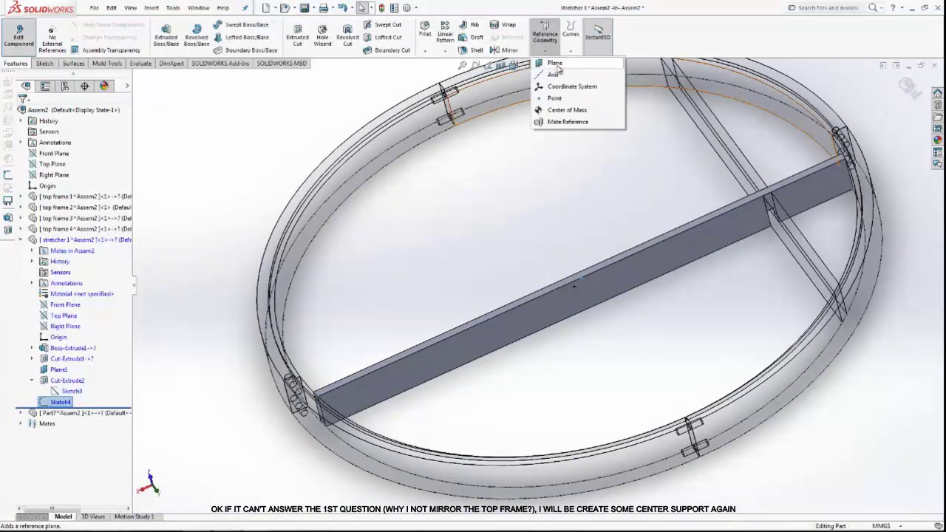
click(552, 62)
click(580, 277)
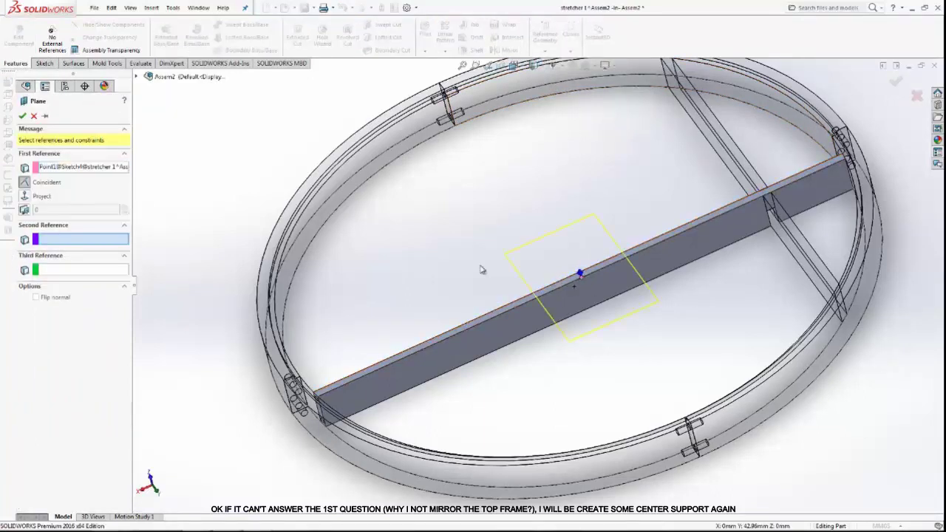
click(138, 77)
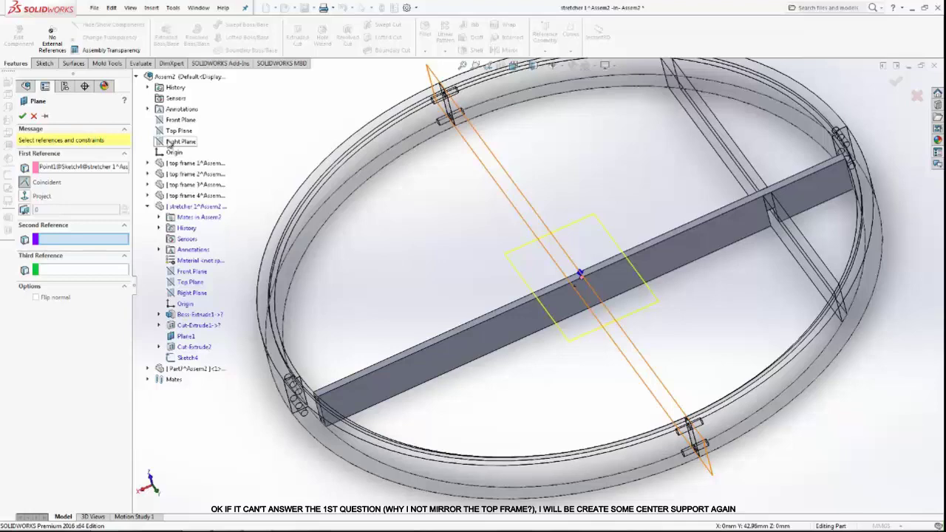
click(169, 143)
Step: Accept Plane2 and mirror the Cut-Extrude2 dowel holes across it onto the bar's other end
click(23, 116)
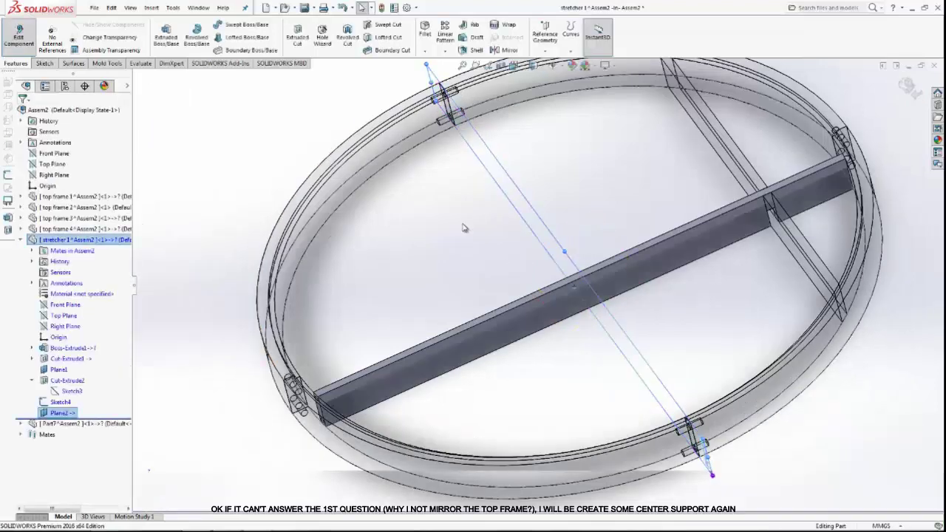
click(509, 46)
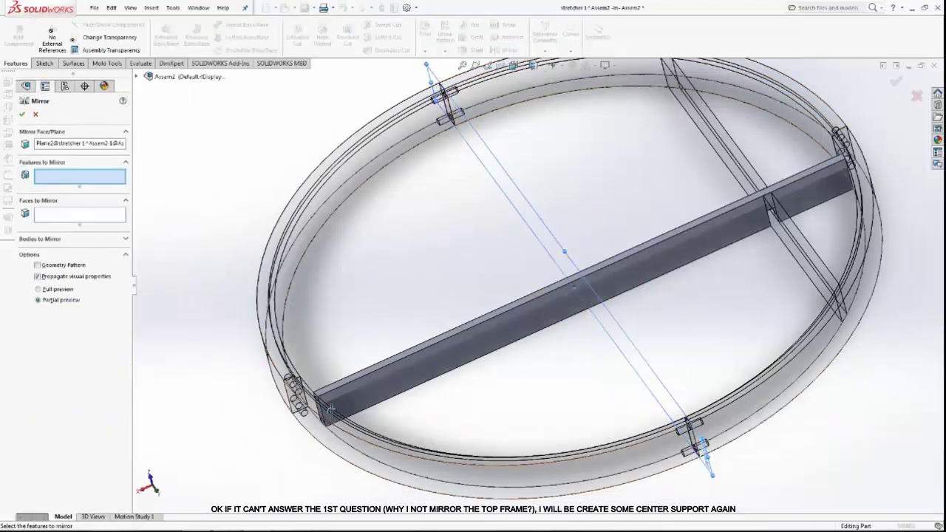
middle_drag(333, 295, 384, 244)
scroll(419, 354, down, 10)
click(419, 354)
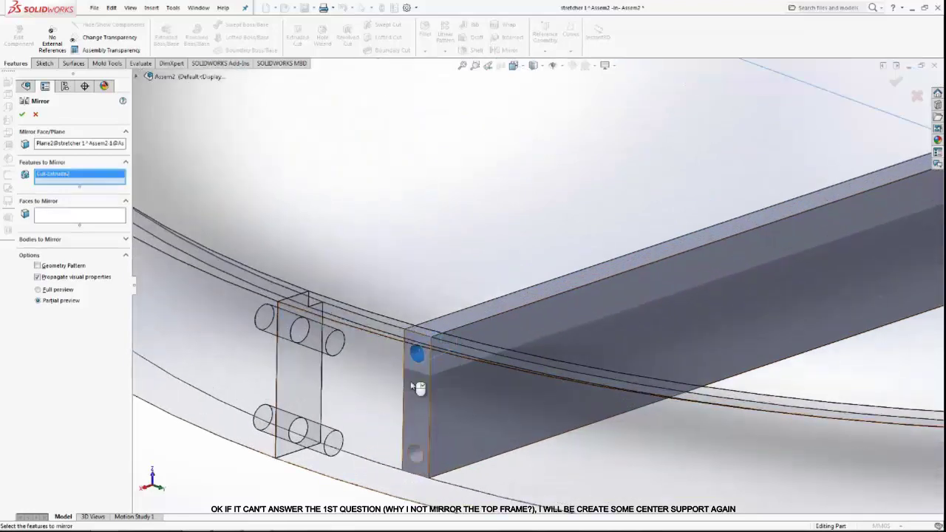
scroll(480, 401, up, 10)
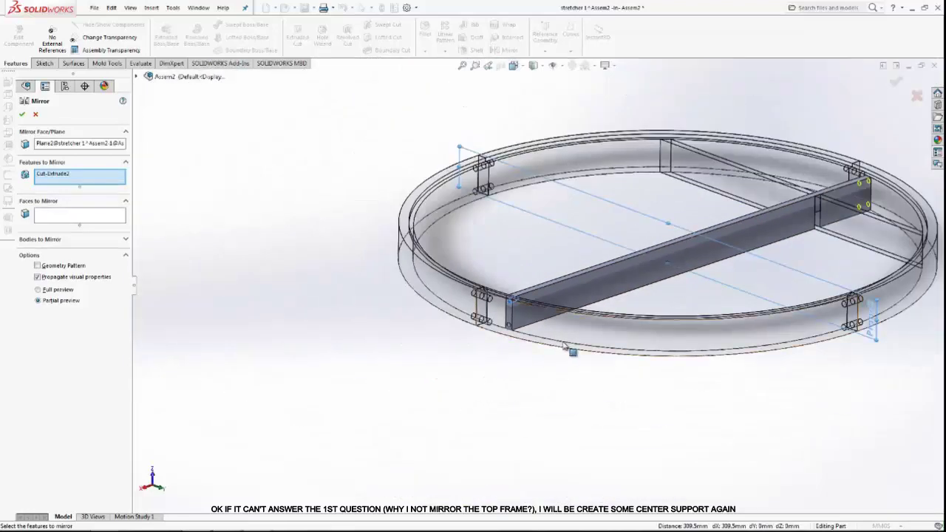
click(23, 114)
scroll(660, 300, up, 2)
middle_drag(661, 300, 718, 263)
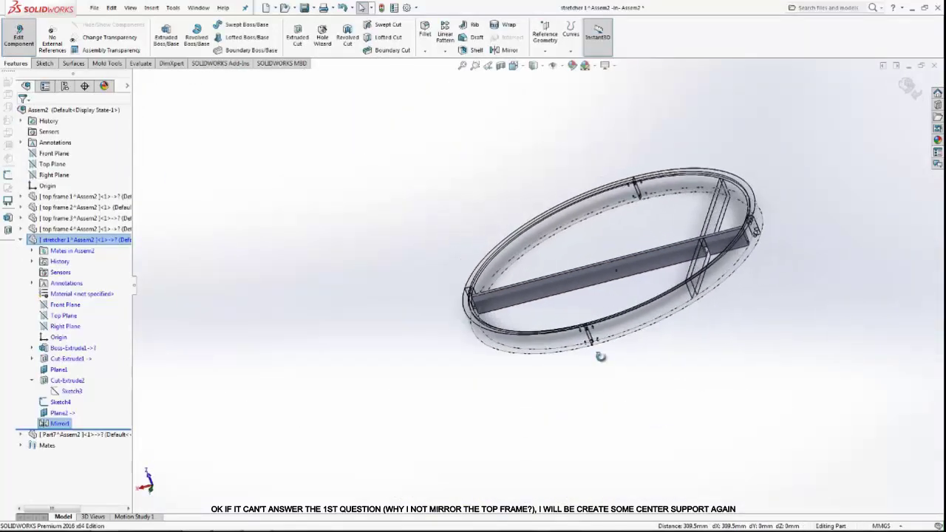
scroll(729, 263, down, 3)
scroll(728, 269, down, 3)
scroll(739, 285, down, 3)
scroll(738, 285, up, 5)
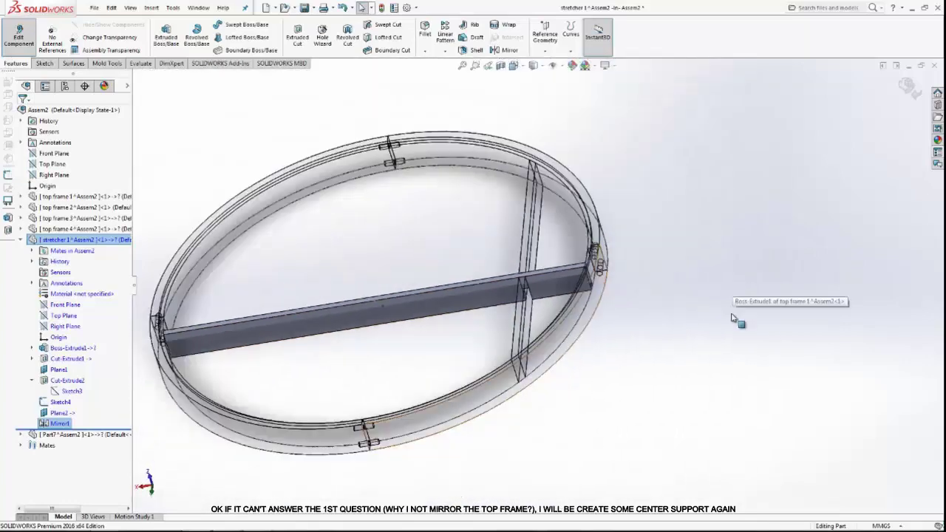
Step: Stop editing the bar and orbit the finished frame assembly
click(906, 89)
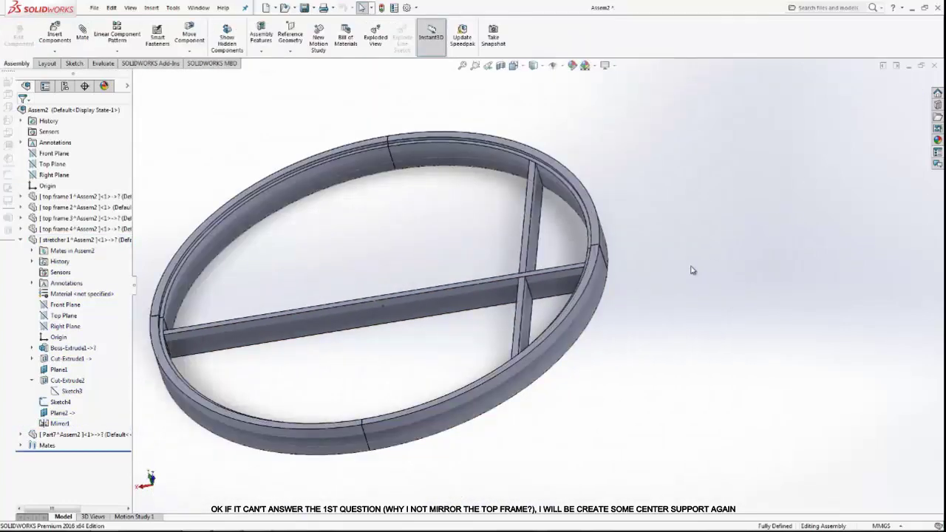
middle_drag(692, 271, 775, 283)
scroll(724, 288, down, 5)
Step: Edit top frame 1 within the assembly, starting and then cancelling a new reference plane
click(487, 319)
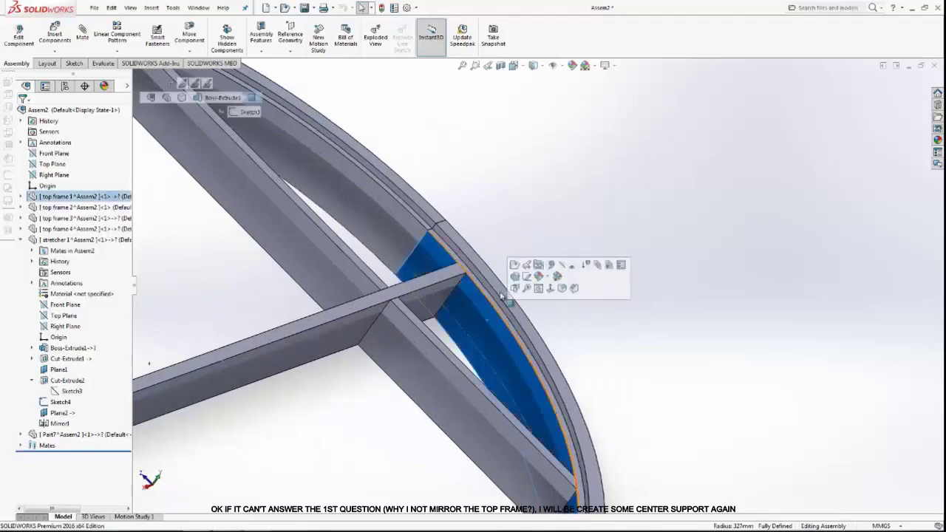
click(551, 264)
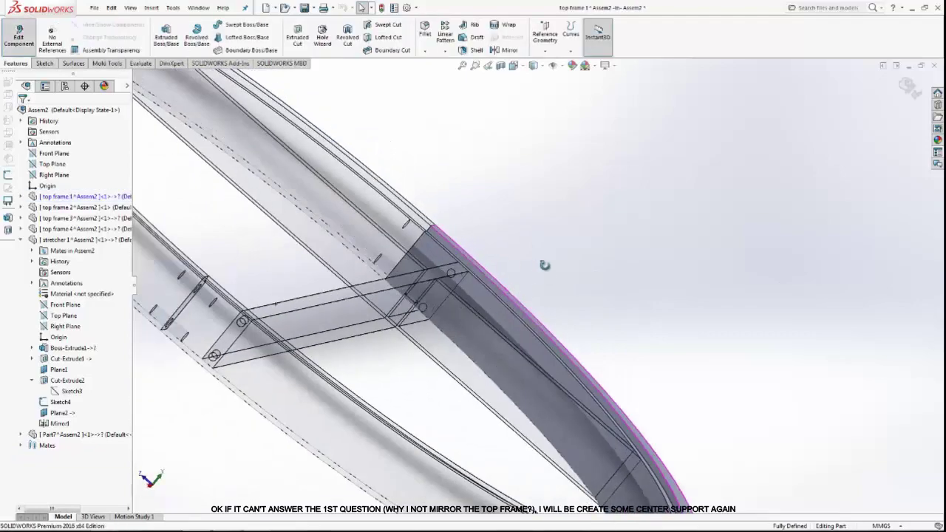
mouse_move(545, 266)
middle_down()
mouse_move(519, 316)
mouse_move(597, 169)
middle_up()
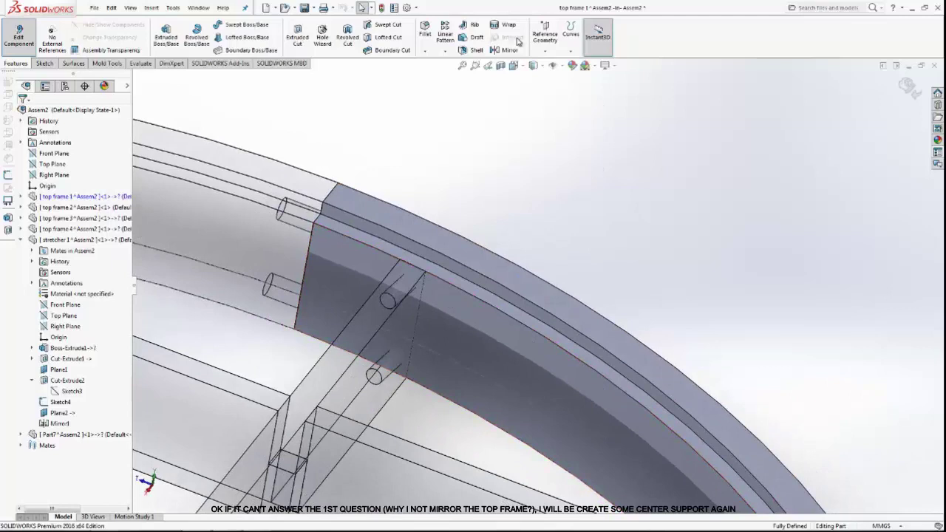
click(543, 37)
click(551, 62)
scroll(487, 187, down, 3)
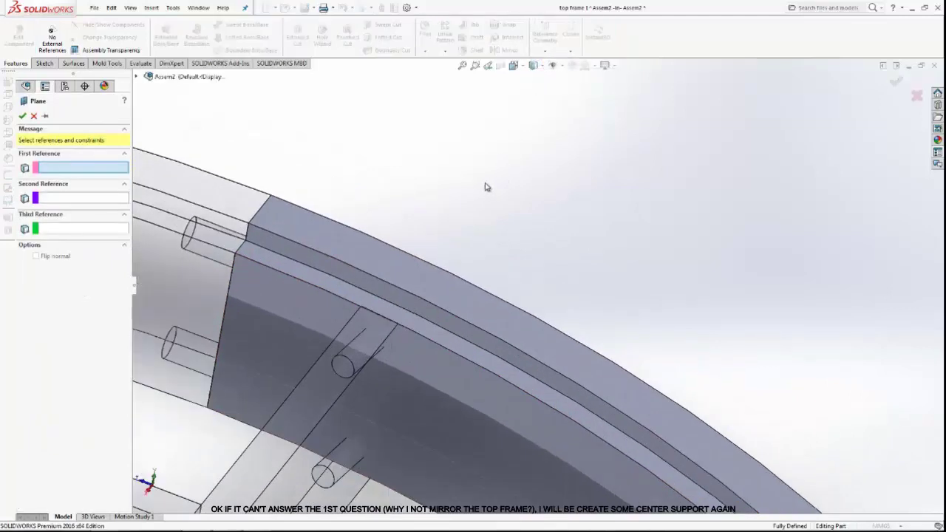
scroll(488, 188, down, 2)
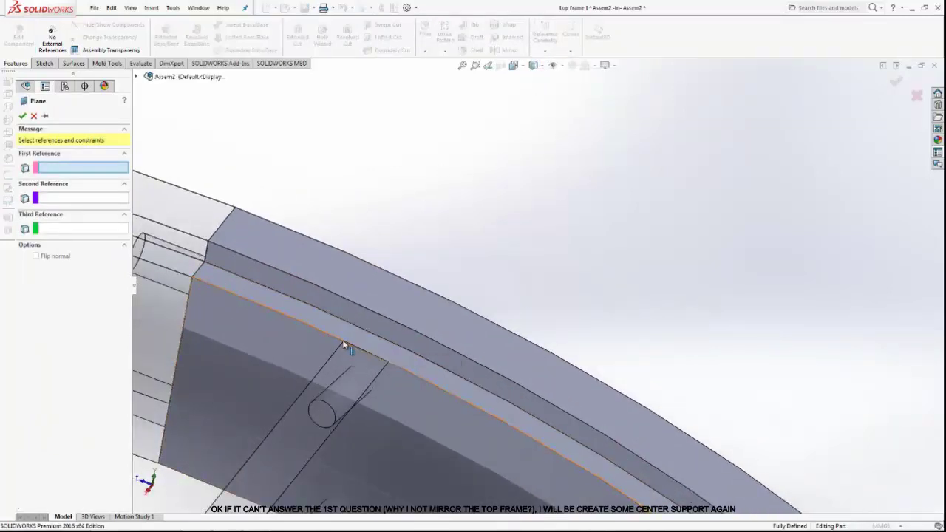
click(33, 116)
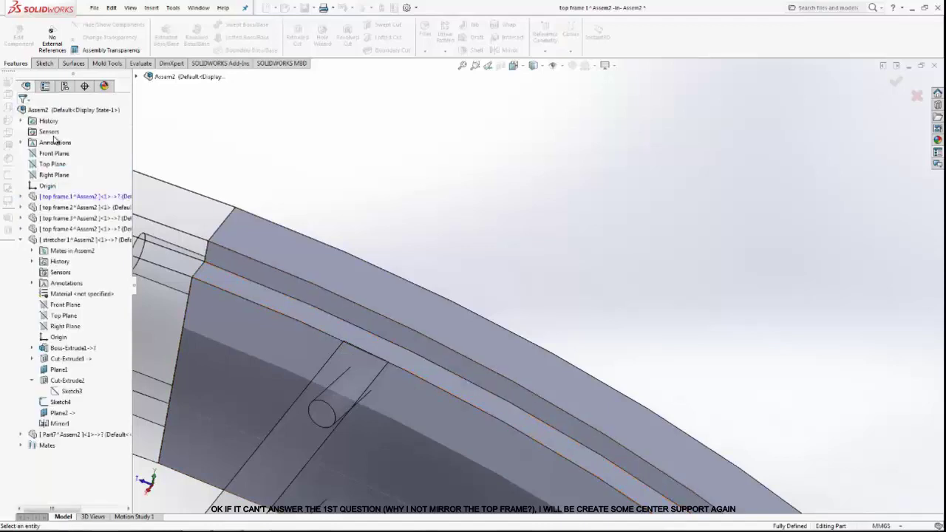
Step: Sketch a point on the ring's top face at the stretcher corner, then exit Sketch6
click(274, 305)
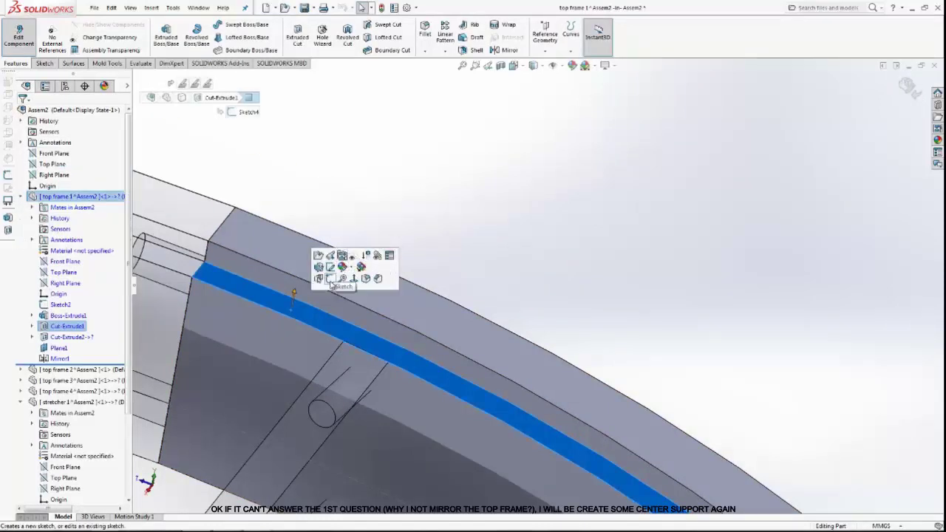
click(325, 255)
click(369, 169)
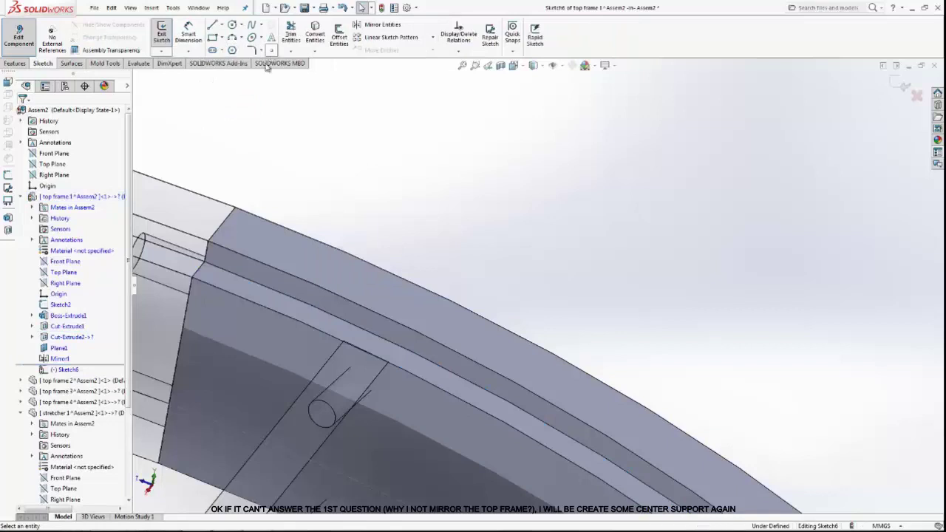
click(344, 342)
scroll(397, 367, down, 2)
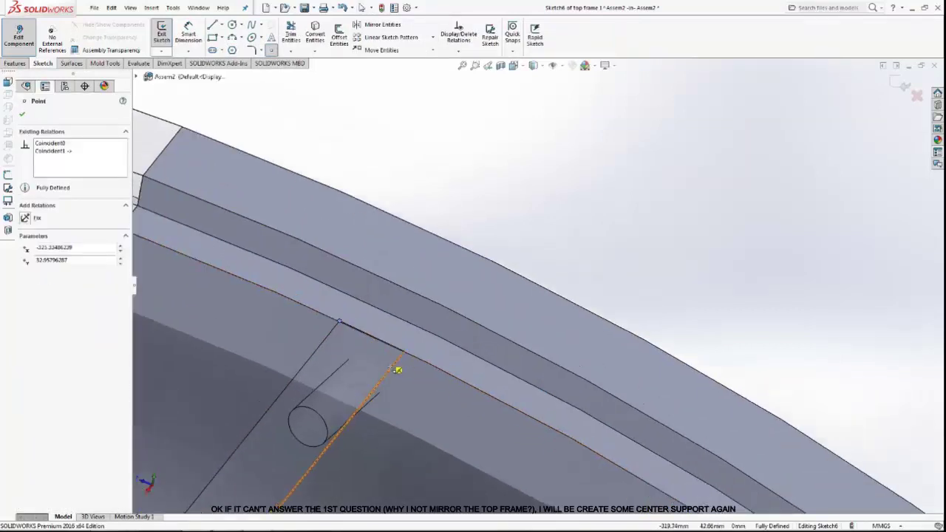
scroll(414, 356, down, 2)
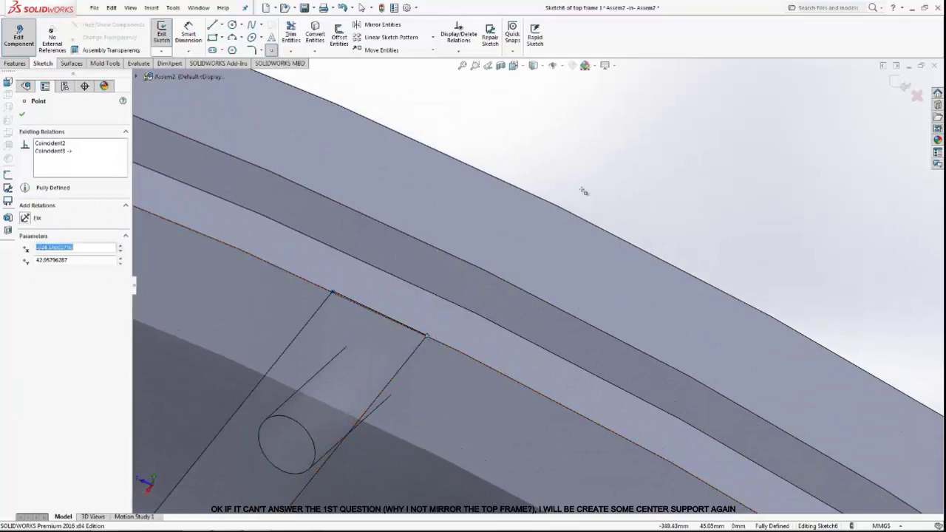
right_click(634, 138)
click(654, 158)
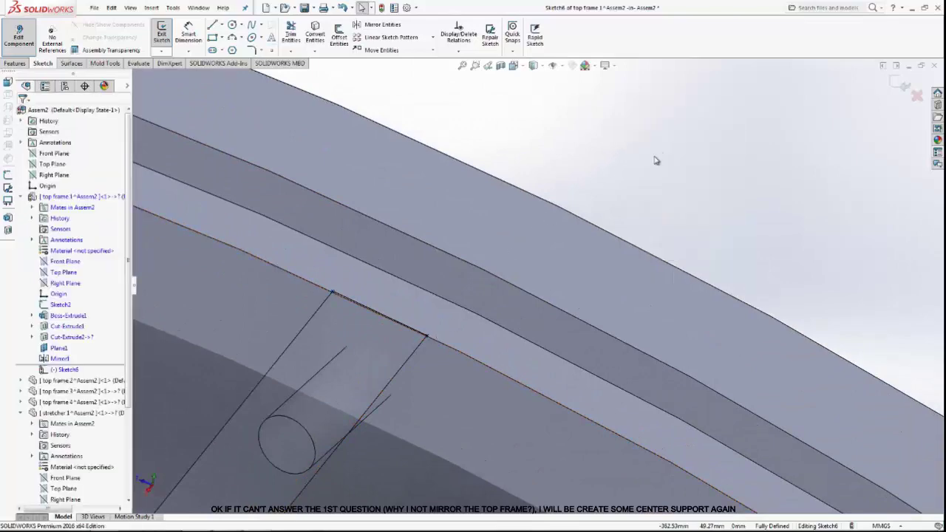
click(912, 81)
mouse_move(627, 332)
middle_down()
mouse_move(638, 237)
mouse_move(561, 362)
middle_up()
scroll(446, 416, down, 3)
Step: Sketch on the frame's bottom face and place a point where the stretcher edge meets it
click(410, 385)
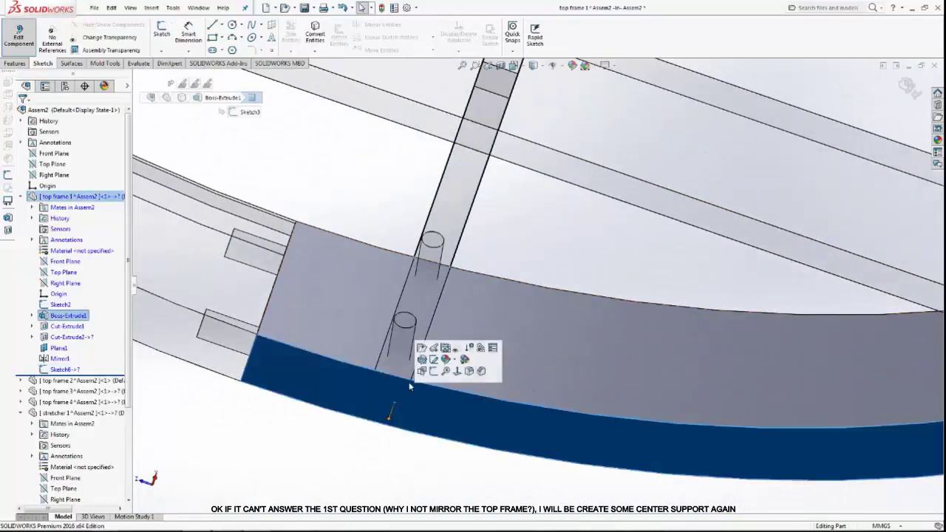
click(433, 359)
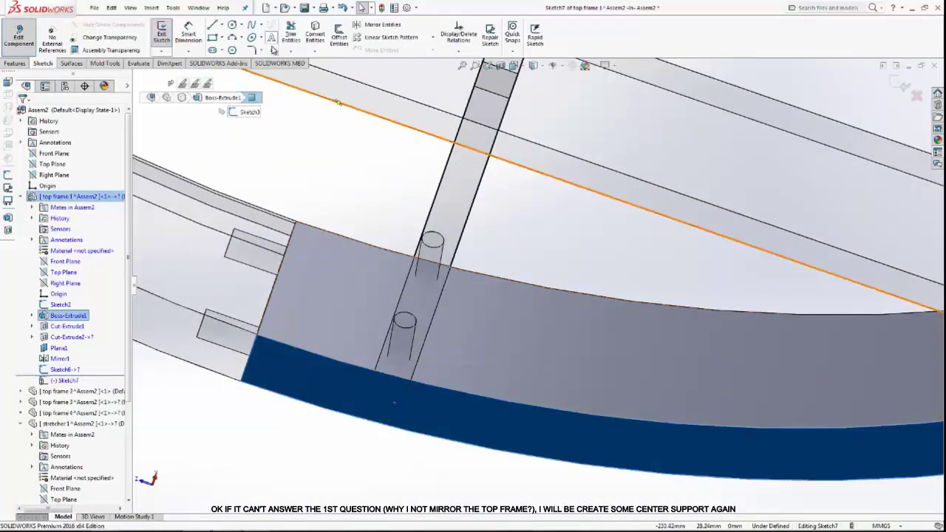
scroll(401, 386, down, 3)
scroll(477, 353, down, 2)
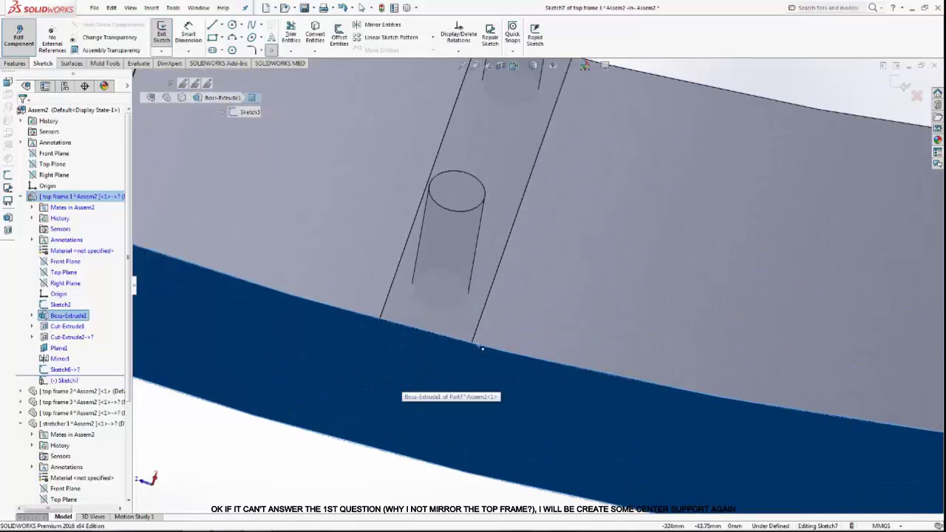
click(474, 343)
right_click(200, 398)
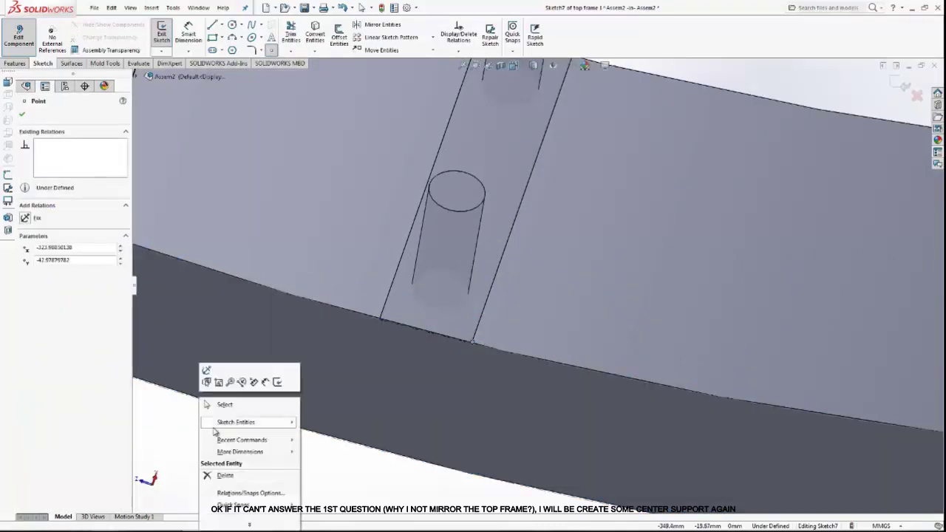
key(f)
Step: Check the placed point, then exit the finished Sketch7
mouse_move(362, 380)
middle_down()
mouse_move(576, 216)
mouse_move(633, 308)
mouse_move(443, 244)
middle_up()
scroll(417, 244, down, 3)
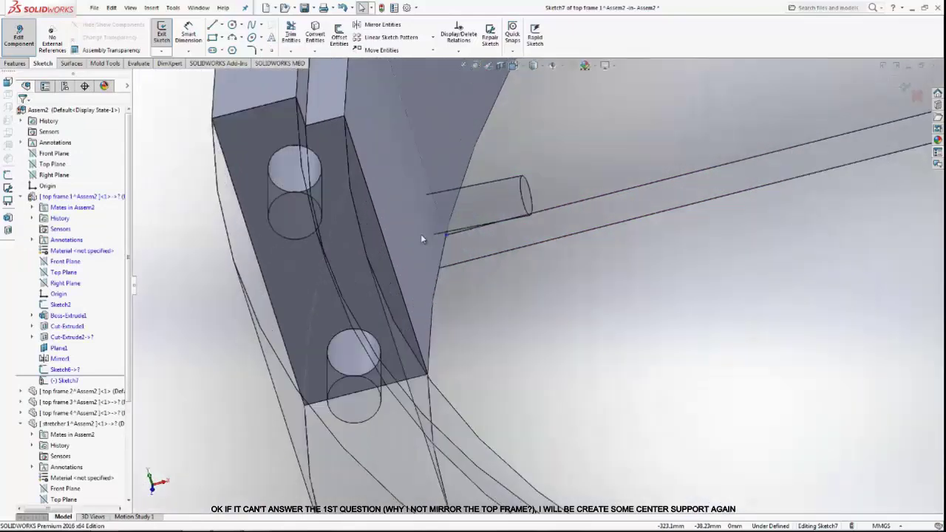
scroll(458, 242, down, 3)
click(488, 250)
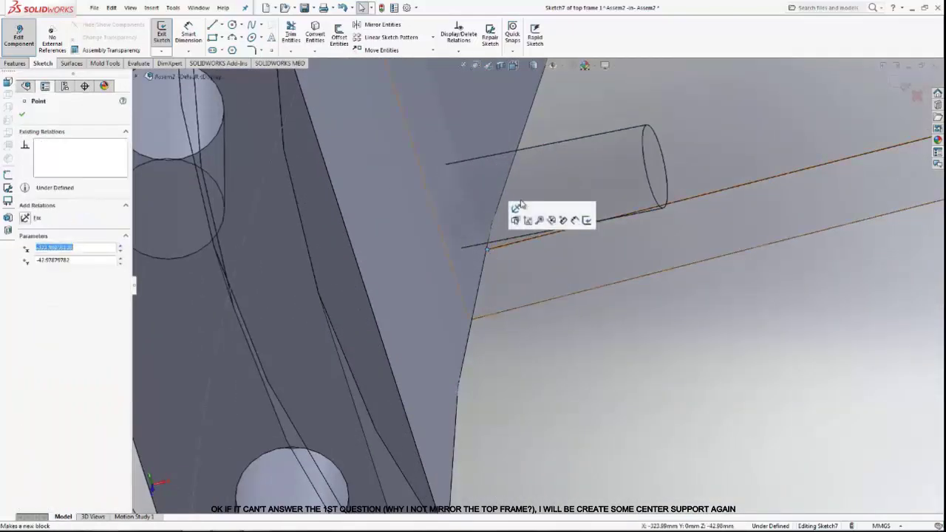
click(566, 340)
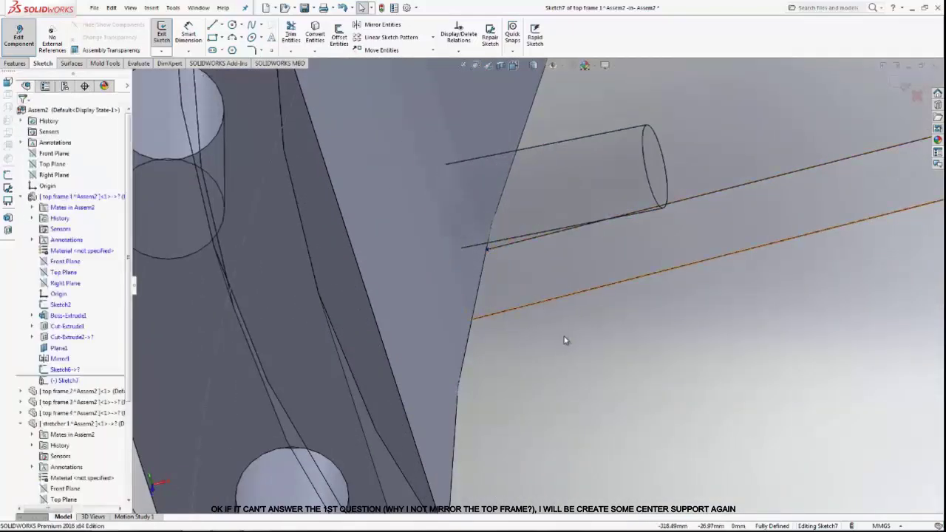
click(899, 88)
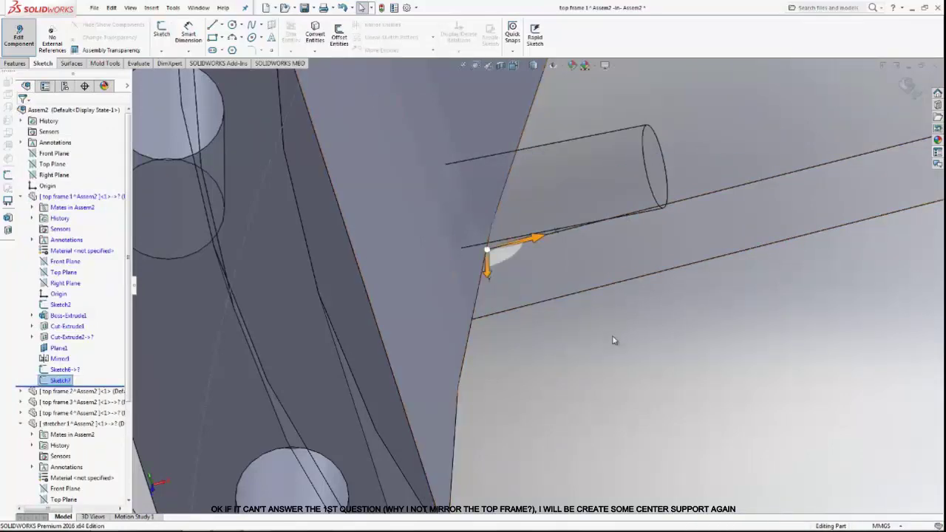
scroll(607, 345, up, 5)
click(340, 341)
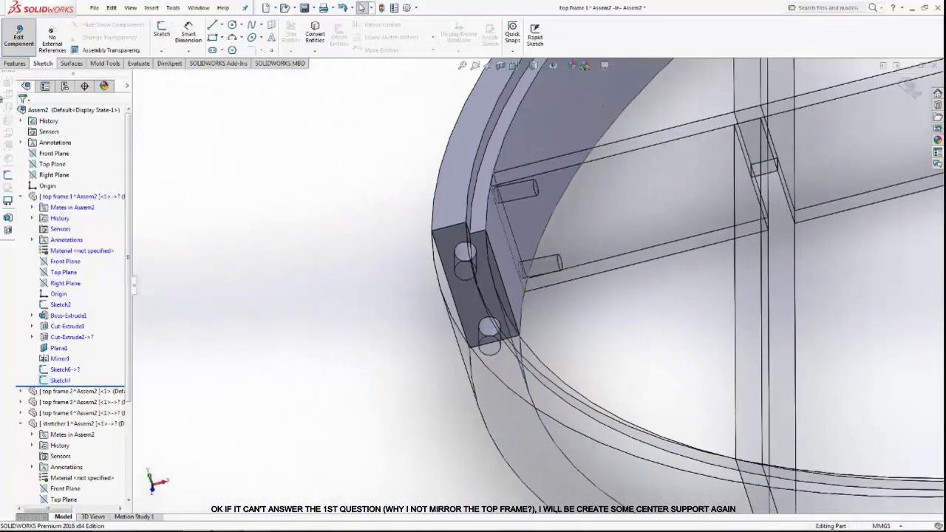
click(14, 64)
Step: Create Plane2 through Point1 and Point7 of Sketch6 and Point1 of Sketch7, then select it
click(547, 51)
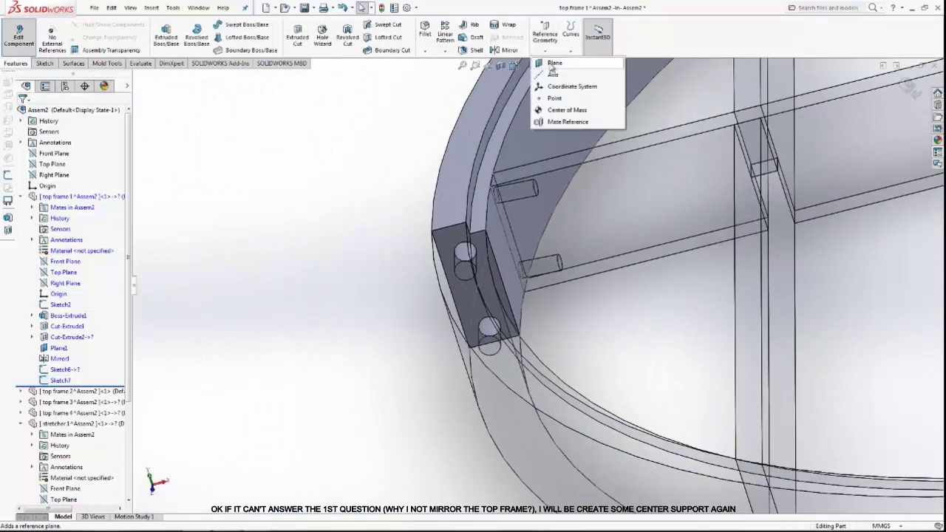
click(551, 68)
scroll(482, 185, down, 3)
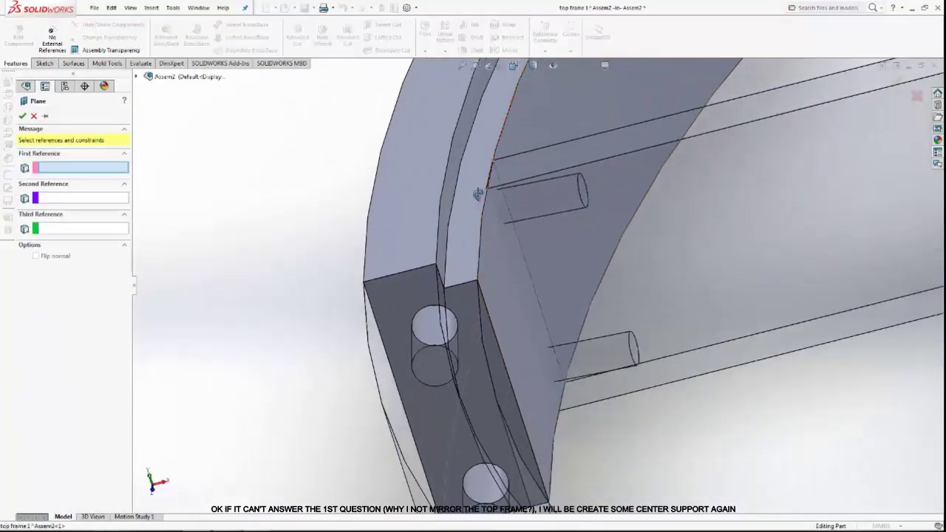
scroll(500, 217, up, 5)
scroll(768, 96, down, 4)
scroll(761, 90, down, 3)
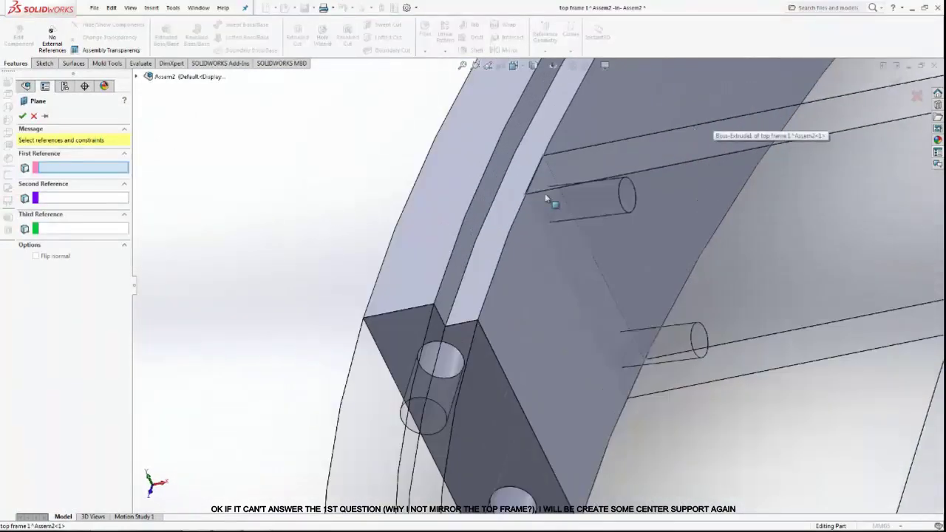
click(523, 198)
click(544, 158)
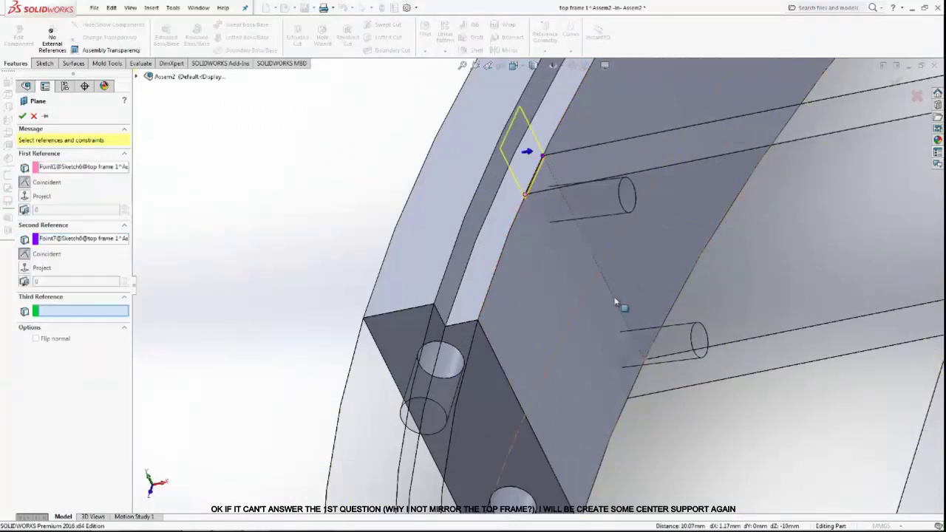
click(645, 361)
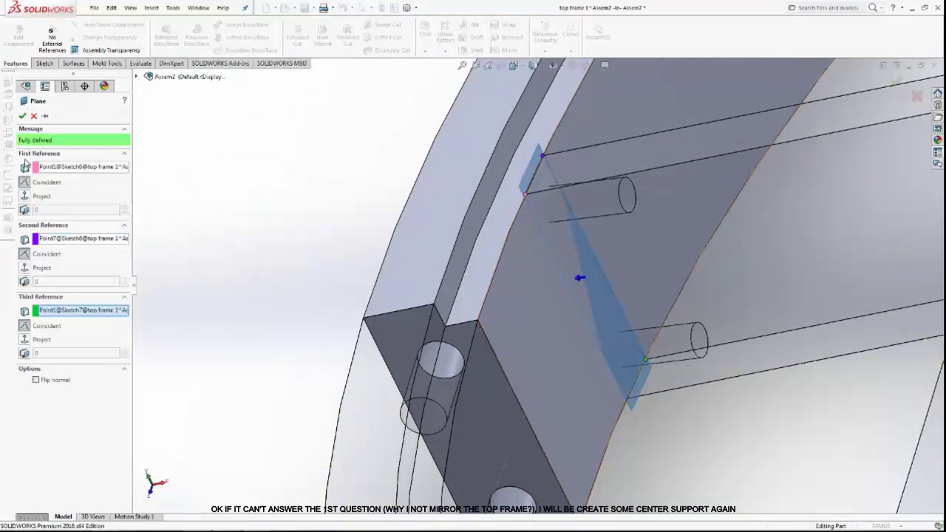
click(22, 116)
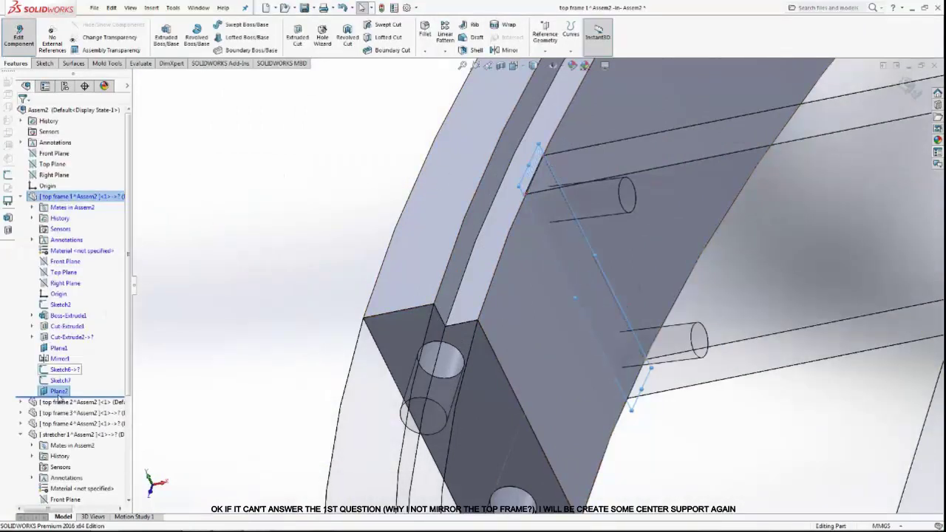
click(47, 392)
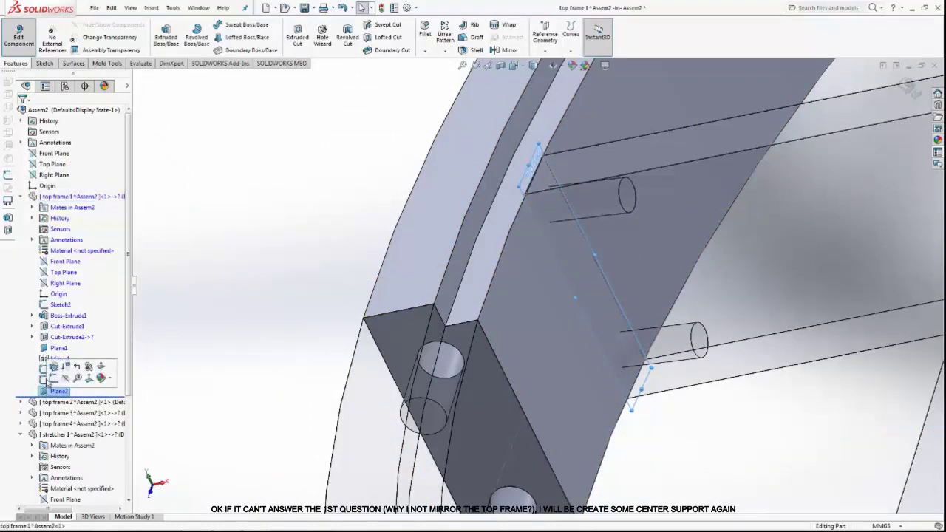
Step: Start a sketch on Plane2 and draw circles on the upper and lower dowel holes
click(50, 384)
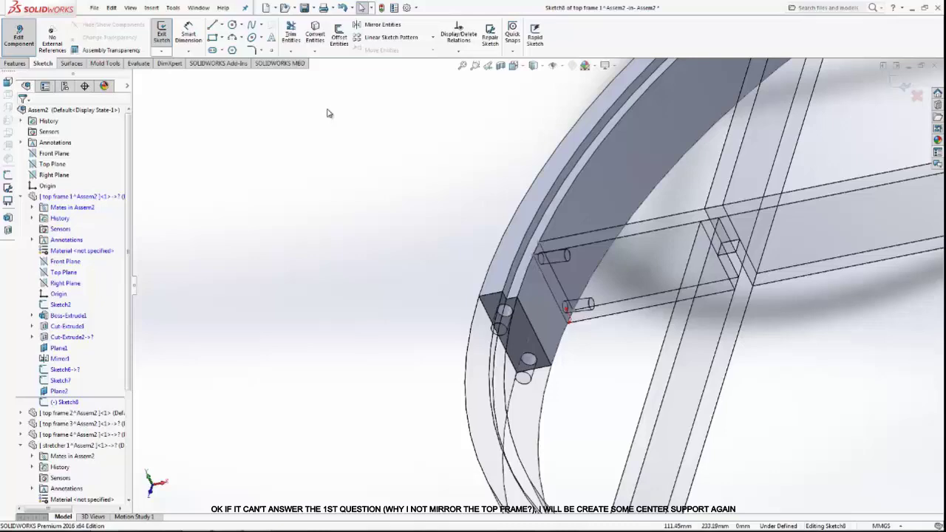
click(232, 25)
scroll(487, 241, down, 2)
scroll(509, 247, down, 2)
scroll(533, 252, down, 2)
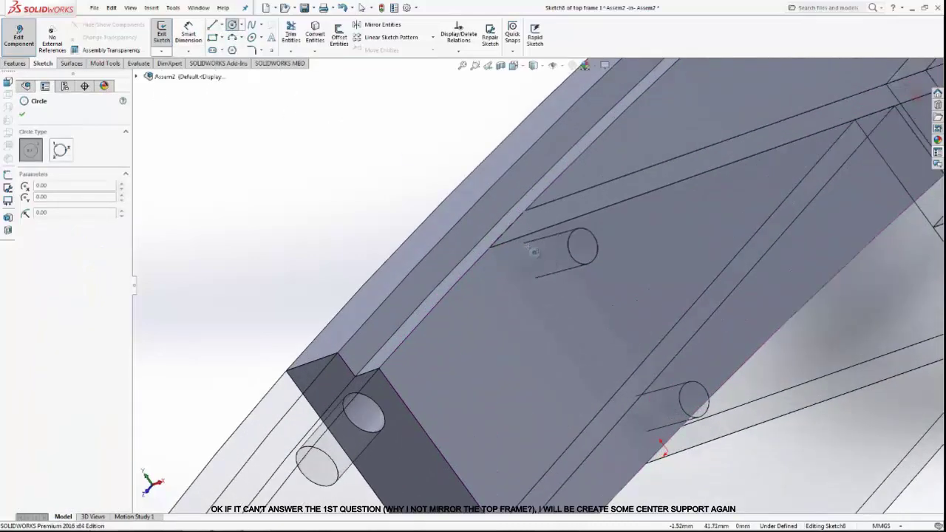
click(529, 260)
click(541, 272)
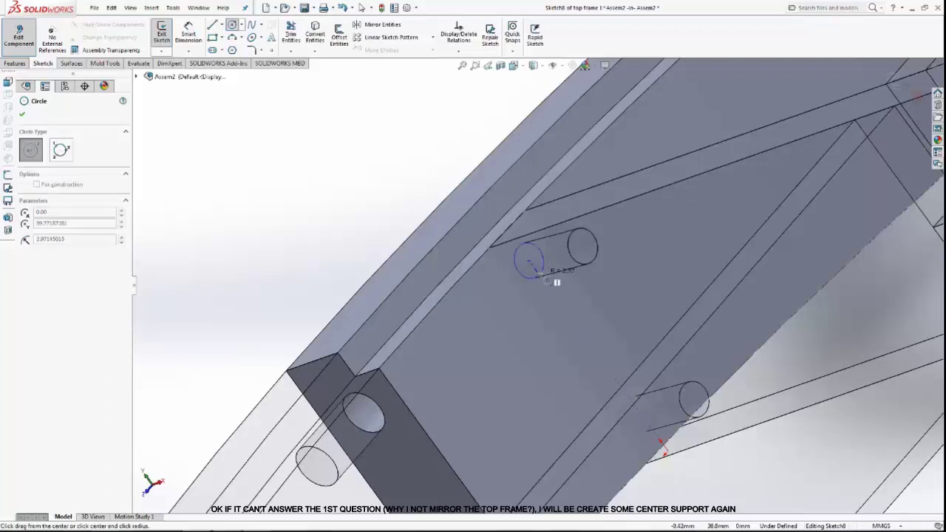
click(640, 412)
click(650, 423)
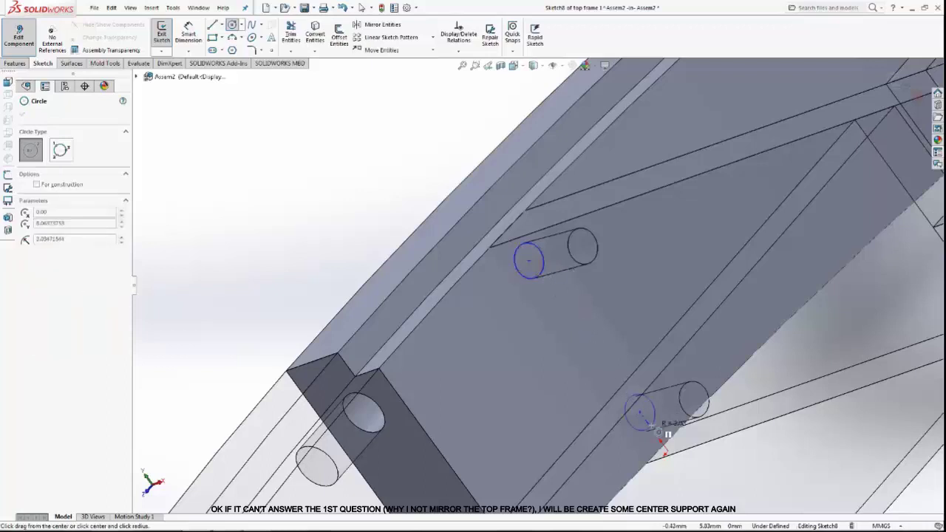
Step: Dimension both circles to Ø6 and their centres 32 mm apart
click(189, 31)
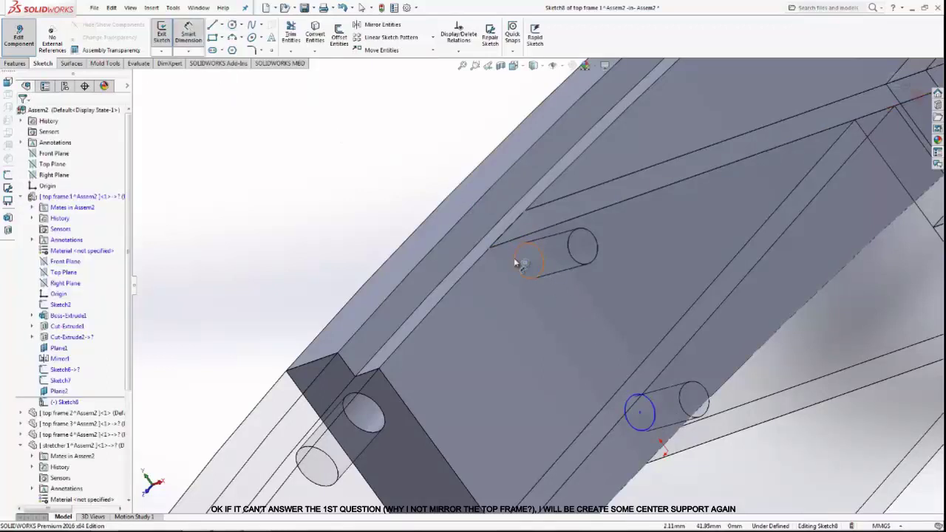
click(514, 255)
click(369, 201)
text(6)
key(Return)
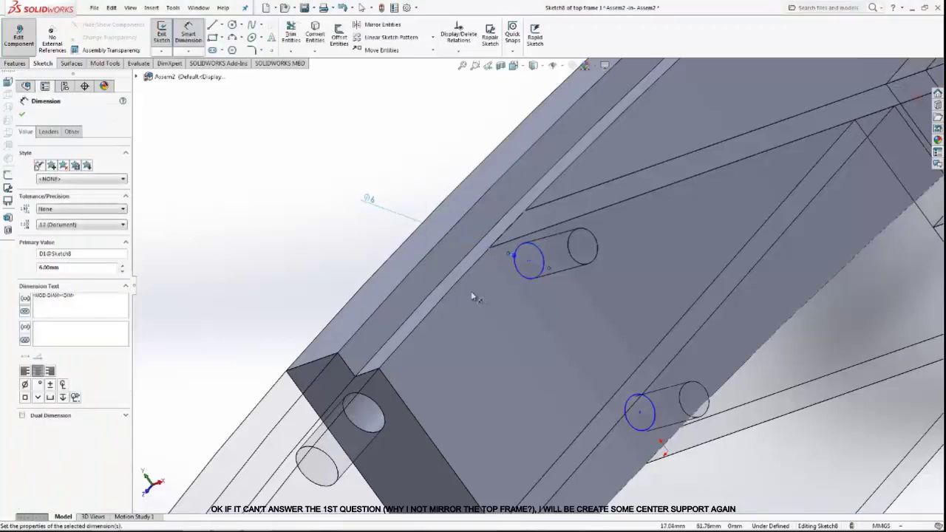
click(630, 426)
click(257, 298)
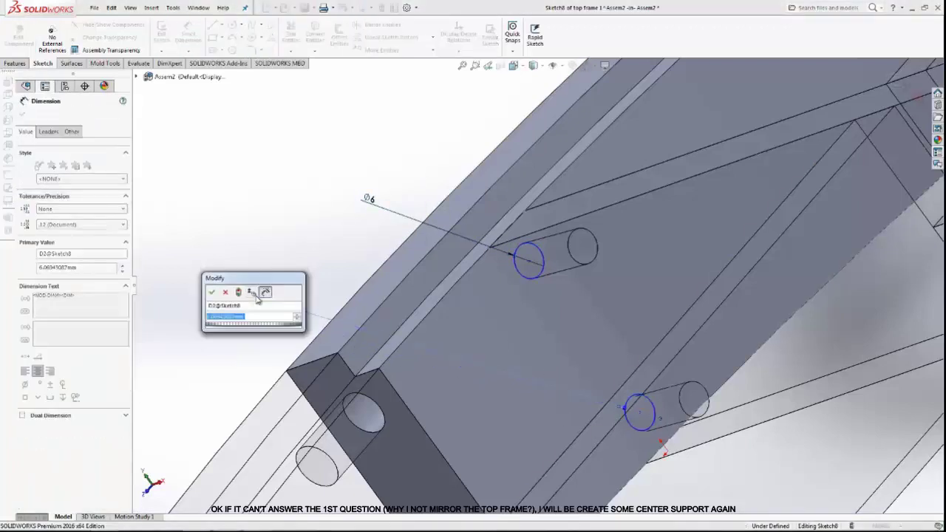
text(6)
key(Return)
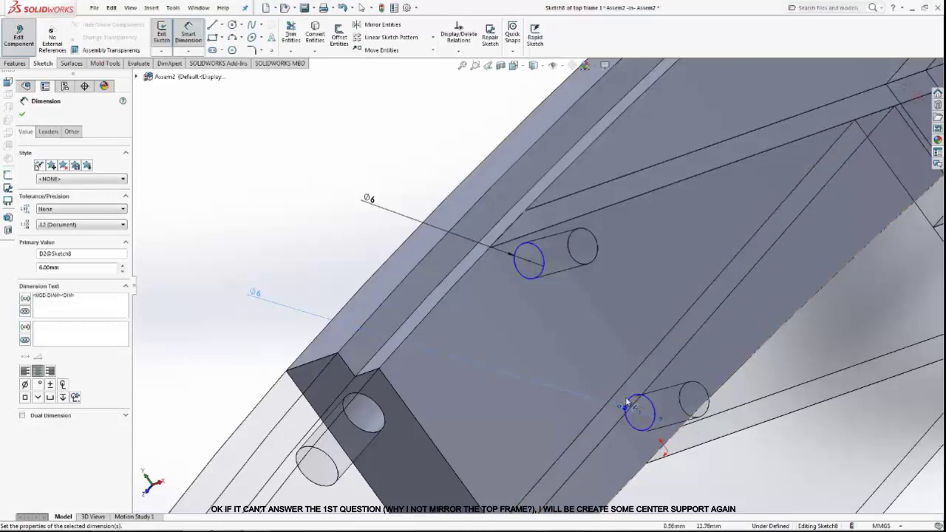
click(627, 406)
click(529, 262)
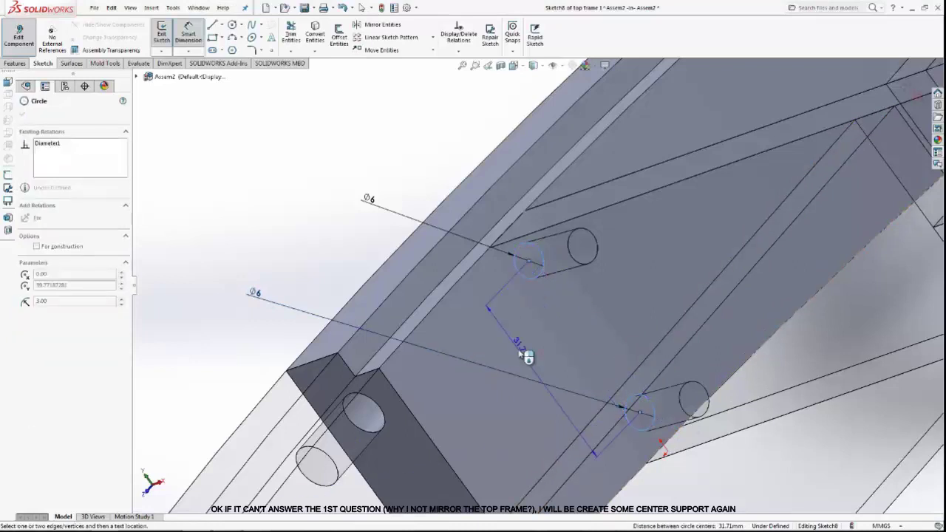
click(523, 354)
key(Return)
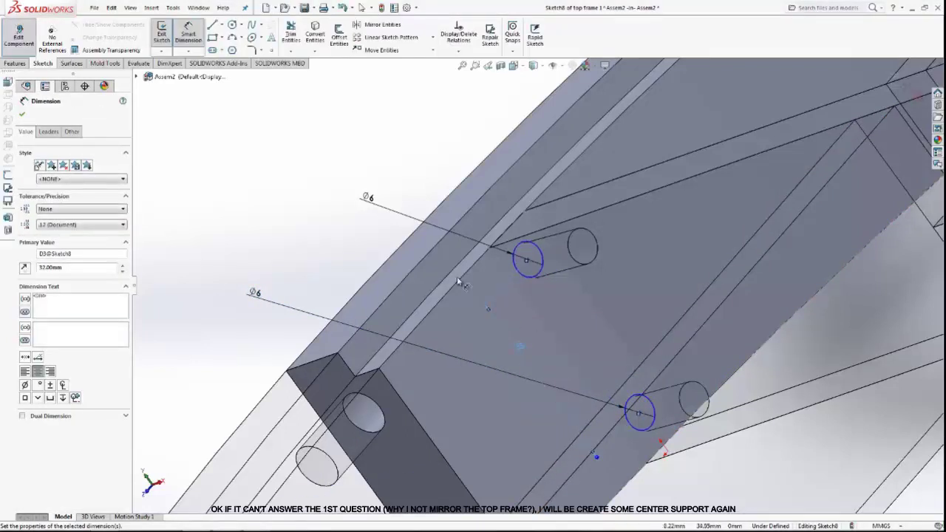
Step: Draw a construction centreline joining the two hole centres
right_click(314, 235)
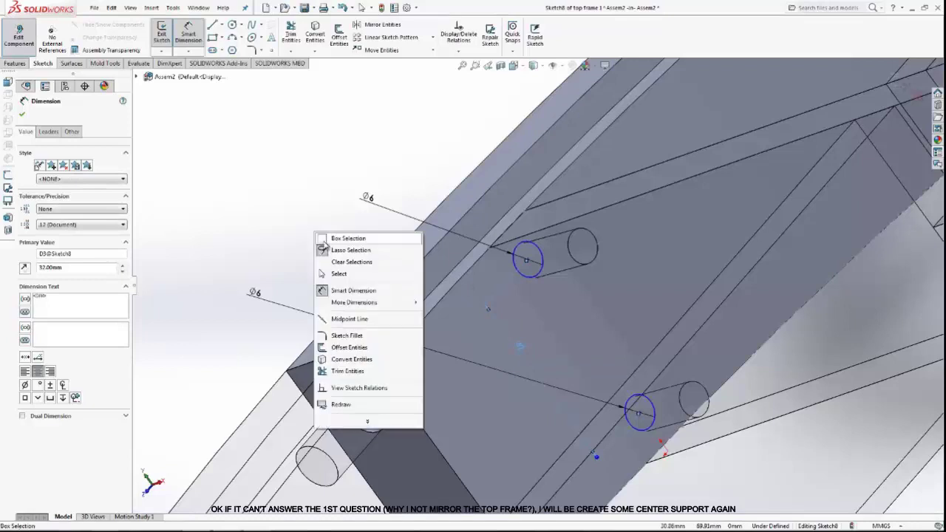
click(341, 275)
click(221, 24)
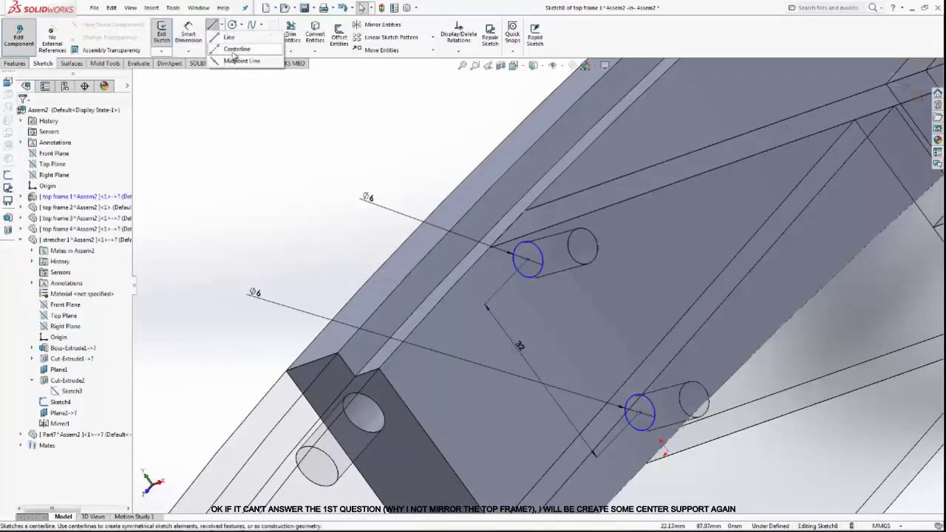
click(232, 47)
click(527, 260)
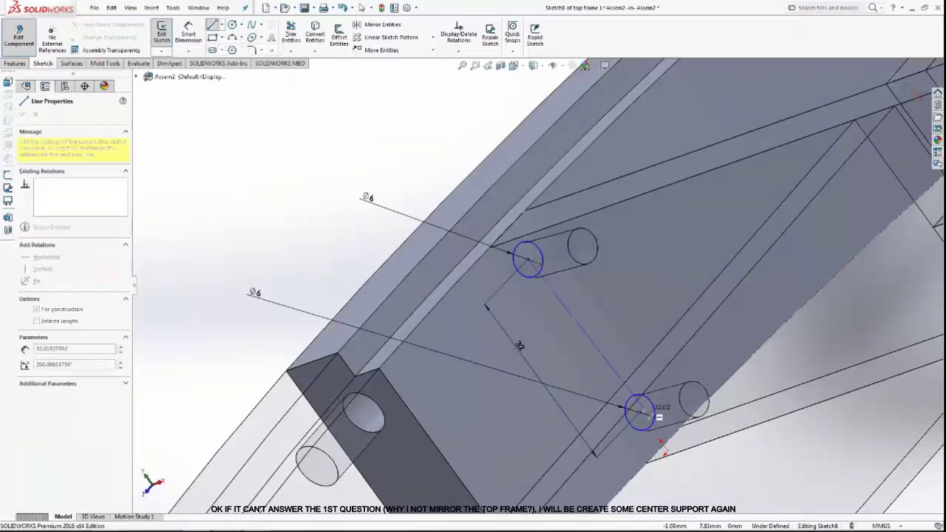
click(639, 410)
right_click(386, 227)
click(370, 244)
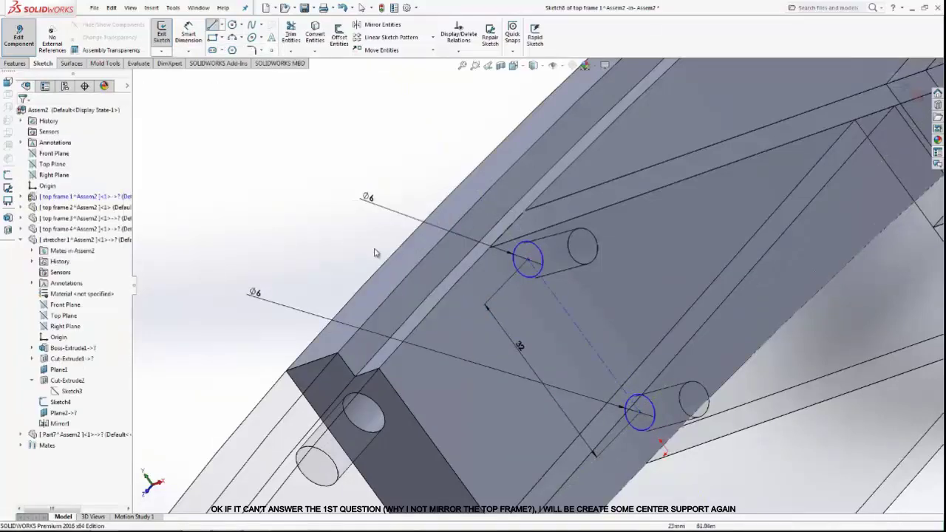
Step: Orbit and zoom around the support bar to inspect the hole circles
mouse_move(474, 435)
middle_down()
mouse_move(458, 436)
mouse_move(407, 361)
middle_up()
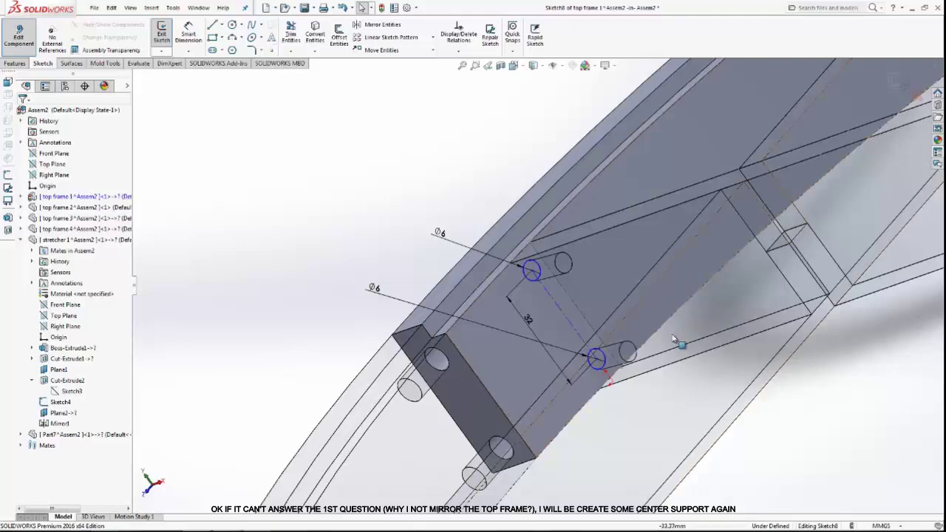
scroll(512, 332, down, 2)
scroll(511, 332, down, 1)
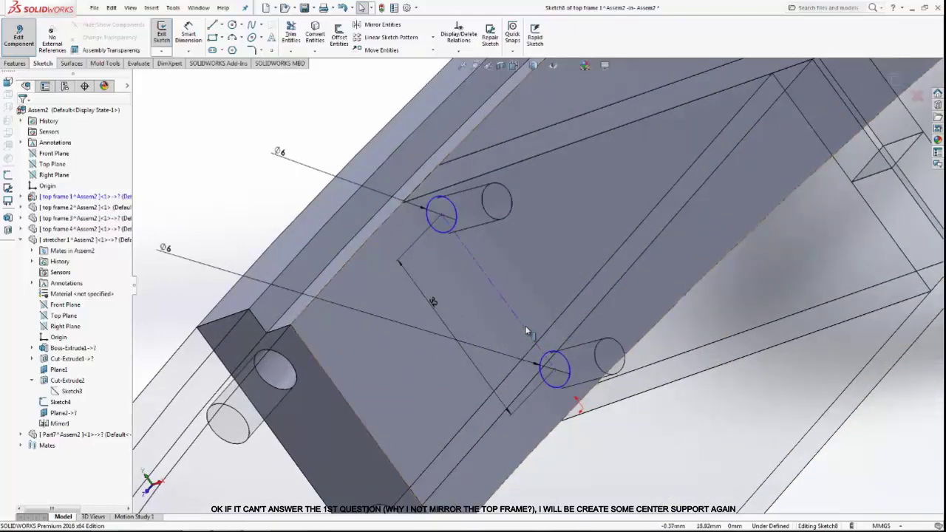
scroll(611, 379, down, 2)
scroll(612, 379, up, 2)
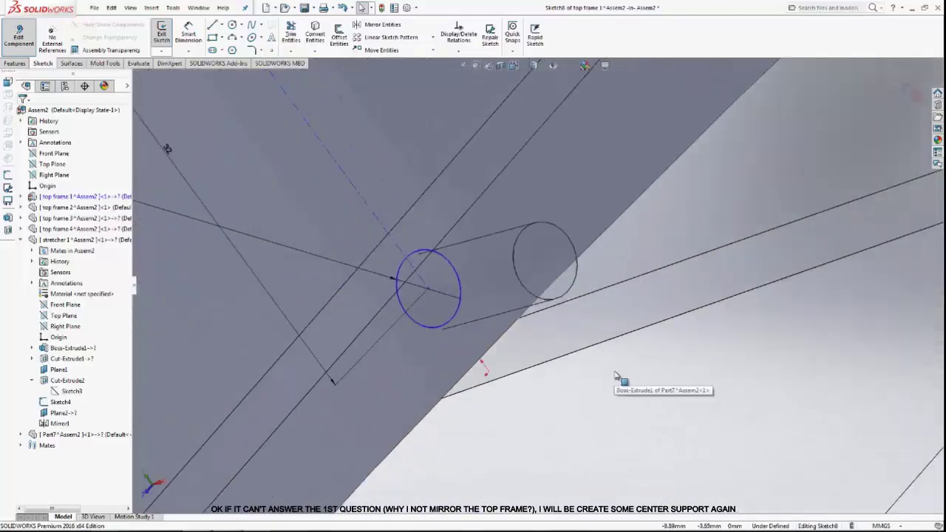
scroll(613, 378, up, 2)
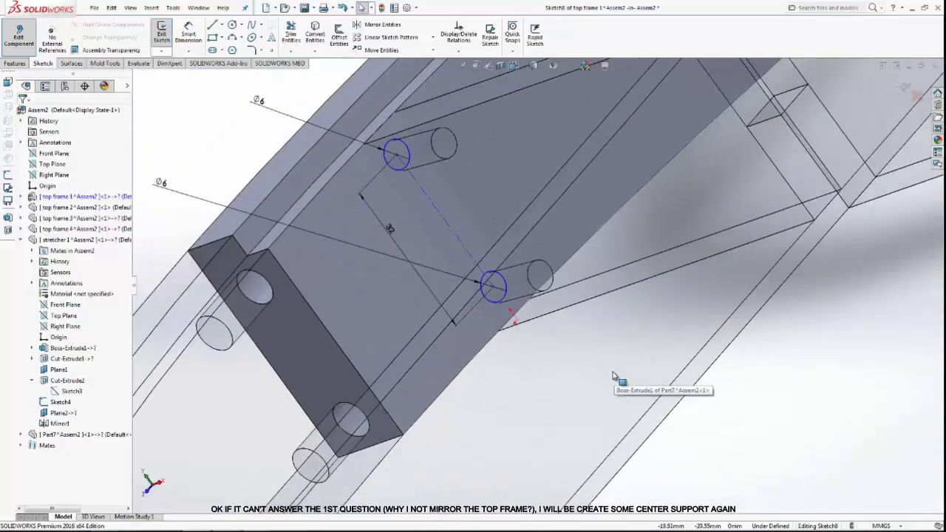
scroll(556, 327, down, 2)
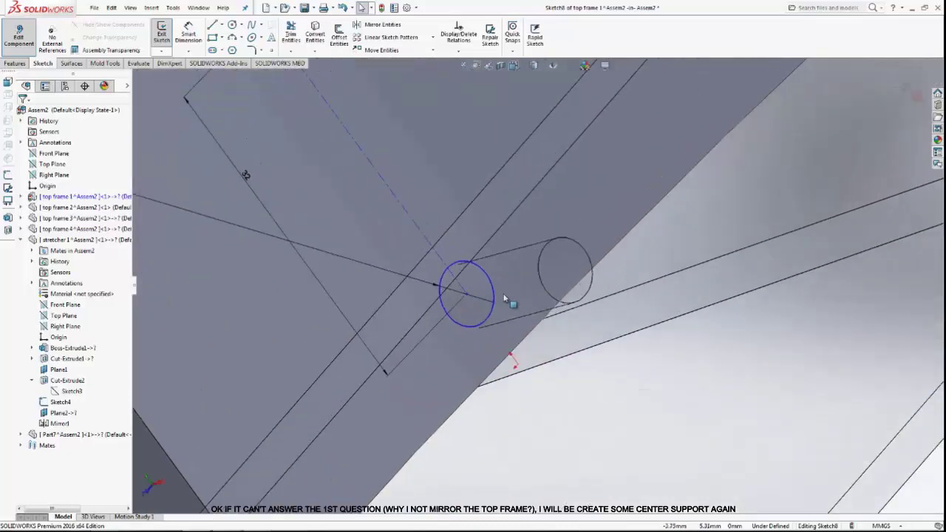
click(466, 292)
middle_drag(502, 336, 507, 369)
key(Escape)
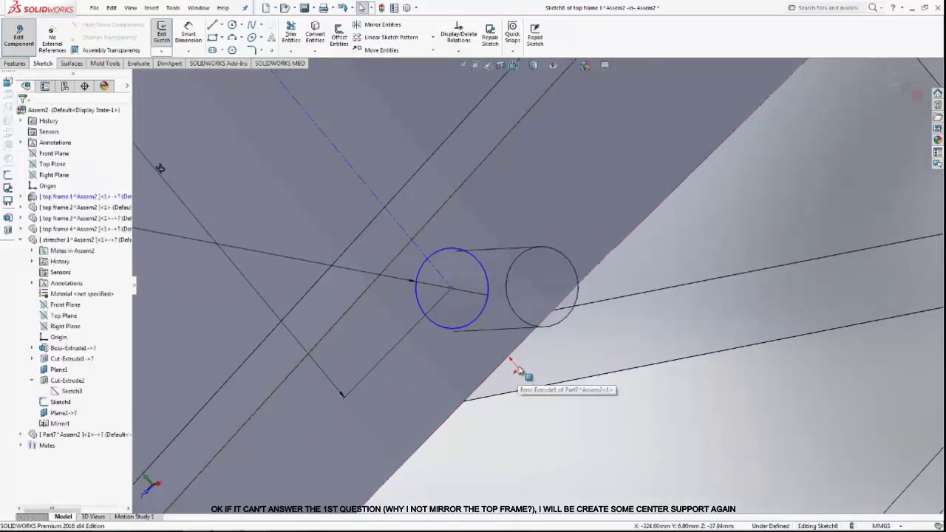
scroll(517, 377, up, 3)
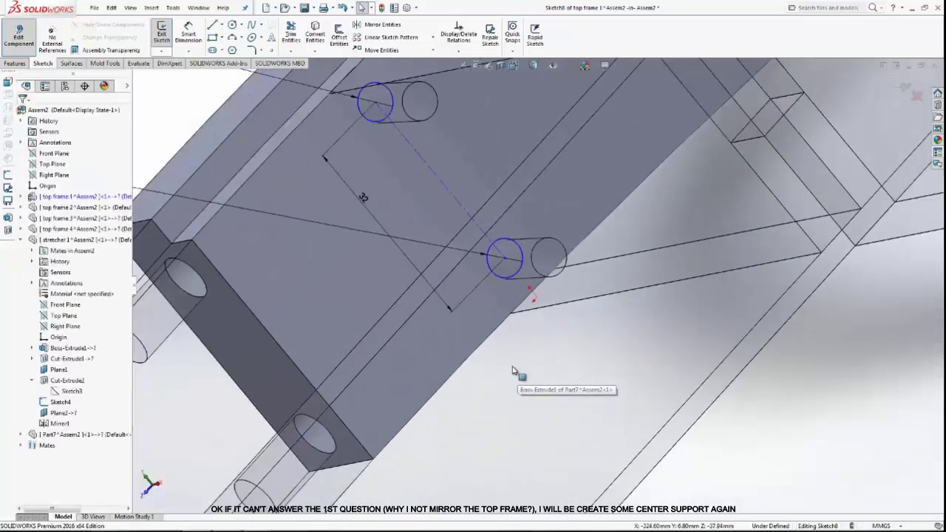
scroll(479, 243, up, 2)
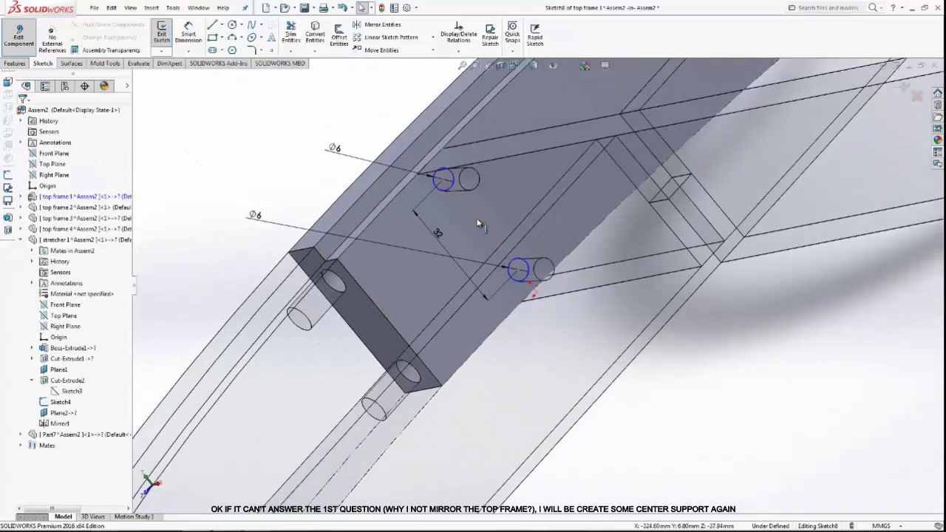
Step: Attempt a dimension from the upper hole to the bar's top edge, then cancel it
click(188, 28)
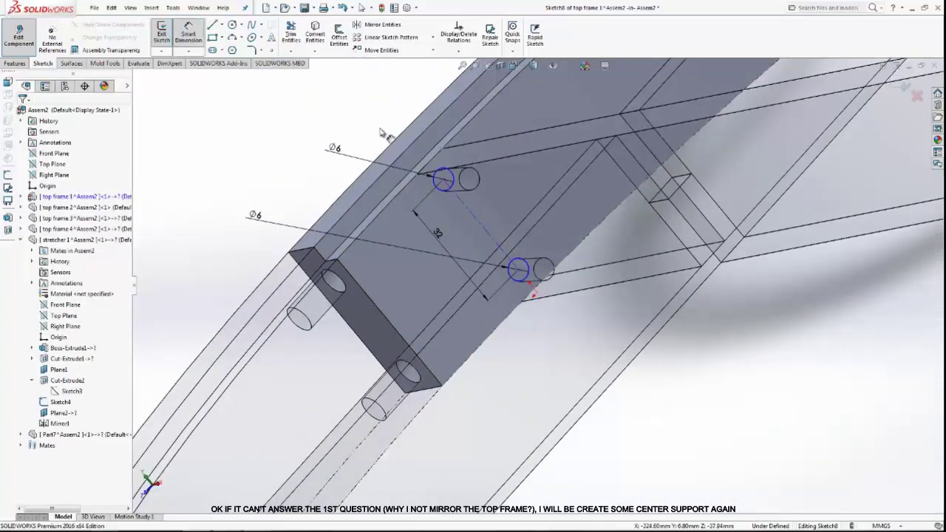
scroll(403, 137, down, 2)
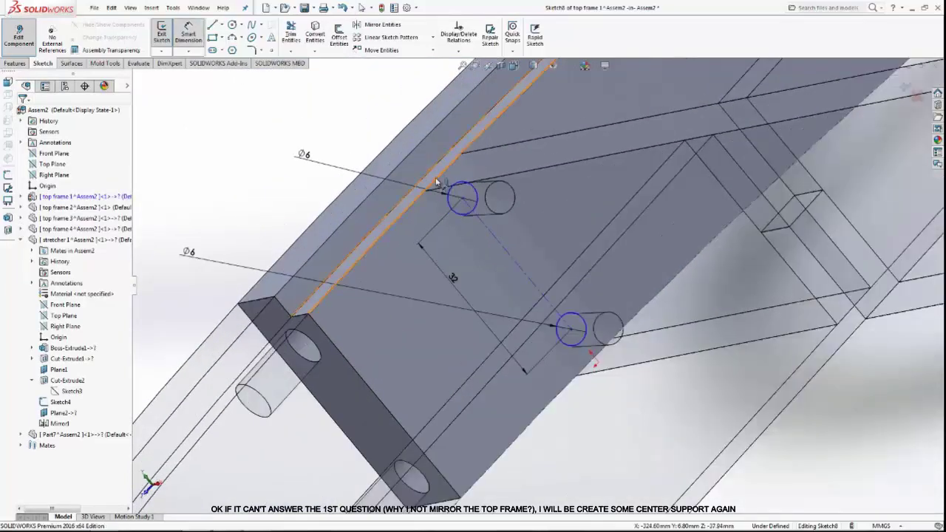
click(463, 199)
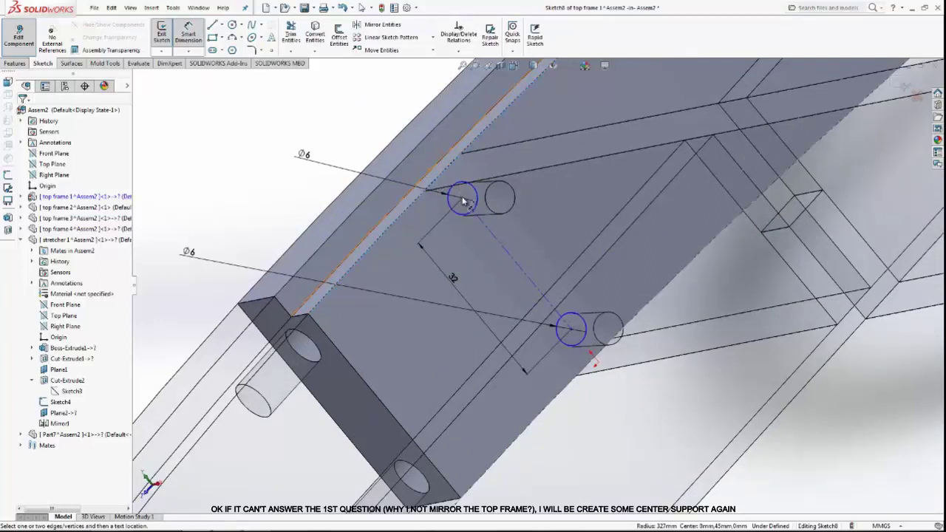
click(454, 204)
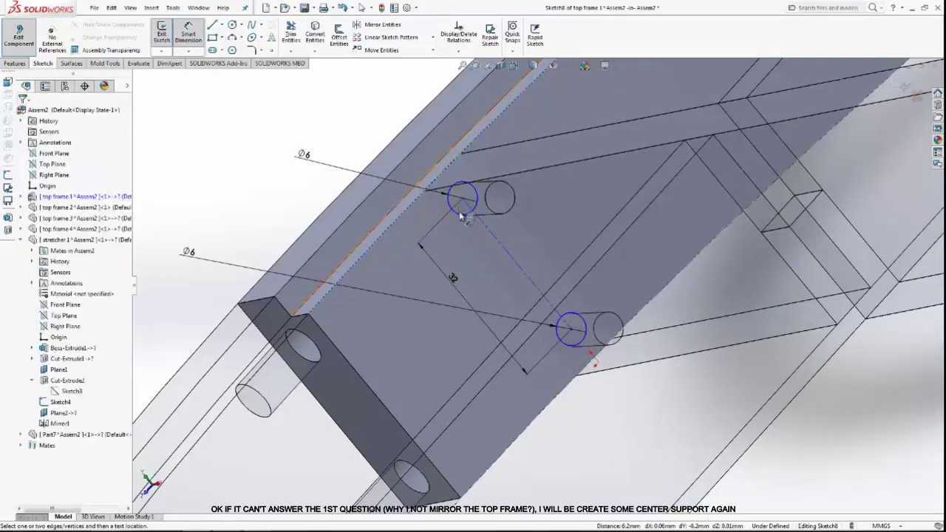
click(462, 216)
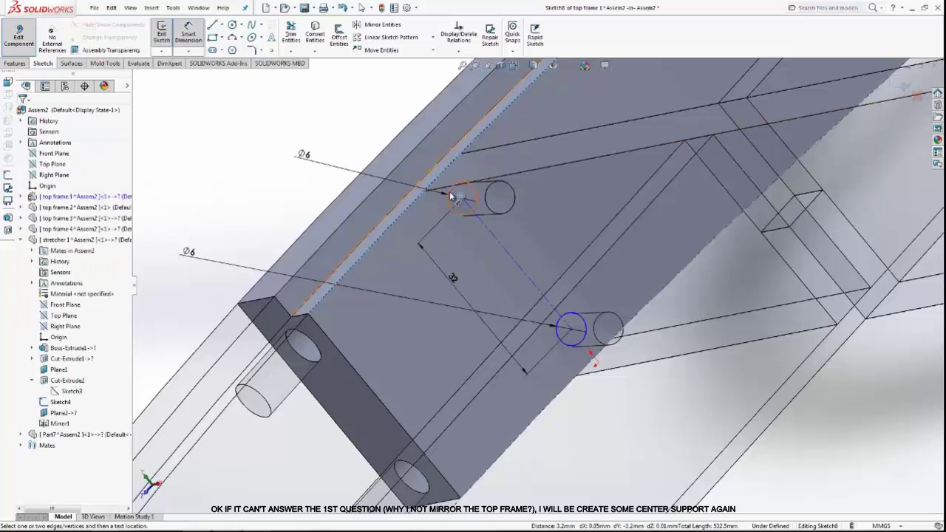
click(453, 200)
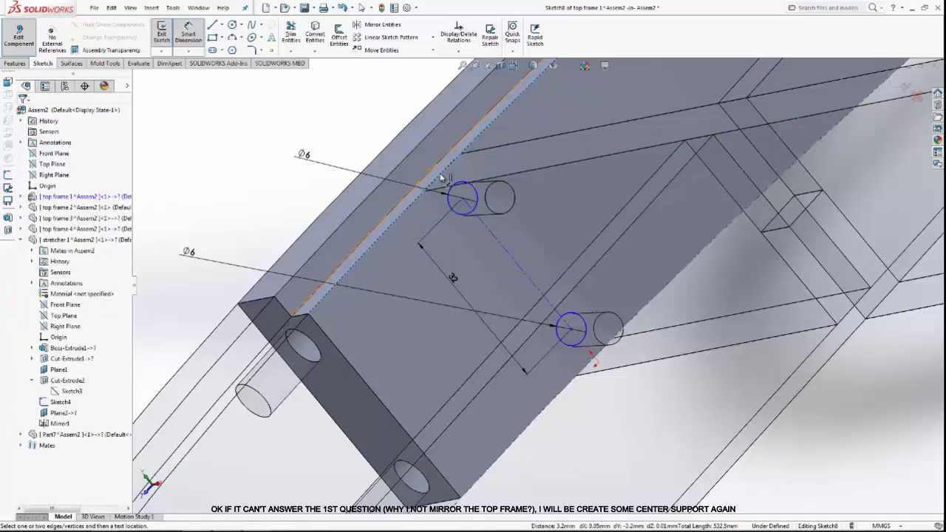
click(306, 320)
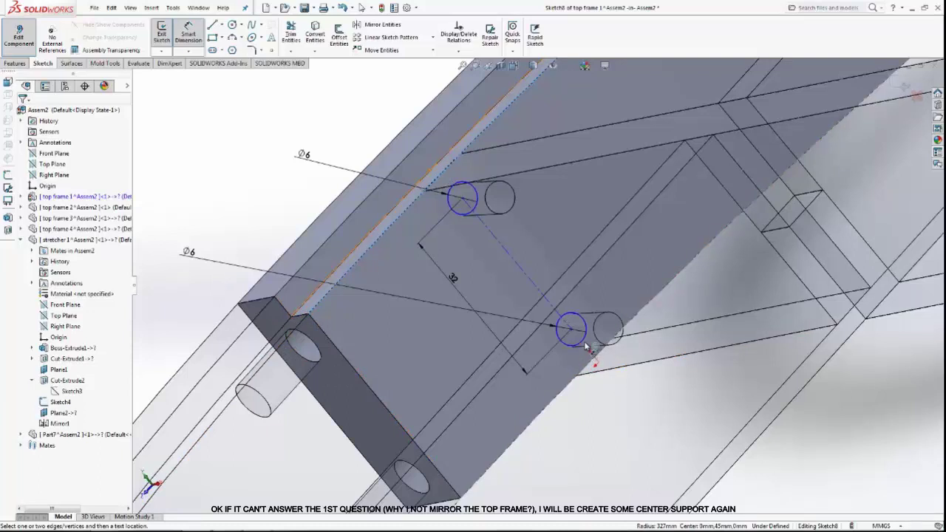
click(584, 342)
key(Escape)
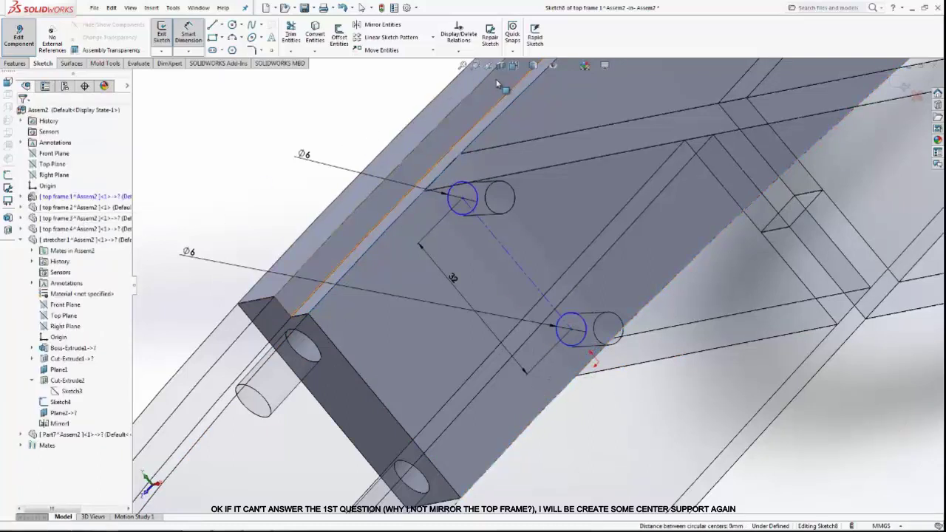
click(533, 67)
key(space)
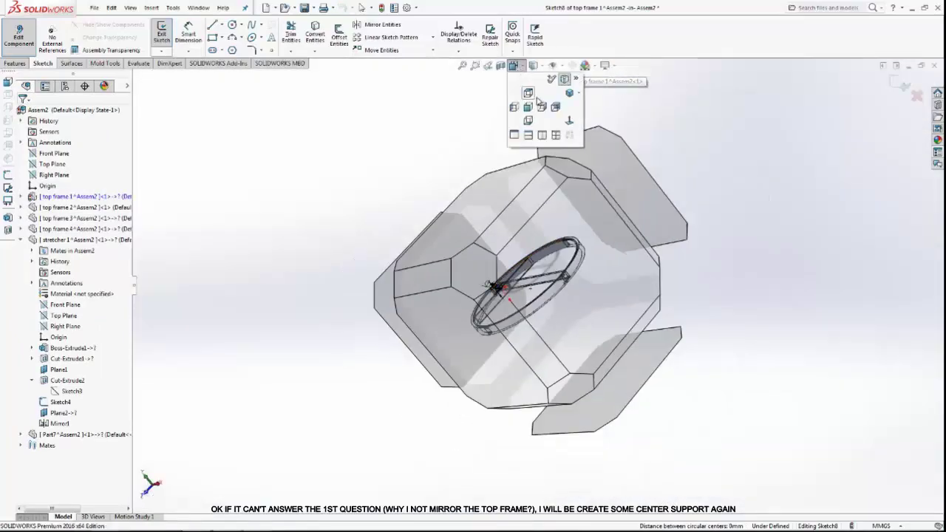
Step: View the bar face square-on with hidden lines visible
click(566, 140)
scroll(550, 291, down, 3)
scroll(517, 284, down, 5)
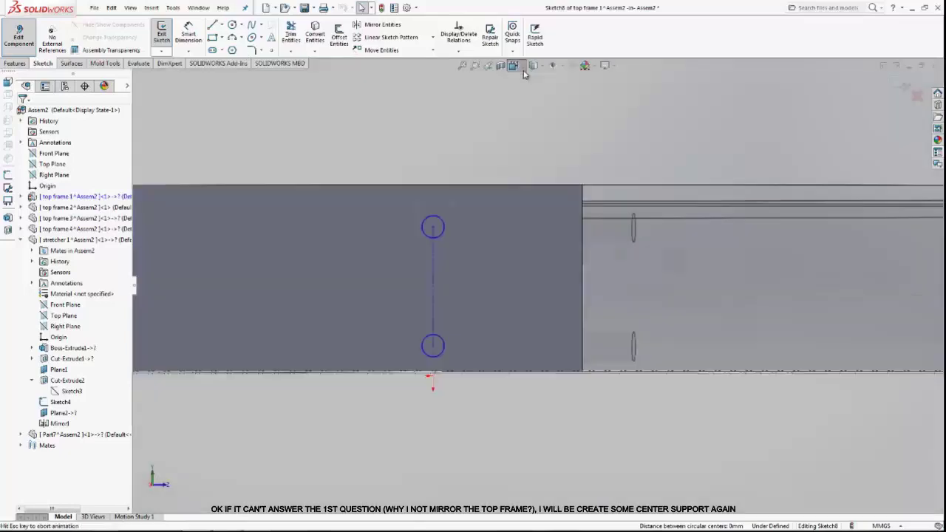
click(533, 65)
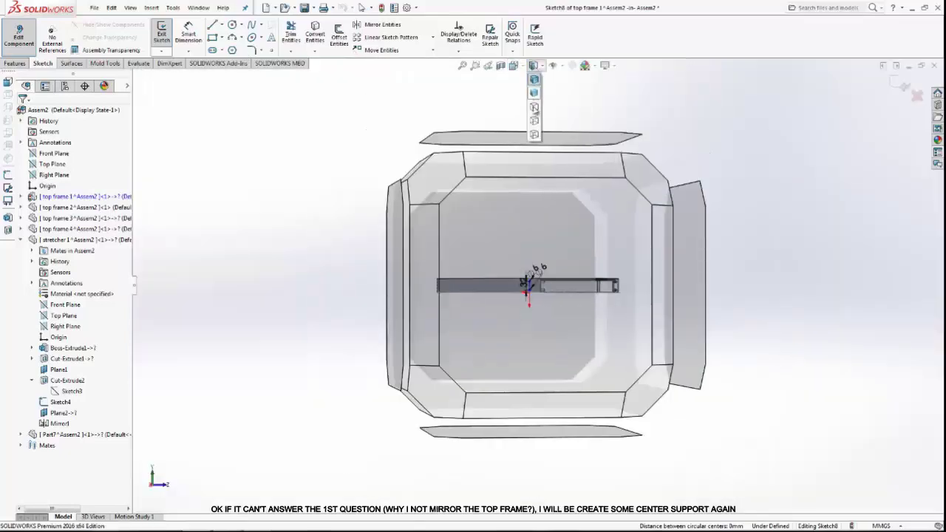
click(533, 118)
scroll(509, 288, down, 3)
scroll(409, 208, down, 2)
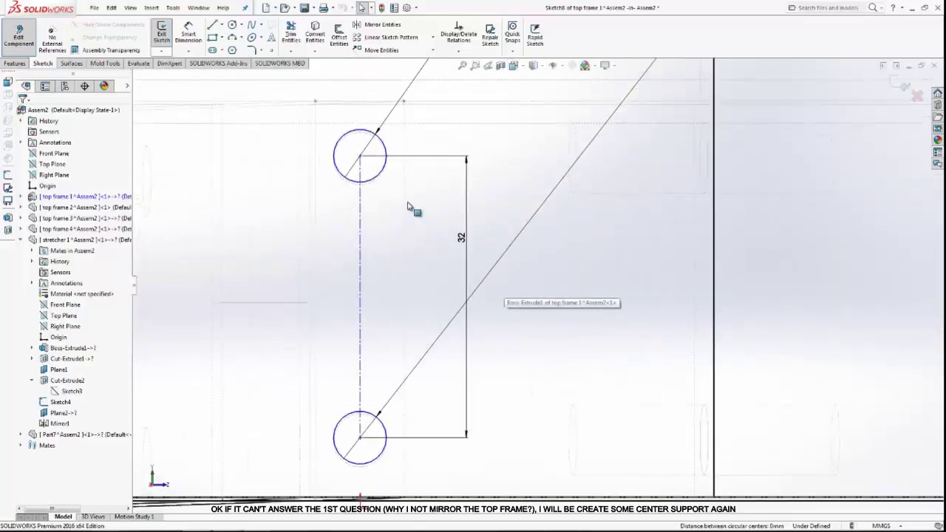
Step: Dimension vertically from the upper hole's centre to the frame's top corner (11.28)
click(189, 33)
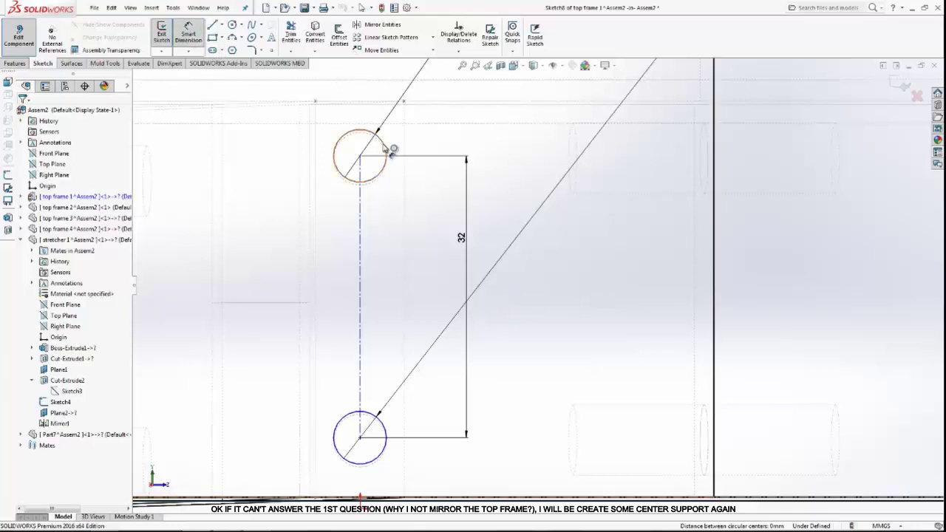
scroll(383, 148, down, 1)
scroll(383, 147, down, 1)
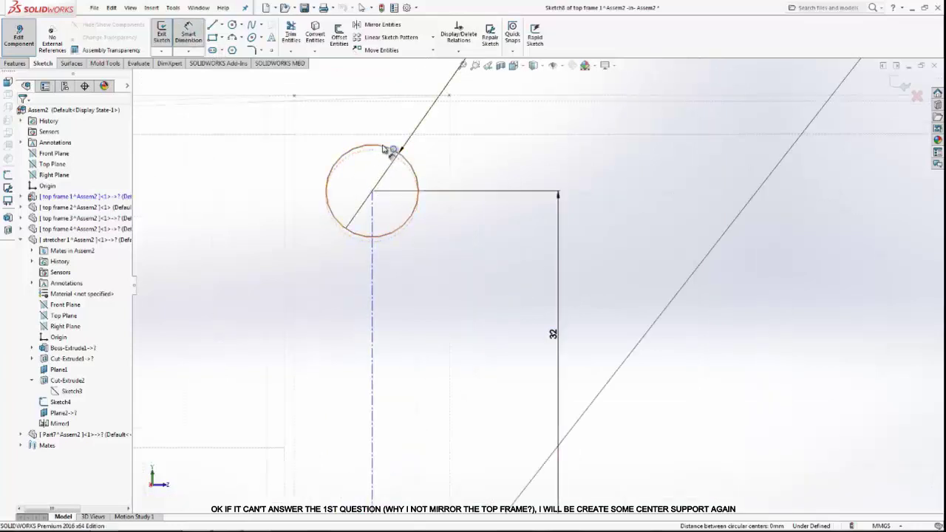
click(386, 167)
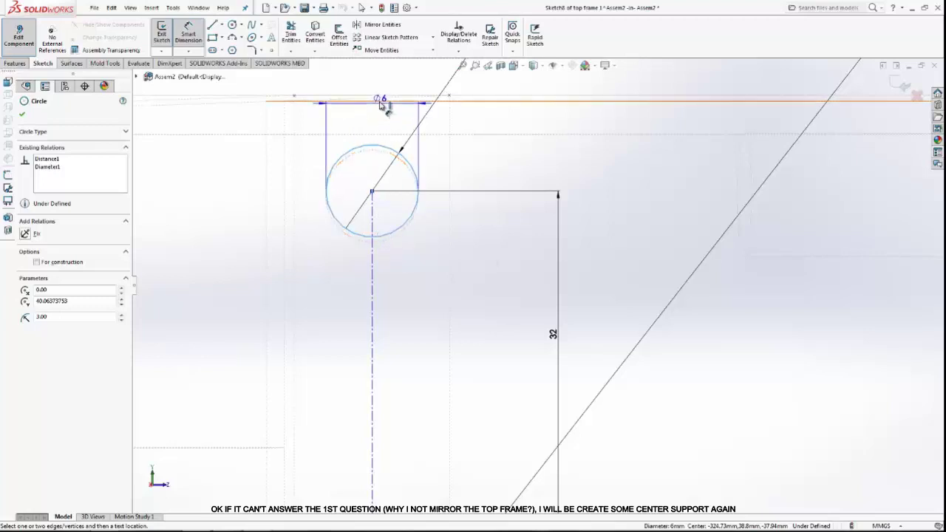
click(386, 99)
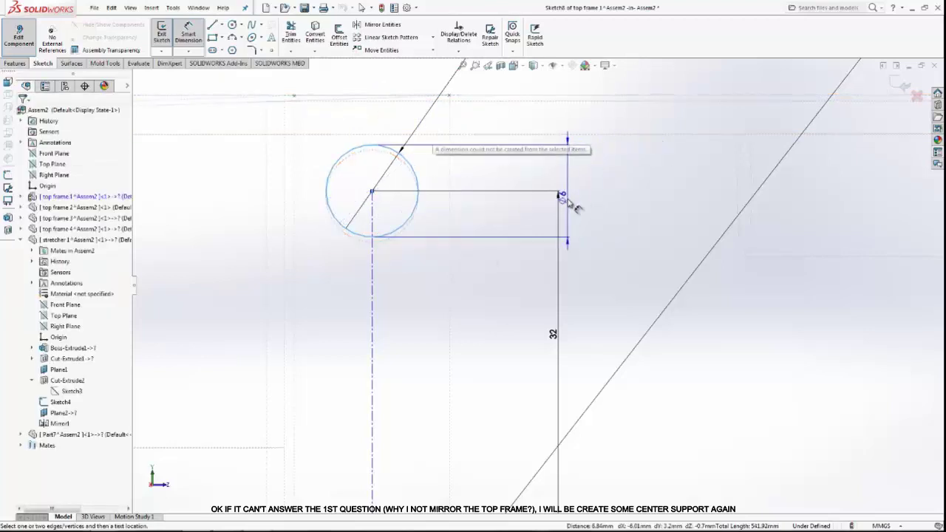
scroll(570, 207, up, 2)
scroll(543, 292, up, 2)
click(688, 196)
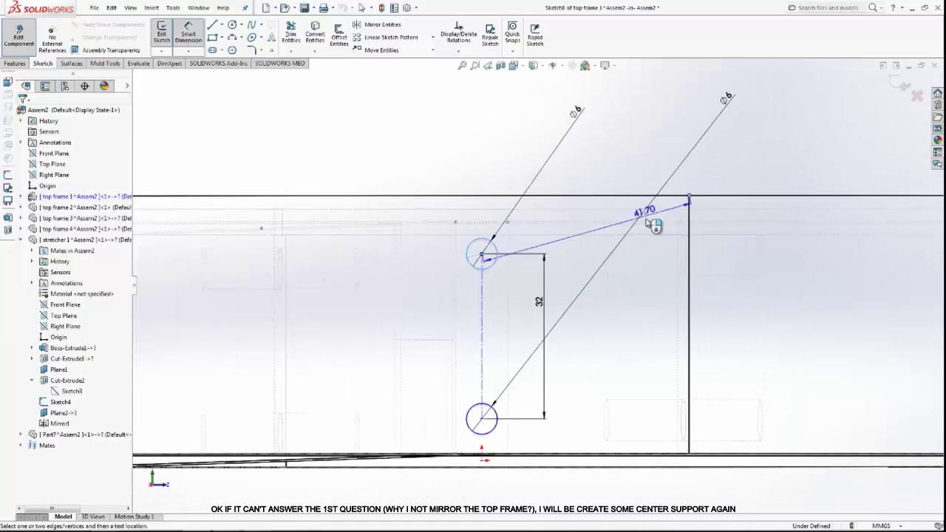
Step: Dimension the upper hole's vertical offset from the frame top, entering 50-32/2, then revising to 18
click(743, 226)
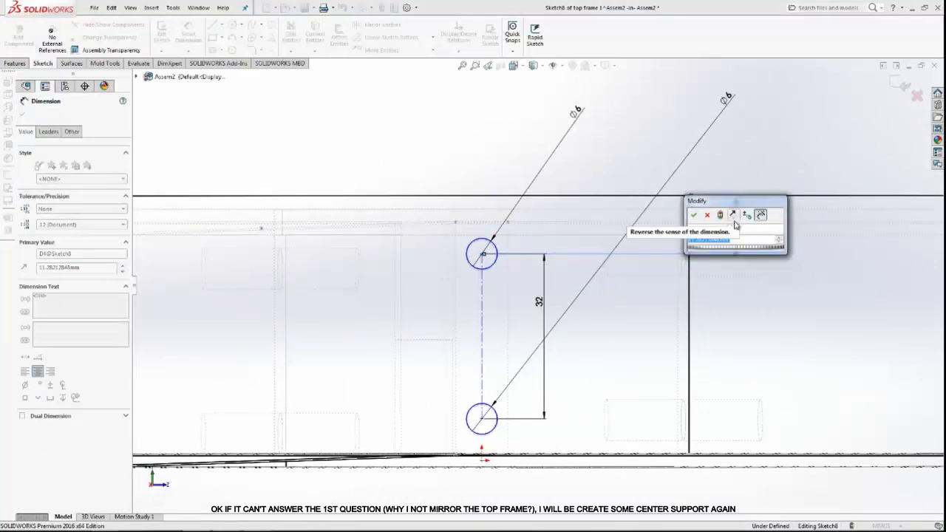
text(50)
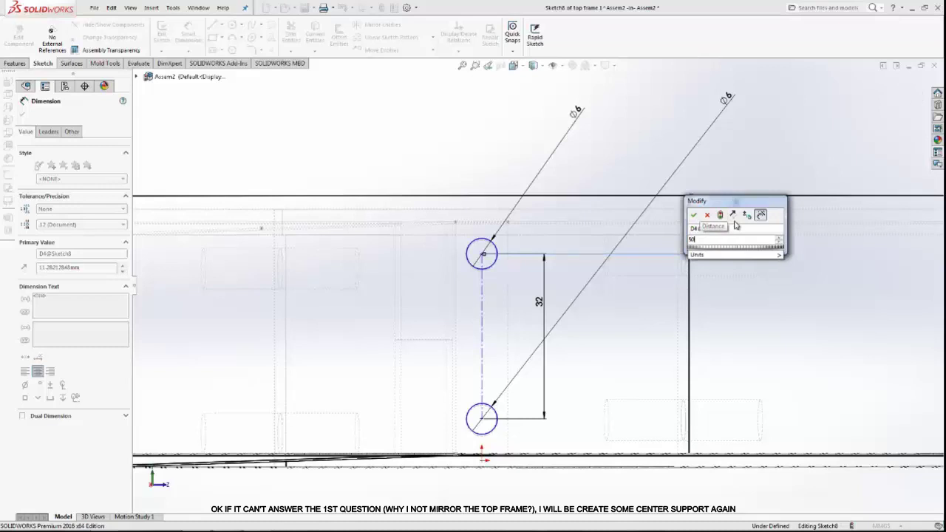
text(-32)
text(/2)
key(Return)
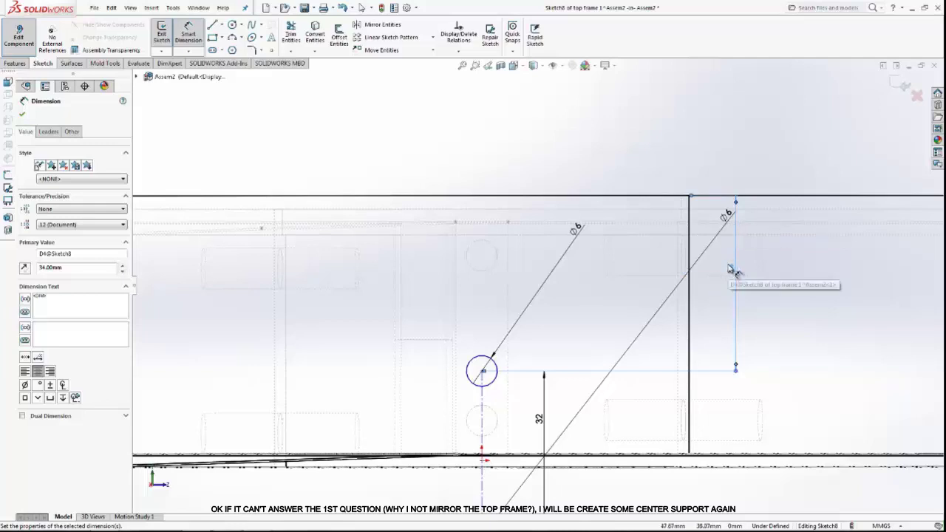
key(Escape)
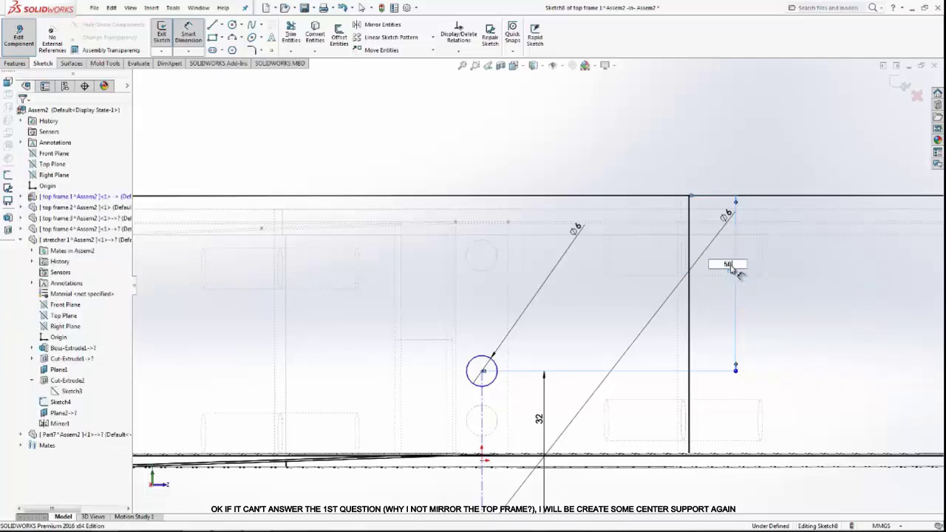
text(2)
key(Return)
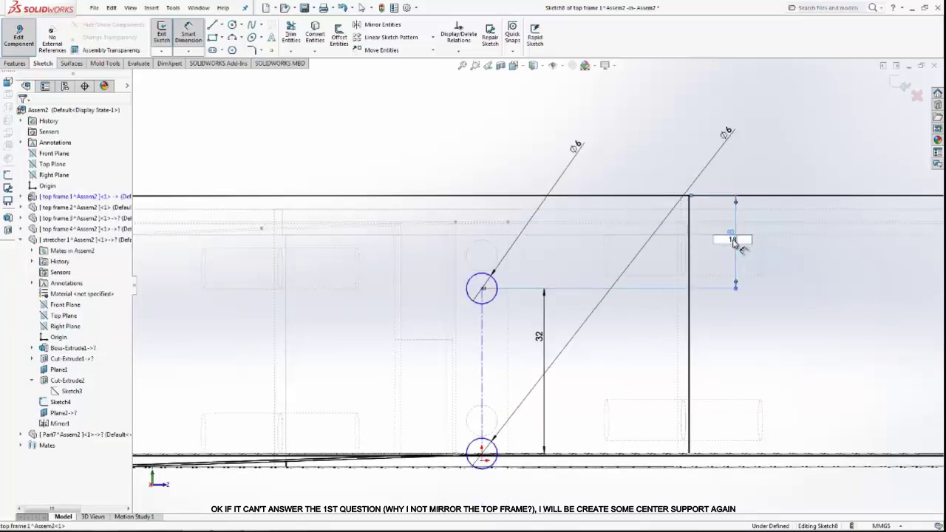
key(Return)
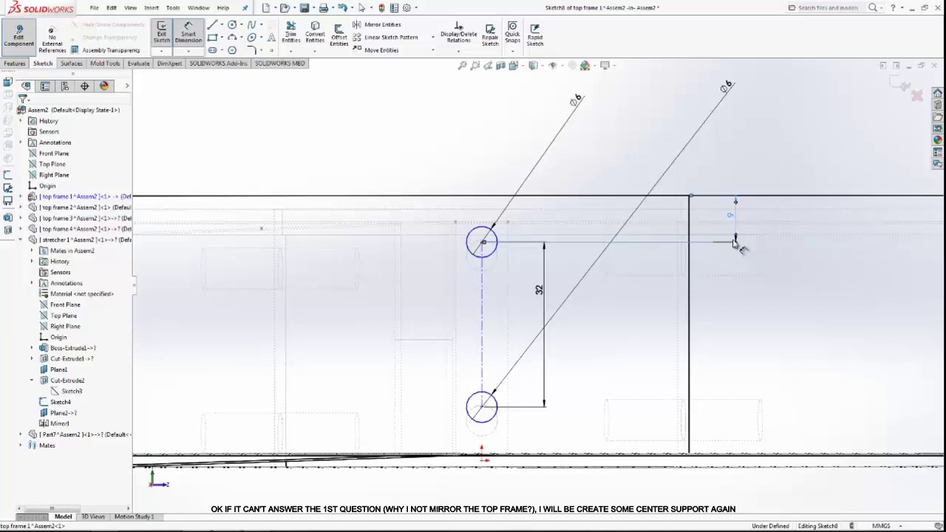
Step: Re-edit the vertical offset through 13.50 and settle it at 11.50 mm
click(735, 243)
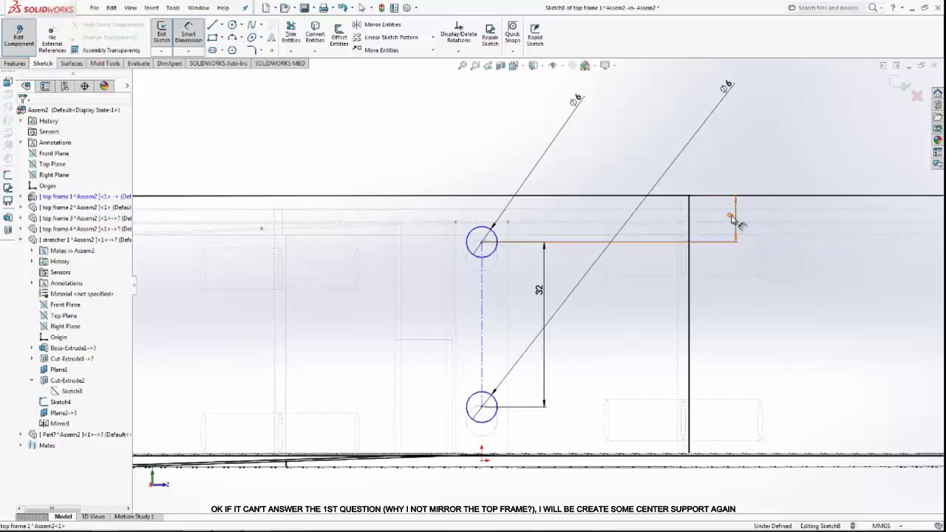
double_click(729, 215)
text(9+4.5)
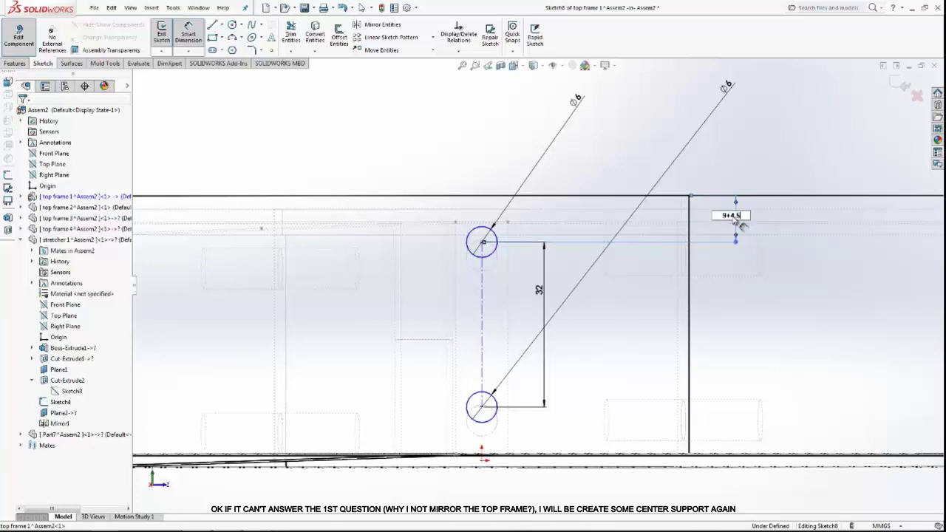
key(Return)
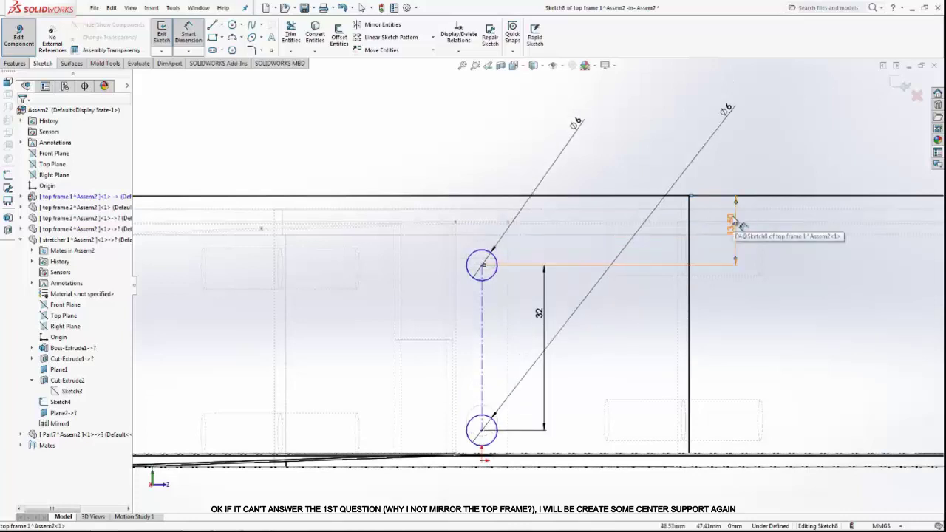
double_click(736, 221)
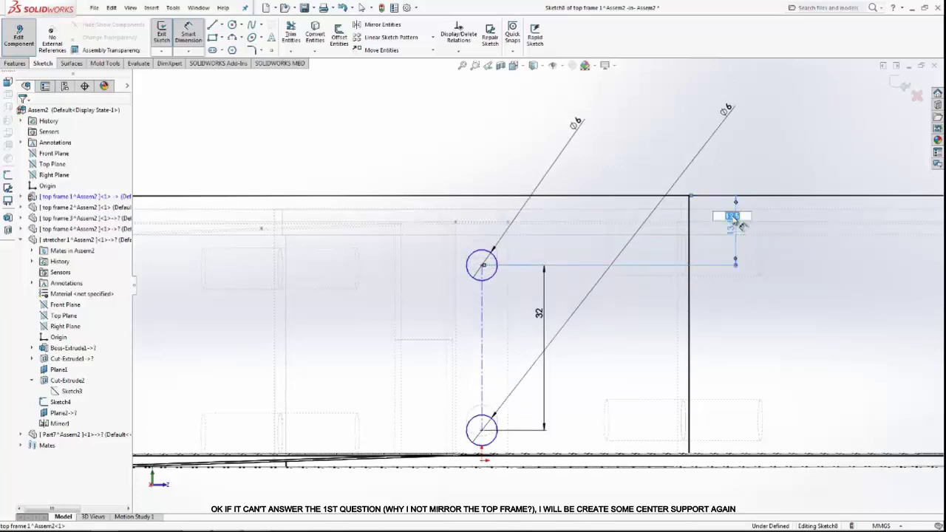
key(Return)
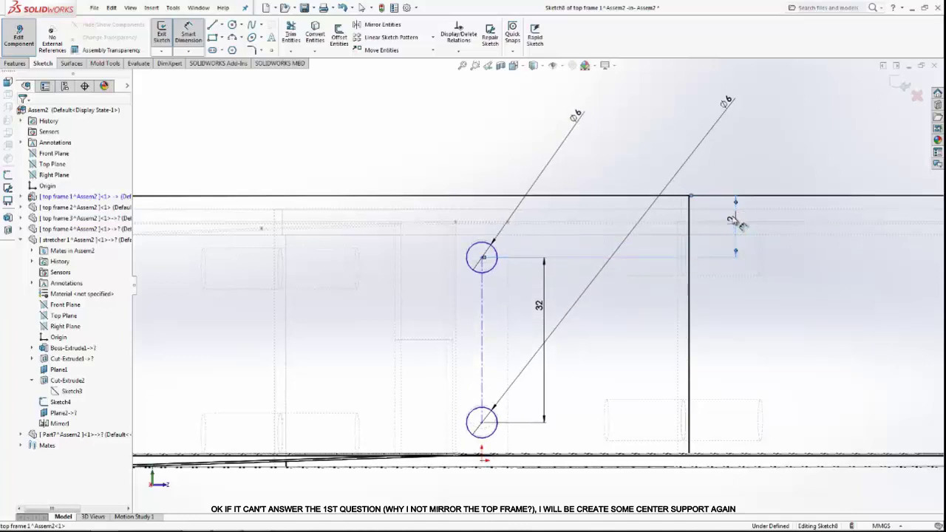
double_click(740, 223)
text(13.5)
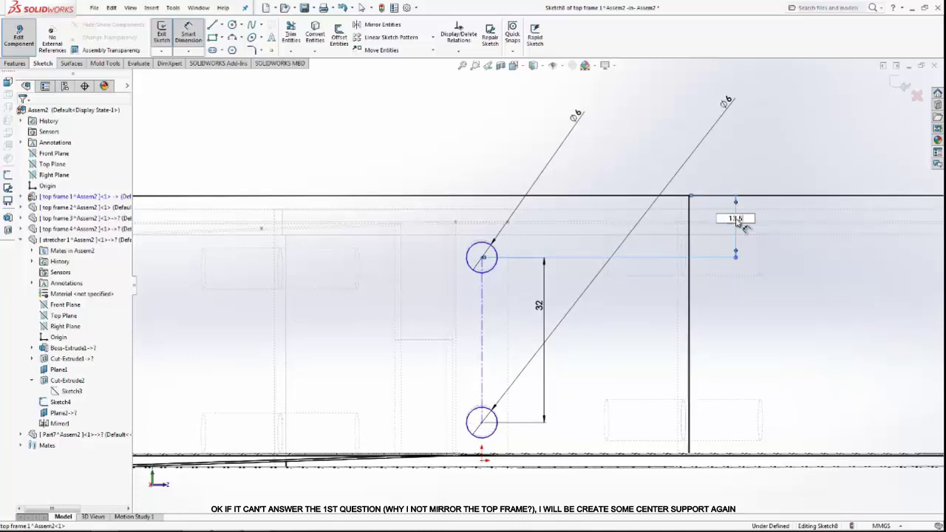
key(Return)
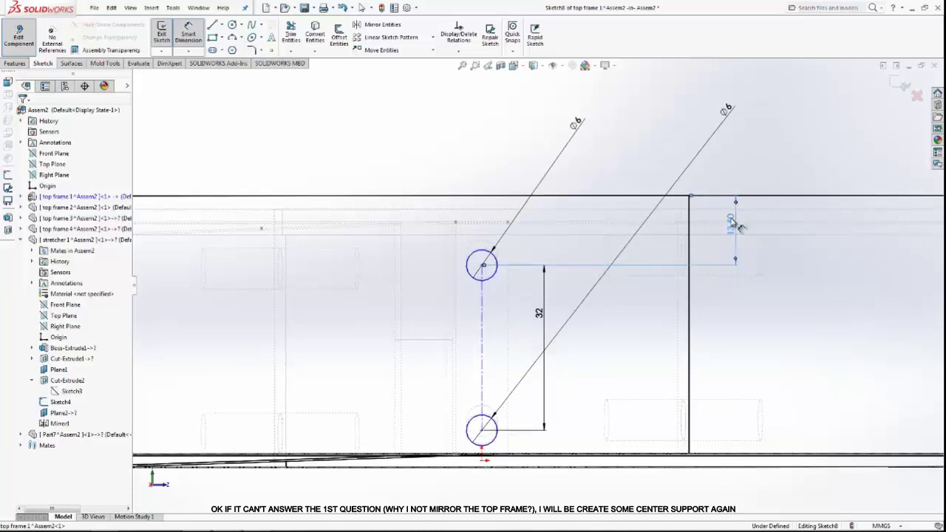
double_click(740, 224)
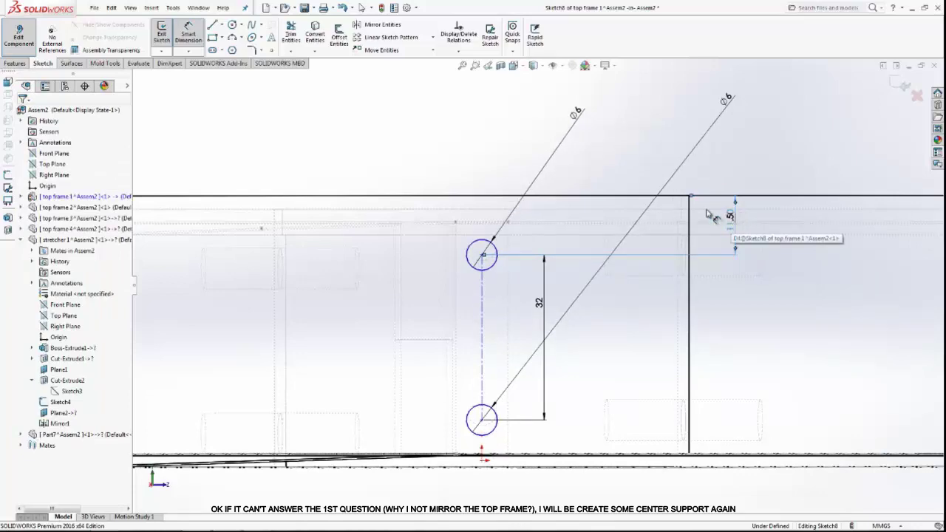
key(Return)
right_click(387, 118)
click(415, 147)
Step: Add a Fix relation to the lower Ø6 hole circle
scroll(507, 194, up, 2)
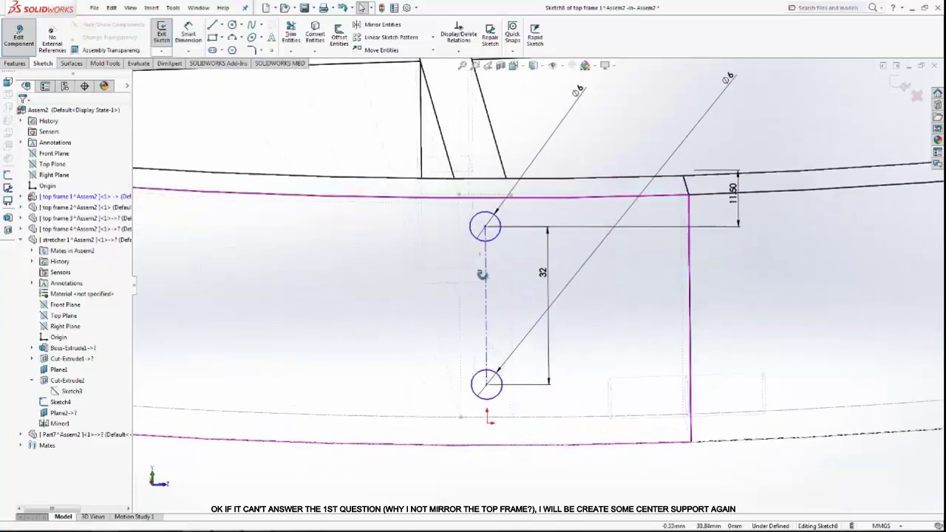
scroll(508, 194, up, 2)
scroll(507, 195, up, 2)
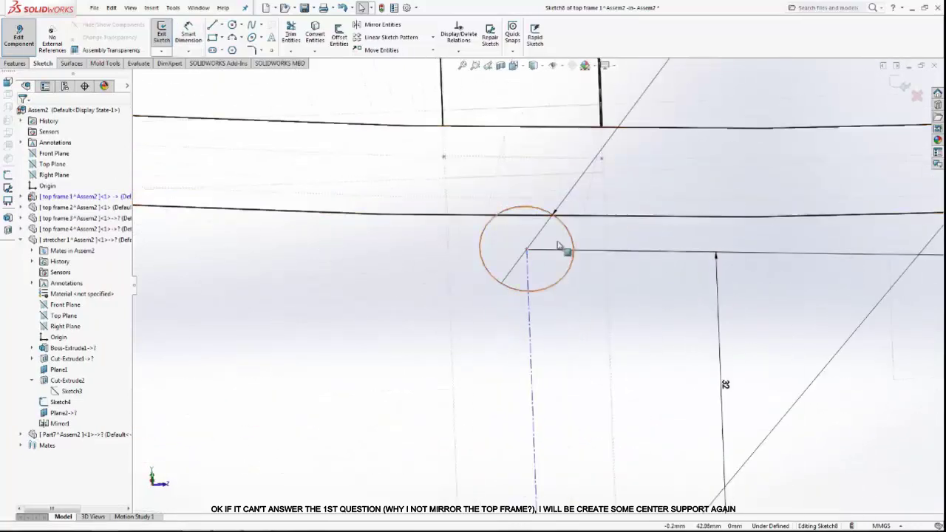
mouse_move(561, 249)
middle_down()
mouse_move(551, 278)
mouse_move(674, 189)
mouse_move(627, 359)
mouse_move(566, 468)
middle_up()
middle_drag(554, 430, 538, 364)
scroll(538, 365, down, 3)
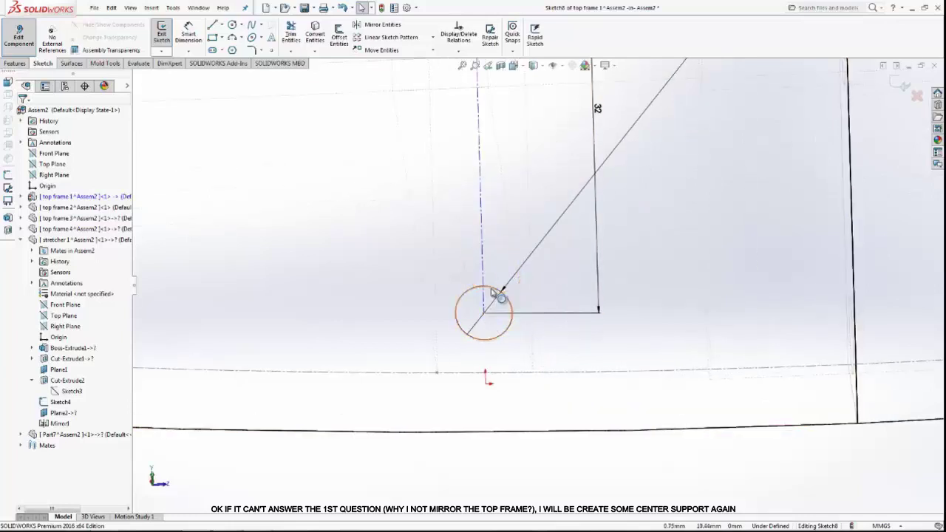
click(492, 292)
click(521, 252)
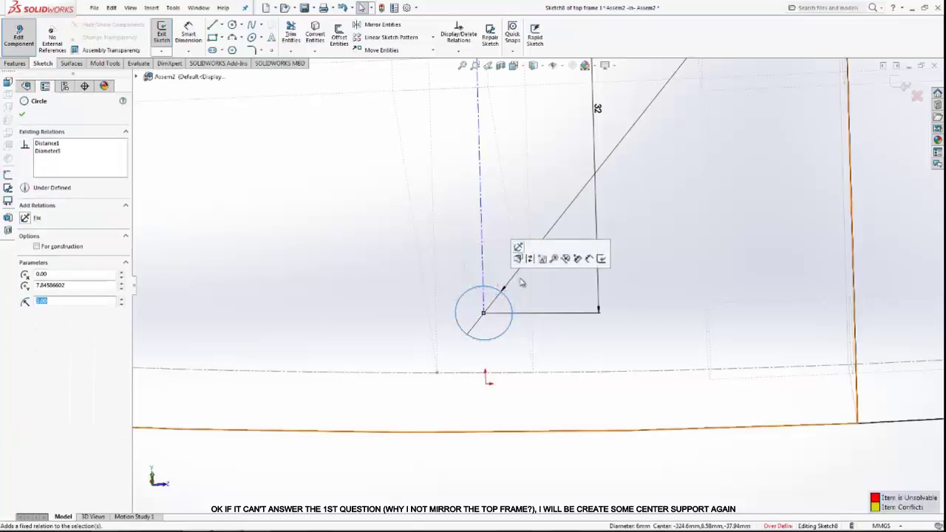
click(494, 442)
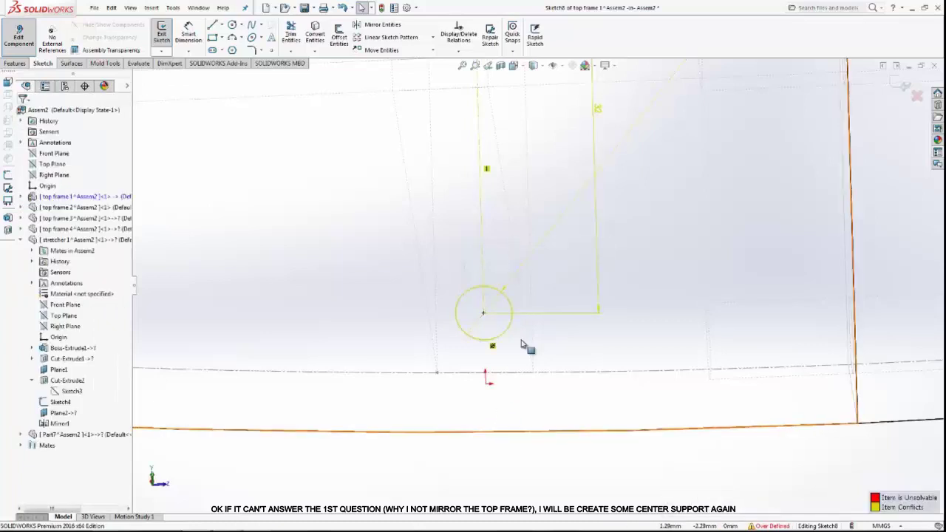
Step: Delete the dimension between the two holes and clear the redundant diameter so Sketch8 is fully defined
click(600, 132)
key(Delete)
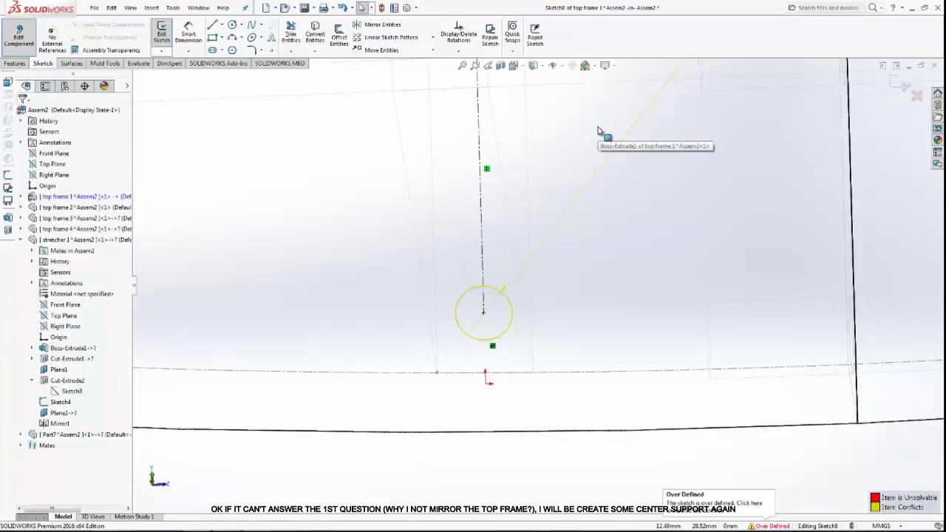
scroll(557, 232, up, 5)
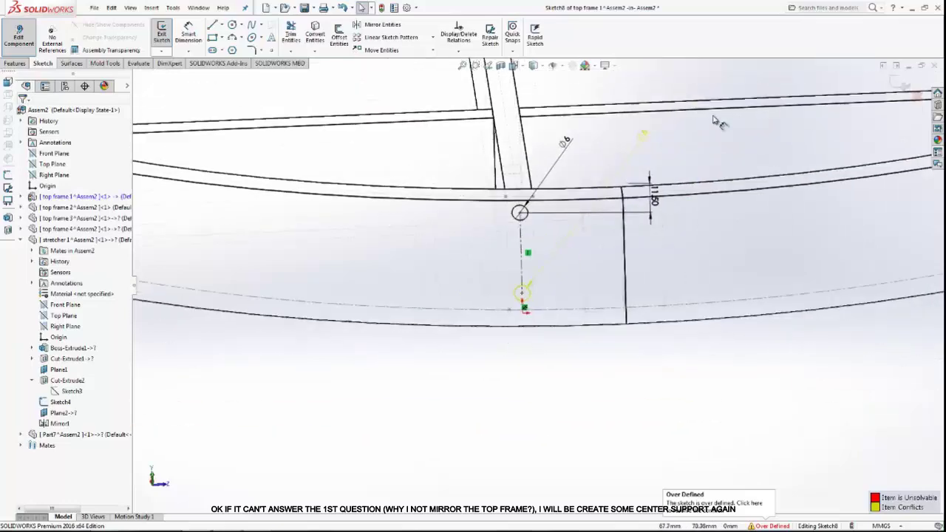
scroll(536, 291, up, 1)
click(625, 158)
key(Escape)
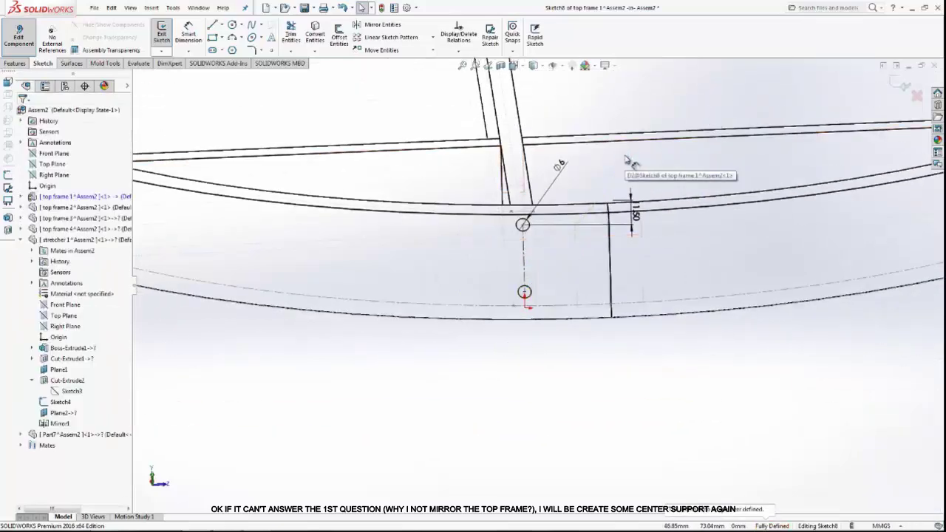
click(28, 64)
Step: Cut Sketch8's two Ø6 holes Blind 8 mm deep into top frame 1, after trying 6 and 7 mm
click(298, 35)
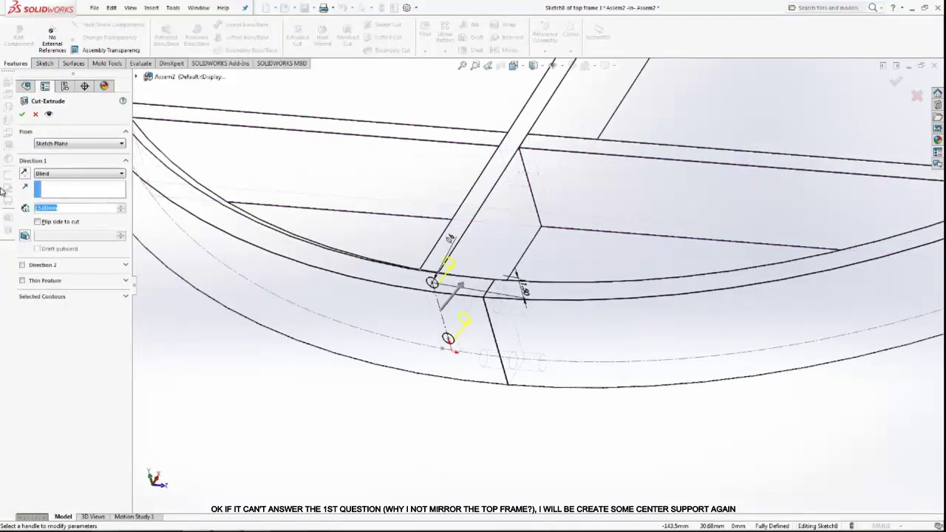
text(6)
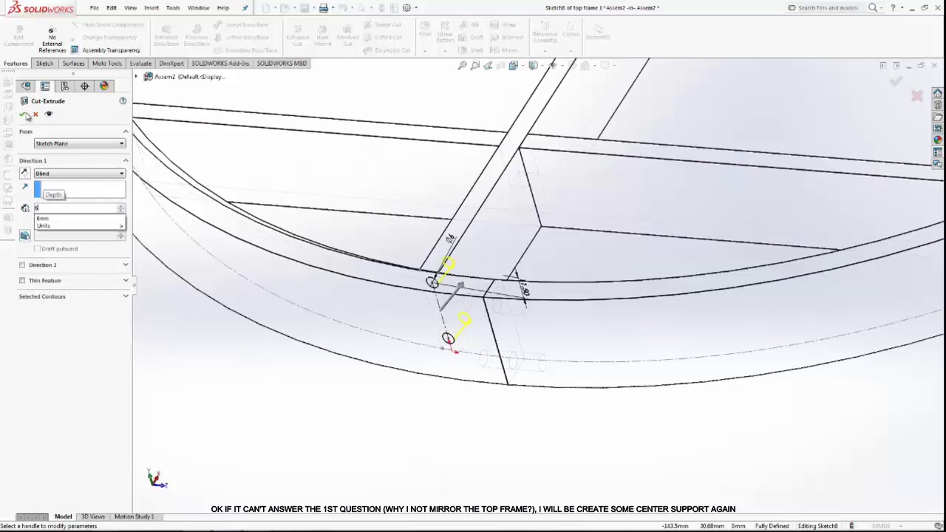
key(Return)
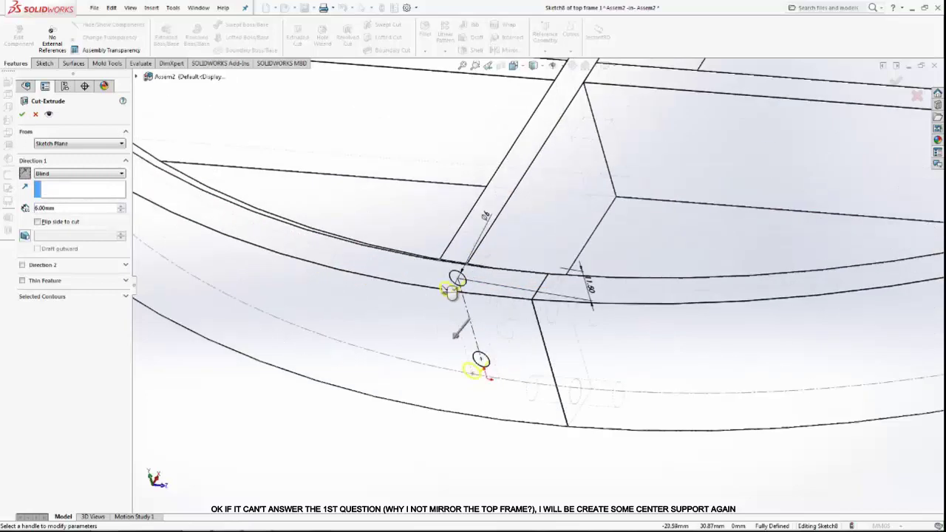
middle_drag(355, 296, 421, 310)
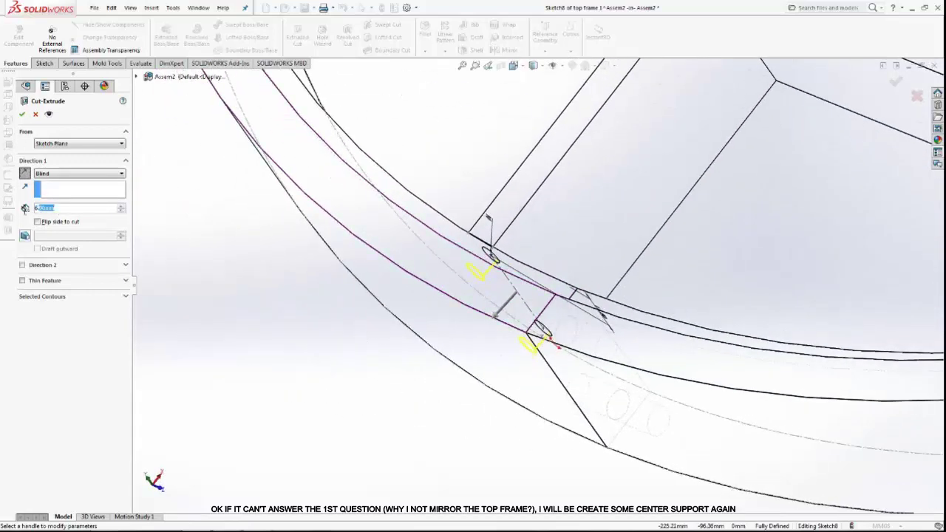
text(7)
key(Return)
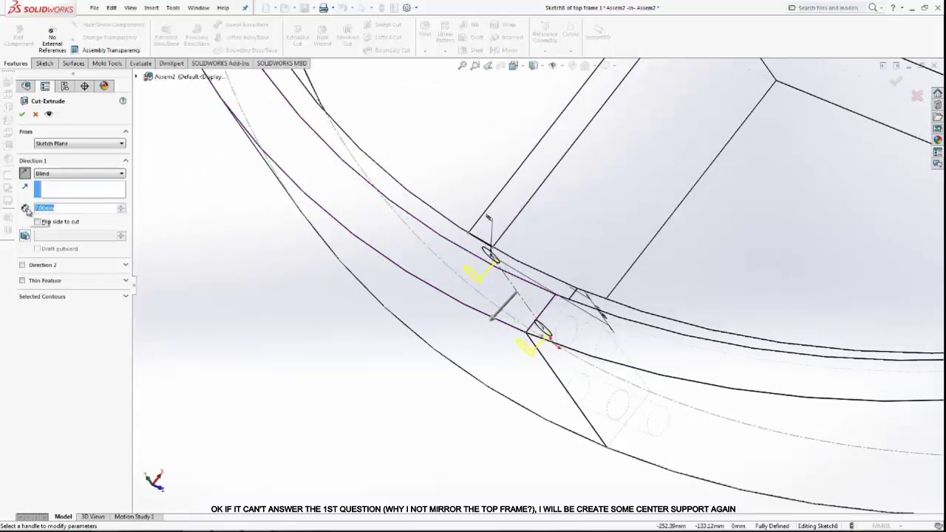
text(8)
key(Return)
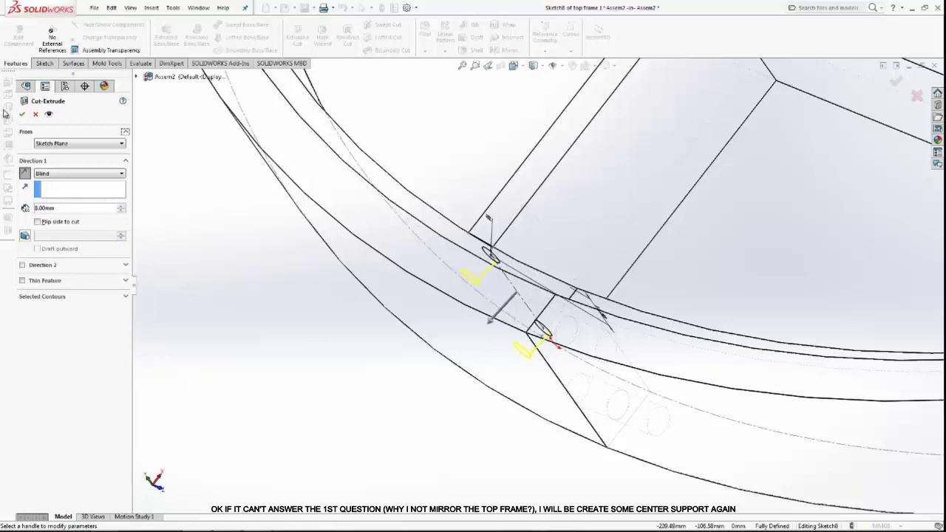
click(21, 113)
mouse_move(345, 196)
middle_down()
mouse_move(473, 274)
mouse_move(583, 237)
mouse_move(242, 478)
middle_up()
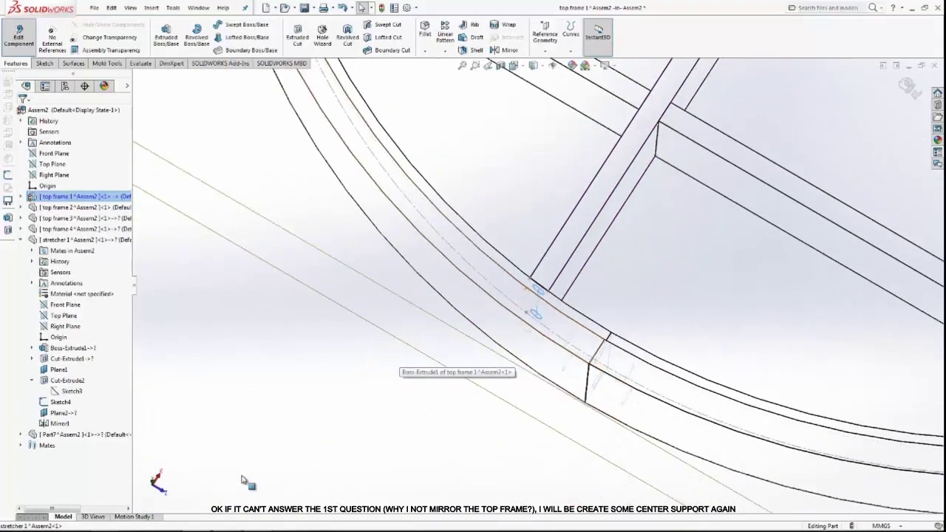
click(243, 481)
scroll(327, 363, down, 5)
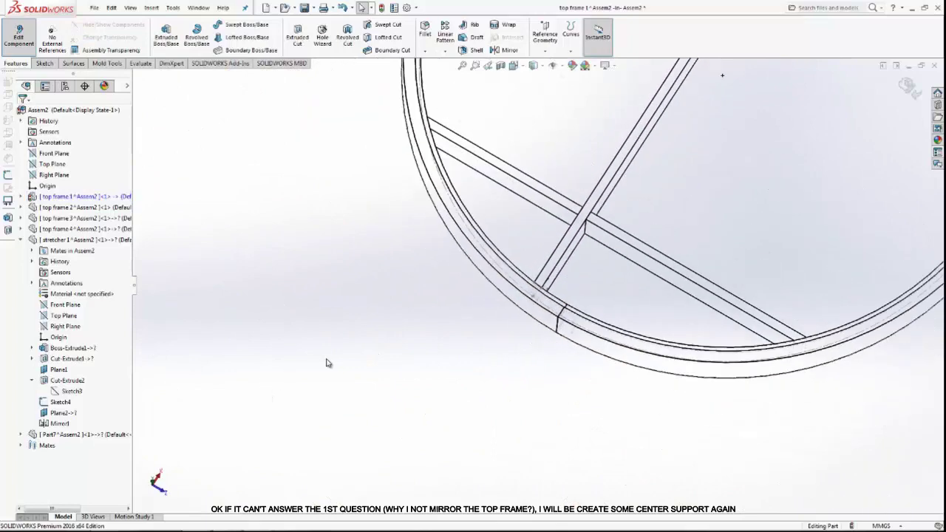
scroll(334, 362, down, 3)
scroll(598, 210, up, 3)
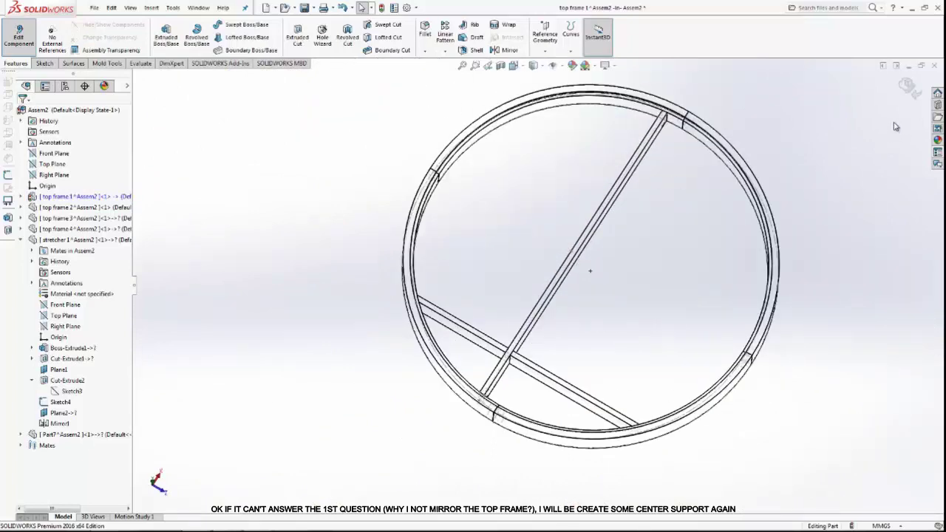
Step: Exit Edit Component back to Assem2 and show the ring frame in a tilted three-quarter view
click(912, 90)
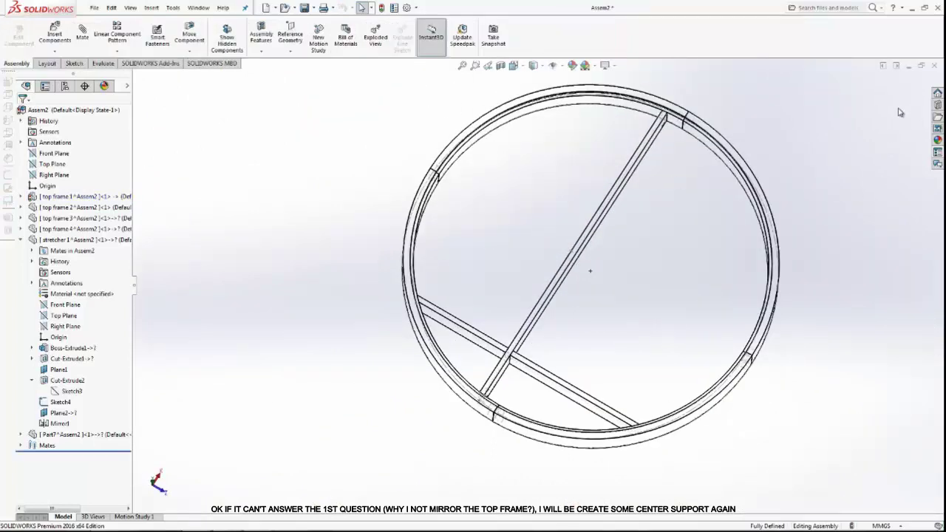
click(513, 65)
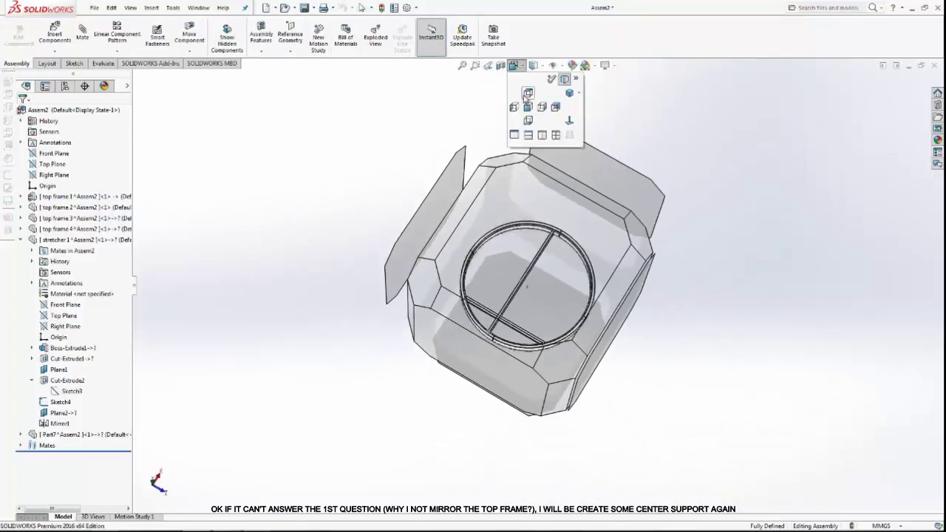
click(553, 111)
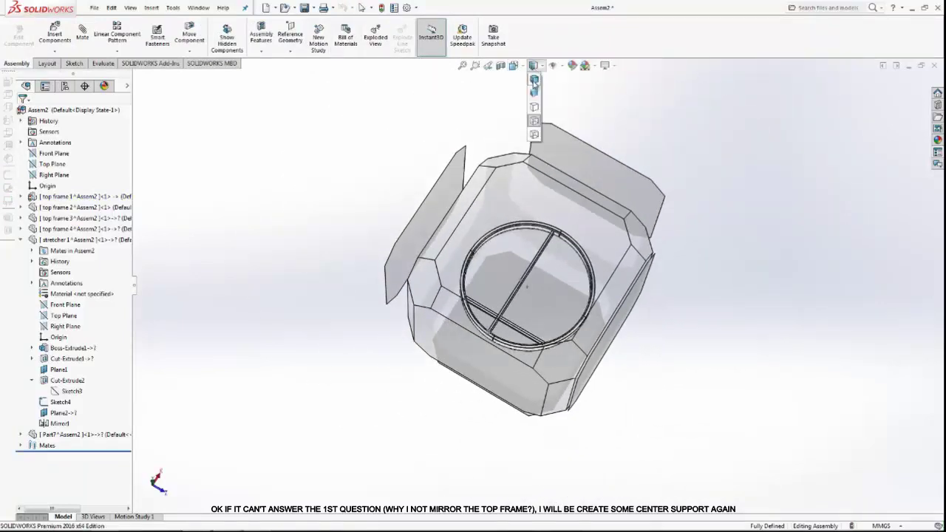
middle_drag(699, 249, 711, 215)
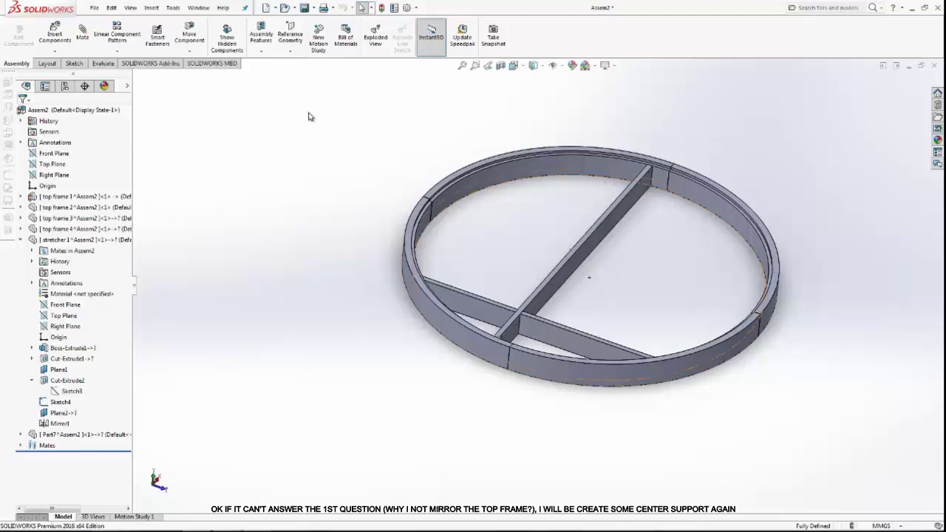
Step: Insert a new part sketched on the stretcher face and draw a line out past the ring
click(68, 50)
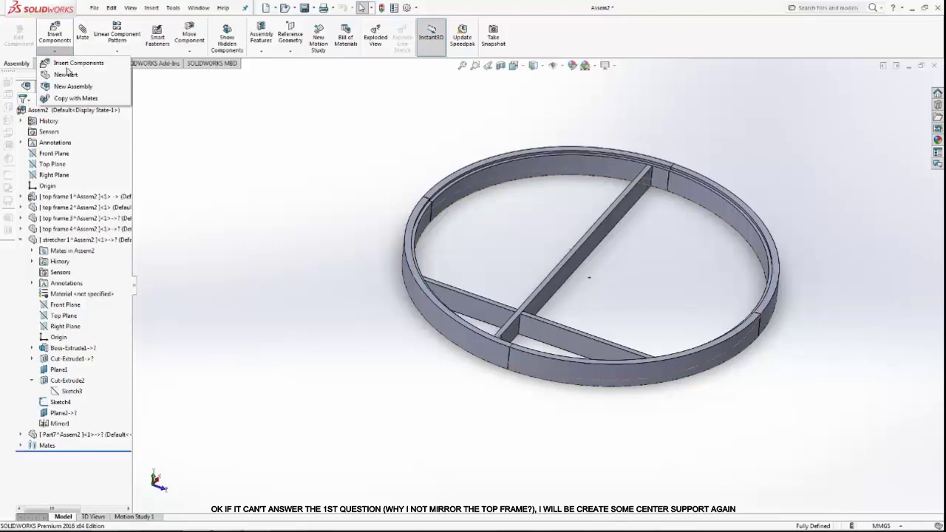
click(74, 74)
click(564, 265)
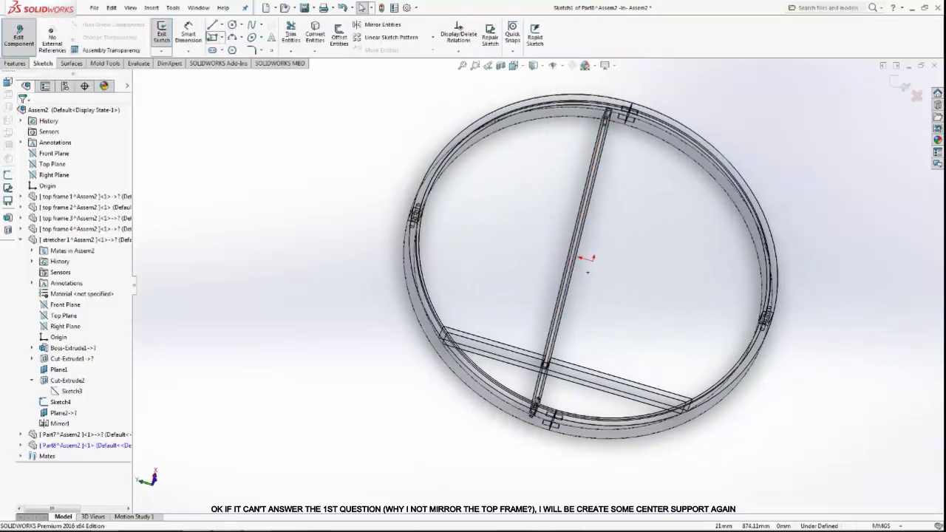
click(212, 25)
click(568, 257)
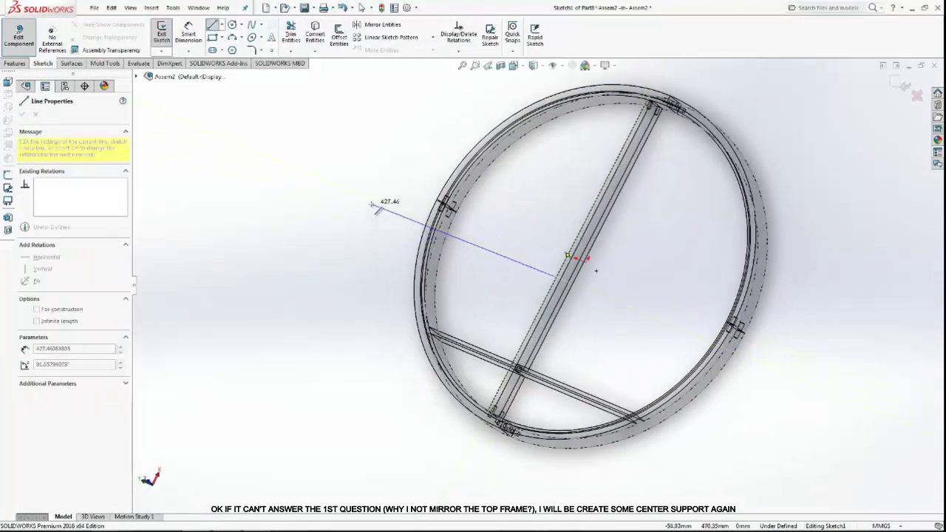
click(360, 213)
right_click(362, 213)
click(422, 214)
key(Escape)
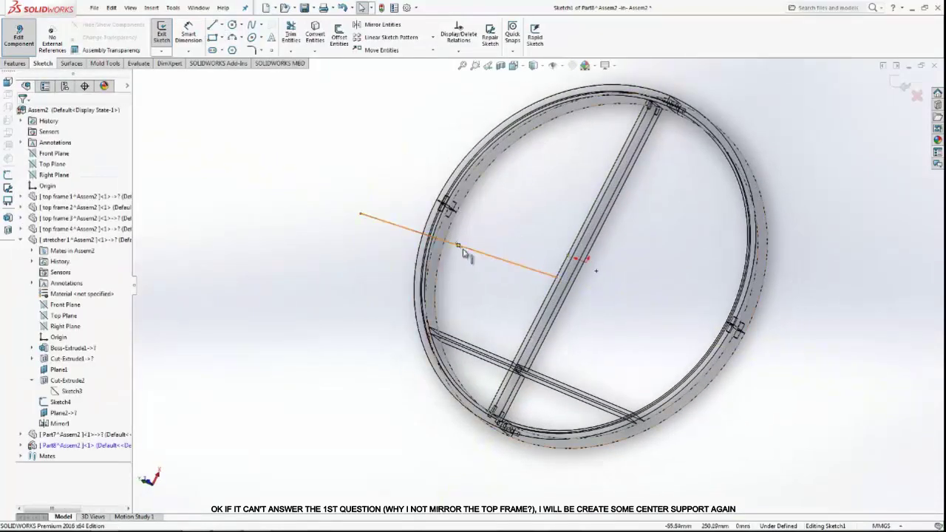
Step: Make the line vertical and move its outer end onto the ring's inner edge
click(476, 254)
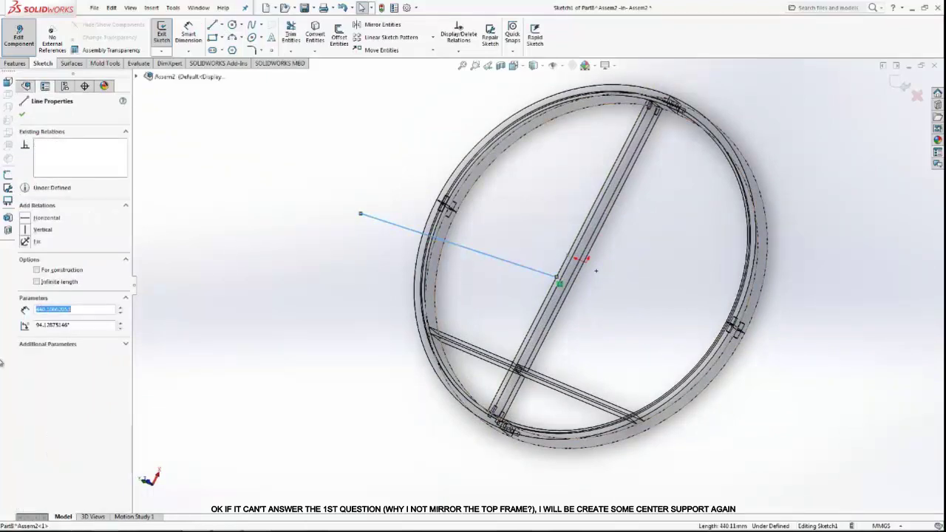
click(26, 229)
click(27, 116)
scroll(510, 255, down, 4)
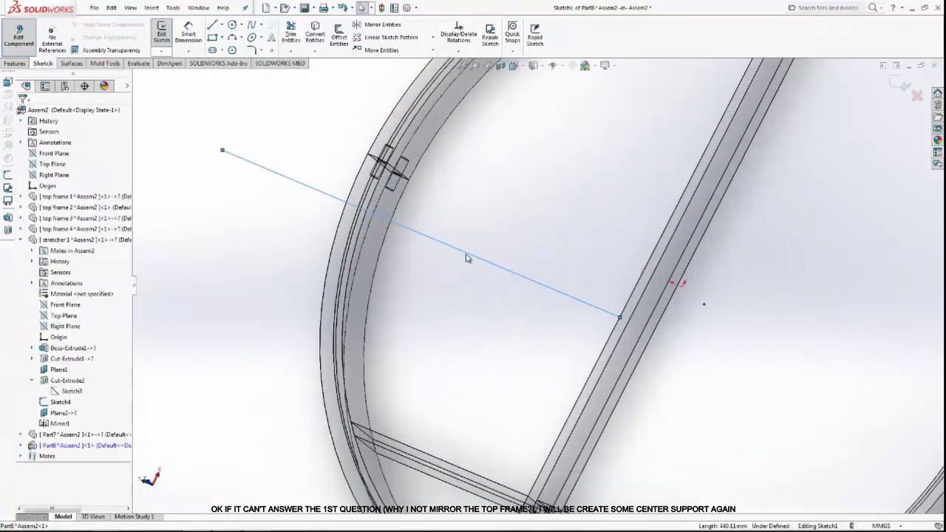
drag(223, 154, 367, 215)
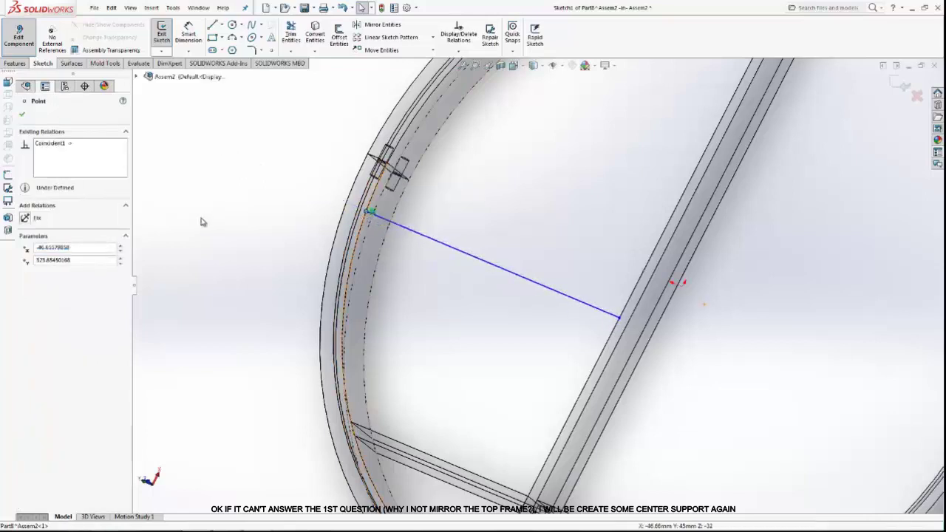
click(251, 238)
Step: Dimension the line 182 mm from the lower bar
click(200, 28)
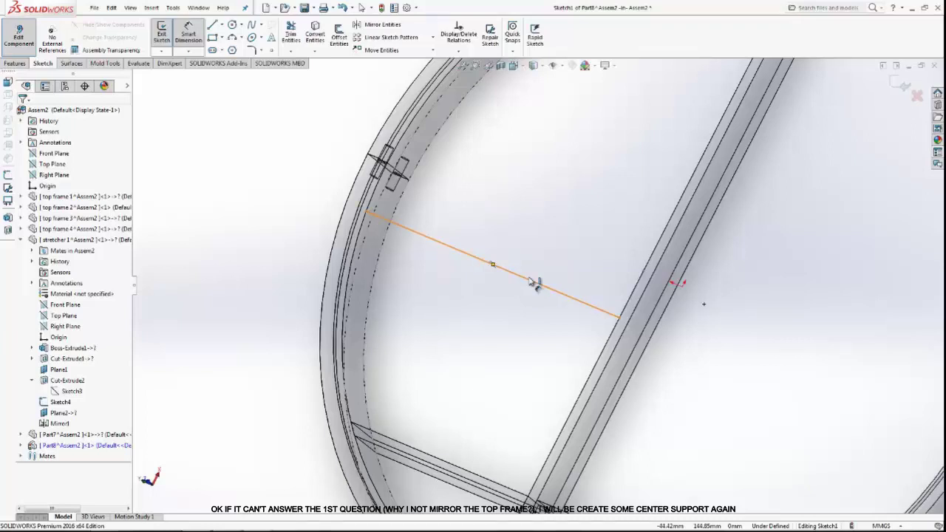
click(531, 285)
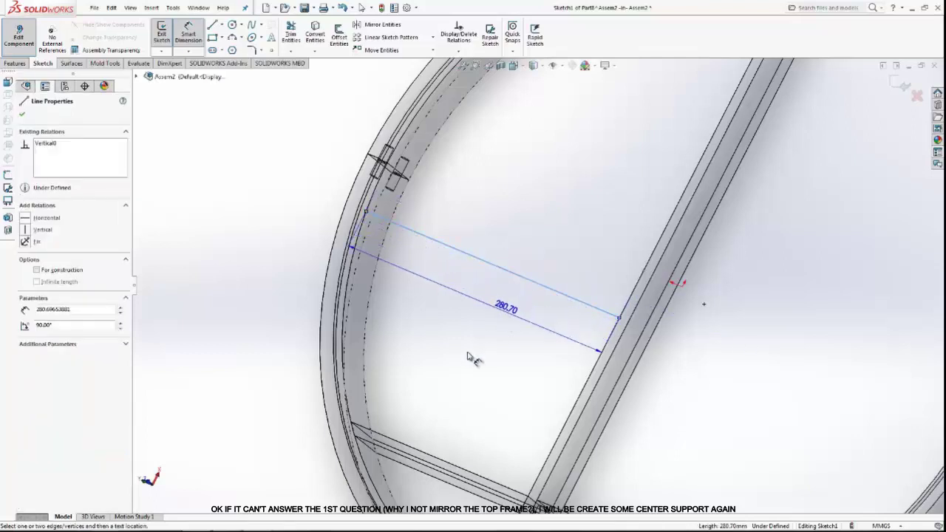
click(461, 470)
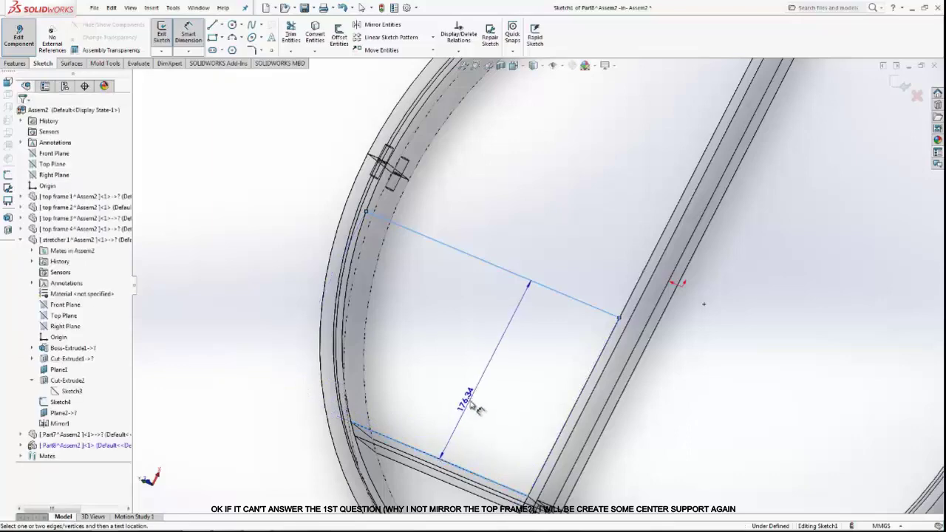
click(469, 399)
key(Return)
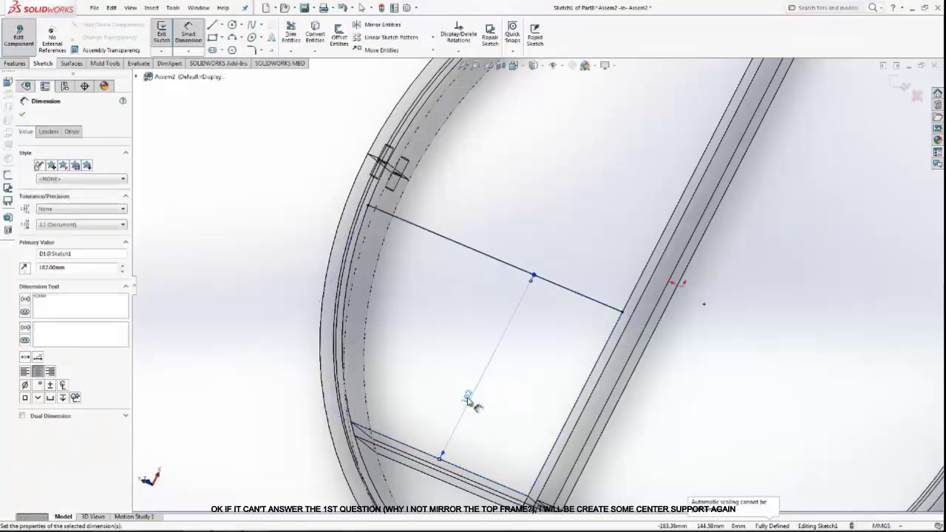
right_click(284, 181)
click(295, 220)
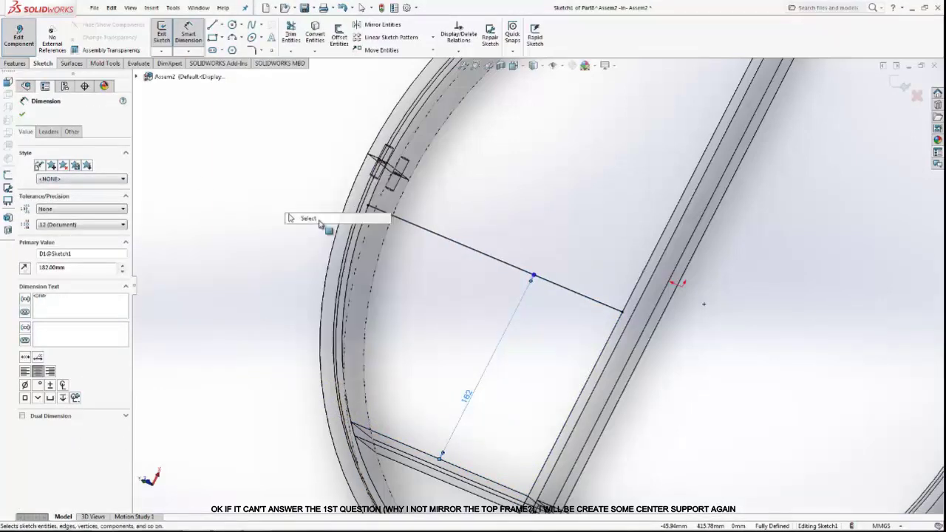
mouse_move(295, 220)
middle_down()
mouse_move(744, 240)
mouse_move(894, 105)
middle_up()
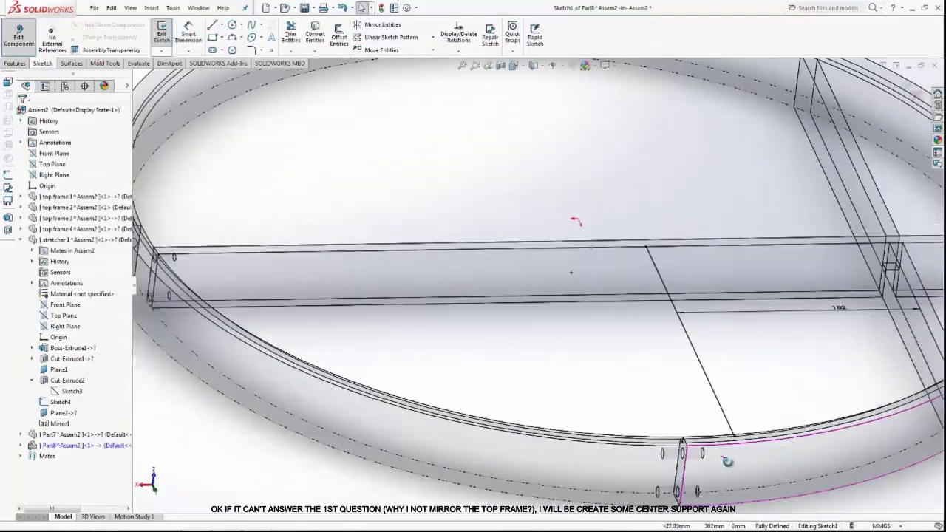
Step: Exit the line sketch and draw a corner rectangle on the stretcher's top face
click(898, 87)
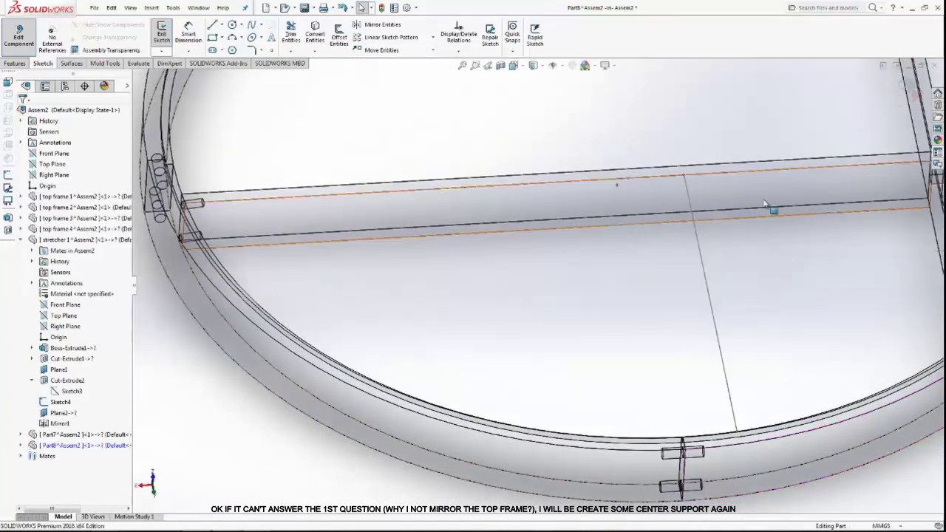
middle_drag(654, 273, 678, 213)
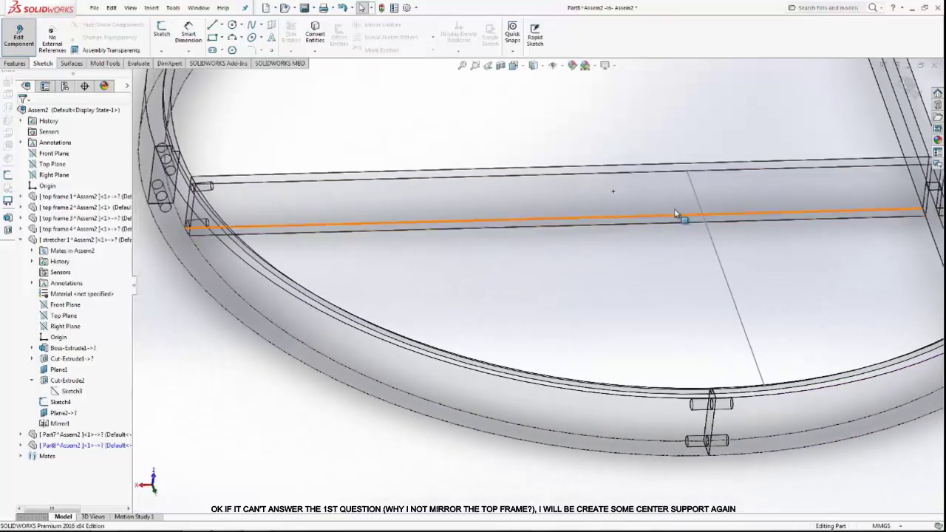
click(675, 205)
click(713, 160)
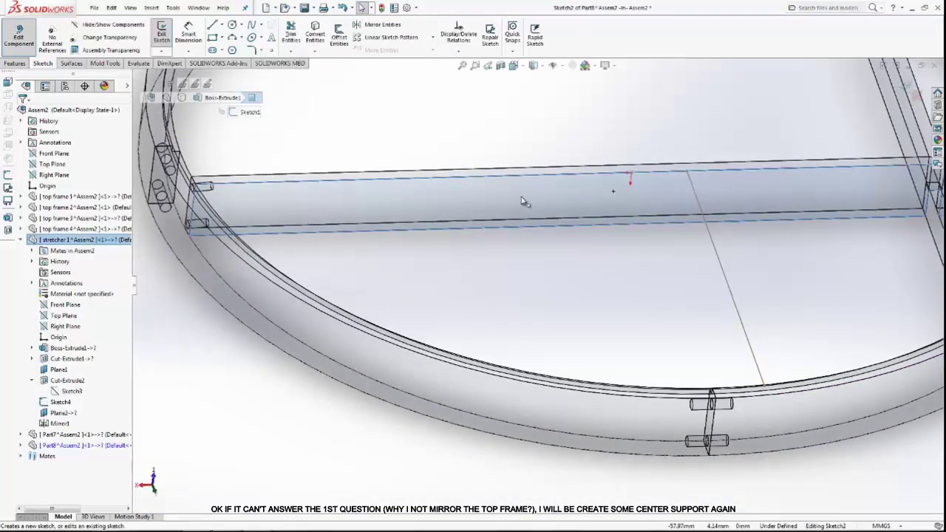
key(r)
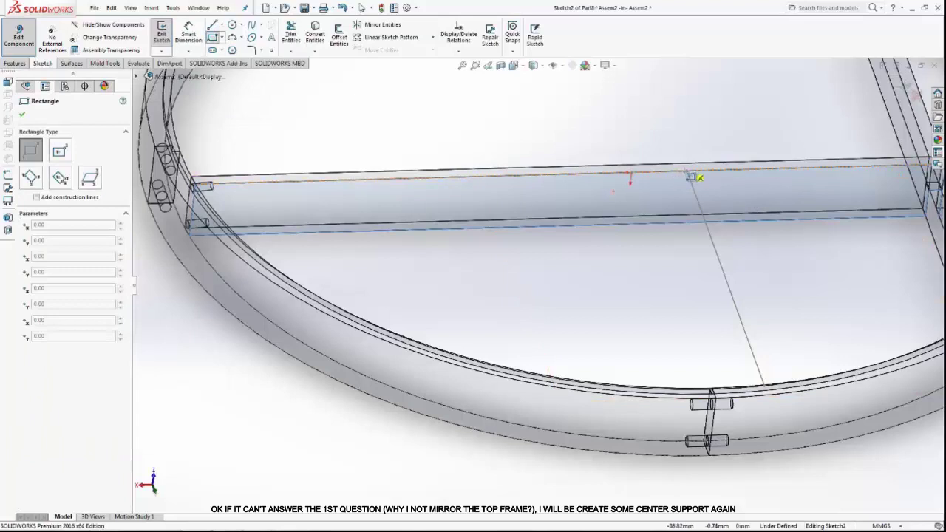
click(687, 173)
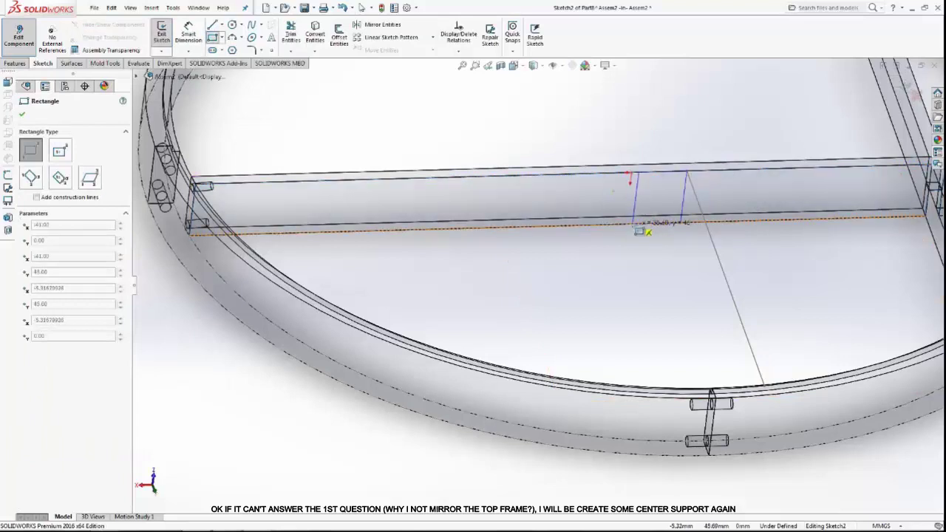
click(632, 223)
Step: Dimension the rectangle's width to 10 mm
click(185, 43)
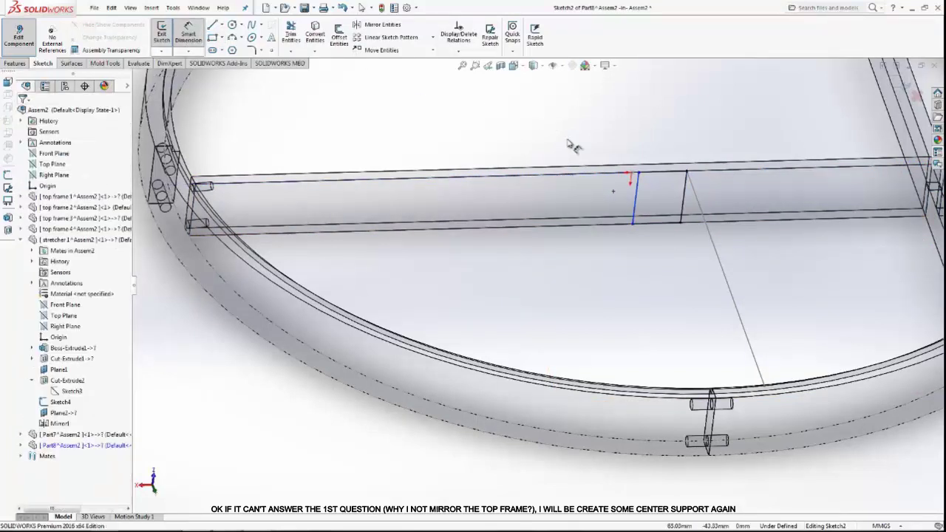
click(652, 165)
click(634, 127)
text(10)
key(Return)
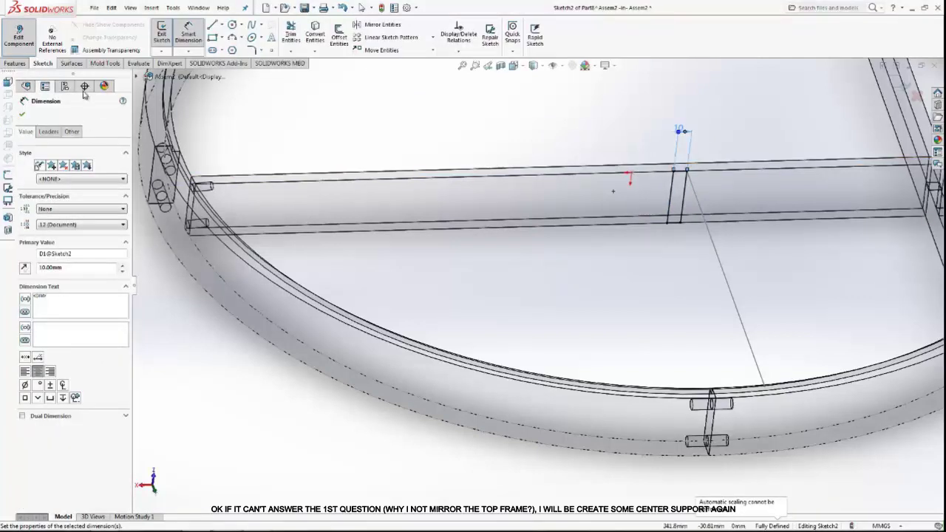
click(11, 65)
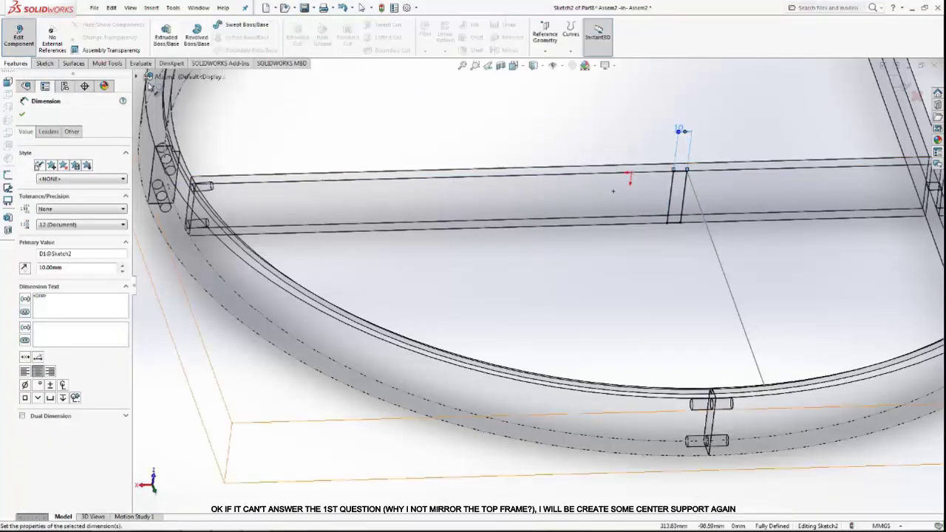
click(23, 115)
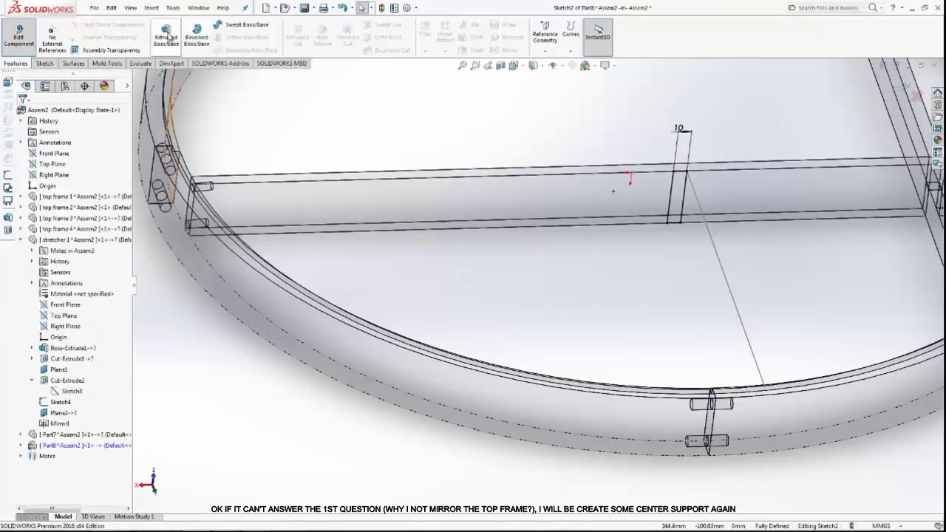
Step: Extrude the rectangle Up To Surface, ending at top frame 1's face
click(167, 35)
click(75, 175)
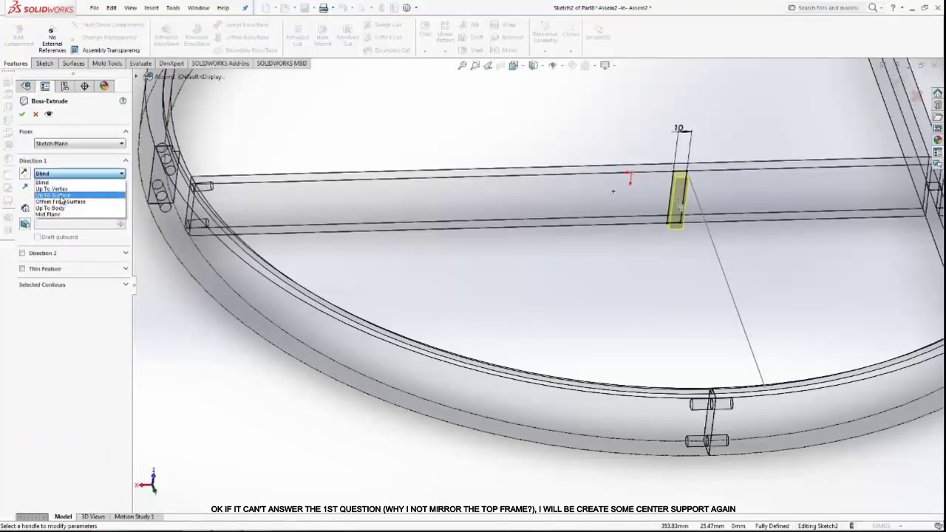
click(53, 195)
middle_drag(724, 348, 766, 472)
click(767, 471)
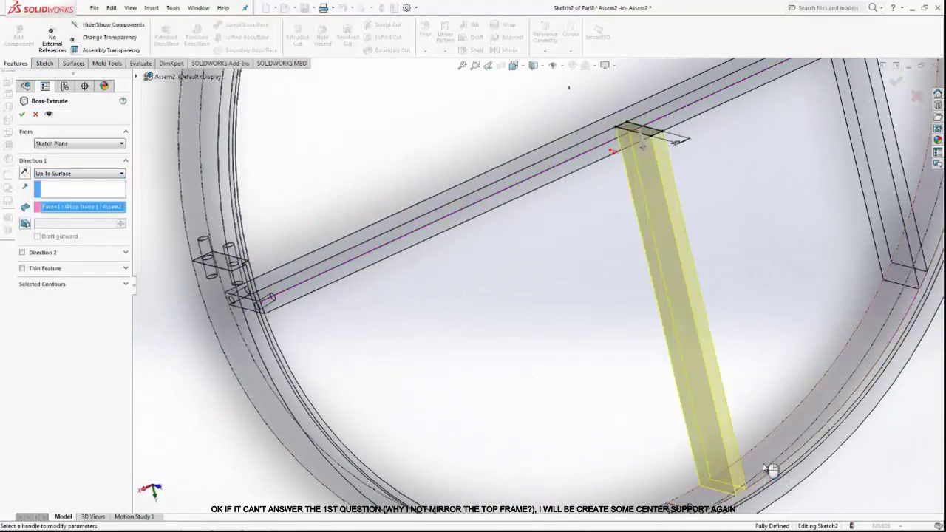
click(22, 116)
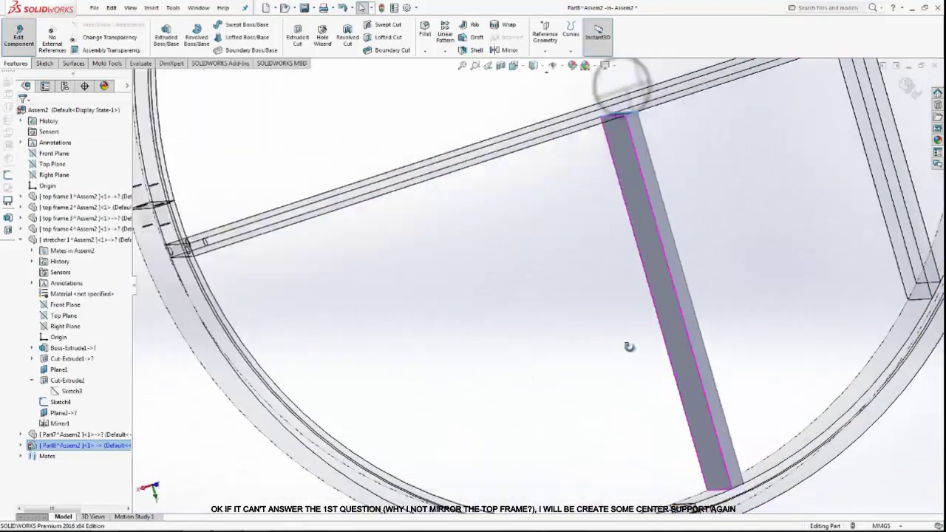
Step: Start a sketch on the support bar's end face and draw two circles, one above the other
mouse_move(675, 335)
middle_down()
mouse_move(620, 311)
mouse_move(832, 260)
mouse_move(581, 270)
middle_up()
scroll(622, 313, up, 5)
scroll(534, 363, down, 5)
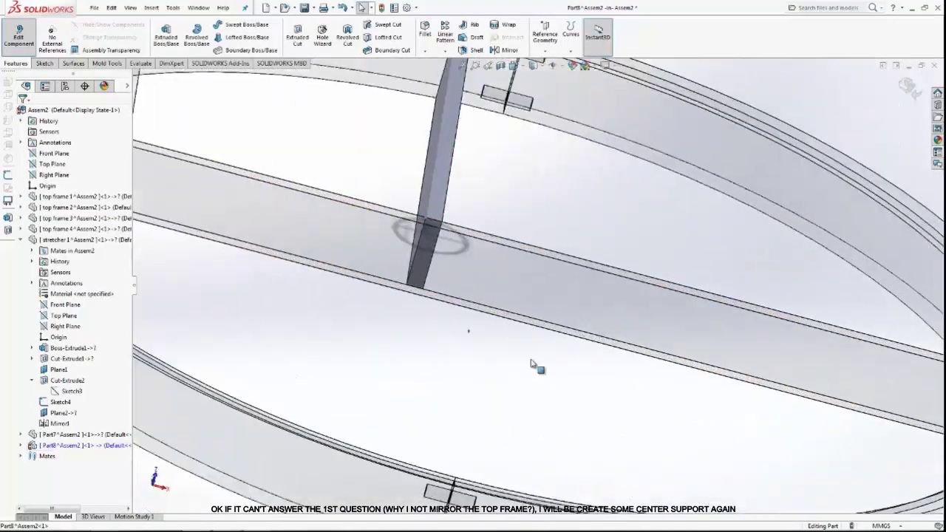
click(425, 258)
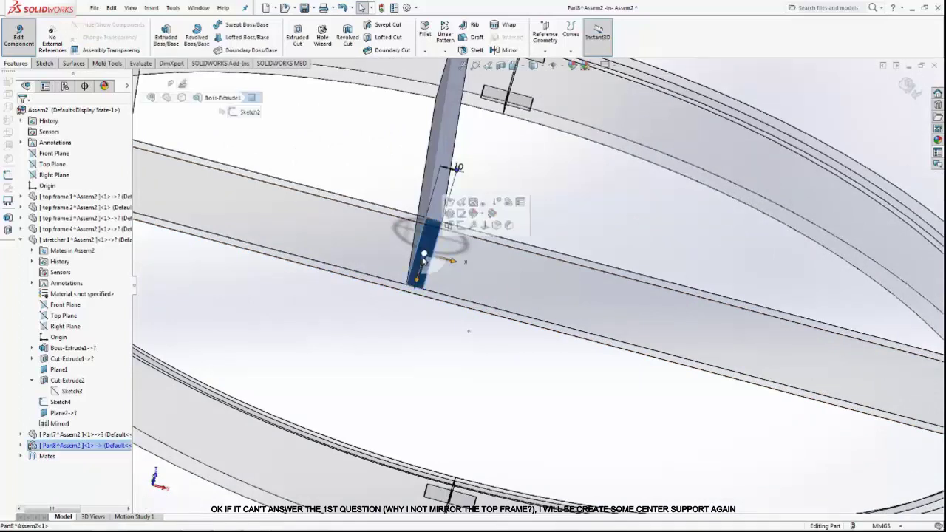
key(s)
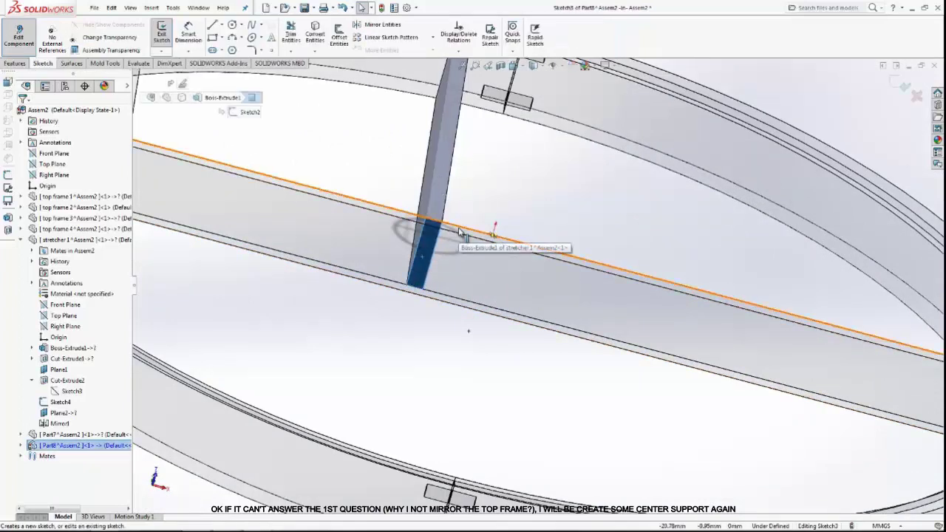
click(232, 24)
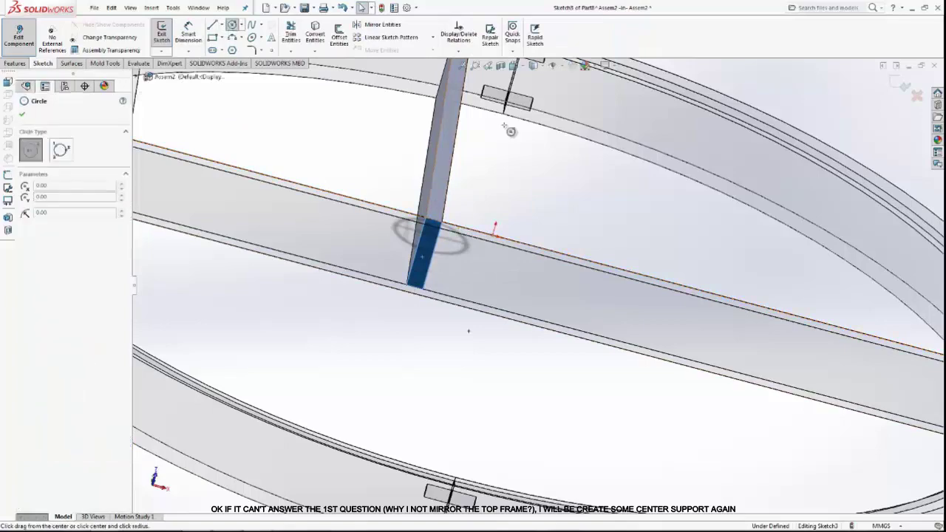
scroll(433, 213, down, 3)
middle_drag(433, 213, 437, 305)
scroll(437, 305, up, 5)
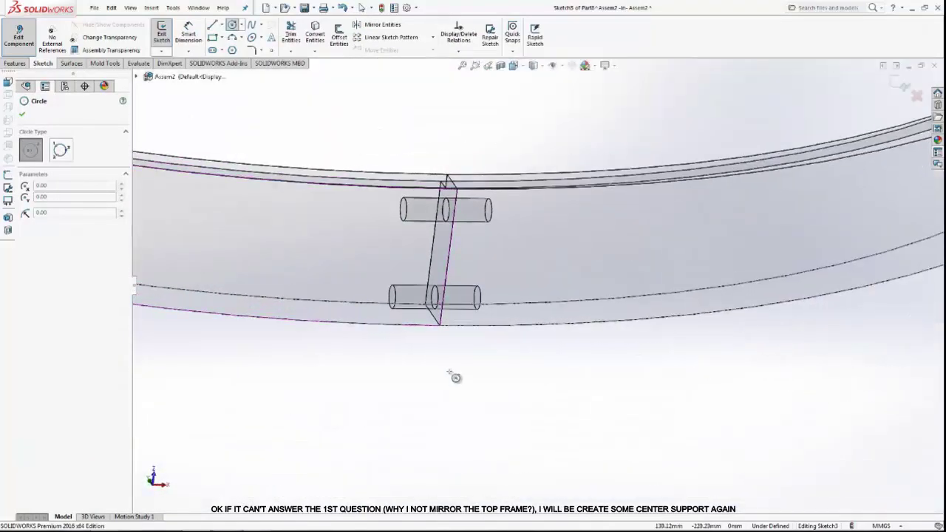
middle_drag(452, 376, 426, 307)
scroll(426, 306, down, 5)
scroll(399, 274, down, 2)
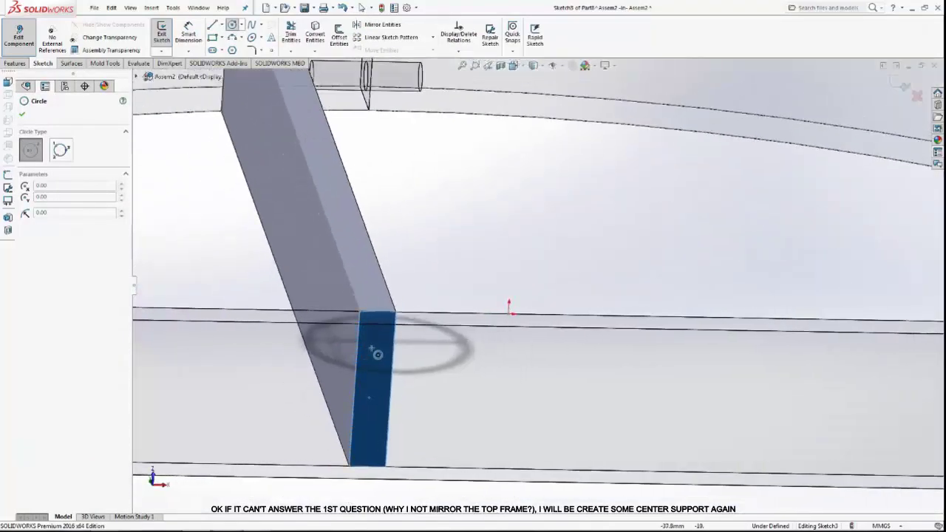
click(377, 346)
click(391, 345)
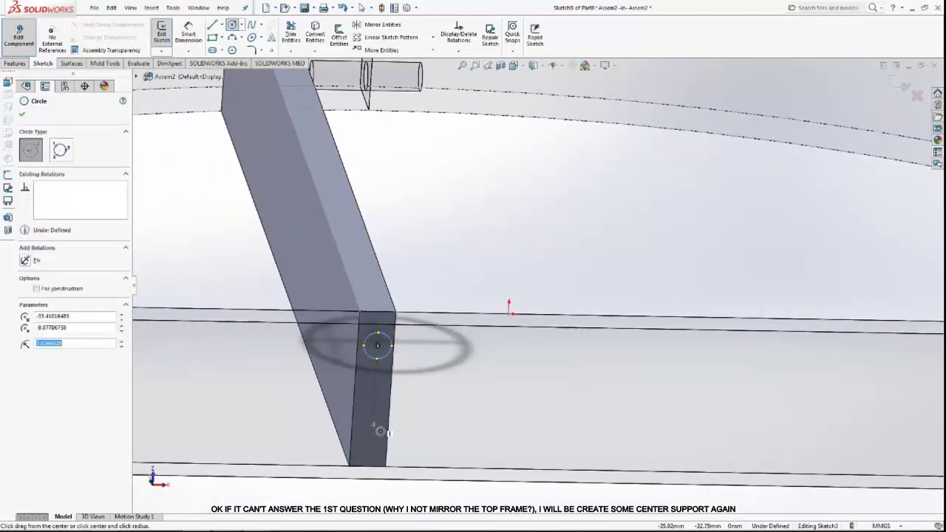
click(373, 425)
click(379, 439)
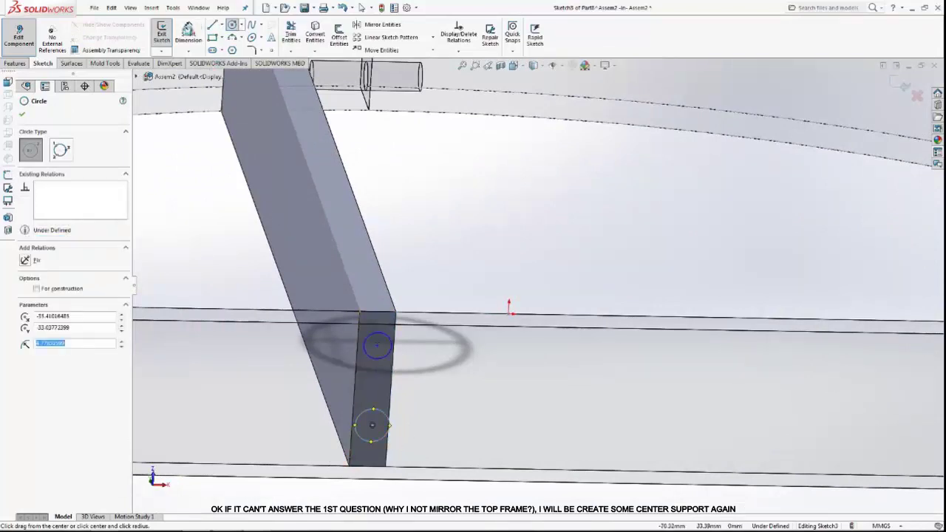
Step: Dimension both circles to Ø6 mm and their spacing to 32 mm
click(188, 29)
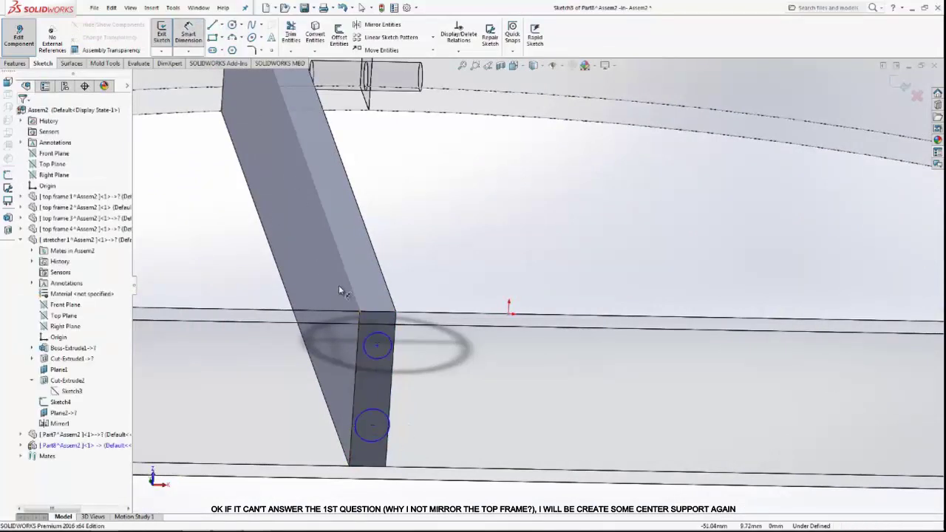
click(388, 342)
click(432, 277)
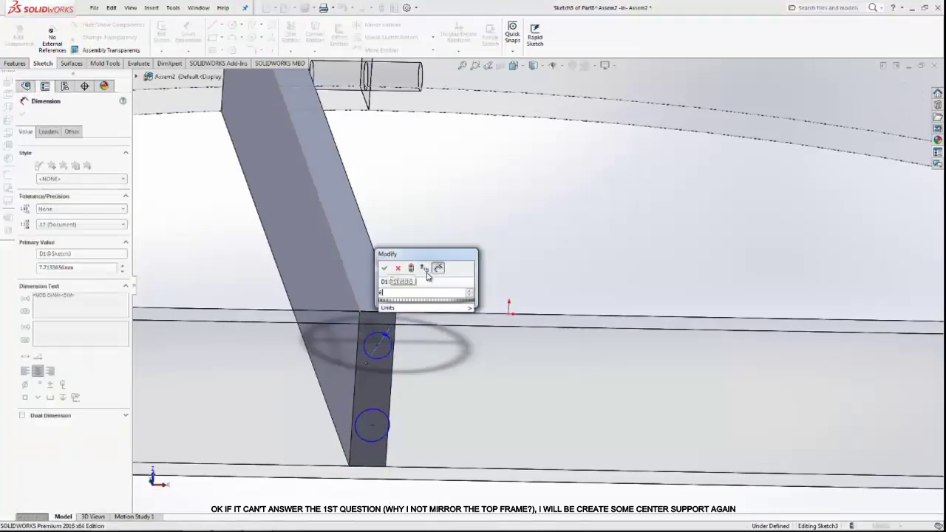
key(Return)
click(384, 419)
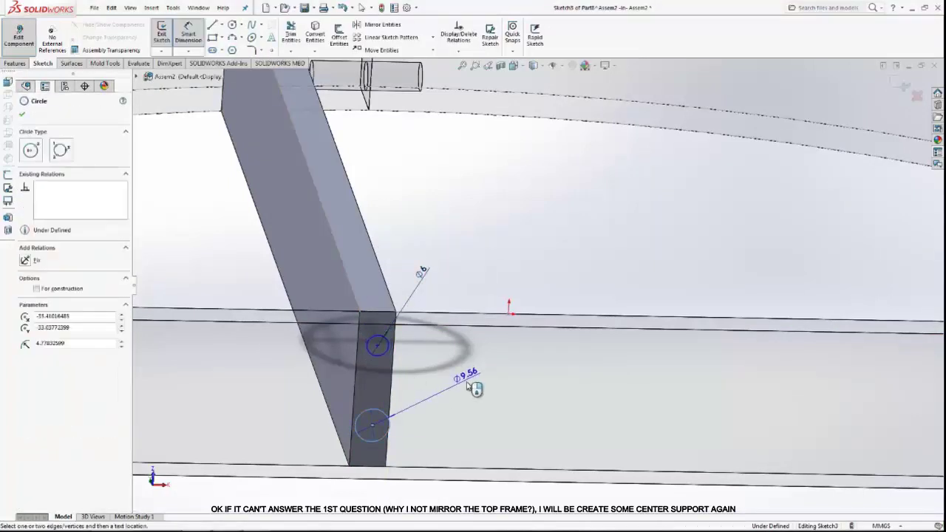
click(458, 379)
text(6)
key(Return)
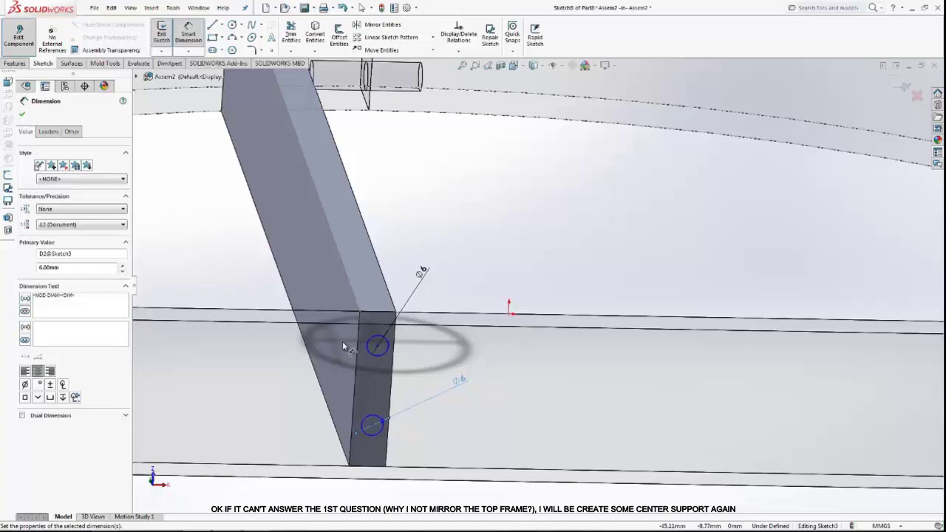
click(376, 356)
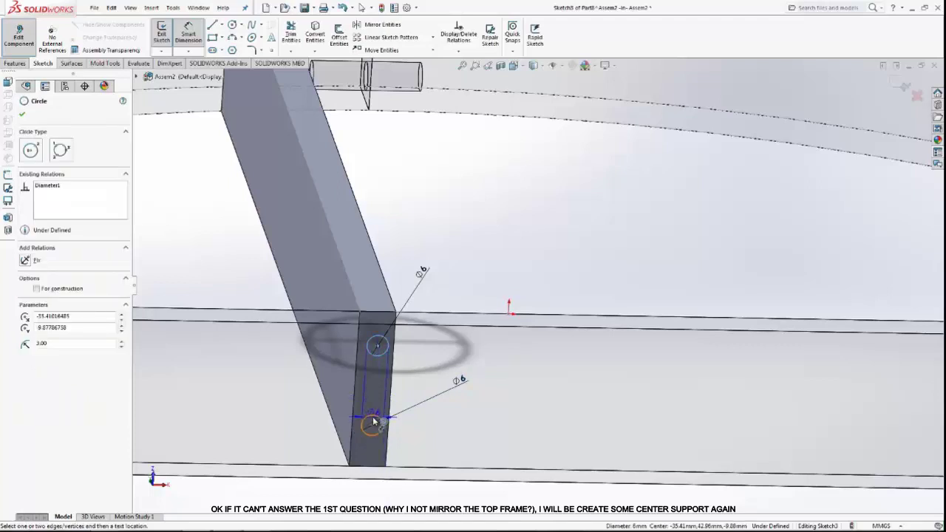
click(371, 425)
click(515, 389)
text(32)
key(Return)
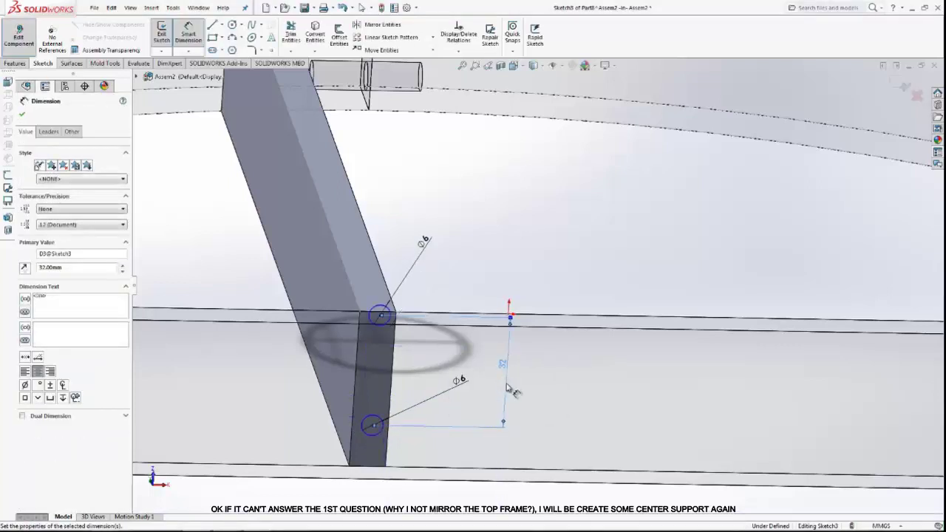
right_click(501, 226)
click(517, 268)
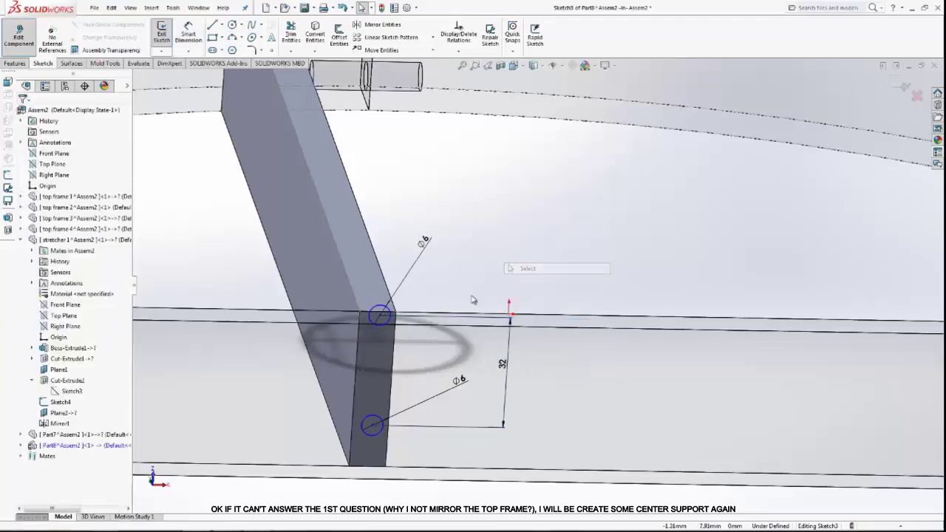
Step: Draw a centreline between the circle centres and another from the face's top to bottom corner
click(221, 25)
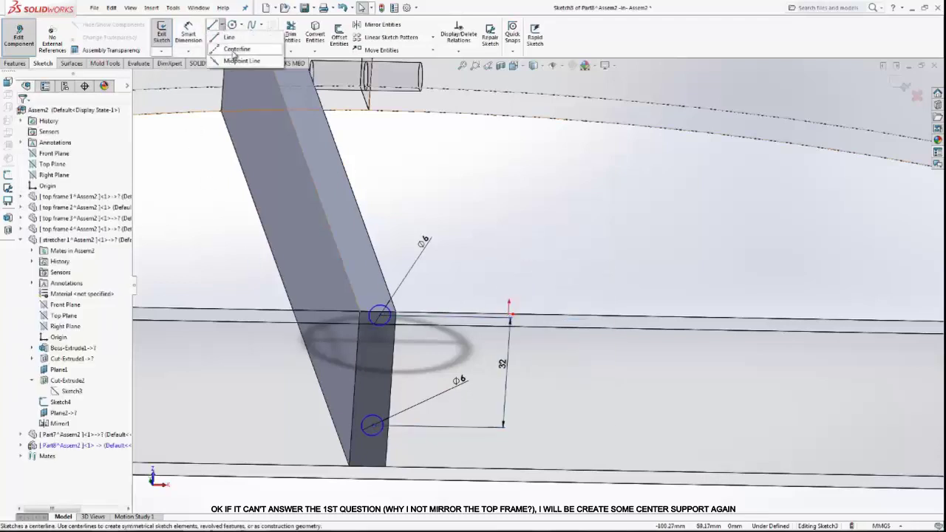
click(235, 37)
click(378, 317)
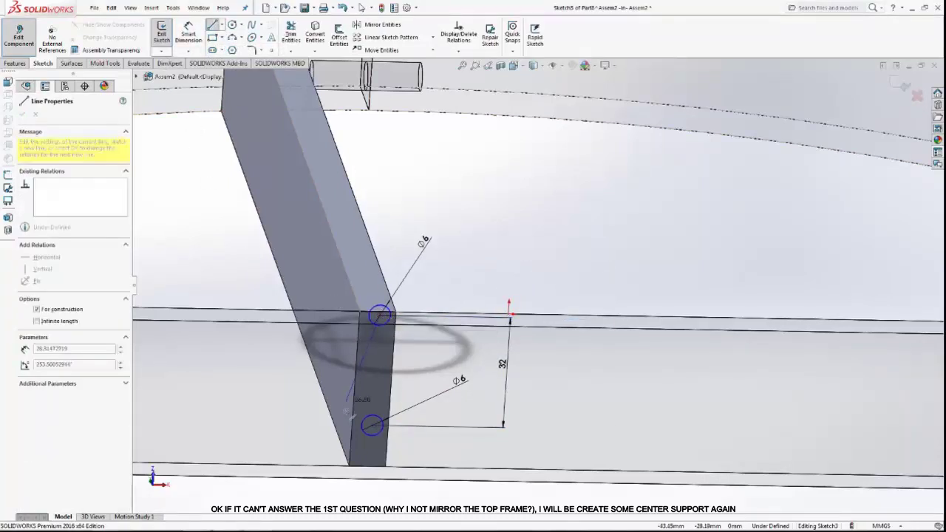
click(372, 424)
right_click(479, 229)
click(501, 233)
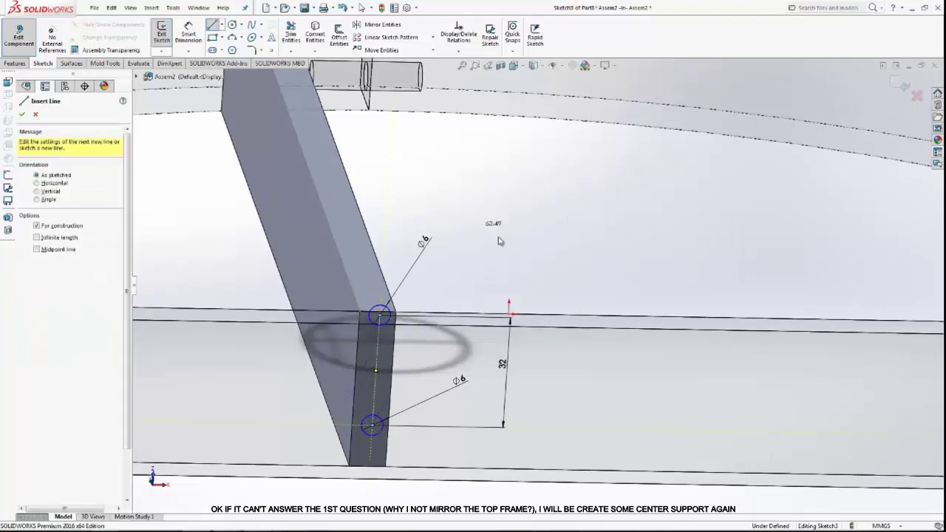
click(376, 374)
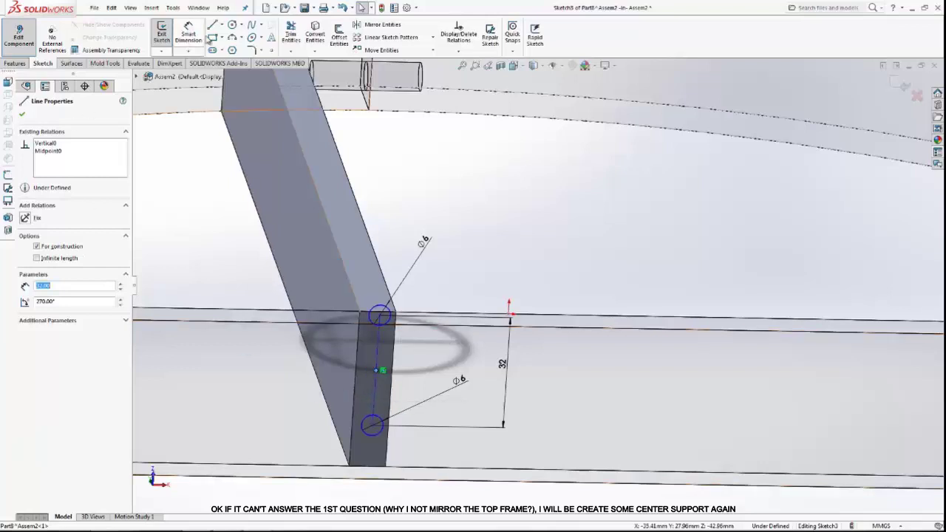
click(220, 25)
click(247, 44)
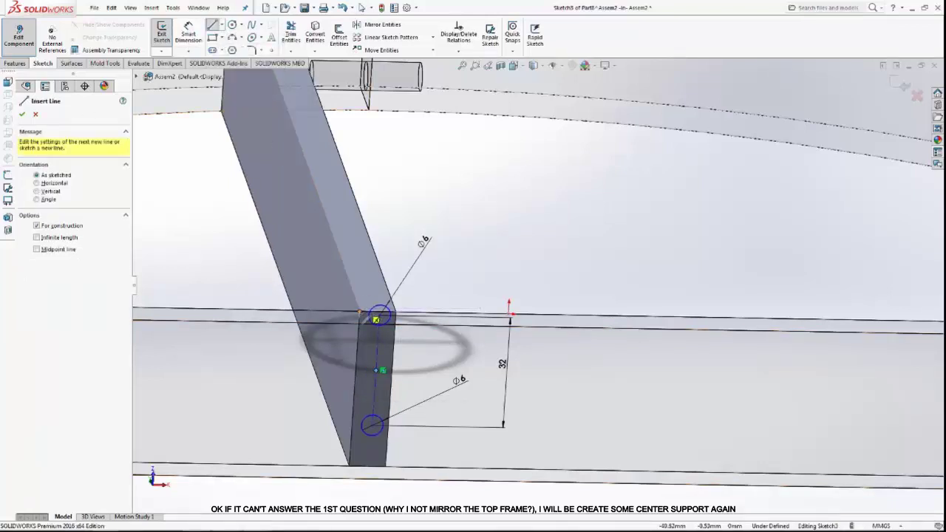
click(376, 319)
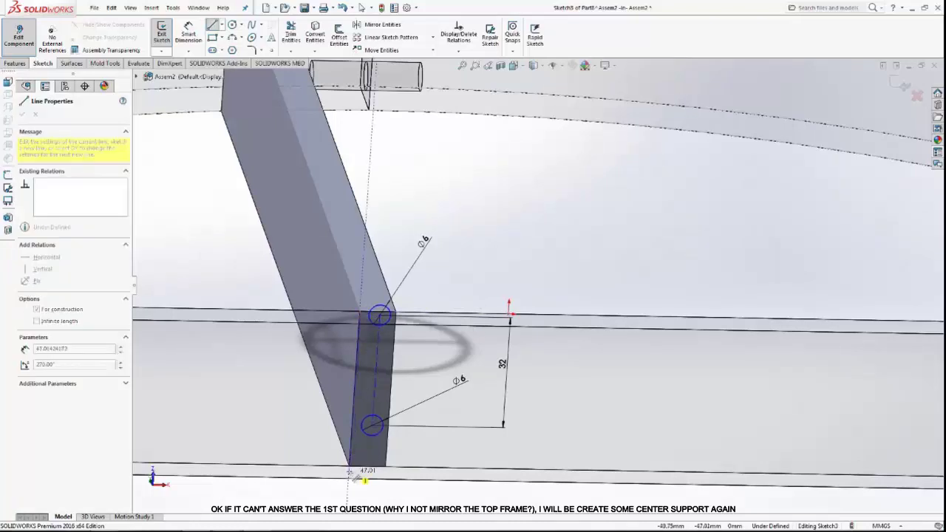
click(350, 467)
right_click(353, 390)
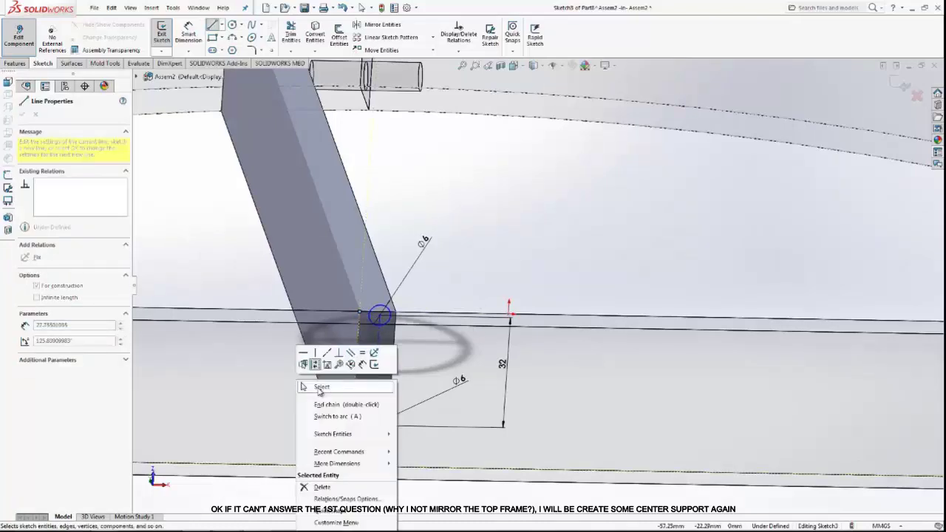
click(352, 385)
Step: Add Horizontal and Vertical relations between the centreline midpoints, circle centre and top edge to fully define the sketch
click(360, 388)
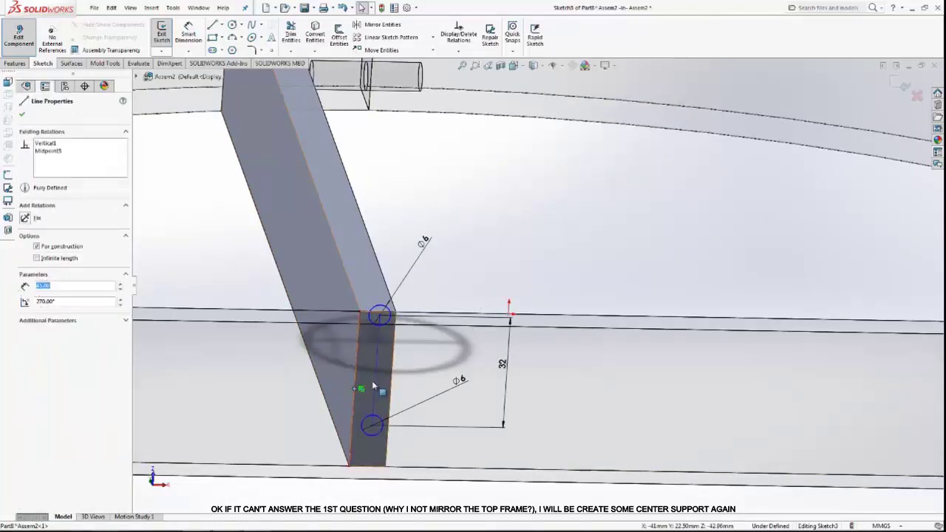
ctrl+click(382, 370)
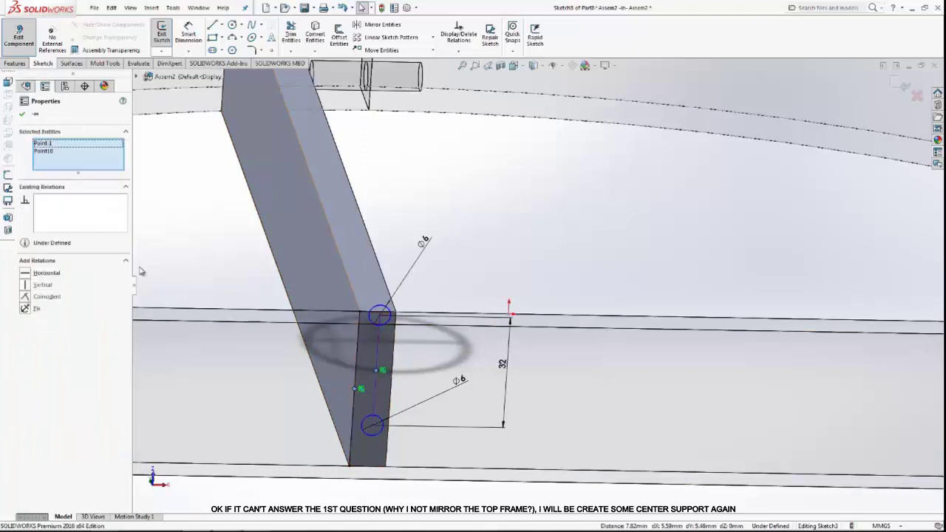
click(25, 274)
click(270, 236)
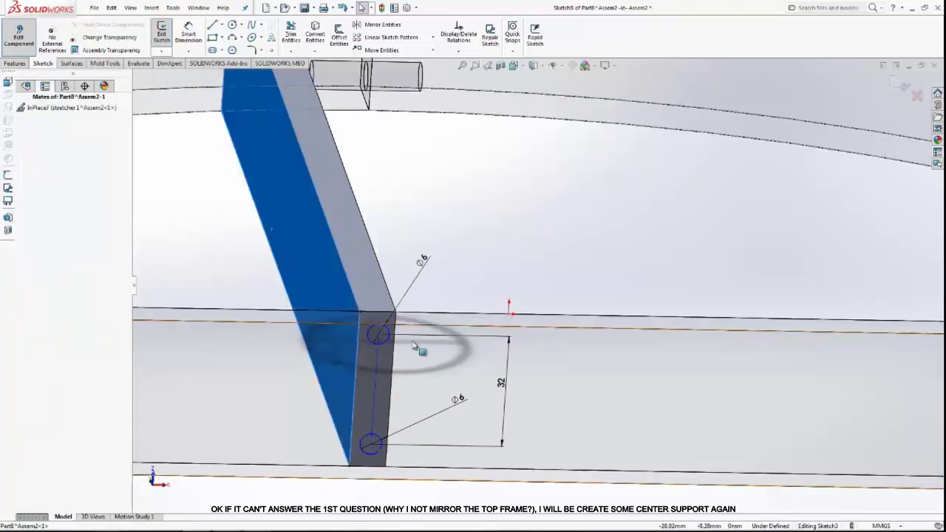
click(380, 336)
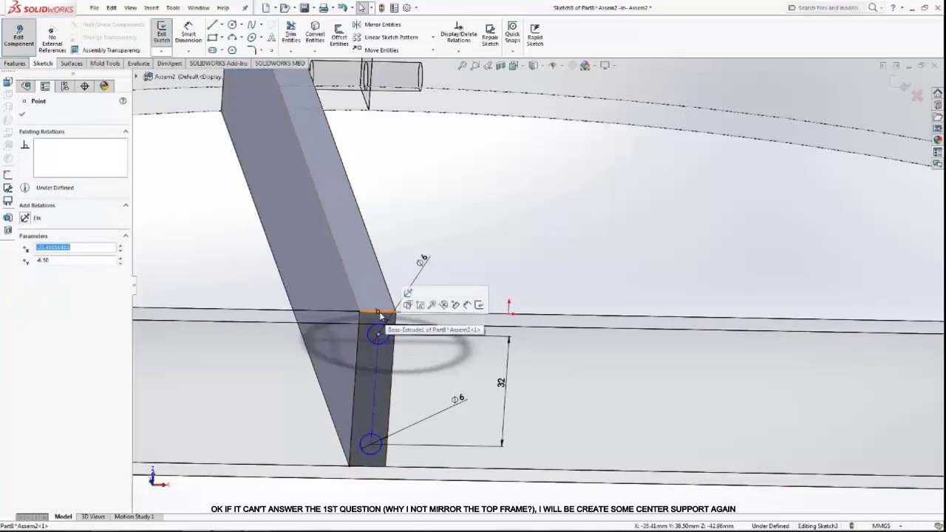
ctrl+click(378, 315)
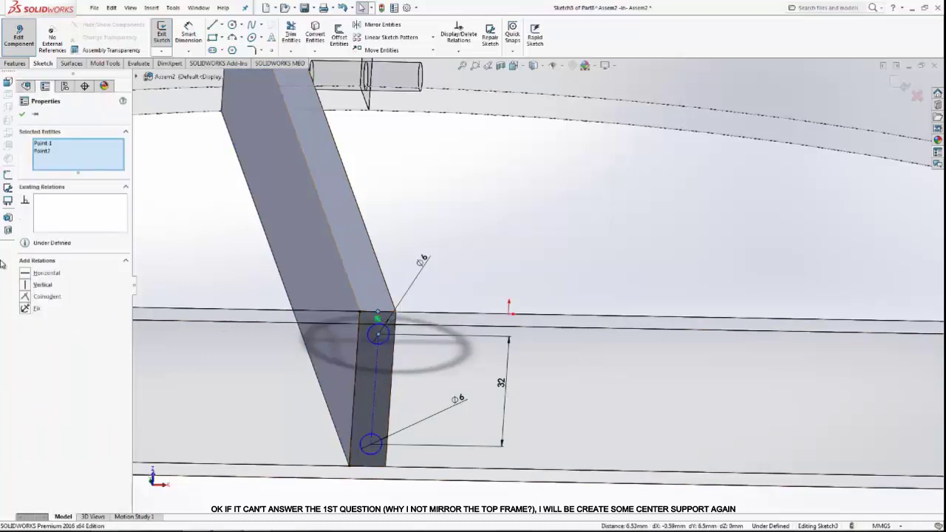
click(25, 285)
click(22, 114)
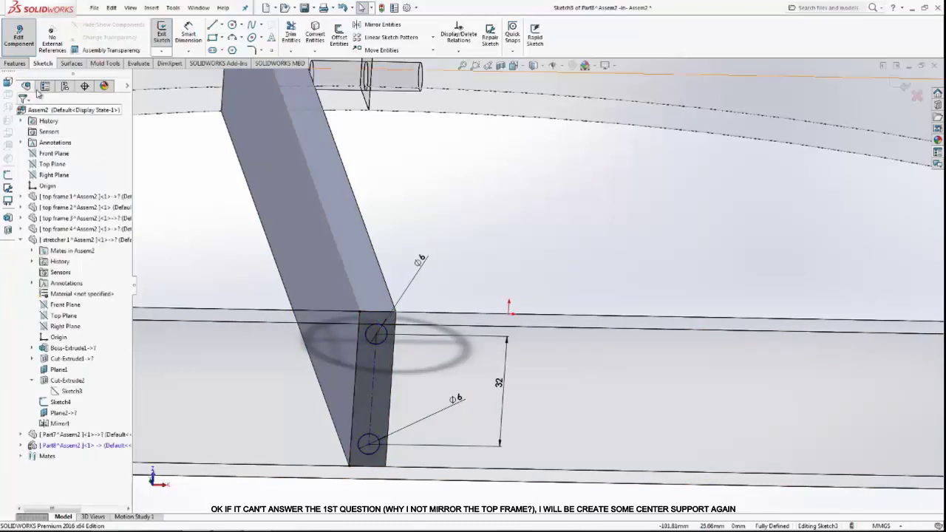
Step: Extrude-cut the two Ø6 circles 15 mm deep (Blind) into the bar end as dowel holes
click(16, 63)
click(297, 33)
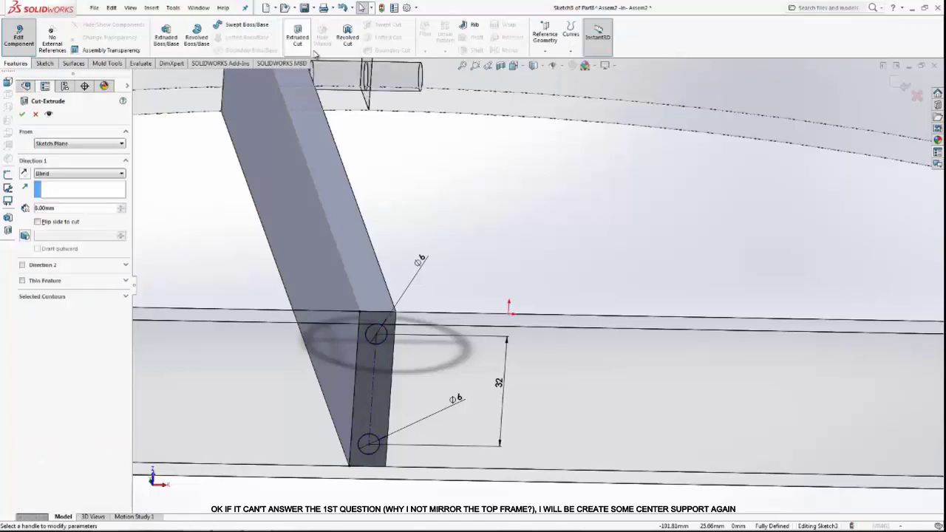
text(15)
key(Return)
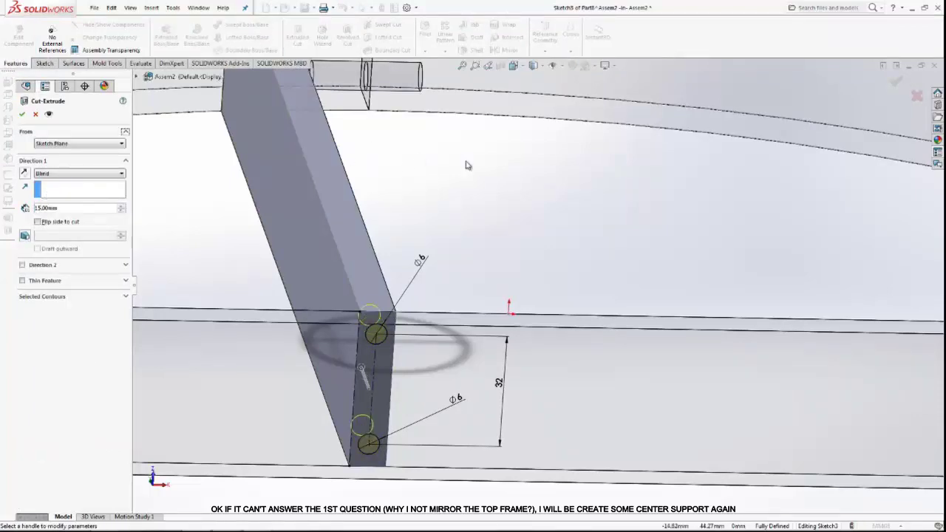
click(22, 114)
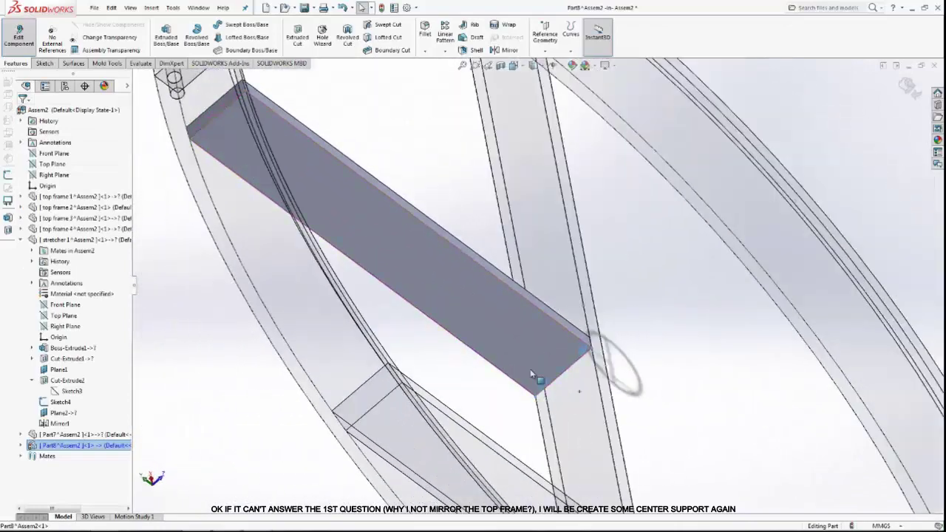
click(498, 410)
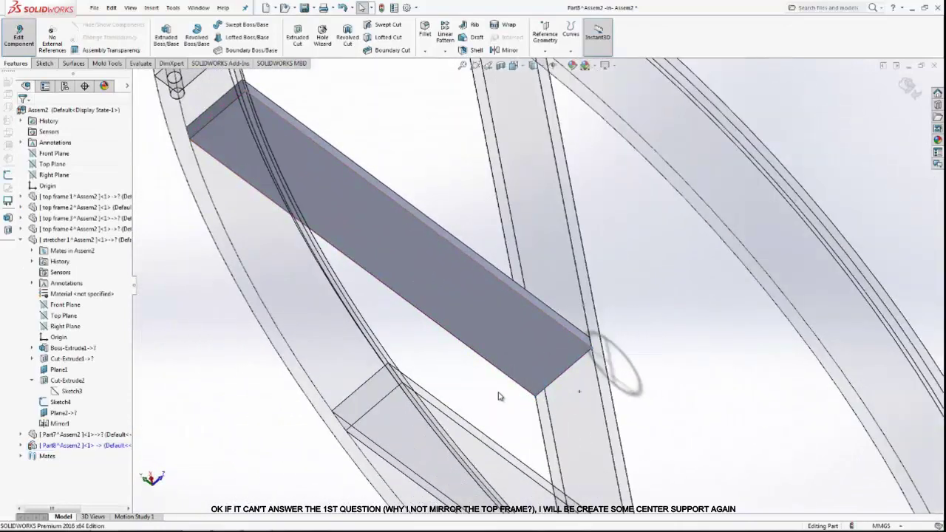
mouse_move(495, 392)
middle_down()
mouse_move(472, 397)
mouse_move(461, 379)
middle_up()
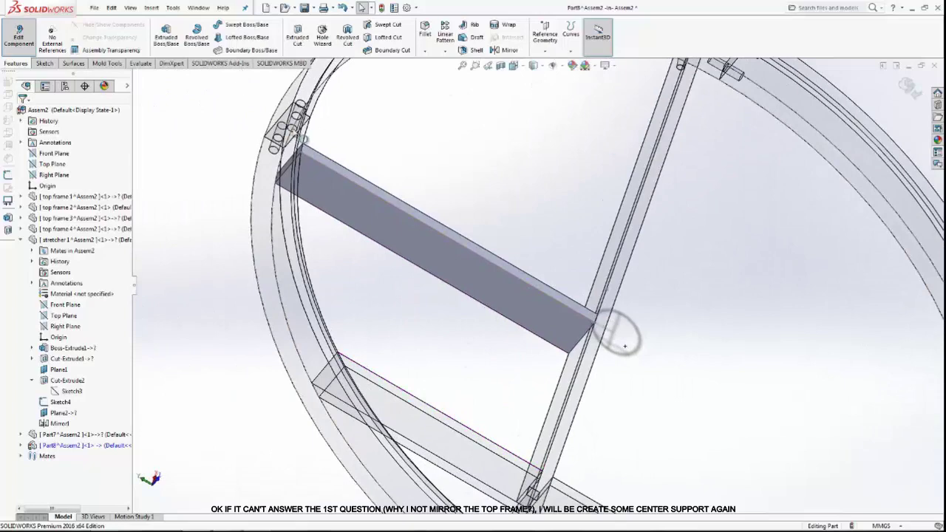
middle_drag(378, 145, 355, 156)
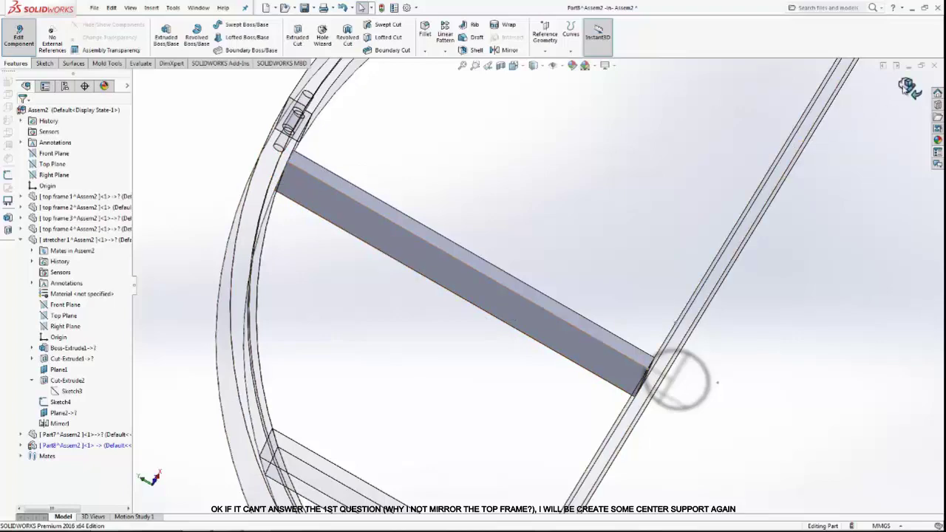
Step: Create Plane1 through three corners of the support bar's end face
click(545, 33)
click(554, 64)
middle_drag(387, 153, 456, 197)
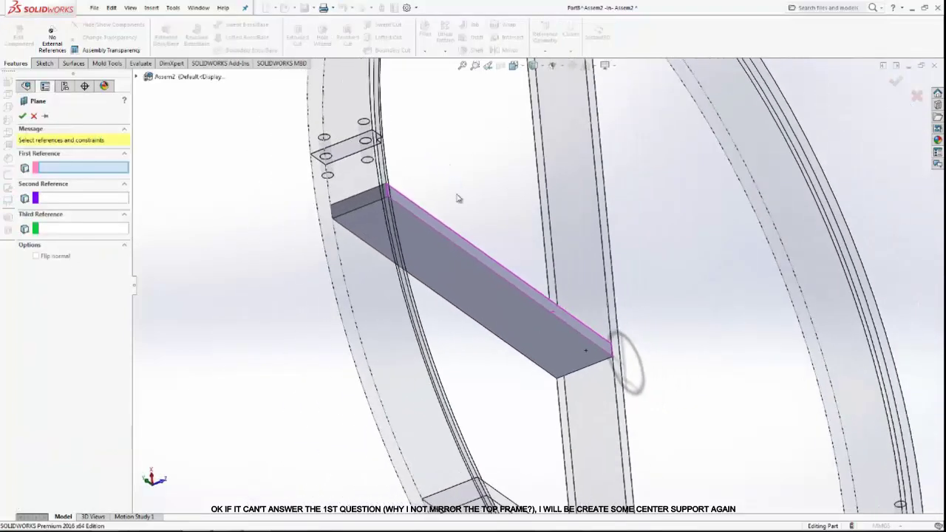
scroll(388, 206, down, 3)
scroll(404, 202, down, 3)
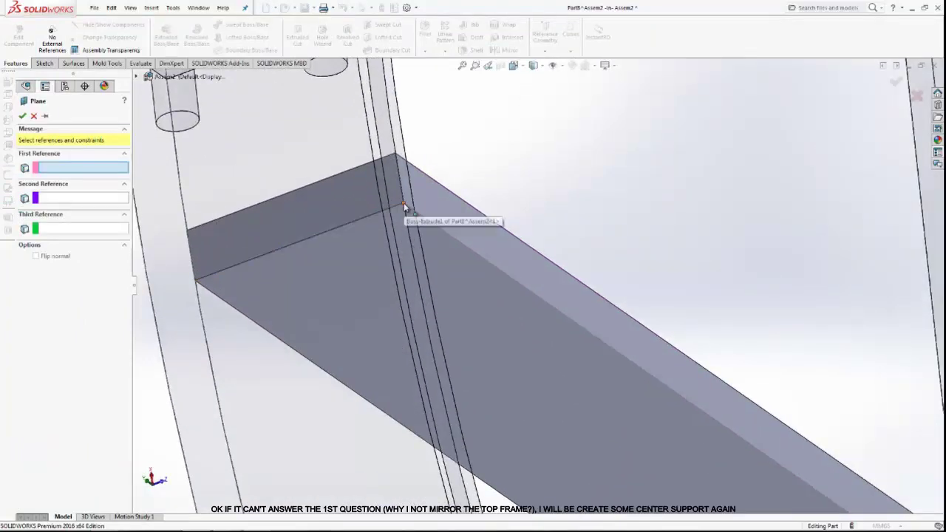
click(403, 202)
click(396, 155)
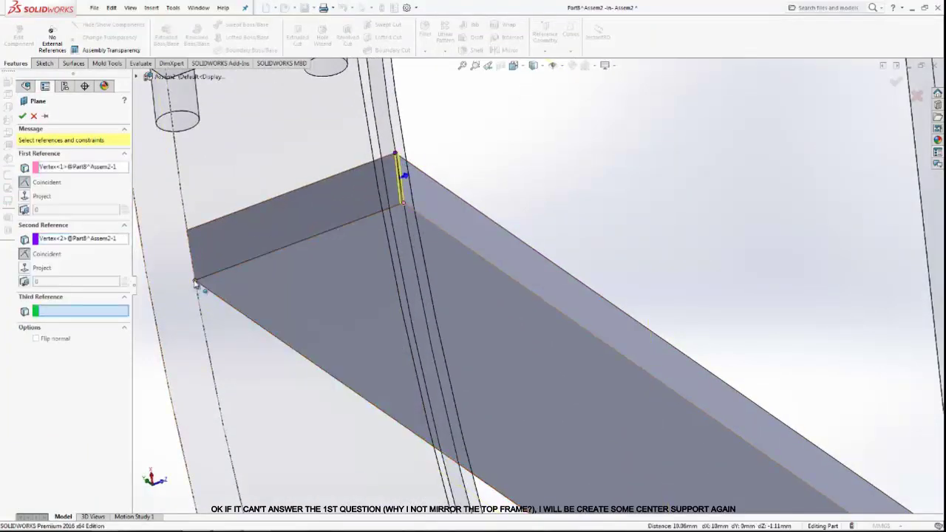
click(187, 231)
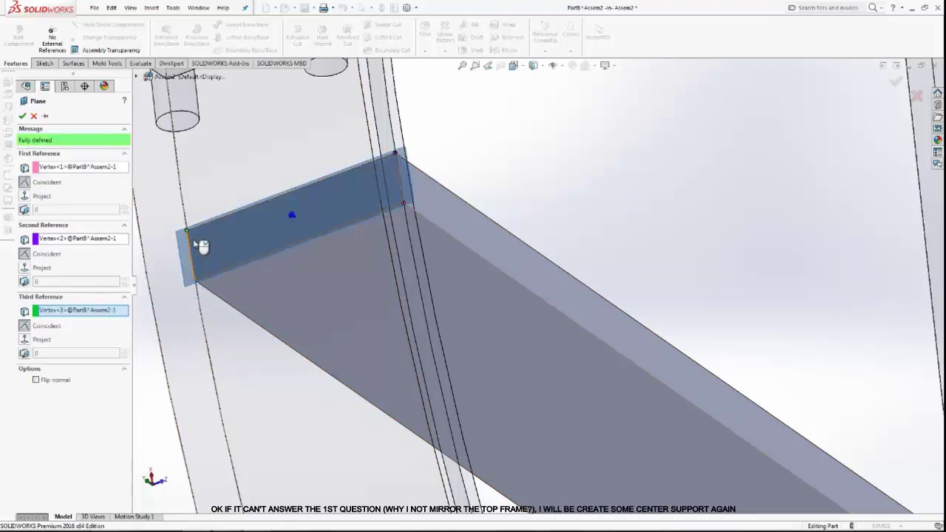
click(22, 116)
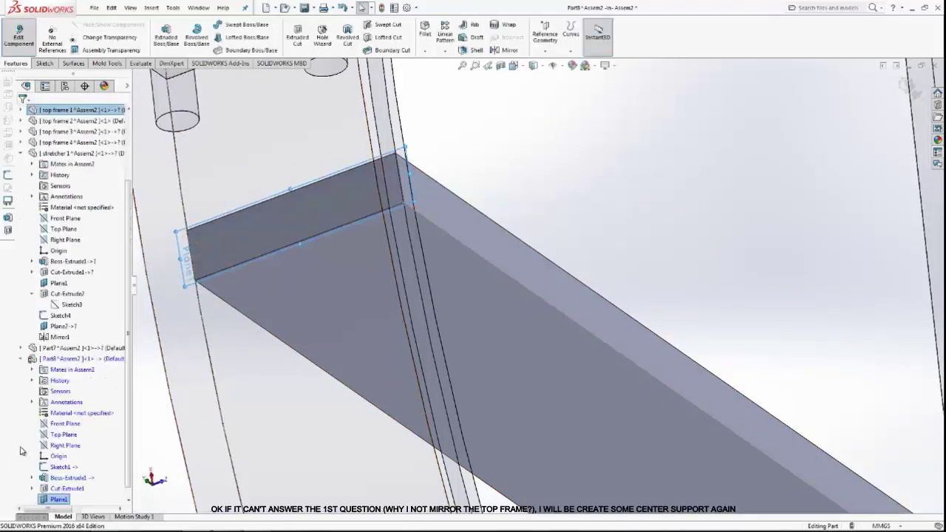
right_click(56, 499)
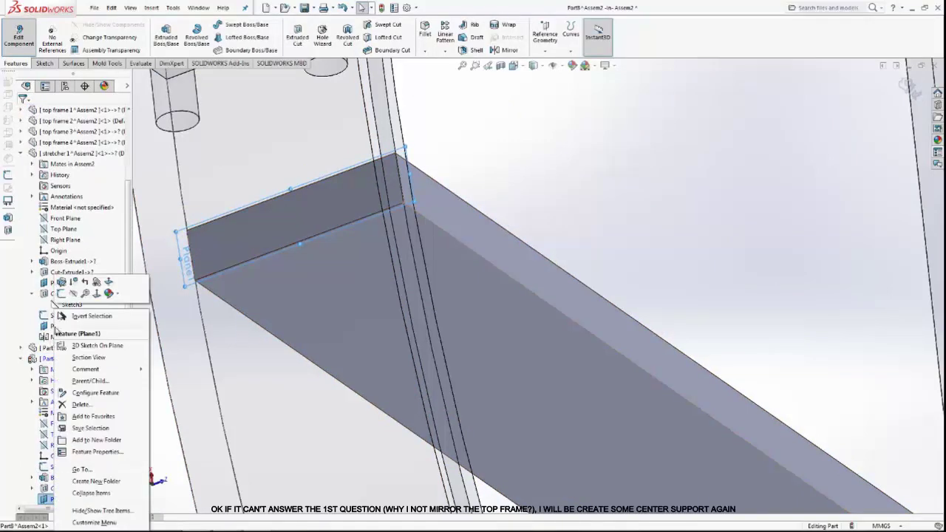
Step: Sketch on Plane1 viewed Normal To, drawing two circles near the top and bottom of the face
click(65, 294)
click(512, 65)
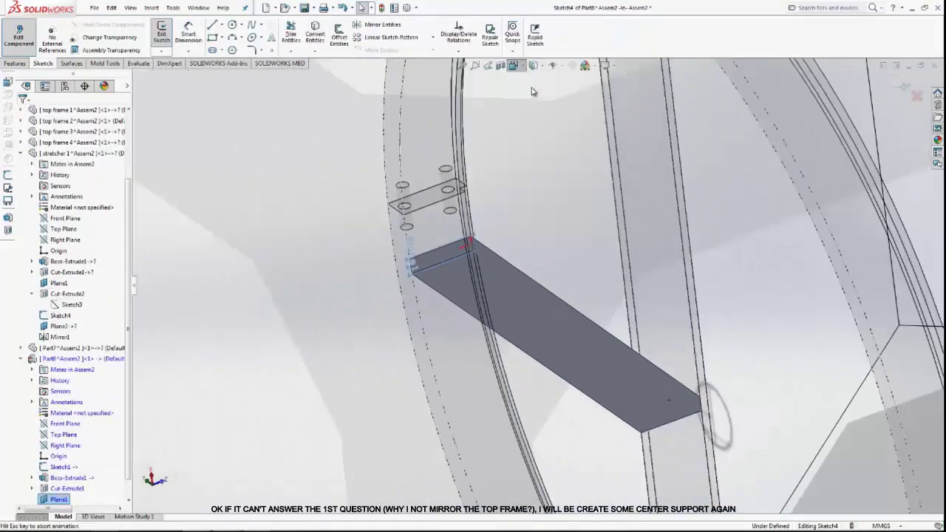
scroll(548, 295, down, 2)
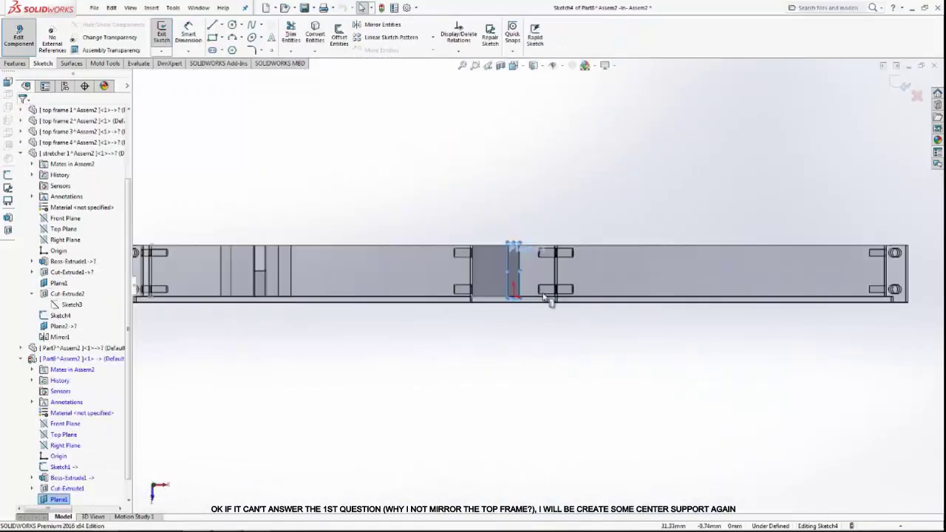
scroll(515, 270, down, 3)
scroll(515, 221, down, 2)
click(525, 187)
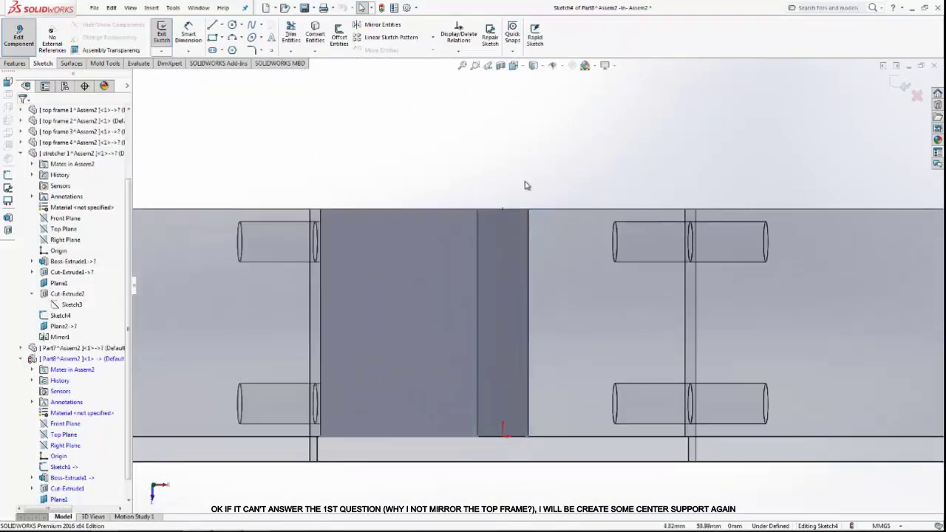
click(232, 24)
click(497, 238)
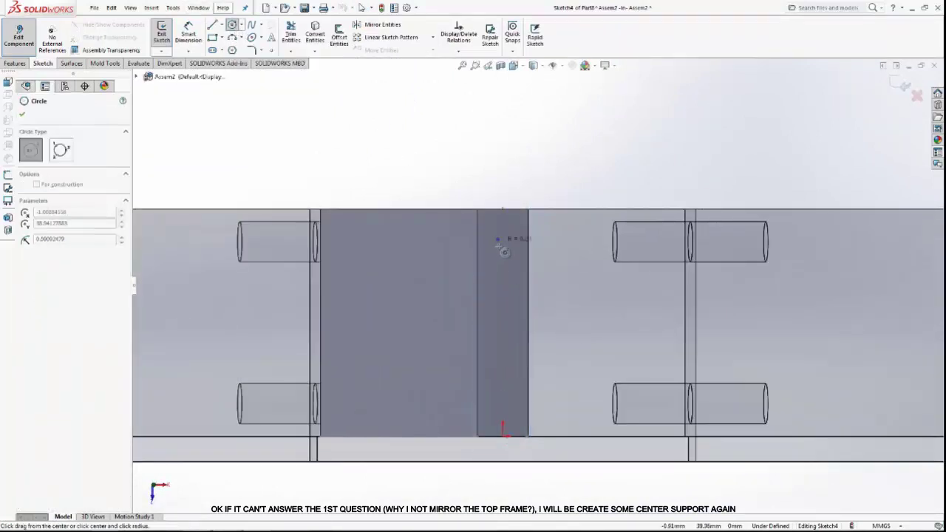
click(509, 259)
click(502, 399)
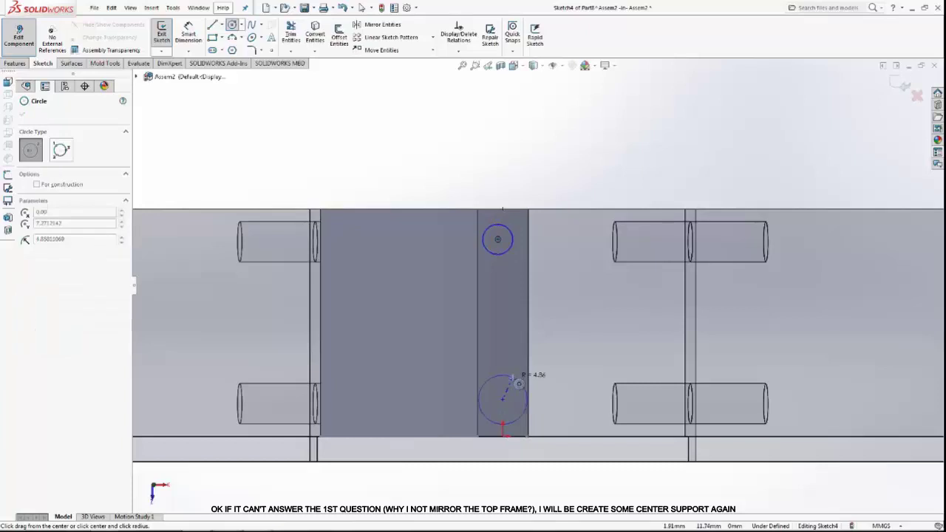
click(516, 389)
right_click(494, 137)
click(510, 143)
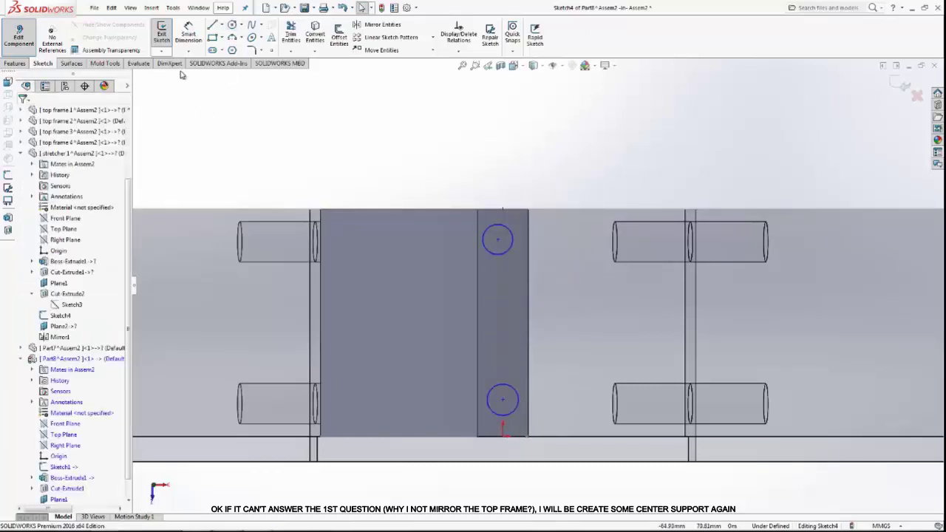
Step: Dimension both circles to Ø6 mm and their centre spacing to 32 mm
click(186, 27)
click(507, 228)
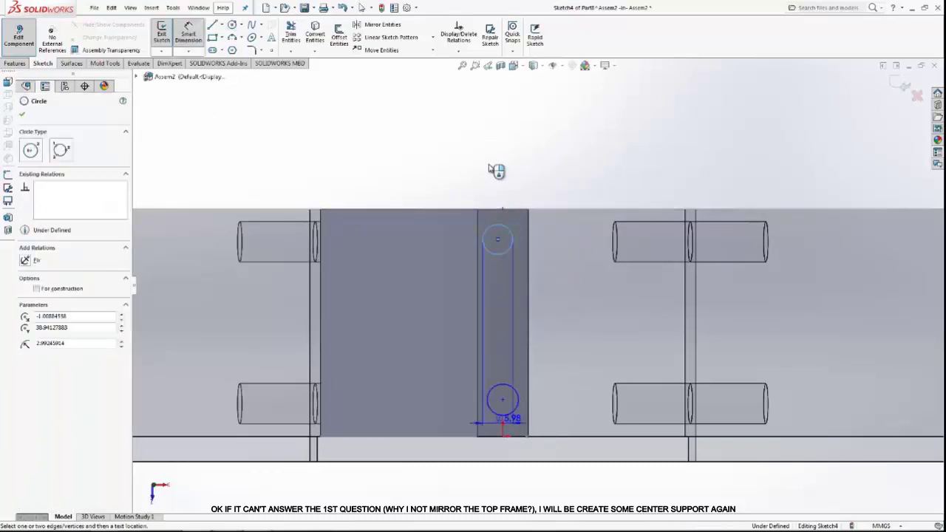
click(487, 164)
text(6)
key(Return)
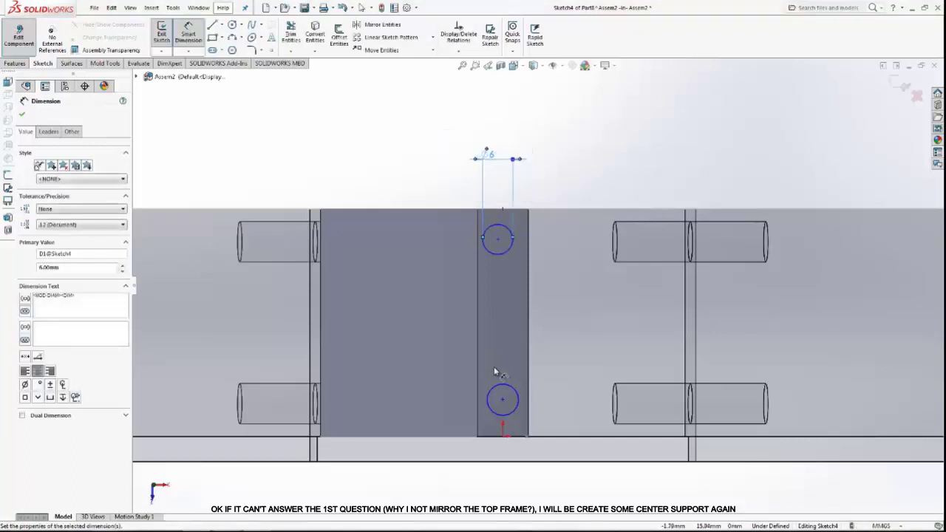
click(499, 391)
click(418, 362)
text(6)
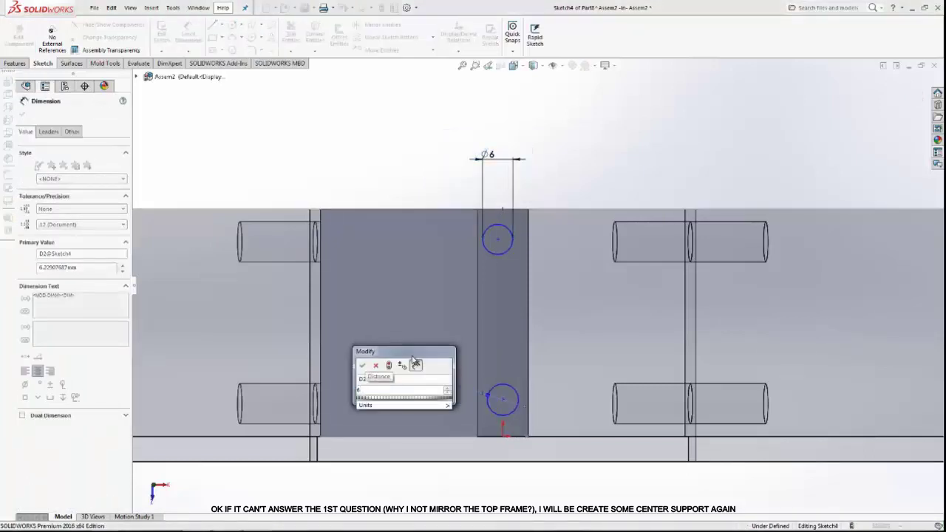
key(Return)
click(486, 251)
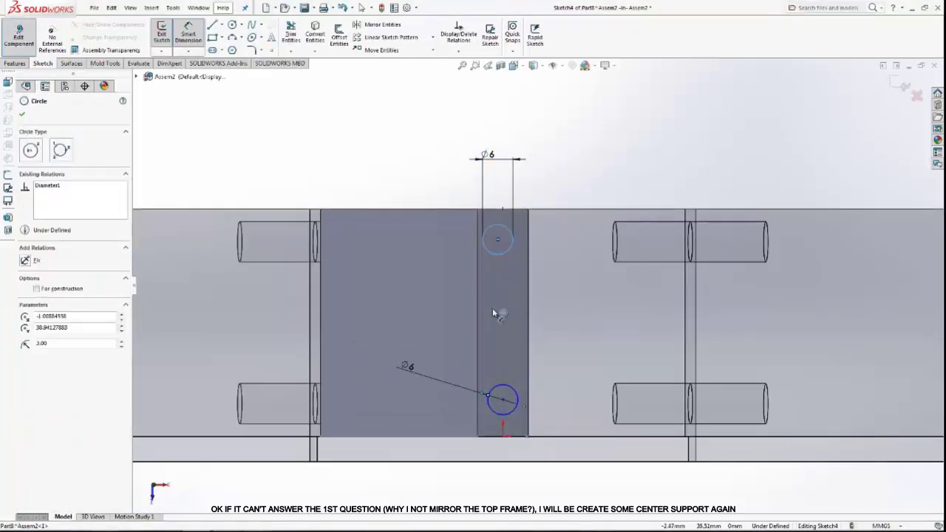
click(487, 395)
click(447, 328)
key(Return)
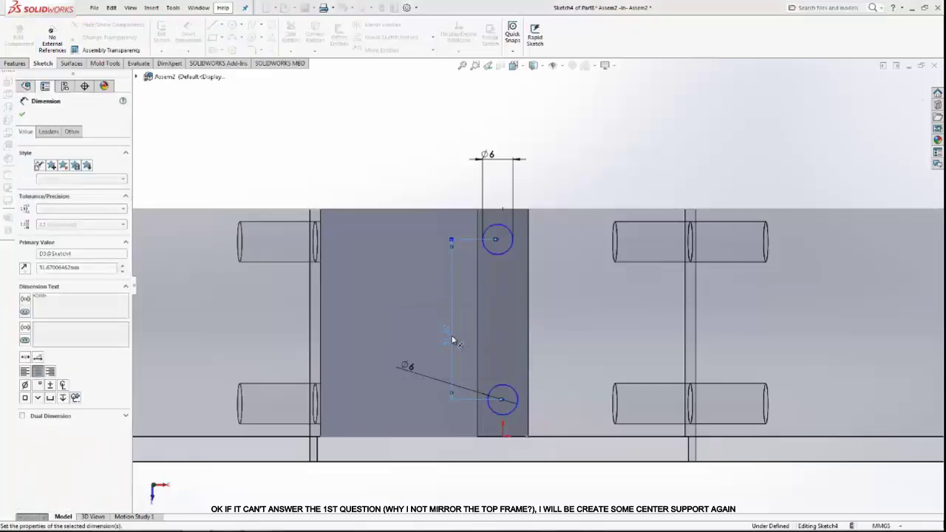
right_click(381, 152)
click(399, 196)
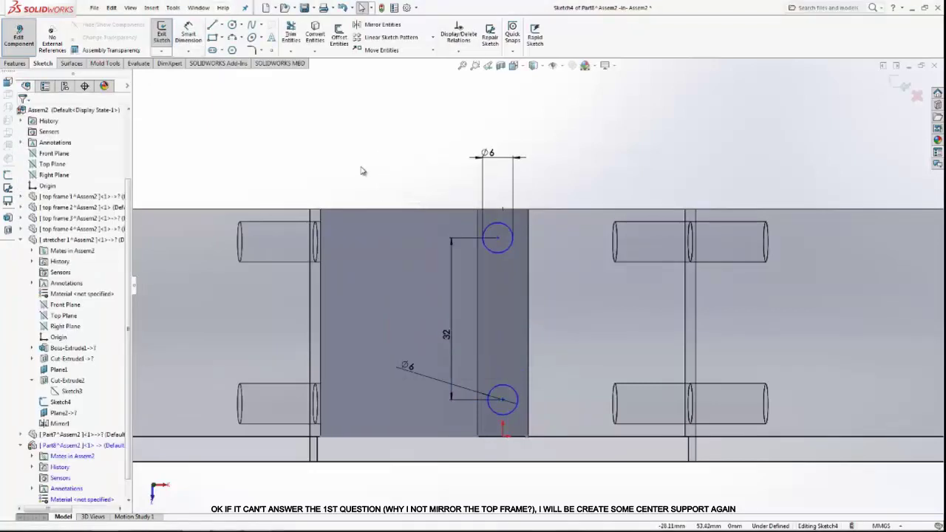
Step: Add a Vertical relation between the top circle's centre and the origin
scroll(548, 227, down, 3)
click(420, 243)
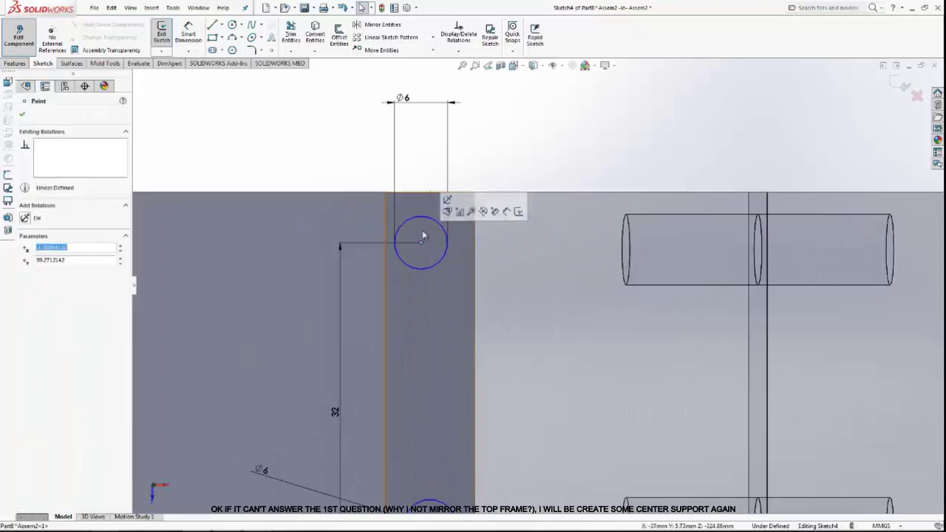
scroll(466, 414, up, 2)
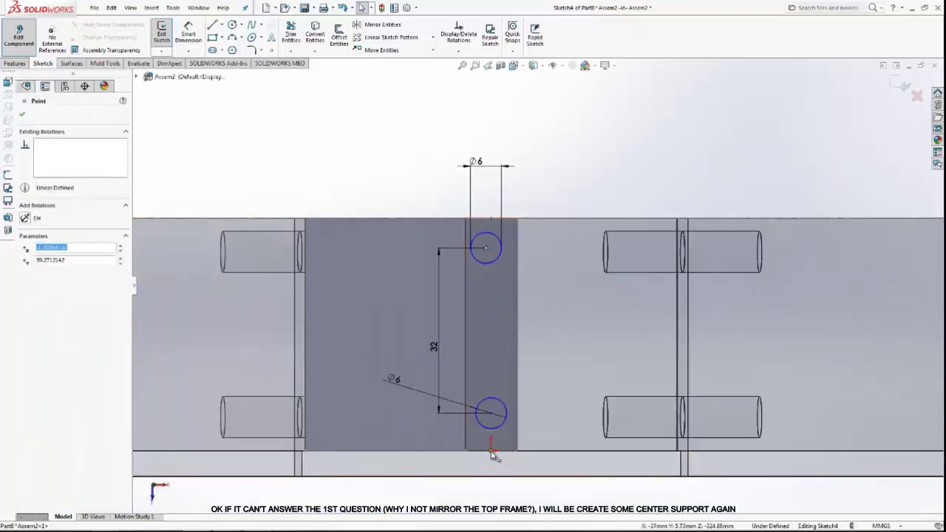
ctrl+click(491, 448)
click(33, 287)
key(Escape)
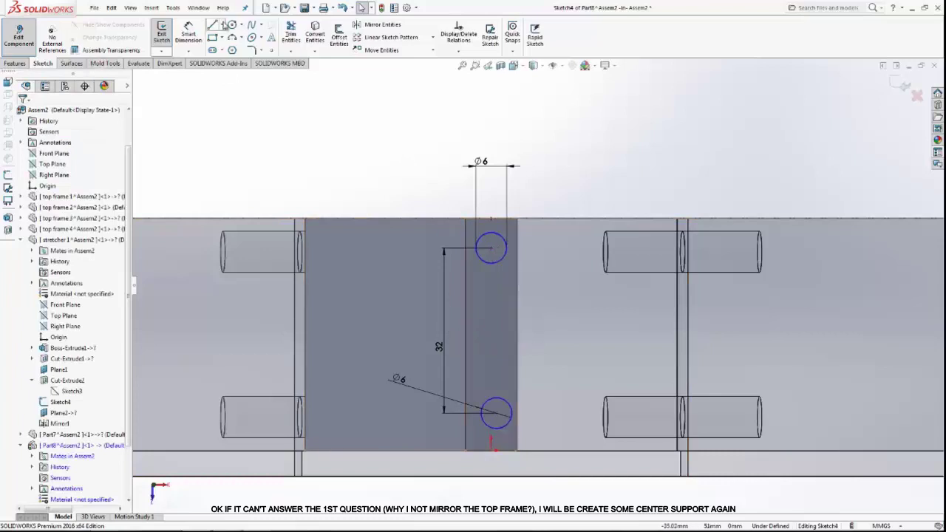
click(222, 30)
click(236, 47)
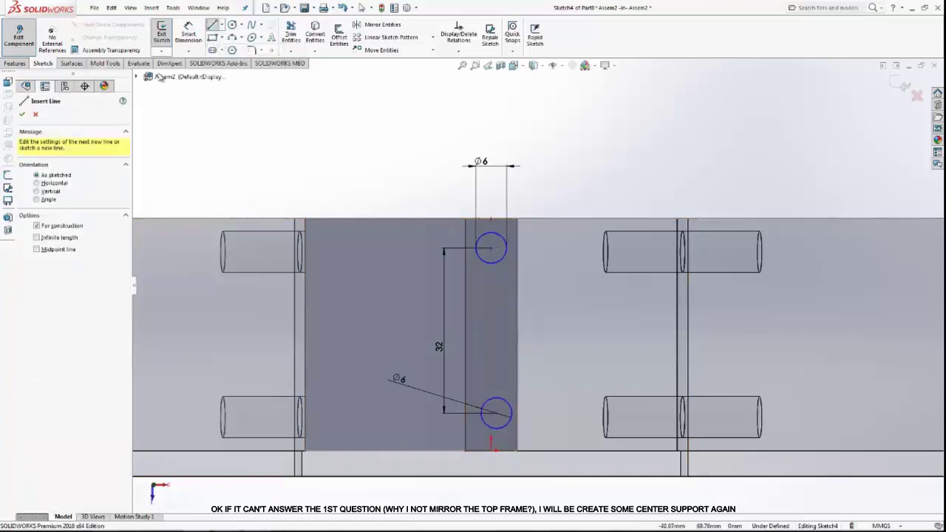
key(Escape)
Step: Dimension the top circle's centre 11.5 mm below the bar's top edge
click(191, 34)
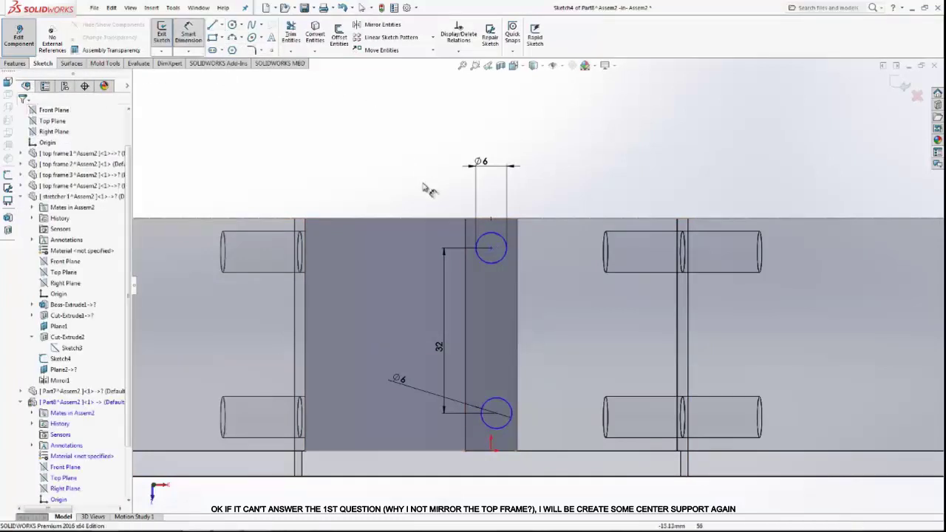
click(501, 222)
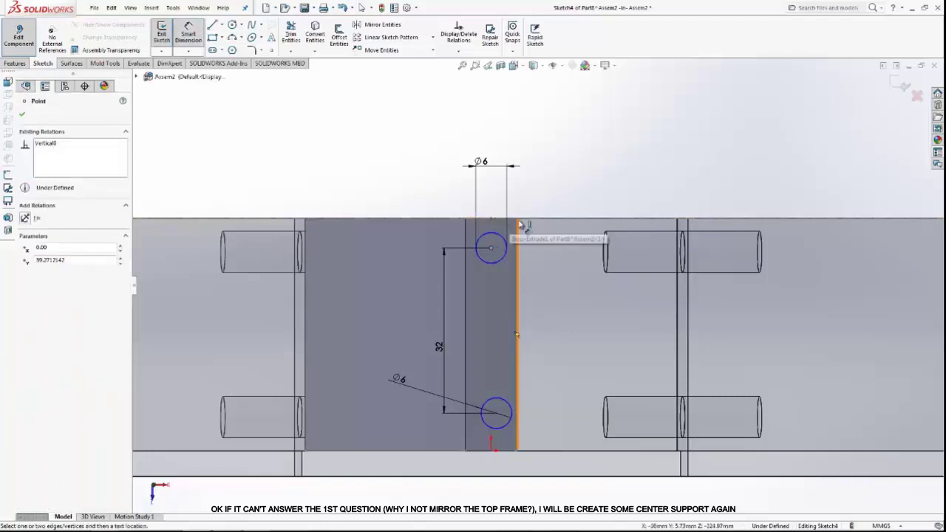
click(491, 248)
click(395, 224)
text(11.5)
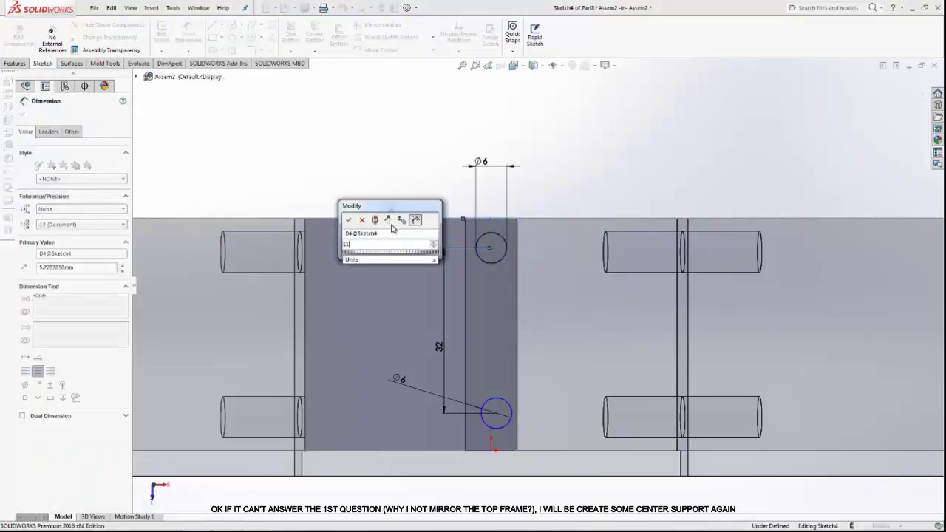
key(Return)
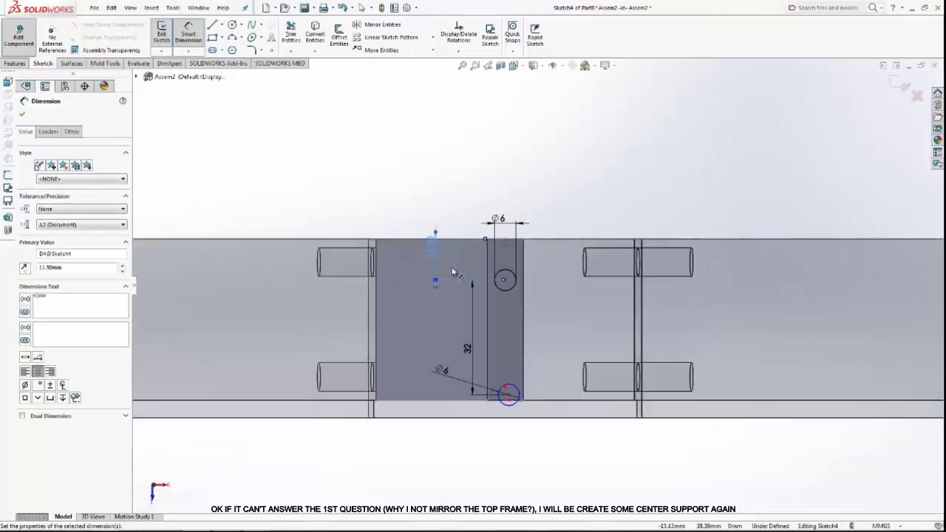
middle_drag(391, 223, 459, 342)
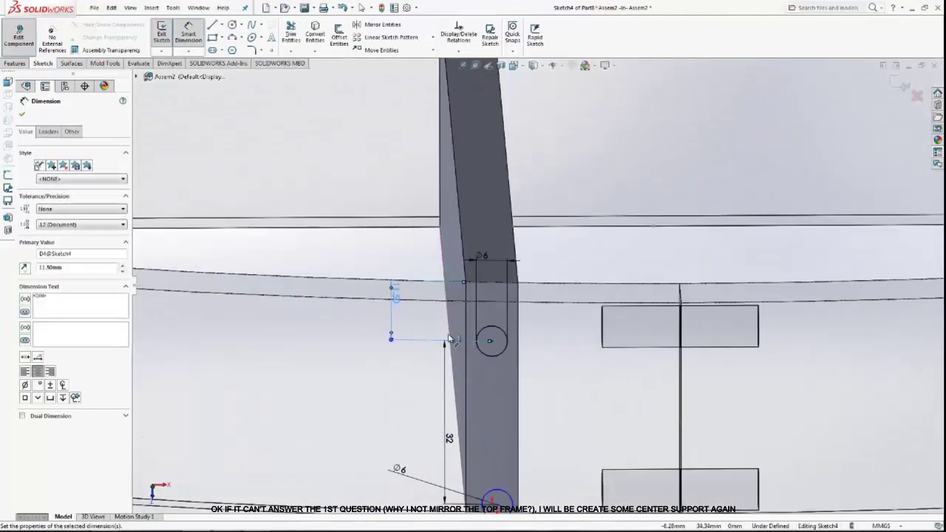
scroll(402, 307, down, 3)
double_click(418, 286)
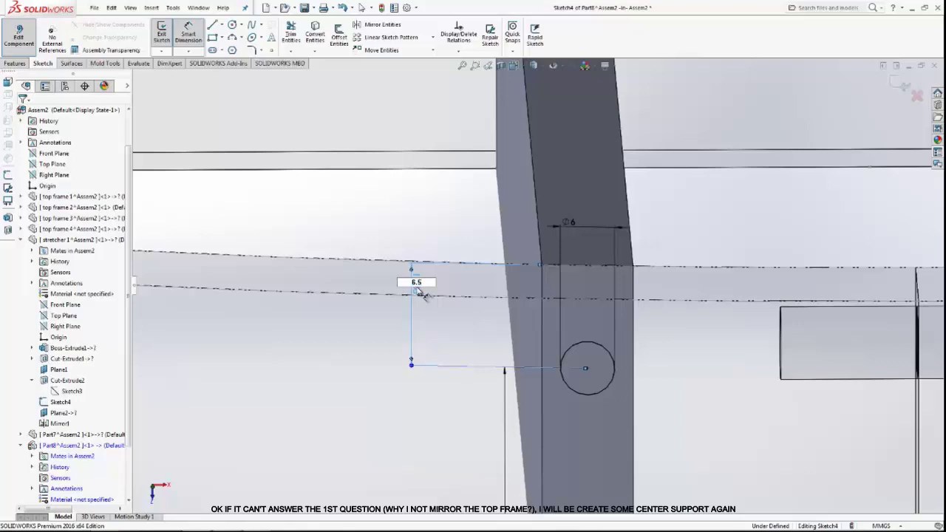
Step: Set the upper hole's offset dimension to 6.5 and view the sketch straight on
key(Return)
key(ctrl+8)
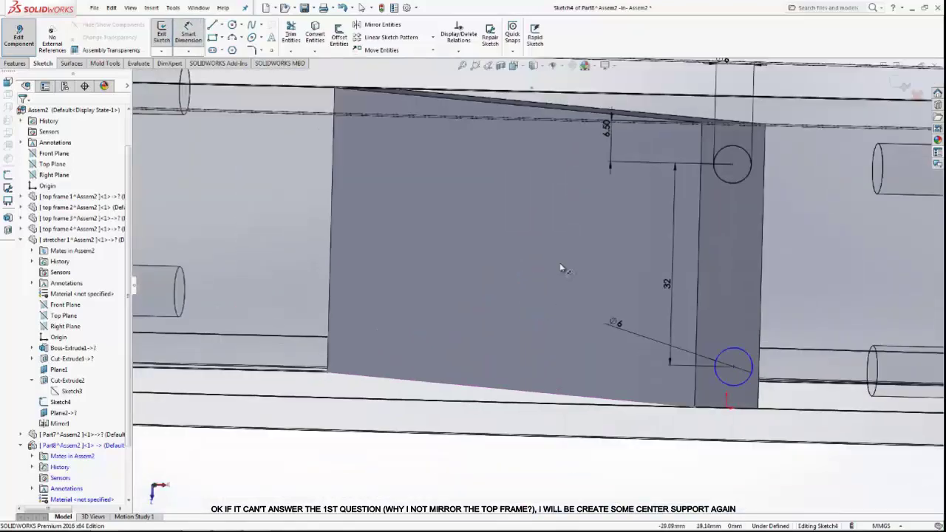
scroll(560, 268, down, 3)
scroll(642, 257, down, 2)
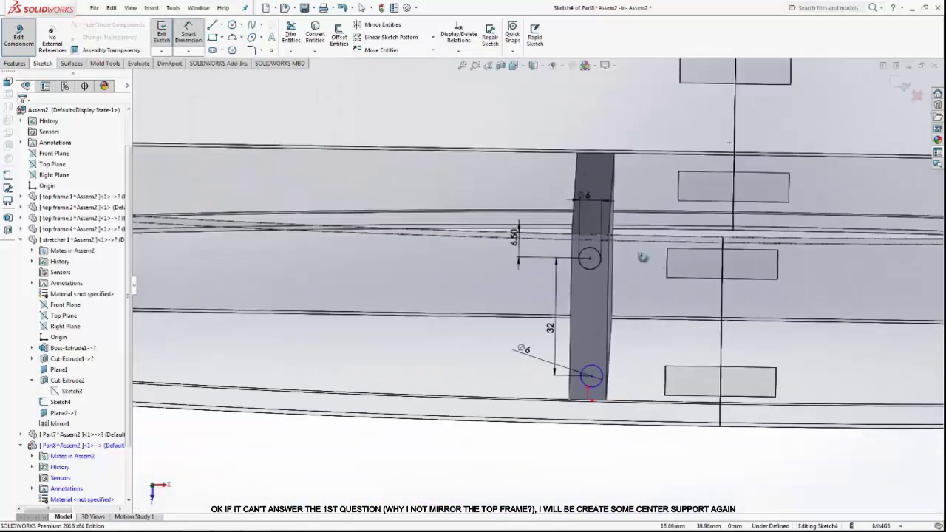
key(ctrl+8)
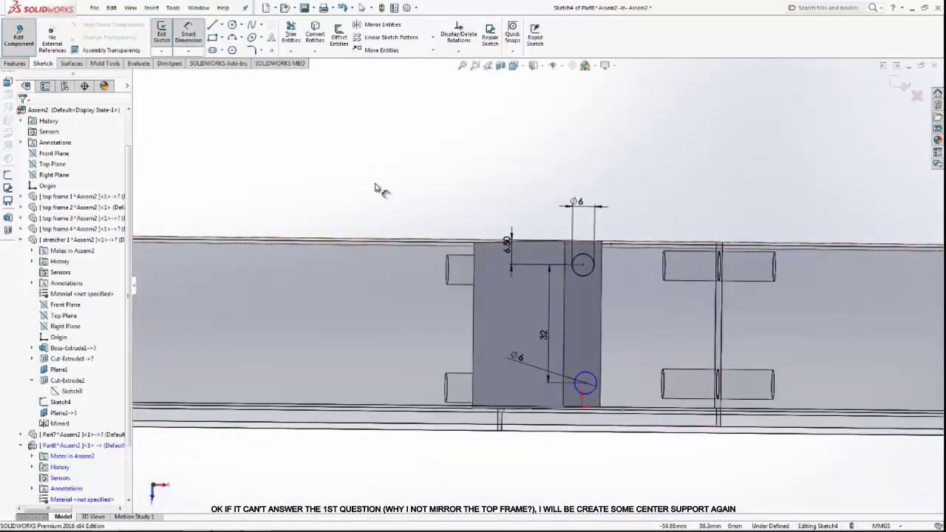
right_click(375, 186)
click(390, 220)
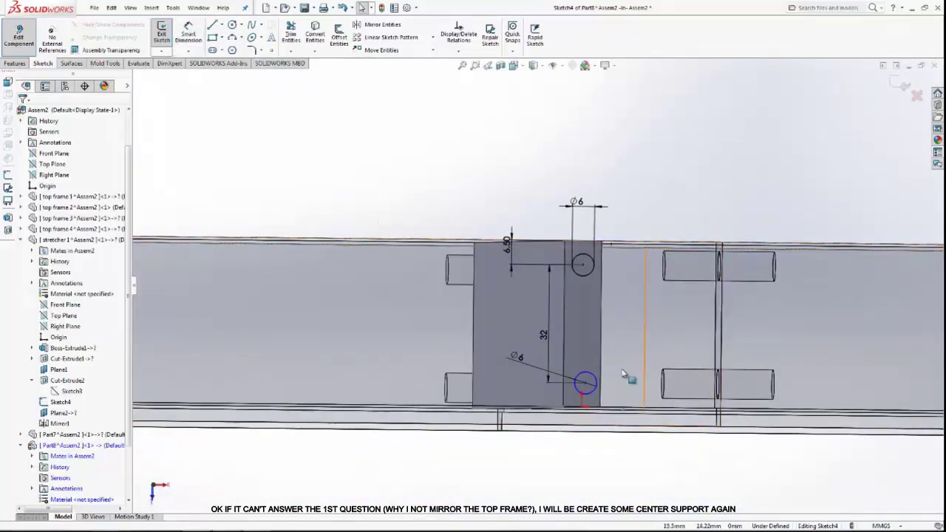
Step: Add a Vertical relation between the two Ø6 hole centres to fully define the sketch
click(584, 382)
ctrl+click(583, 264)
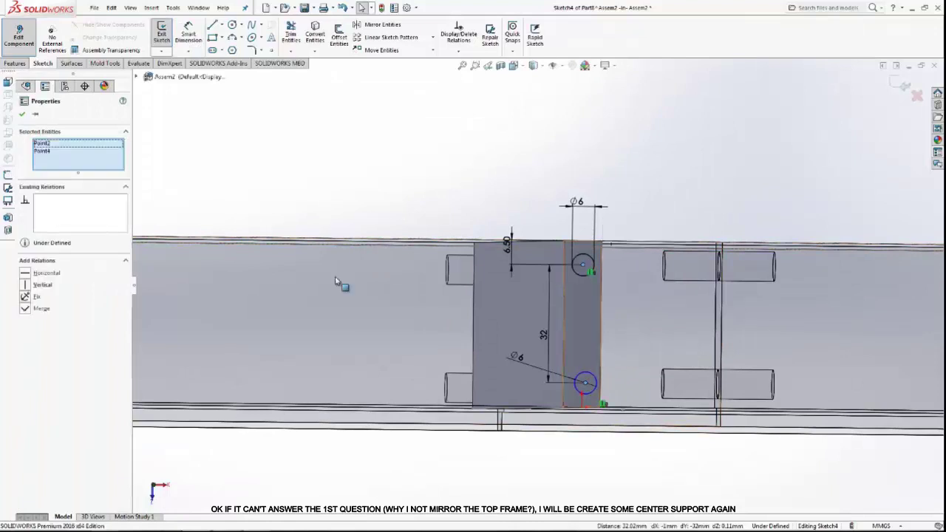
click(24, 284)
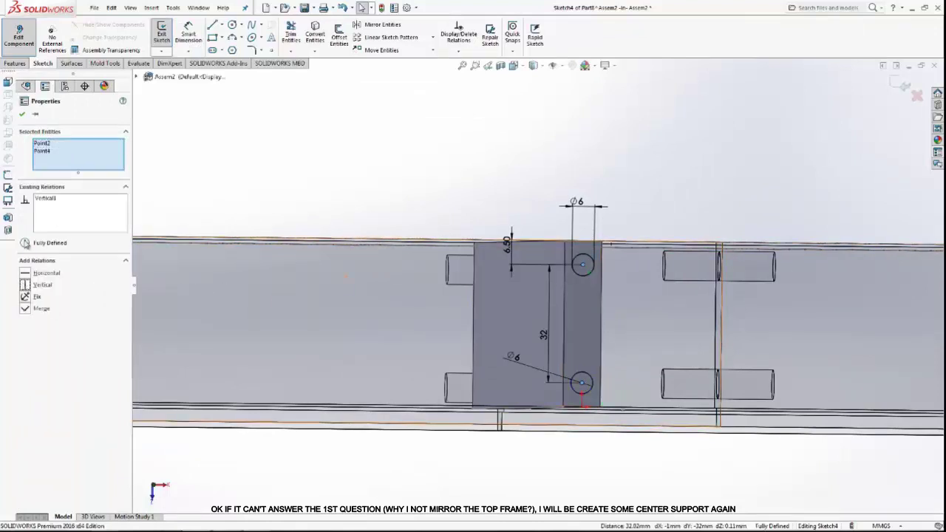
click(22, 114)
click(14, 63)
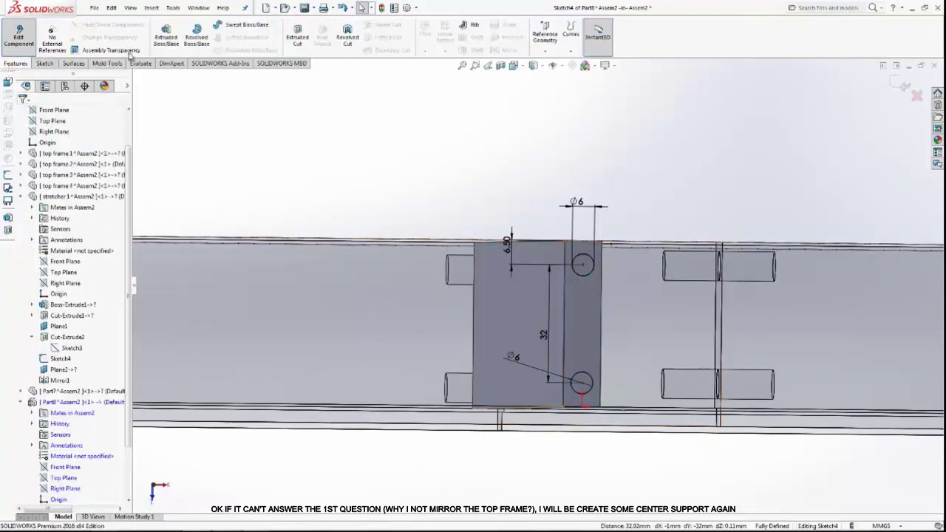
Step: Extrude-cut the two Ø6 circles Blind, first 10 mm then 8 mm deep, checked from Bottom view
click(297, 34)
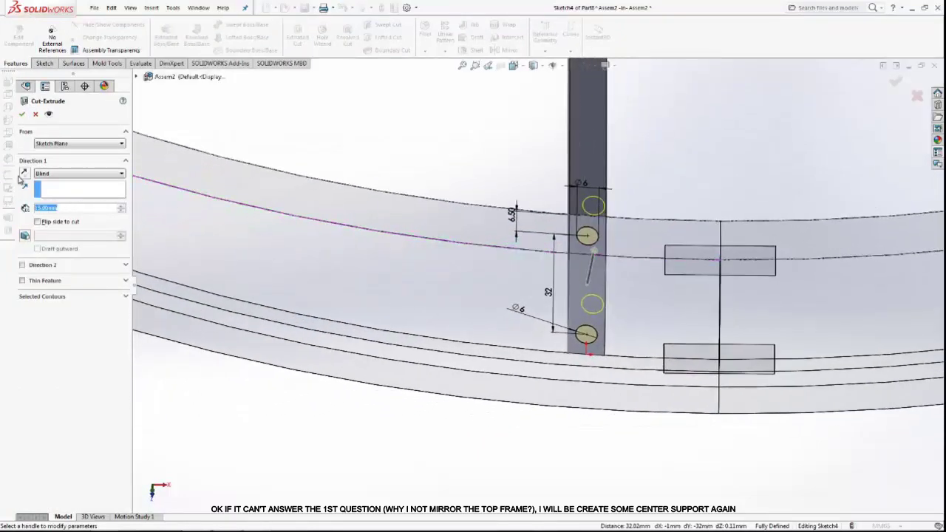
text(10)
key(Return)
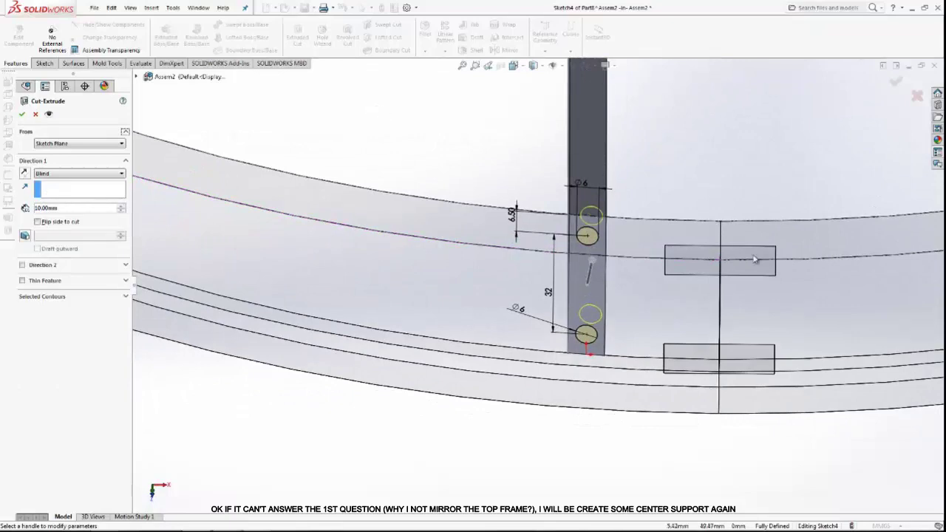
mouse_move(753, 259)
middle_down()
mouse_move(671, 198)
mouse_move(681, 227)
middle_up()
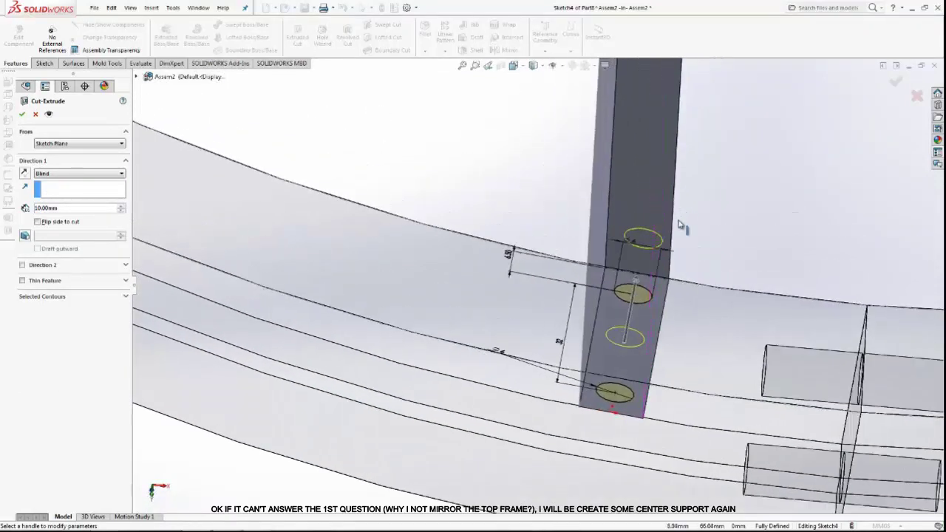
click(524, 68)
click(558, 99)
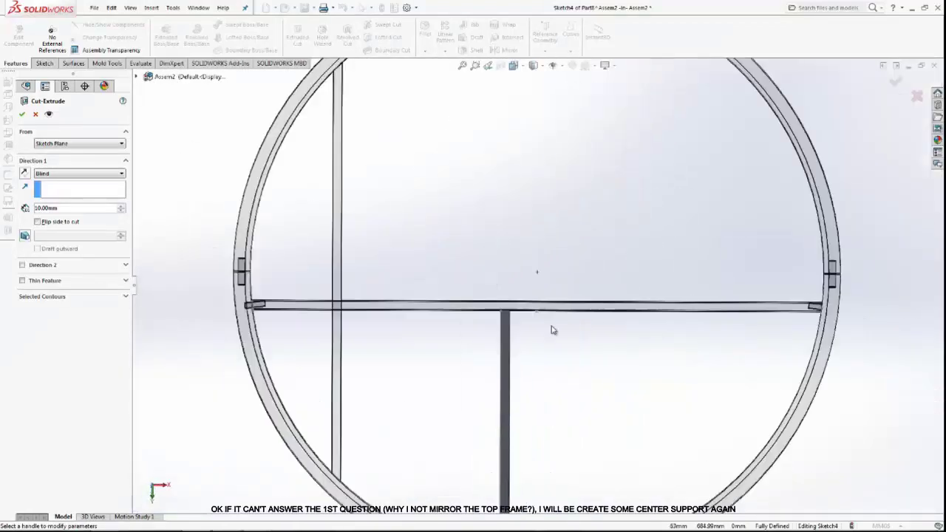
scroll(524, 465, down, 4)
scroll(510, 414, down, 5)
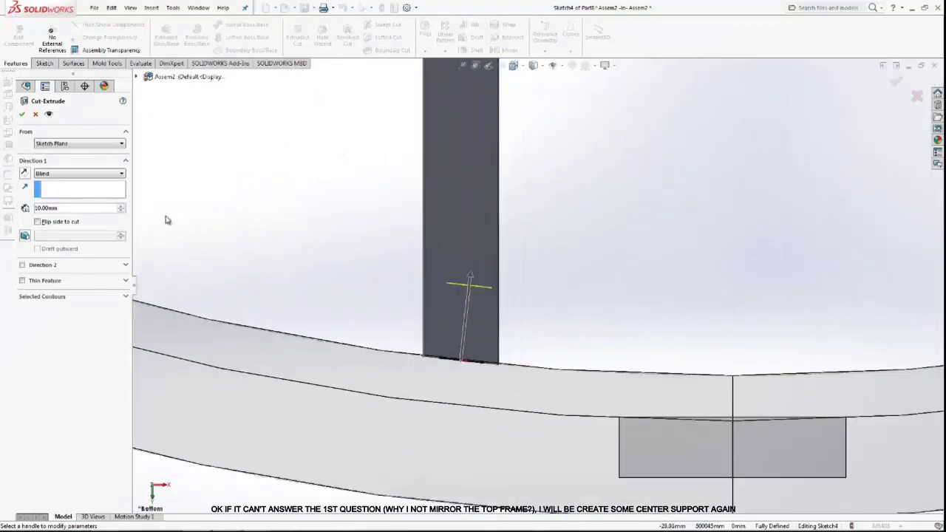
text(8)
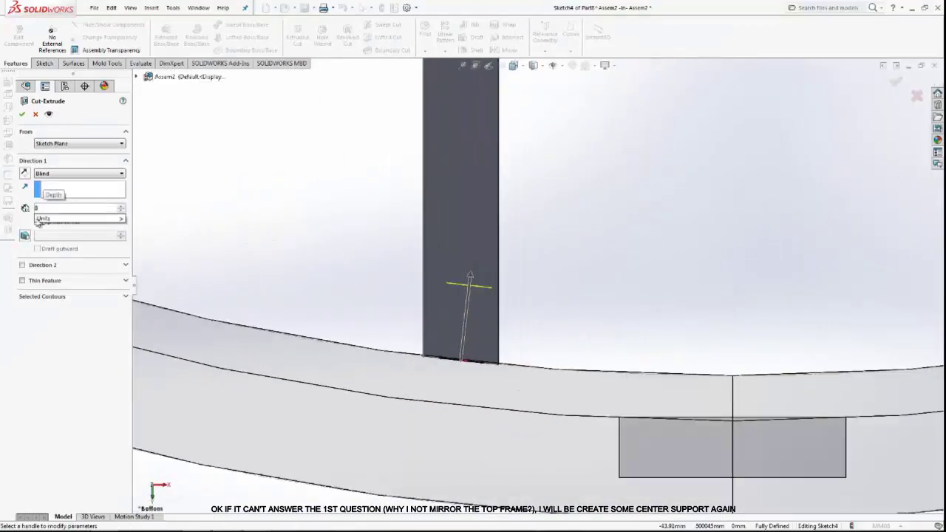
key(Return)
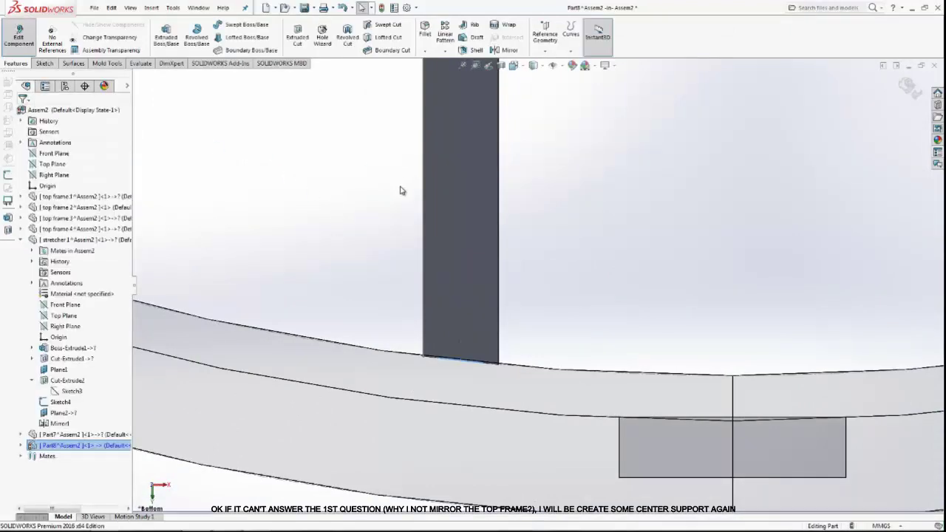
Step: Edit Cut-Extrude2 so the holes also cut in Direction 2 through the bar
mouse_move(564, 268)
middle_down()
mouse_move(512, 253)
mouse_move(498, 152)
middle_up()
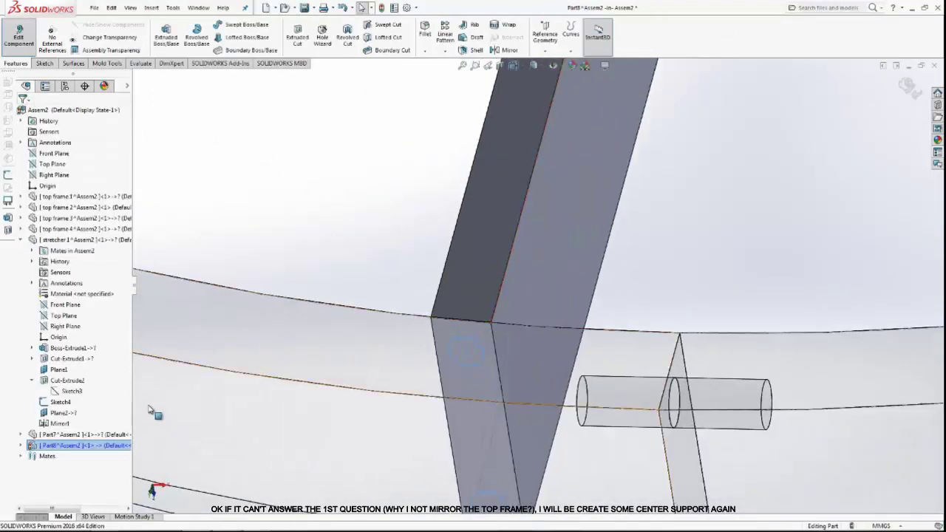
right_click(65, 501)
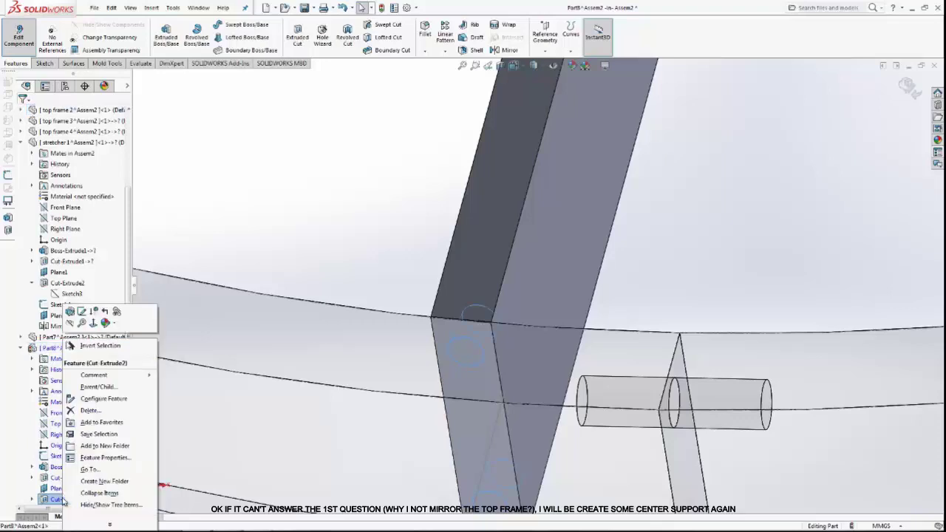
click(69, 311)
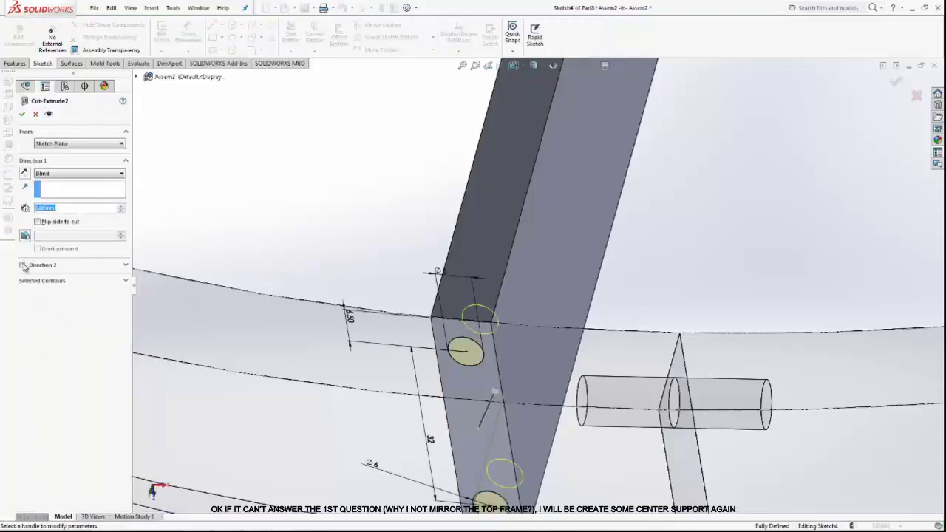
click(23, 264)
click(22, 115)
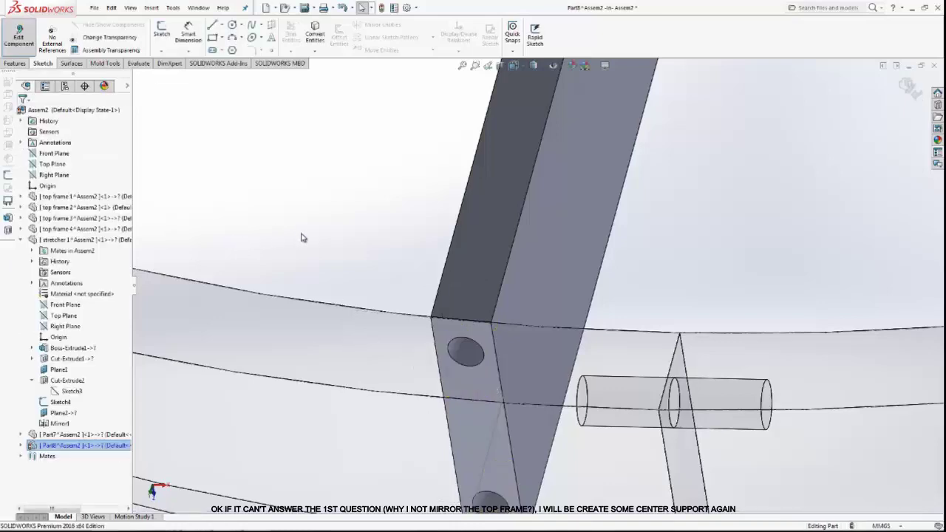
click(20, 34)
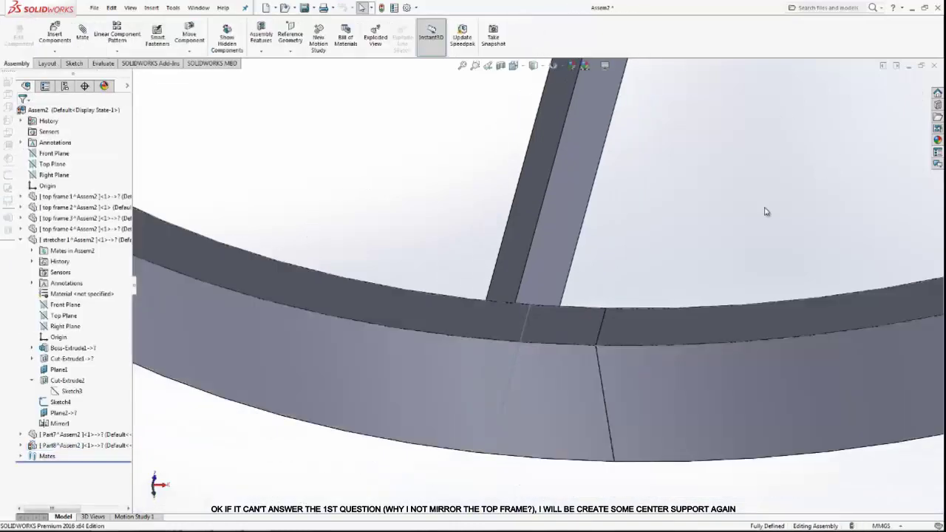
click(520, 343)
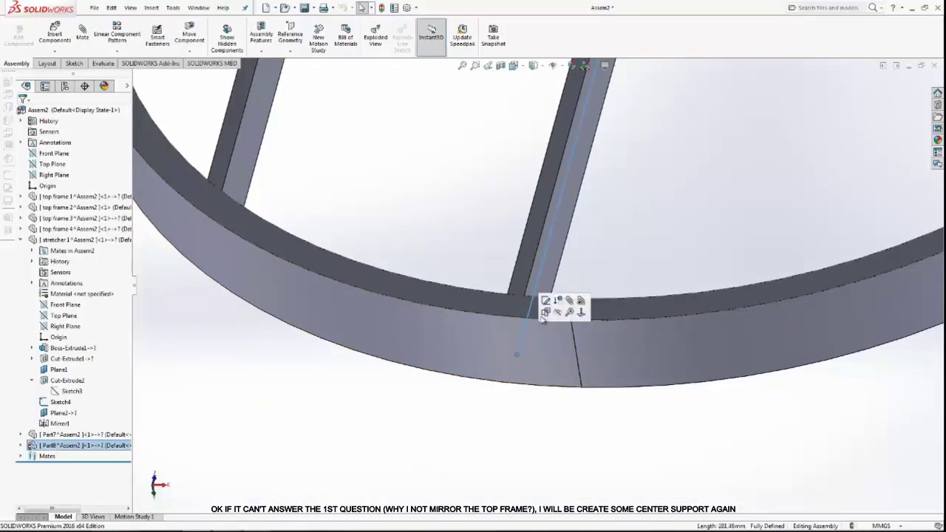
scroll(585, 262, up, 5)
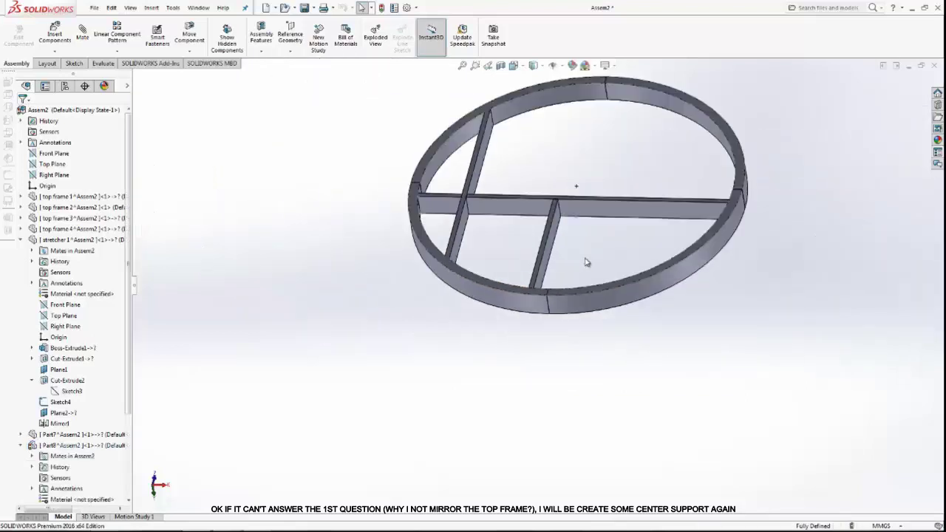
middle_drag(585, 262, 563, 399)
scroll(561, 399, up, 2)
scroll(548, 296, down, 2)
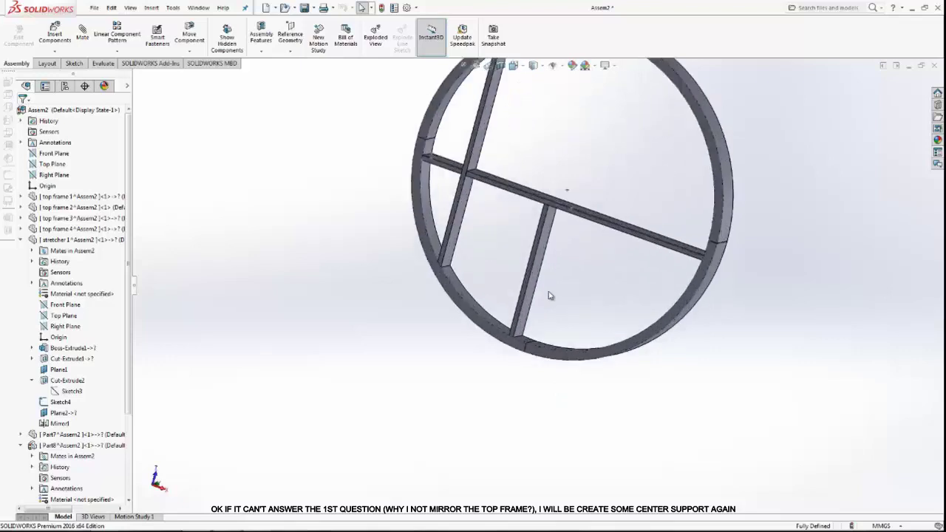
middle_drag(549, 296, 580, 228)
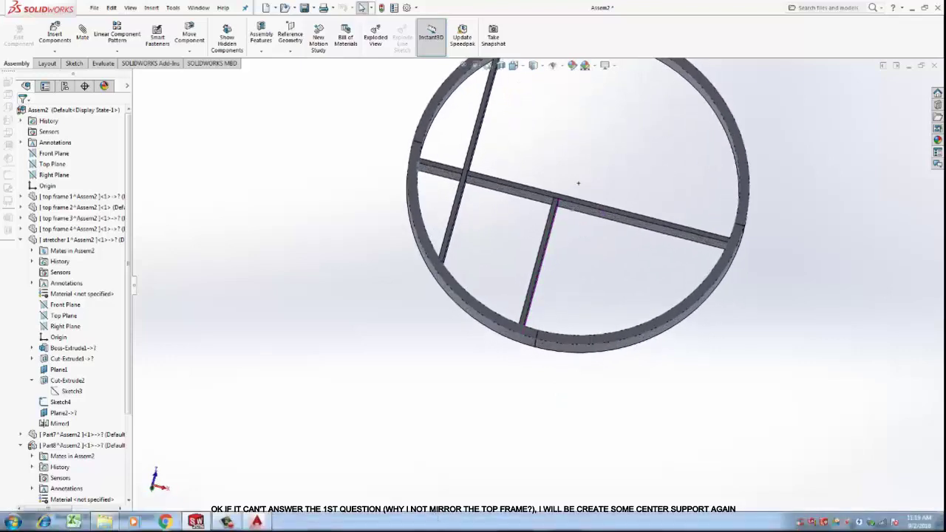
click(225, 523)
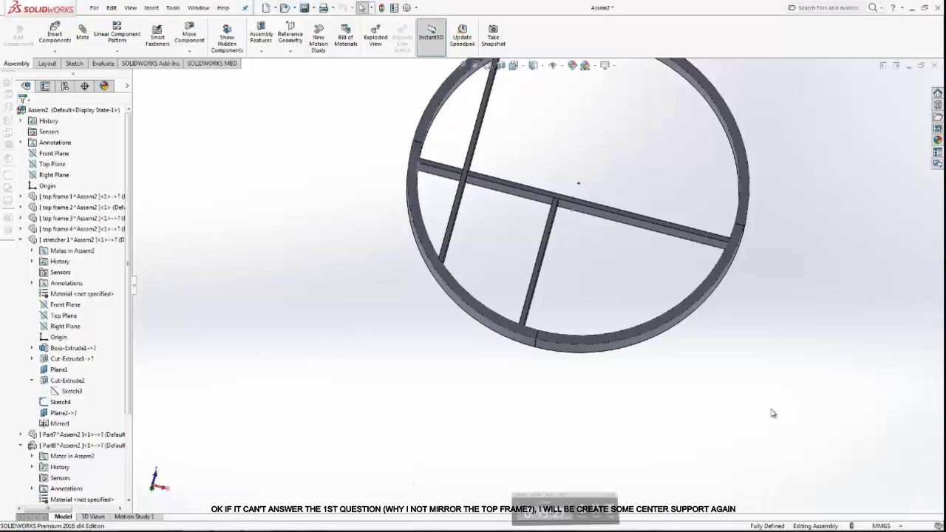
scroll(597, 337, up, 2)
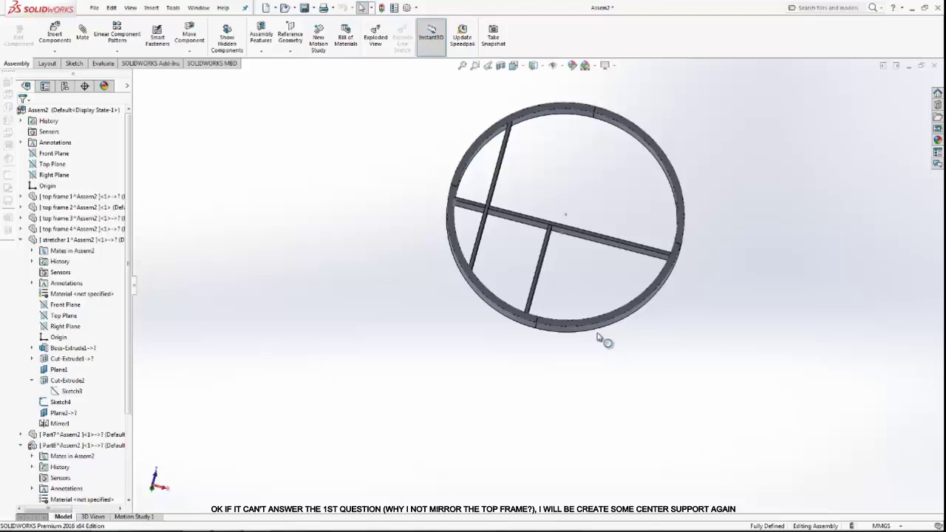
click(514, 65)
click(534, 97)
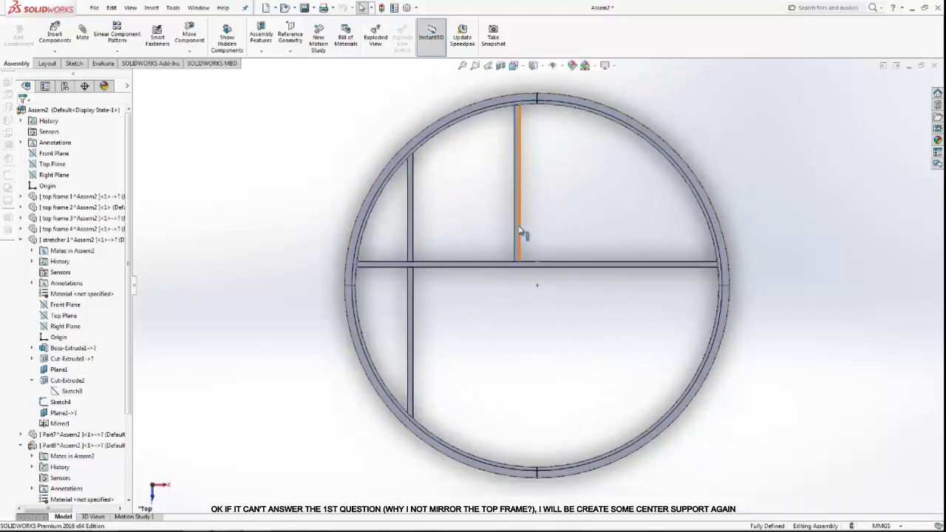
Step: Insert a new part on the horizontal bar and draw a vertical centerline down from the stretcher
click(66, 54)
click(68, 74)
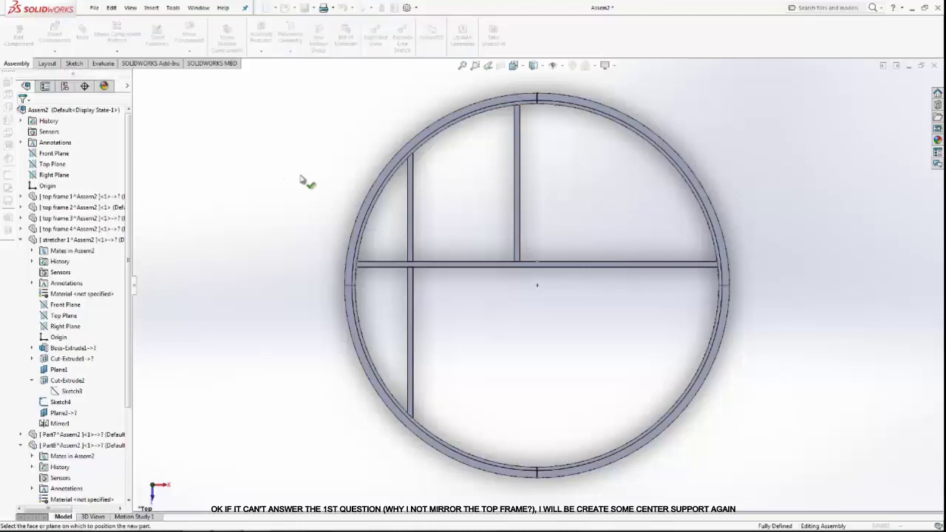
click(593, 269)
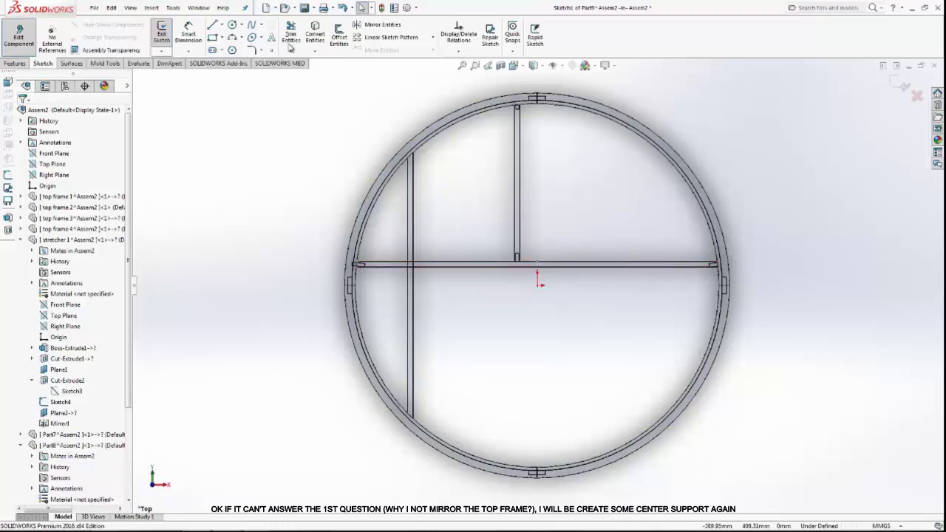
click(220, 25)
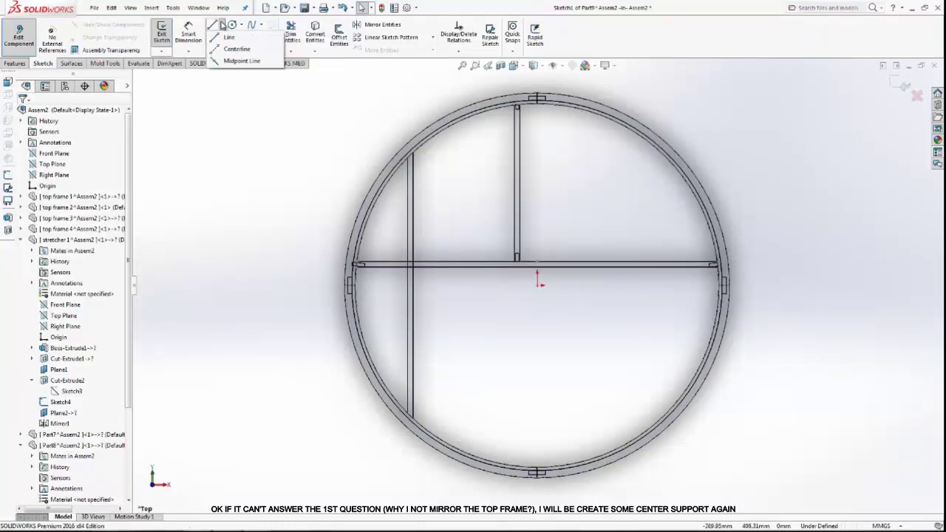
click(230, 47)
click(471, 267)
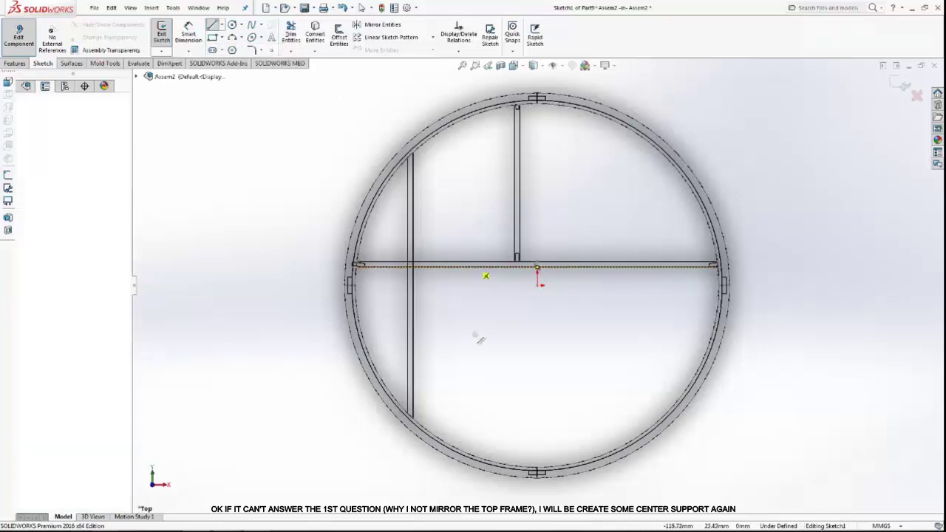
click(471, 486)
right_click(507, 357)
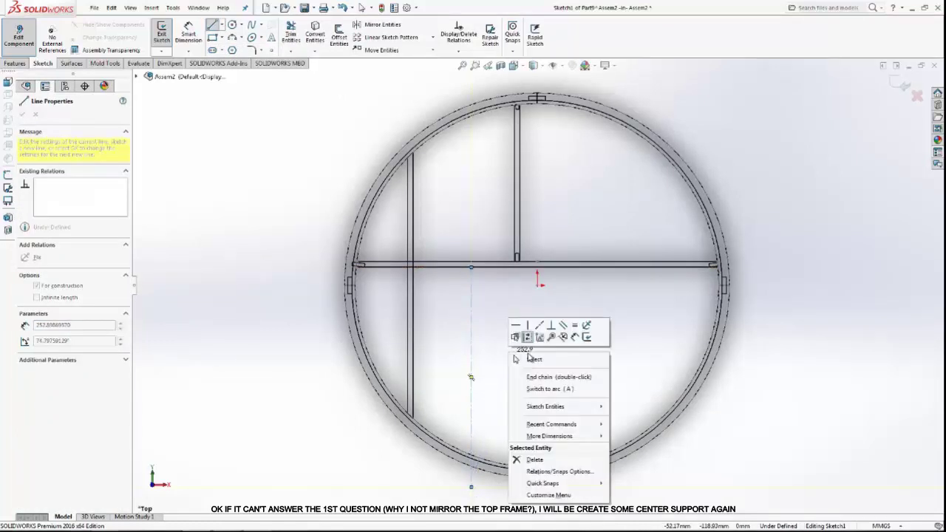
click(529, 360)
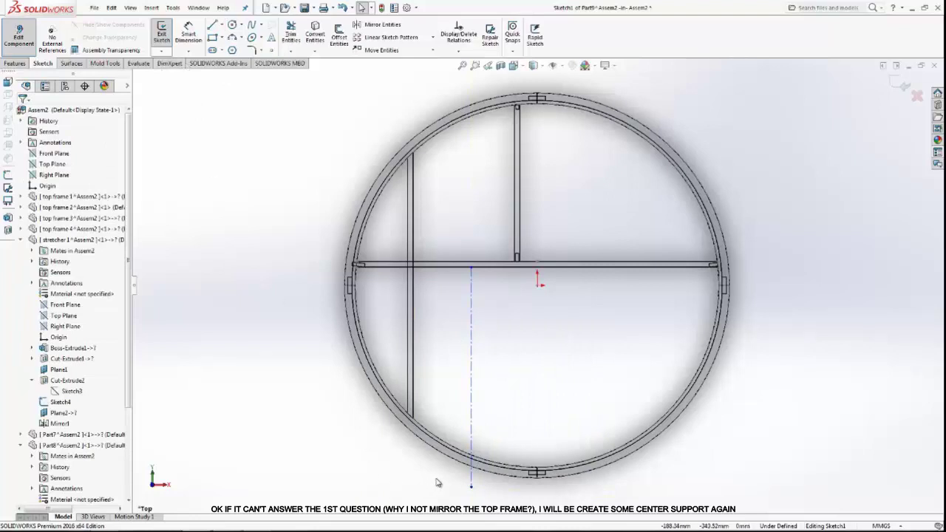
Step: Dimension the centerline 70 mm from the frame's central vertical line
click(196, 31)
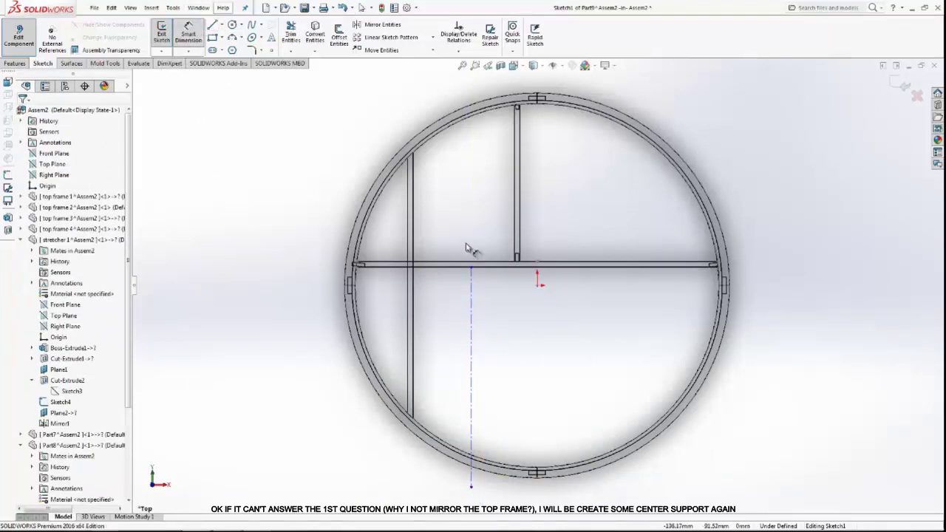
click(470, 290)
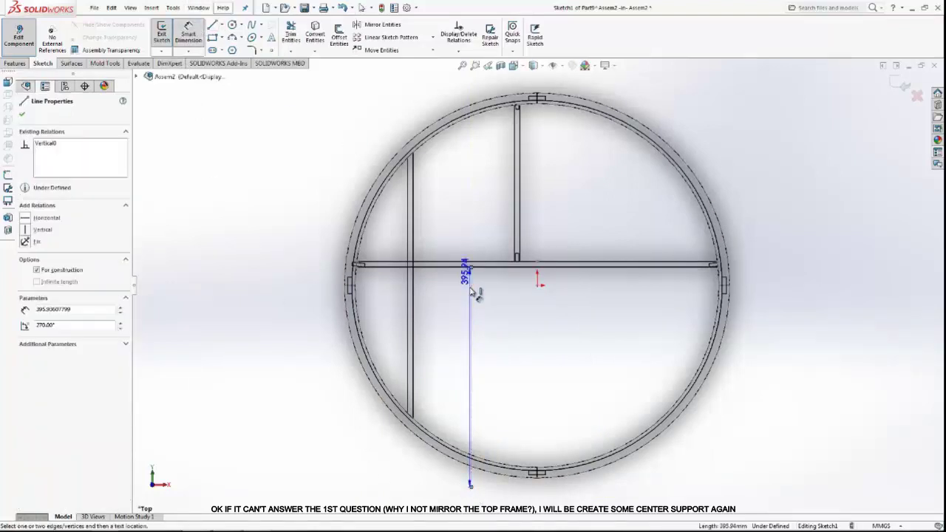
drag(475, 293, 521, 192)
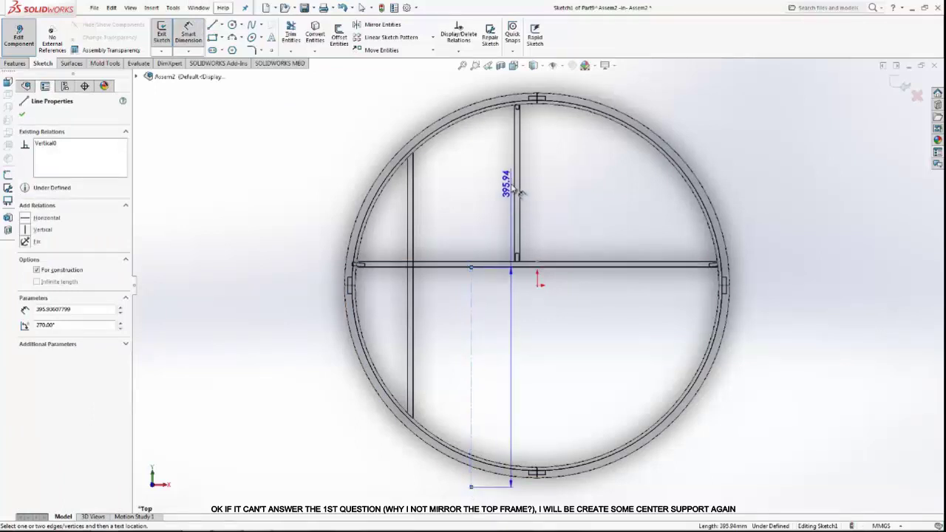
drag(521, 192, 545, 109)
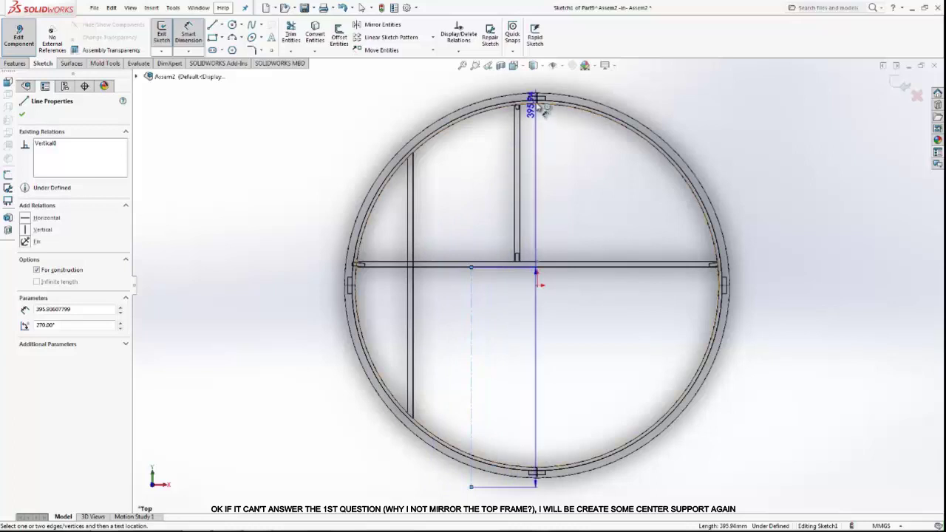
click(471, 331)
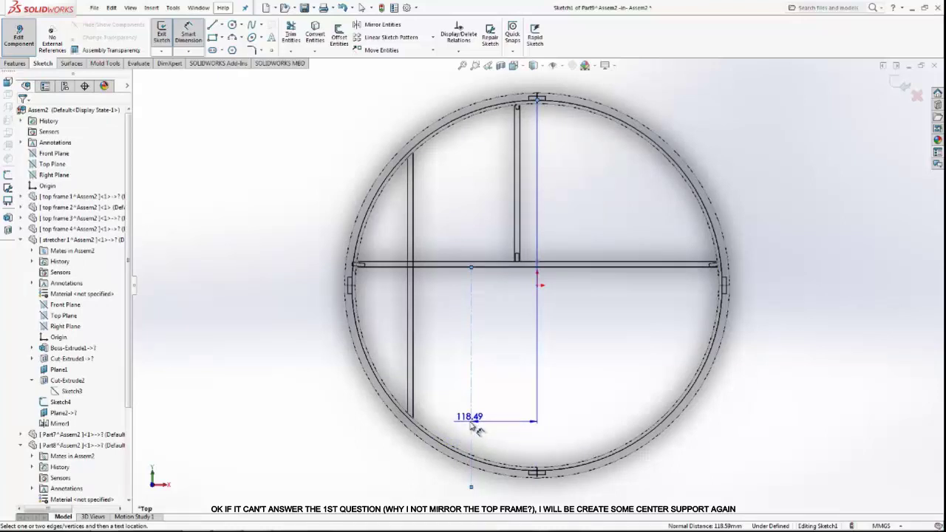
click(493, 407)
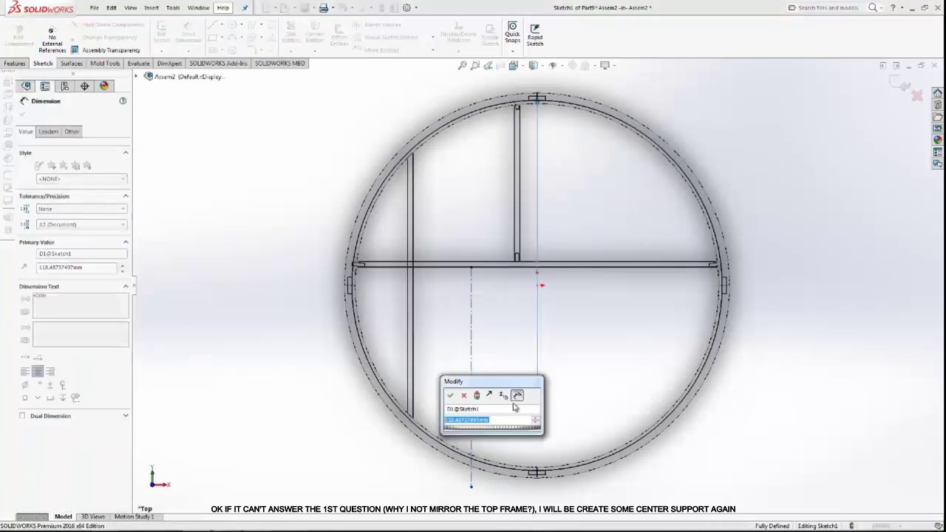
text(70)
key(Return)
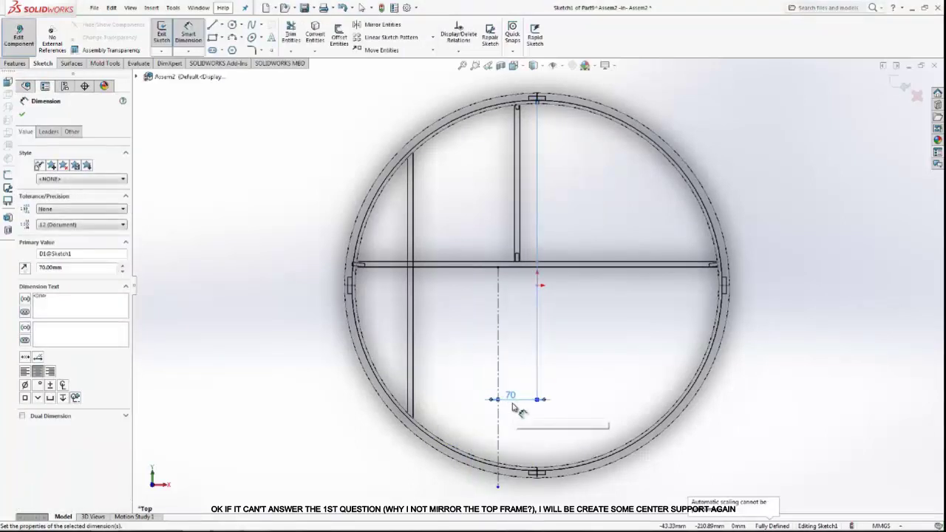
right_click(446, 295)
click(462, 335)
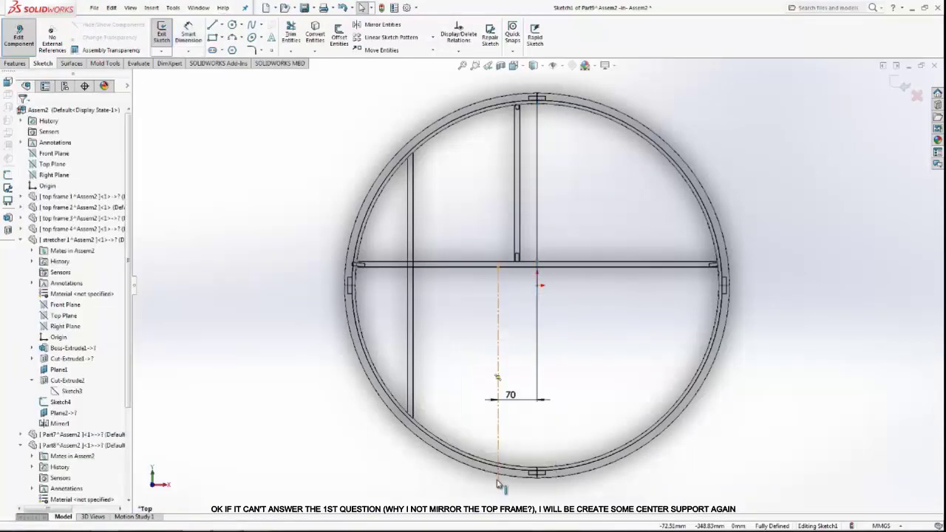
Step: Snap the centerline's lower end onto the ring and exit the sketch
drag(497, 489, 497, 462)
click(472, 392)
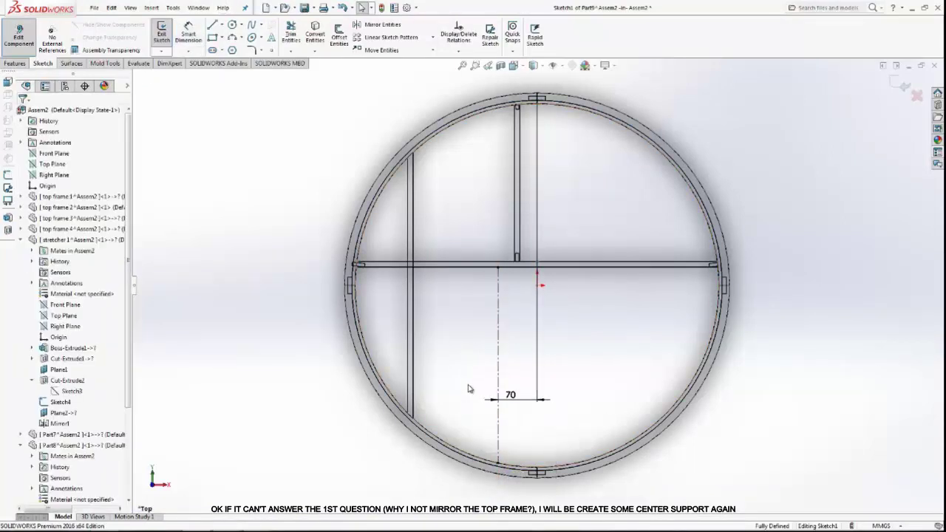
scroll(473, 377, up, 3)
middle_drag(477, 371, 838, 164)
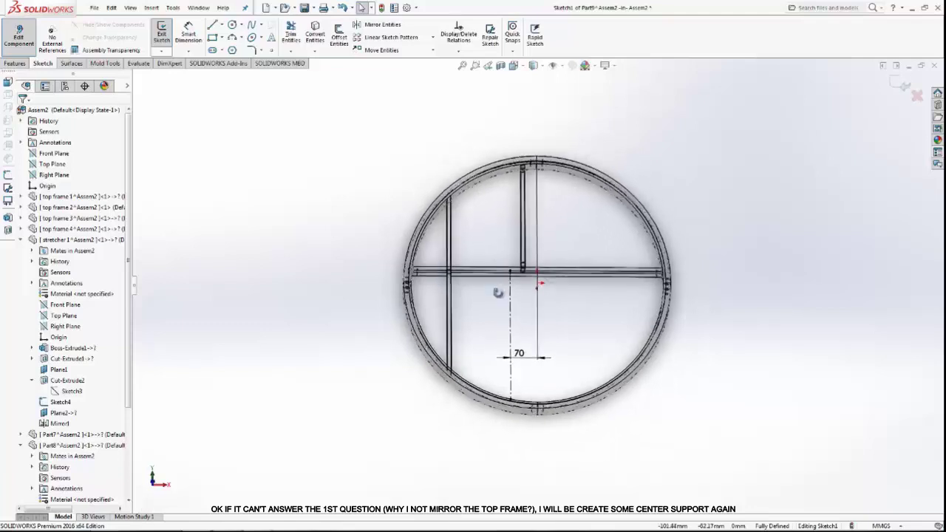
click(900, 85)
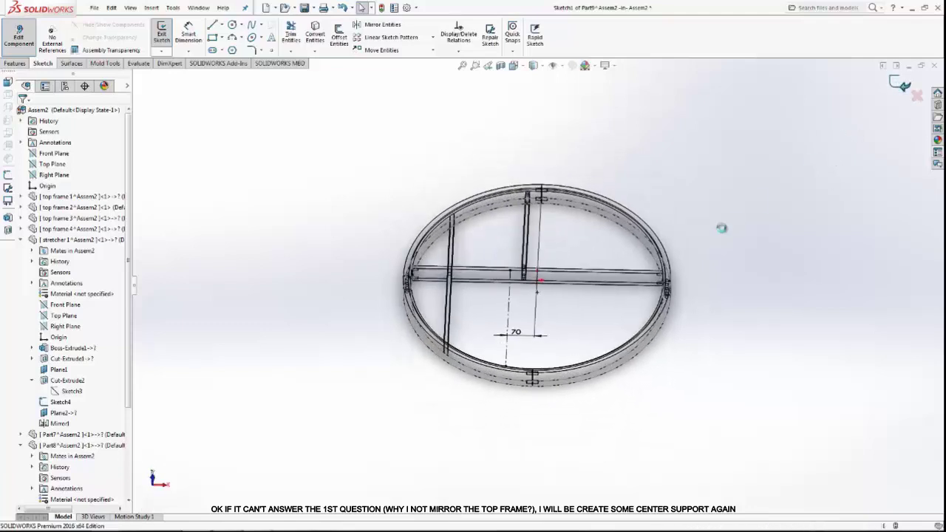
Step: Sketch a rectangle on the stretcher face and dimension its width to 10 mm
click(502, 281)
click(543, 248)
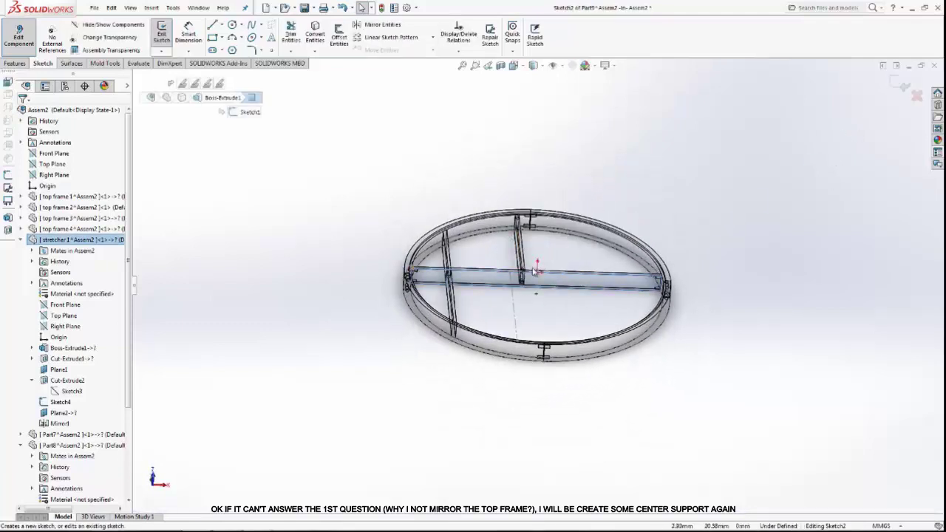
click(212, 37)
scroll(495, 277, down, 2)
scroll(495, 277, down, 3)
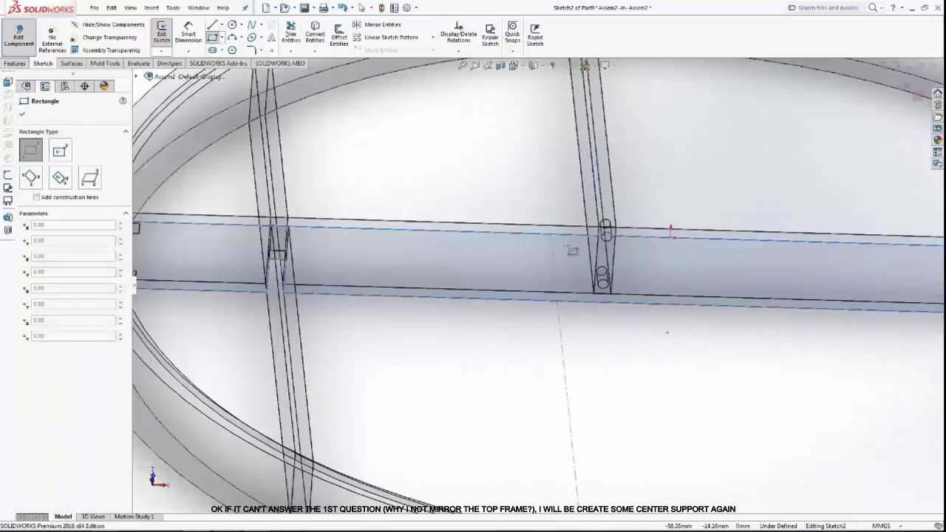
click(549, 234)
click(515, 300)
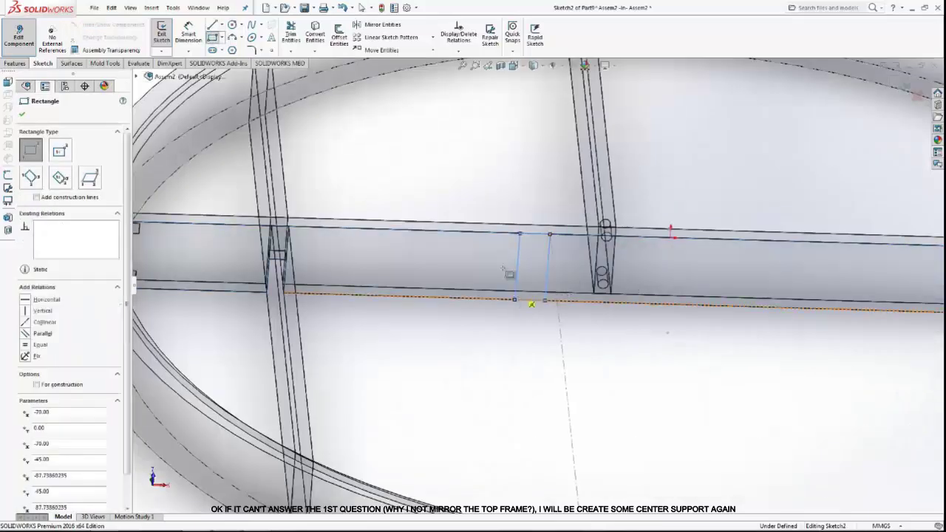
click(188, 34)
click(533, 234)
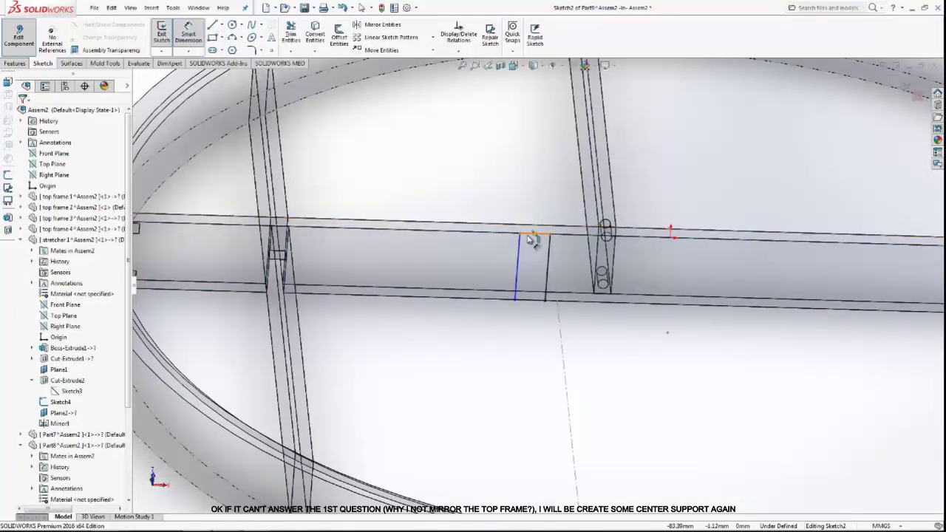
click(519, 198)
text(10)
key(Return)
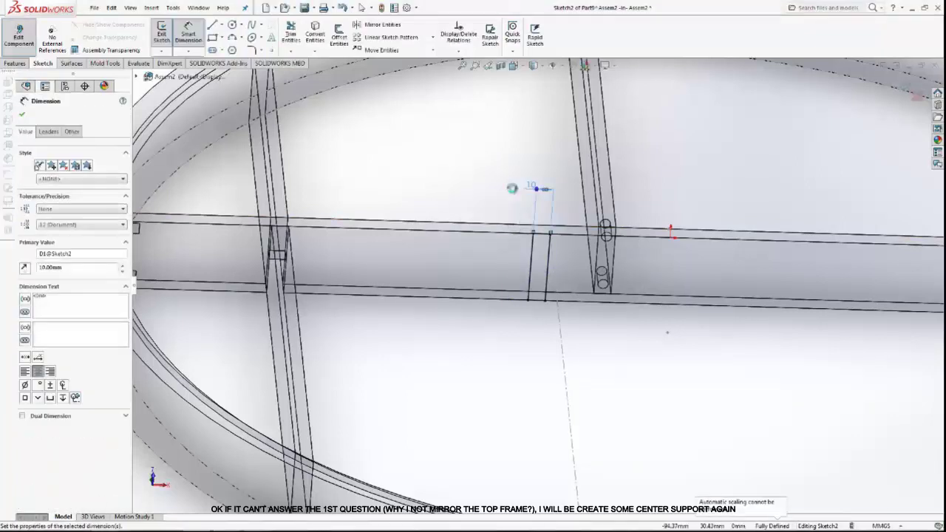
click(22, 115)
Step: Extrude the rectangle Up To Surface, ending at the ring's inner face
click(15, 63)
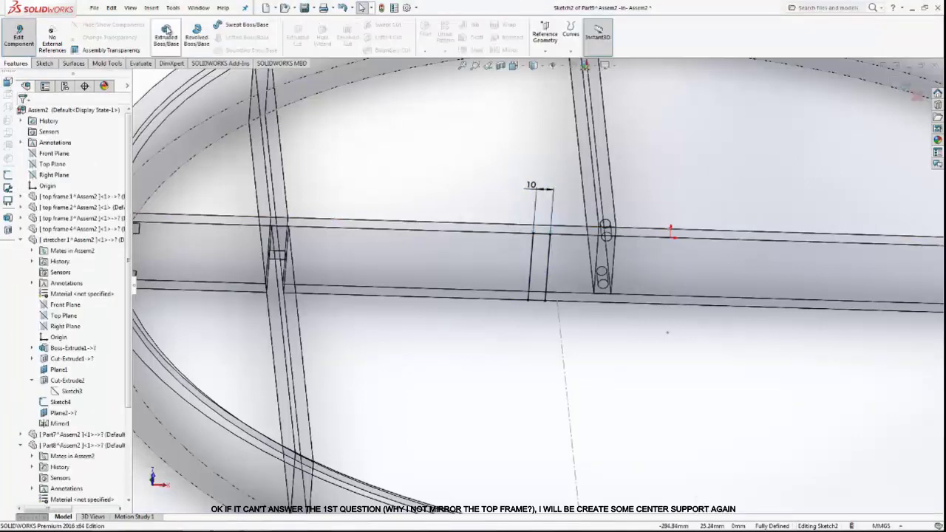
click(165, 34)
click(89, 177)
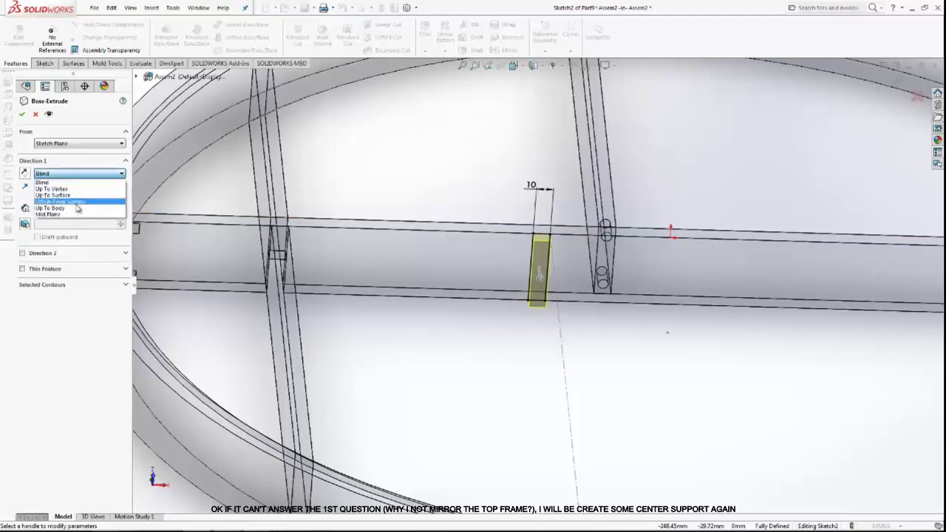
click(59, 193)
key(f)
middle_drag(500, 417, 515, 422)
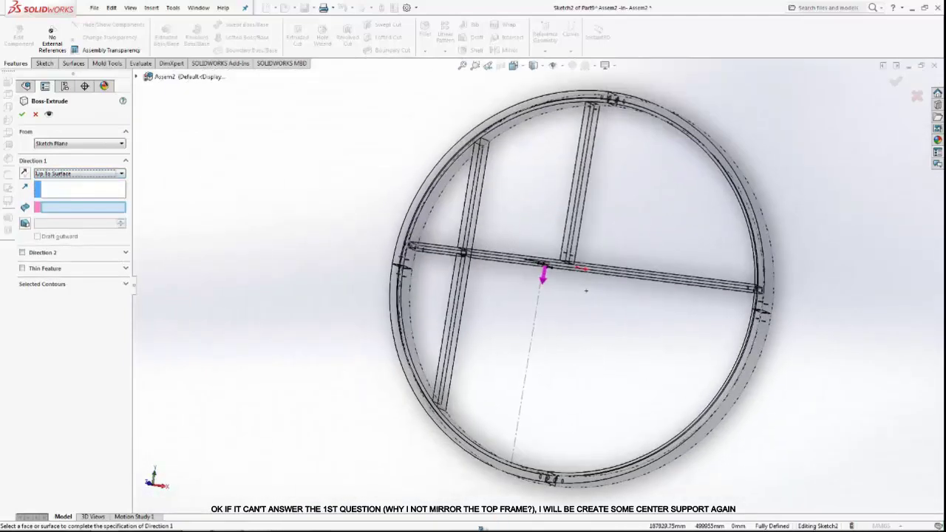
click(508, 430)
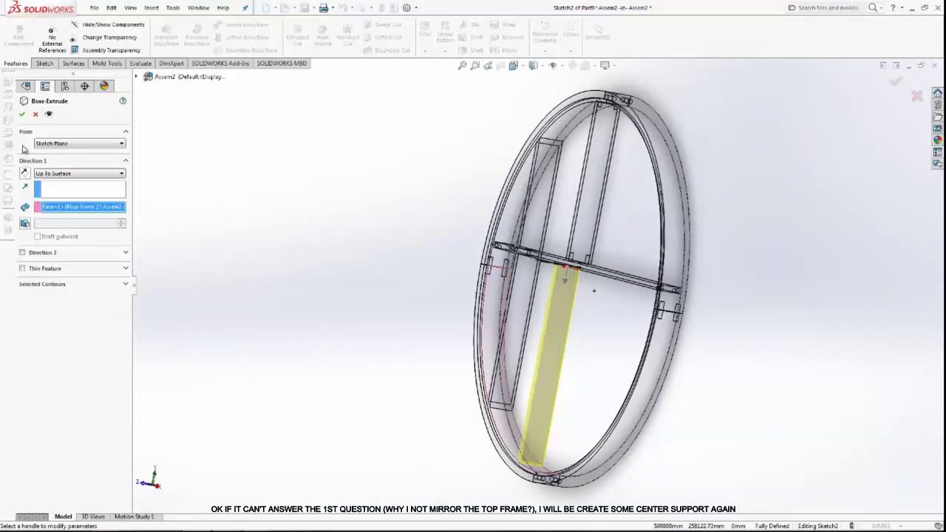
click(22, 115)
mouse_move(545, 381)
middle_down()
mouse_move(642, 327)
mouse_move(648, 357)
middle_up()
middle_drag(694, 339, 739, 296)
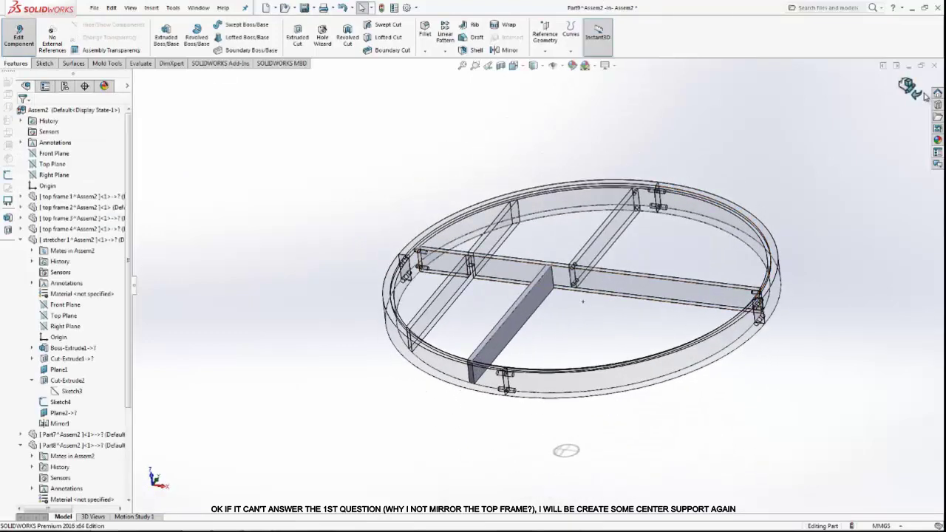
Step: Leave Part9 editing to return to the Assem2 assembly and inspect the ring frame
click(909, 85)
scroll(580, 324, down, 3)
scroll(579, 321, down, 4)
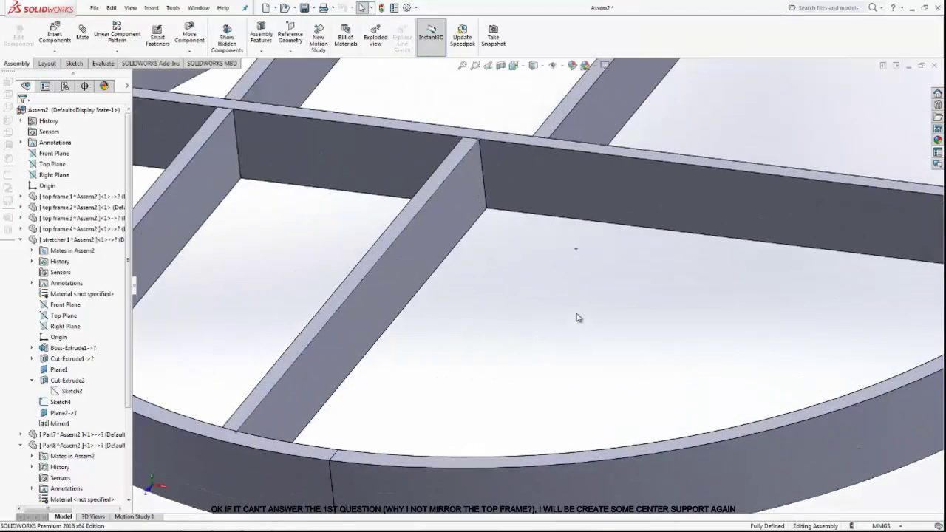
scroll(579, 318, up, 7)
middle_drag(595, 294, 632, 365)
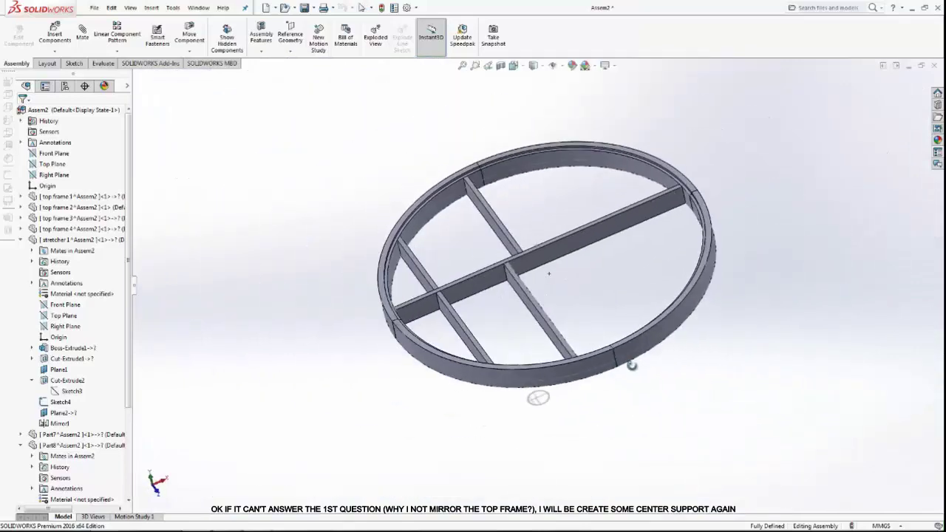
scroll(630, 347, up, 4)
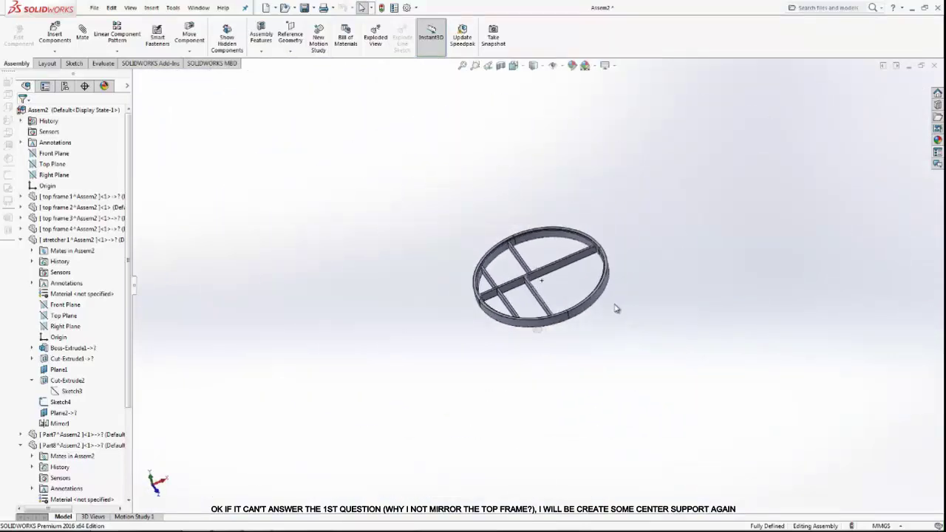
scroll(616, 309, down, 2)
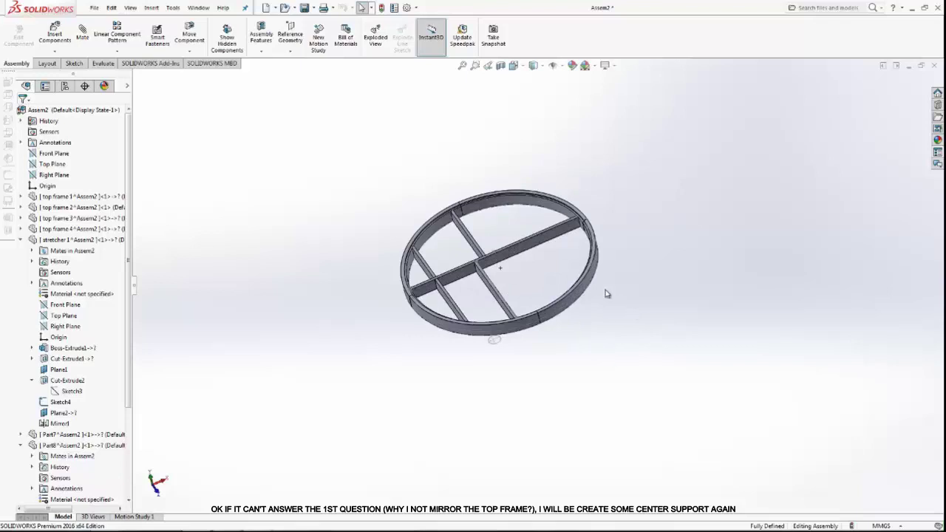
scroll(546, 233, down, 2)
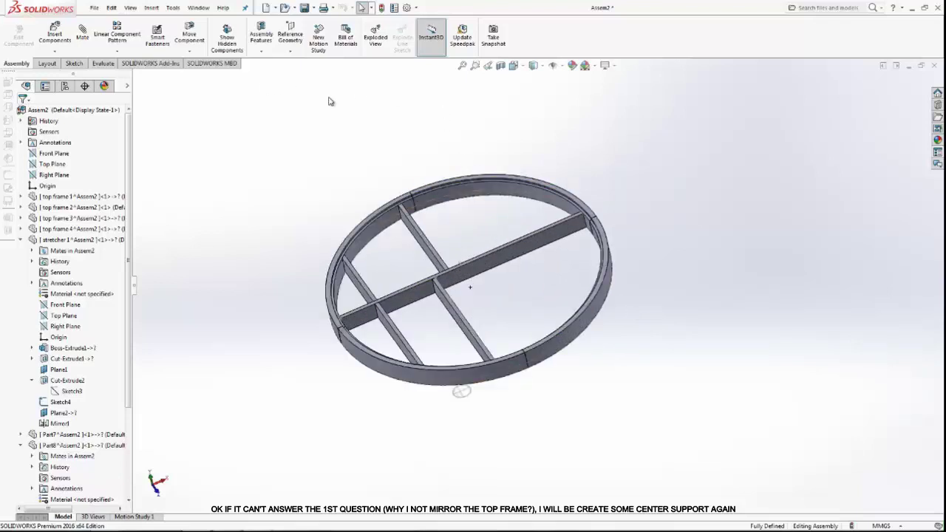
Step: Start inserting a new part into the assembly
click(55, 51)
click(66, 74)
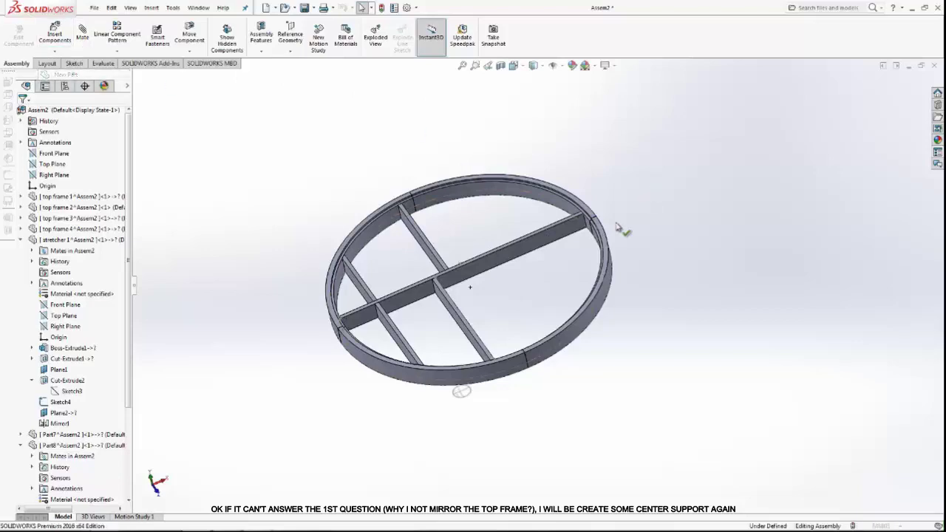
scroll(515, 230, down, 3)
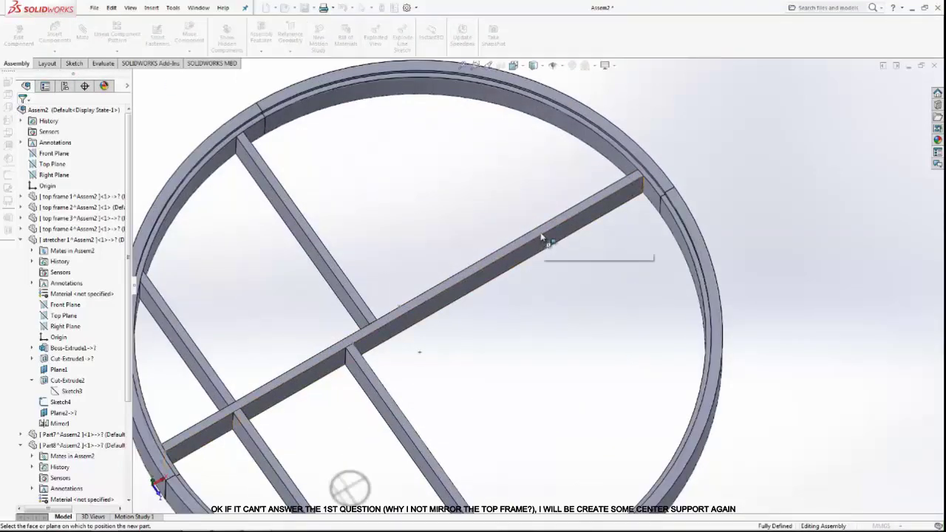
Step: Place the new part on the stretcher's top face and draw a centerline out past the ring
click(545, 238)
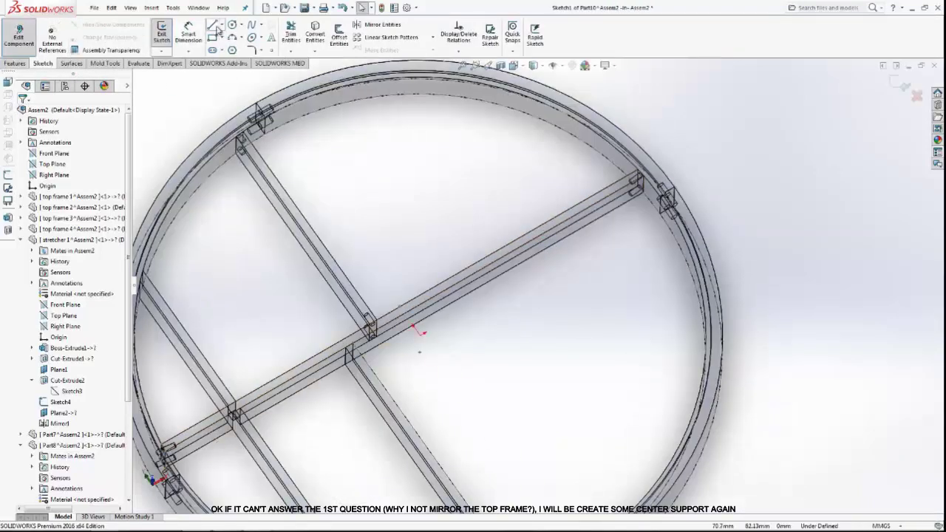
click(221, 24)
click(235, 47)
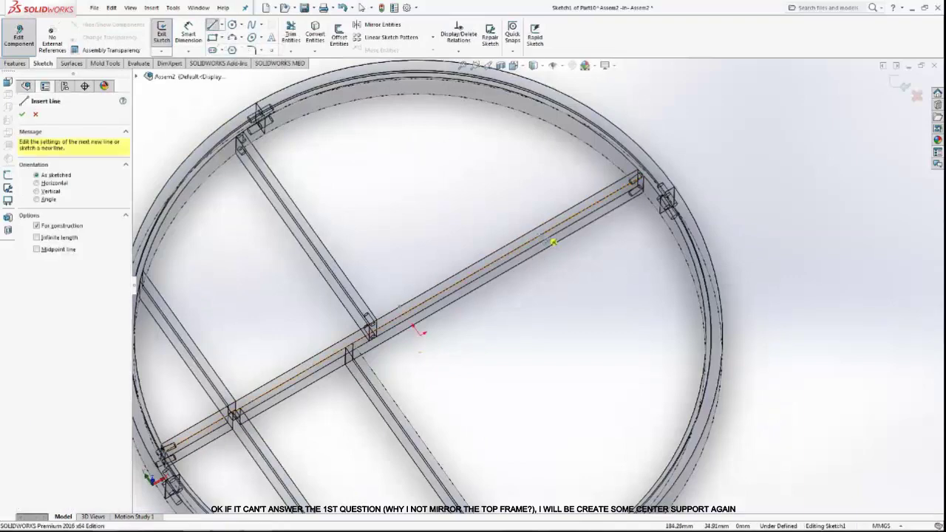
click(404, 314)
scroll(611, 340, up, 3)
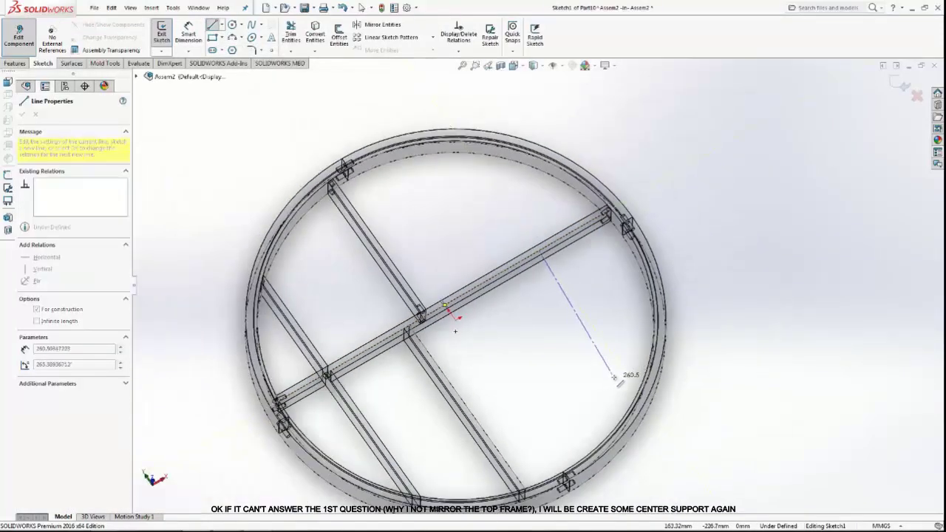
scroll(602, 377, down, 5)
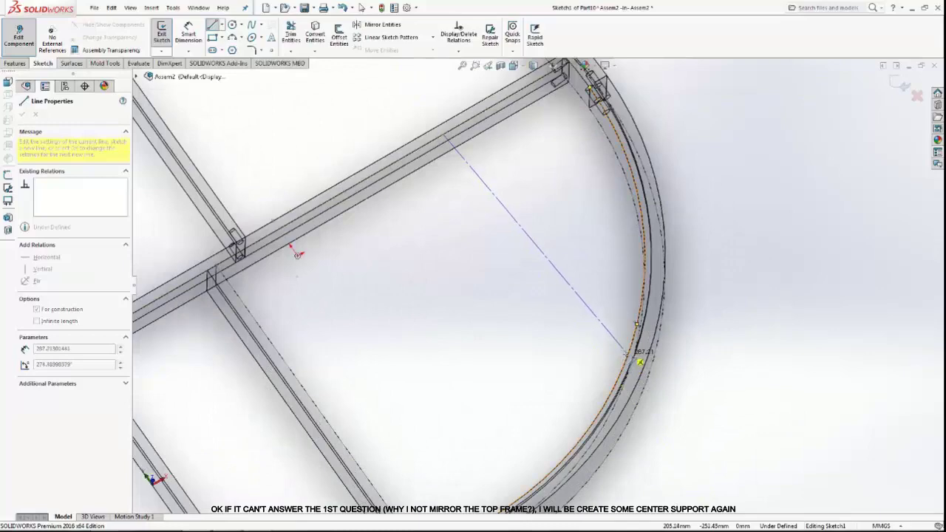
click(694, 414)
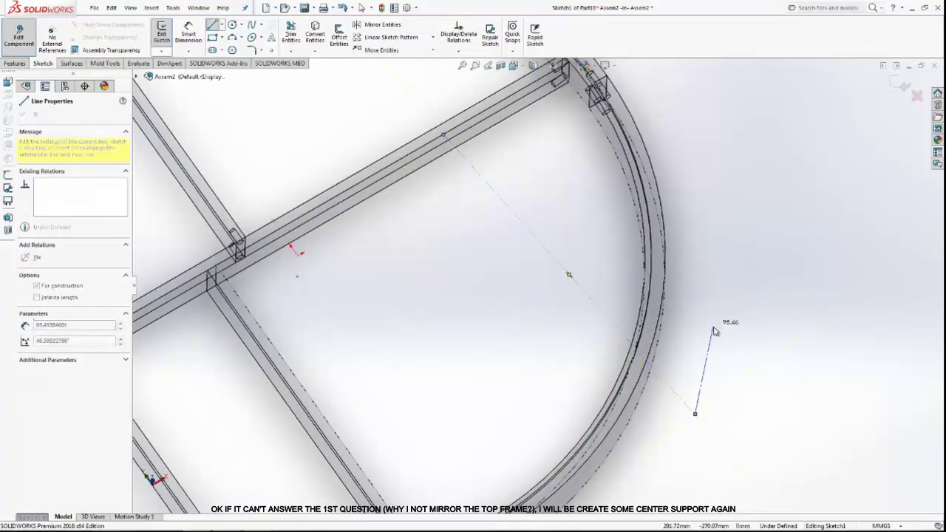
right_click(715, 324)
click(739, 350)
Step: Give the new centerline a Vertical relation
scroll(532, 295, up, 3)
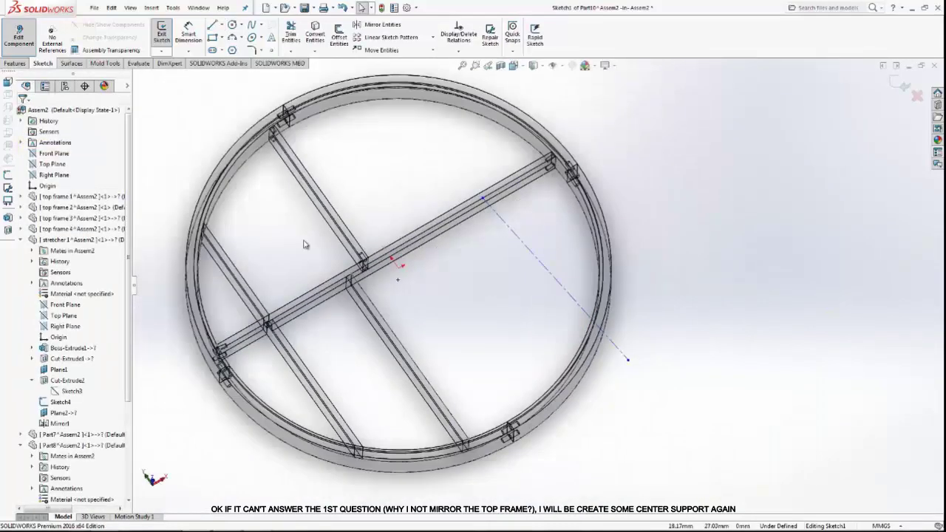
click(527, 248)
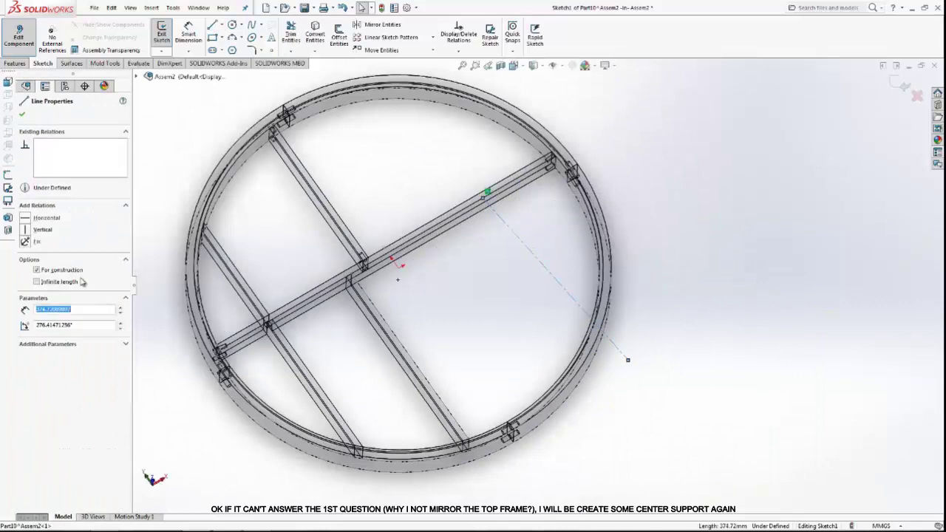
click(30, 234)
click(21, 114)
scroll(539, 332, down, 2)
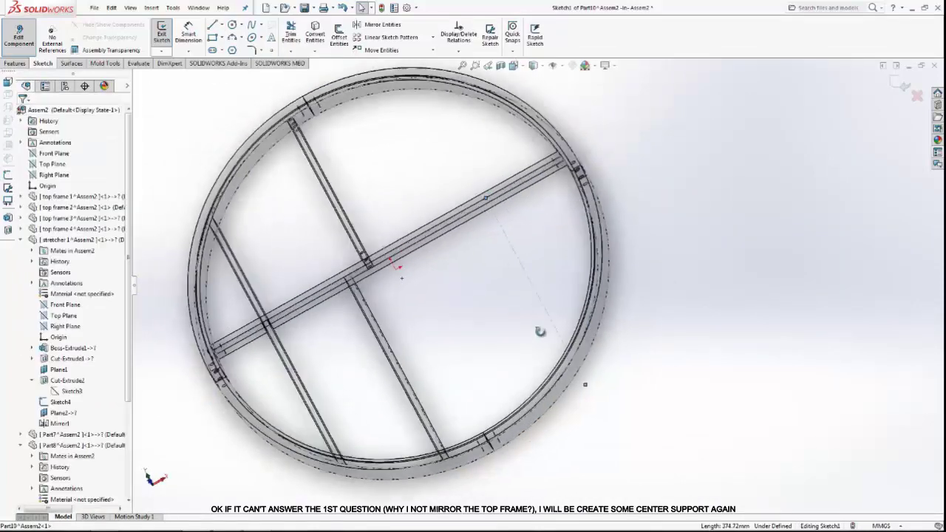
scroll(577, 402, down, 3)
scroll(576, 402, up, 3)
scroll(551, 346, down, 4)
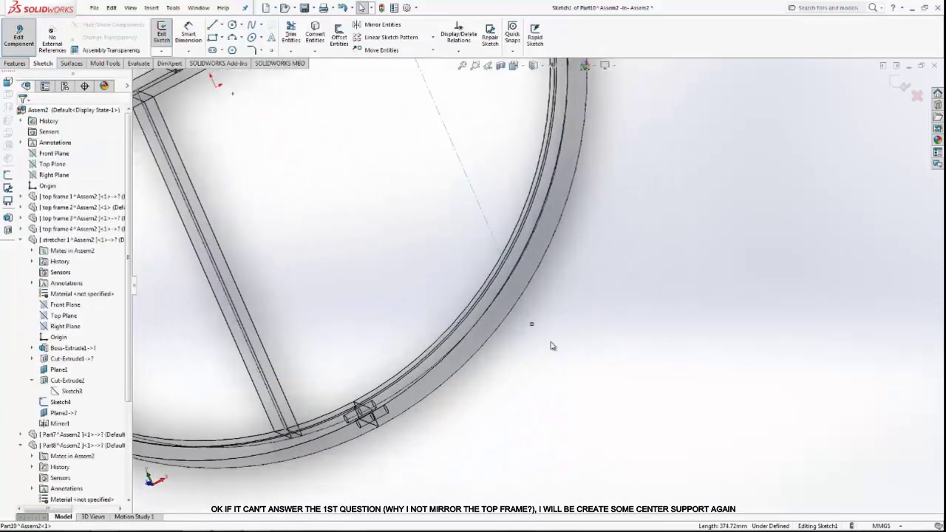
Step: Dimension the centerline 197 mm from the ring joint
key(d)
scroll(532, 325, up, 3)
click(405, 295)
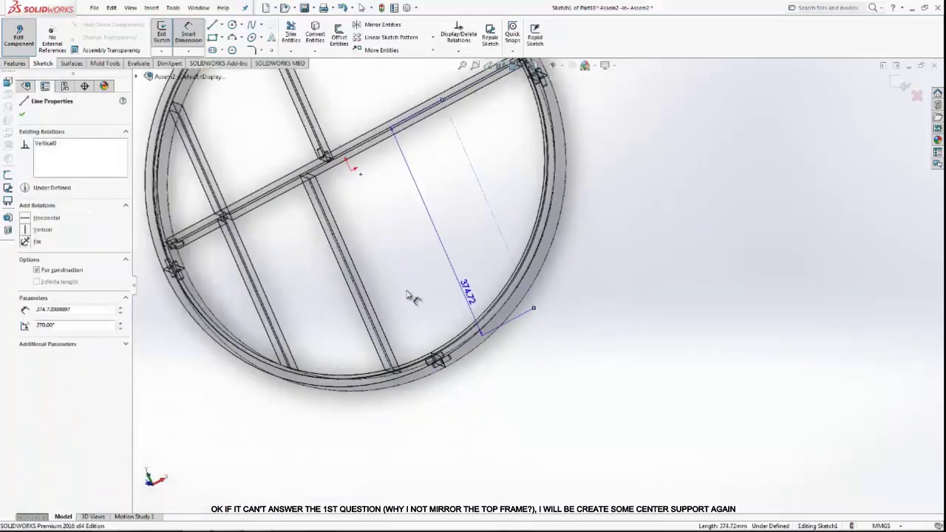
scroll(433, 354, down, 1)
scroll(445, 352, down, 2)
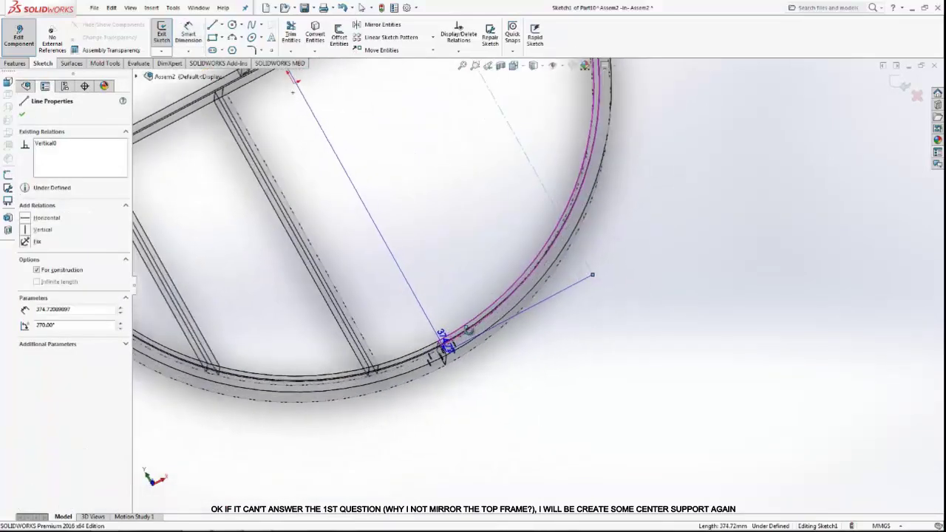
scroll(450, 347, down, 1)
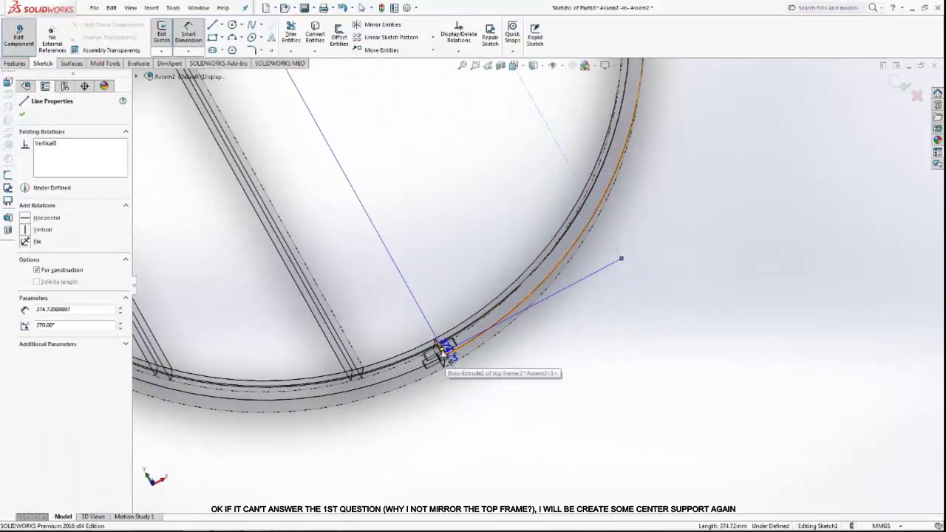
key(Escape)
click(453, 367)
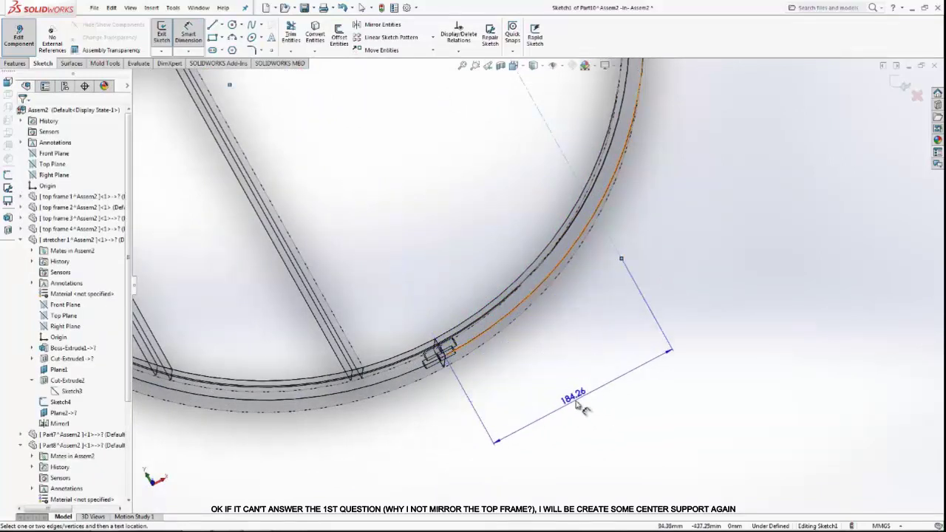
click(579, 404)
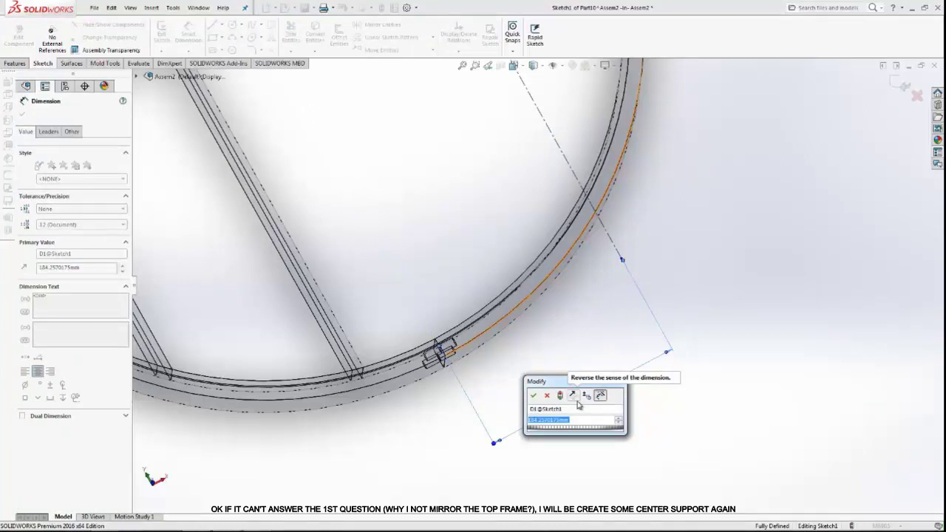
text(197)
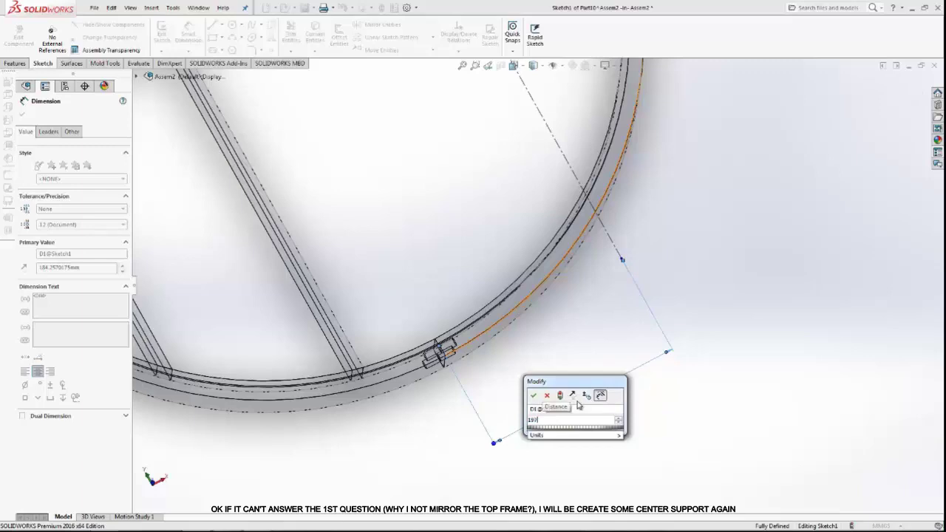
key(Return)
scroll(581, 395, up, 3)
scroll(544, 333, up, 2)
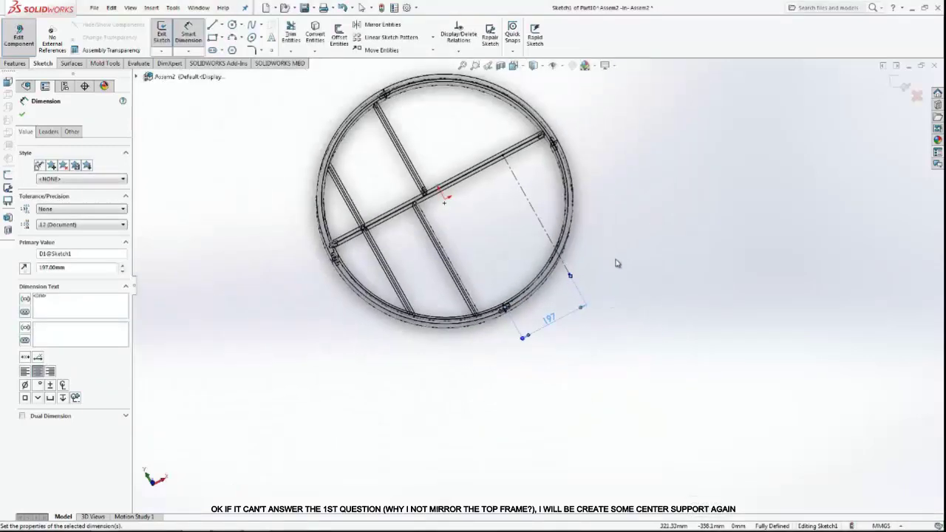
right_click(616, 262)
click(646, 289)
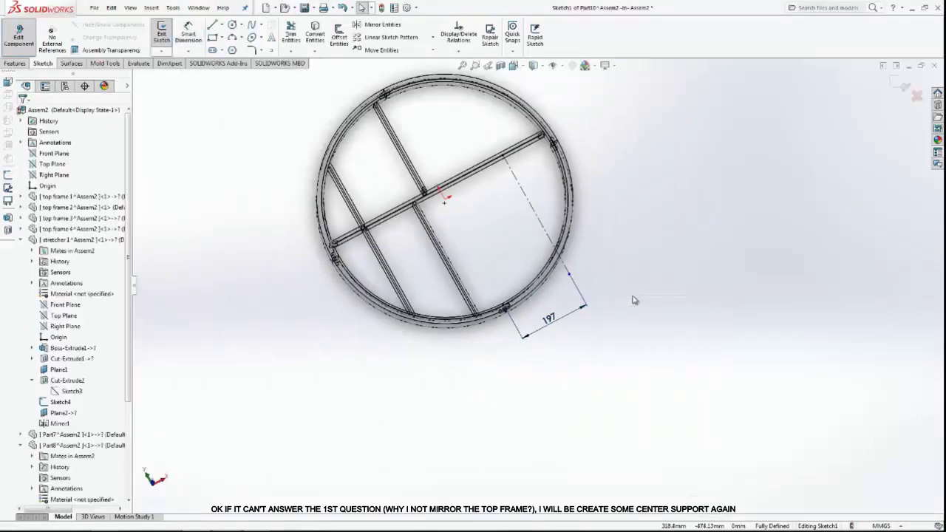
Step: Select the centerline's endpoint, then clear the selection
scroll(628, 279, down, 3)
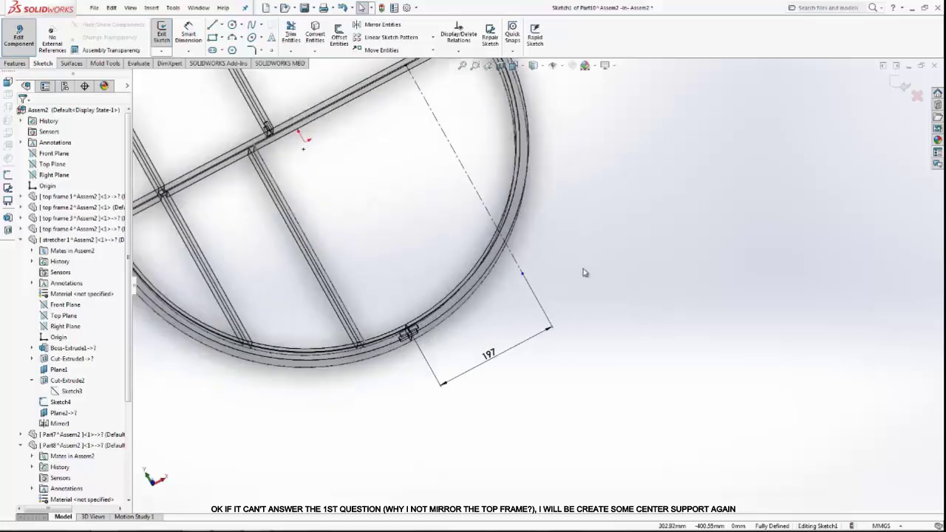
click(497, 235)
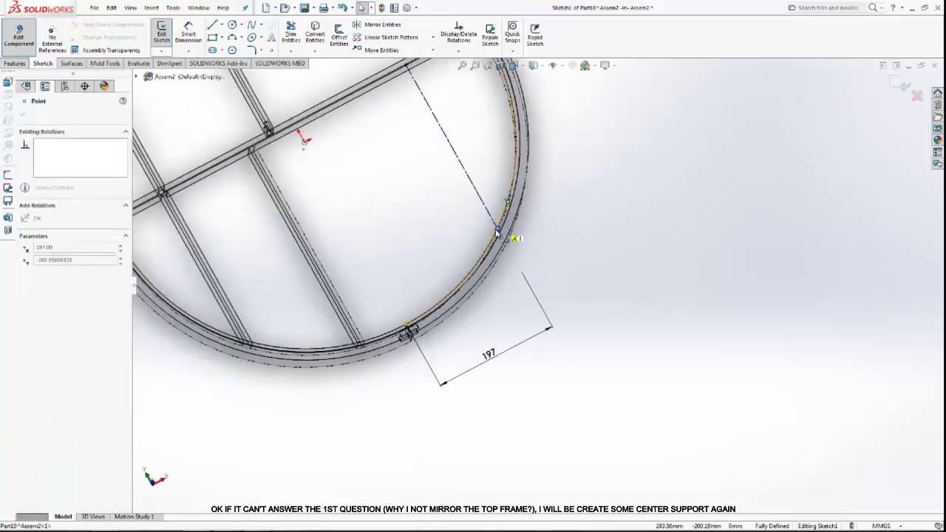
ctrl+click(513, 239)
click(553, 232)
scroll(551, 244, down, 1)
scroll(532, 200, down, 1)
scroll(525, 184, up, 3)
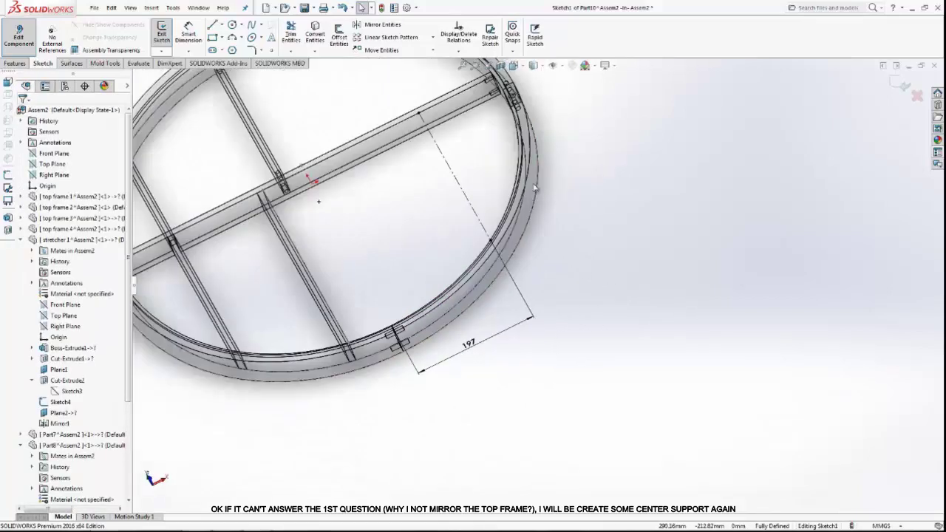
scroll(454, 189, down, 3)
Step: Exit the centerline sketch and sketch a 10 mm-wide rectangle on the stretcher's top face
click(899, 85)
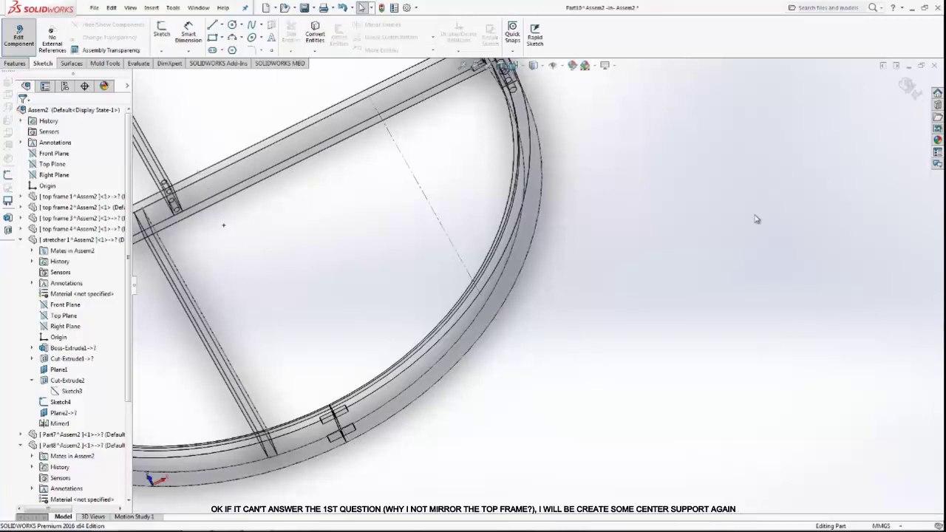
click(370, 116)
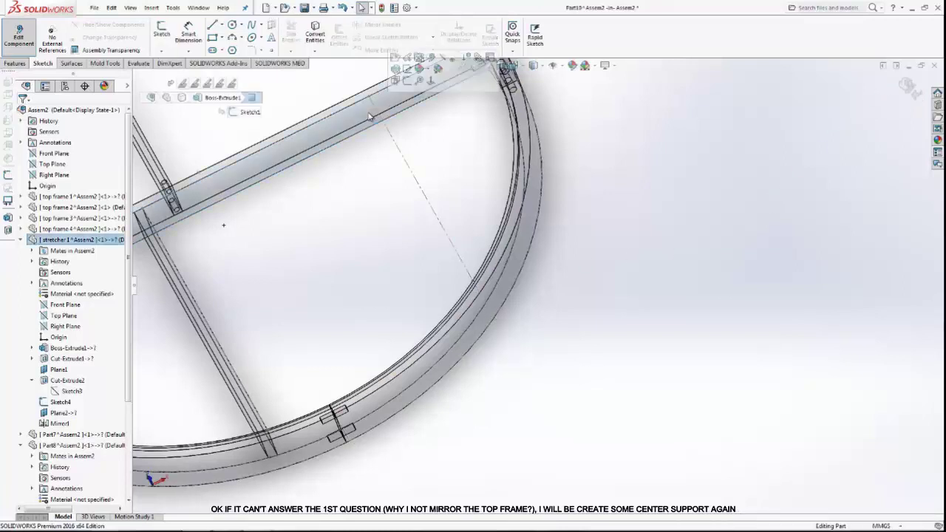
click(407, 79)
click(212, 36)
scroll(365, 96, down, 3)
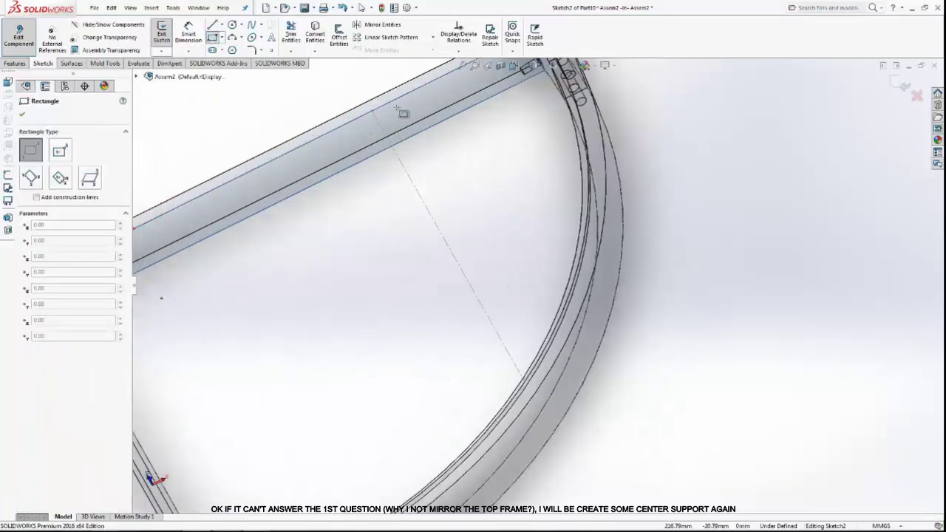
click(375, 119)
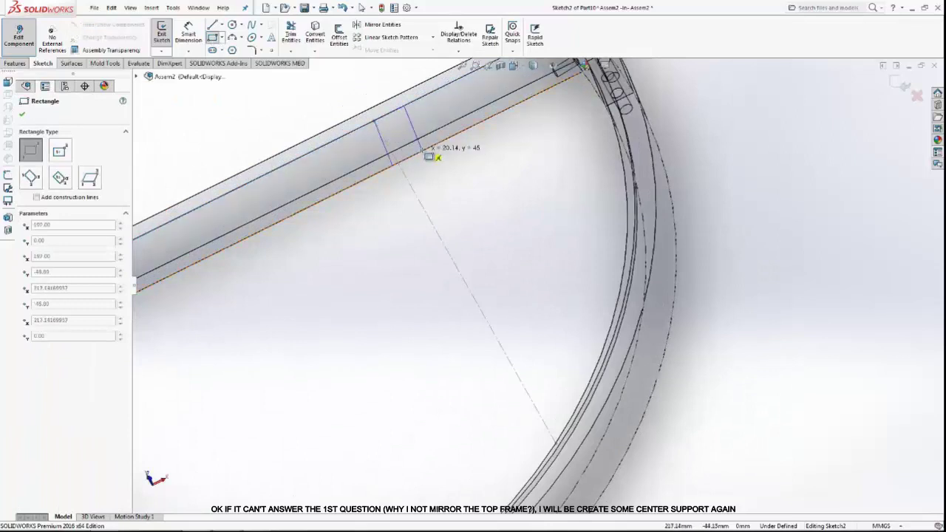
click(422, 151)
click(188, 34)
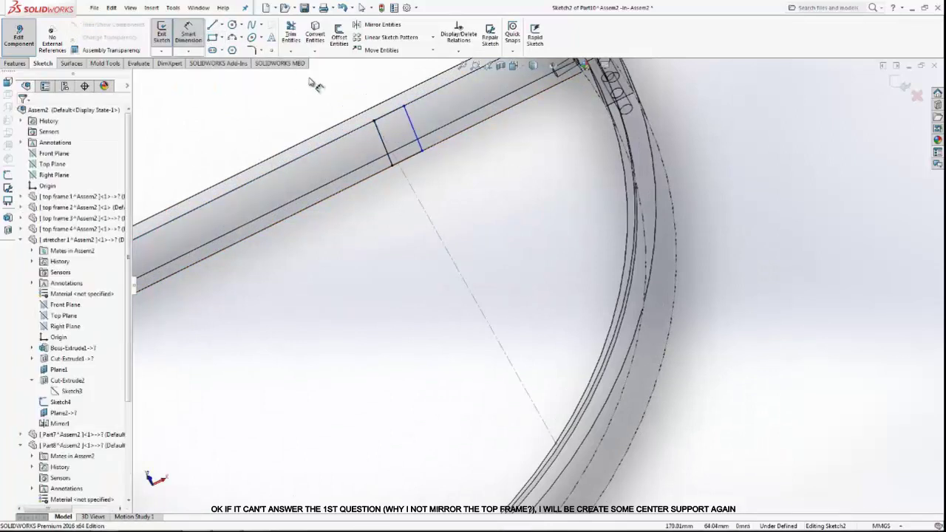
click(390, 119)
click(370, 89)
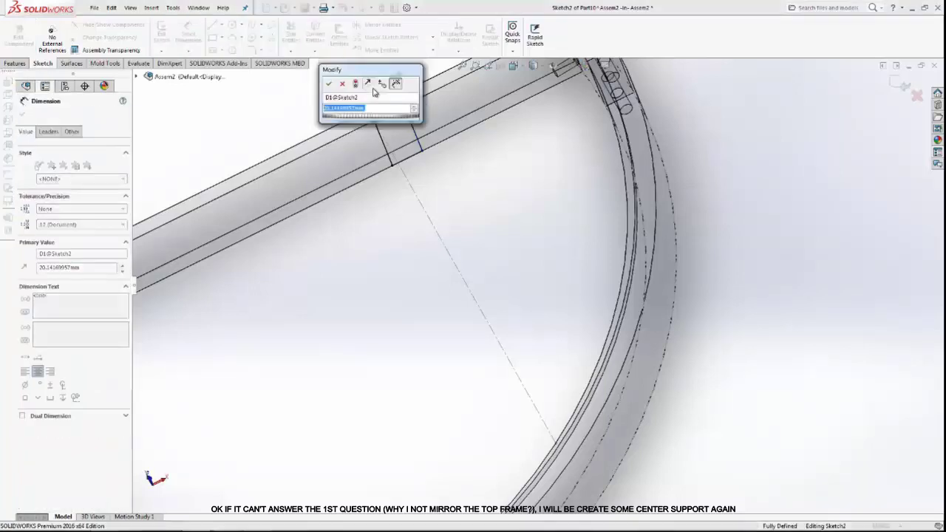
text(10)
key(Return)
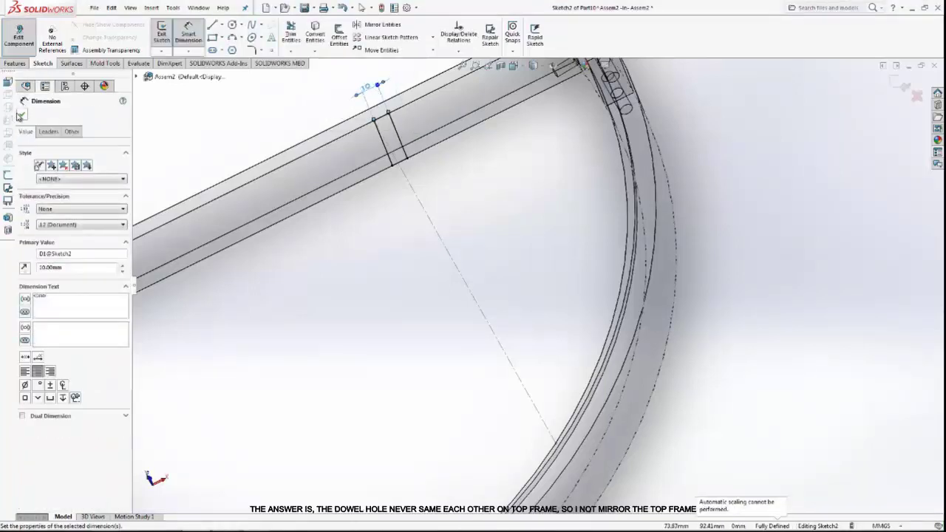
key(Escape)
Step: Extrude the rectangle Up To Surface, ending at the top frame's face
click(167, 33)
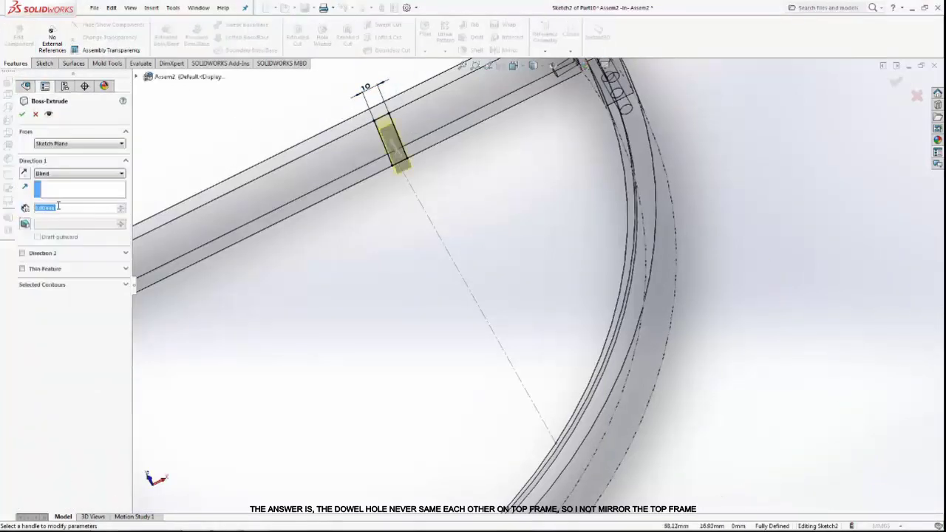
click(66, 173)
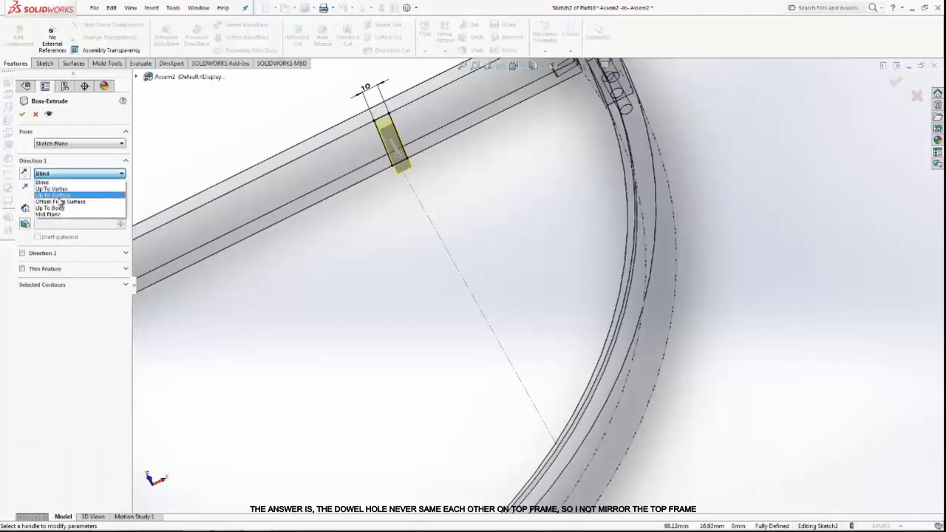
click(52, 196)
middle_drag(436, 366, 534, 391)
click(449, 392)
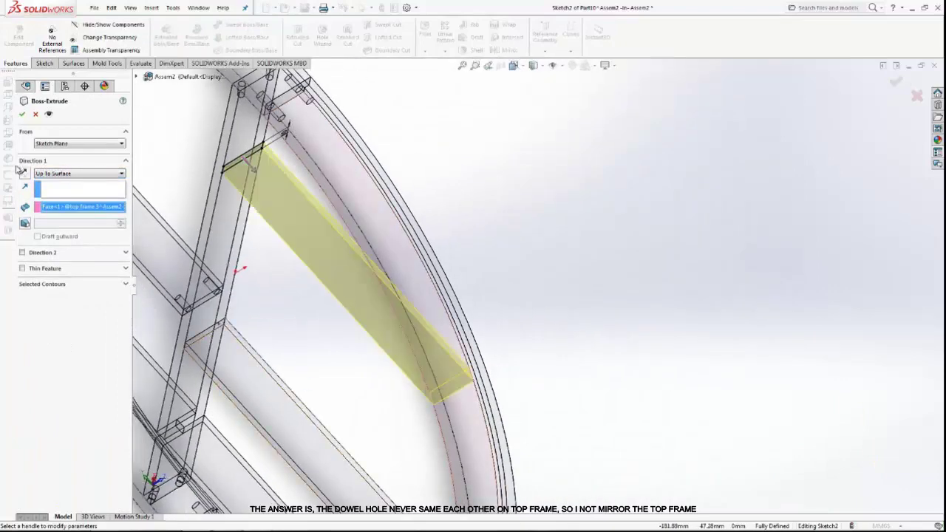
key(Return)
middle_drag(511, 264, 550, 409)
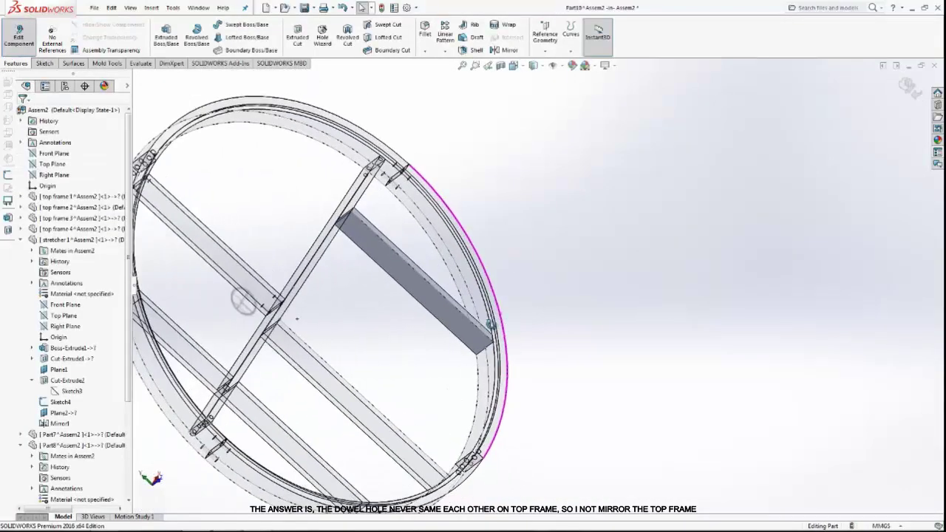
Step: Exit Part10 editing back to Assem2 and zoom and tilt to view the whole ring frame
click(911, 88)
scroll(636, 303, down, 3)
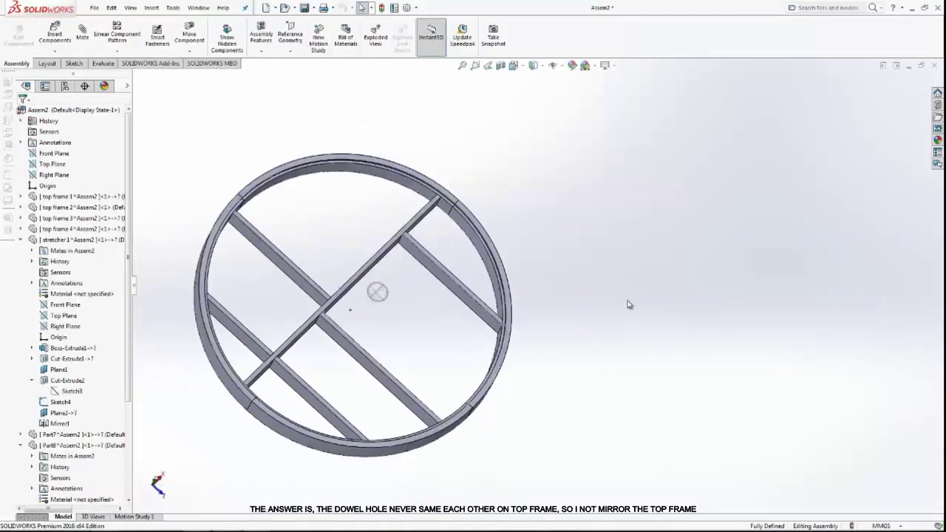
middle_drag(351, 310, 433, 270)
scroll(444, 269, up, 3)
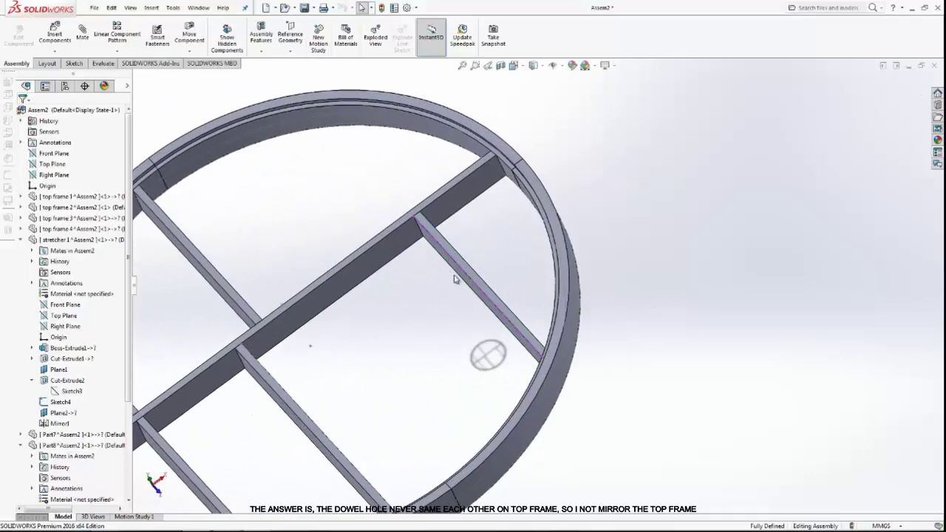
scroll(455, 279, down, 3)
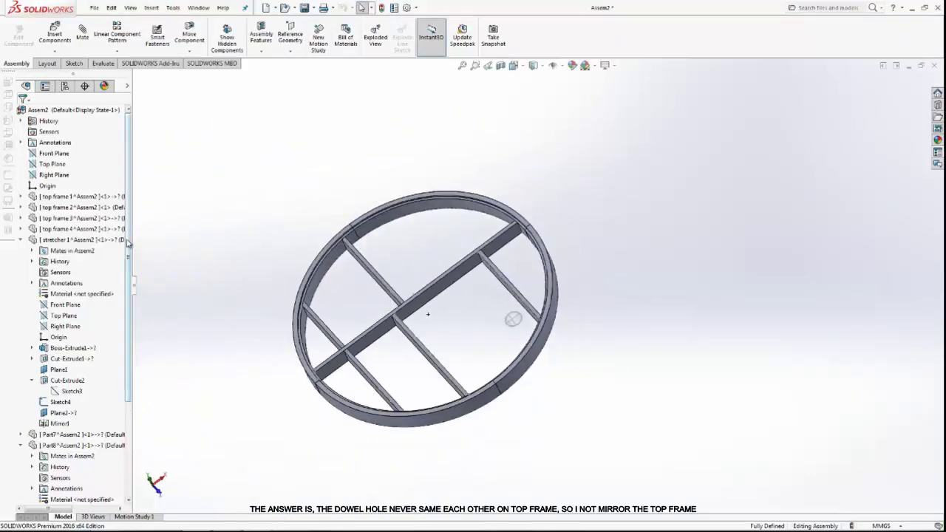
scroll(129, 299, down, 2)
scroll(129, 299, down, 2)
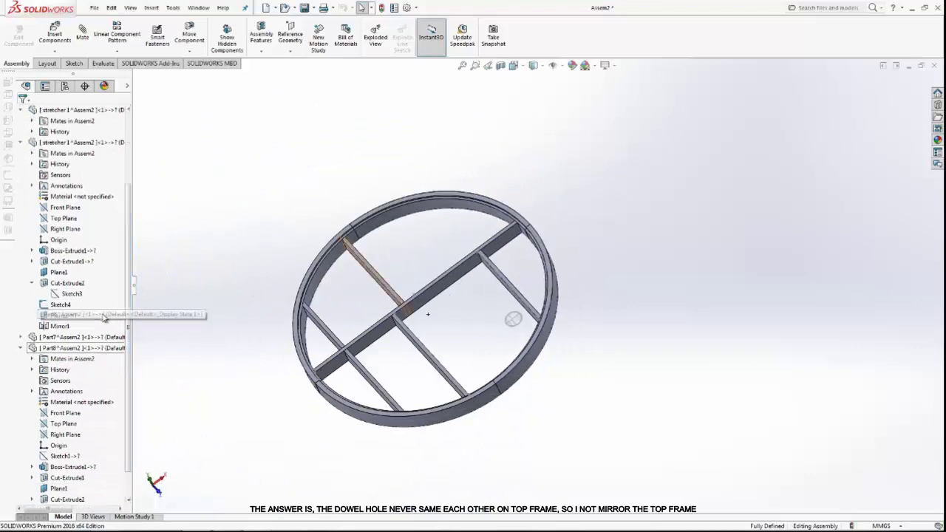
Step: Rename Part7 to 'stretcher 2' in the assembly tree
right_click(67, 337)
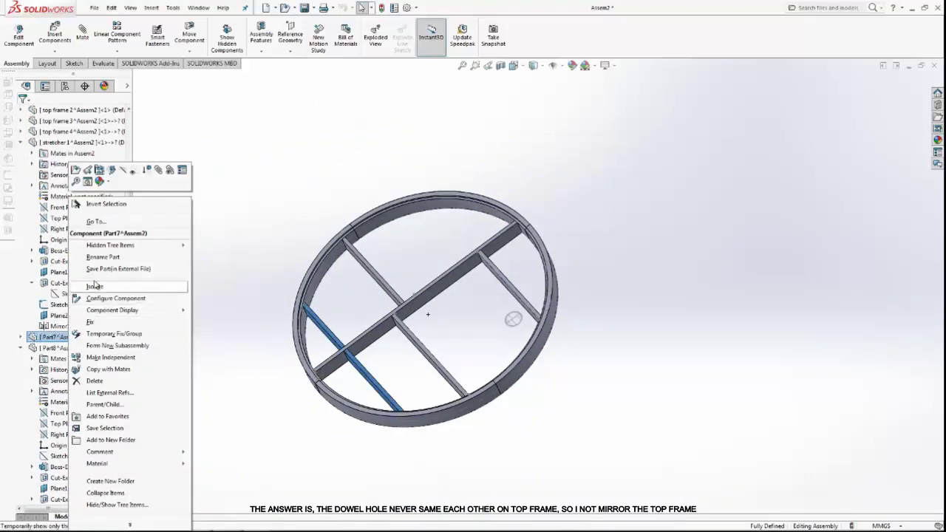
click(100, 257)
text(stretcher 2)
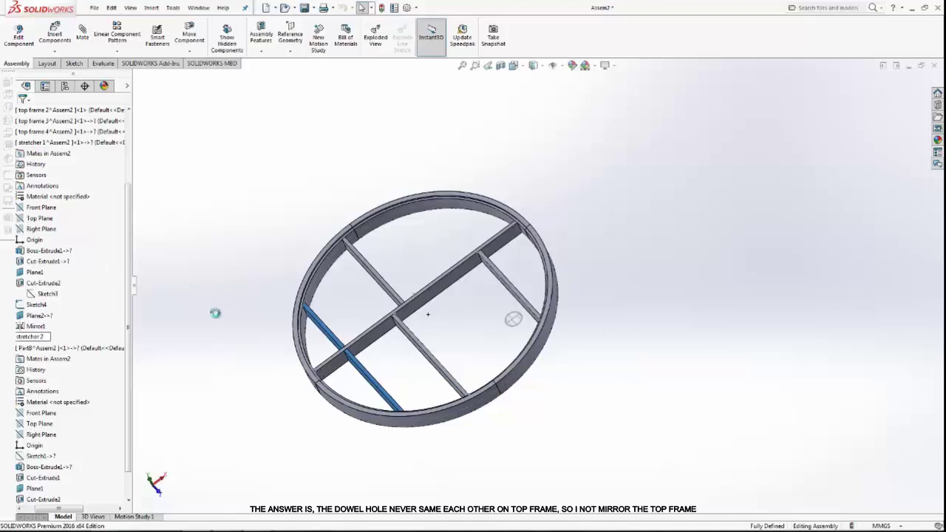
scroll(128, 336, down, 1)
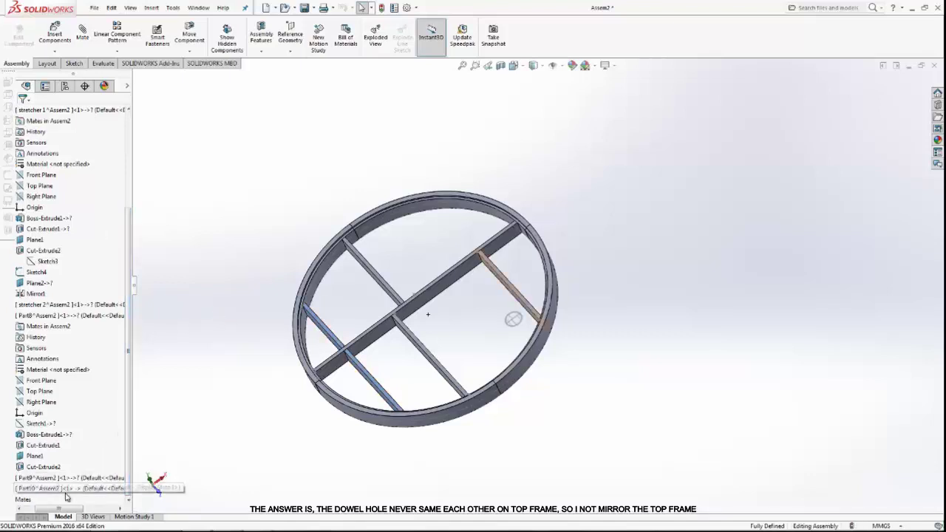
drag(77, 512, 63, 512)
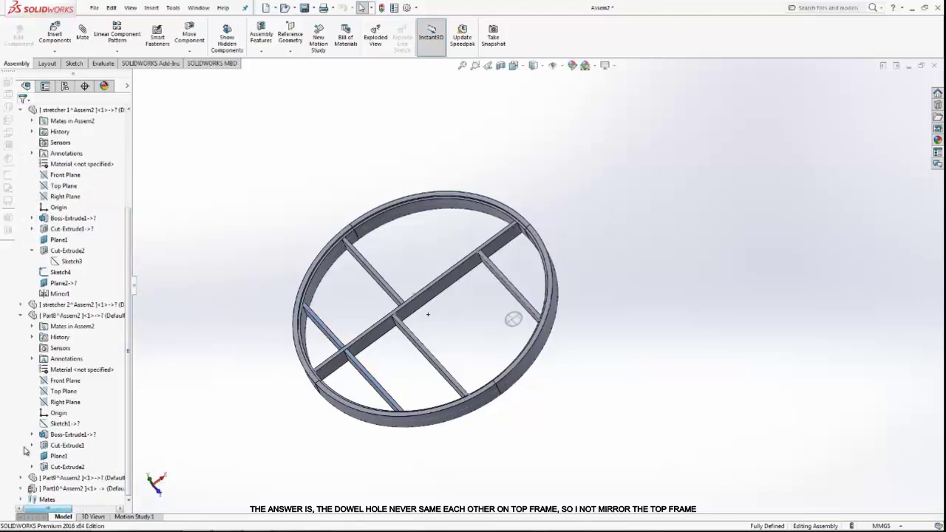
Step: Rename Part8 to 'strether 3', then rebuild and save the assembly
right_click(70, 315)
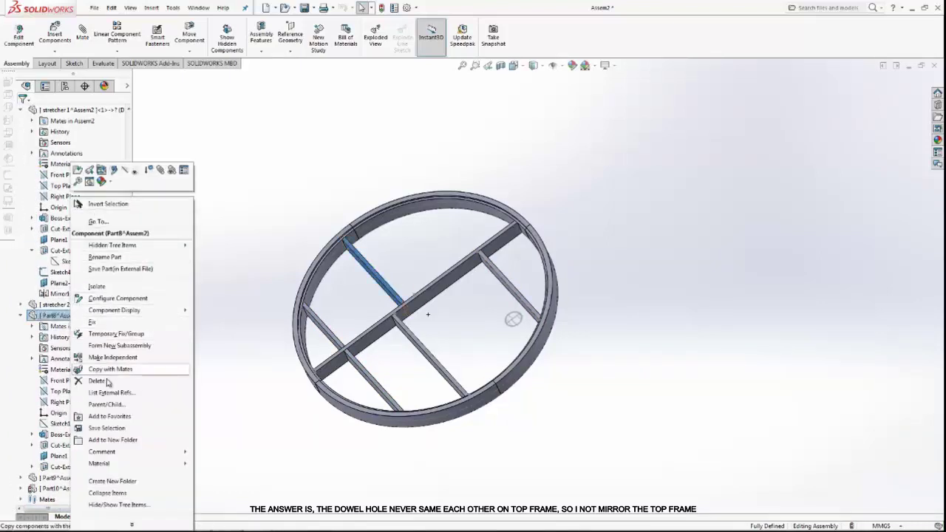
click(107, 257)
text(stretcher 3)
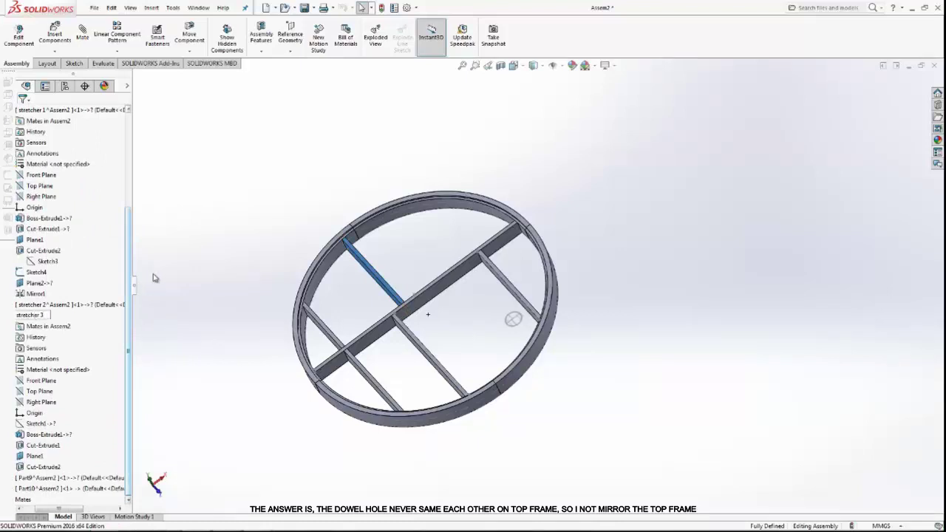
key(Return)
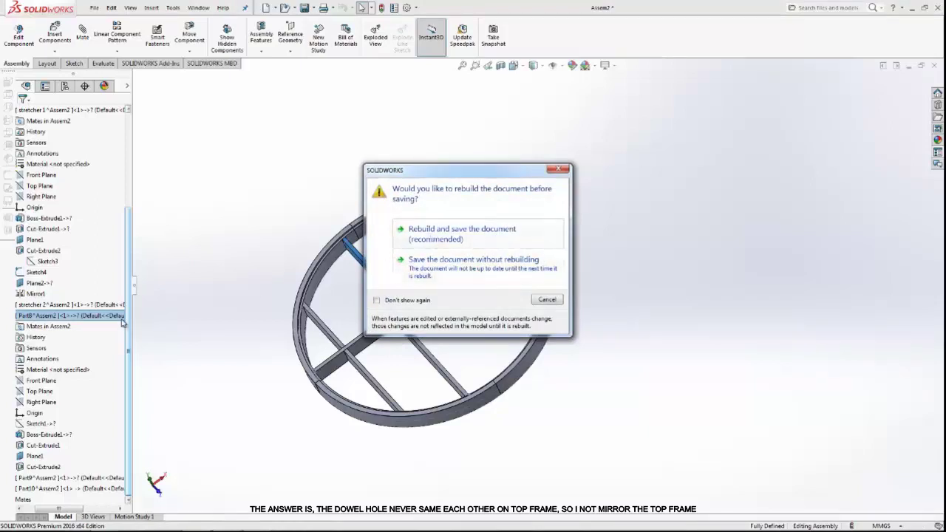
click(546, 300)
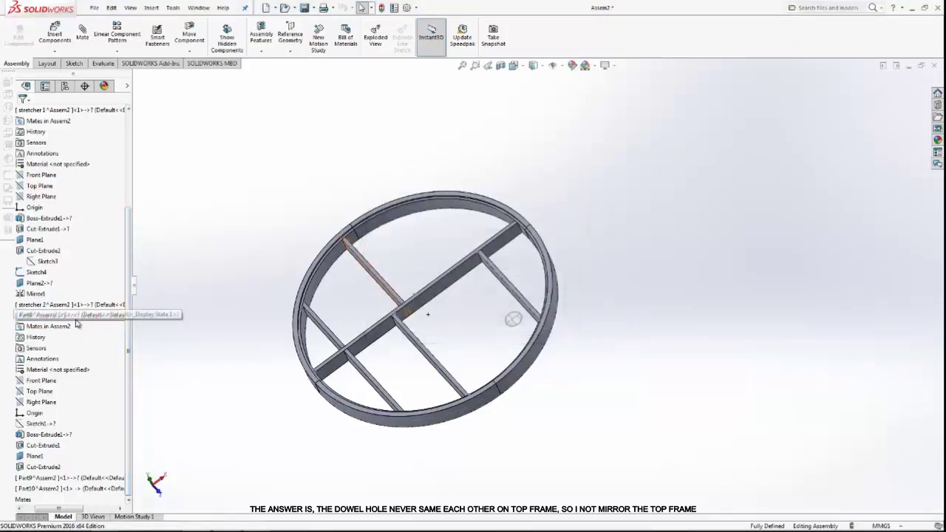
right_click(74, 315)
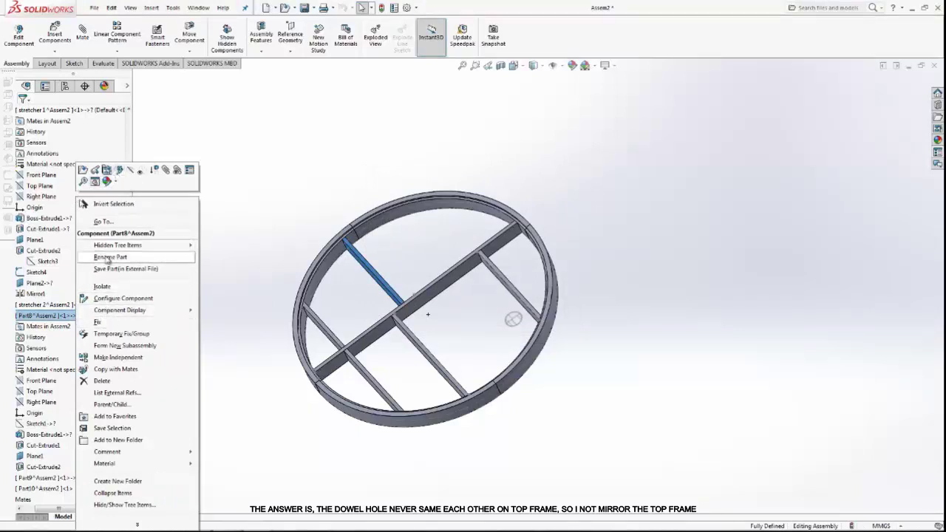
click(109, 257)
text(strether 3)
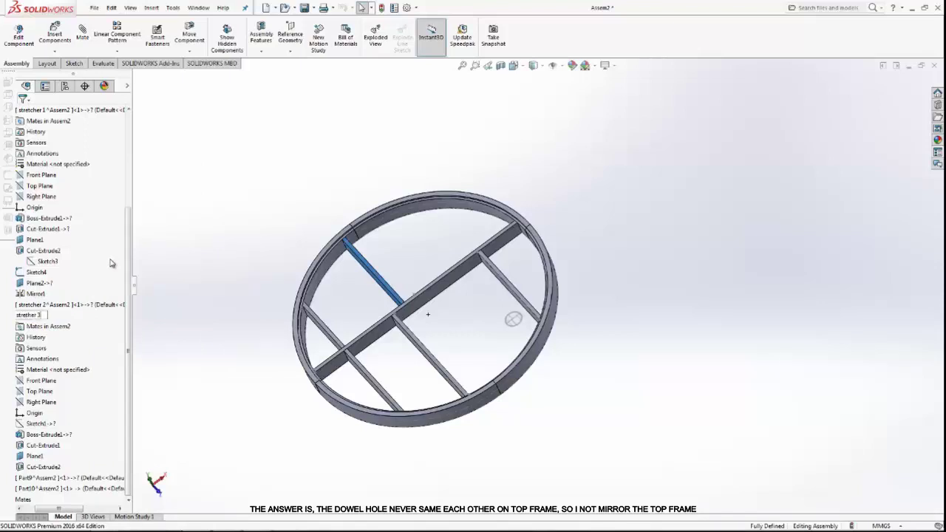
key(Return)
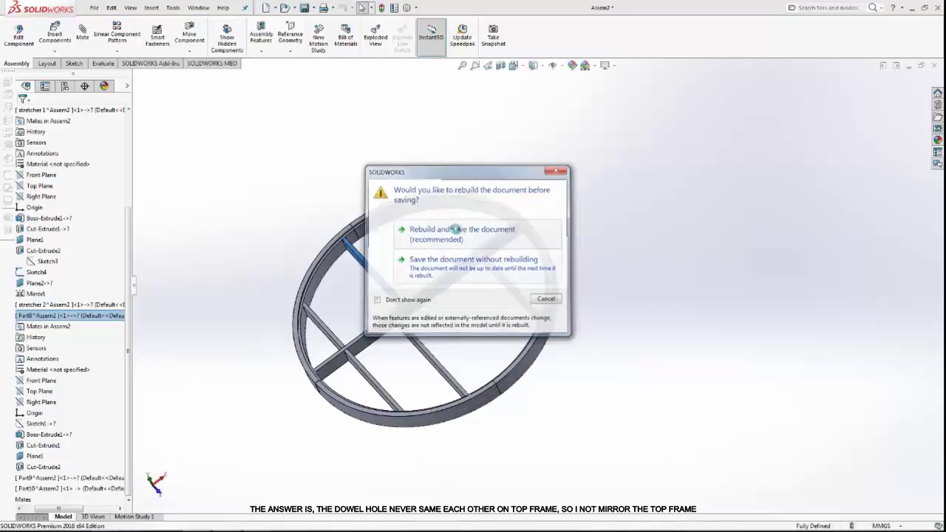
click(451, 284)
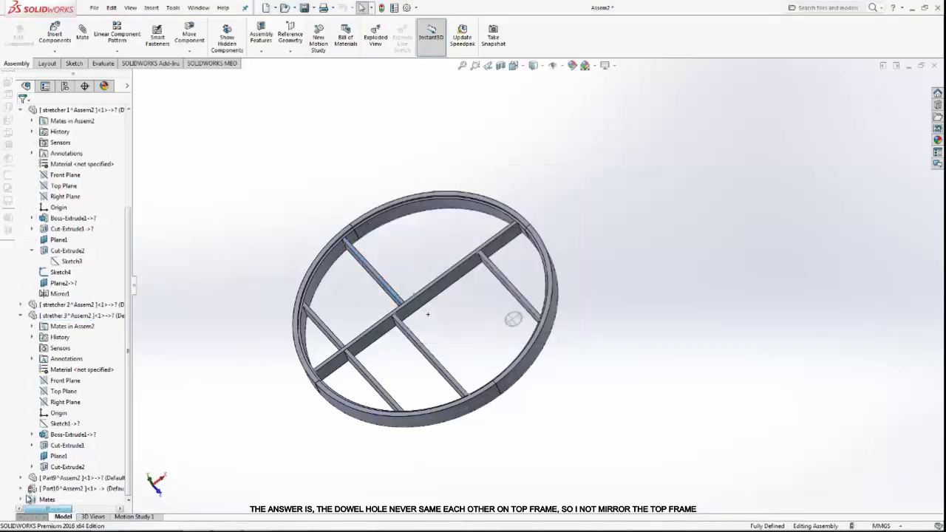
Step: Rename Part9 to 'stretcher 4' and Part10 to 'stretcher 5'
drag(68, 510, 44, 510)
click(64, 483)
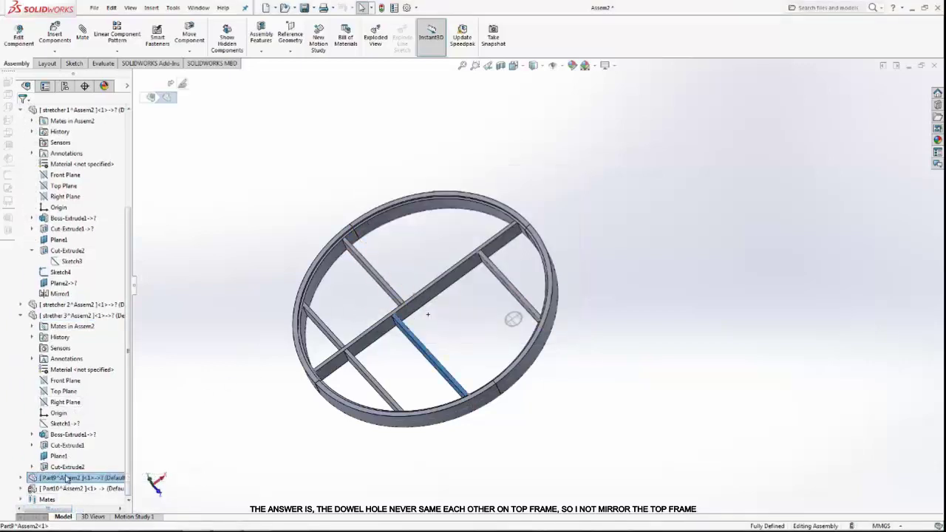
right_click(63, 482)
click(118, 263)
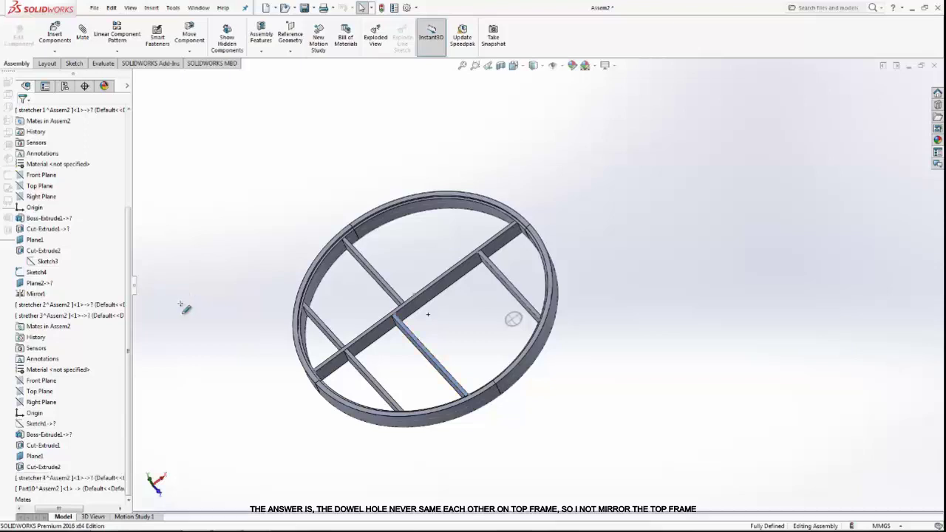
key(Return)
drag(61, 508, 37, 509)
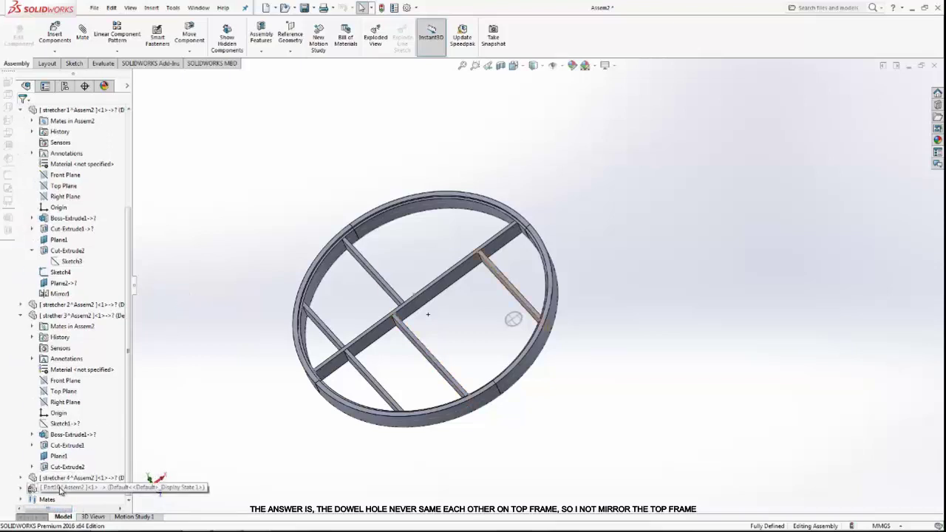
right_click(52, 488)
click(93, 257)
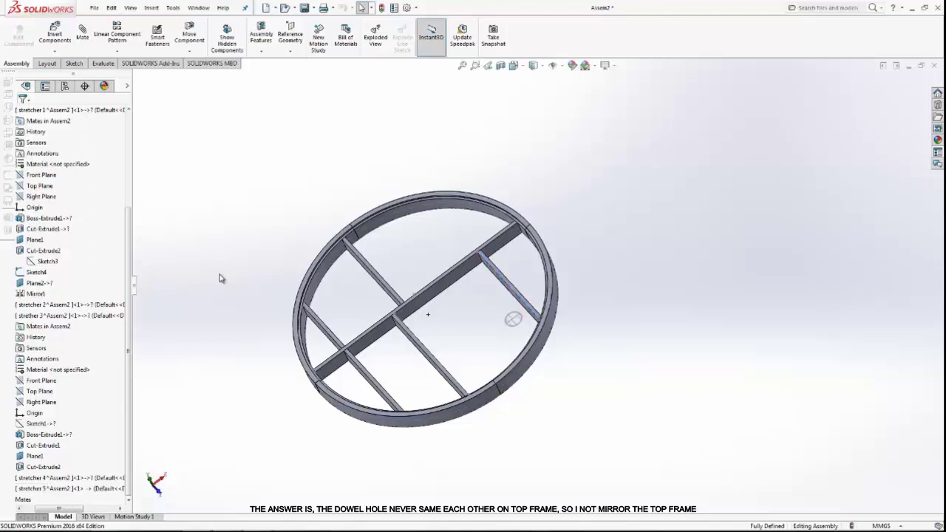
Step: Orbit the frame to a top-down view and insert a new part into Assem2
drag(74, 511, 52, 512)
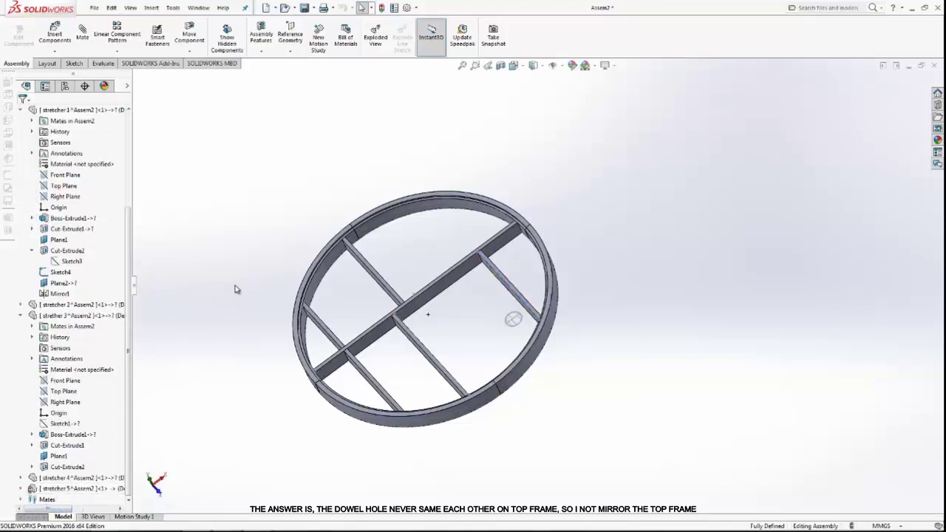
mouse_move(398, 288)
middle_down()
mouse_move(464, 213)
mouse_move(463, 234)
middle_up()
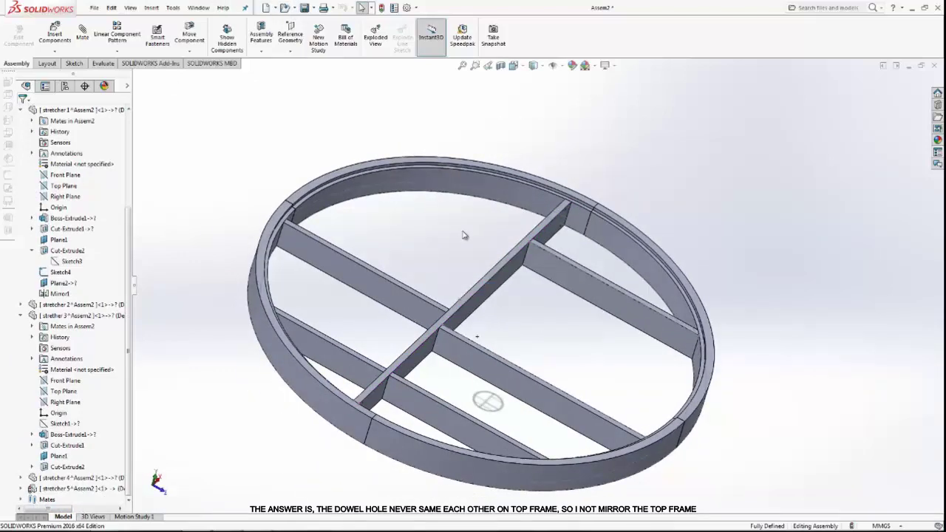
mouse_move(566, 308)
middle_down()
mouse_move(539, 348)
mouse_move(502, 325)
middle_up()
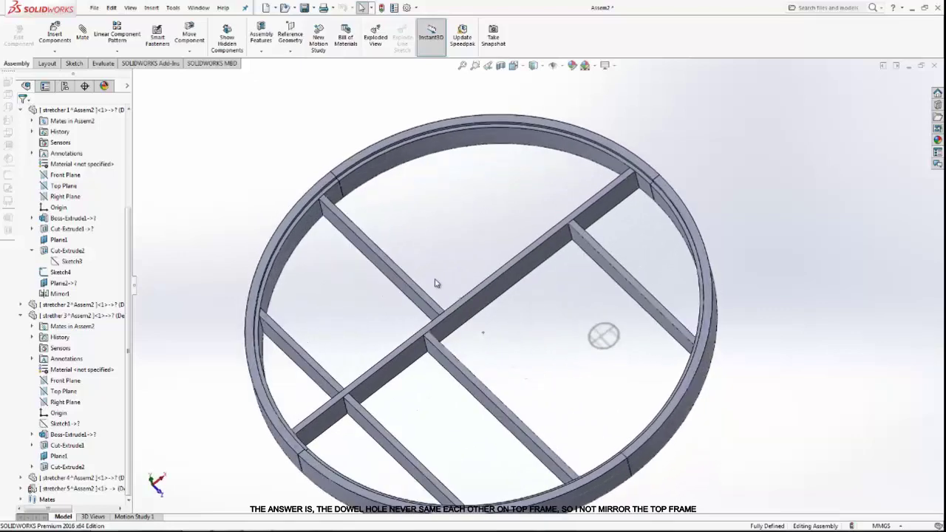
click(54, 51)
click(63, 73)
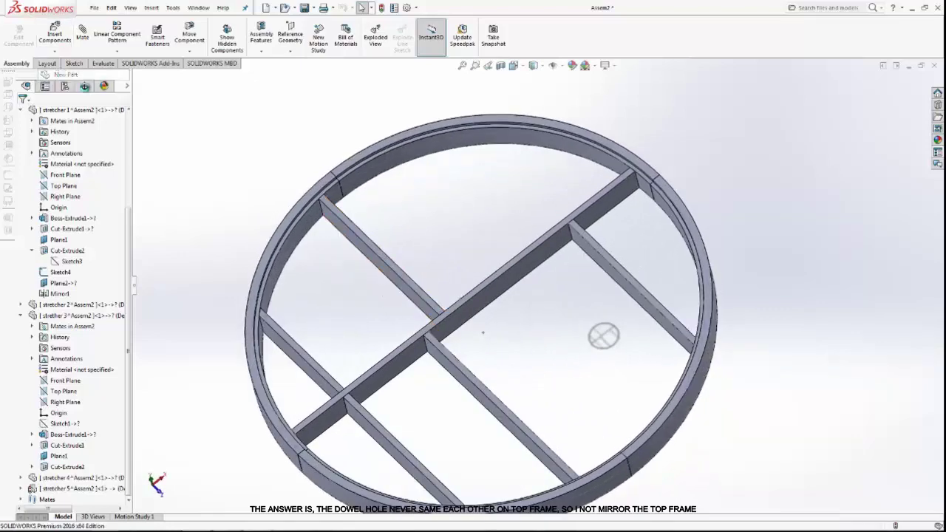
Step: Place the new part's sketch on a face and draw a centerline along the stretcher edge
click(382, 257)
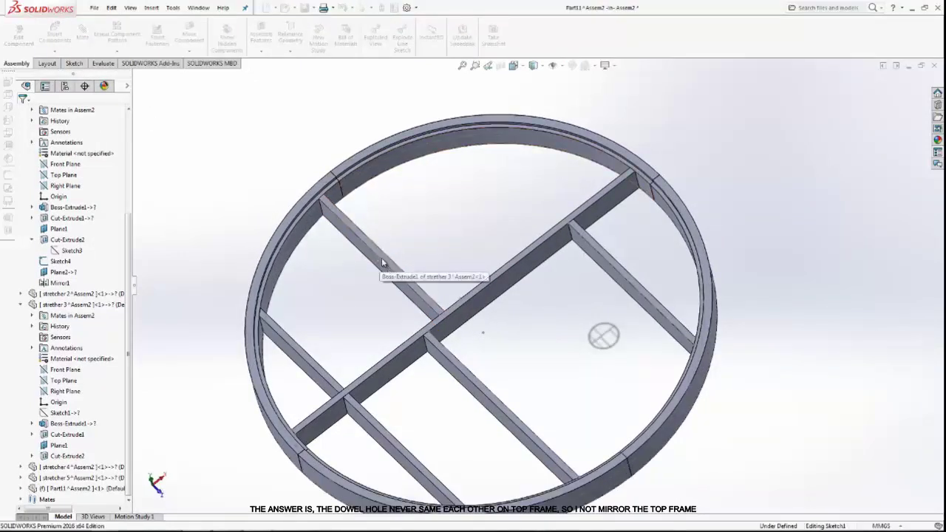
click(220, 25)
click(238, 47)
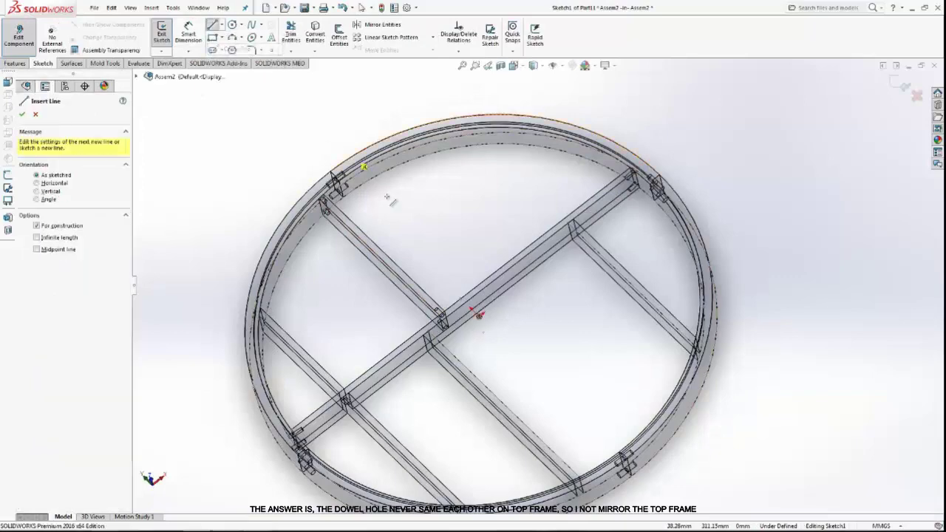
click(327, 198)
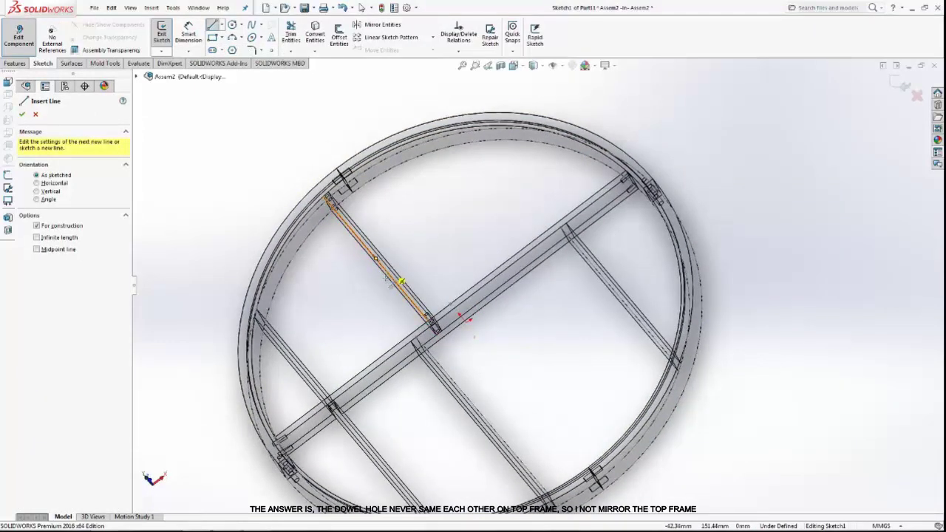
click(433, 327)
key(ctrl+8)
scroll(314, 343, down, 3)
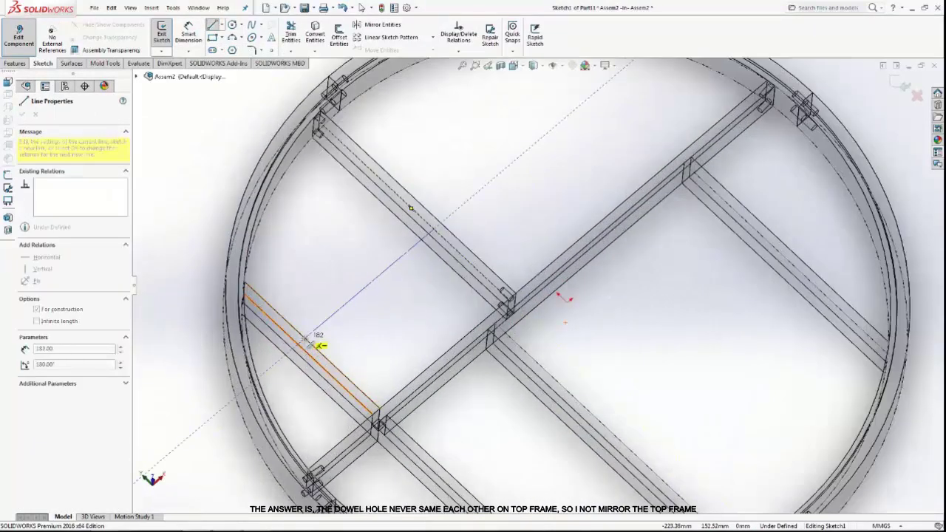
right_click(309, 332)
click(342, 257)
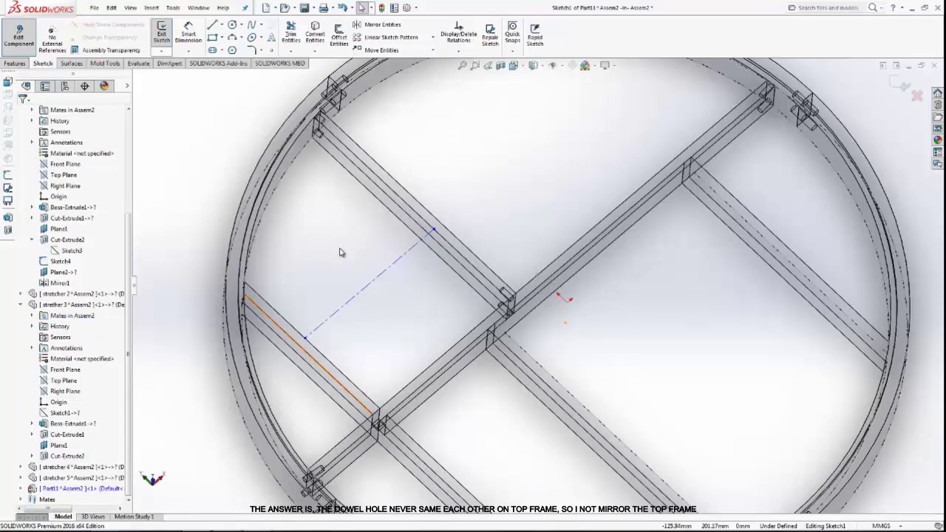
Step: Dimension the centerline 134 mm from the stretcher and exit Sketch1
click(189, 33)
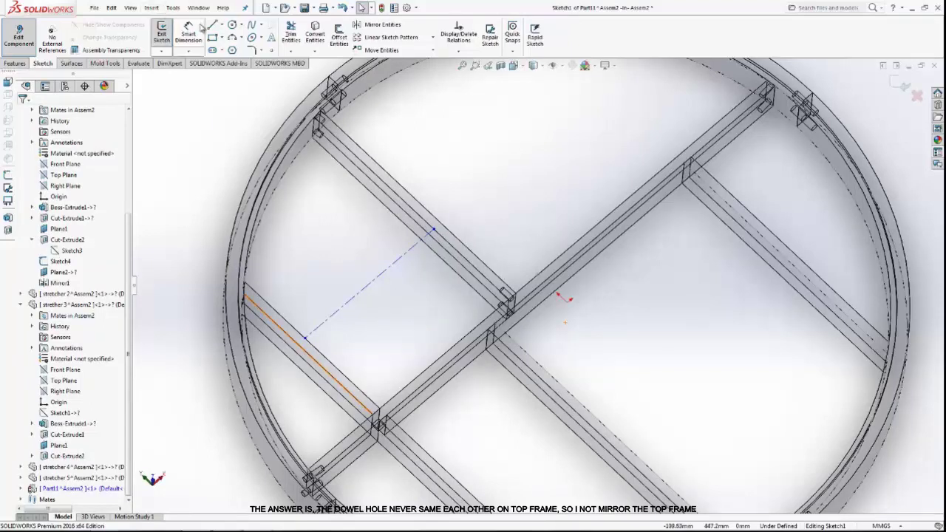
click(372, 284)
click(434, 349)
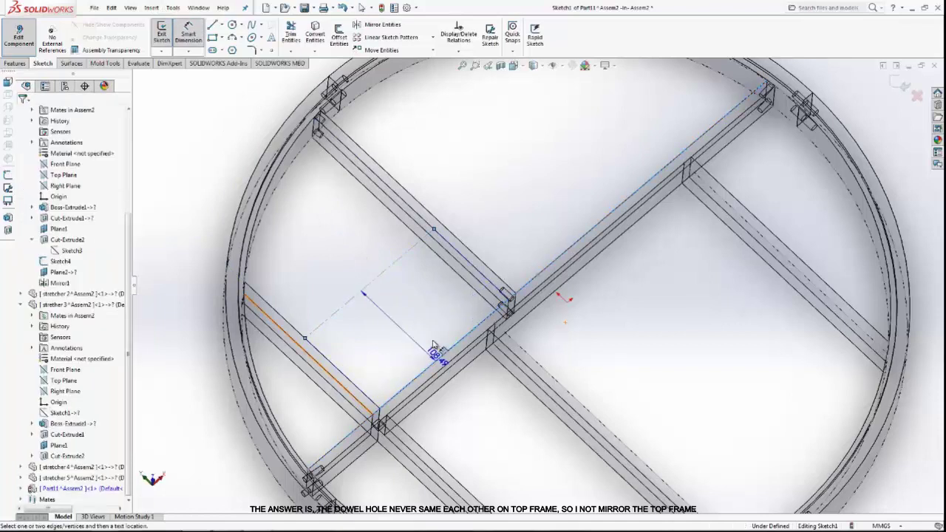
text(134)
key(Return)
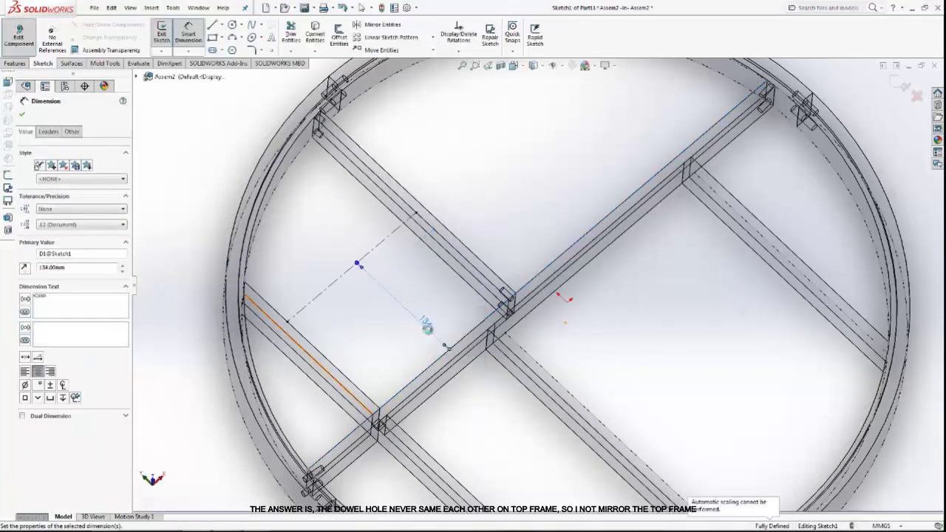
click(22, 113)
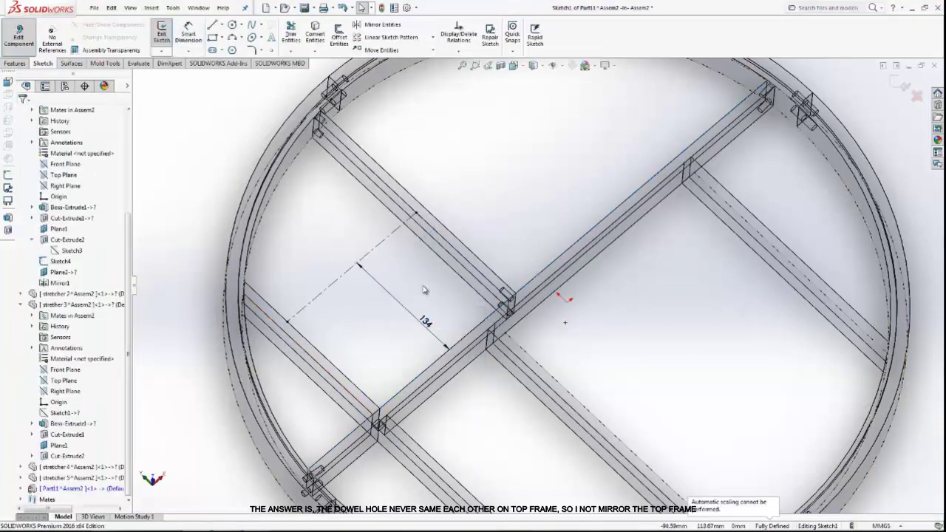
middle_drag(424, 290, 425, 248)
click(425, 248)
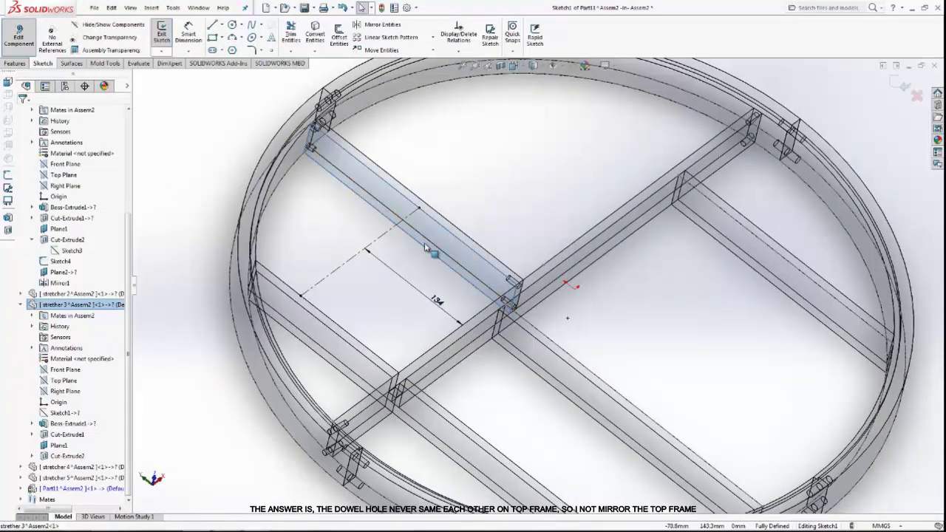
click(903, 83)
Step: Sketch a corner rectangle on the angled beam face with a 10 mm edge
click(441, 239)
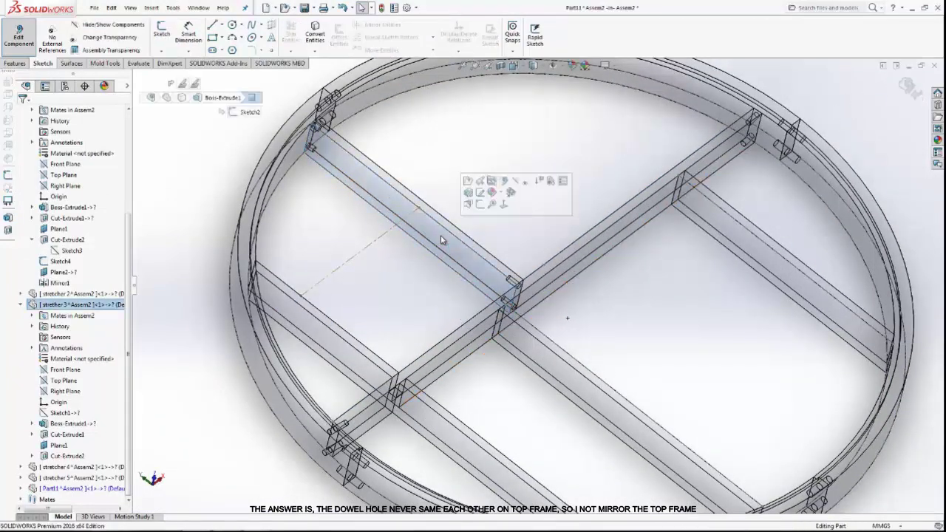
click(480, 204)
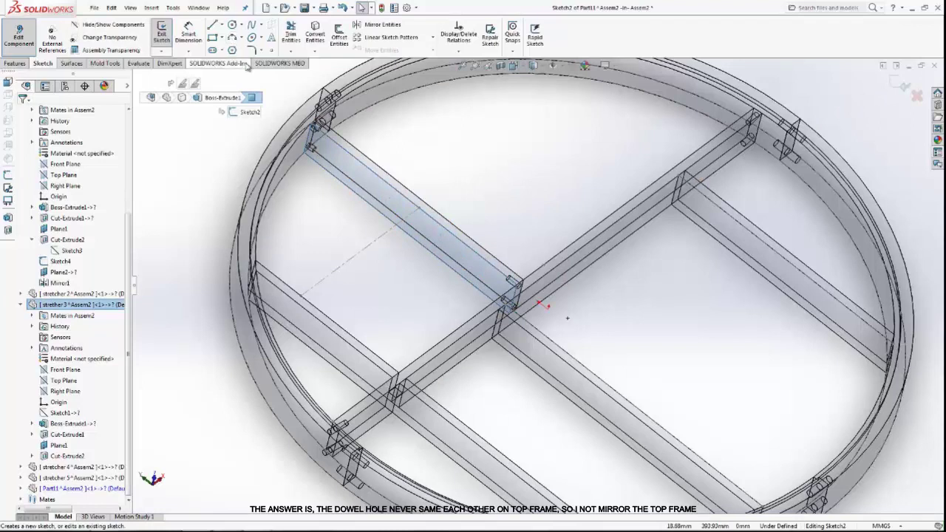
click(213, 37)
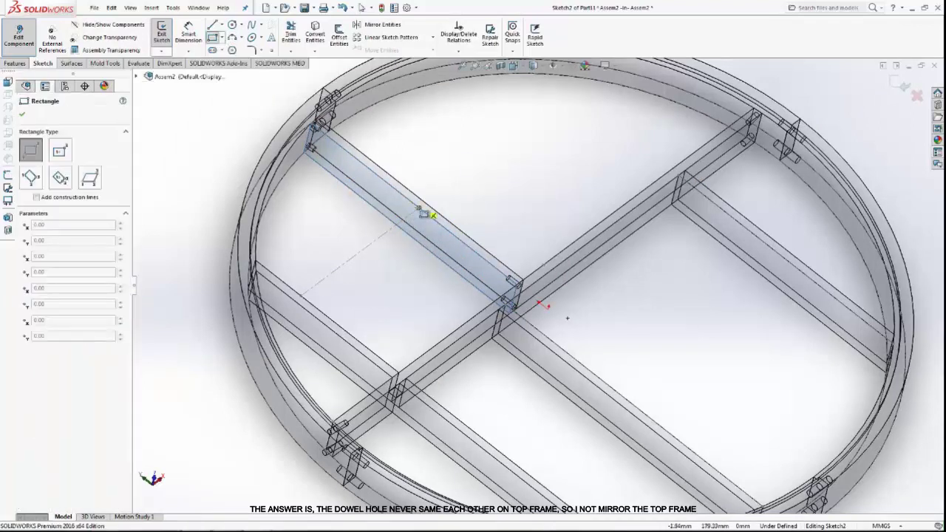
click(399, 224)
click(396, 190)
click(188, 34)
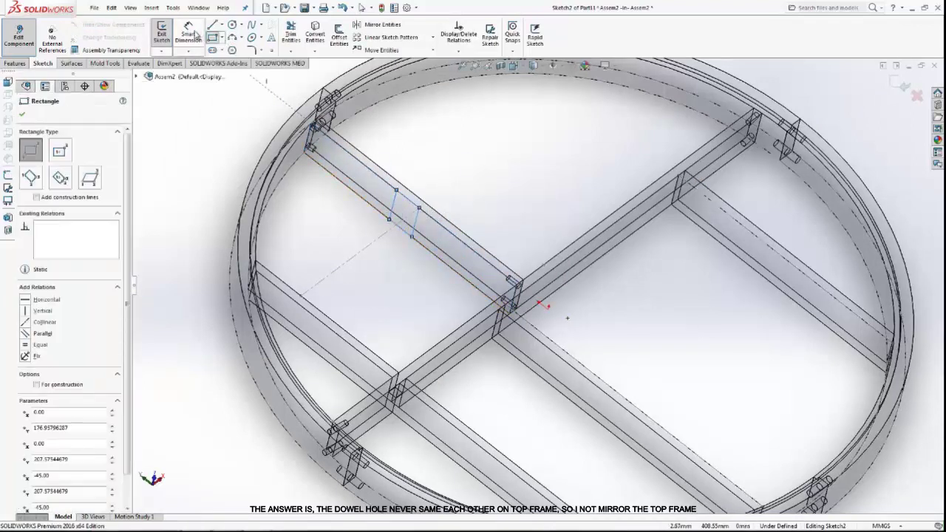
click(416, 209)
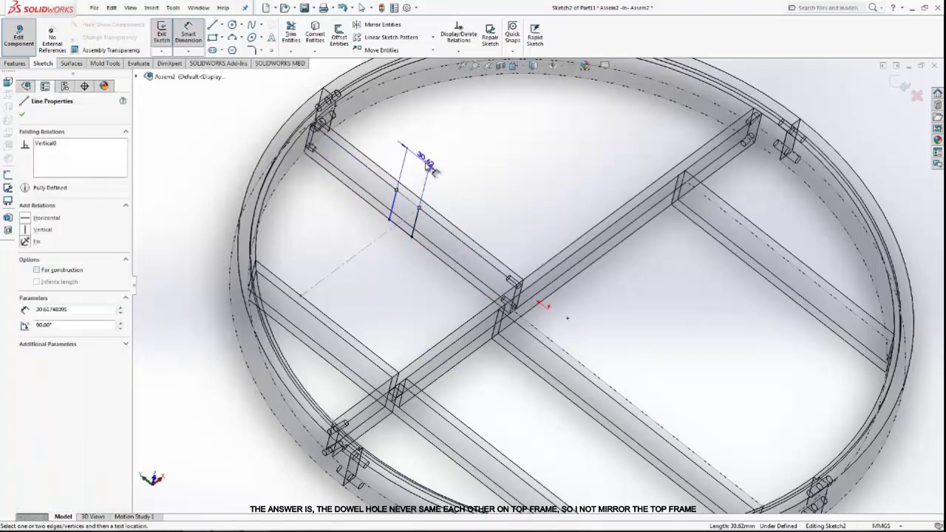
click(422, 163)
text(10)
key(Return)
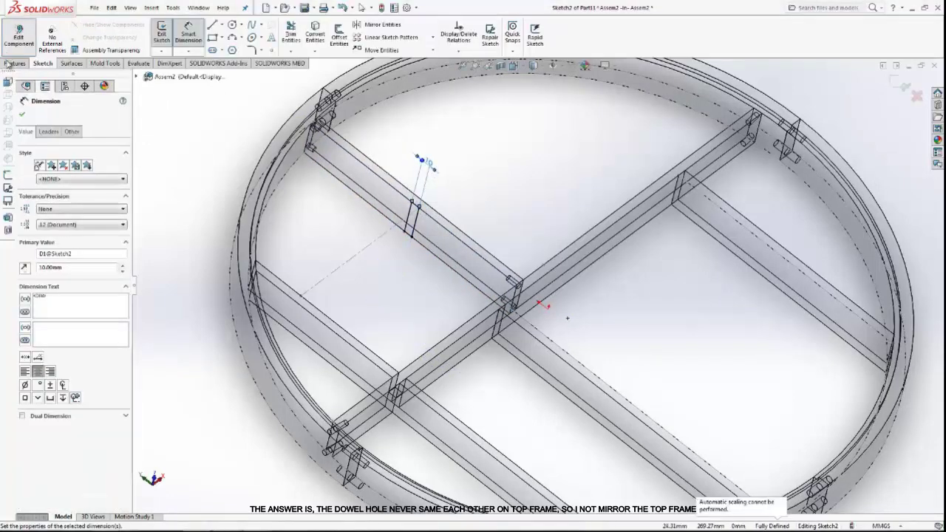
Step: Extrude the rectangle Up To Surface, ending at stretcher 2's face
click(15, 63)
click(162, 34)
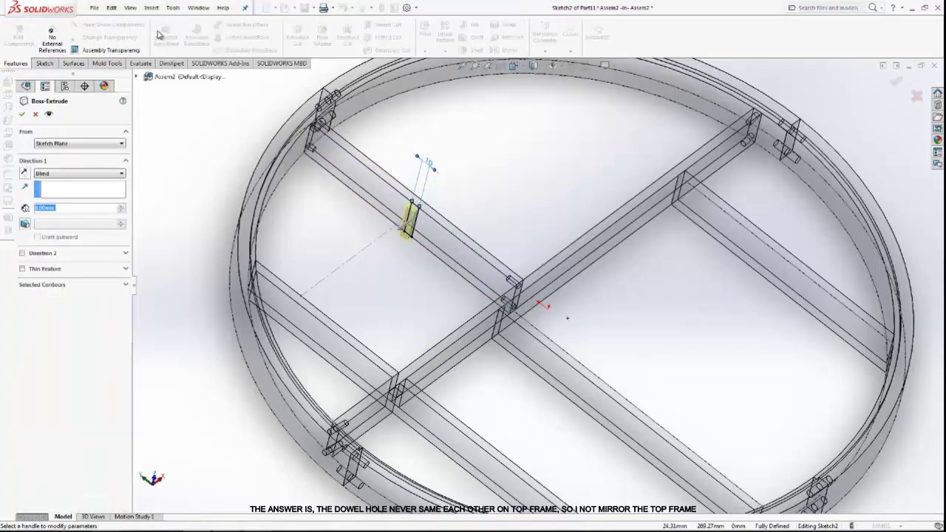
click(62, 173)
click(55, 204)
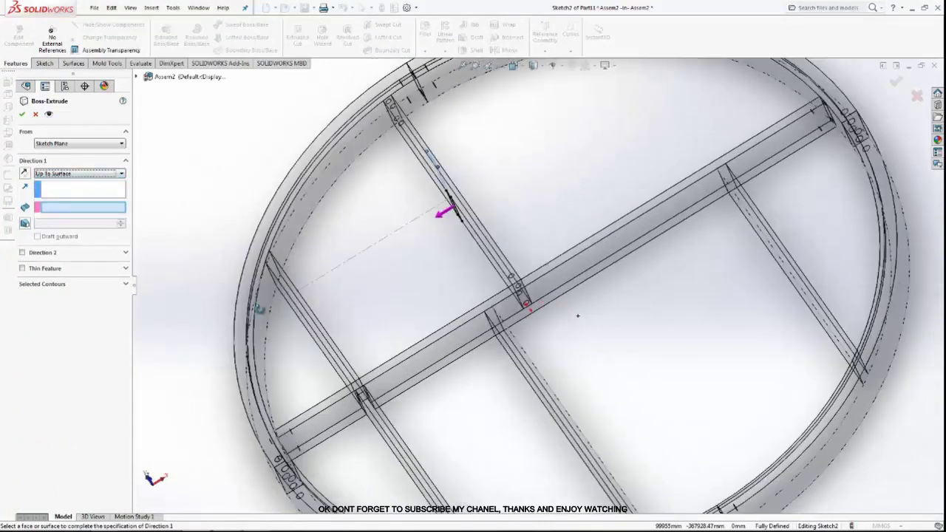
middle_drag(332, 296, 443, 278)
click(444, 278)
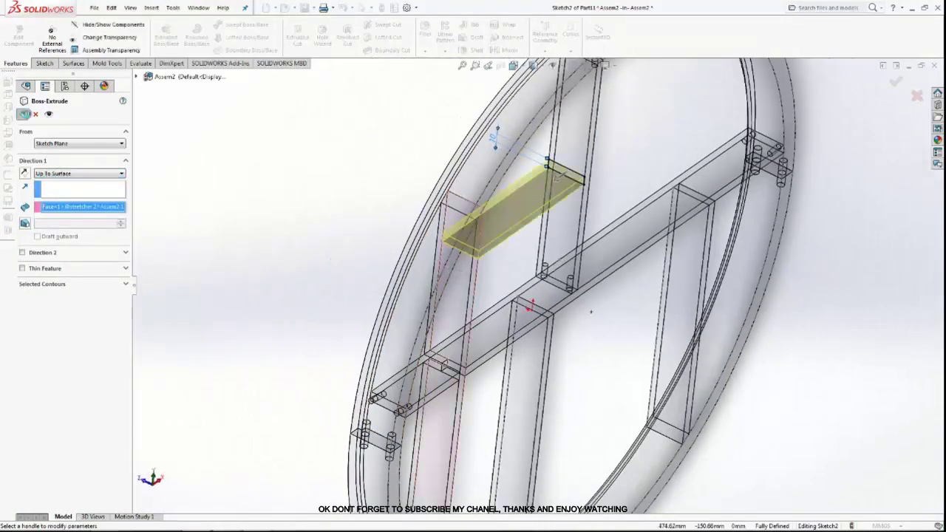
click(24, 113)
Step: Exit Part11 editing back to Assem2, orbit to a frontal view, and start inserting a component
middle_drag(362, 295, 868, 100)
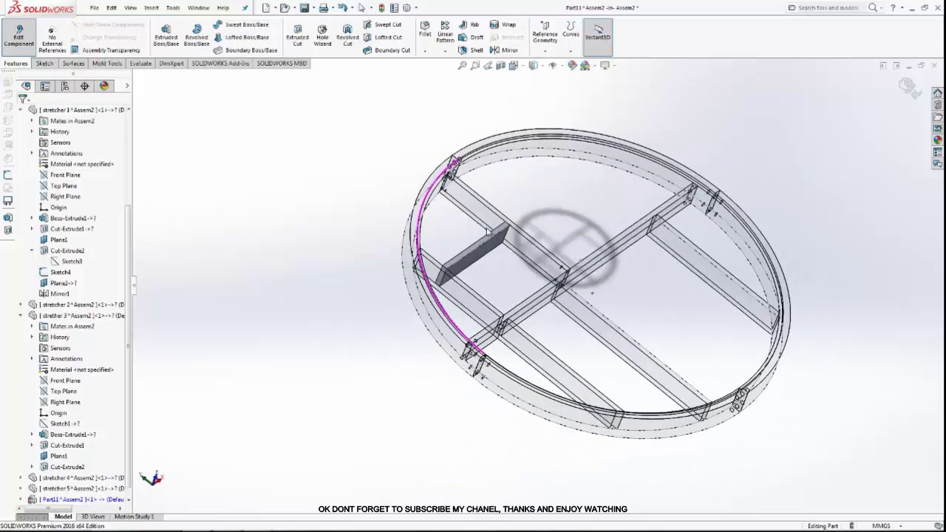
click(907, 86)
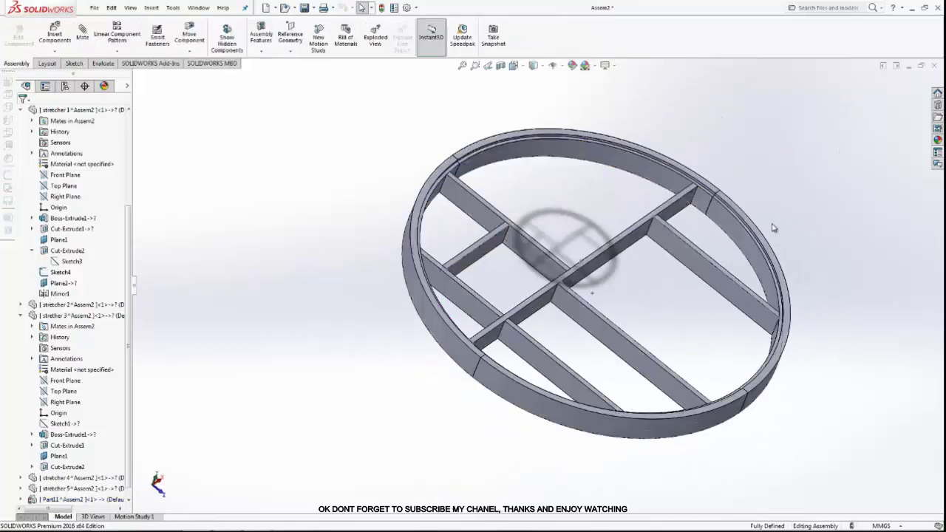
mouse_move(729, 245)
middle_down()
mouse_move(825, 275)
mouse_move(665, 280)
middle_up()
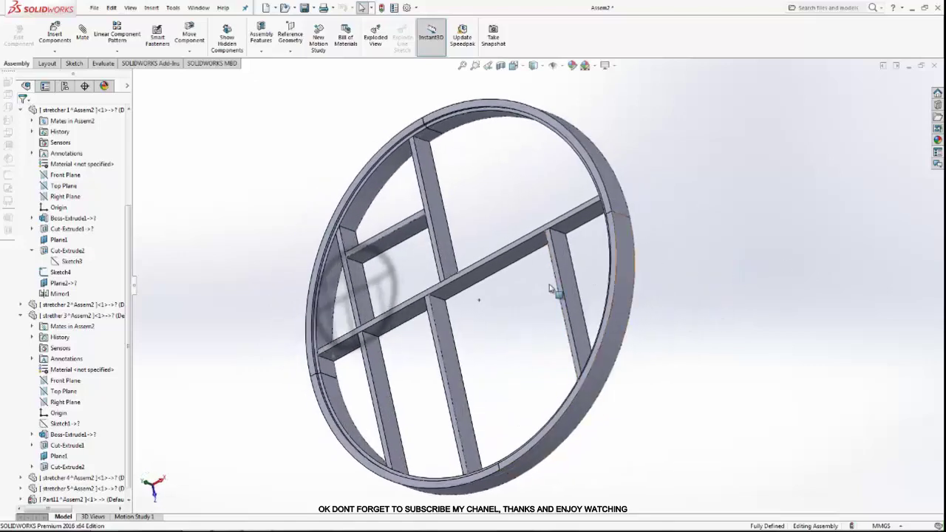
scroll(584, 286, down, 5)
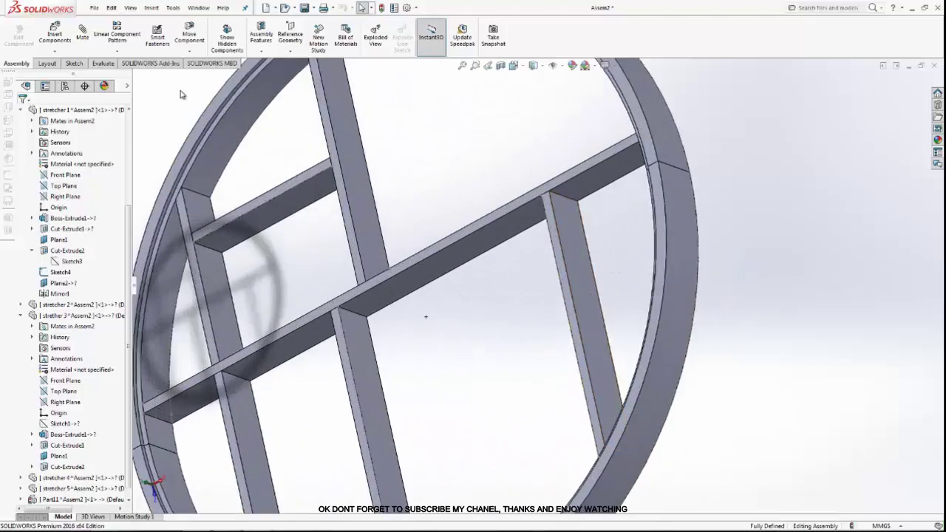
click(54, 50)
Step: Create a new part on the right beam face and sketch a rectangle with a 10 mm edge
click(67, 74)
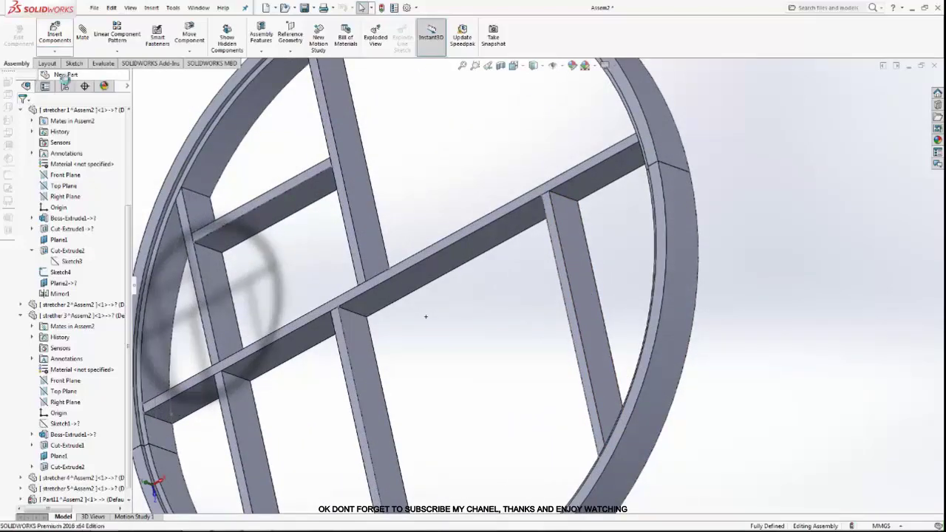
click(591, 318)
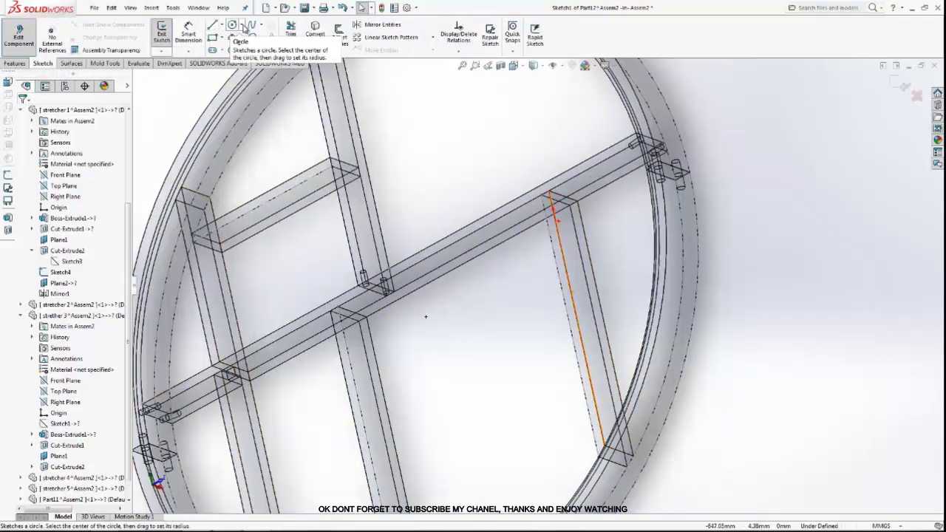
click(213, 38)
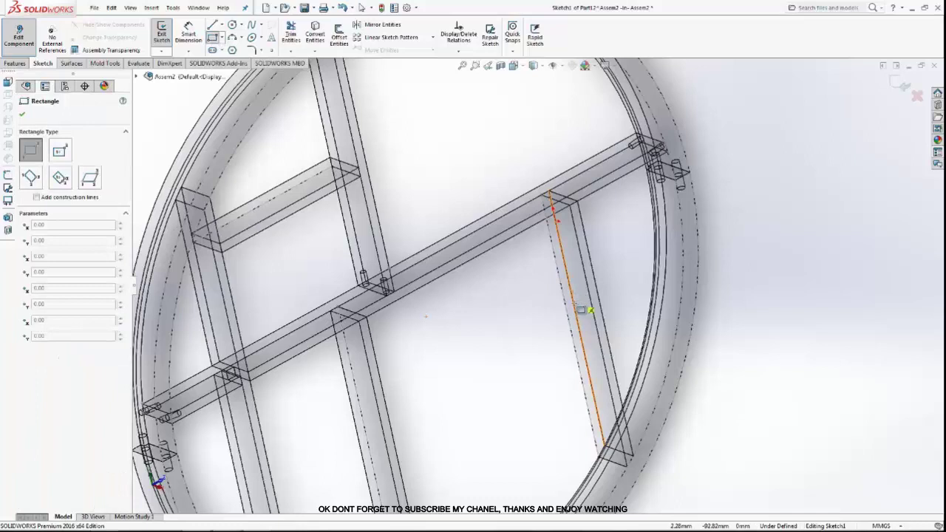
click(580, 310)
click(612, 343)
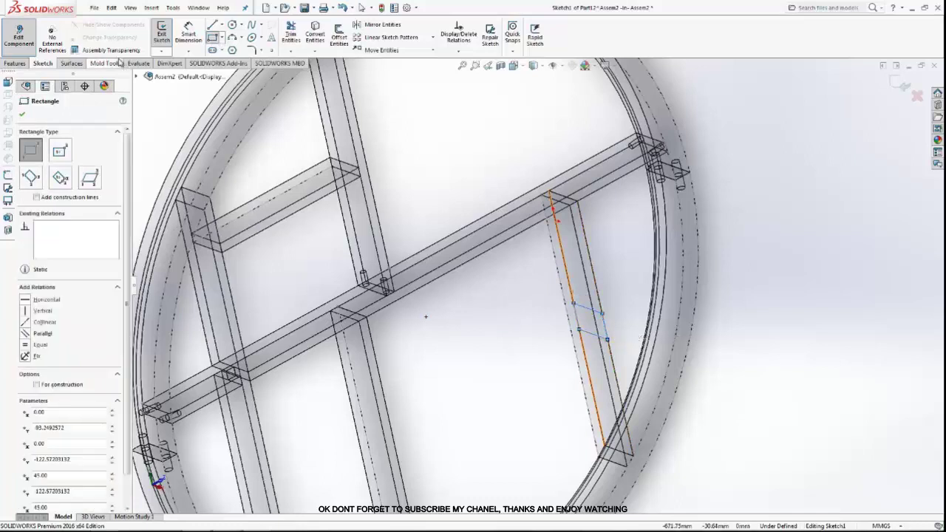
click(188, 35)
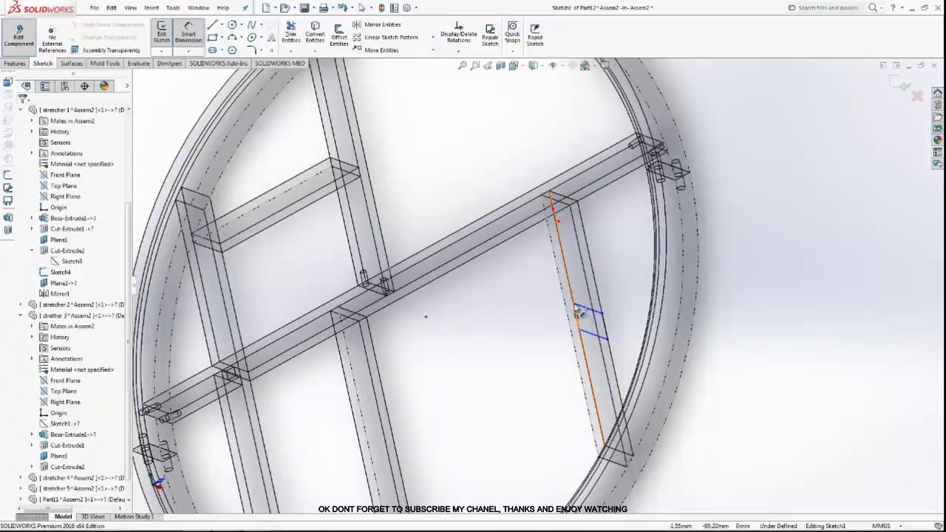
click(576, 313)
click(515, 311)
text(10)
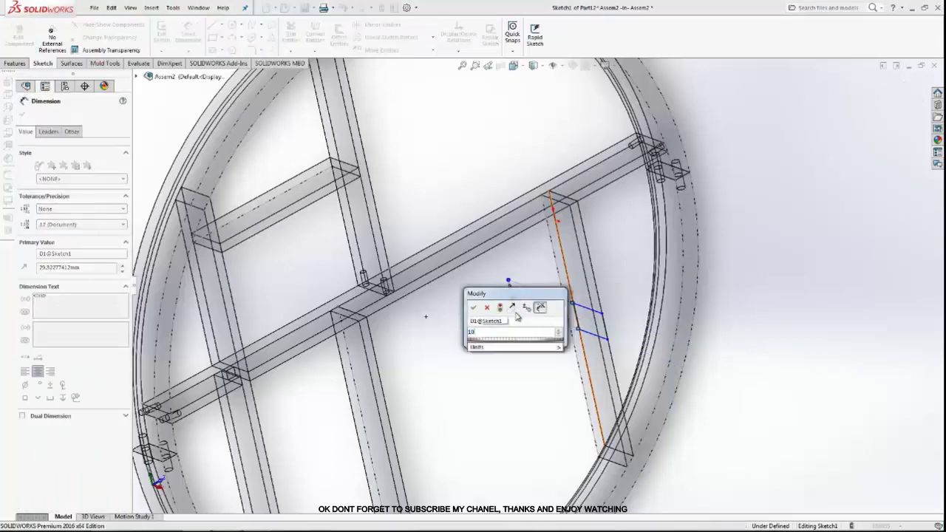
key(Return)
Step: Extend a rectangle line toward the ring and dimension it at 106 mm
scroll(612, 338, down, 3)
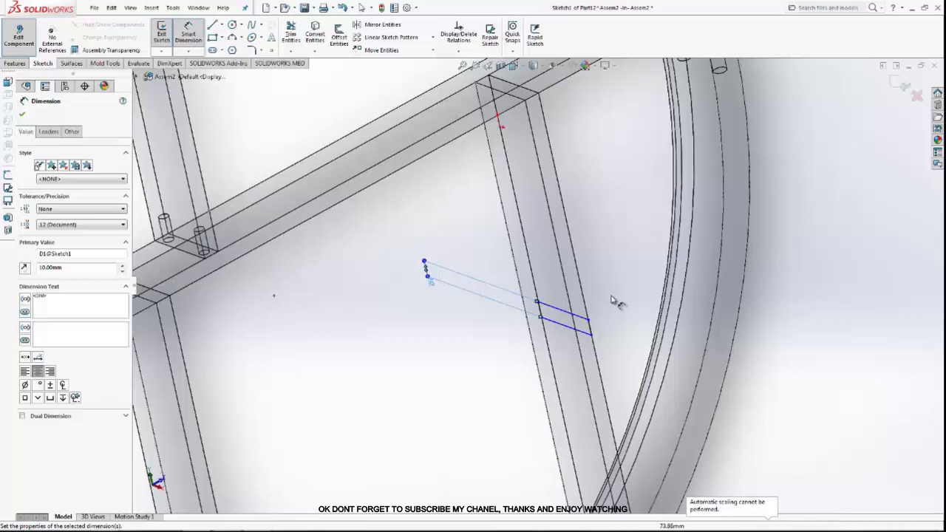
click(561, 313)
scroll(597, 249, up, 3)
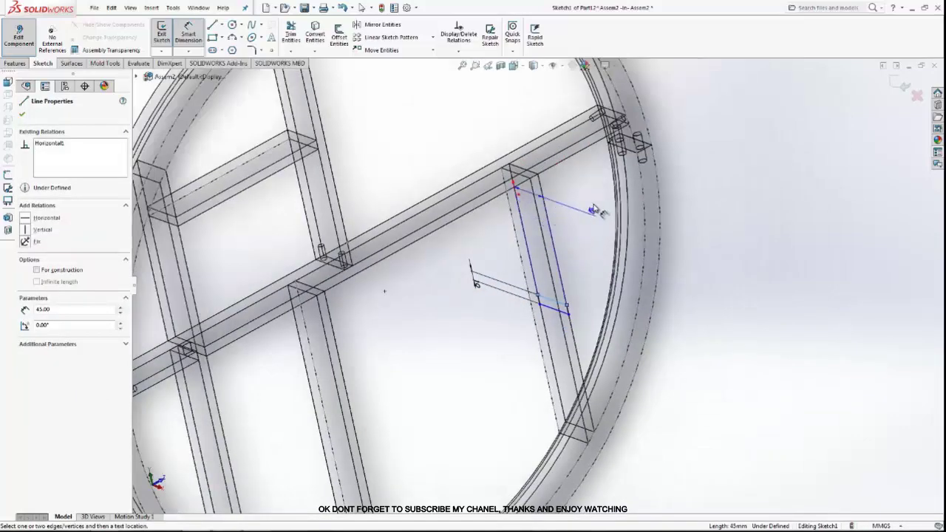
drag(610, 151, 582, 162)
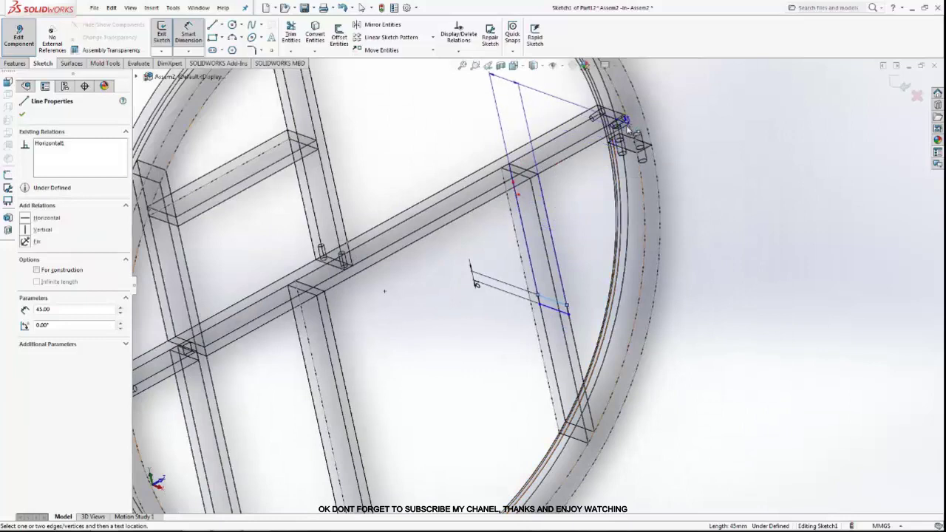
click(582, 164)
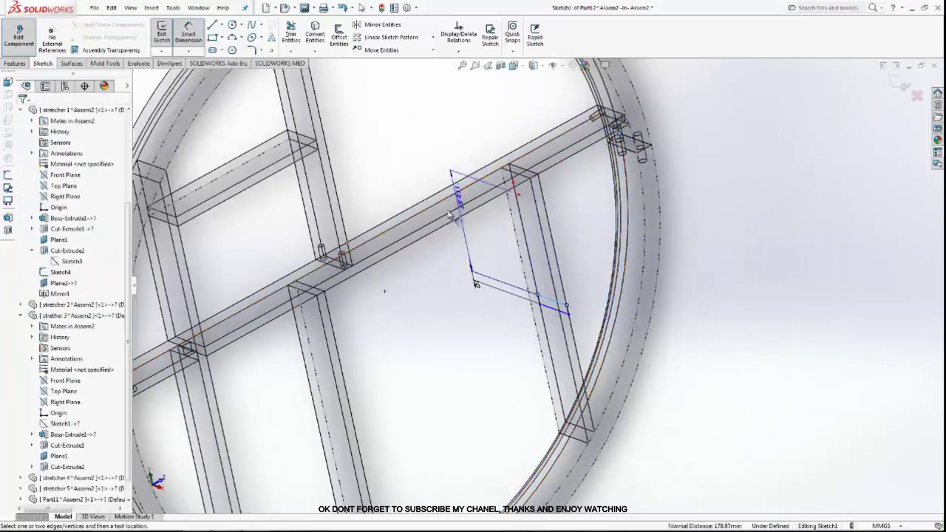
click(449, 213)
text(06)
key(Return)
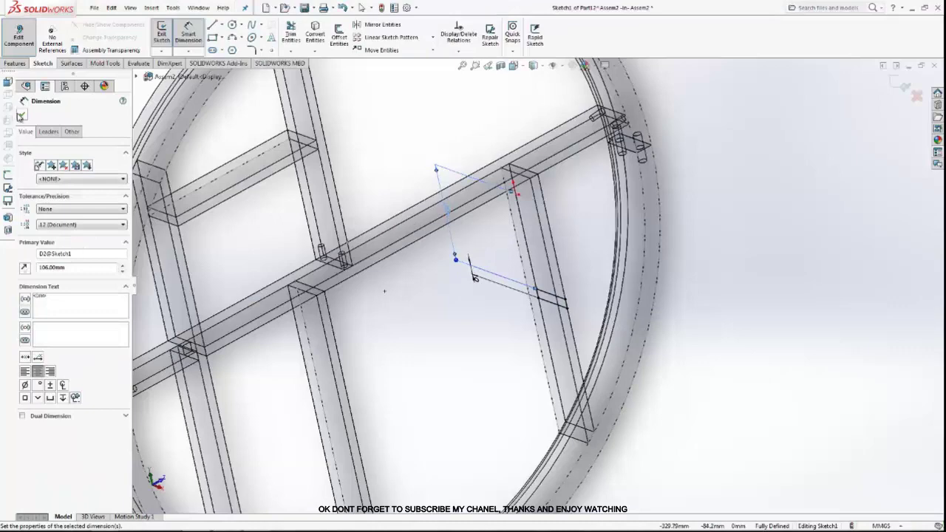
Step: Extrude the sketch Up To Surface at the ring's inner face, with direction reversed
click(21, 115)
click(14, 65)
click(169, 39)
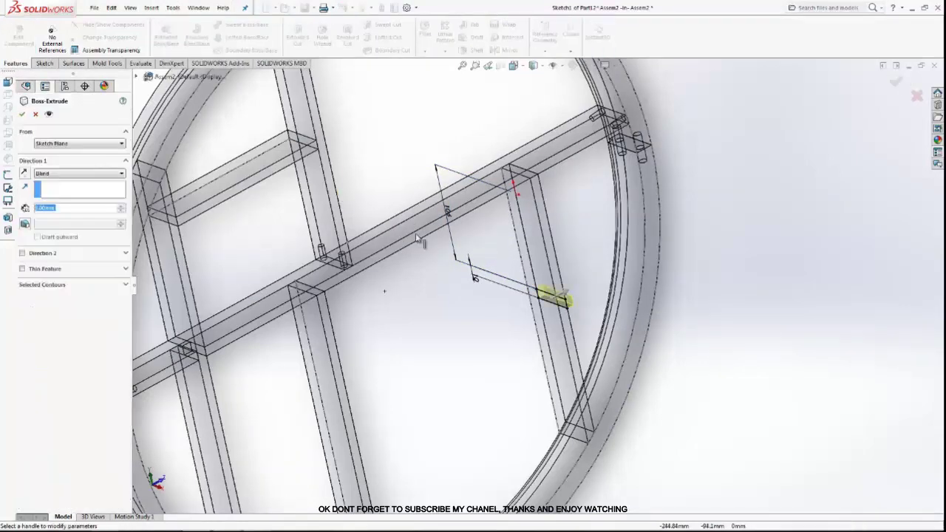
click(94, 175)
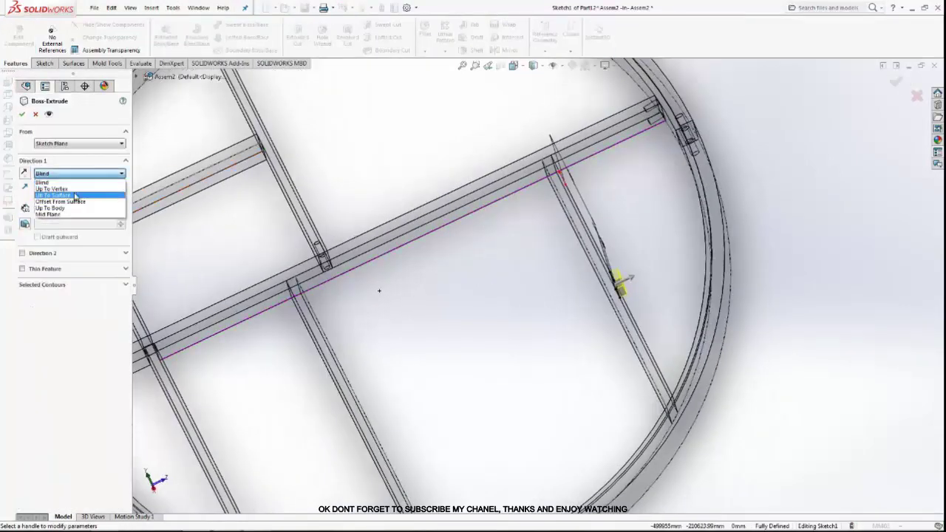
click(52, 195)
middle_drag(676, 211, 680, 218)
click(607, 211)
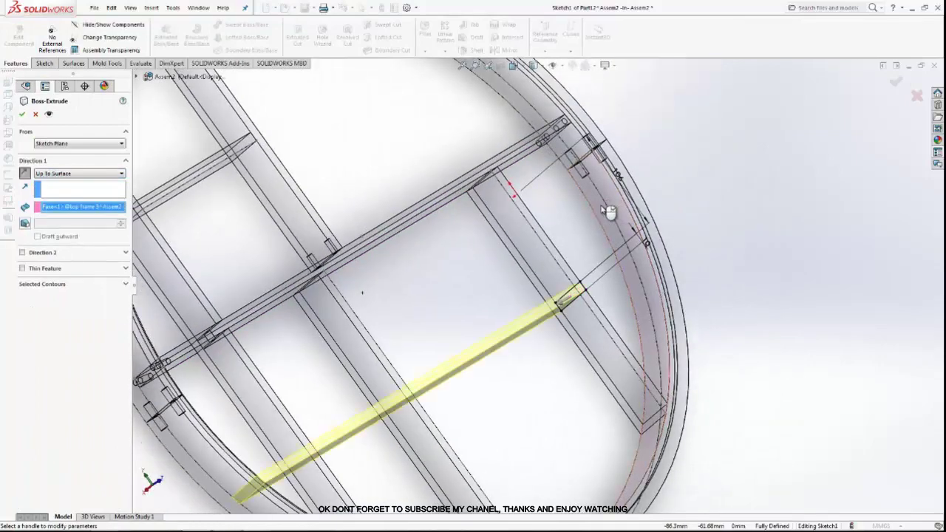
click(623, 212)
middle_drag(586, 243, 531, 206)
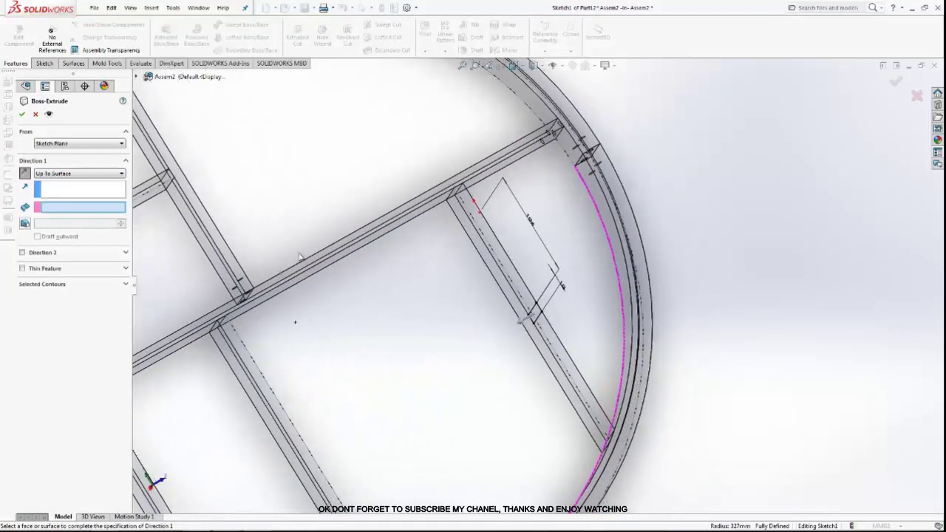
click(619, 220)
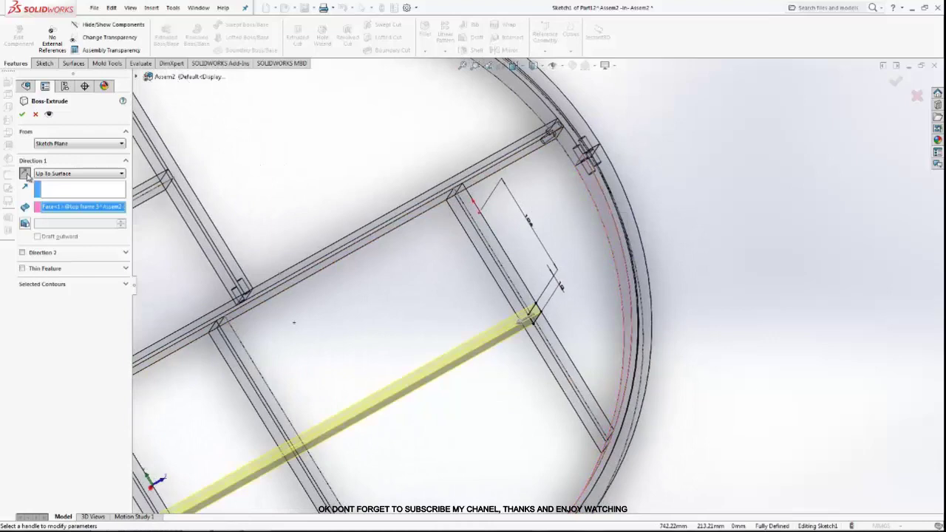
click(25, 174)
key(Return)
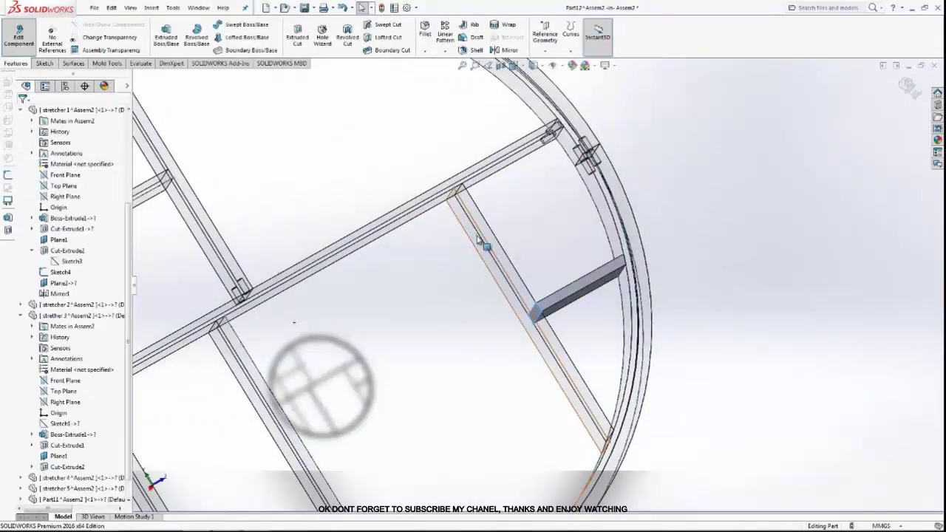
Step: Zoom out to view the whole ring frame and return to Assem2 assembly editing
scroll(512, 310, up, 5)
scroll(686, 306, up, 3)
middle_drag(686, 306, 653, 329)
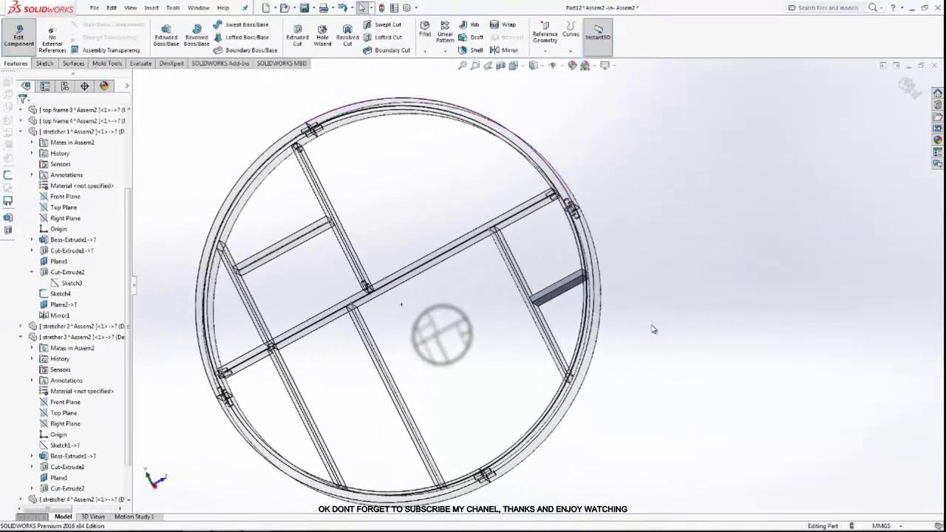
click(901, 91)
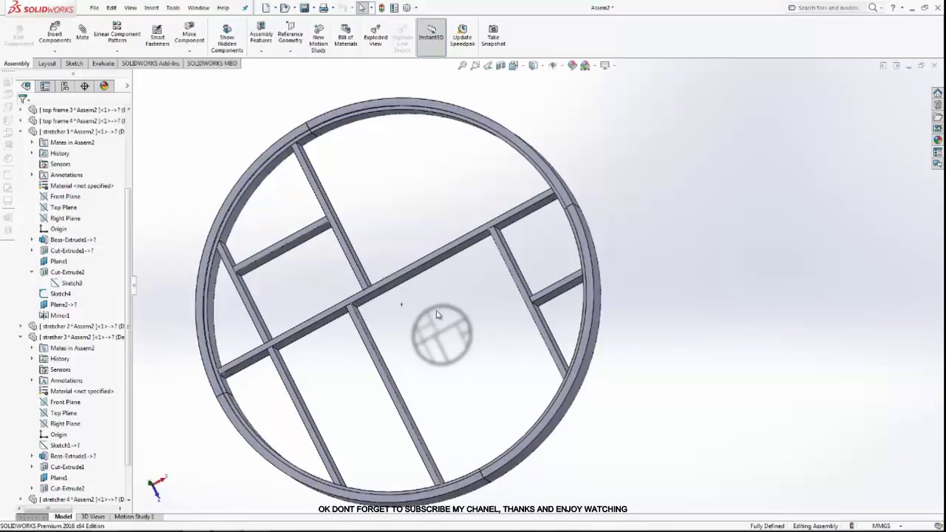
Step: Insert a new in-context part and place its sketch on a stretcher face
middle_drag(436, 314, 454, 281)
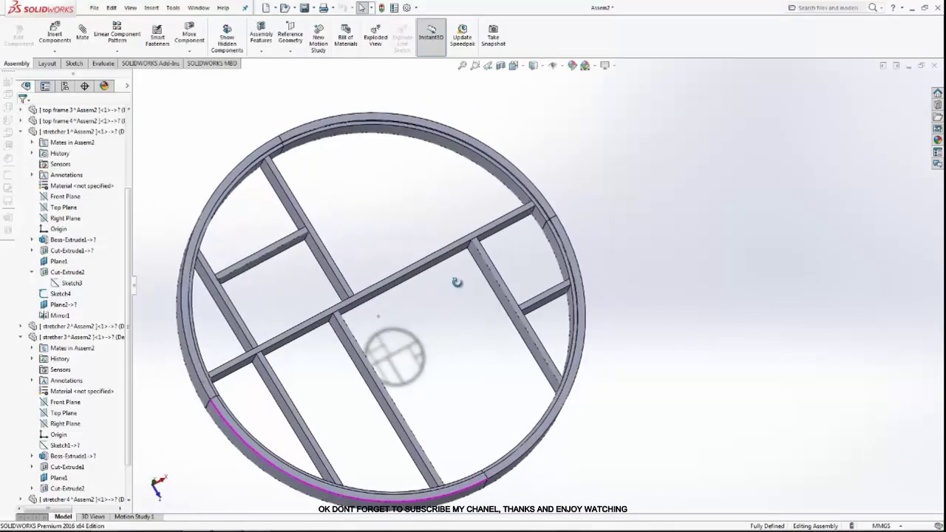
click(54, 51)
click(68, 74)
middle_drag(384, 327, 464, 306)
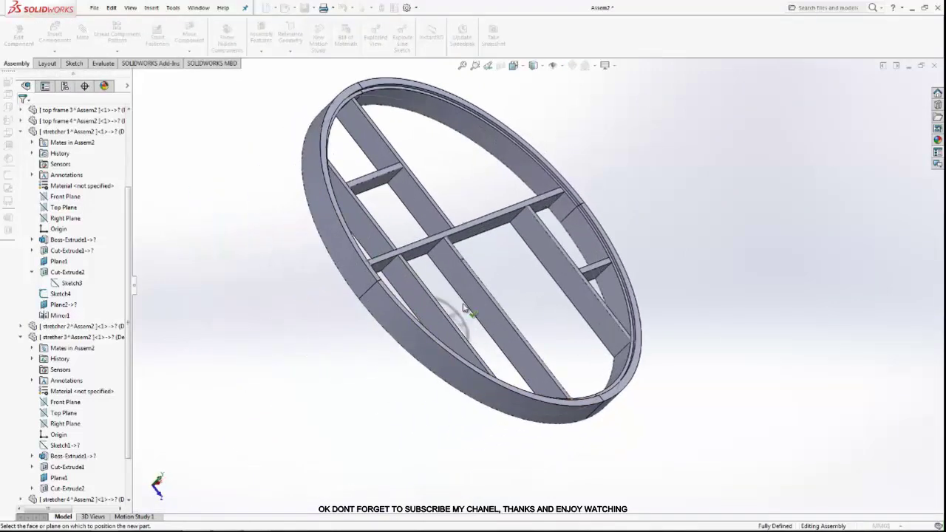
click(465, 307)
Step: Draw a small rectangle on the stretcher face
click(211, 37)
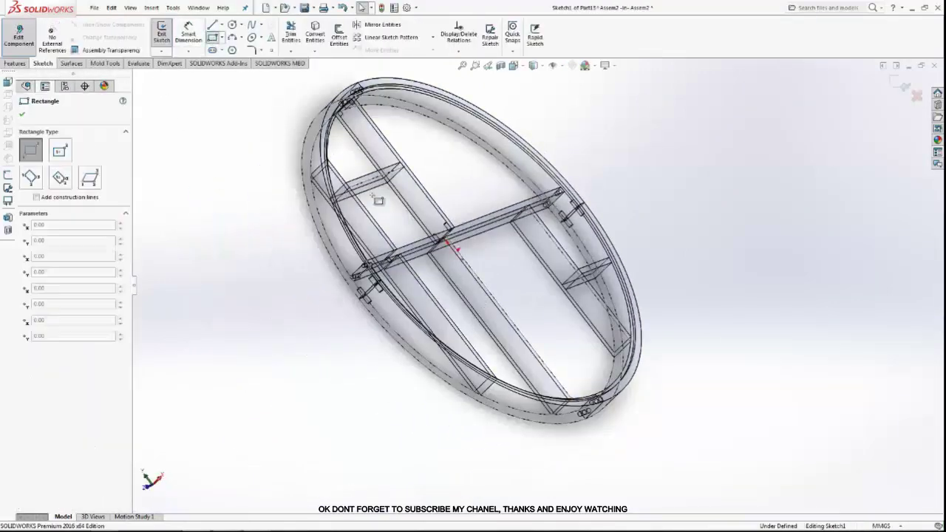
middle_drag(482, 316, 480, 314)
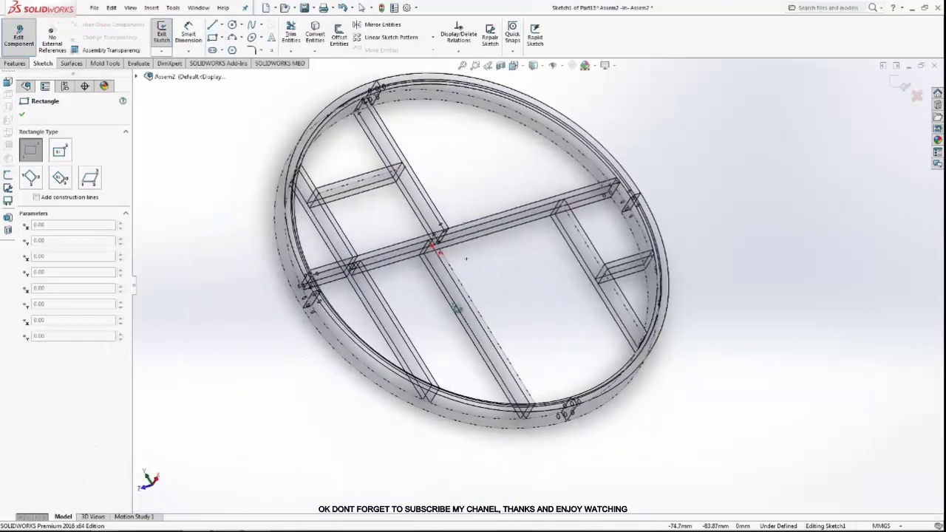
click(479, 310)
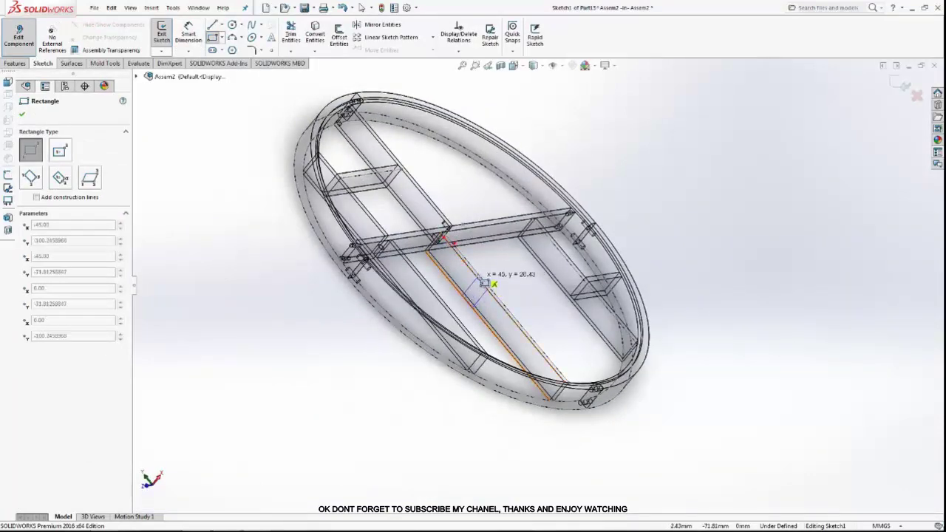
click(481, 275)
right_click(510, 268)
click(511, 270)
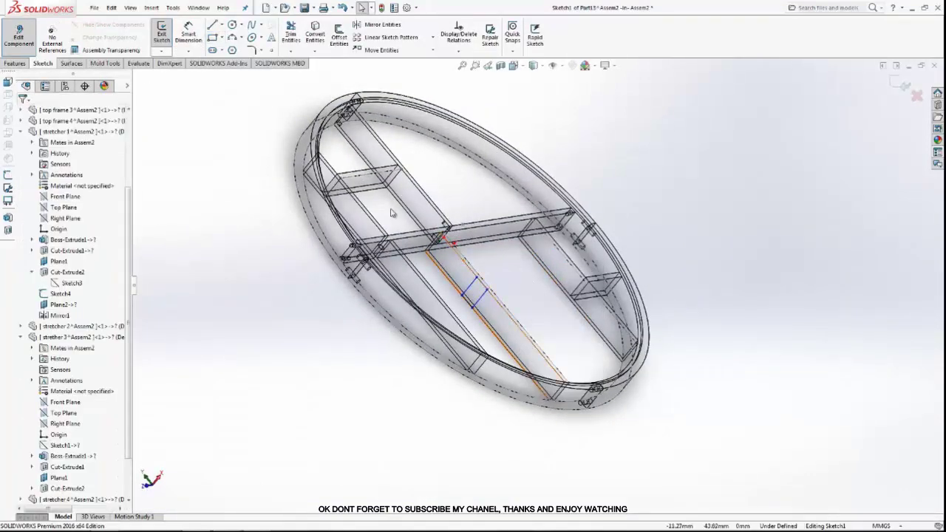
Step: Dimension the rectangle's short edge to 10 mm
click(188, 33)
scroll(591, 310, down, 2)
scroll(591, 310, down, 3)
click(594, 319)
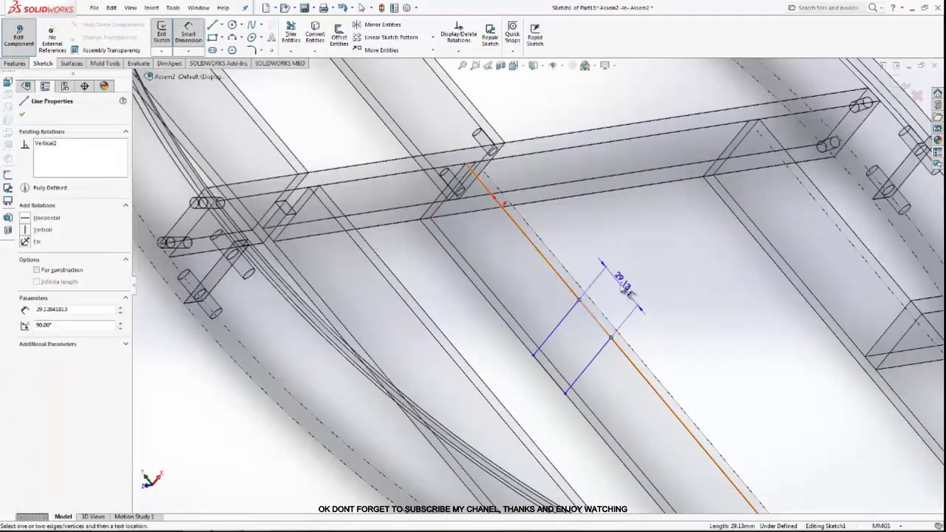
click(625, 284)
text(10)
key(Return)
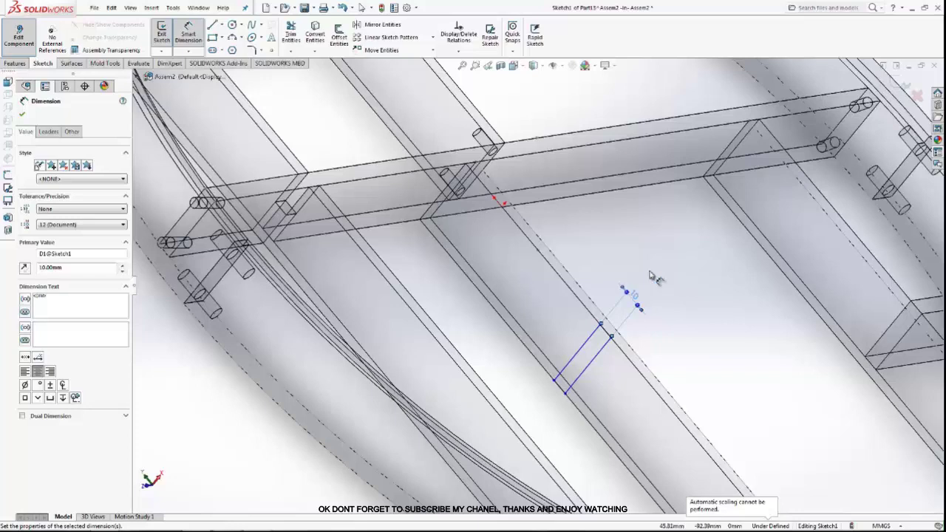
Step: Position the rectangle 106 mm from the reference edge
click(595, 336)
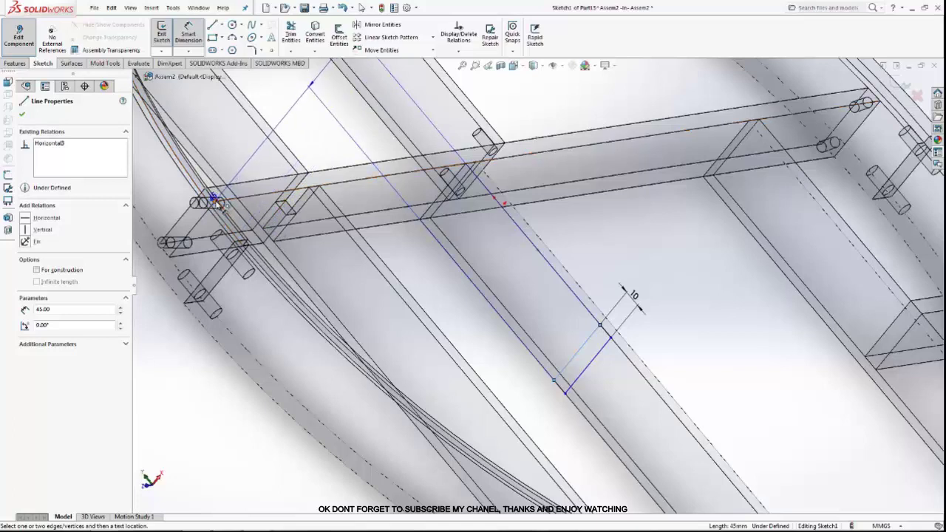
click(232, 244)
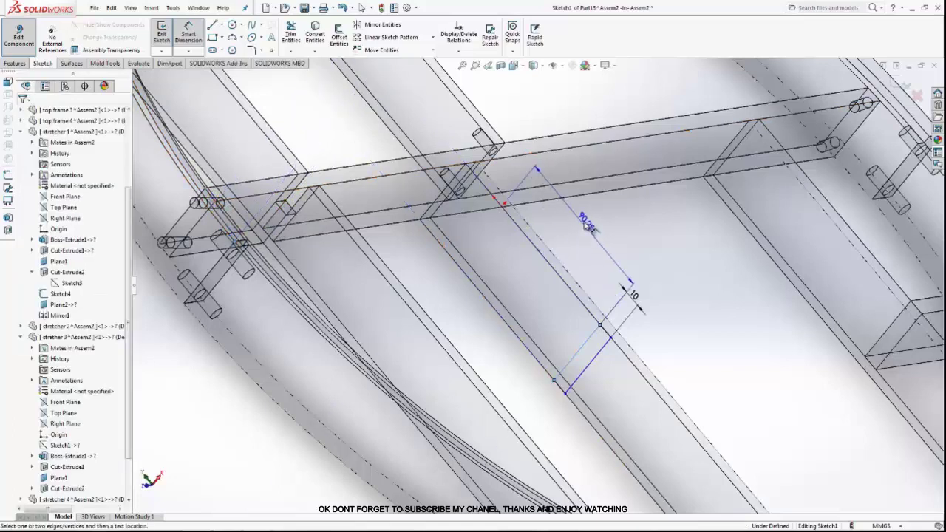
click(584, 221)
text(106)
key(Return)
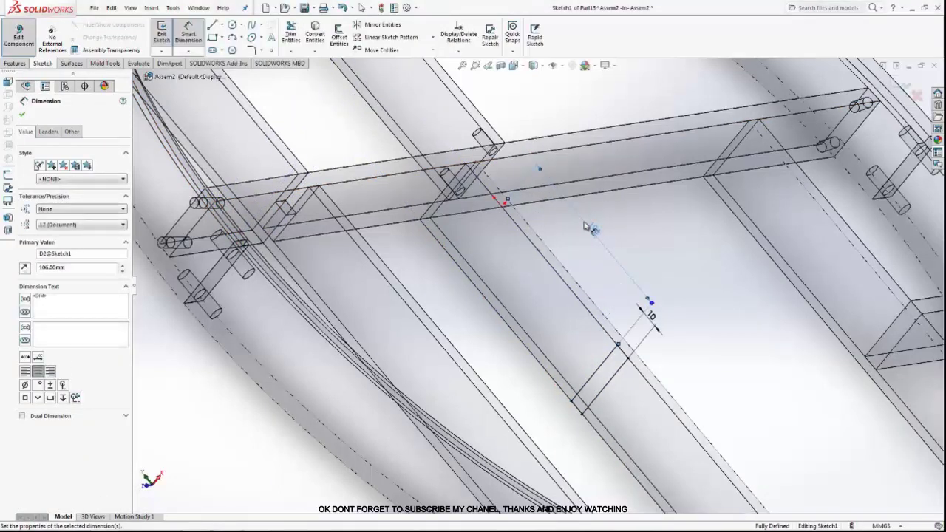
key(Escape)
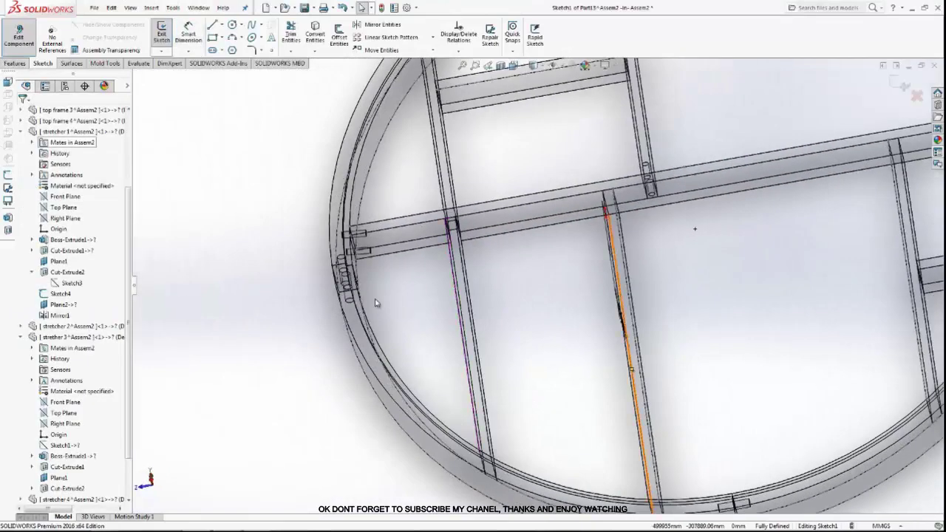
Step: Extrude the rectangle Up To Surface, ending on the neighbouring stretcher's face
click(15, 64)
click(166, 33)
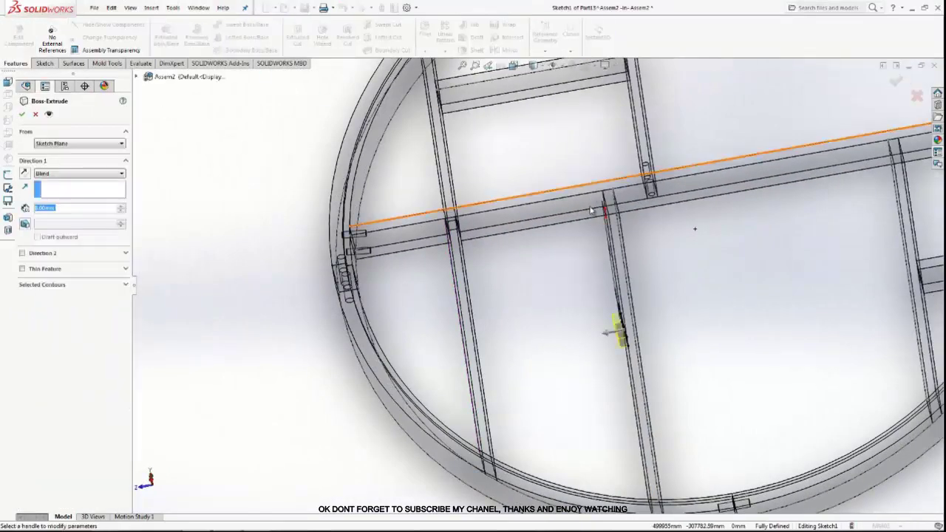
middle_drag(476, 268, 452, 349)
click(77, 174)
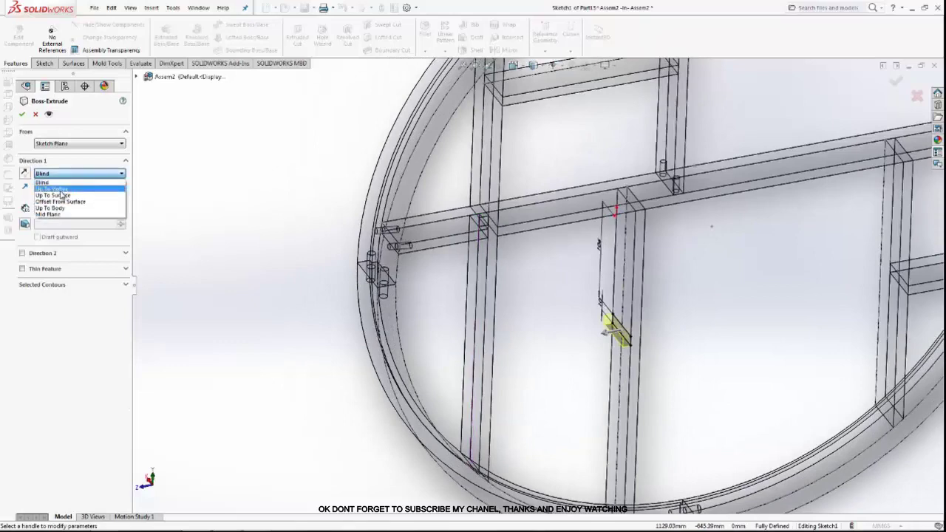
click(59, 203)
click(490, 326)
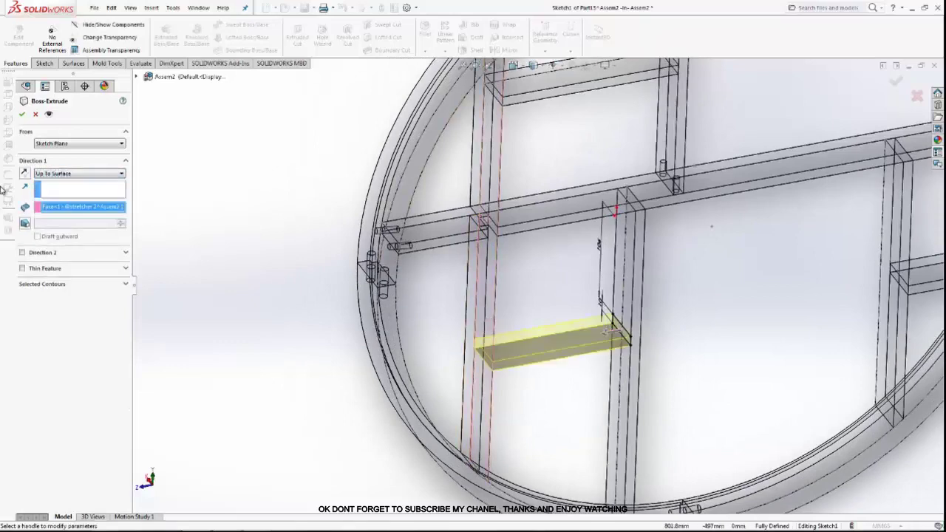
click(22, 115)
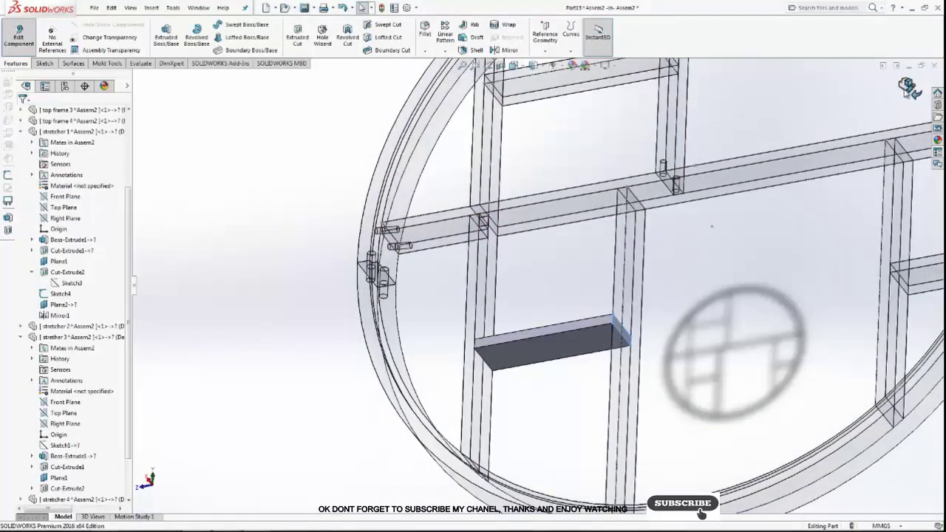
Step: Exit Part13 editing back to Assem2 and orbit to view the whole ring frame
click(20, 35)
scroll(658, 280, up, 5)
mouse_move(616, 259)
middle_down()
mouse_move(749, 232)
mouse_move(681, 300)
middle_up()
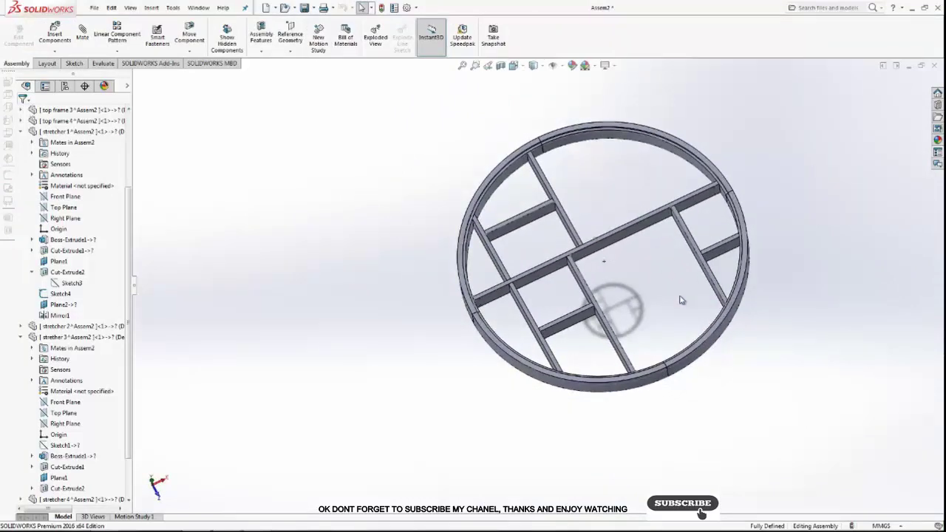
mouse_move(614, 310)
middle_down()
mouse_move(741, 239)
mouse_move(688, 359)
mouse_move(642, 381)
middle_up()
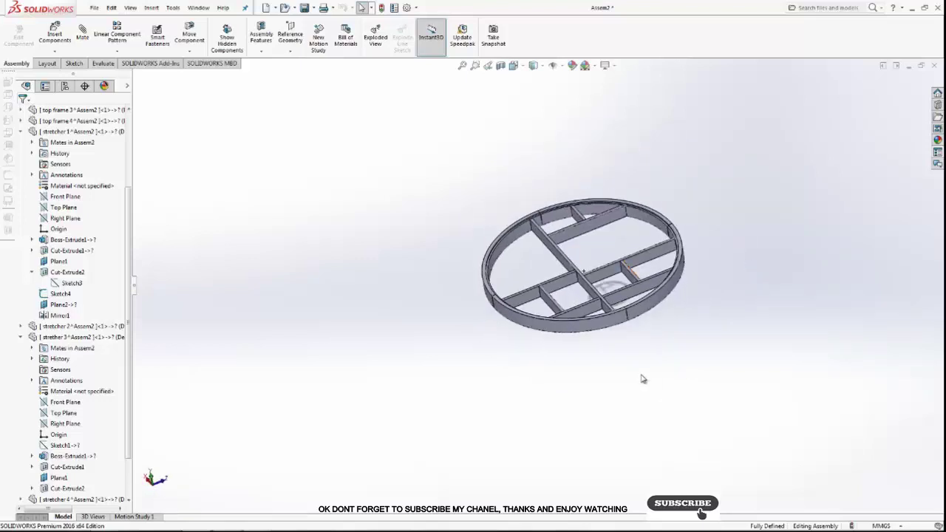
mouse_move(473, 528)
click(235, 523)
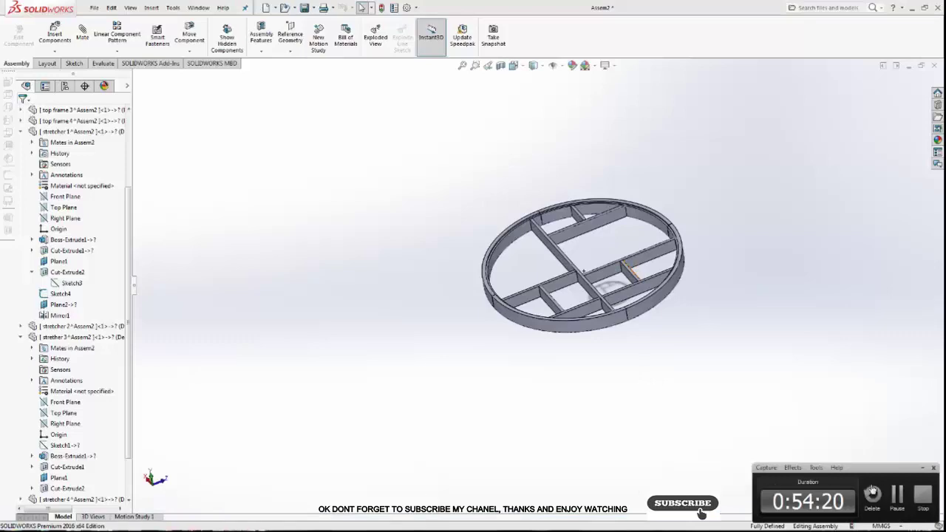